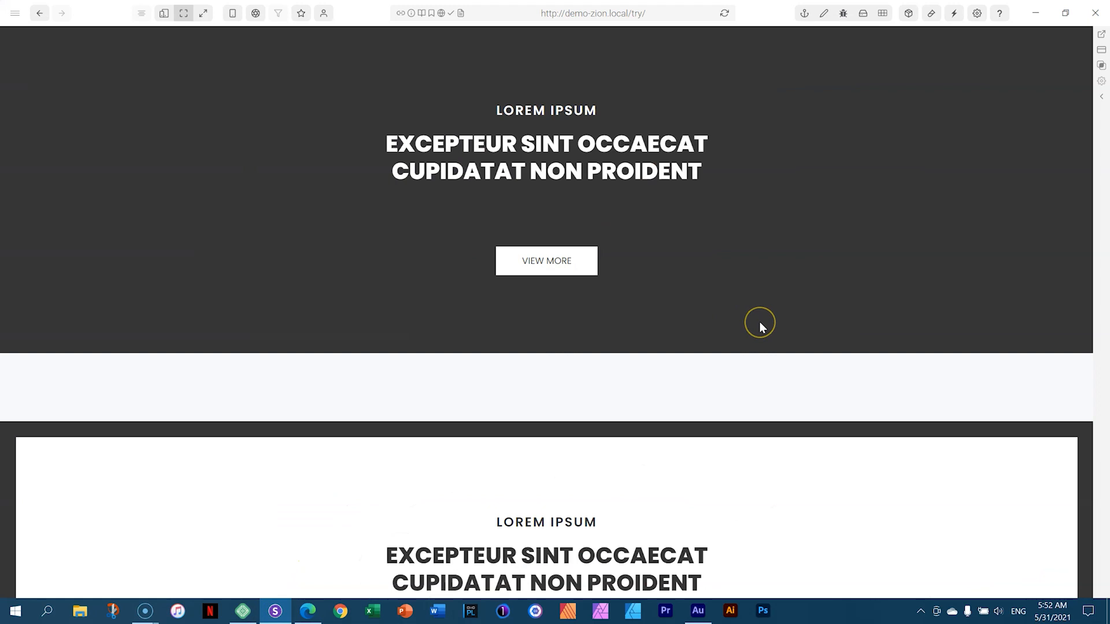
- Review the three hero section designs on the demo page: dark background, bordered white box and image background
{"action": "scroll", "coordinate": [760, 325], "scroll_direction": "down", "scroll_amount": 5}
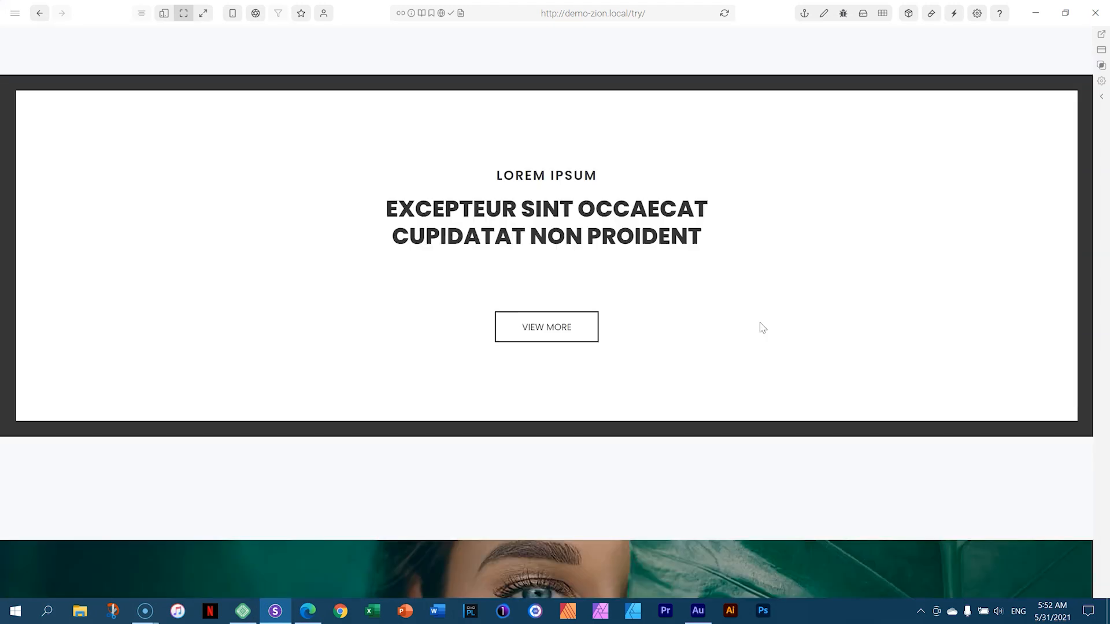
{"action": "scroll", "coordinate": [760, 324], "scroll_direction": "up", "scroll_amount": 5}
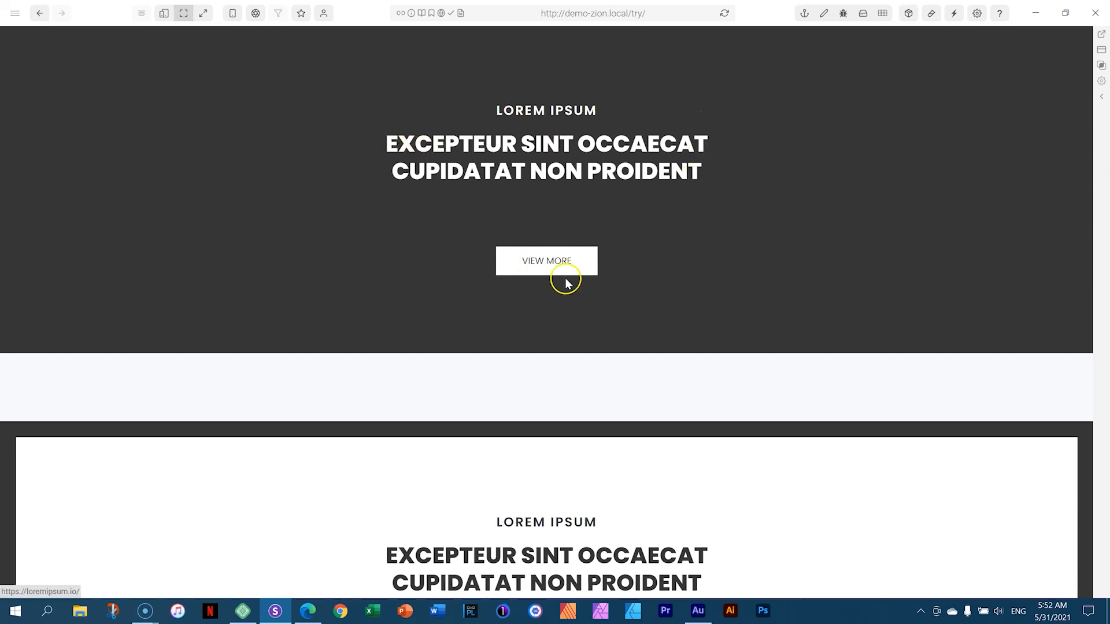
{"action": "scroll", "coordinate": [615, 255], "scroll_direction": "down", "scroll_amount": 3}
{"action": "scroll", "coordinate": [615, 255], "scroll_direction": "down", "scroll_amount": 2}
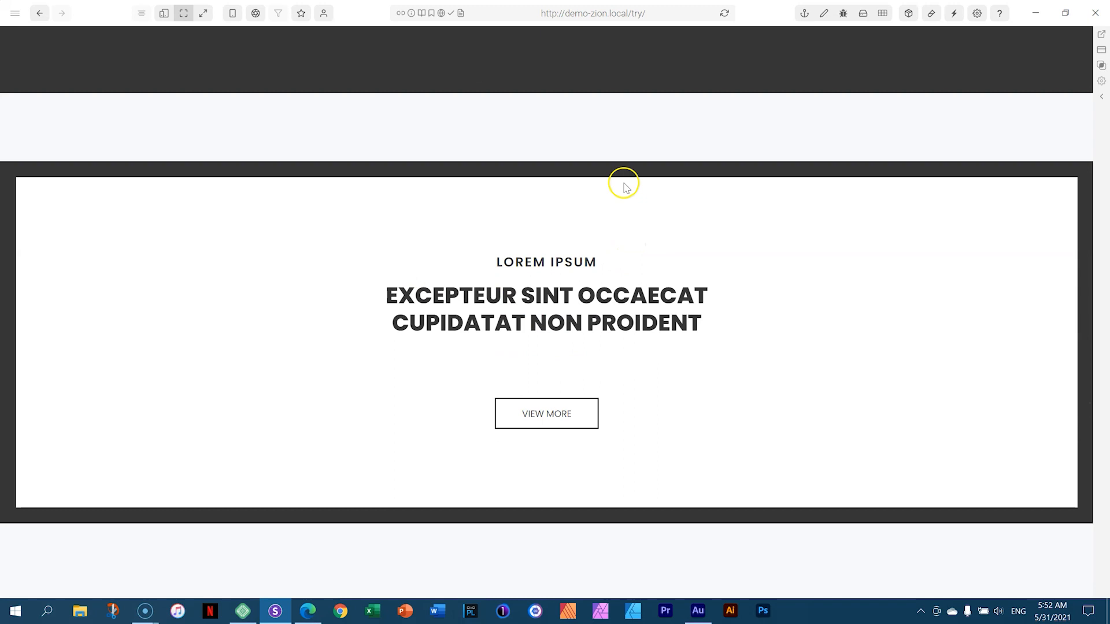
{"action": "scroll", "coordinate": [849, 479], "scroll_direction": "down", "scroll_amount": 7}
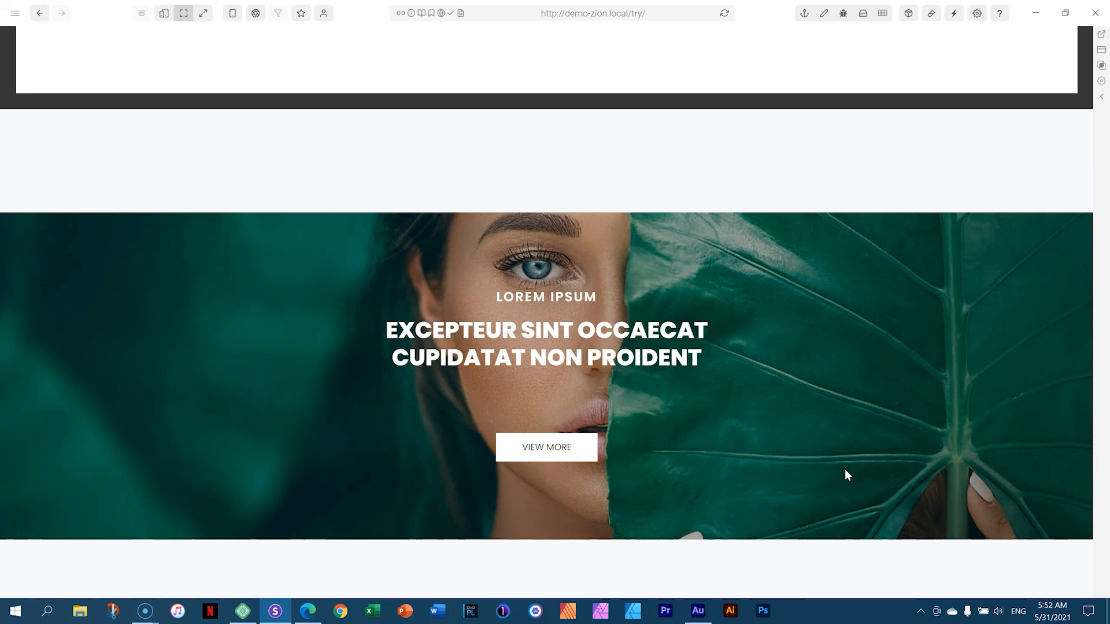
{"action": "scroll", "coordinate": [845, 469], "scroll_direction": "up", "scroll_amount": 11}
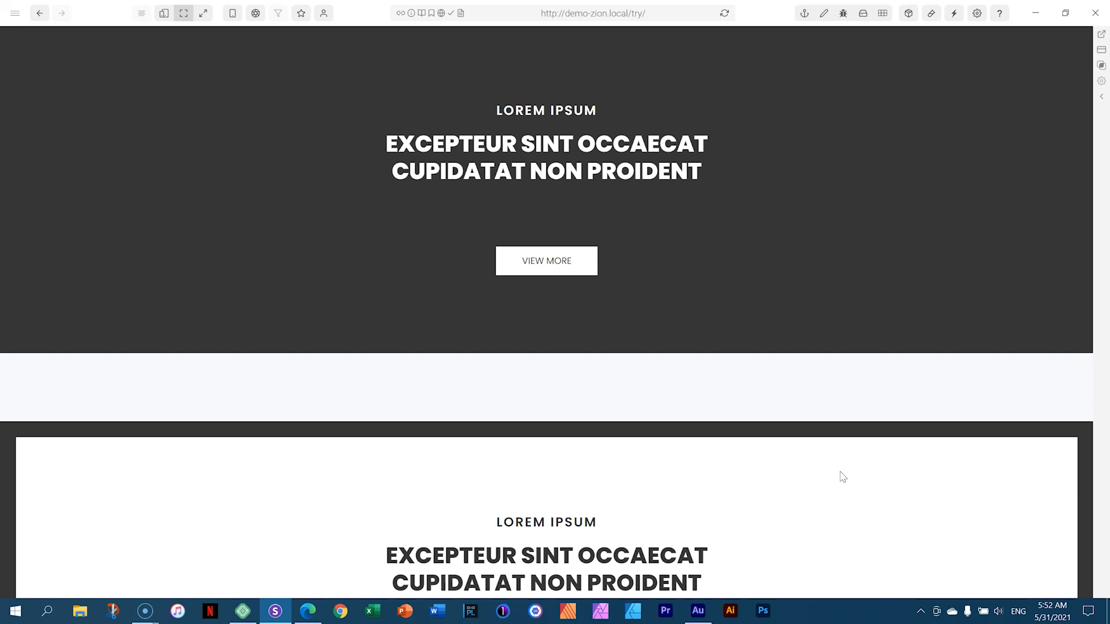
- Switch to Edge and look through the Zion Builder home page and its pricing plans
{"action": "left_click", "coordinate": [309, 612]}
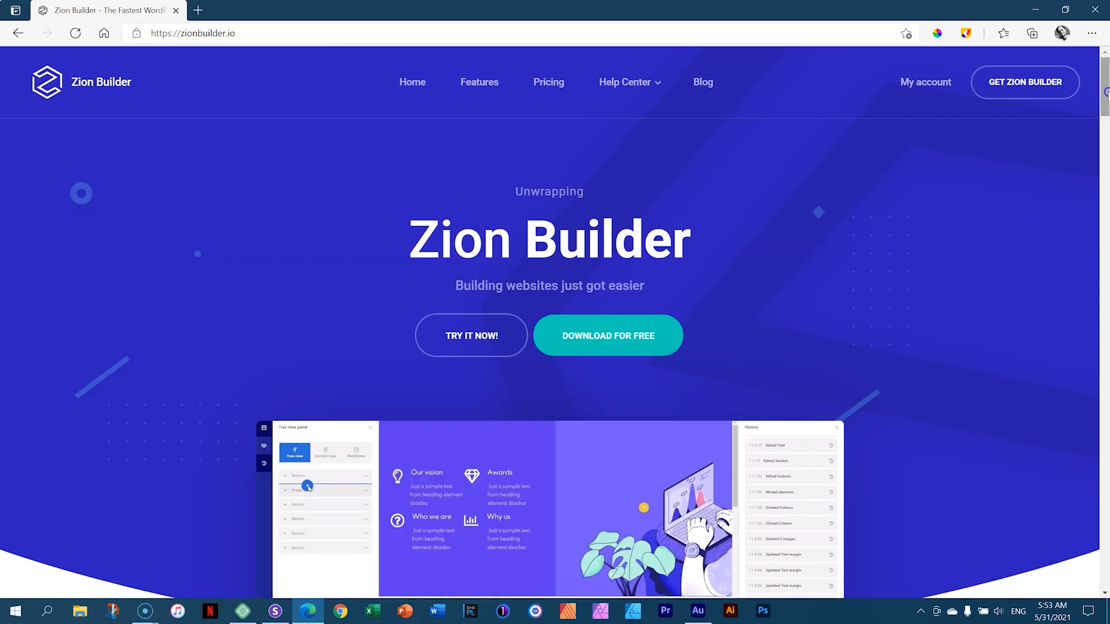
{"action": "left_click_drag", "start_coordinate": [1104, 93], "coordinate": [1105, 418]}
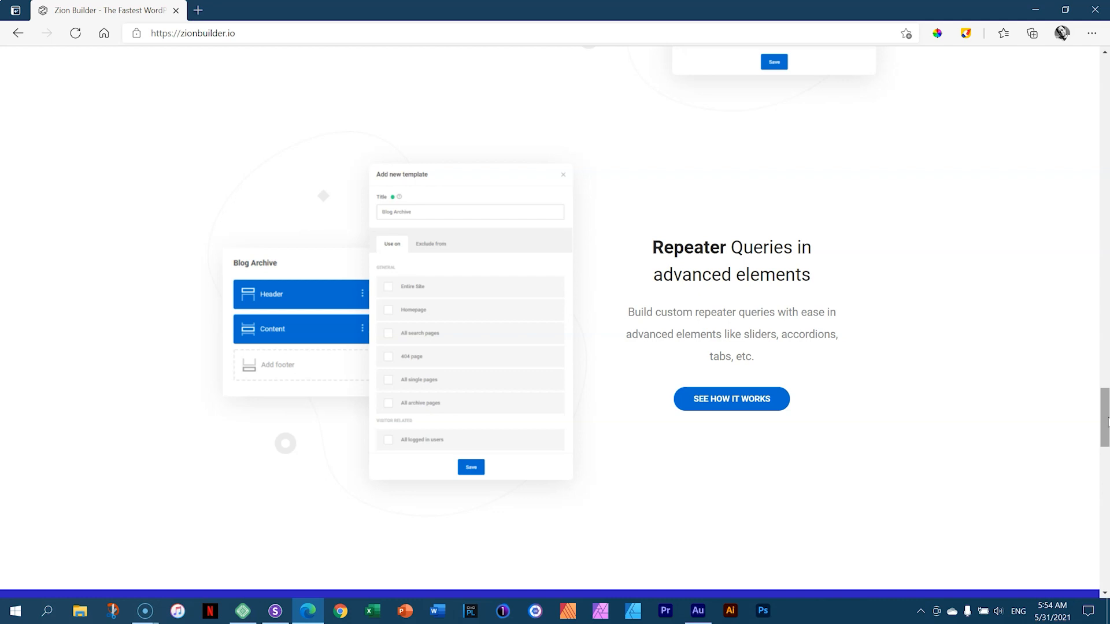
{"action": "left_click_drag", "start_coordinate": [1105, 422], "coordinate": [1104, 79]}
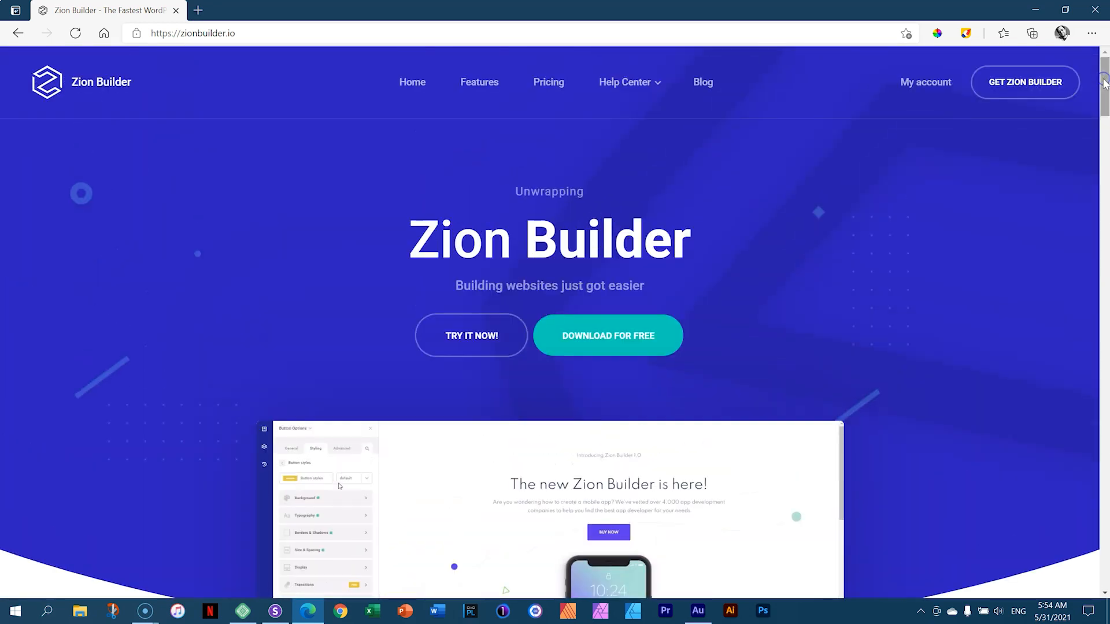
{"action": "left_click", "coordinate": [549, 84]}
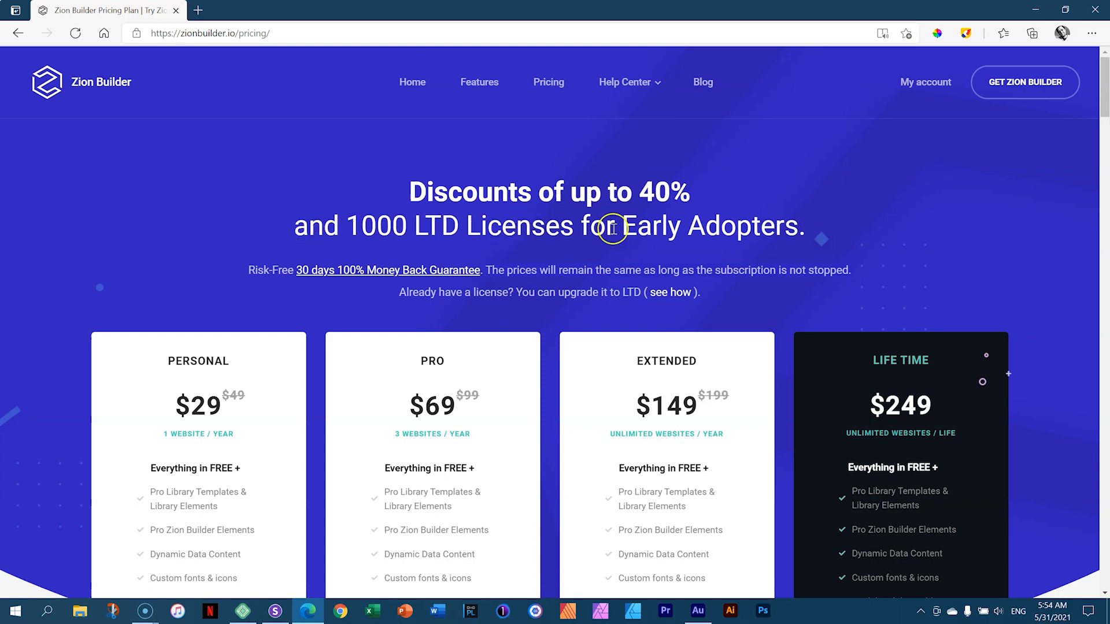
{"action": "left_click_drag", "start_coordinate": [1105, 87], "coordinate": [1105, 128]}
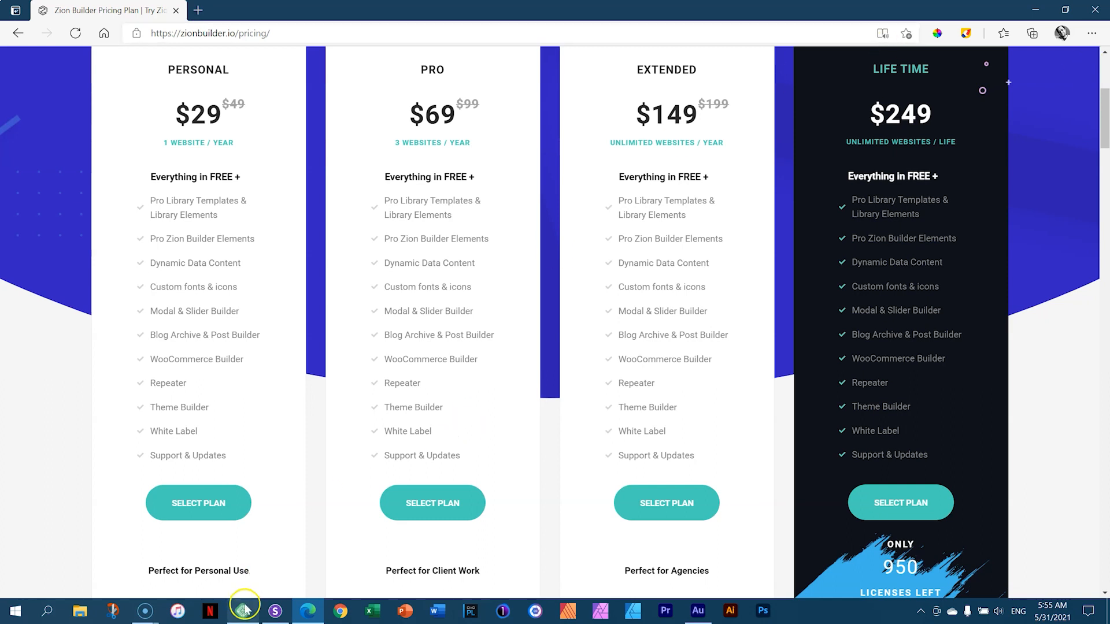
- Switch to Sizzy and inspect the demo page in the multi-device view, from desktop to phone and tablet
{"action": "mouse_move", "coordinate": [271, 613]}
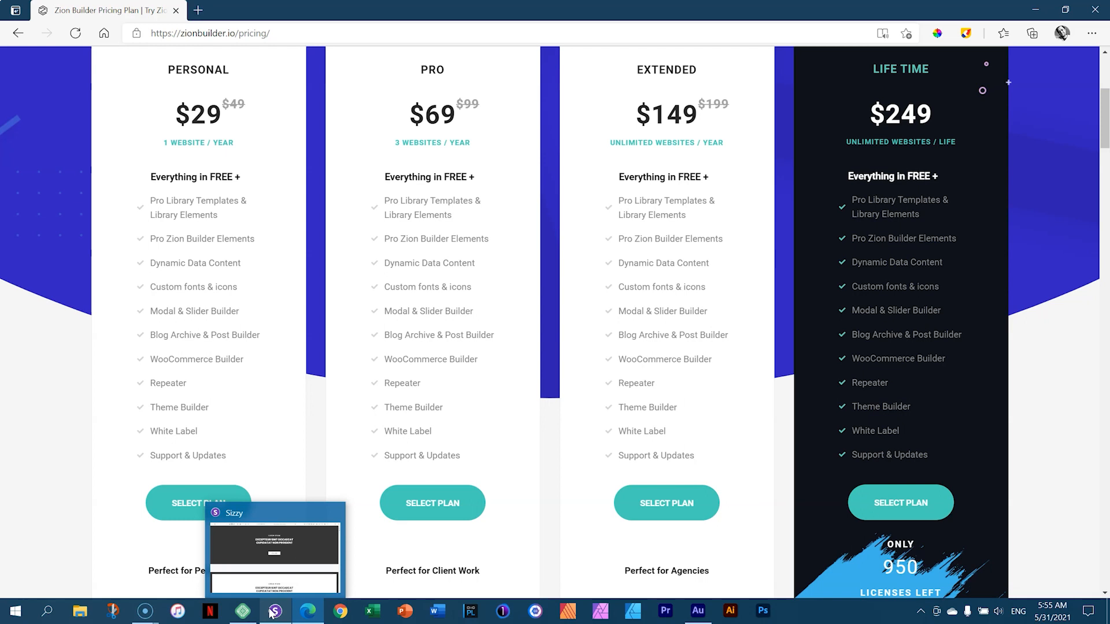
{"action": "left_click", "coordinate": [271, 613]}
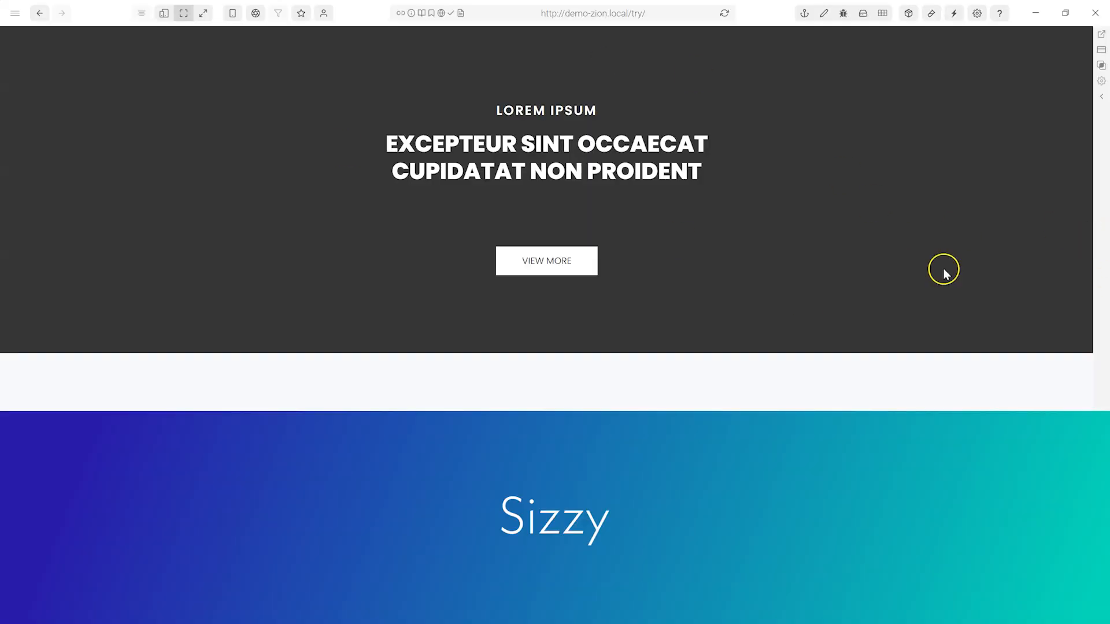
{"action": "scroll", "coordinate": [910, 276], "scroll_direction": "down", "scroll_amount": 1}
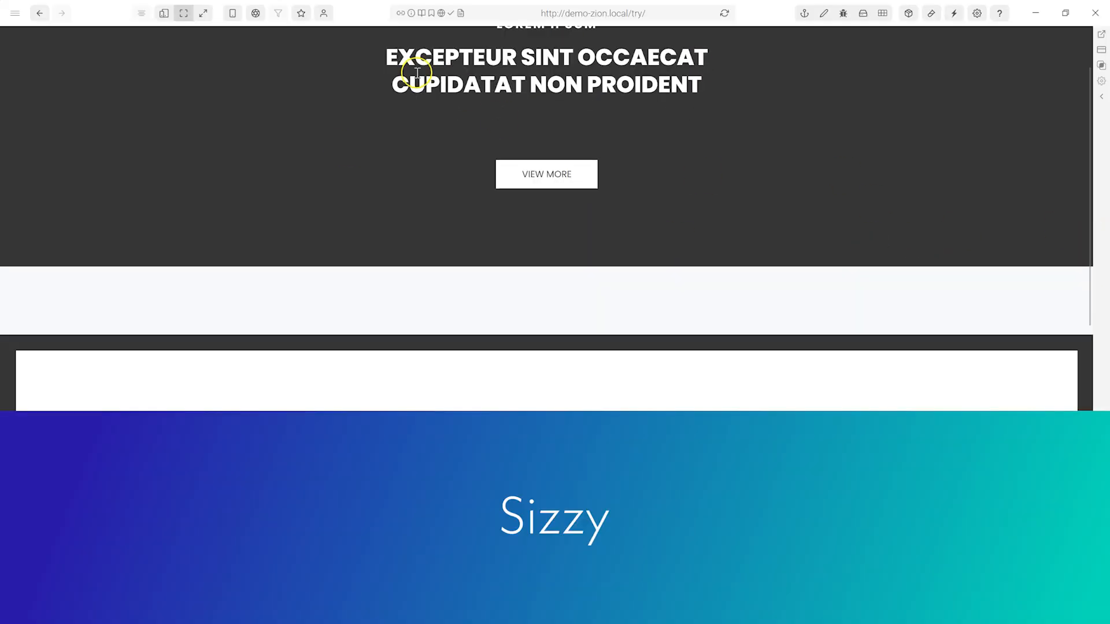
{"action": "left_click", "coordinate": [164, 14]}
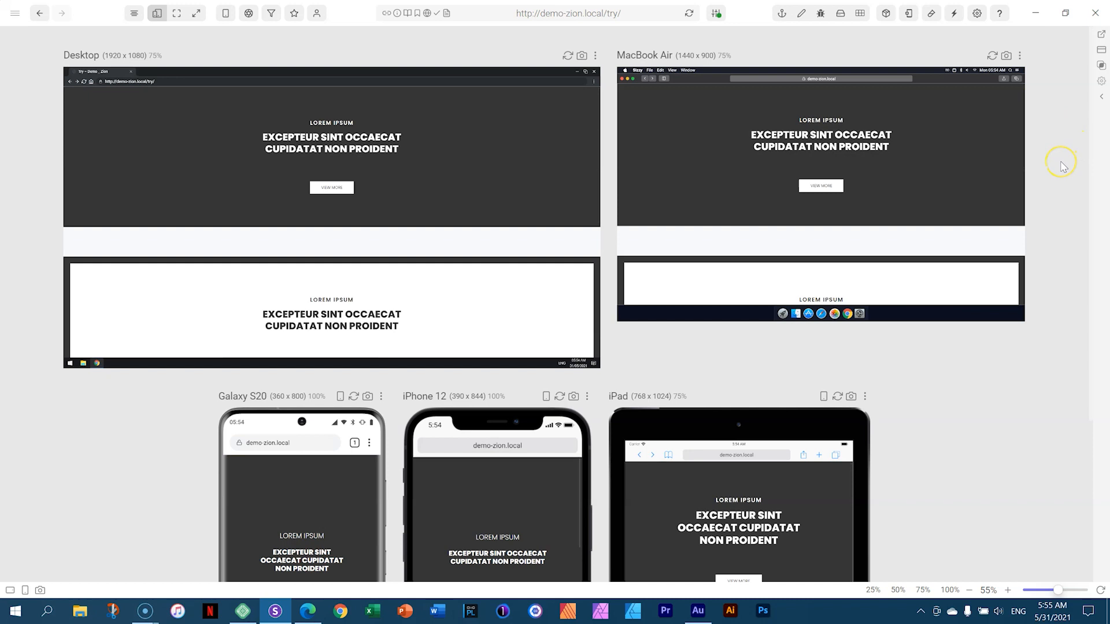
{"action": "scroll", "coordinate": [1063, 167], "scroll_direction": "down", "scroll_amount": 4}
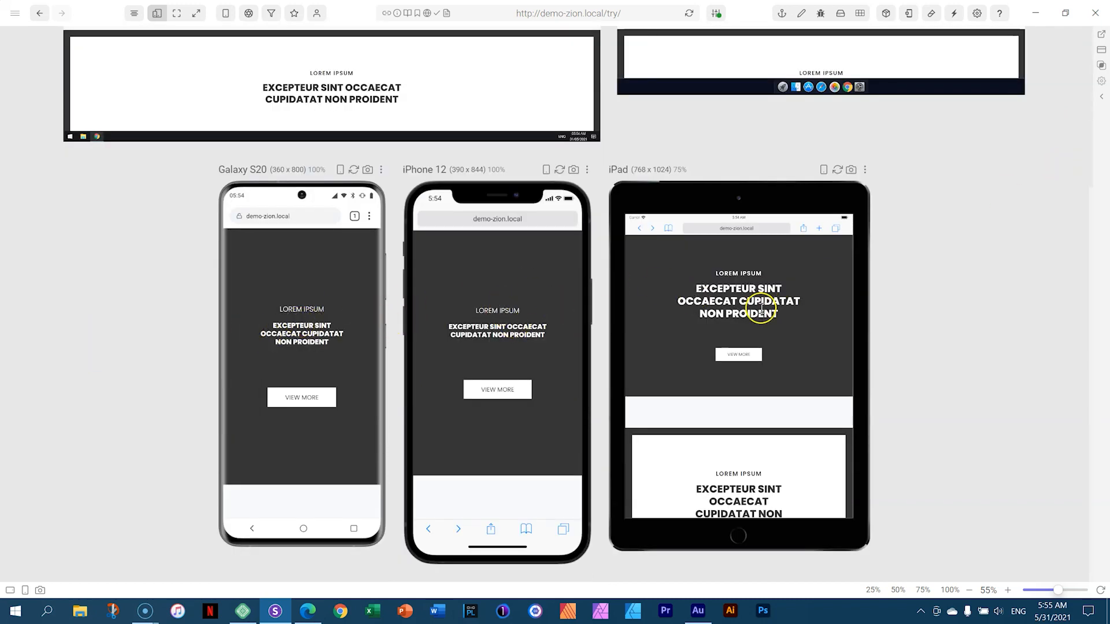
{"action": "scroll", "coordinate": [1049, 290], "scroll_direction": "up", "scroll_amount": 4}
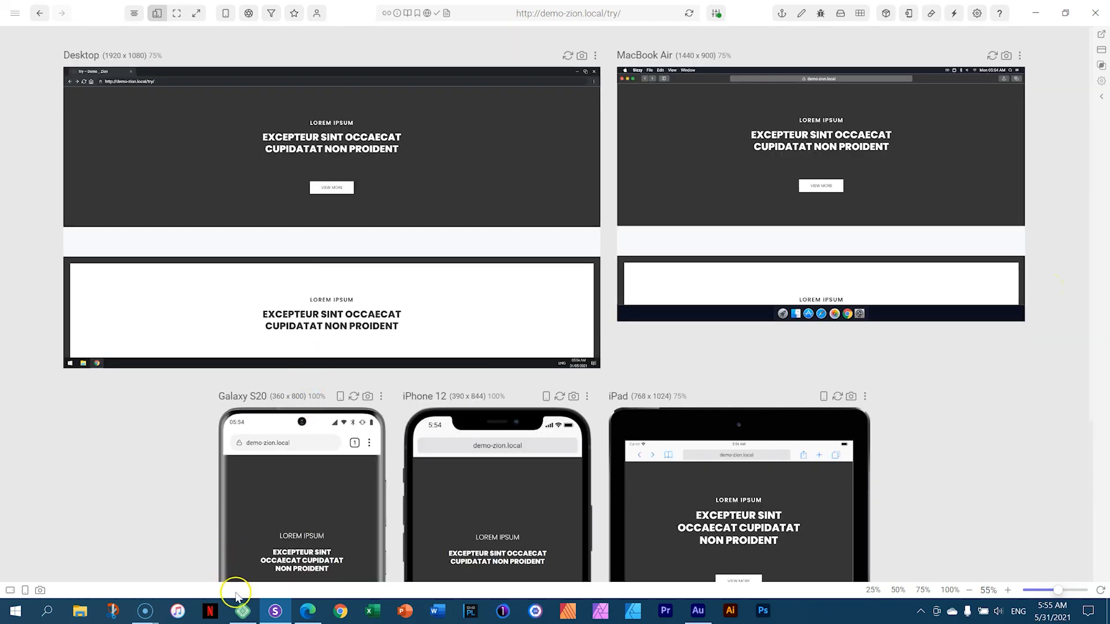
- Select the Recon _ Zion site in Local, close the Zion Builder pricing page and open the site's WordPress admin
{"action": "left_click", "coordinate": [243, 614]}
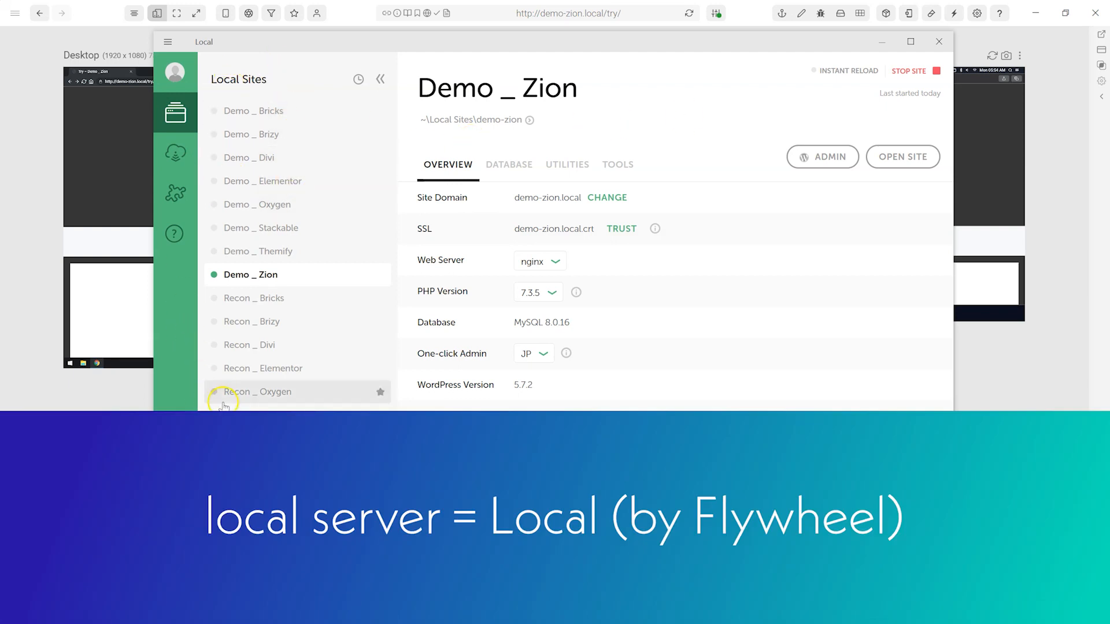
{"action": "left_click", "coordinate": [249, 462]}
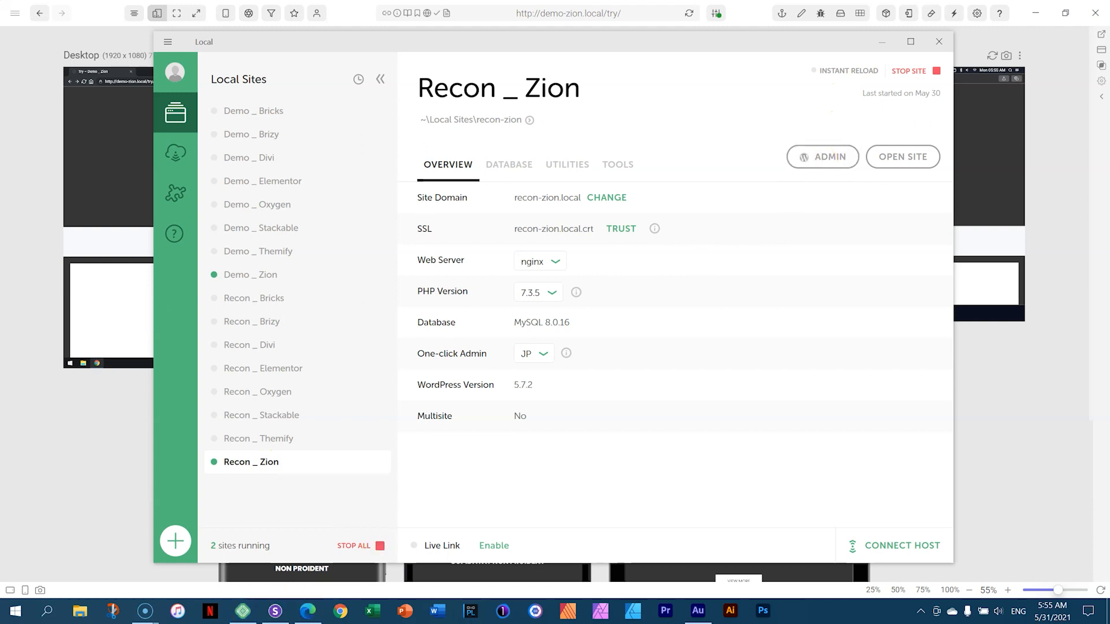
{"action": "left_click", "coordinate": [307, 610]}
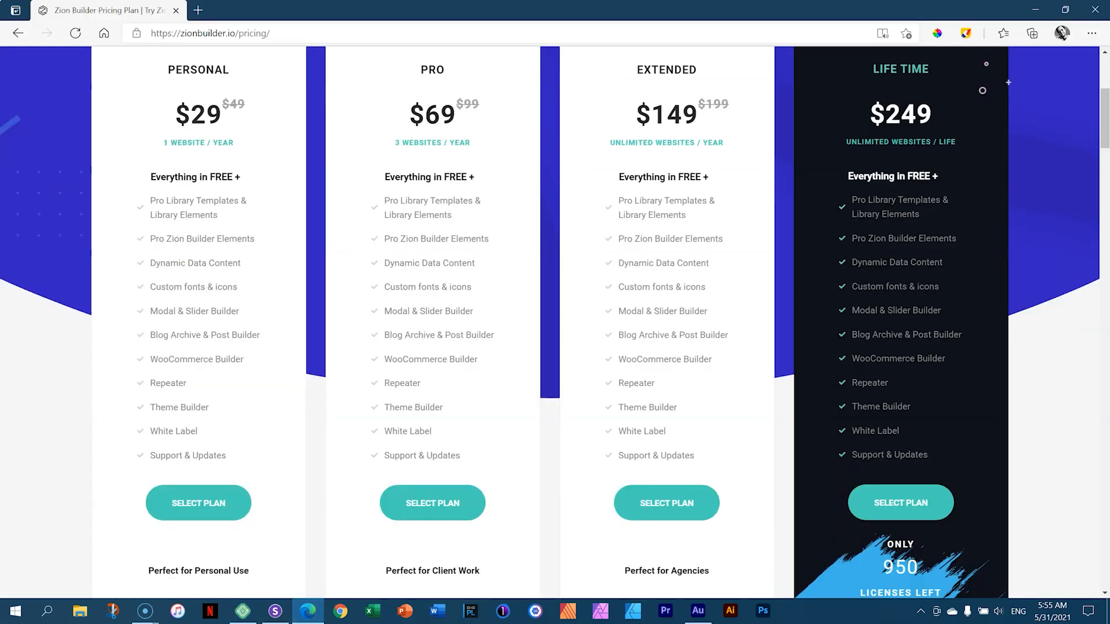
{"action": "left_click", "coordinate": [176, 11]}
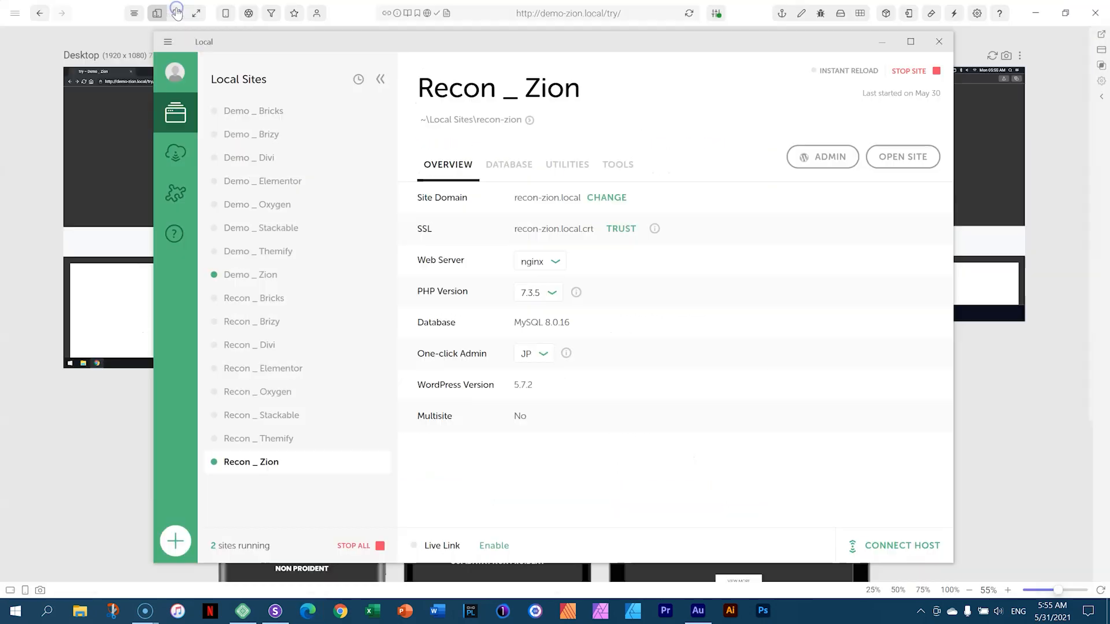
{"action": "left_click", "coordinate": [834, 156]}
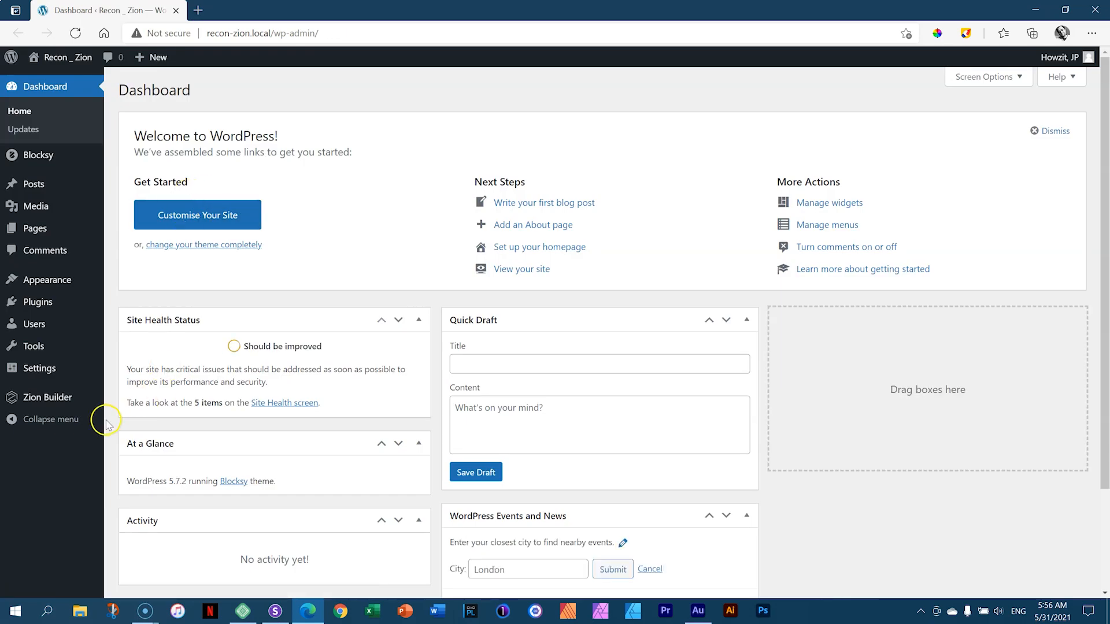
- Check the Zion Builder settings and the list of installed plugins in the WordPress admin
{"action": "left_click", "coordinate": [42, 403]}
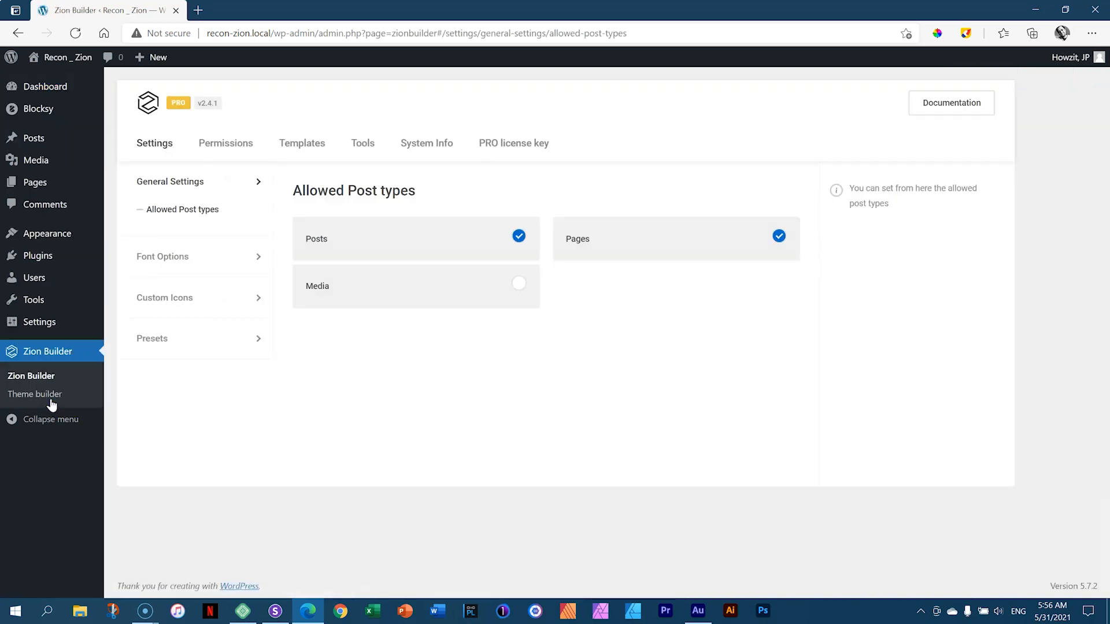
{"action": "mouse_move", "coordinate": [40, 258]}
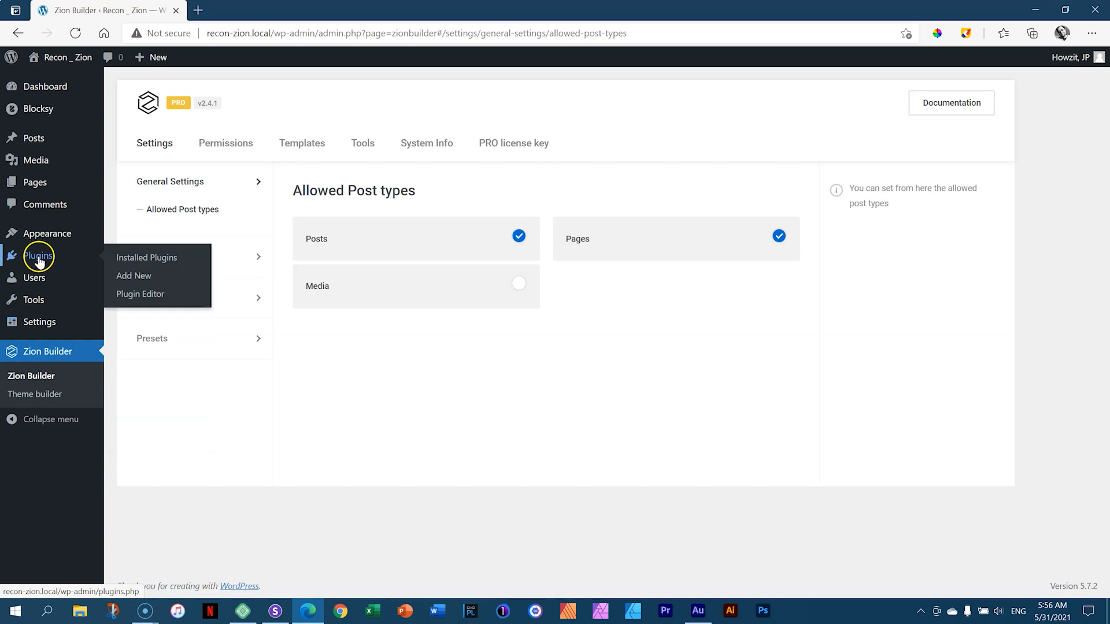
{"action": "left_click", "coordinate": [133, 259]}
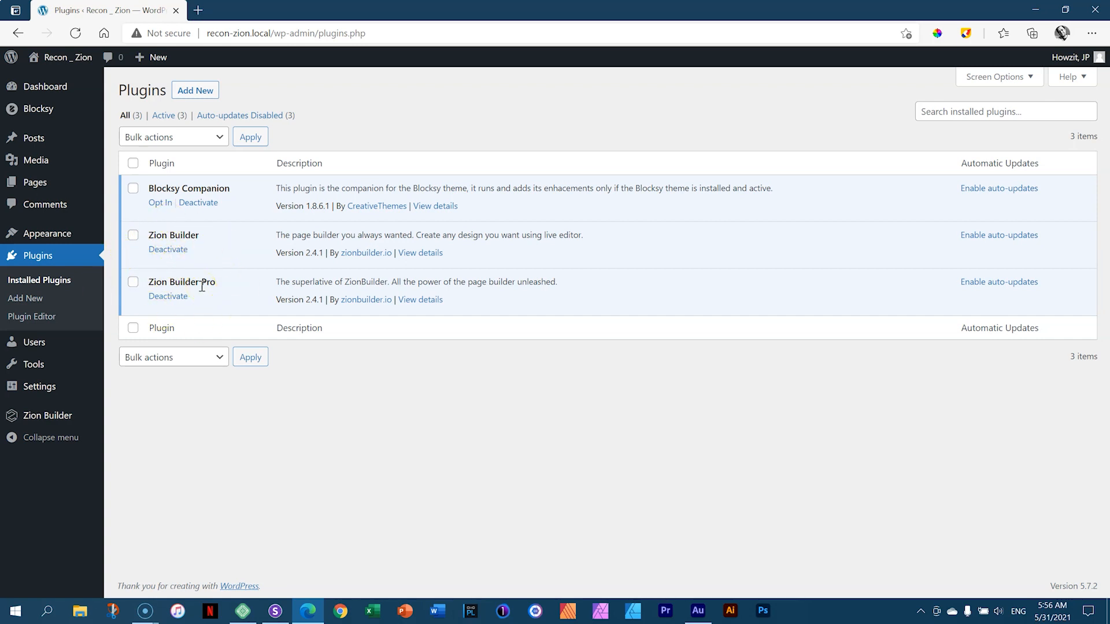
- Add a new page titled "Recon 01", dismissing the block editor welcome guide
{"action": "mouse_move", "coordinate": [54, 180]}
{"action": "left_click", "coordinate": [135, 205]}
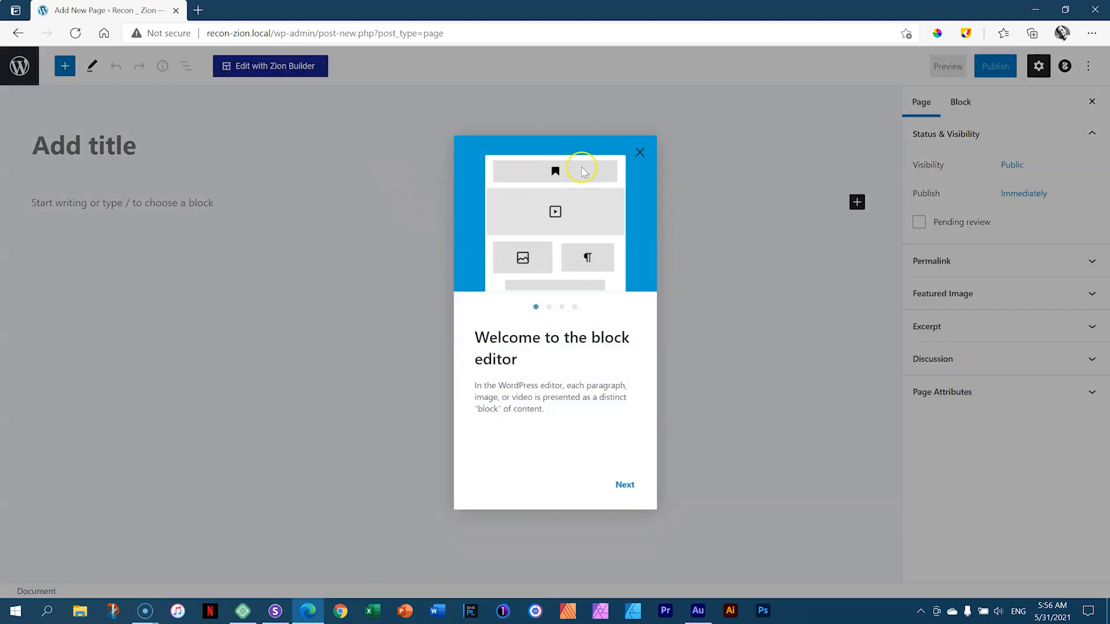
{"action": "left_click", "coordinate": [643, 155]}
{"action": "left_click", "coordinate": [212, 151]}
{"action": "type", "text": "Recon 01"}
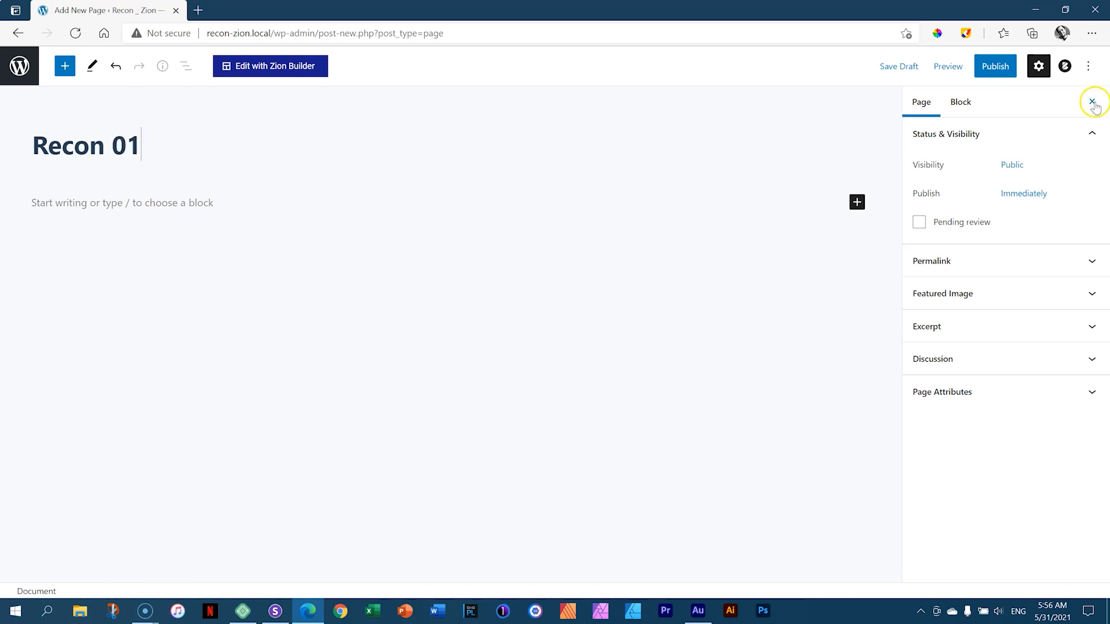
- Publish the page with the option to always show pre-publish checks turned off
{"action": "left_click", "coordinate": [1003, 67]}
{"action": "left_click", "coordinate": [954, 555]}
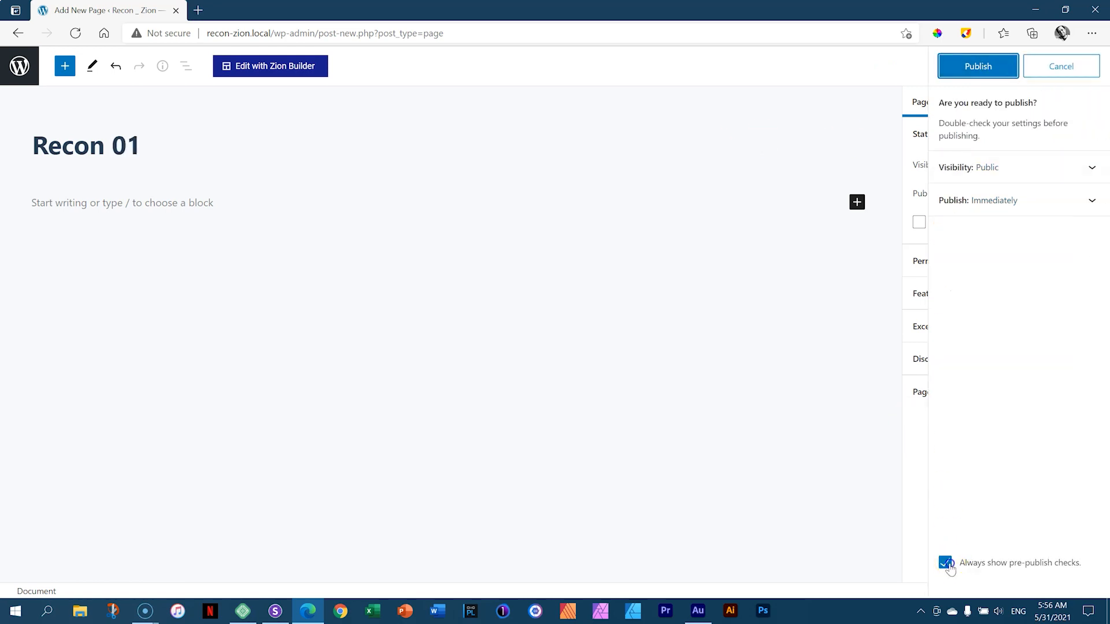
{"action": "left_click", "coordinate": [978, 67]}
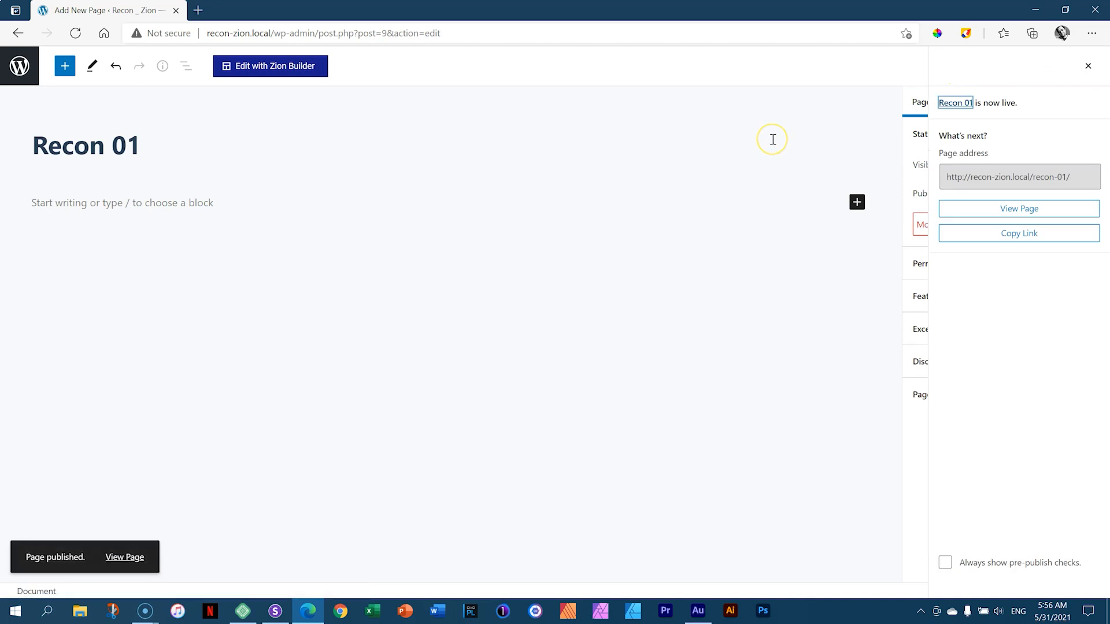
- Open the page in the Zion Builder editor and set its page layout to Zion Builder Blank Canvas
{"action": "left_click", "coordinate": [288, 70]}
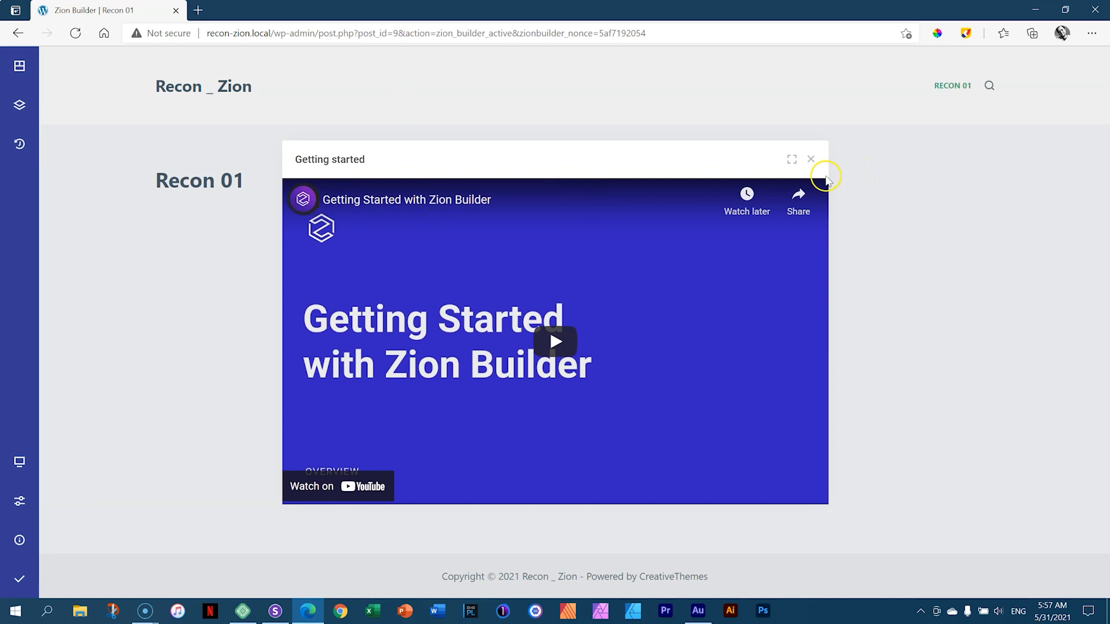
{"action": "left_click", "coordinate": [811, 161]}
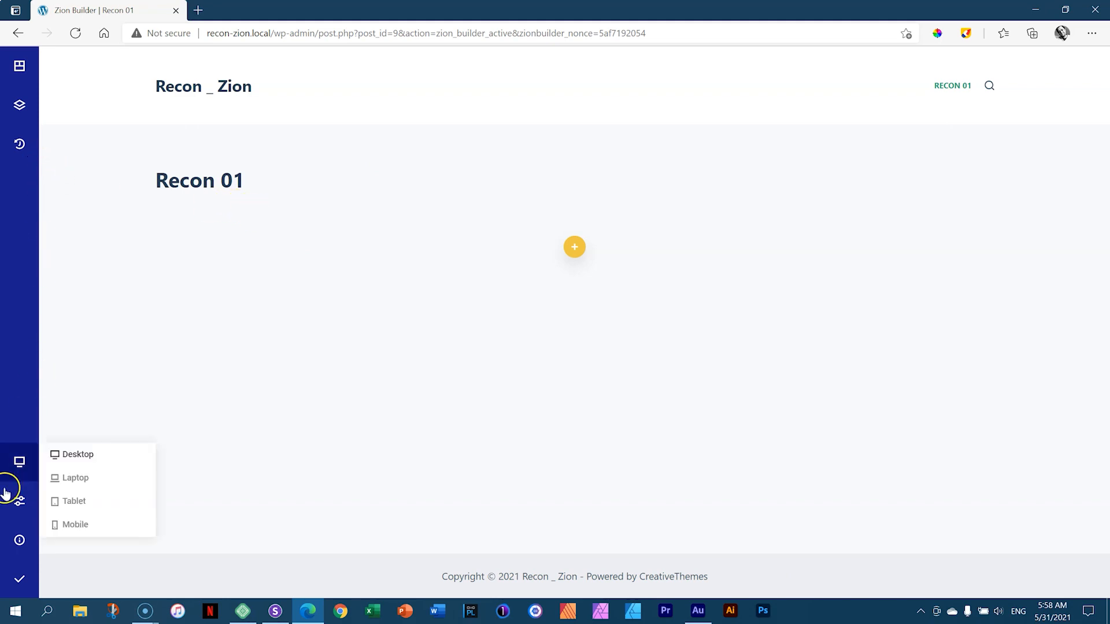
{"action": "left_click", "coordinate": [20, 502]}
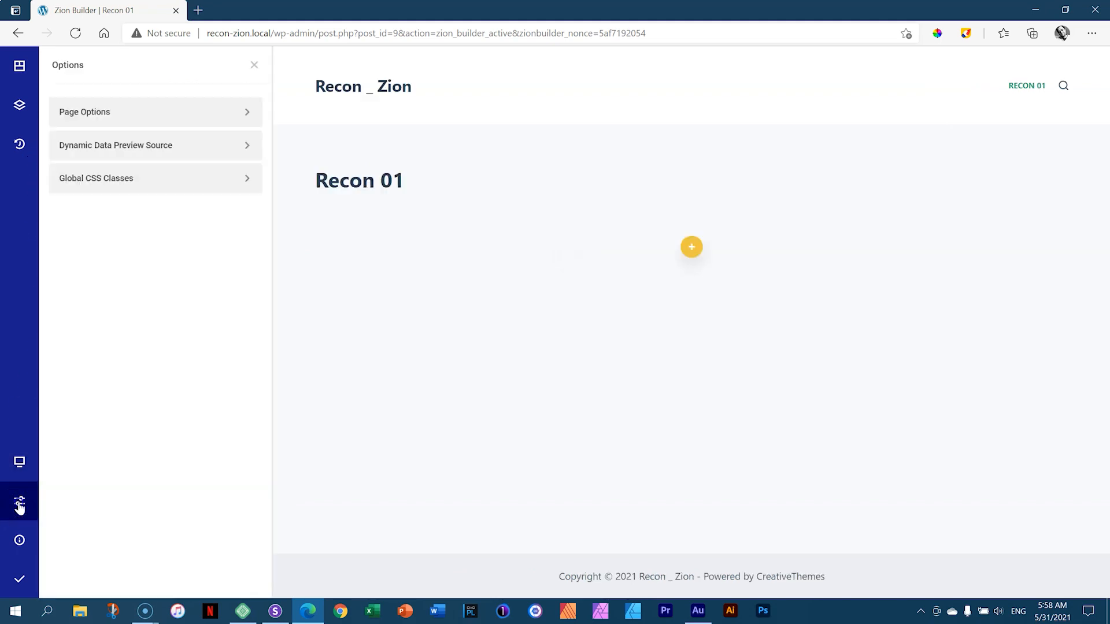
{"action": "left_click", "coordinate": [138, 119]}
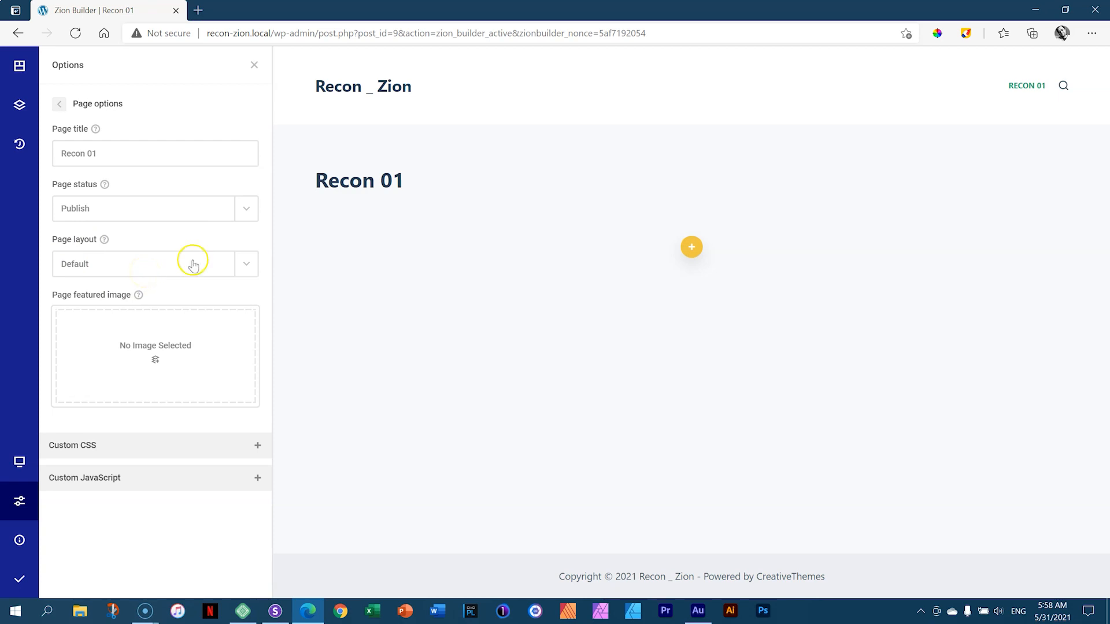
{"action": "left_click", "coordinate": [246, 264]}
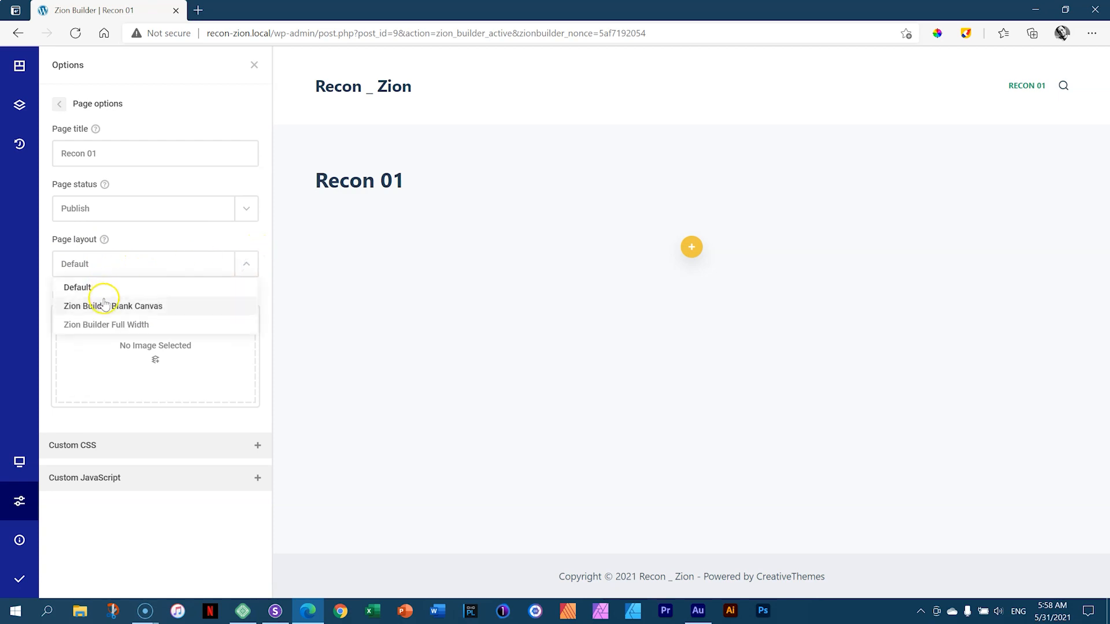
{"action": "left_click", "coordinate": [148, 313]}
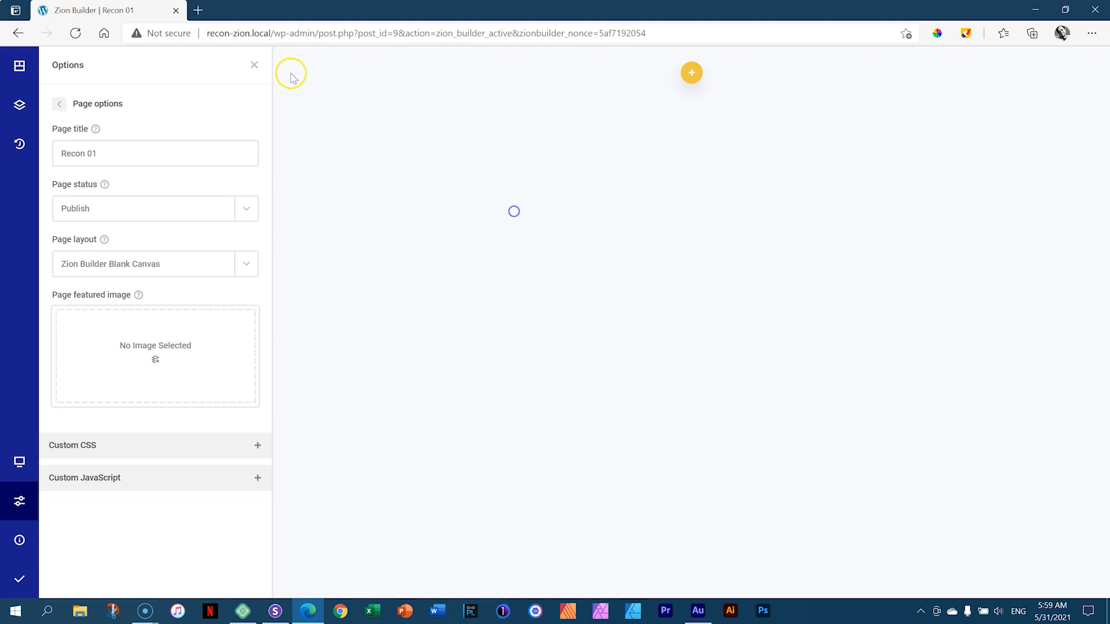
{"action": "left_click", "coordinate": [255, 65]}
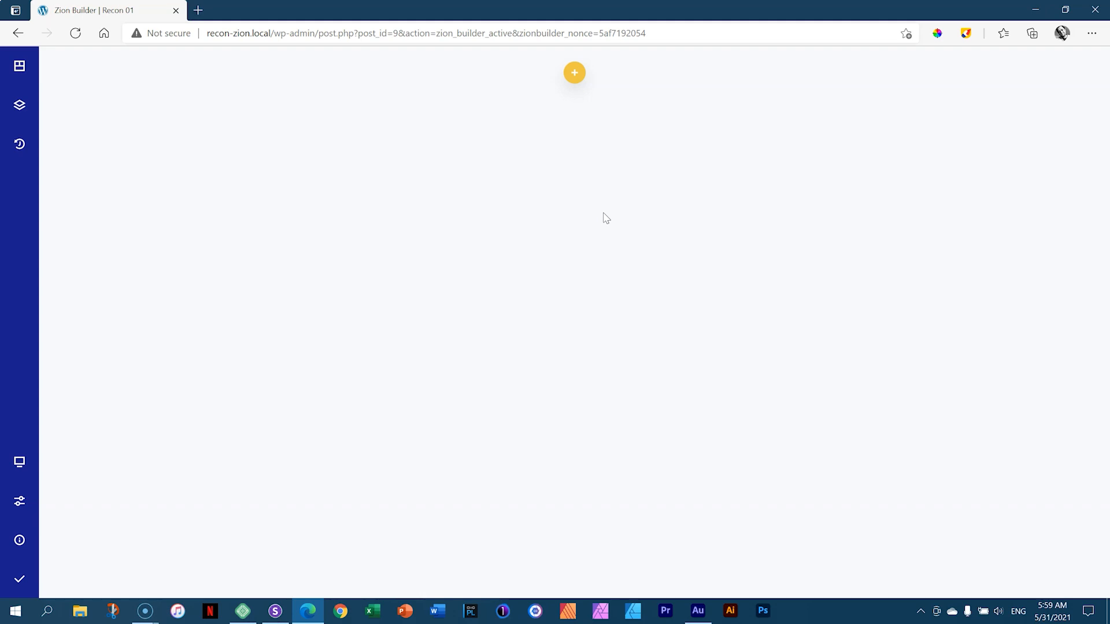
- Browse the layouts and the full list of elements that can be added to the blank canvas
{"action": "left_click", "coordinate": [575, 74]}
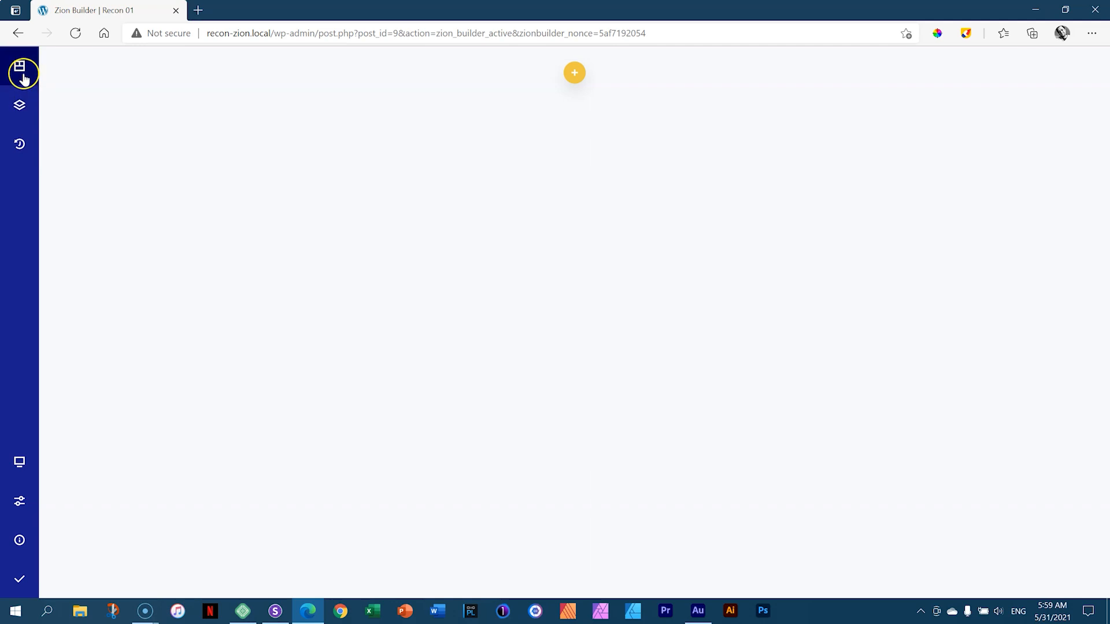
{"action": "left_click", "coordinate": [574, 76]}
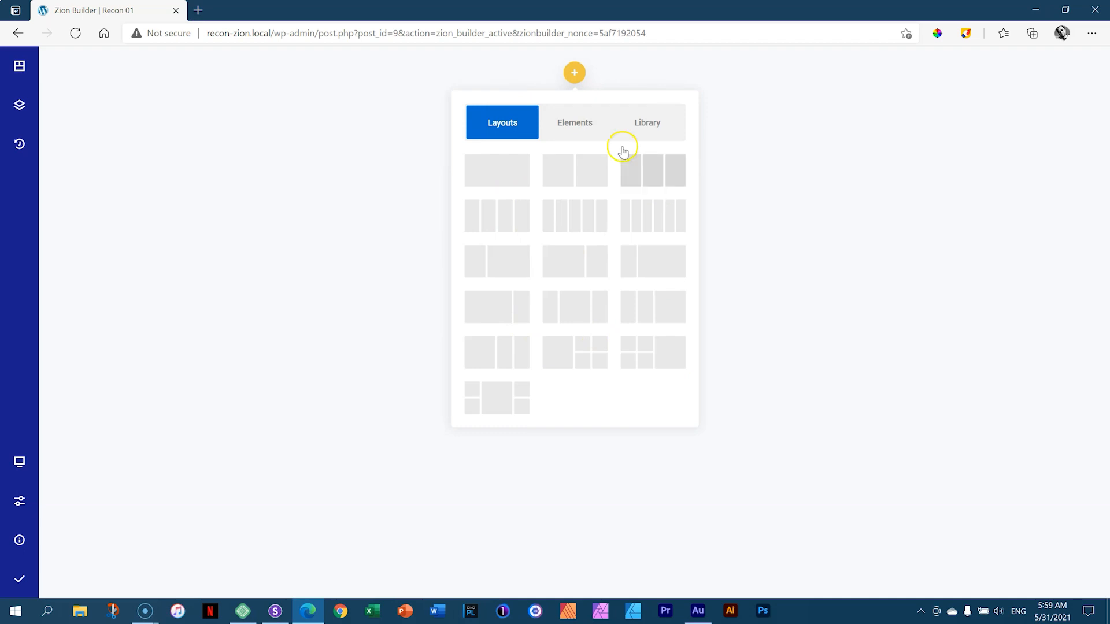
{"action": "left_click", "coordinate": [587, 124]}
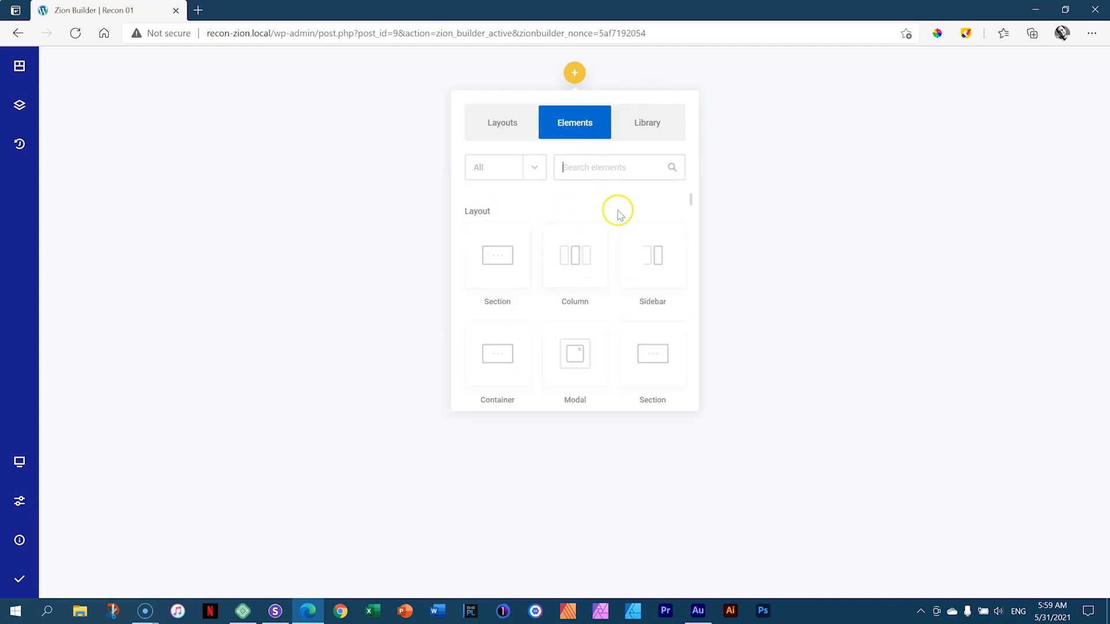
{"action": "scroll", "coordinate": [601, 255], "scroll_direction": "down", "scroll_amount": 7}
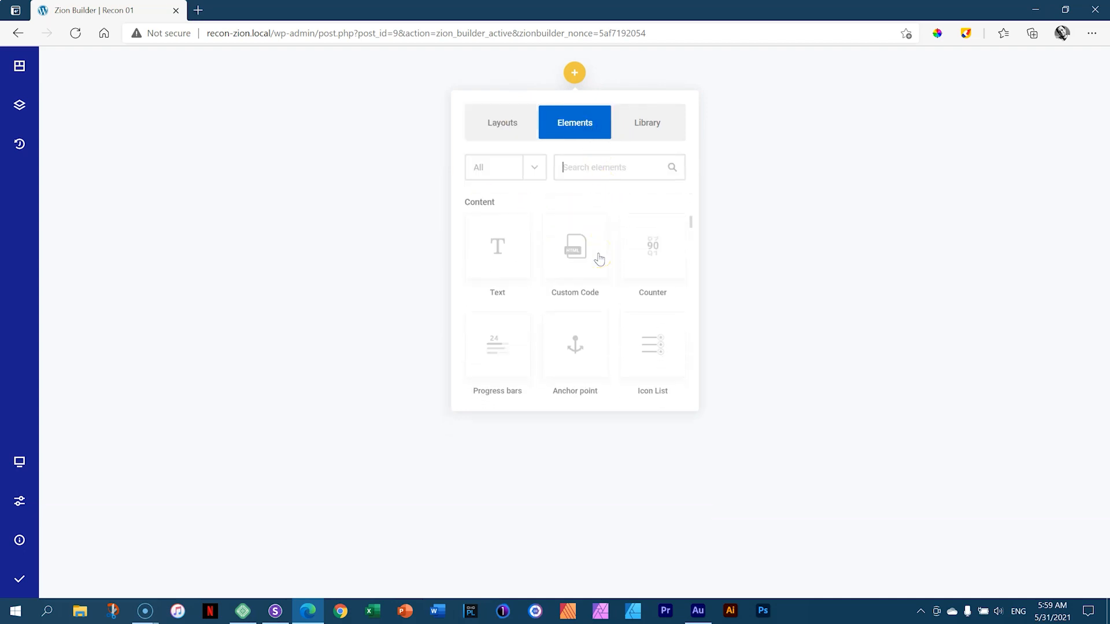
{"action": "scroll", "coordinate": [570, 250], "scroll_direction": "down", "scroll_amount": 10}
{"action": "scroll", "coordinate": [570, 249], "scroll_direction": "down", "scroll_amount": 10}
{"action": "scroll", "coordinate": [573, 250], "scroll_direction": "down", "scroll_amount": 10}
{"action": "scroll", "coordinate": [571, 252], "scroll_direction": "down", "scroll_amount": 5}
{"action": "left_click", "coordinate": [647, 128]}
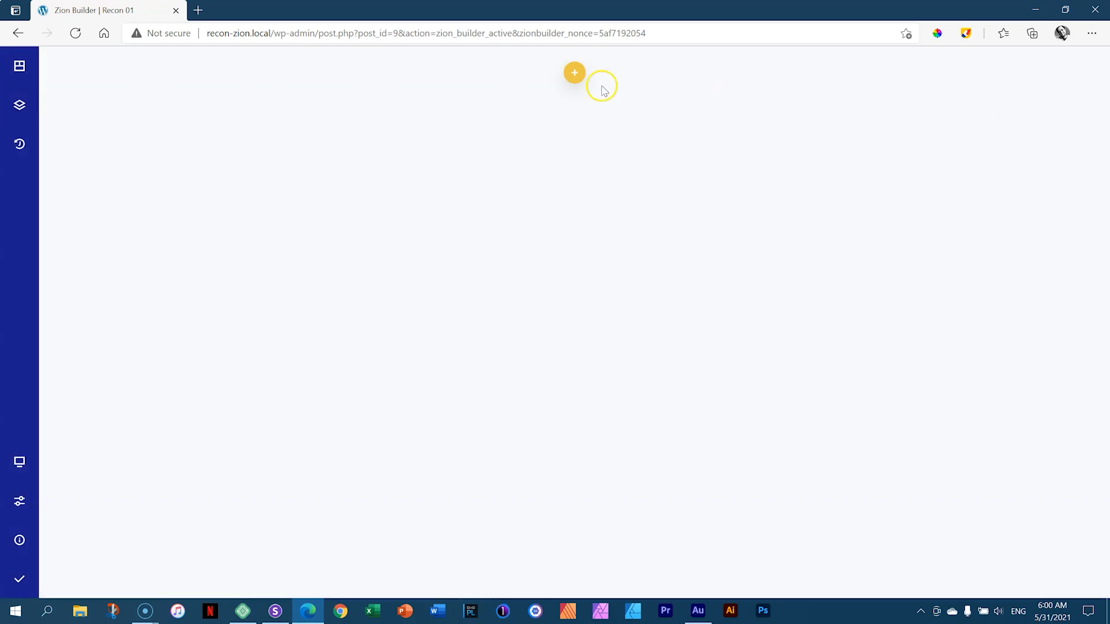
- Check the templates in the Local Library and the Zion Builder Library, then close the library
{"action": "left_click", "coordinate": [572, 73]}
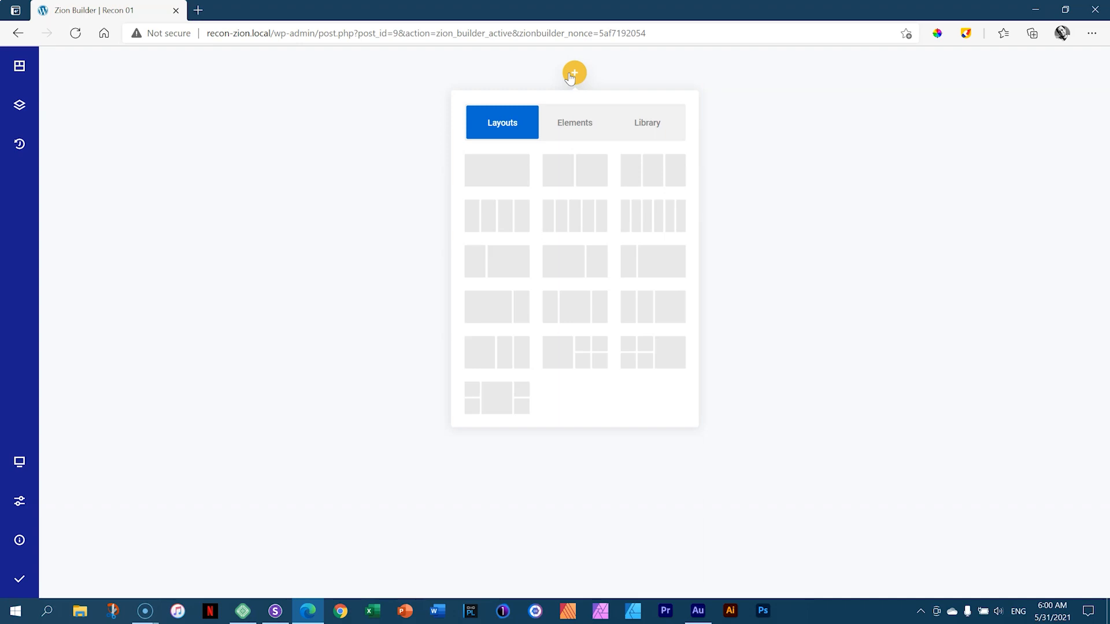
{"action": "left_click", "coordinate": [658, 128]}
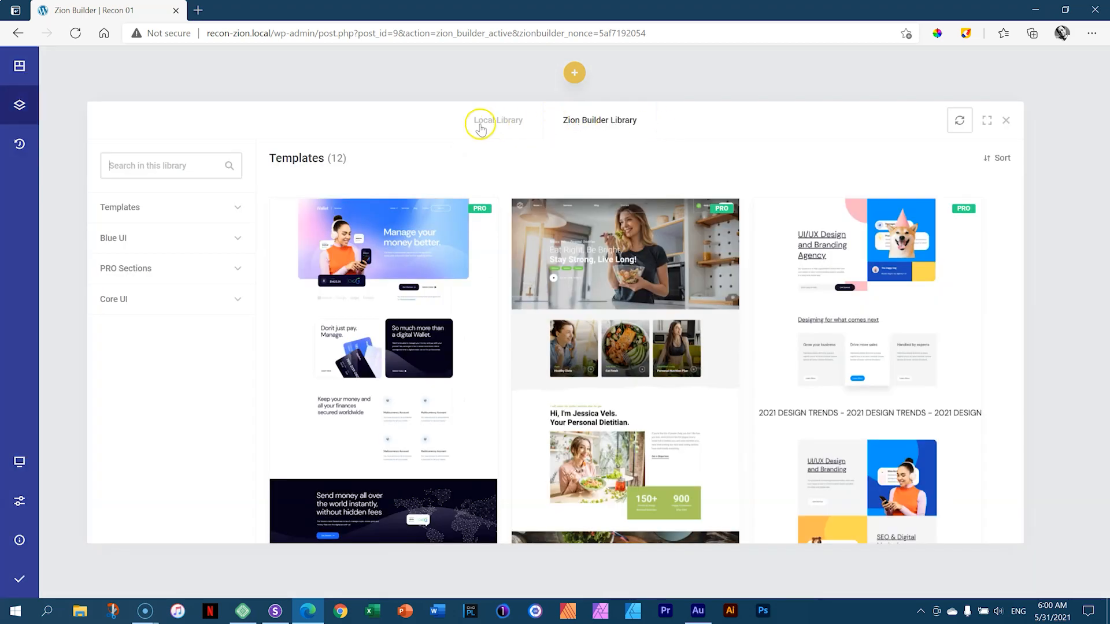
{"action": "left_click", "coordinate": [496, 125]}
{"action": "left_click", "coordinate": [598, 119]}
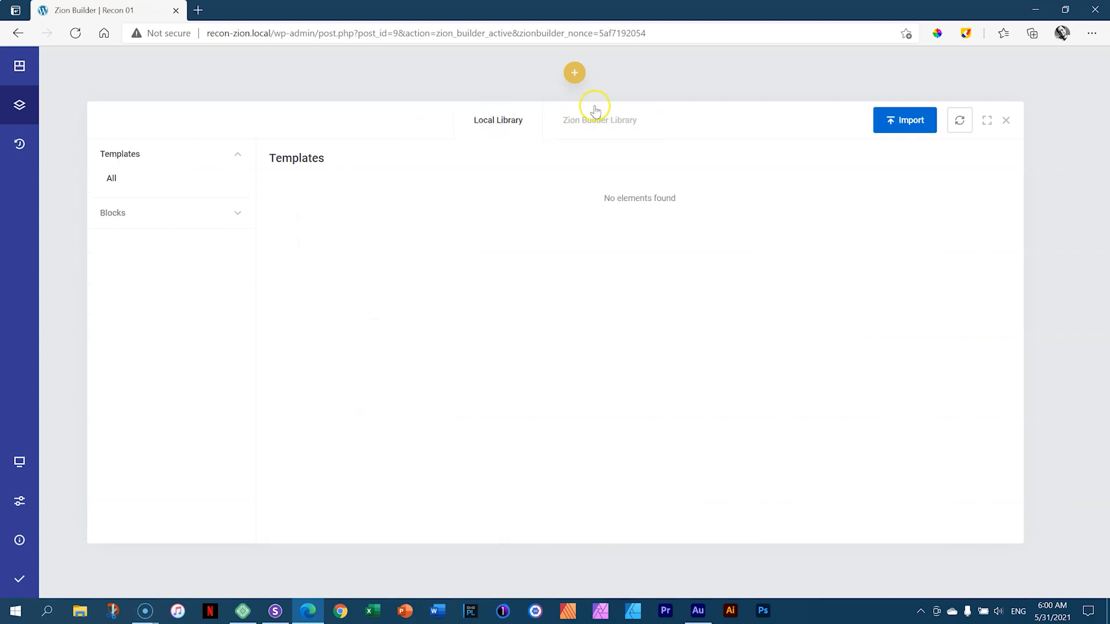
{"action": "left_click", "coordinate": [1007, 123]}
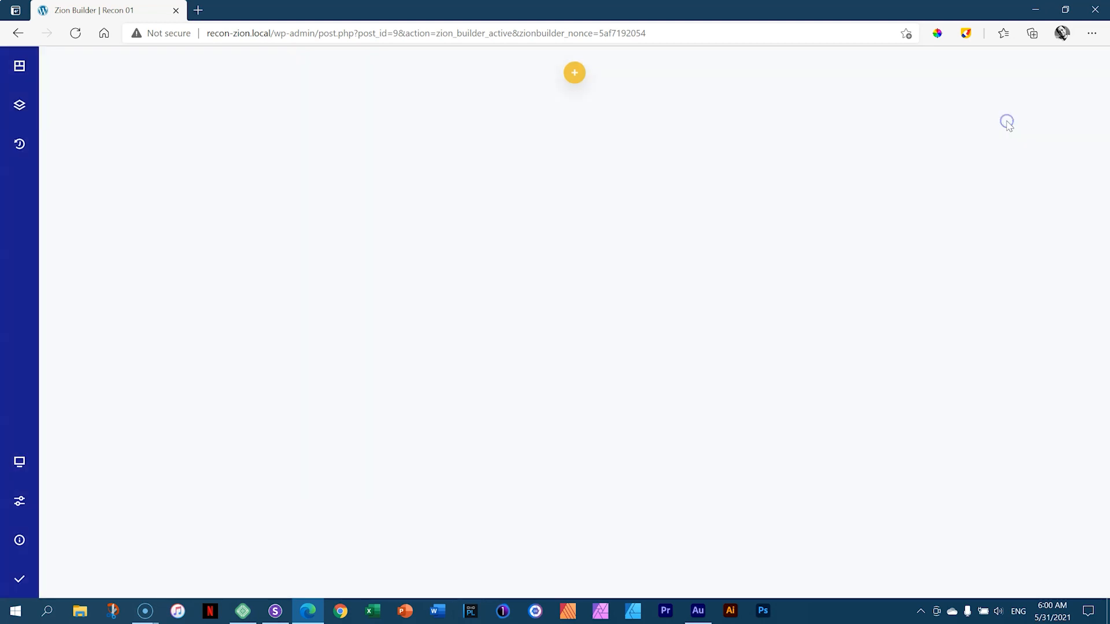
- Insert a section with the single-column layout on the blank canvas
{"action": "left_click", "coordinate": [575, 73]}
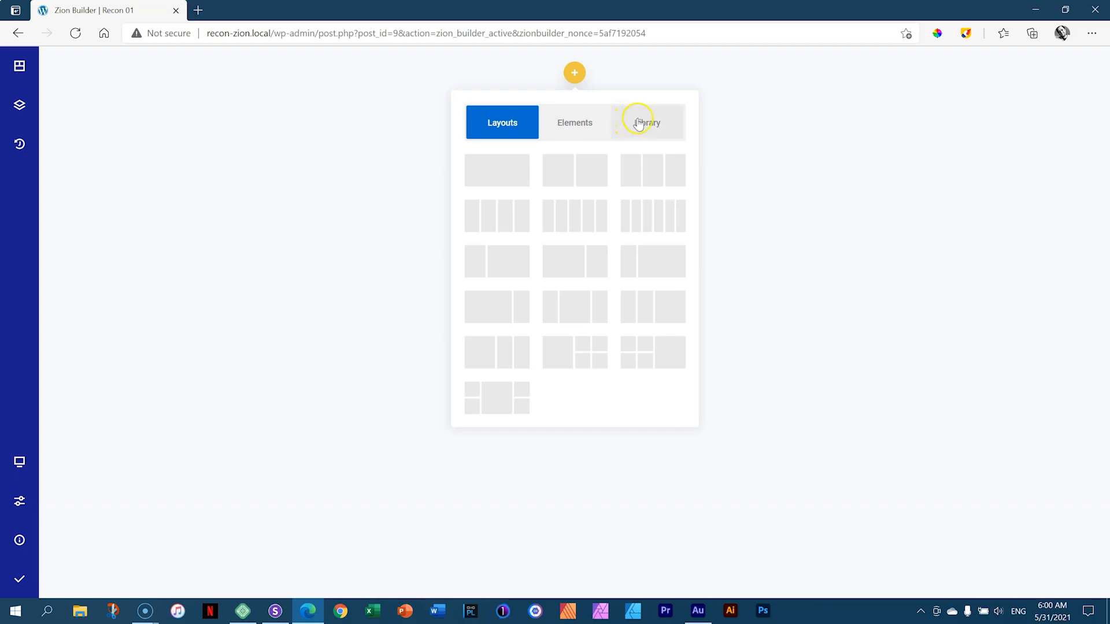
{"action": "left_click", "coordinate": [563, 125]}
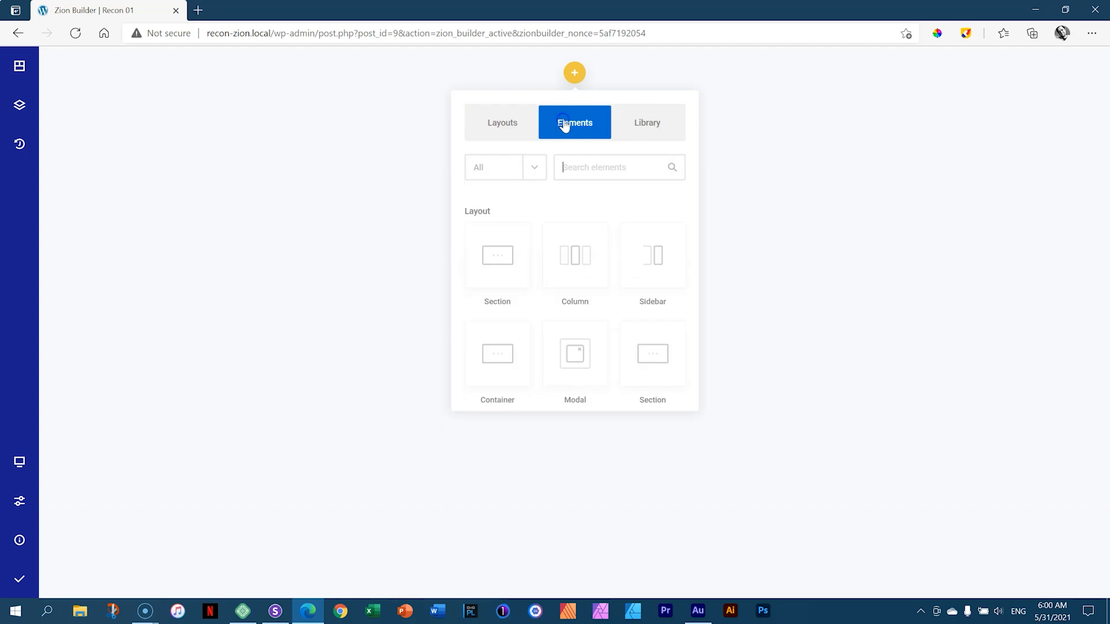
{"action": "left_click", "coordinate": [485, 120]}
{"action": "left_click", "coordinate": [590, 121]}
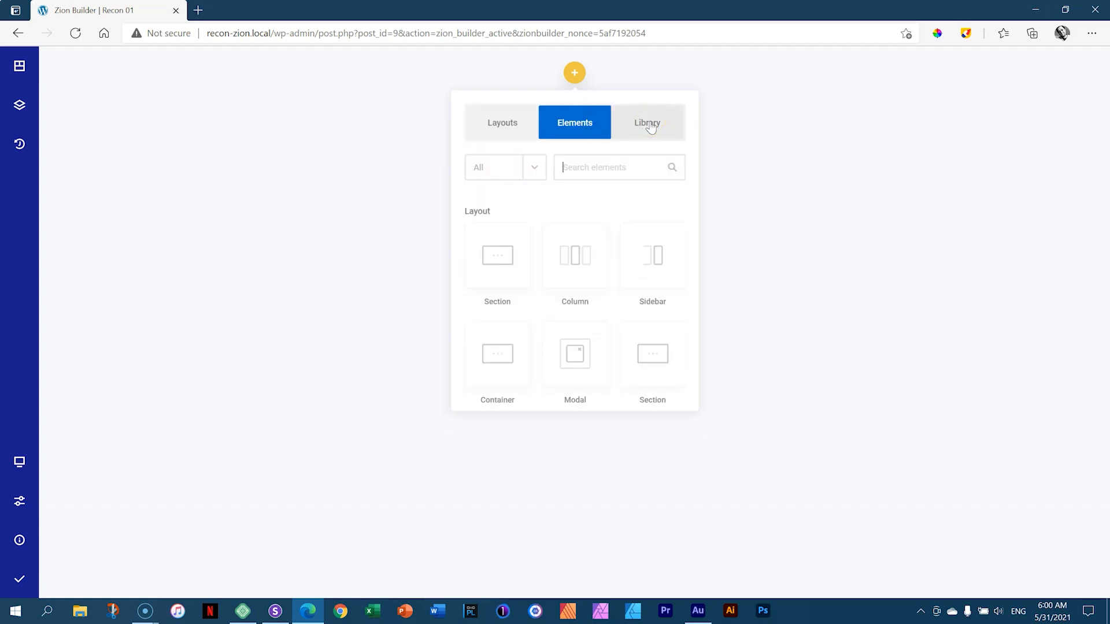
{"action": "left_click", "coordinate": [575, 126]}
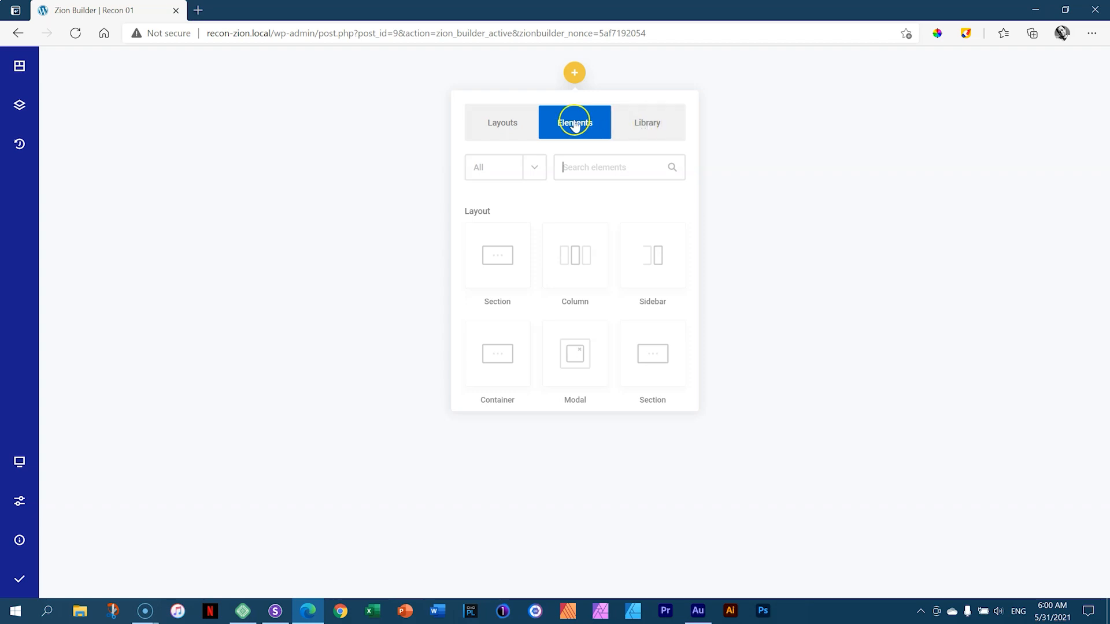
{"action": "left_click", "coordinate": [507, 124]}
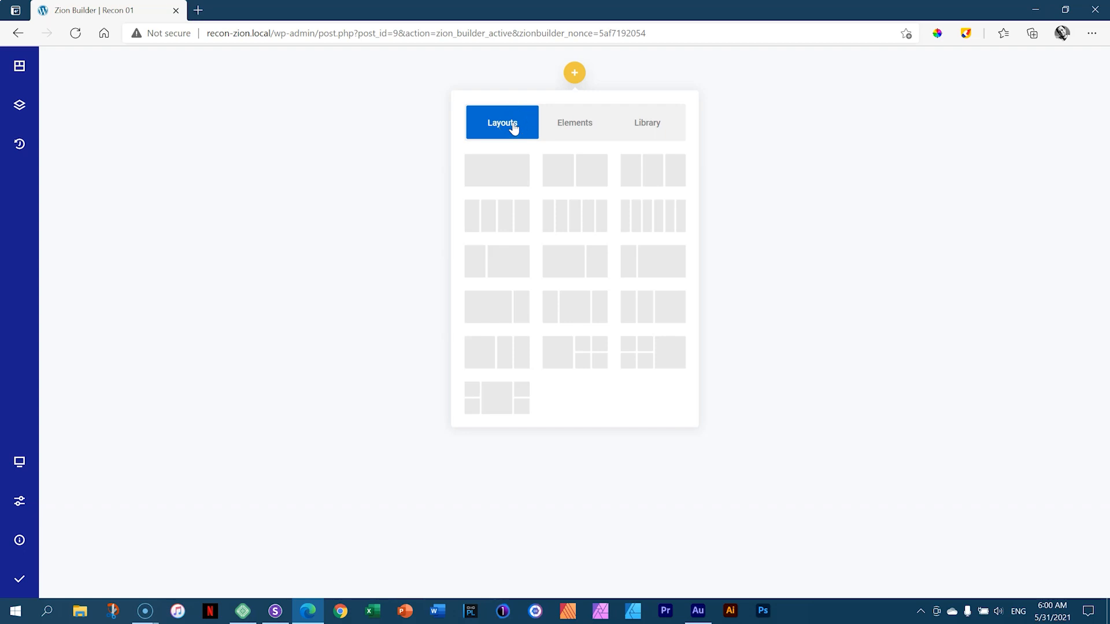
{"action": "left_click", "coordinate": [501, 178]}
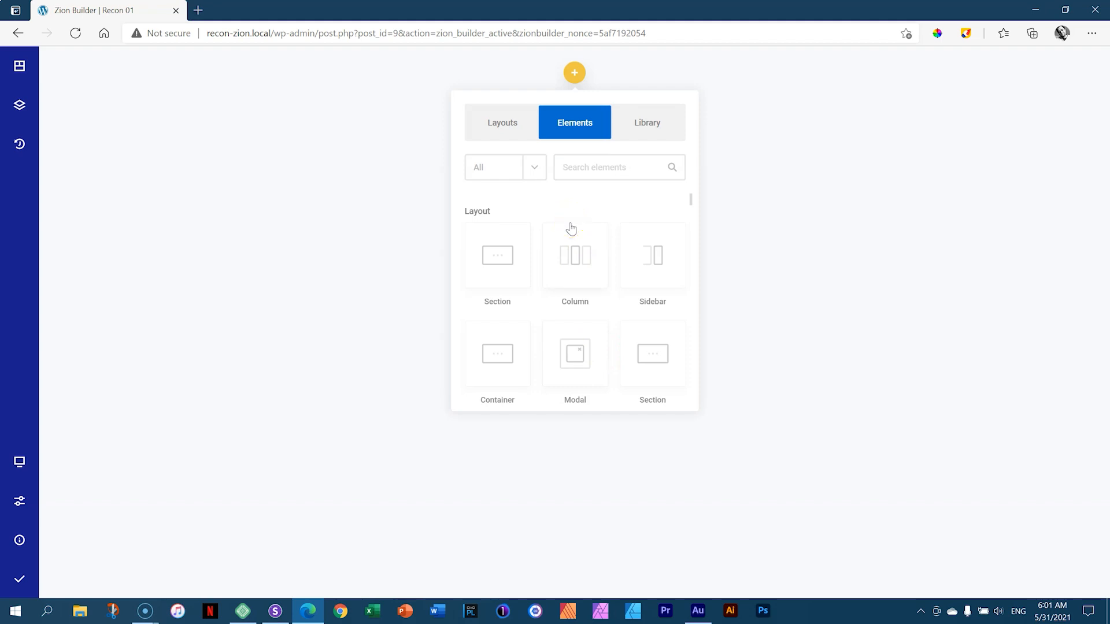
- Compare the layouts and elements available for adding inside the new column
{"action": "left_click", "coordinate": [513, 125]}
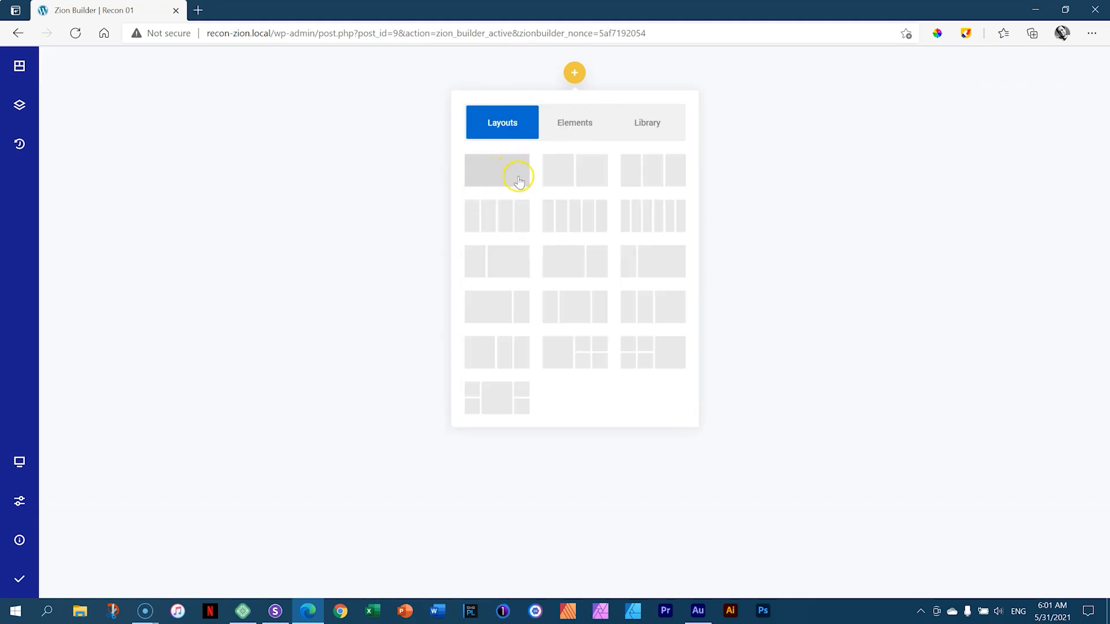
{"action": "left_click", "coordinate": [804, 218]}
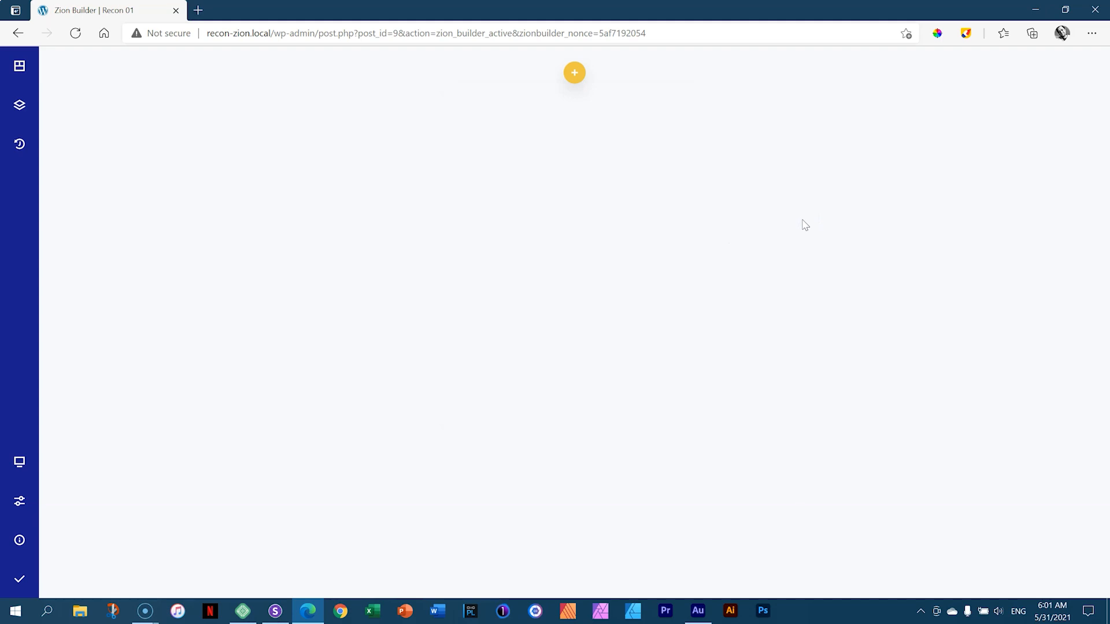
{"action": "mouse_move", "coordinate": [671, 81]}
{"action": "left_click", "coordinate": [573, 77]}
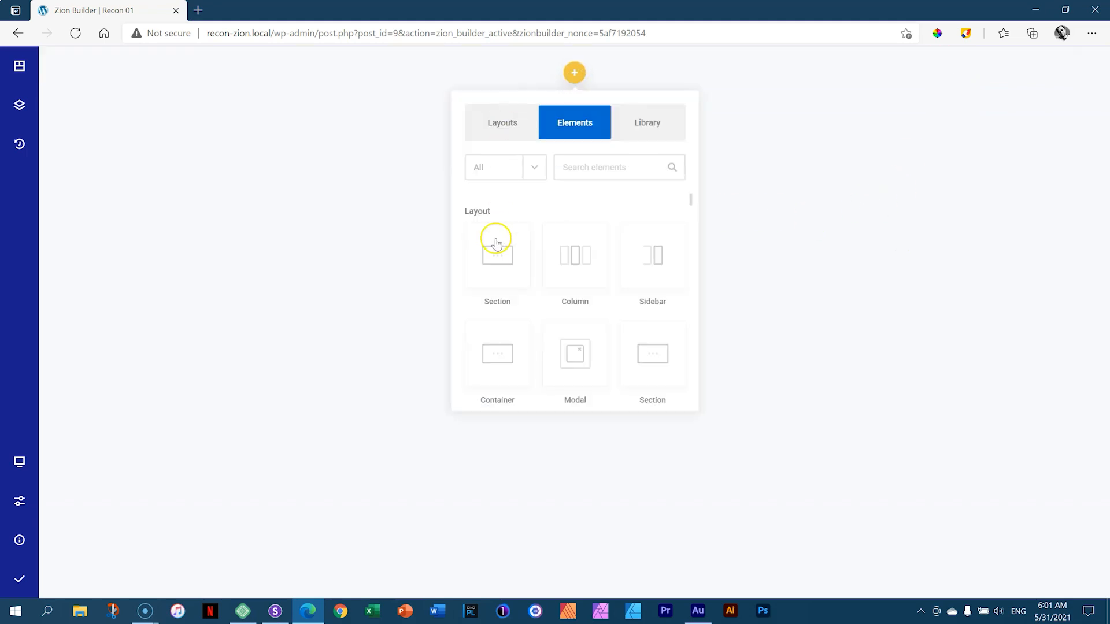
{"action": "left_click", "coordinate": [496, 124]}
{"action": "left_click", "coordinate": [575, 124]}
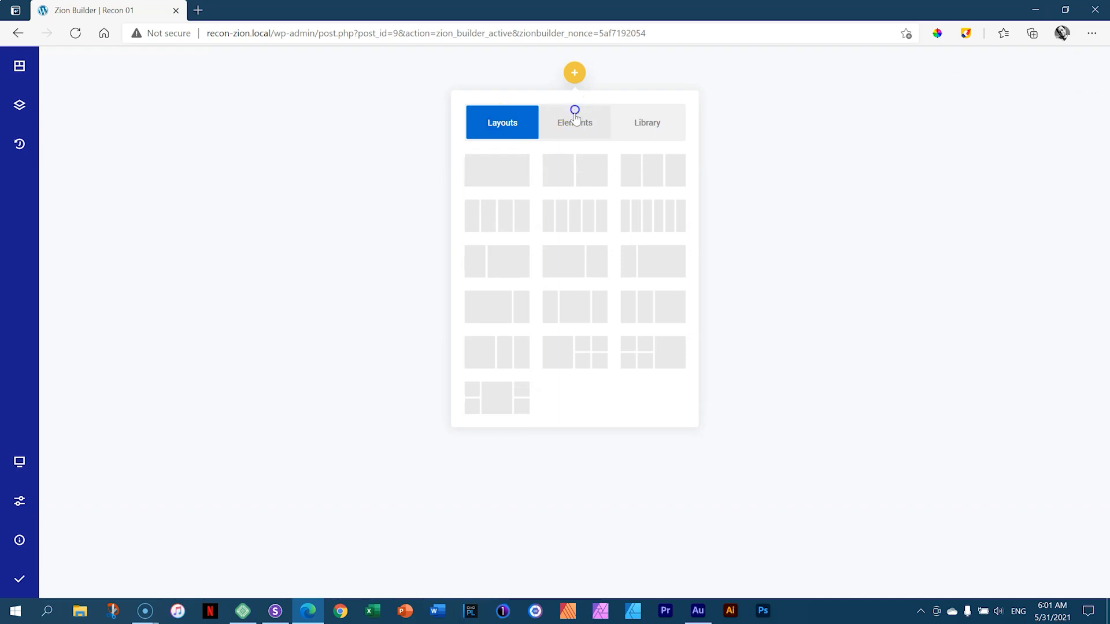
{"action": "left_click", "coordinate": [572, 132]}
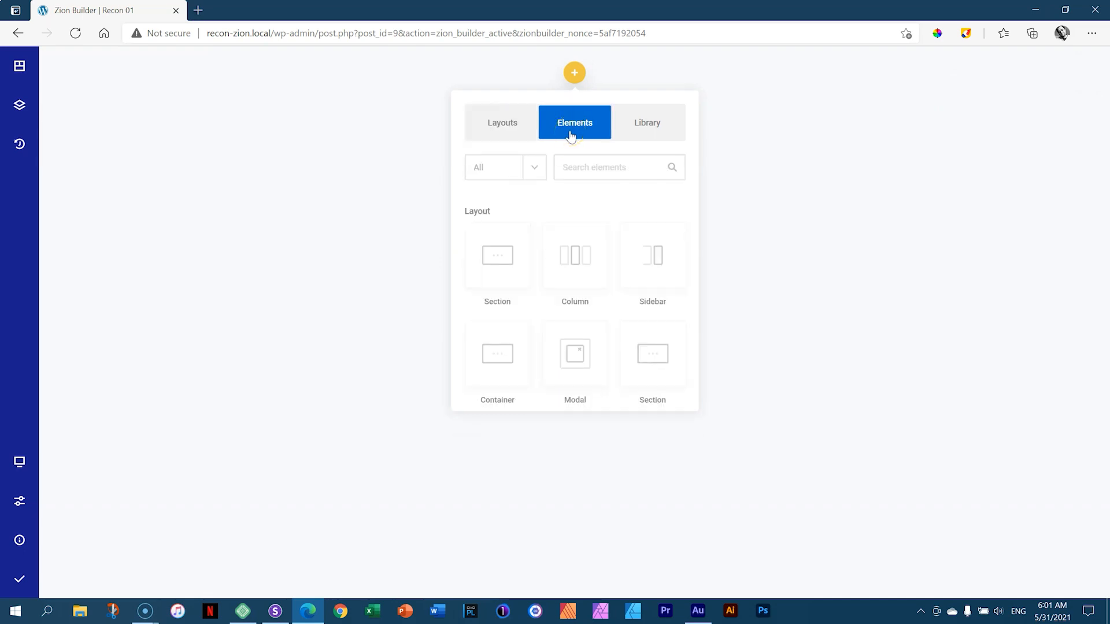
{"action": "left_click", "coordinate": [501, 129]}
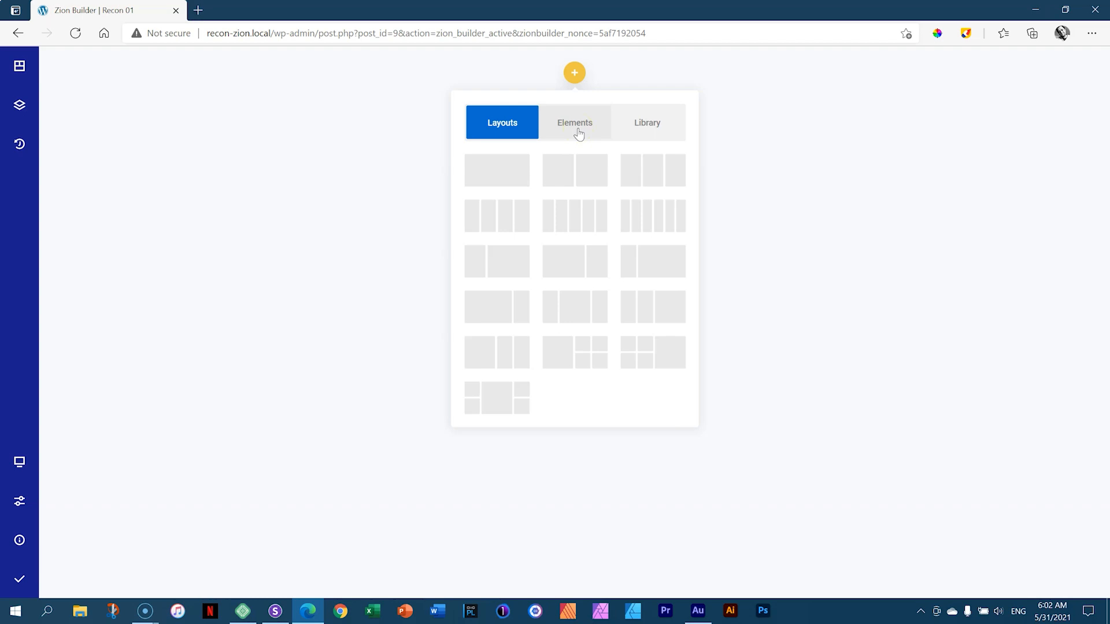
{"action": "left_click", "coordinate": [803, 181]}
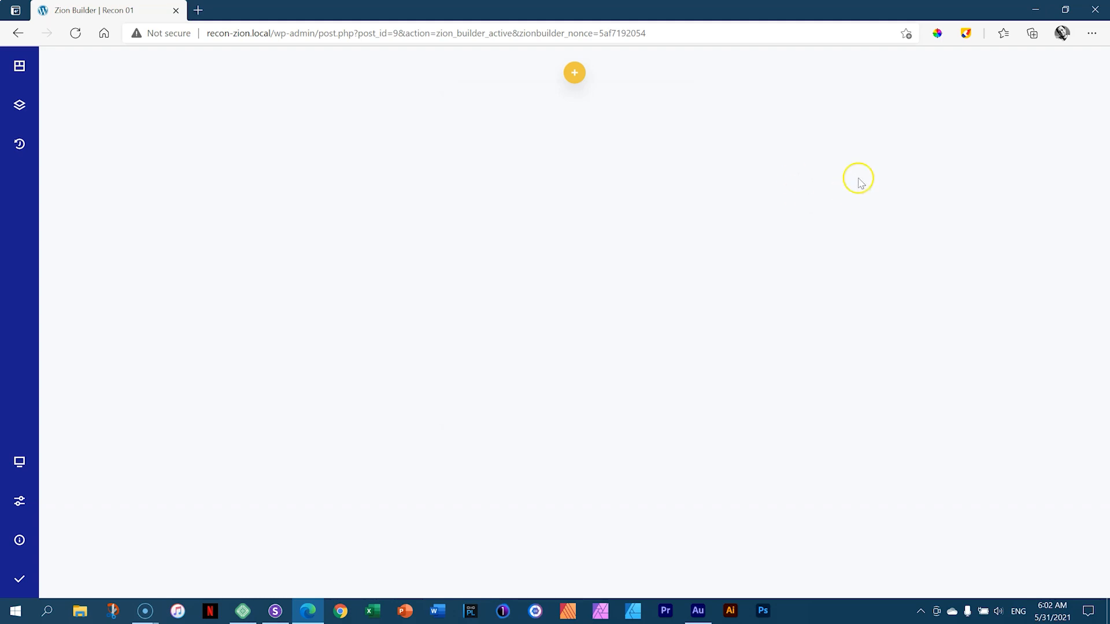
- Open the page structure in Tree view and expand the section to examine its column
{"action": "mouse_move", "coordinate": [945, 75]}
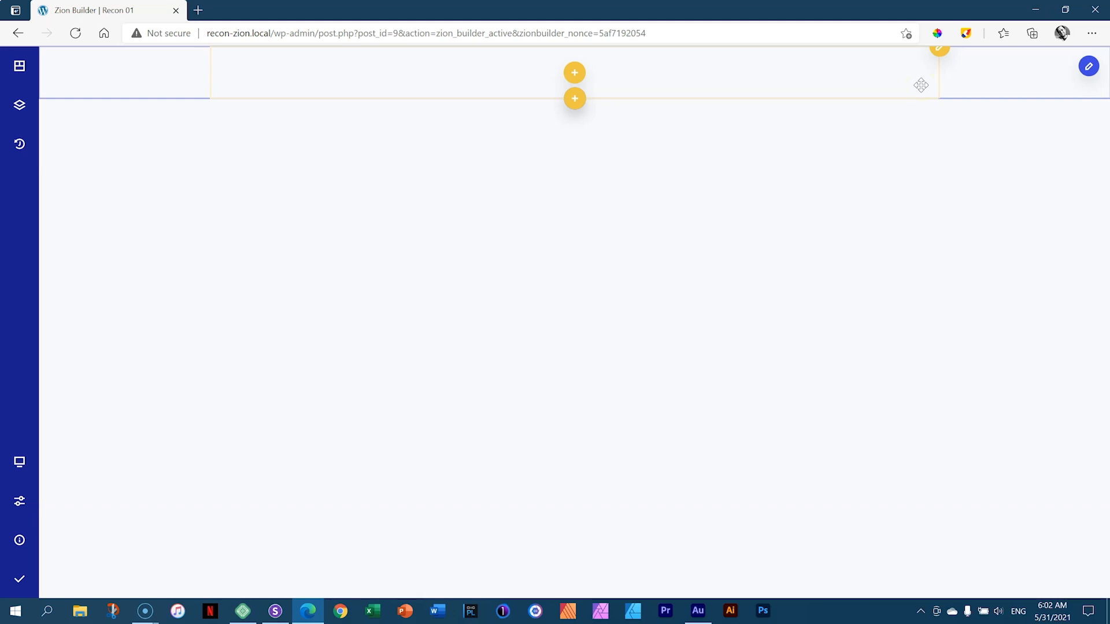
{"action": "left_click", "coordinate": [927, 90]}
{"action": "left_click_drag", "start_coordinate": [926, 90], "coordinate": [24, 51]}
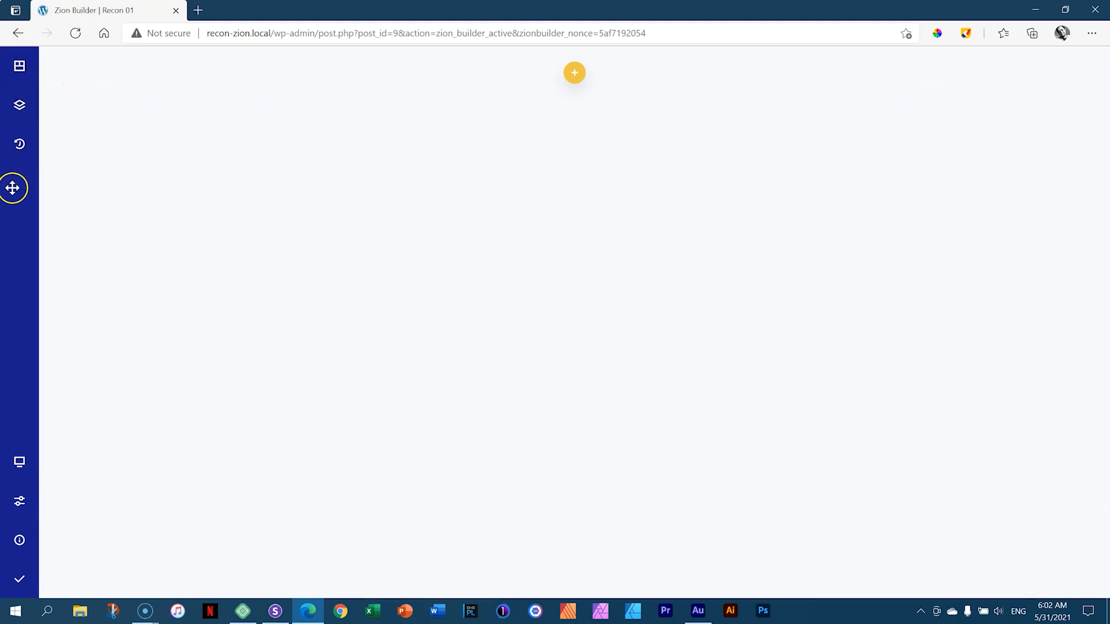
{"action": "left_click", "coordinate": [22, 69]}
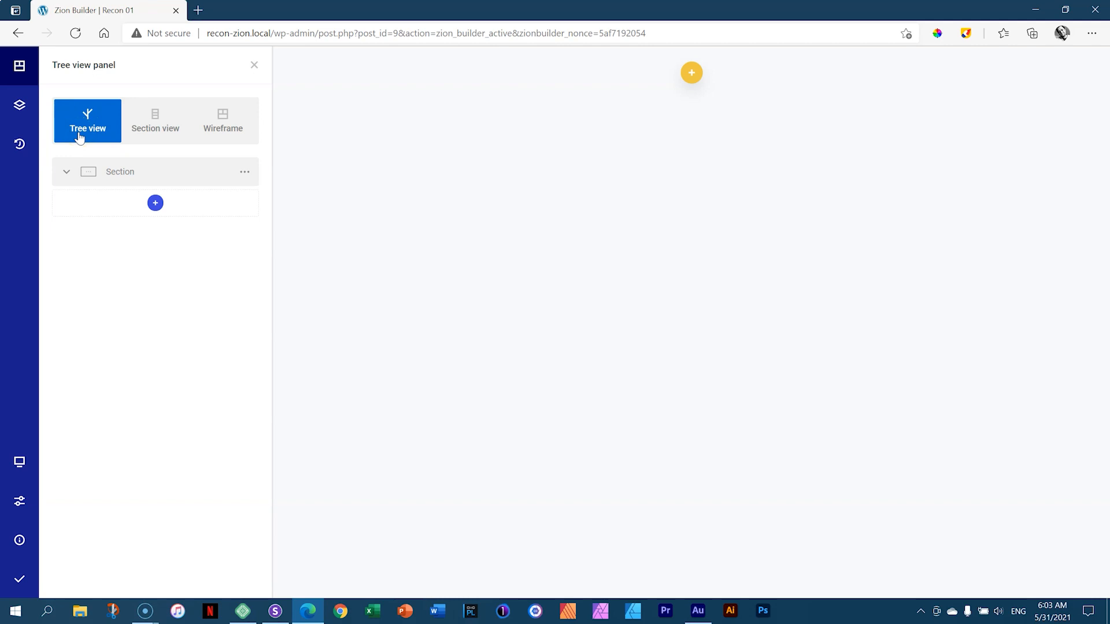
{"action": "left_click", "coordinate": [67, 172]}
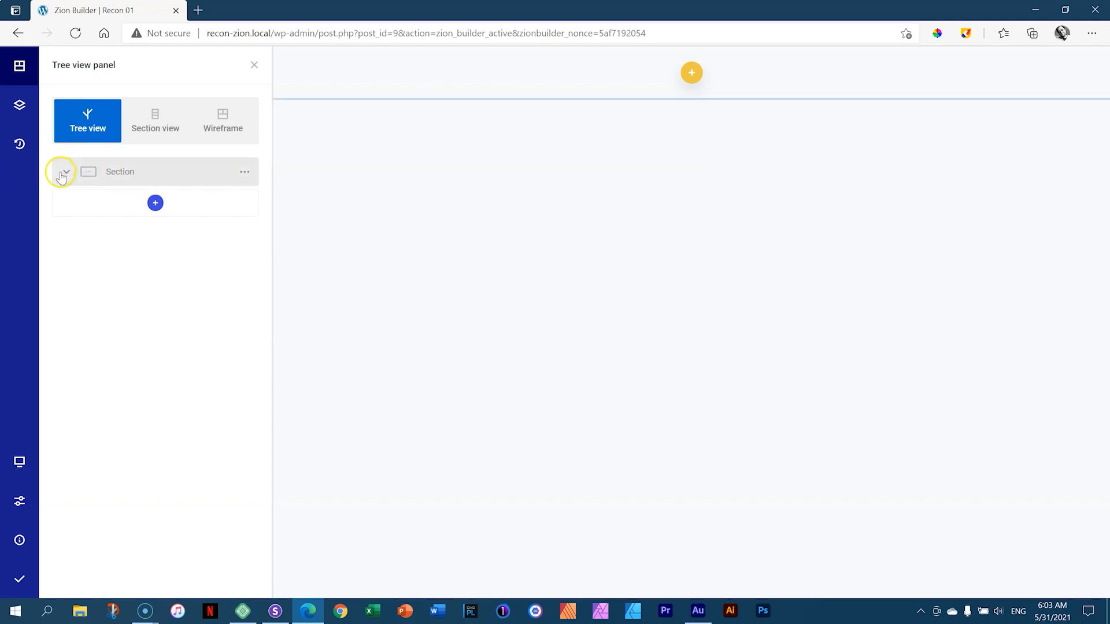
{"action": "left_click", "coordinate": [65, 173]}
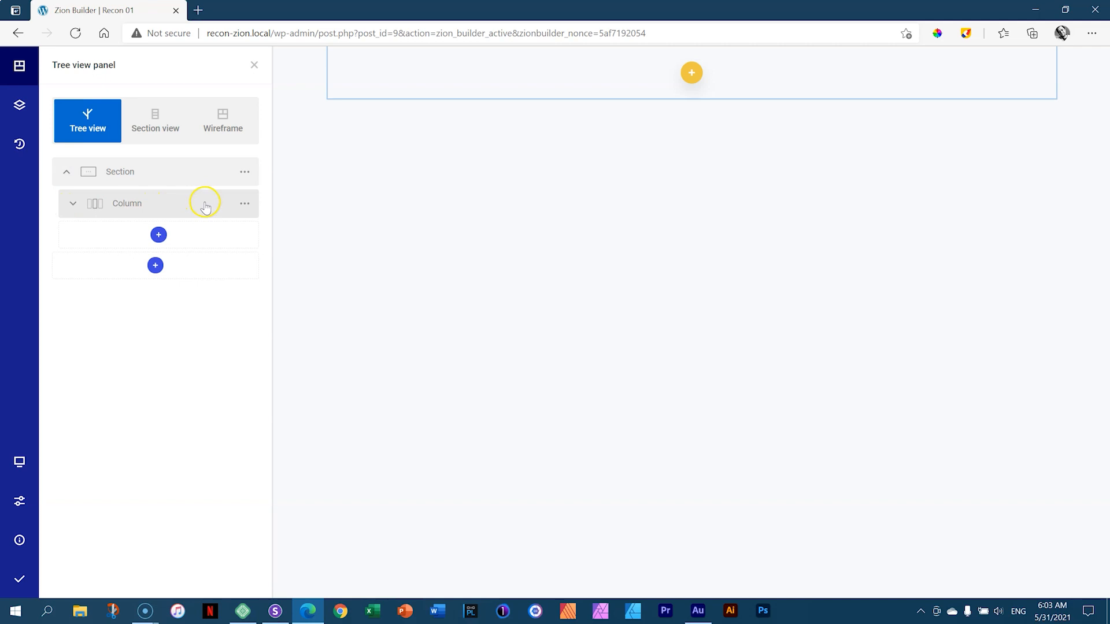
{"action": "mouse_move", "coordinate": [291, 69]}
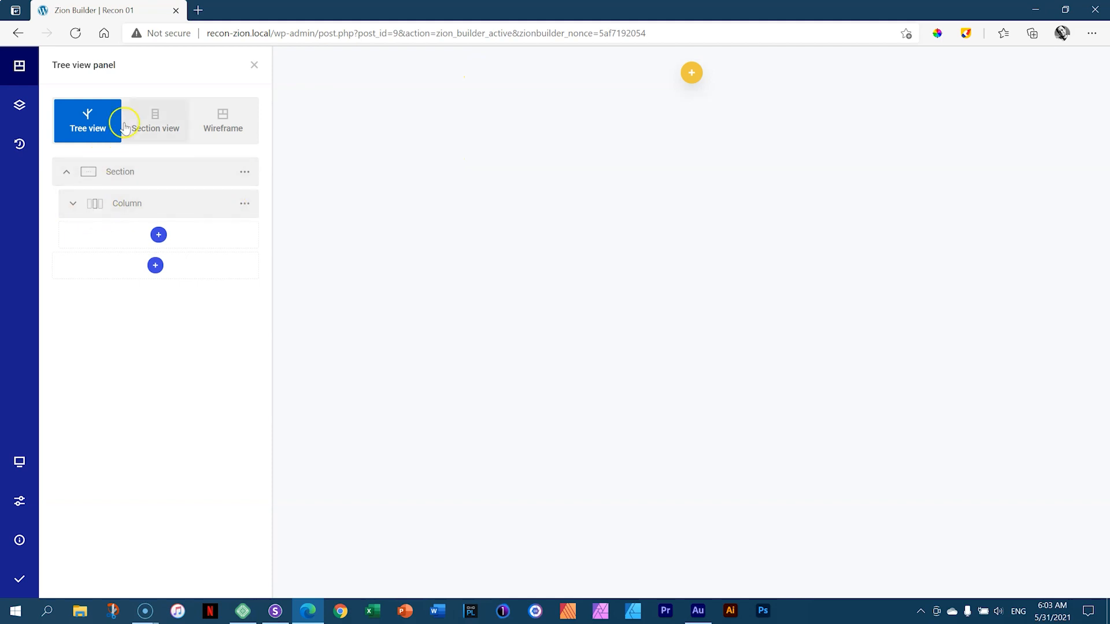
- Compare the page structure in Section view and Wireframe, then return to Tree view and inspect the section
{"action": "left_click", "coordinate": [163, 126]}
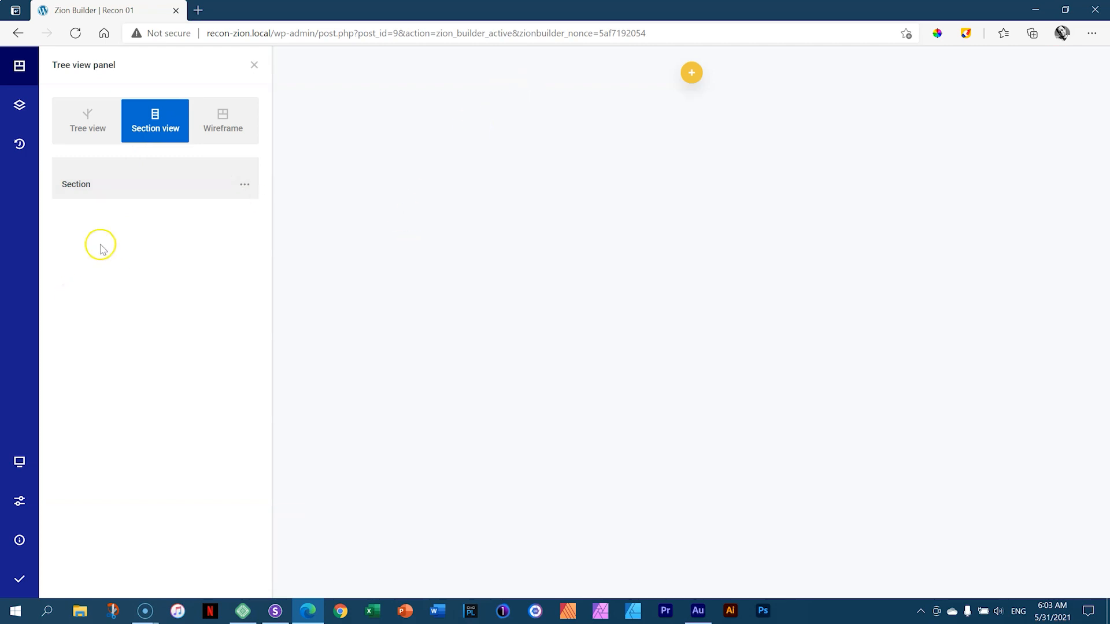
{"action": "left_click", "coordinate": [229, 131]}
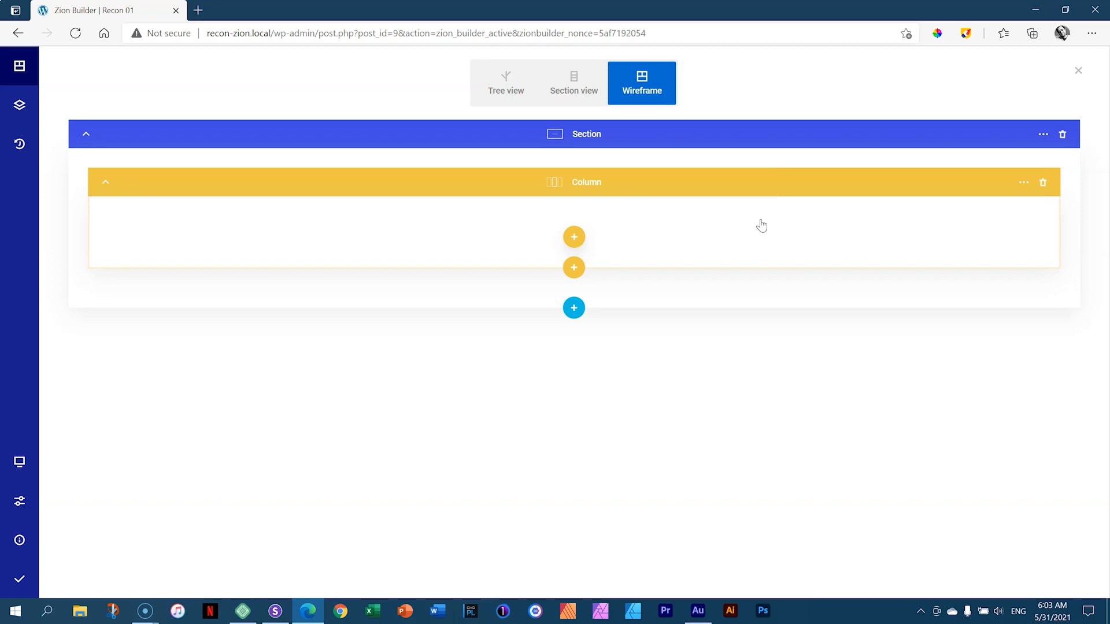
{"action": "left_click", "coordinate": [588, 92]}
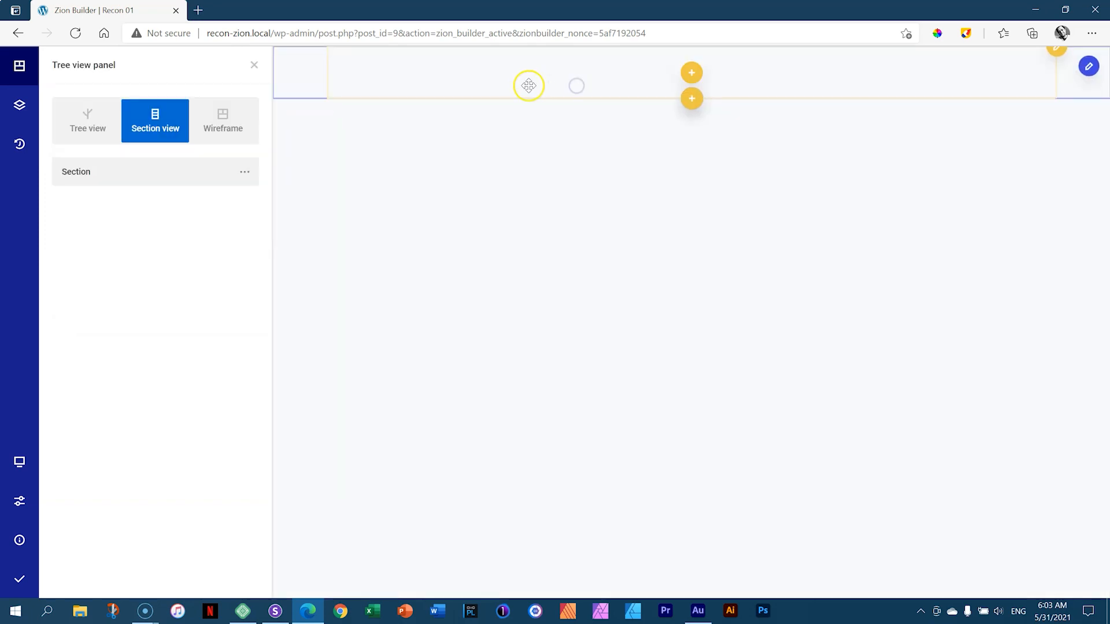
{"action": "left_click", "coordinate": [104, 129]}
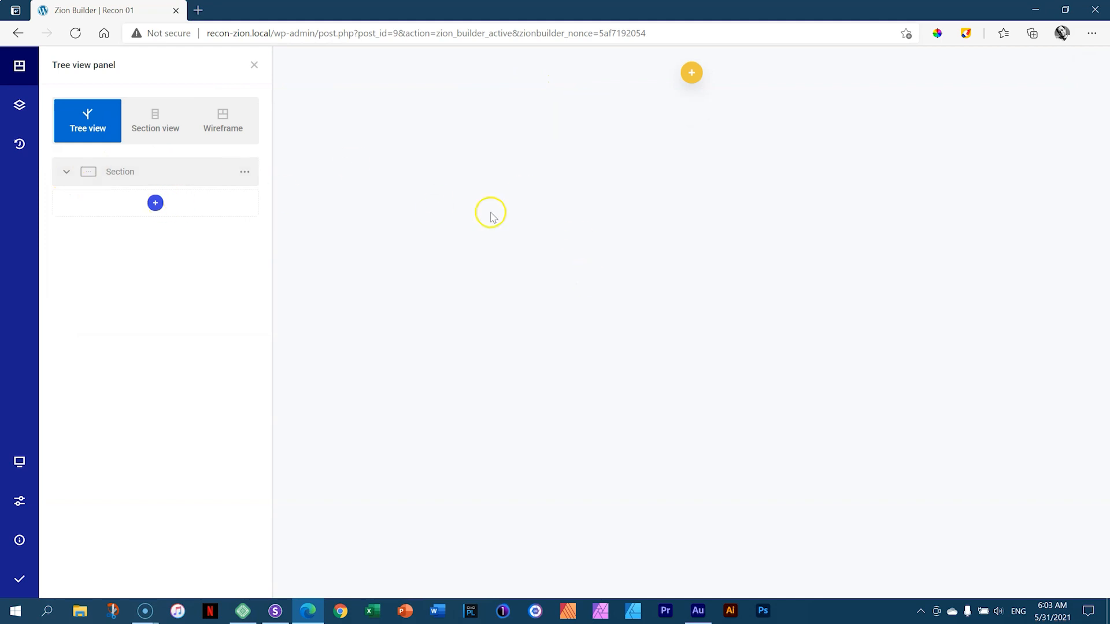
{"action": "mouse_move", "coordinate": [913, 76]}
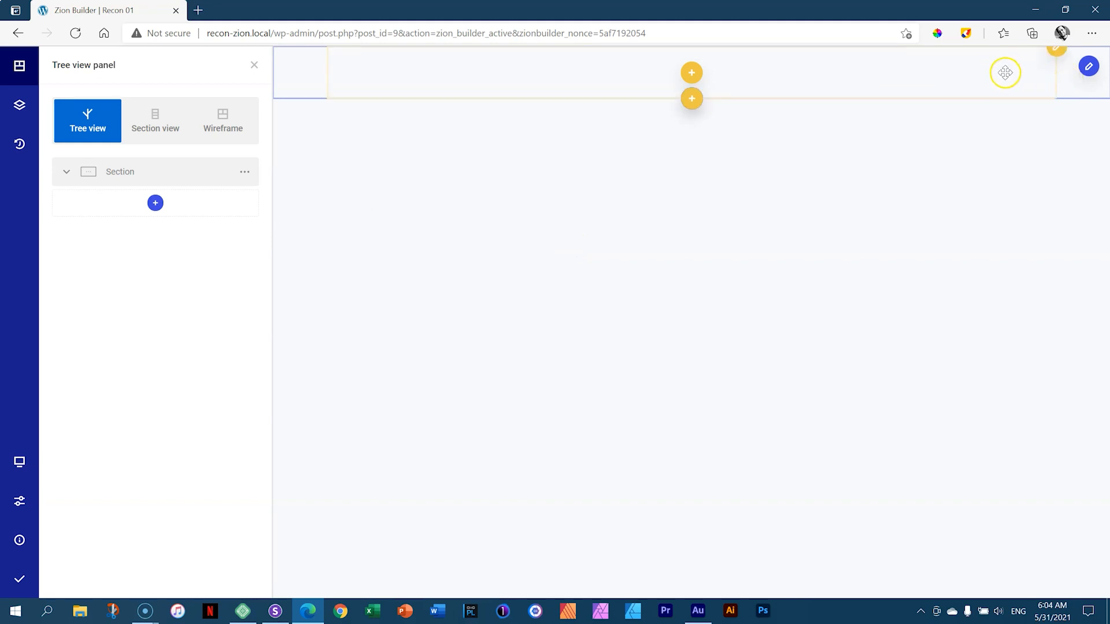
{"action": "left_click", "coordinate": [64, 172]}
{"action": "left_click", "coordinate": [64, 172]}
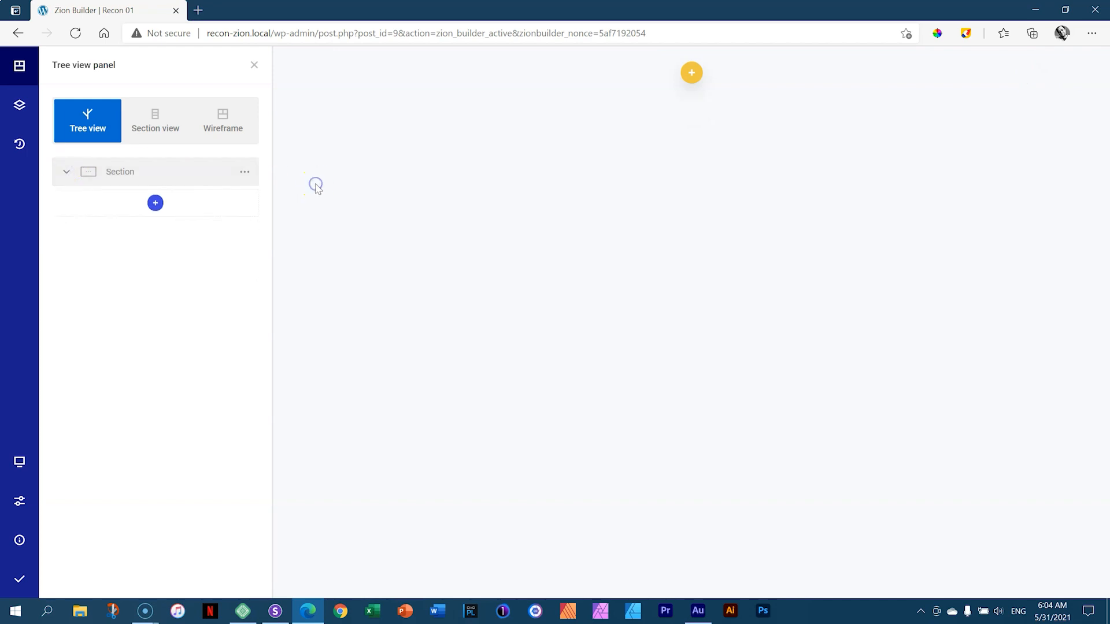
- Switch to the multi-device preview of the demo page to review its hero sections, then return to the Zion Builder page
{"action": "left_click", "coordinate": [276, 610]}
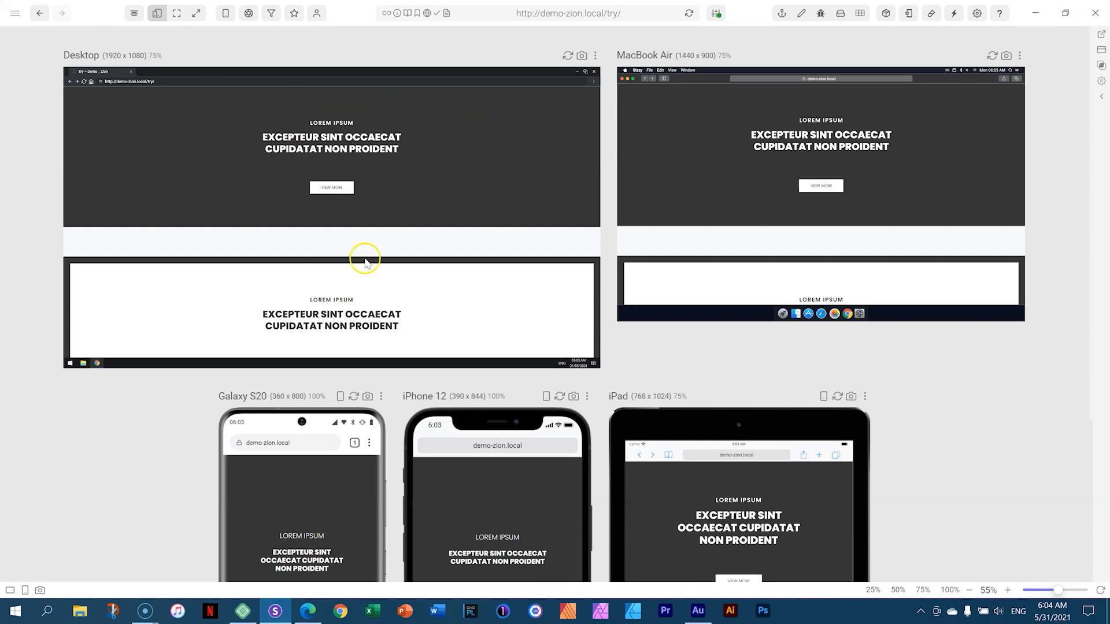
{"action": "left_click", "coordinate": [308, 610]}
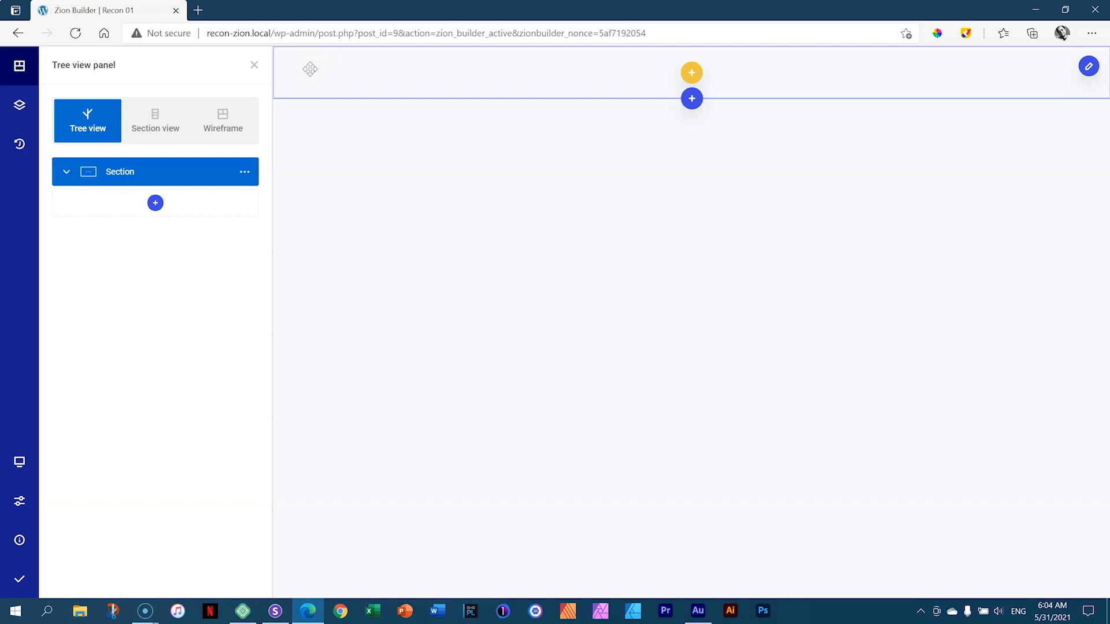
- Open the section's options for editing and close the Tree view panel
{"action": "left_click", "coordinate": [1089, 68]}
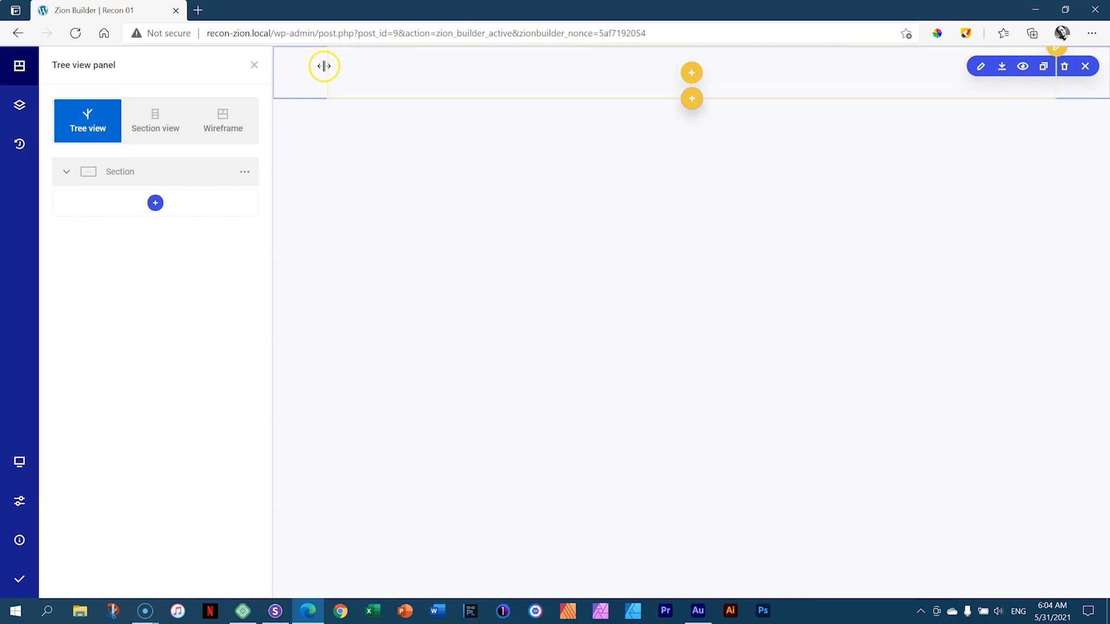
{"action": "right_click", "coordinate": [304, 71]}
{"action": "left_click", "coordinate": [329, 61]}
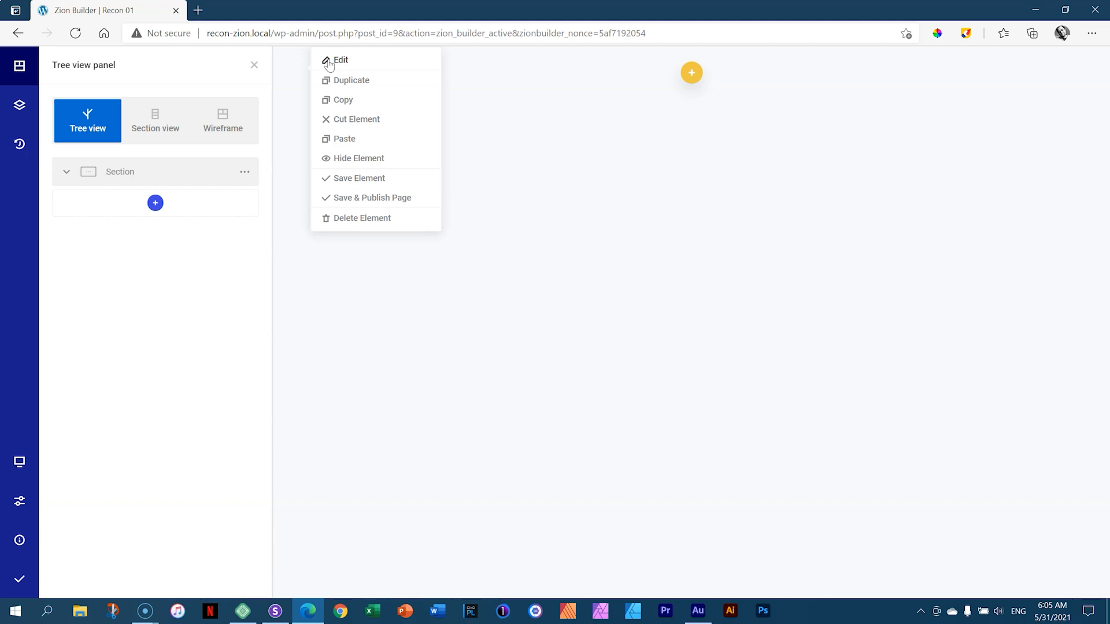
{"action": "left_click", "coordinate": [671, 184]}
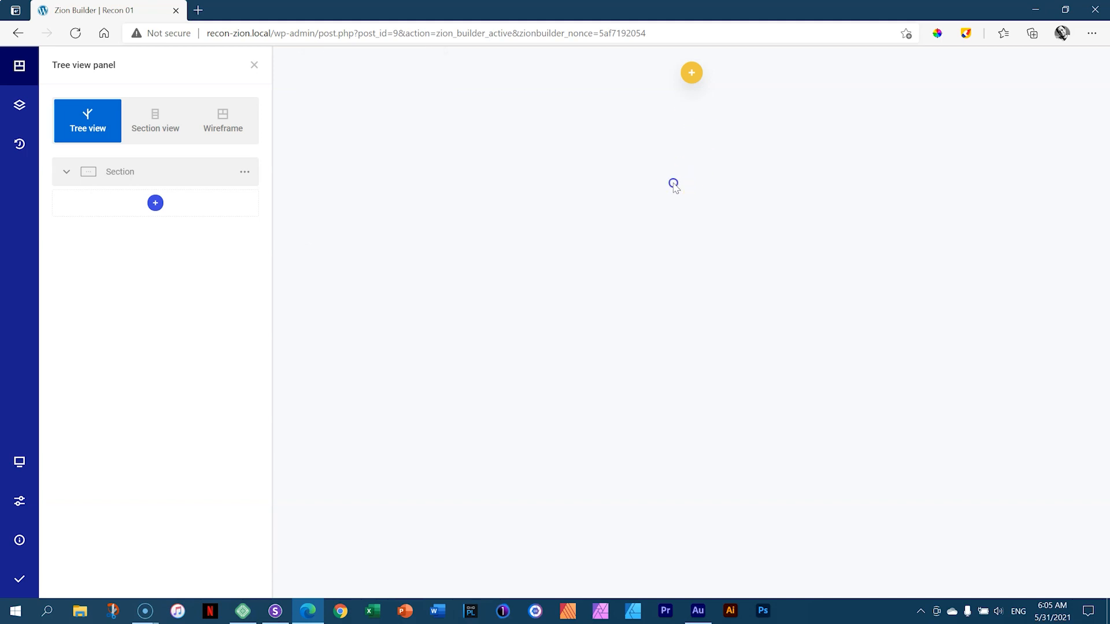
{"action": "left_click", "coordinate": [304, 71]}
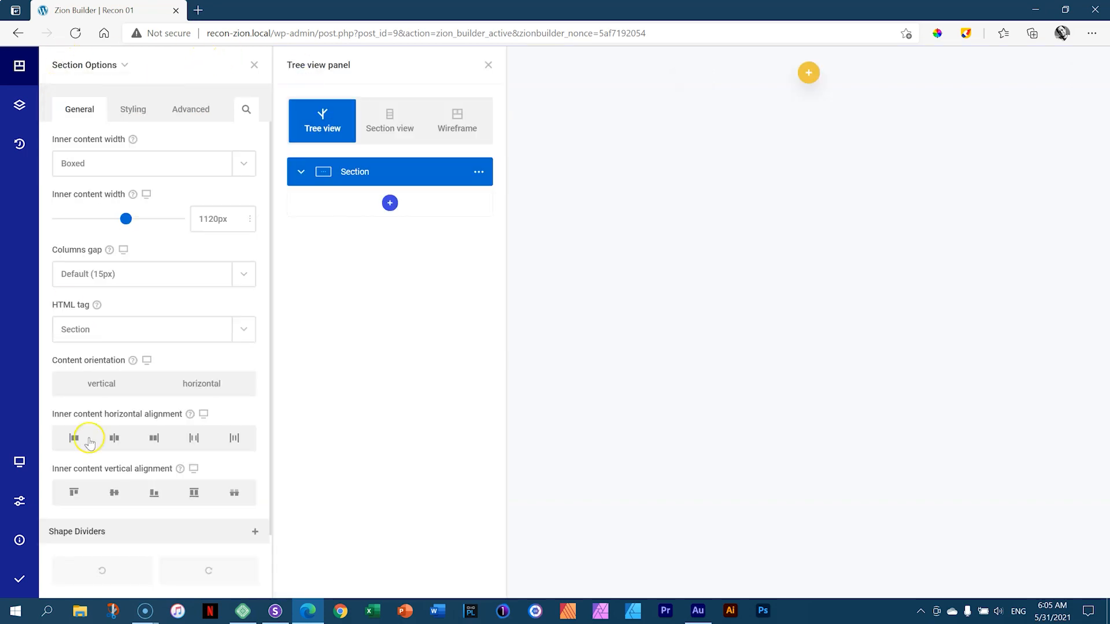
{"action": "left_click", "coordinate": [488, 65]}
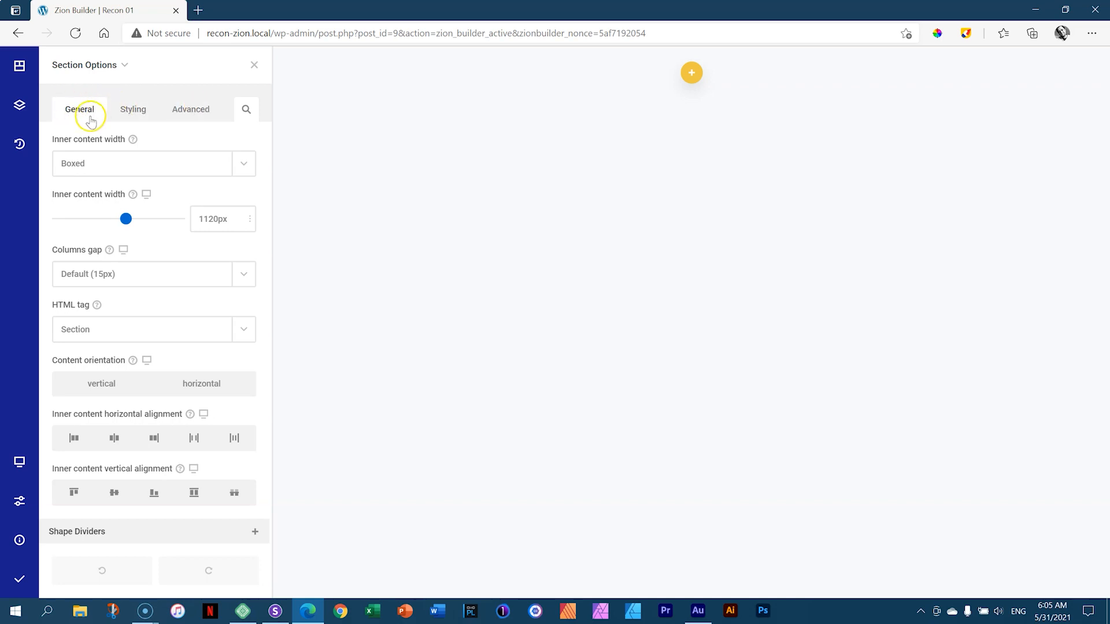
- Examine the section's General, Styling and Advanced options, including the available inner content width types
{"action": "left_click", "coordinate": [133, 110]}
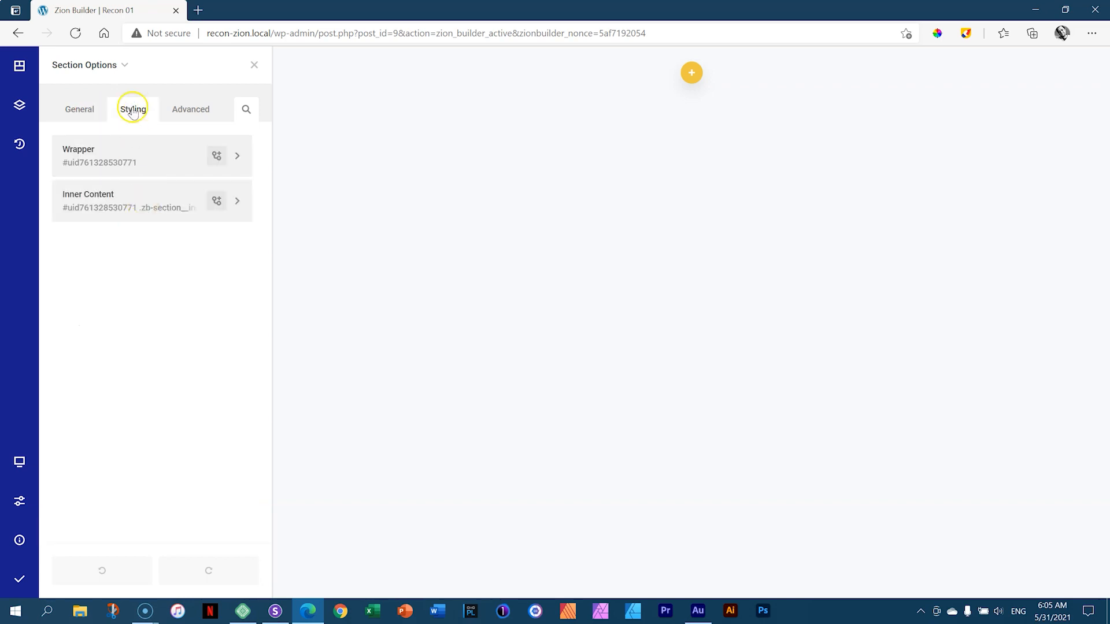
{"action": "left_click", "coordinate": [176, 110]}
{"action": "left_click", "coordinate": [81, 107]}
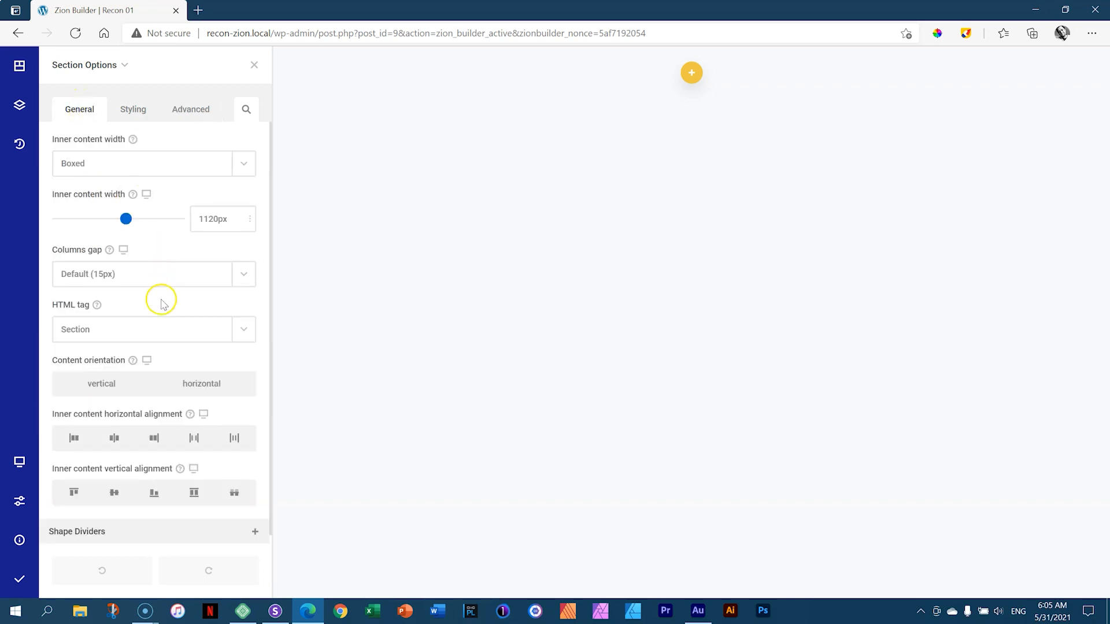
{"action": "scroll", "coordinate": [158, 300], "scroll_direction": "down", "scroll_amount": 1}
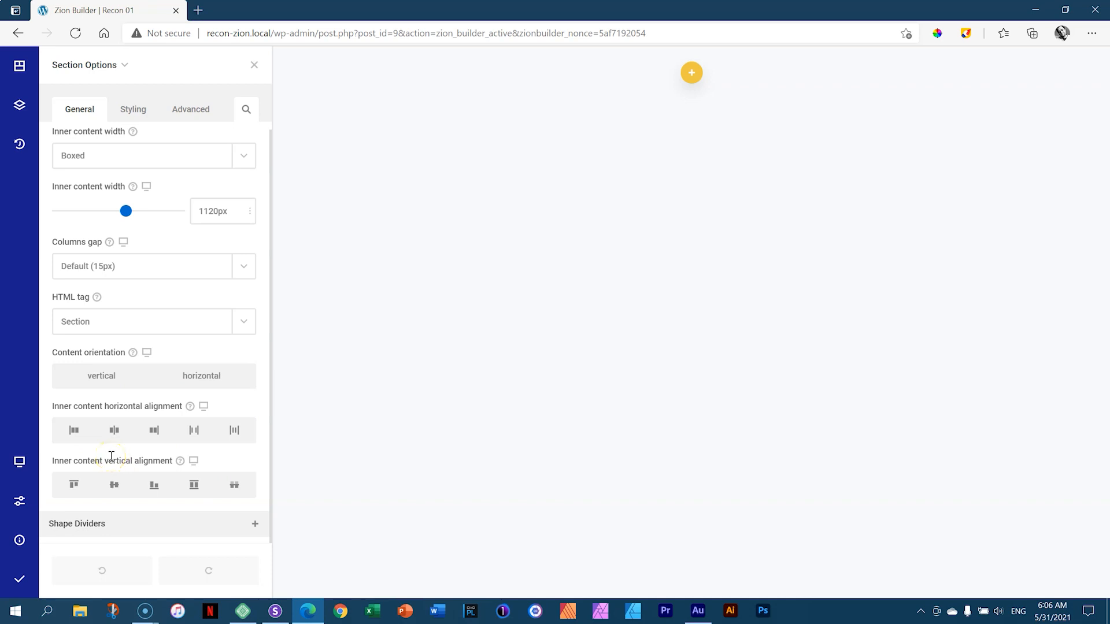
{"action": "scroll", "coordinate": [124, 379], "scroll_direction": "up", "scroll_amount": 1}
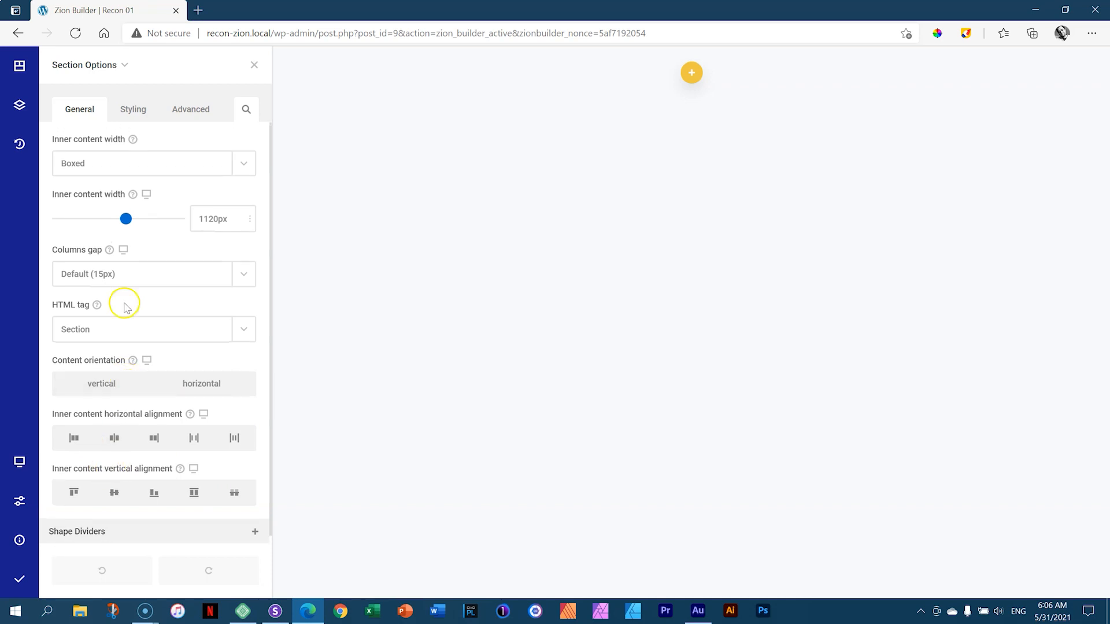
{"action": "left_click", "coordinate": [242, 168]}
{"action": "left_click", "coordinate": [242, 168]}
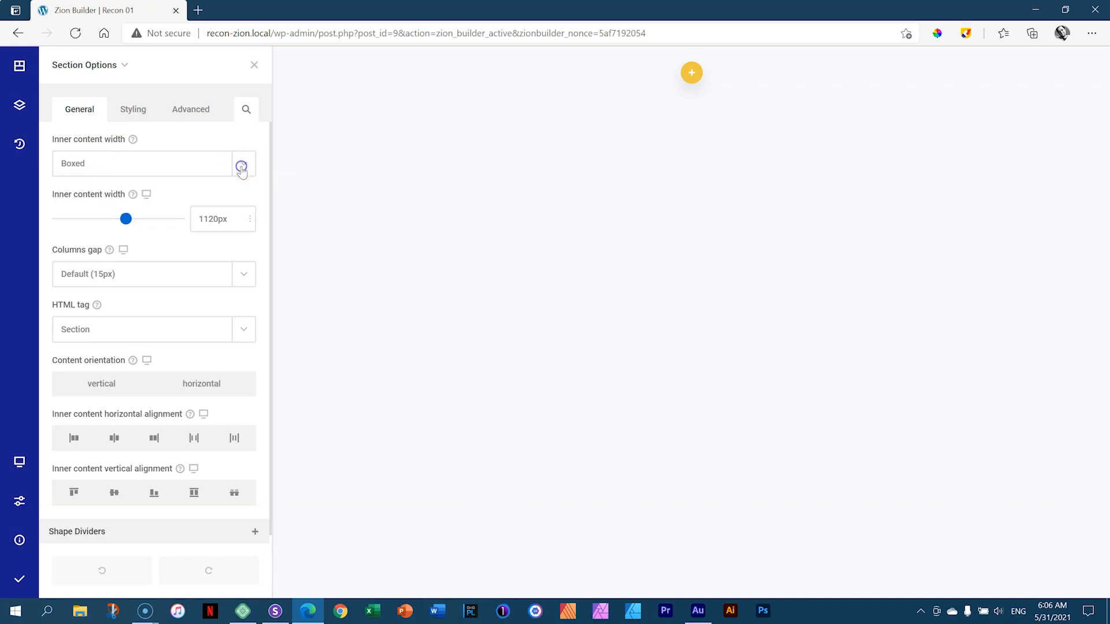
- Examine the section's Wrapper styling categories, its class selector and the available pseudo-states
{"action": "left_click", "coordinate": [133, 116]}
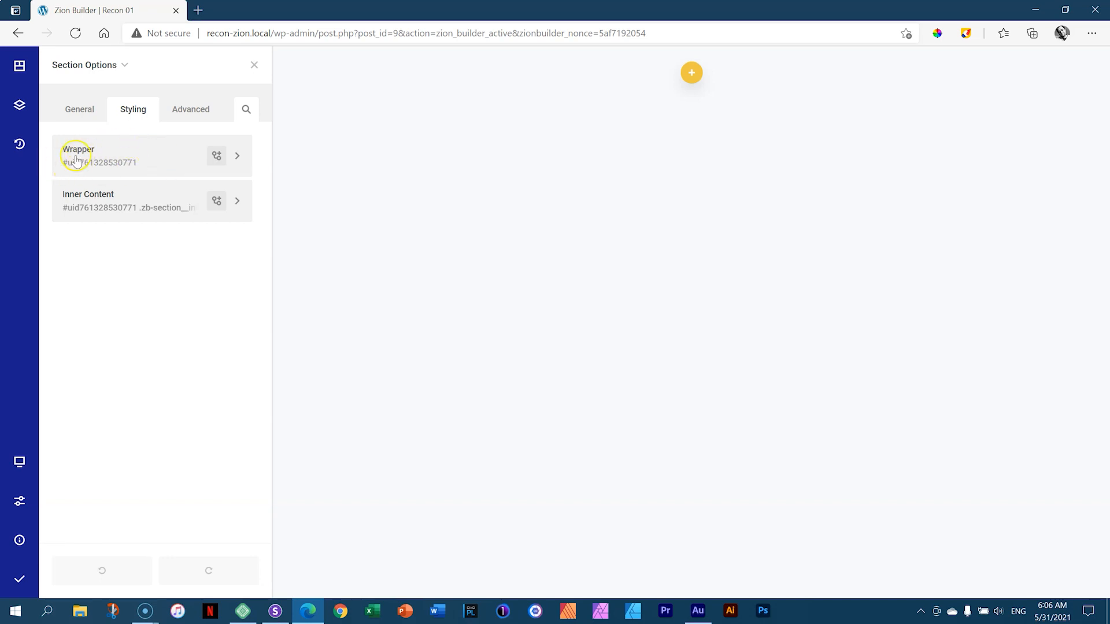
{"action": "left_click", "coordinate": [120, 158]}
{"action": "left_click", "coordinate": [123, 154]}
{"action": "left_click", "coordinate": [128, 158]}
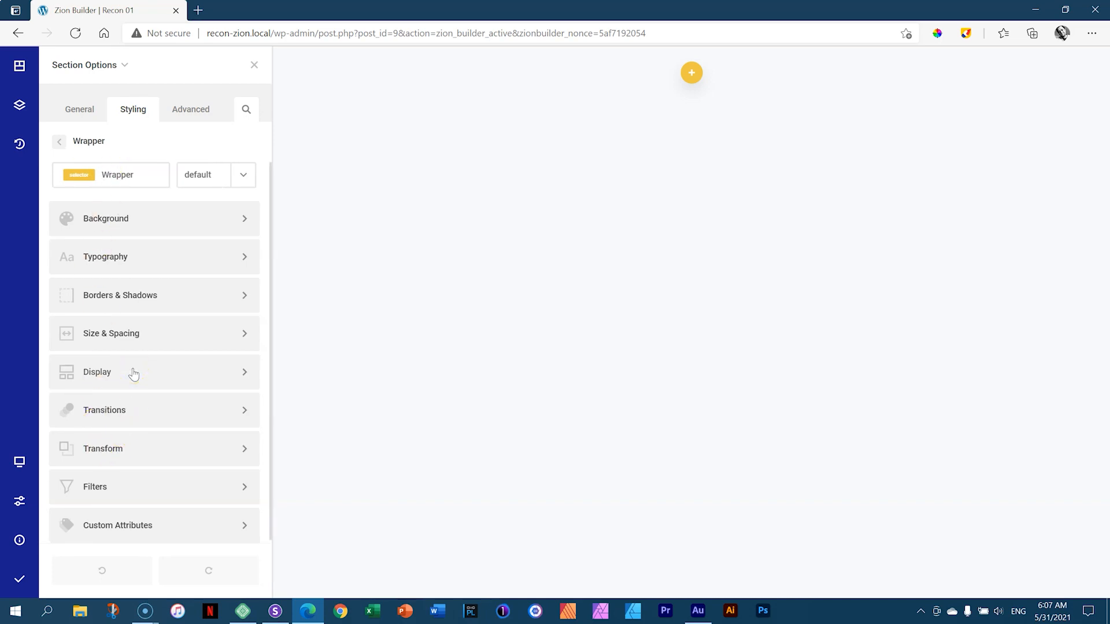
{"action": "left_click", "coordinate": [120, 175]}
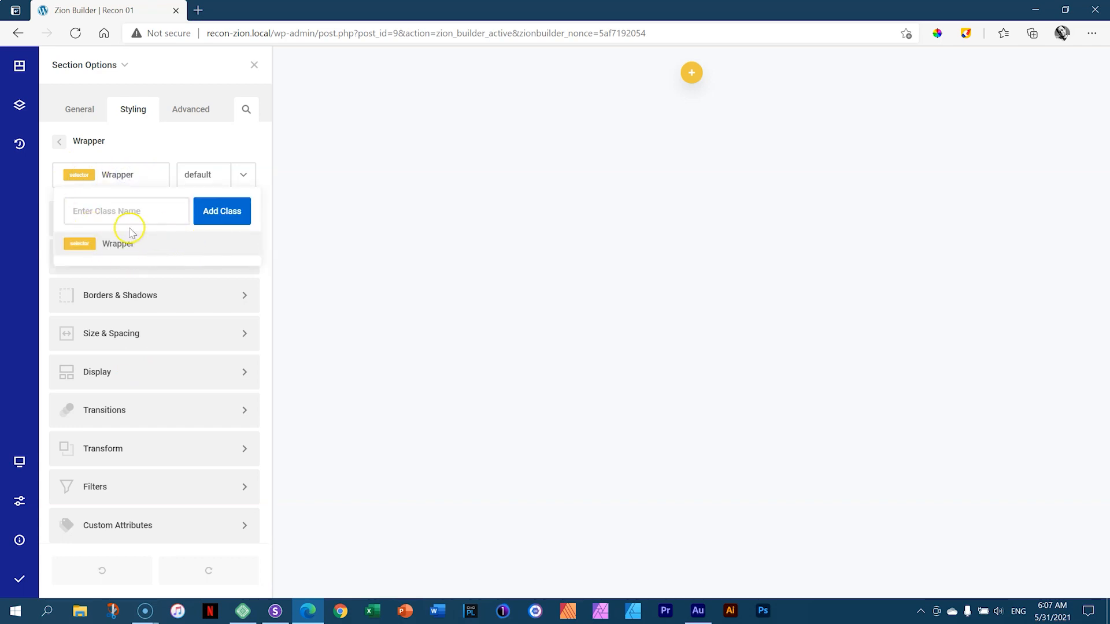
{"action": "left_click", "coordinate": [123, 176]}
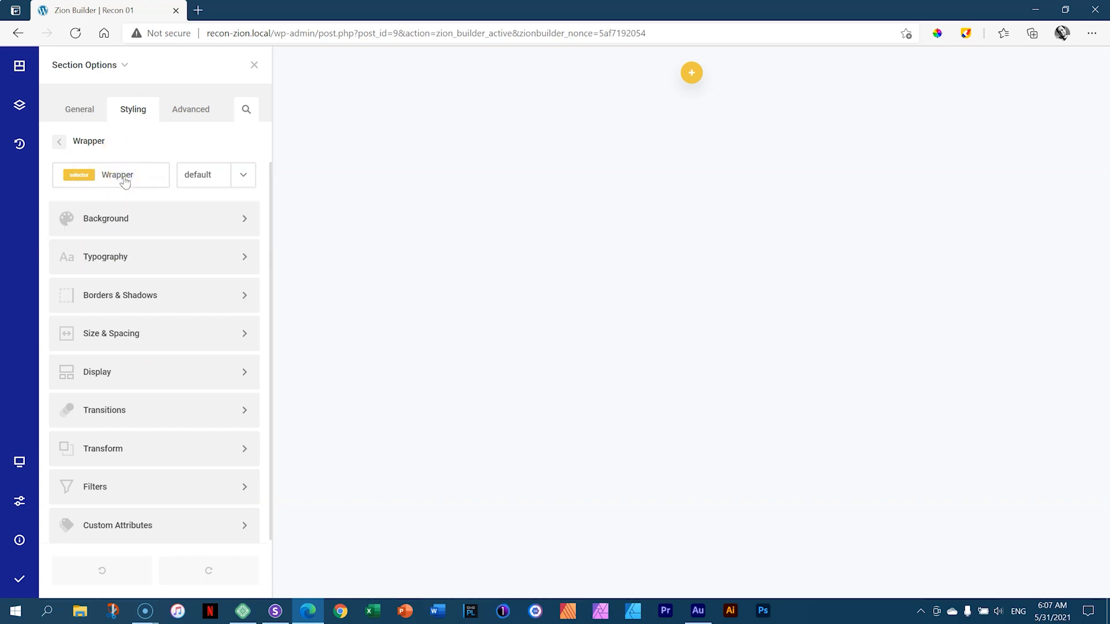
{"action": "left_click", "coordinate": [242, 174]}
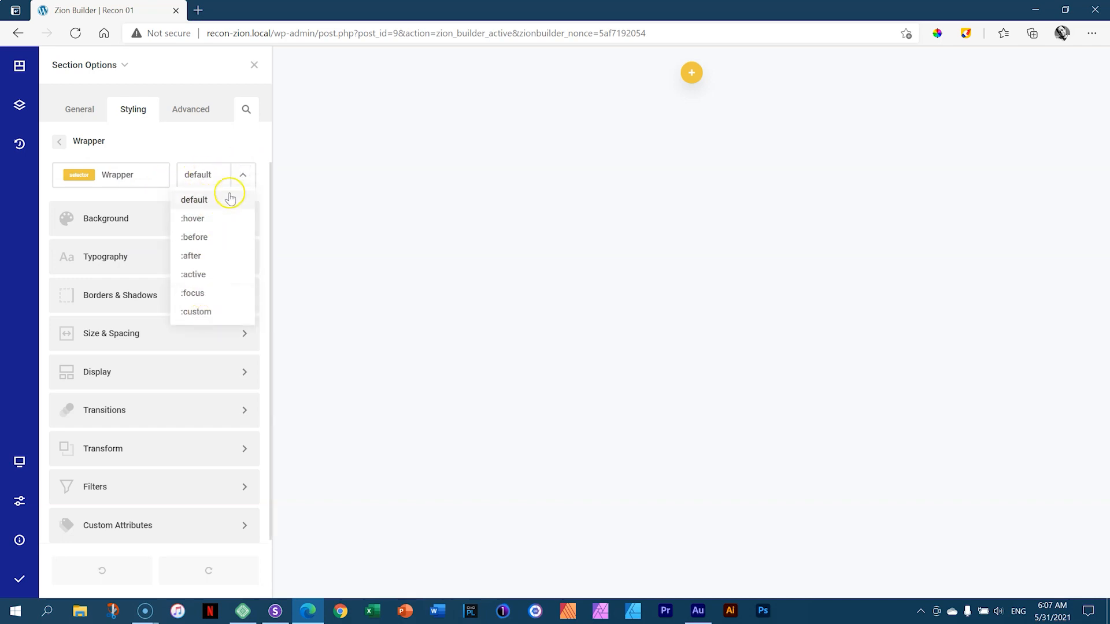
{"action": "left_click", "coordinate": [247, 174]}
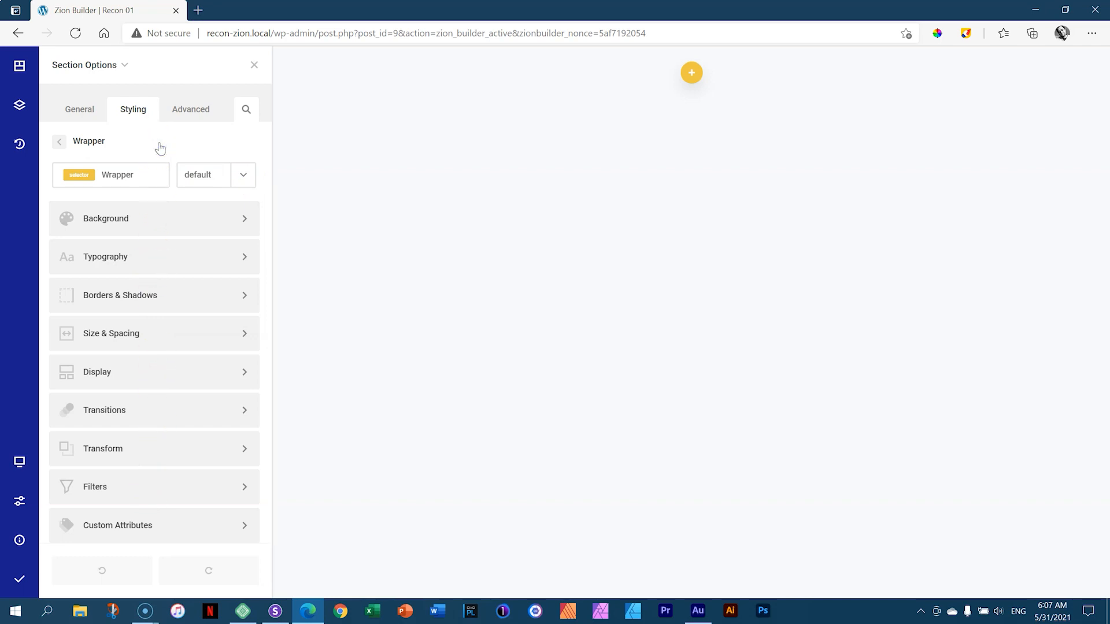
- Reopen the section's options and compare them with its column's options, ending on the section
{"action": "left_click", "coordinate": [253, 65]}
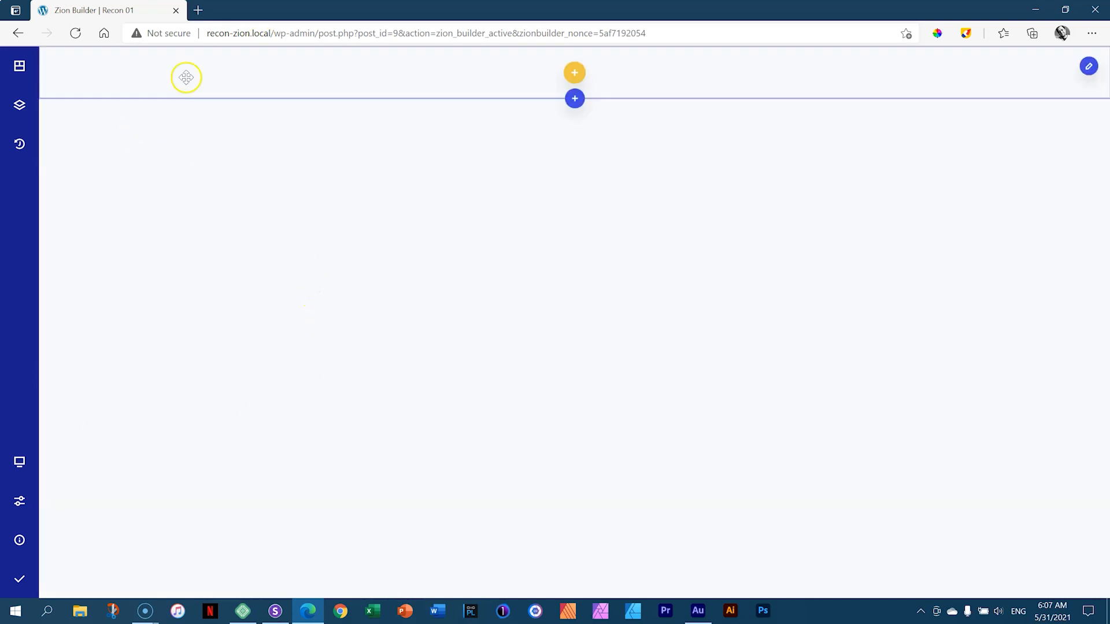
{"action": "left_click", "coordinate": [129, 69]}
{"action": "mouse_move", "coordinate": [66, 81]}
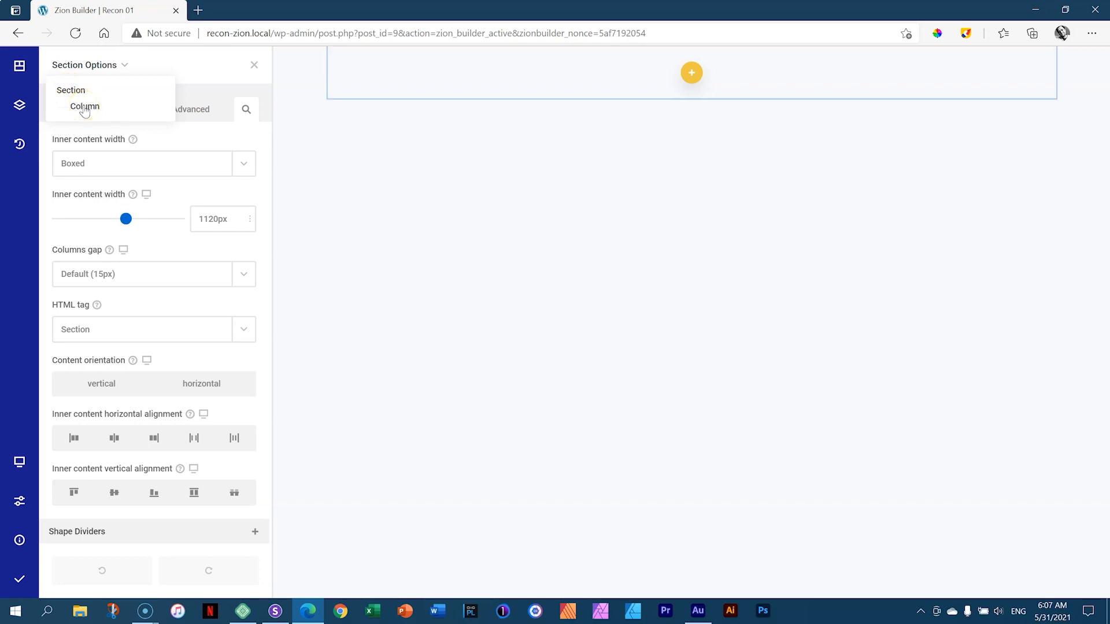
{"action": "left_click", "coordinate": [85, 107]}
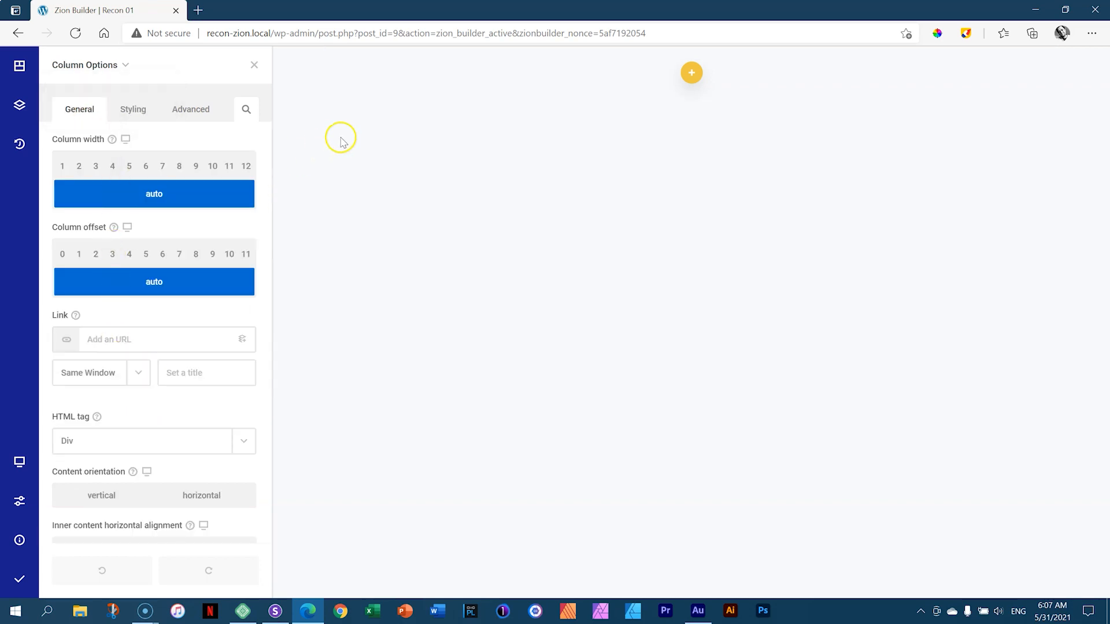
{"action": "left_click", "coordinate": [79, 90]}
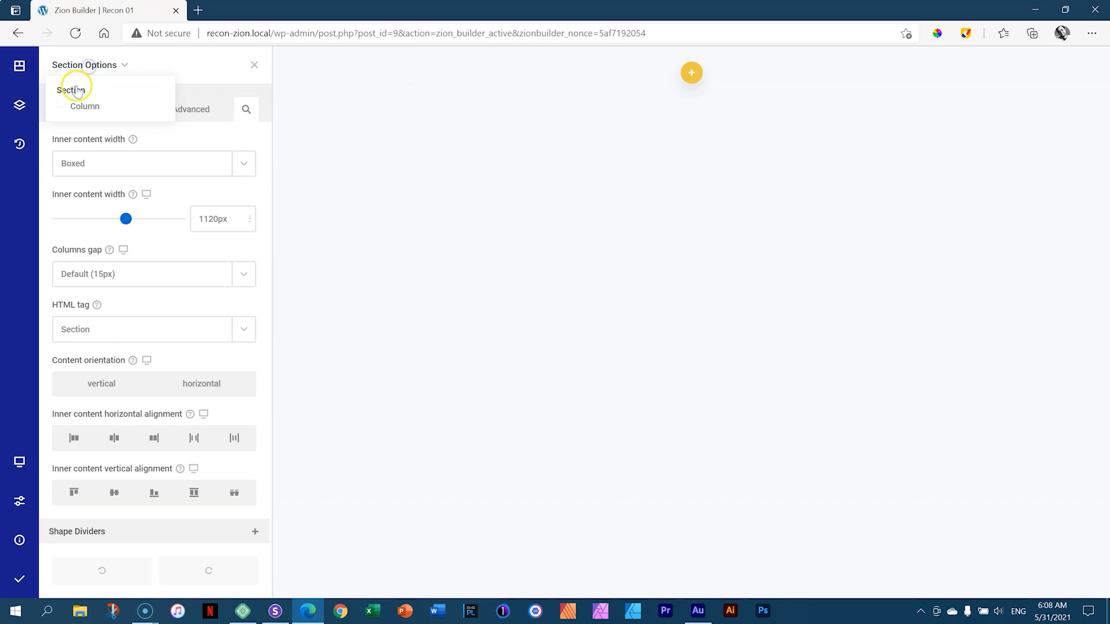
{"action": "left_click", "coordinate": [85, 107]}
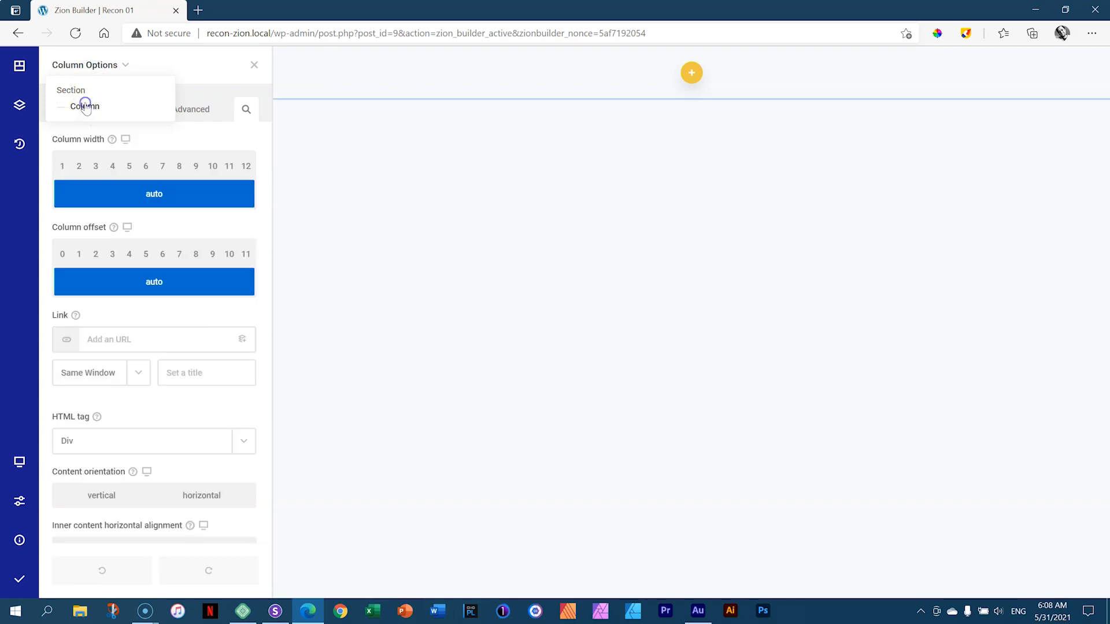
{"action": "left_click", "coordinate": [79, 93]}
{"action": "left_click", "coordinate": [81, 107]}
{"action": "left_click", "coordinate": [78, 93]}
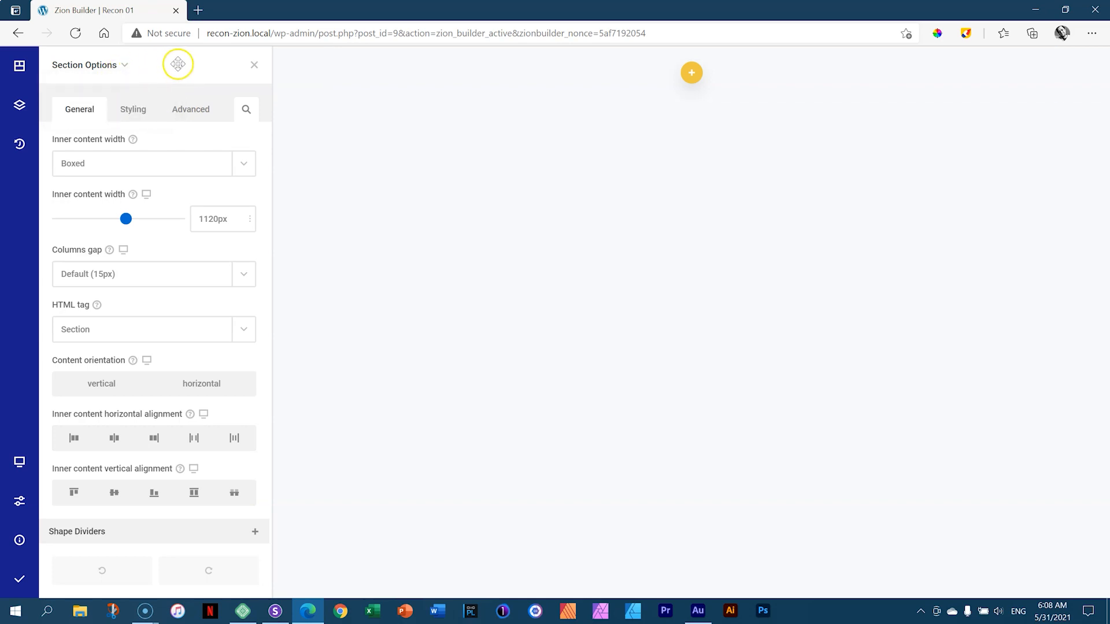
- Detach the Section Options panel and open the background color picker for the section's Wrapper
{"action": "left_click_drag", "start_coordinate": [182, 64], "coordinate": [113, 68]}
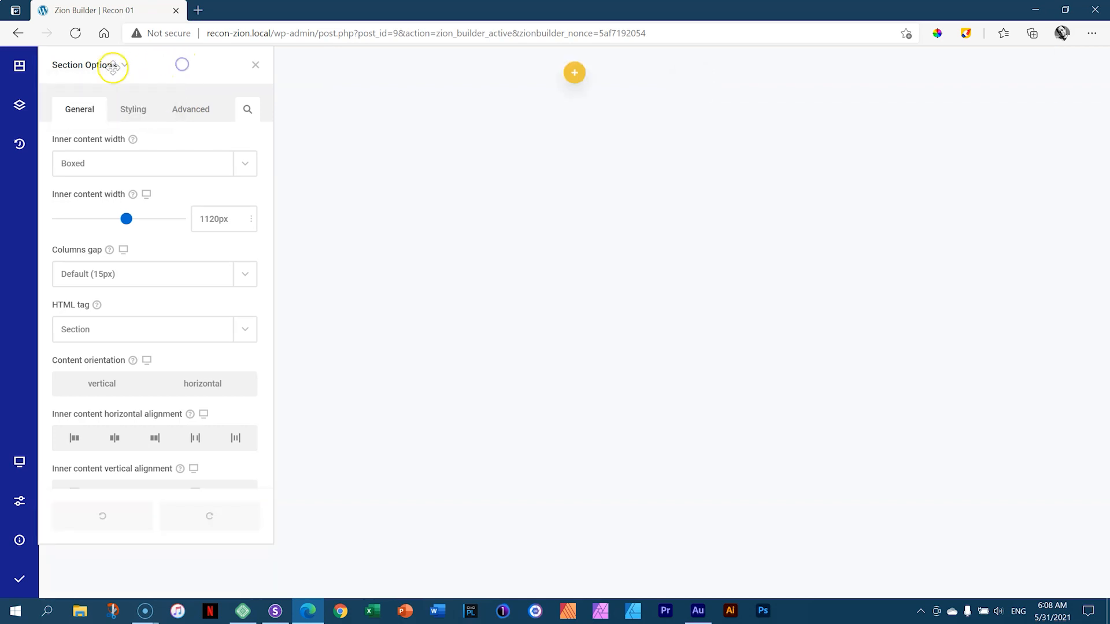
{"action": "left_click", "coordinate": [144, 115]}
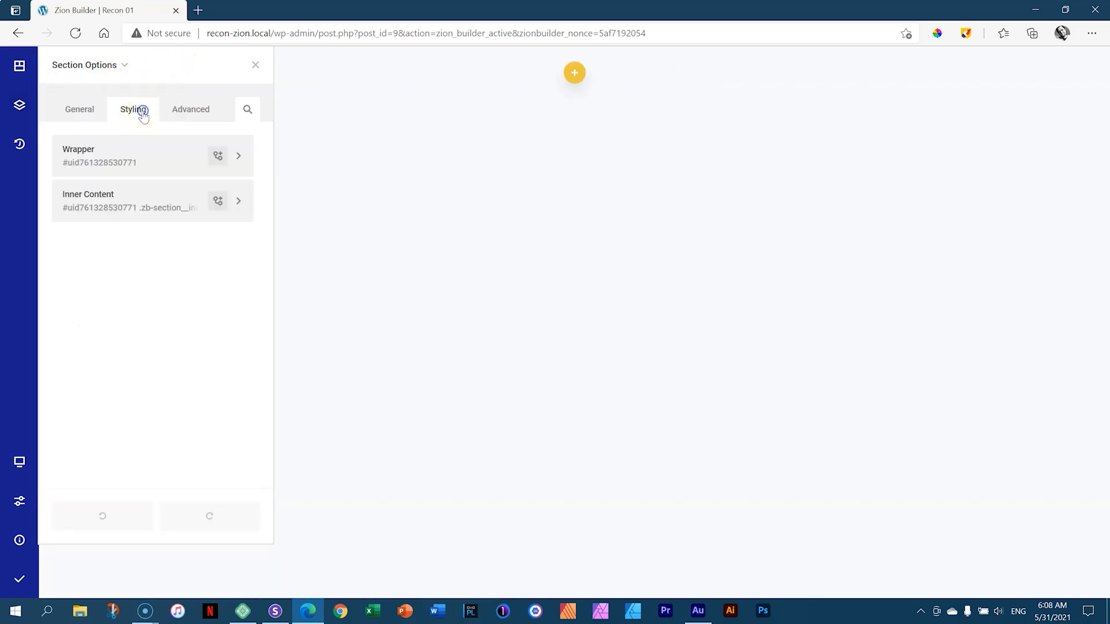
{"action": "left_click", "coordinate": [75, 151]}
{"action": "left_click", "coordinate": [94, 218]}
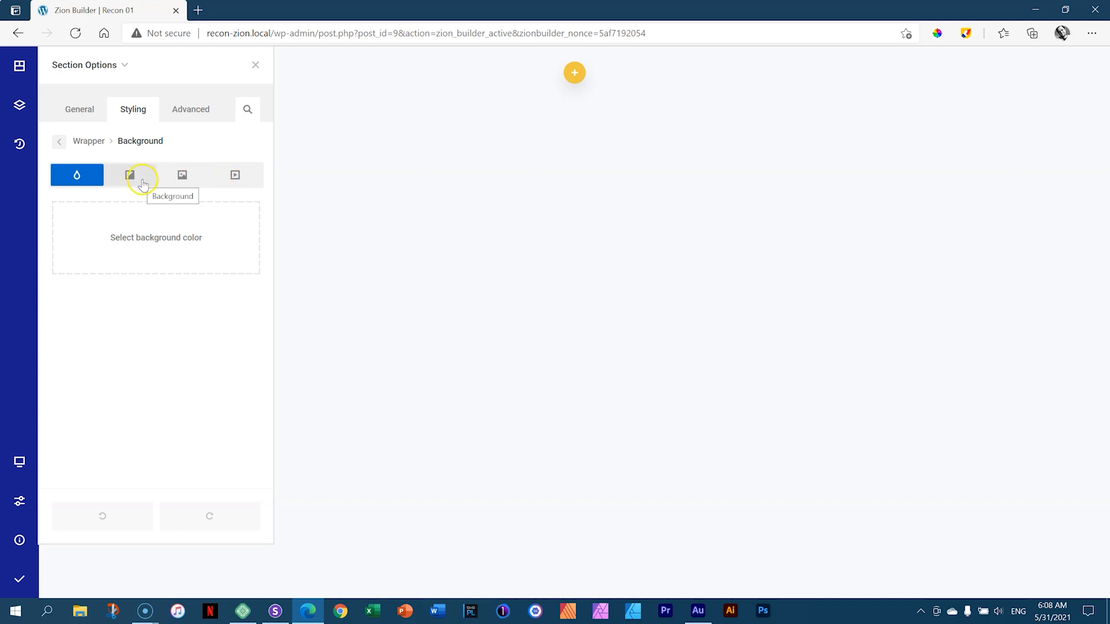
{"action": "left_click", "coordinate": [173, 239]}
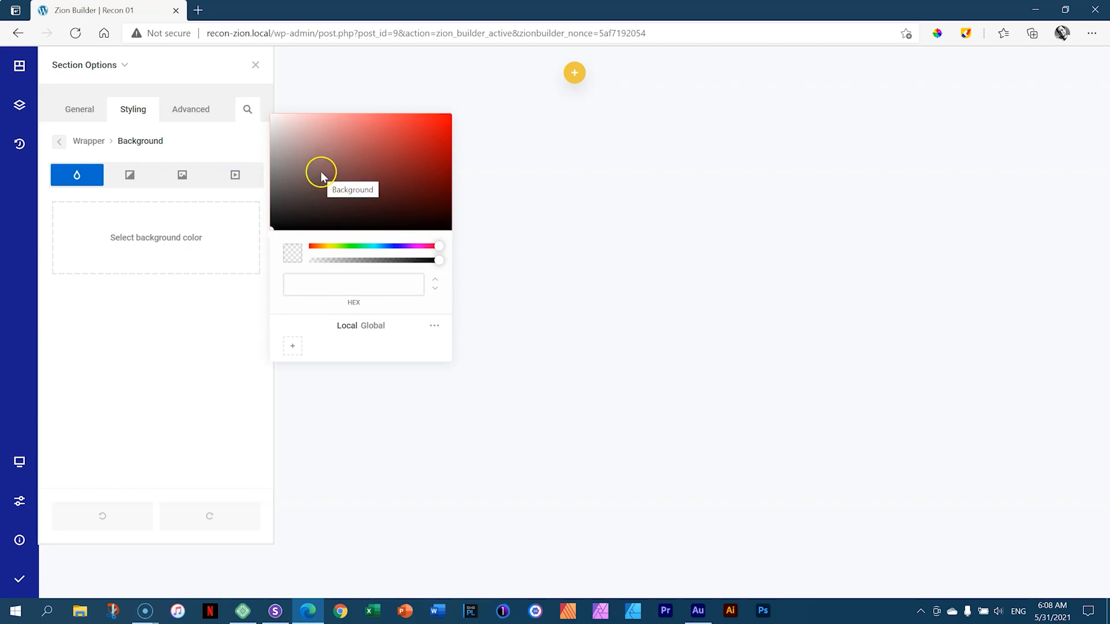
- Try a teal wrapper background with RGB 96, 156, 164 and 0.29 opacity, comparing the HEX, HSL and RGB color formats
{"action": "left_click_drag", "start_coordinate": [298, 213], "coordinate": [345, 154]}
{"action": "left_click", "coordinate": [439, 247]}
{"action": "left_click_drag", "start_coordinate": [438, 247], "coordinate": [376, 247]}
{"action": "left_click", "coordinate": [439, 261]}
{"action": "mouse_move", "coordinate": [439, 262]}
{"action": "left_mouse_down"}
{"action": "mouse_move", "coordinate": [300, 260]}
{"action": "mouse_move", "coordinate": [448, 261]}
{"action": "left_mouse_up"}
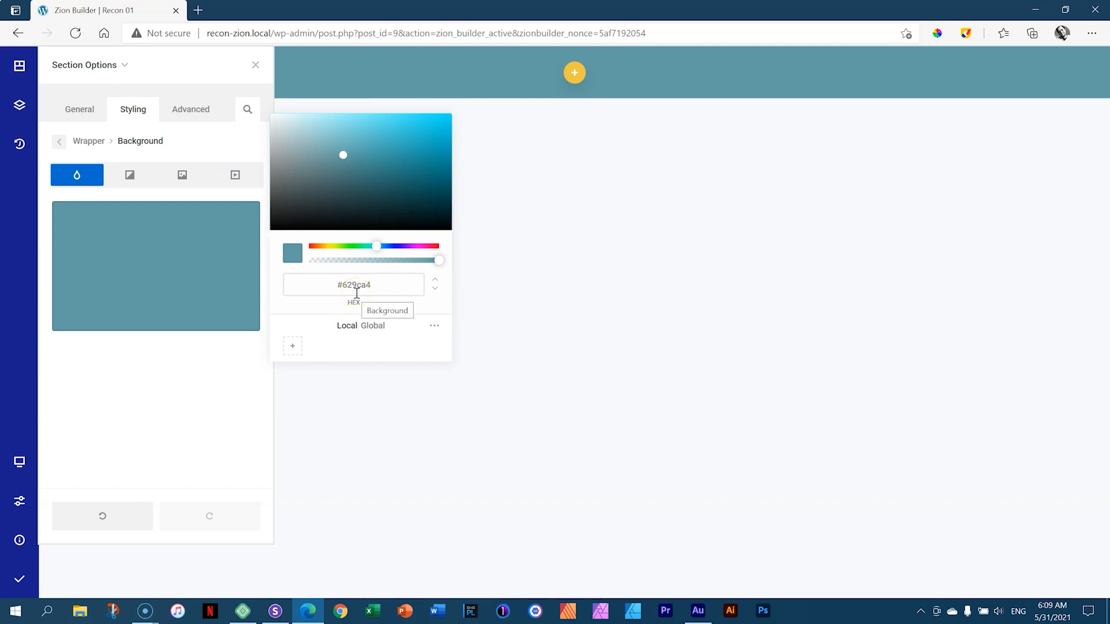
{"action": "left_click", "coordinate": [436, 280]}
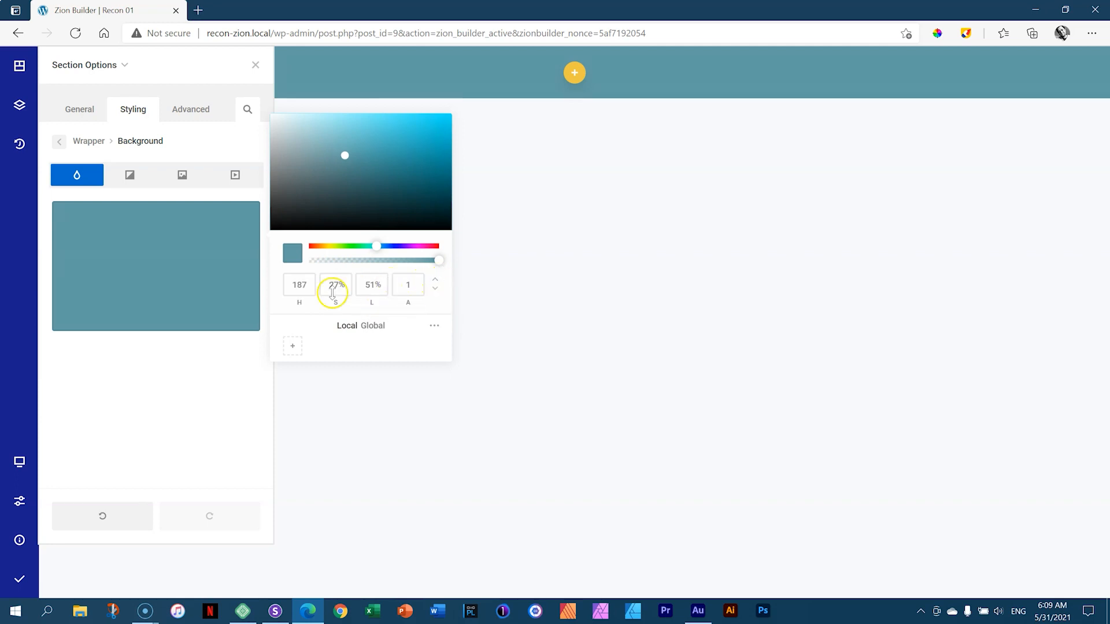
{"action": "left_click", "coordinate": [436, 281]}
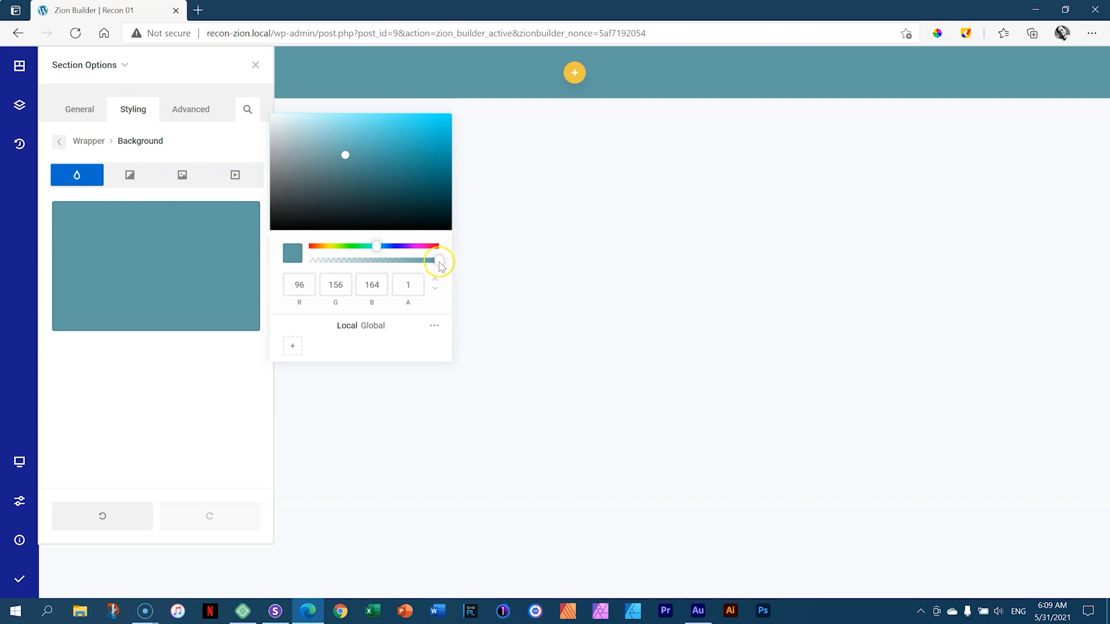
{"action": "left_click_drag", "start_coordinate": [439, 264], "coordinate": [348, 263]}
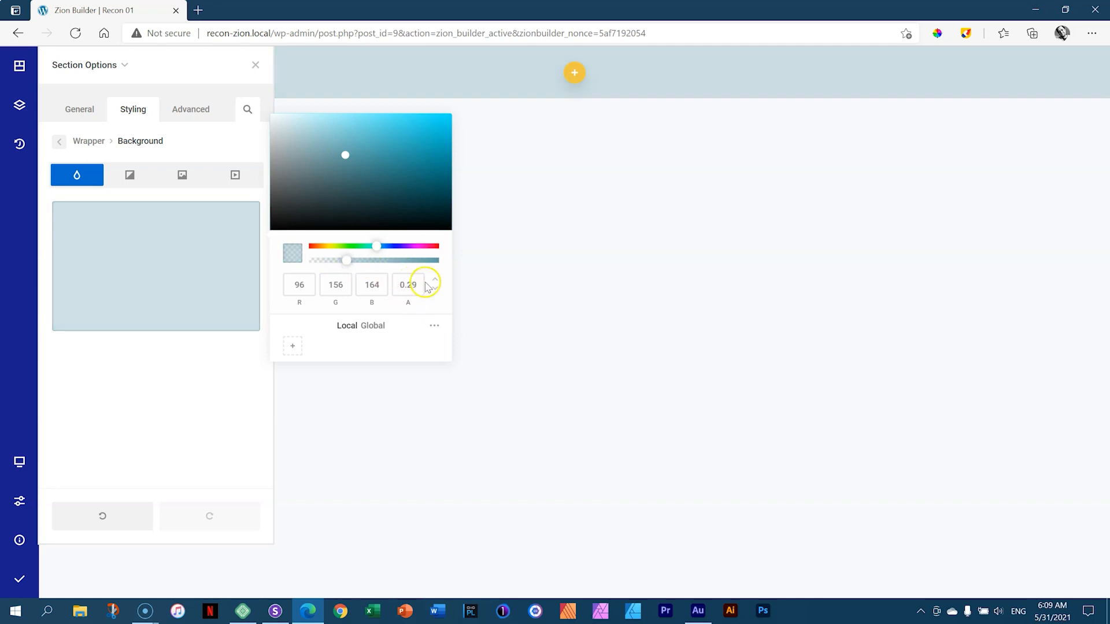
- Set the section wrapper's background color to hex #363636 and close the color picker
{"action": "left_click", "coordinate": [435, 289]}
{"action": "left_click", "coordinate": [437, 283]}
{"action": "left_click", "coordinate": [437, 282]}
{"action": "double_click", "coordinate": [367, 285]}
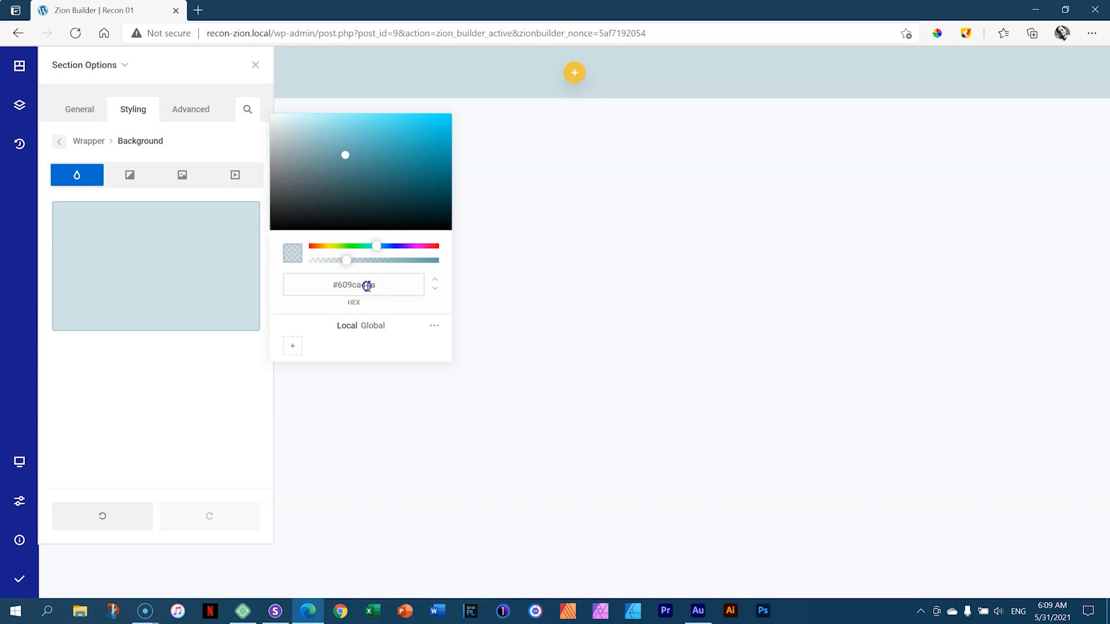
{"action": "type", "text": "363636"}
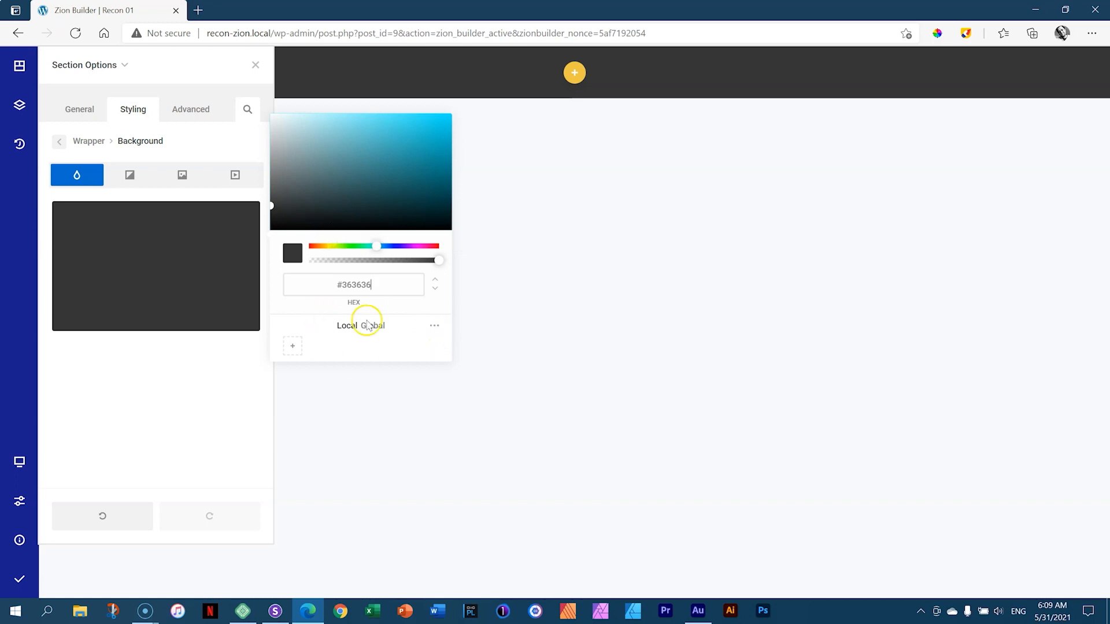
{"action": "left_click", "coordinate": [221, 370]}
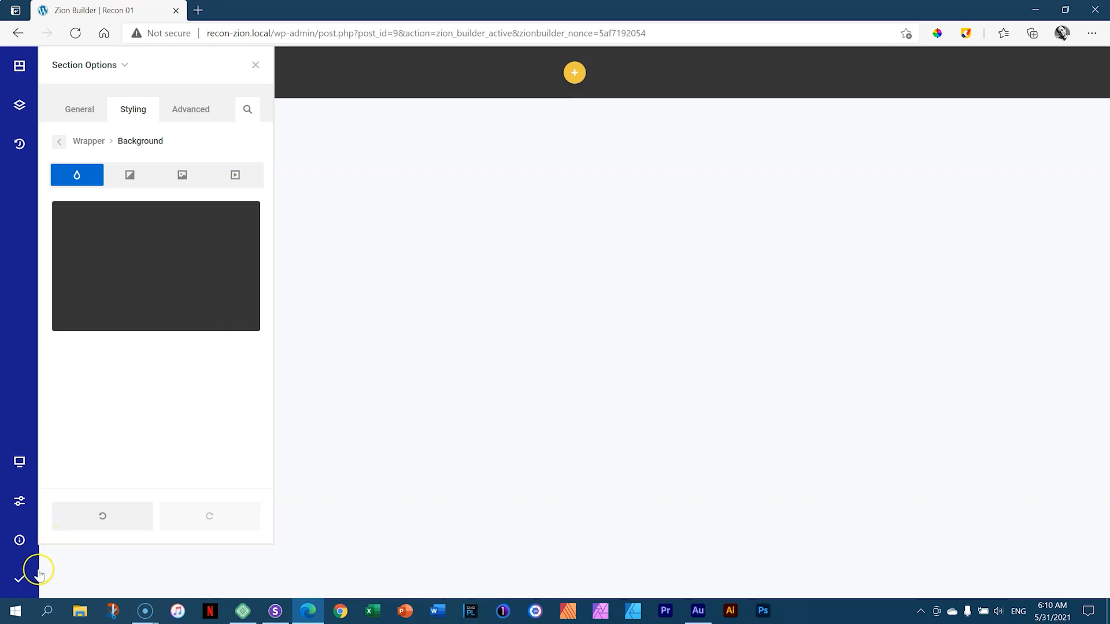
- Save and publish the page, dismiss the notification and close the Section Options
{"action": "mouse_move", "coordinate": [22, 583]}
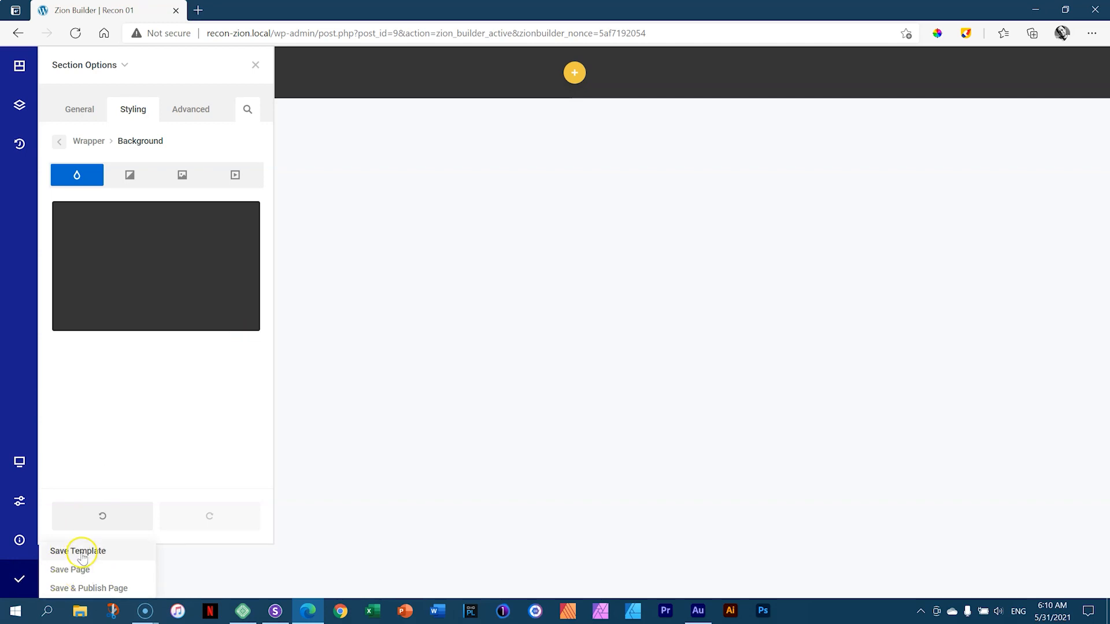
{"action": "left_click", "coordinate": [121, 589]}
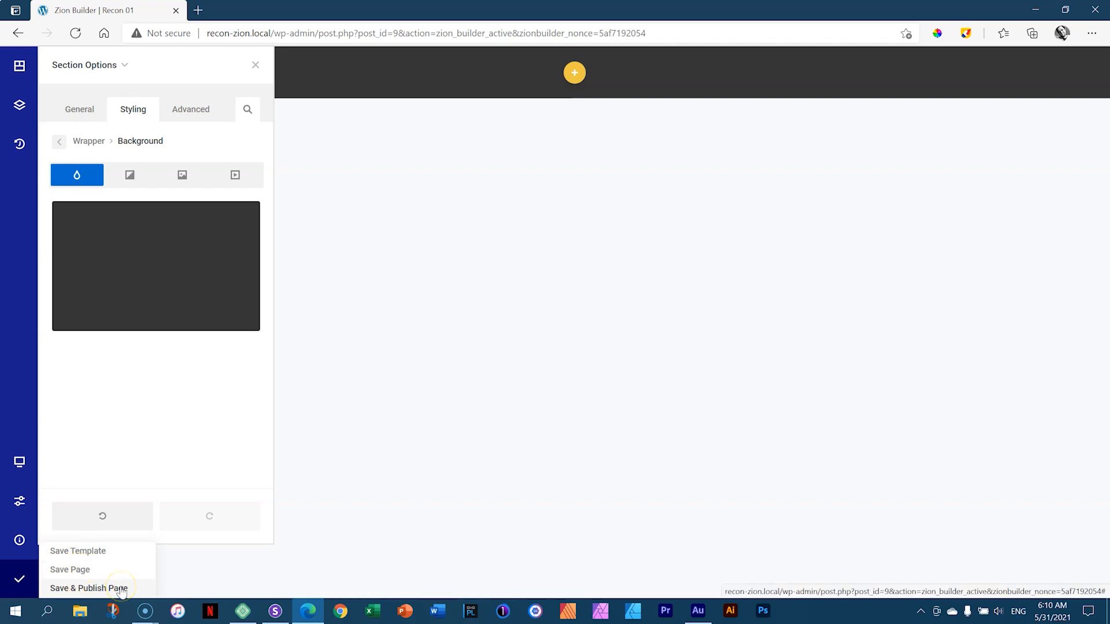
{"action": "left_click", "coordinate": [22, 579]}
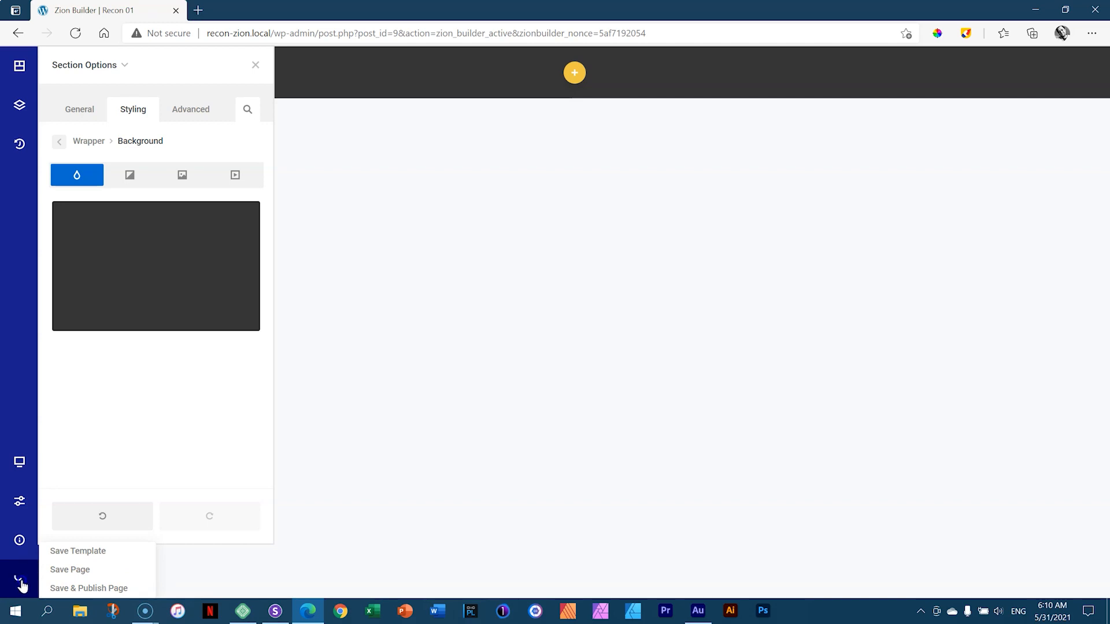
{"action": "left_click", "coordinate": [83, 572]}
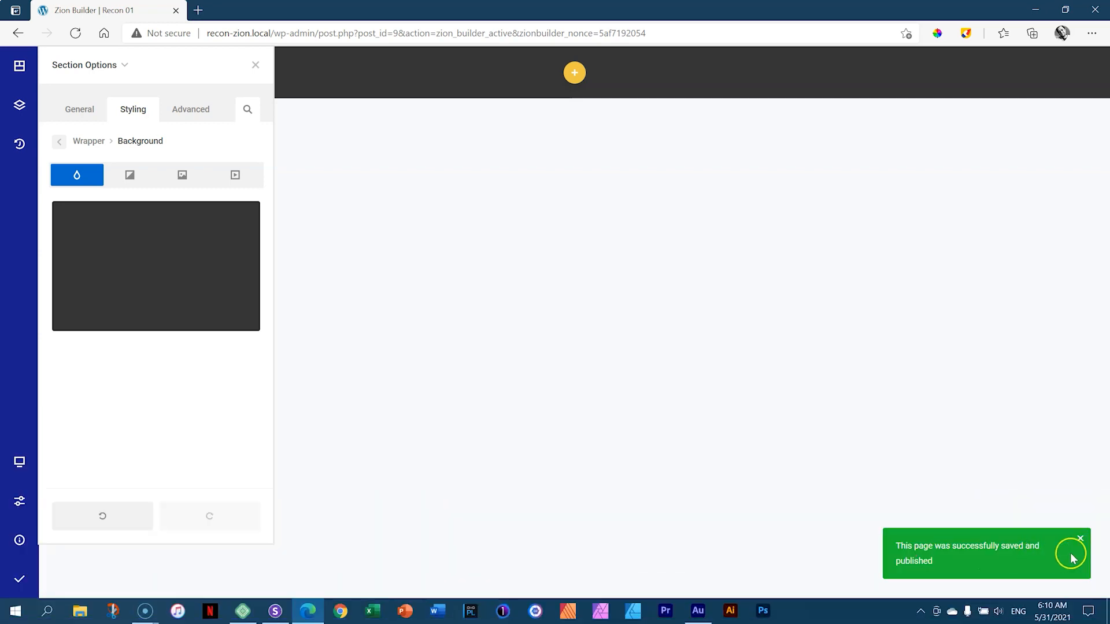
{"action": "left_click", "coordinate": [1081, 540]}
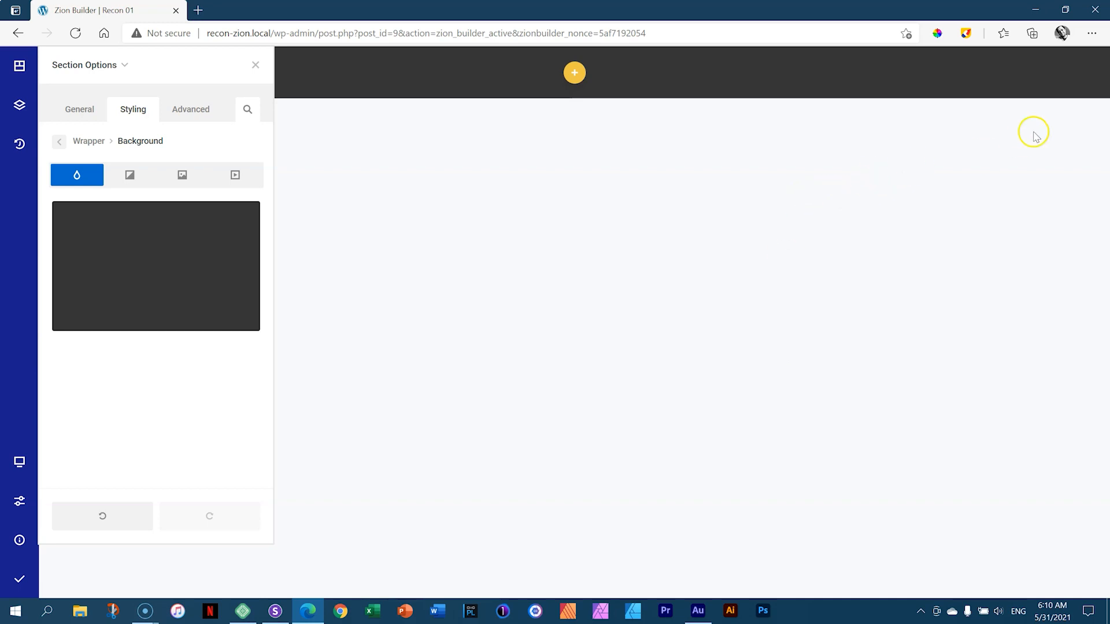
{"action": "left_click", "coordinate": [256, 65]}
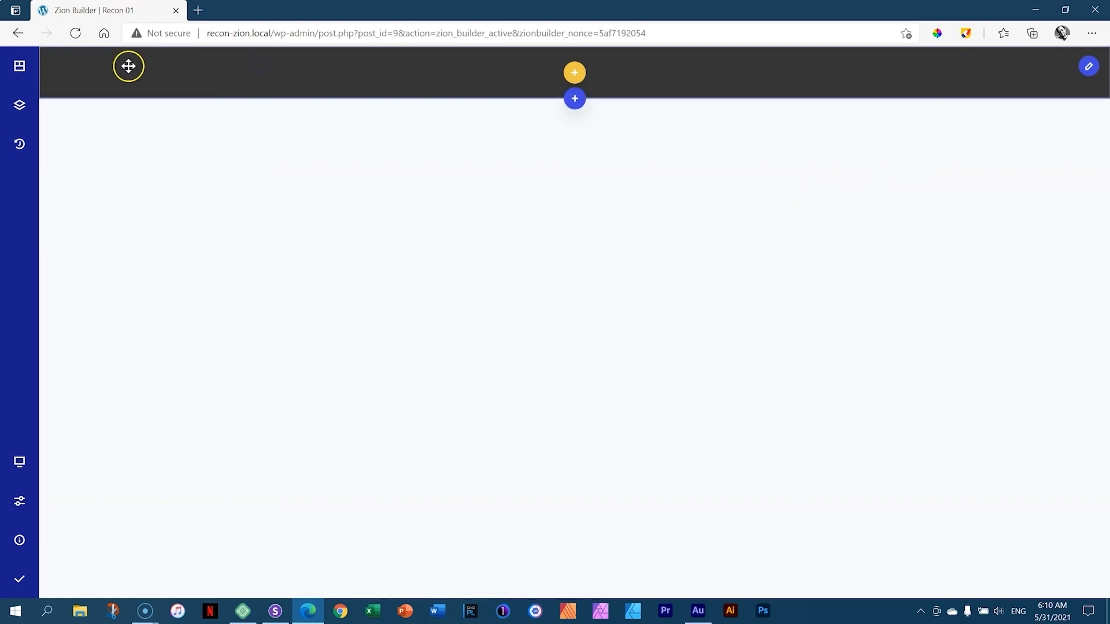
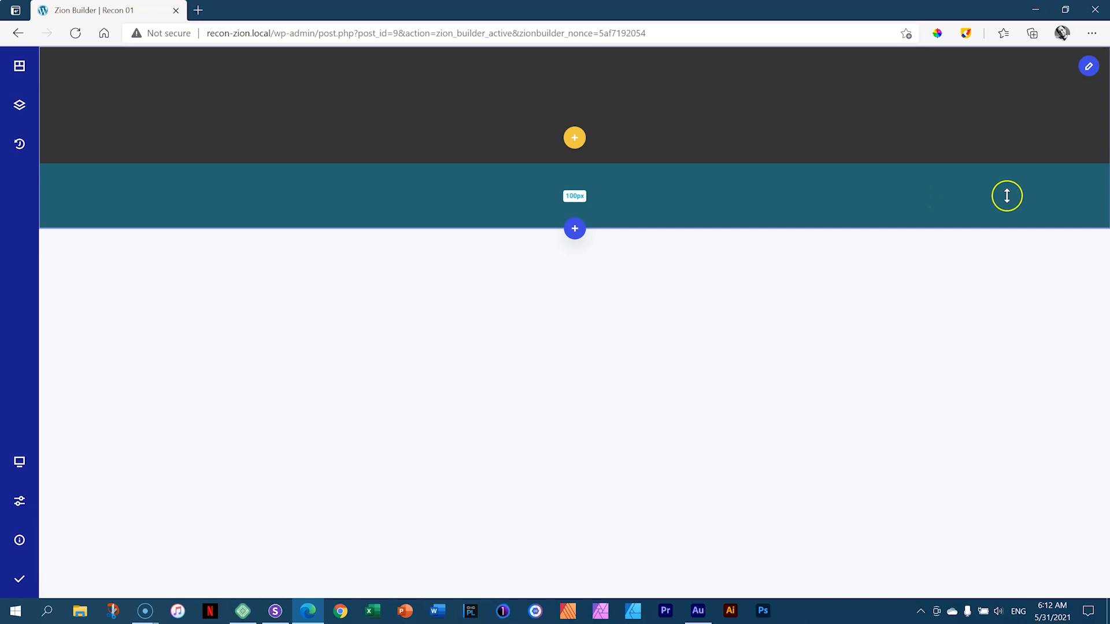
- Reopen the dark section's options, undock the panel, examine the Wrapper's Size & Spacing padding values, and close the options
{"action": "left_click", "coordinate": [1088, 65]}
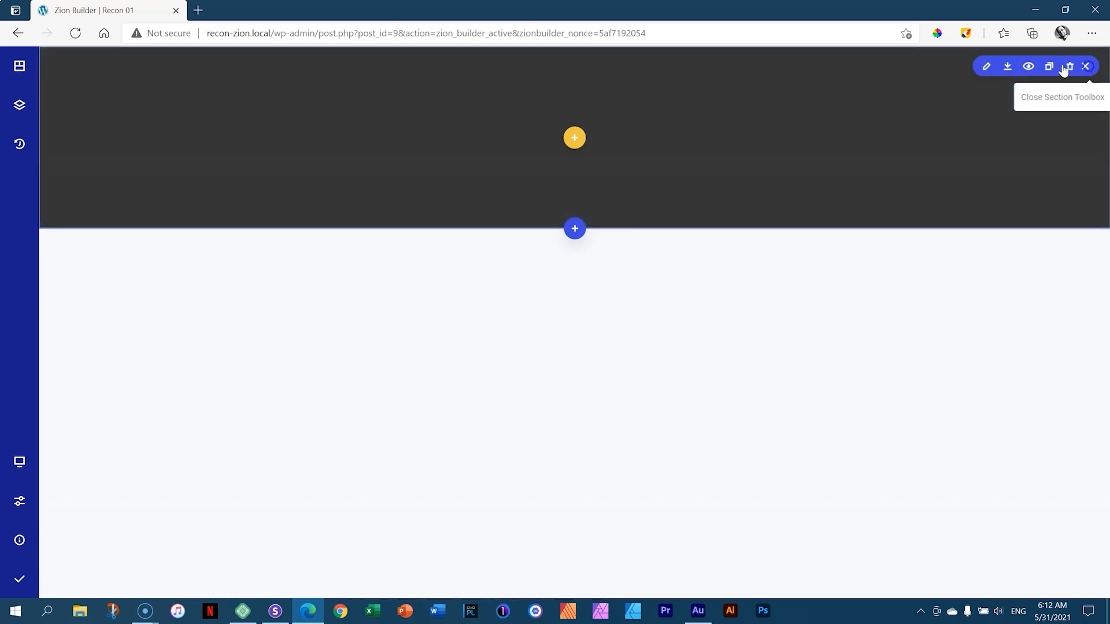
{"action": "left_click", "coordinate": [981, 67]}
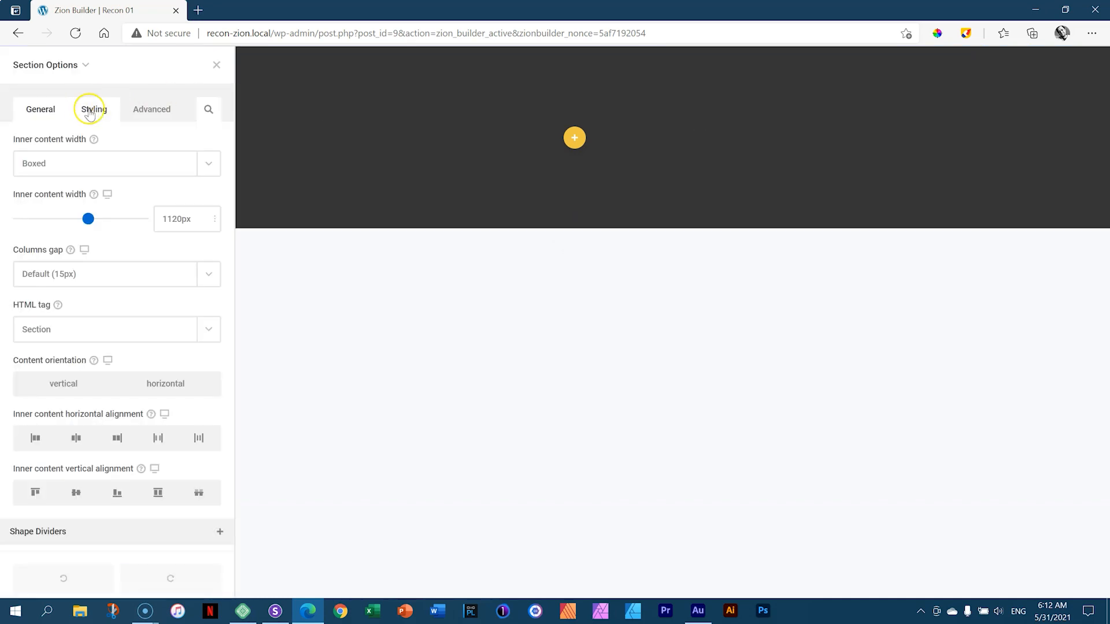
{"action": "left_click", "coordinate": [89, 111]}
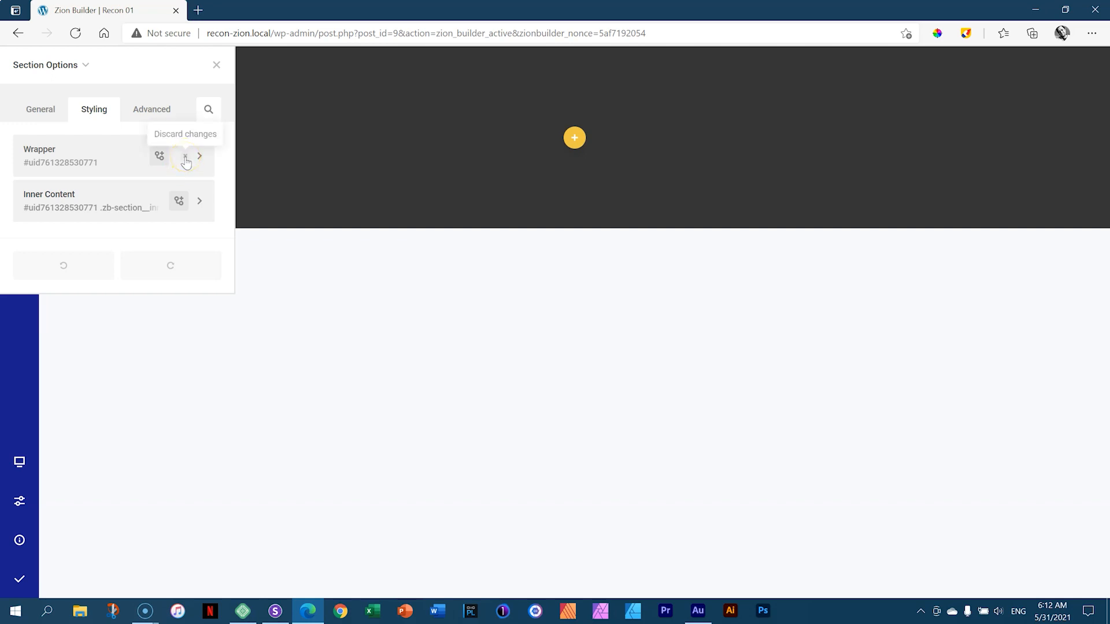
{"action": "left_click", "coordinate": [104, 155]}
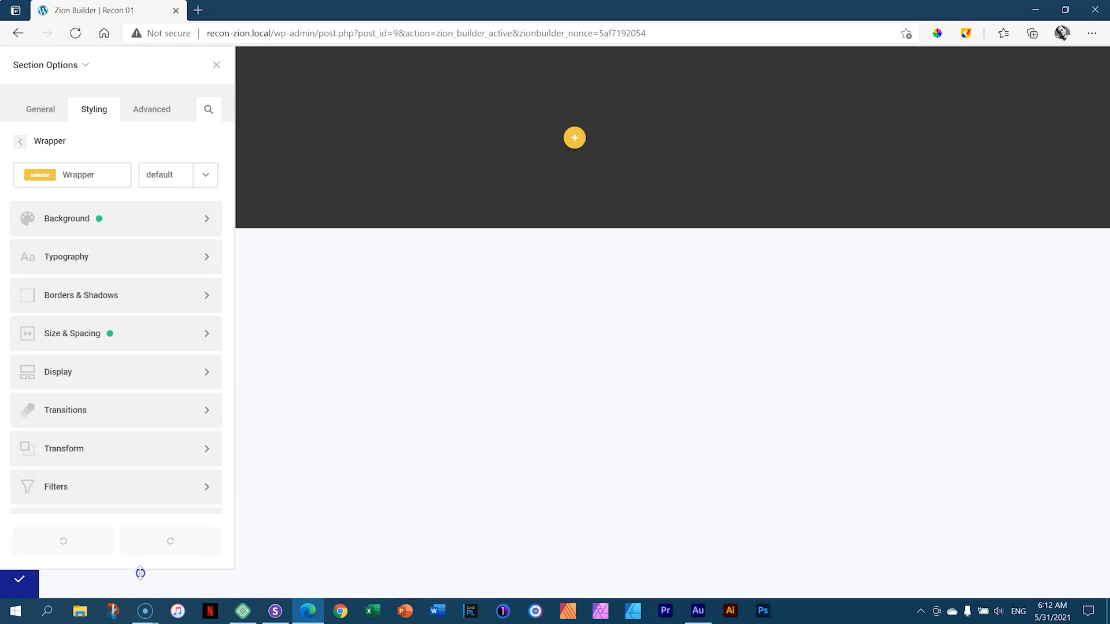
{"action": "mouse_move", "coordinate": [140, 601]}
{"action": "left_mouse_down"}
{"action": "mouse_move", "coordinate": [132, 277]}
{"action": "mouse_move", "coordinate": [128, 599]}
{"action": "left_mouse_up"}
{"action": "left_click_drag", "start_coordinate": [154, 67], "coordinate": [201, 97]}
{"action": "mouse_move", "coordinate": [143, 64]}
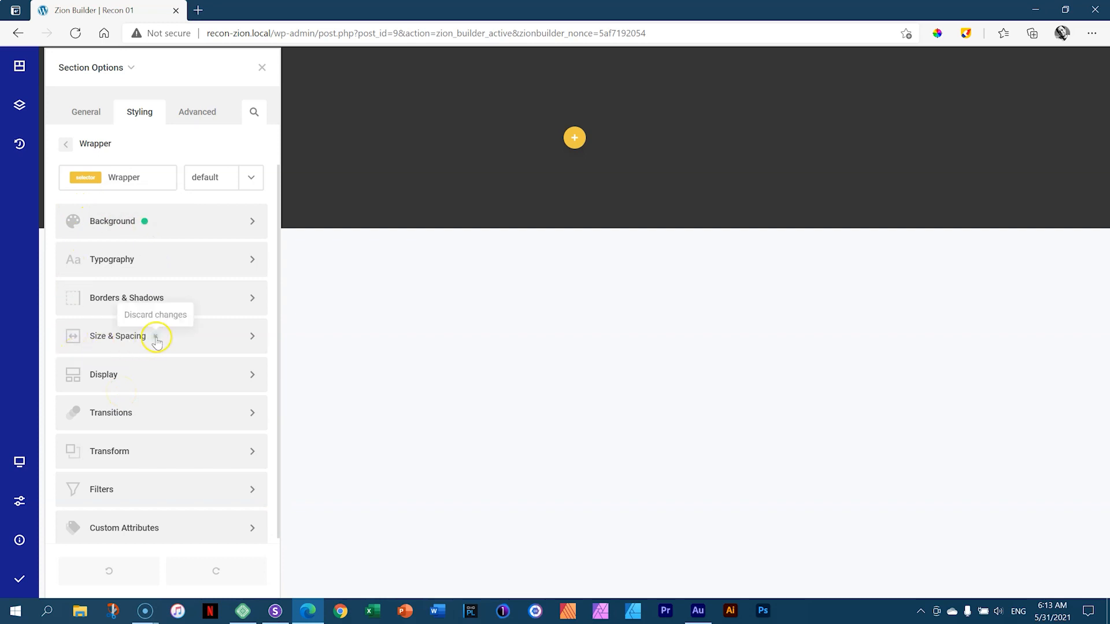
{"action": "left_click", "coordinate": [107, 345]}
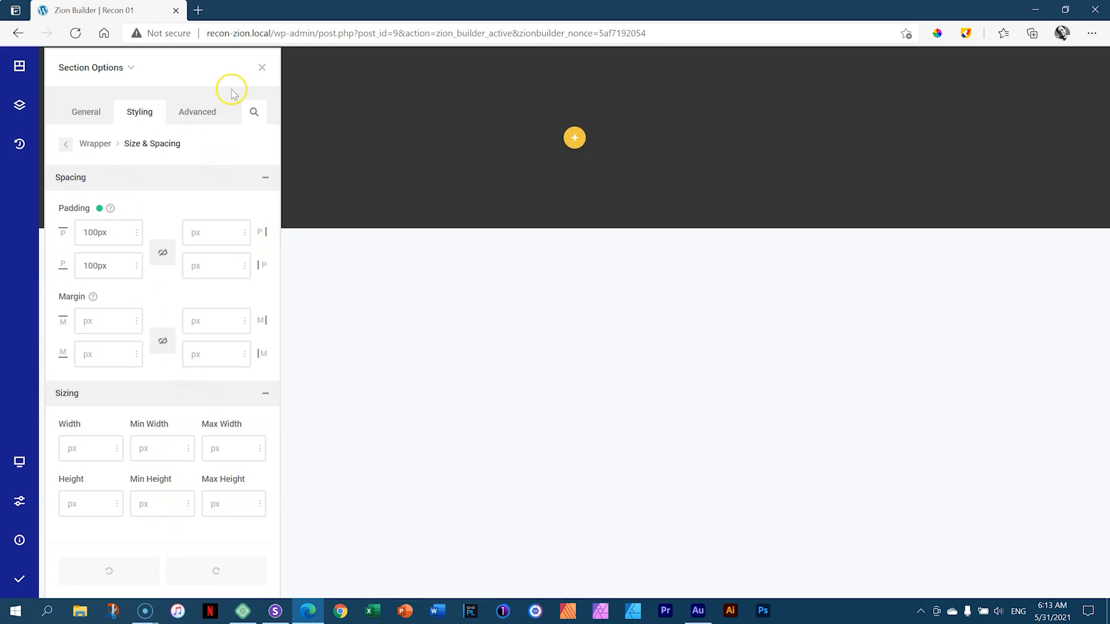
{"action": "left_click", "coordinate": [262, 70]}
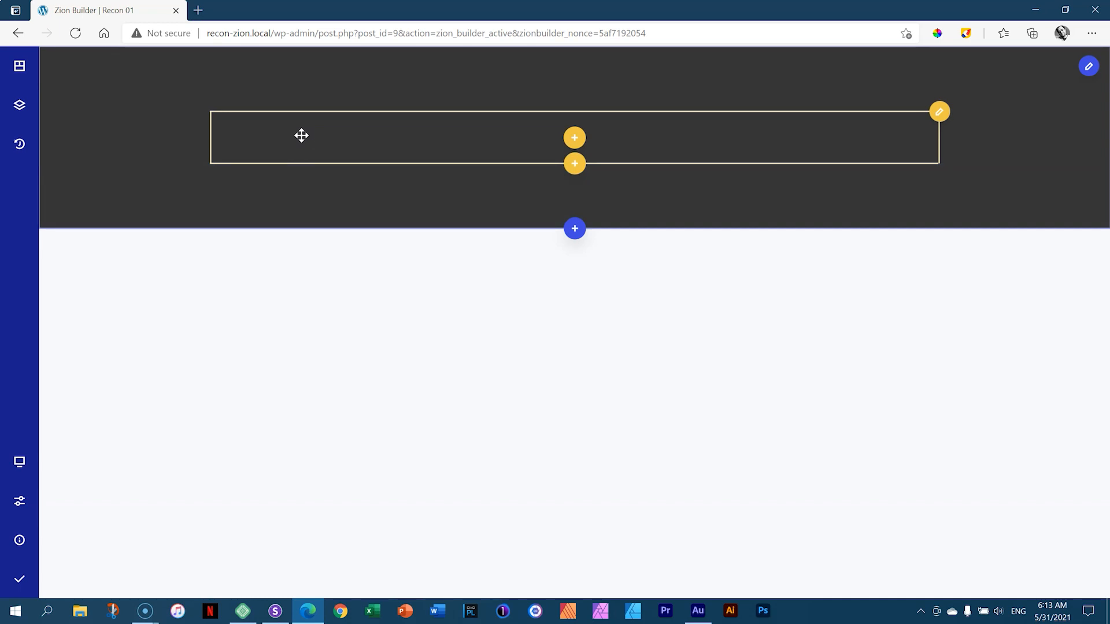
- Search the elements for "heading" and add a Heading element inside the dark section's column
{"action": "left_click", "coordinate": [575, 139]}
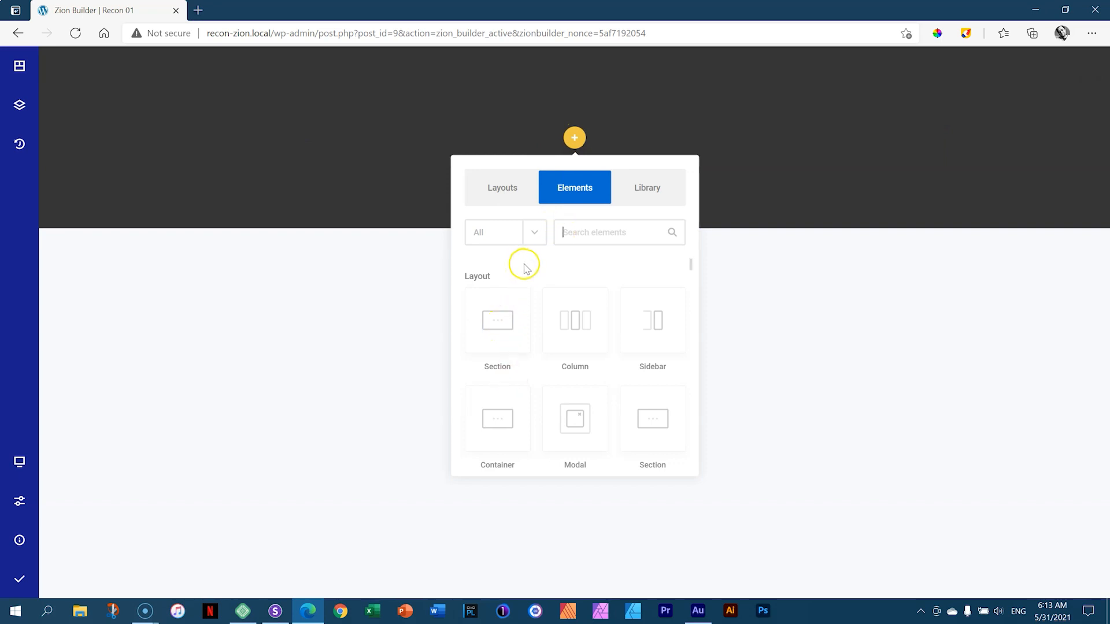
{"action": "left_click", "coordinate": [592, 234]}
{"action": "type", "text": "heading"}
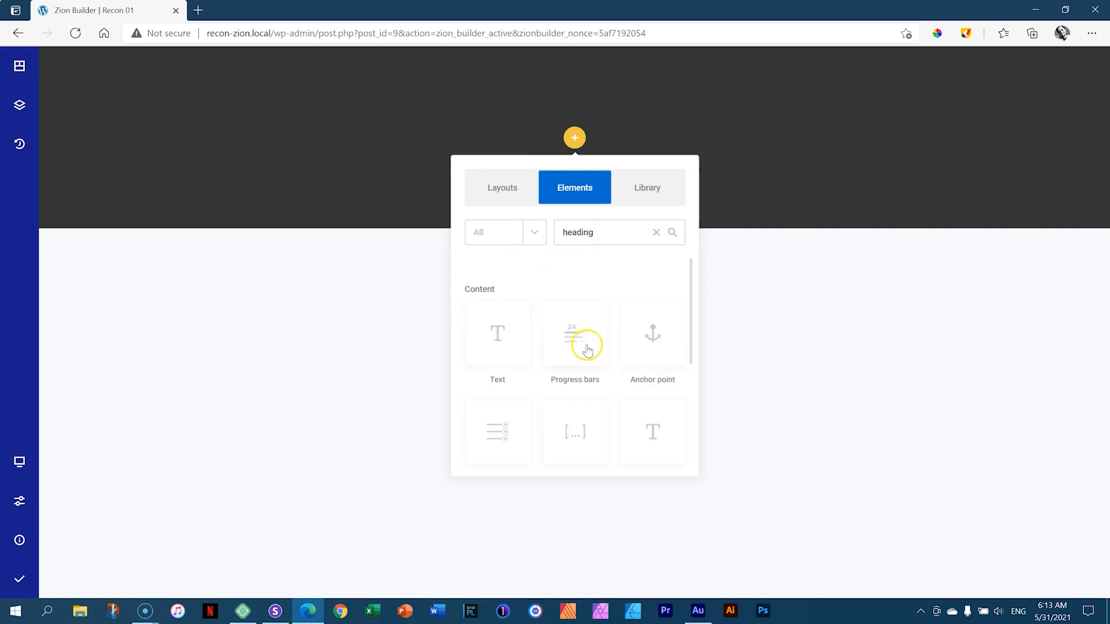
{"action": "scroll", "coordinate": [595, 342], "scroll_direction": "down", "scroll_amount": 3}
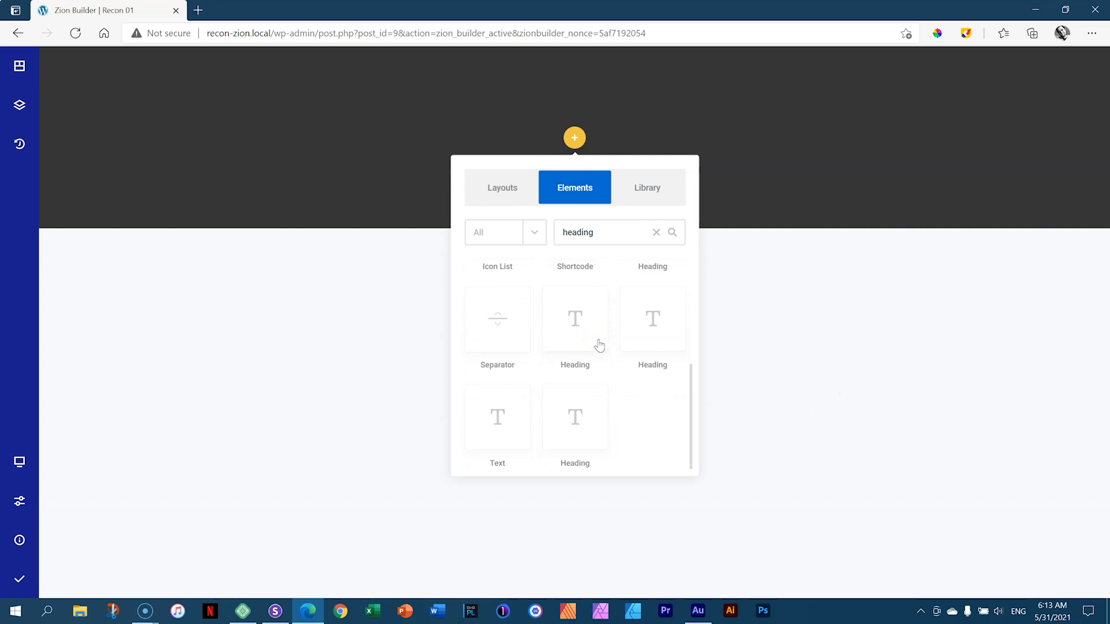
{"action": "scroll", "coordinate": [618, 375], "scroll_direction": "up", "scroll_amount": 2}
{"action": "scroll", "coordinate": [617, 376], "scroll_direction": "up", "scroll_amount": 2}
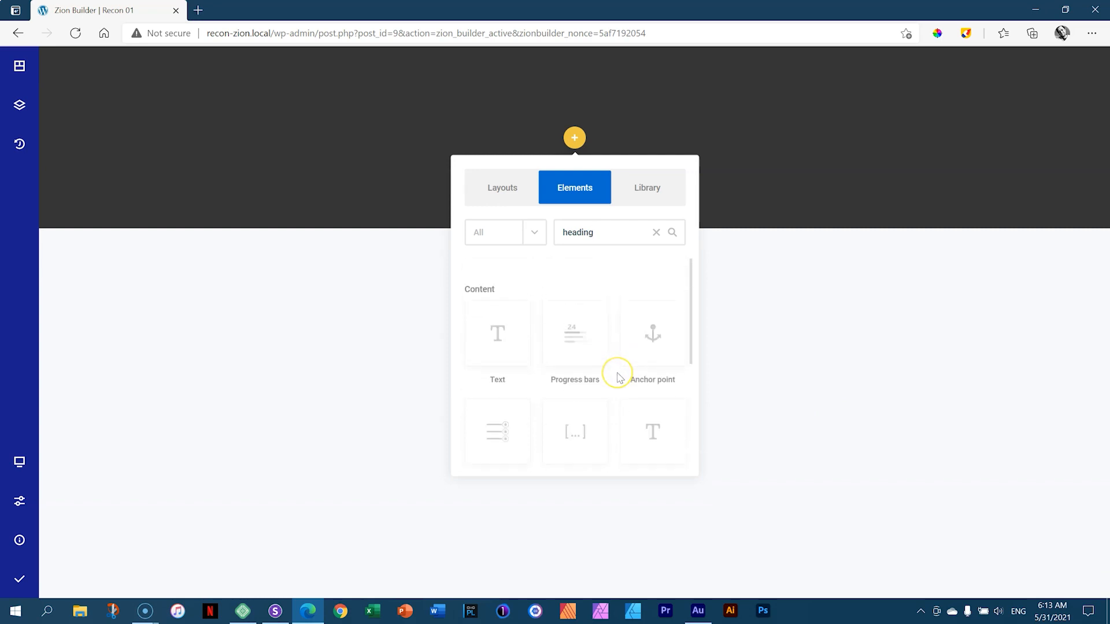
{"action": "scroll", "coordinate": [619, 379], "scroll_direction": "down", "scroll_amount": 2}
{"action": "scroll", "coordinate": [619, 379], "scroll_direction": "up", "scroll_amount": 2}
{"action": "scroll", "coordinate": [656, 342], "scroll_direction": "down", "scroll_amount": 1}
{"action": "scroll", "coordinate": [638, 412], "scroll_direction": "down", "scroll_amount": 4}
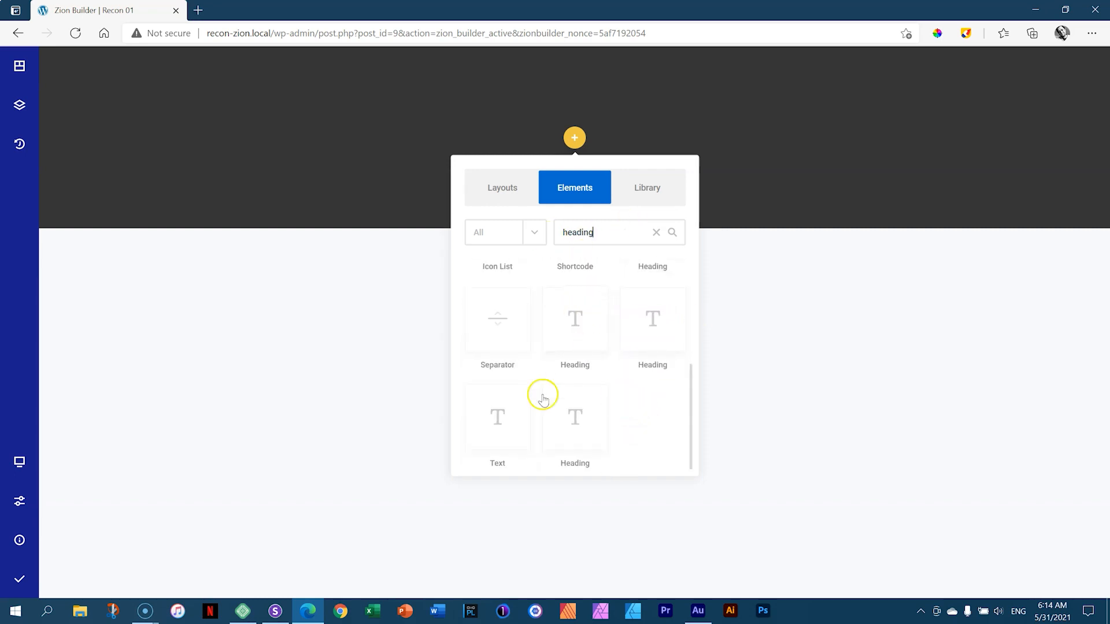
{"action": "scroll", "coordinate": [650, 412], "scroll_direction": "up", "scroll_amount": 2}
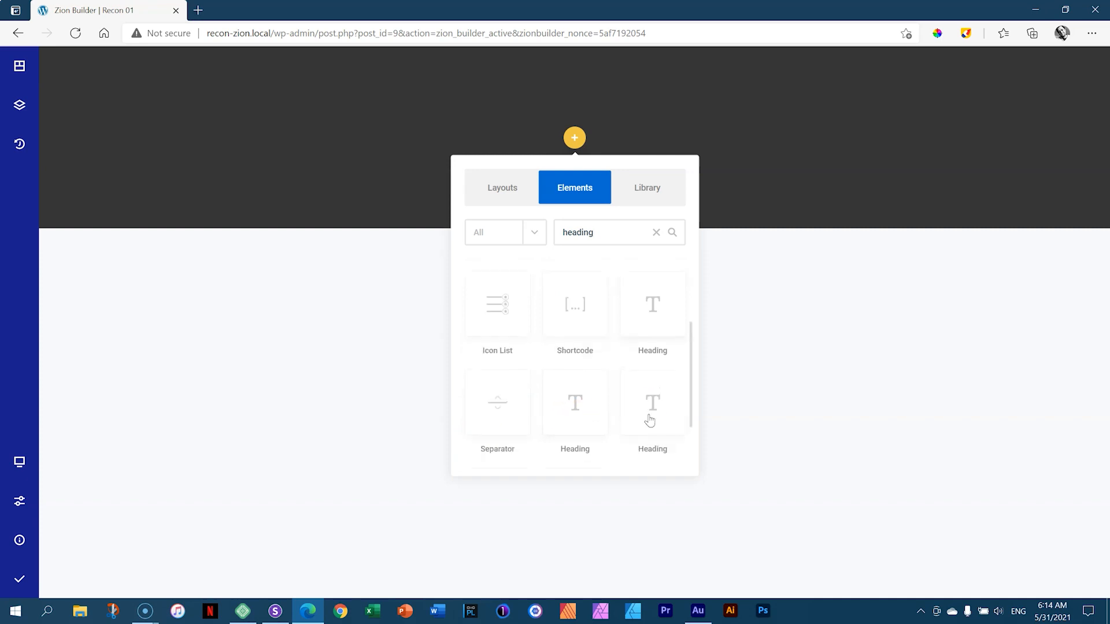
{"action": "scroll", "coordinate": [650, 423], "scroll_direction": "down", "scroll_amount": 2}
{"action": "scroll", "coordinate": [649, 422], "scroll_direction": "up", "scroll_amount": 4}
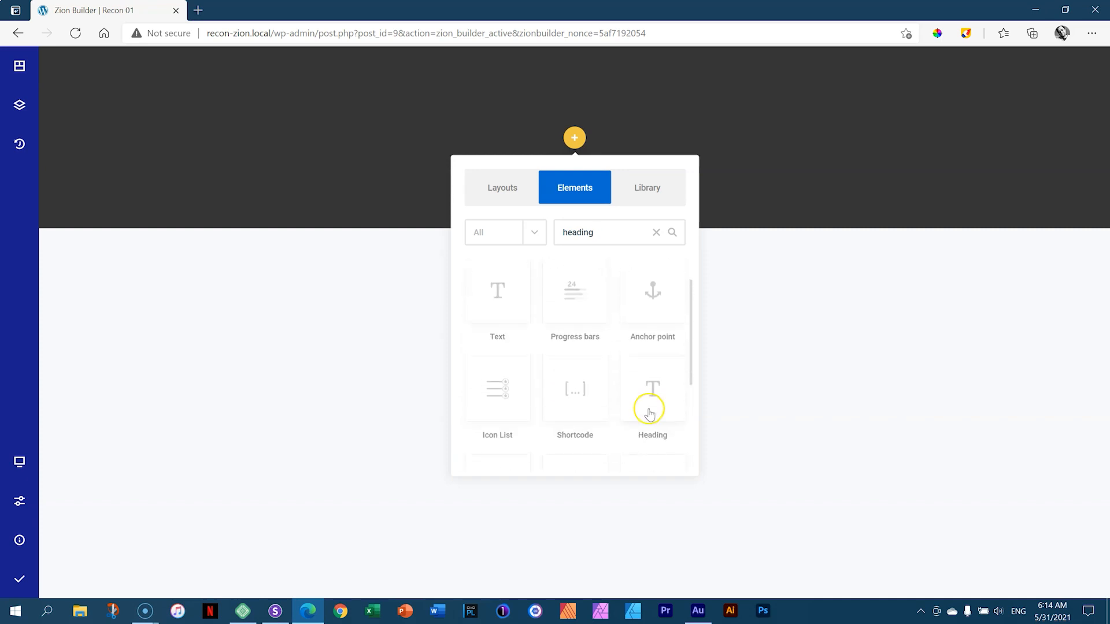
{"action": "left_click", "coordinate": [651, 427]}
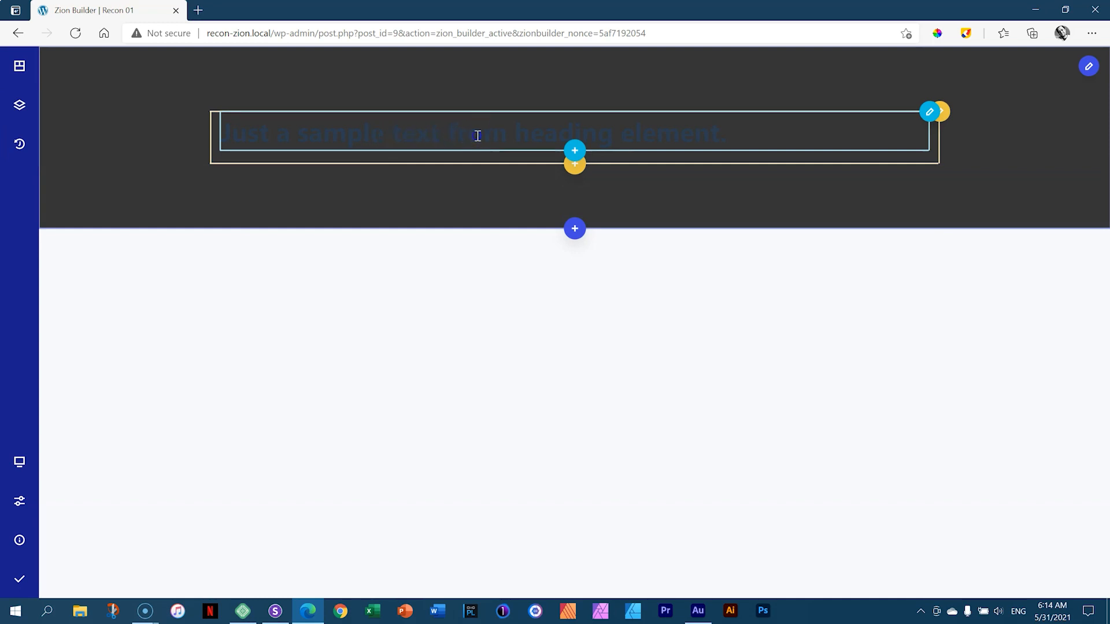
- Select parts and all of the heading's sample text on the canvas to examine the inline formatting toolbar, and clear the selection
{"action": "left_click_drag", "start_coordinate": [502, 129], "coordinate": [292, 131]}
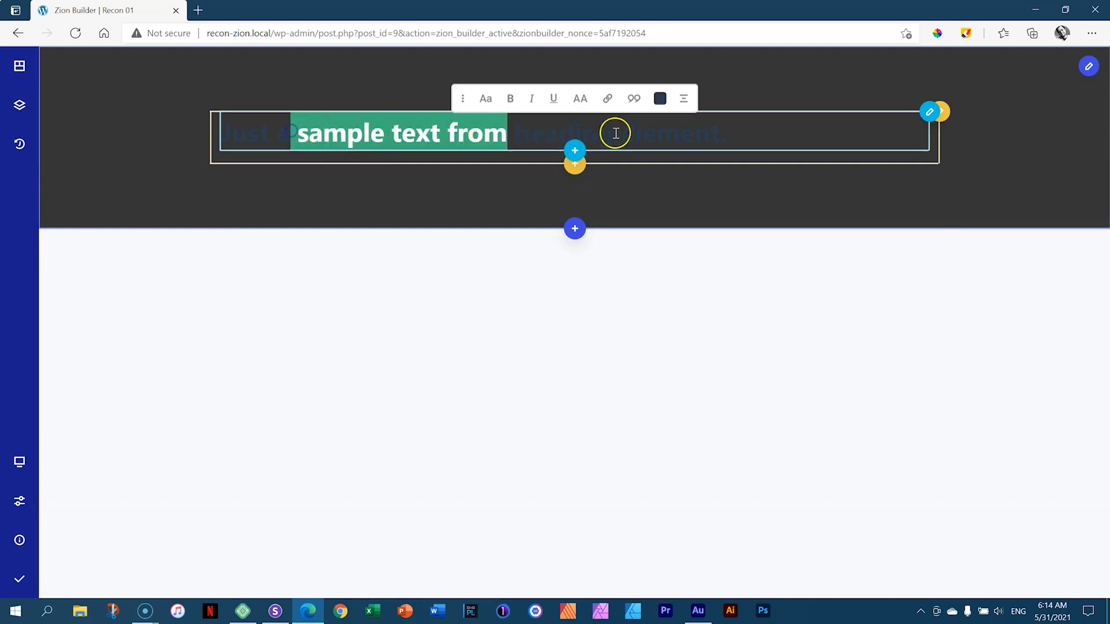
{"action": "left_click", "coordinate": [706, 132]}
{"action": "left_click_drag", "start_coordinate": [726, 132], "coordinate": [218, 131]}
{"action": "left_click", "coordinate": [540, 135]}
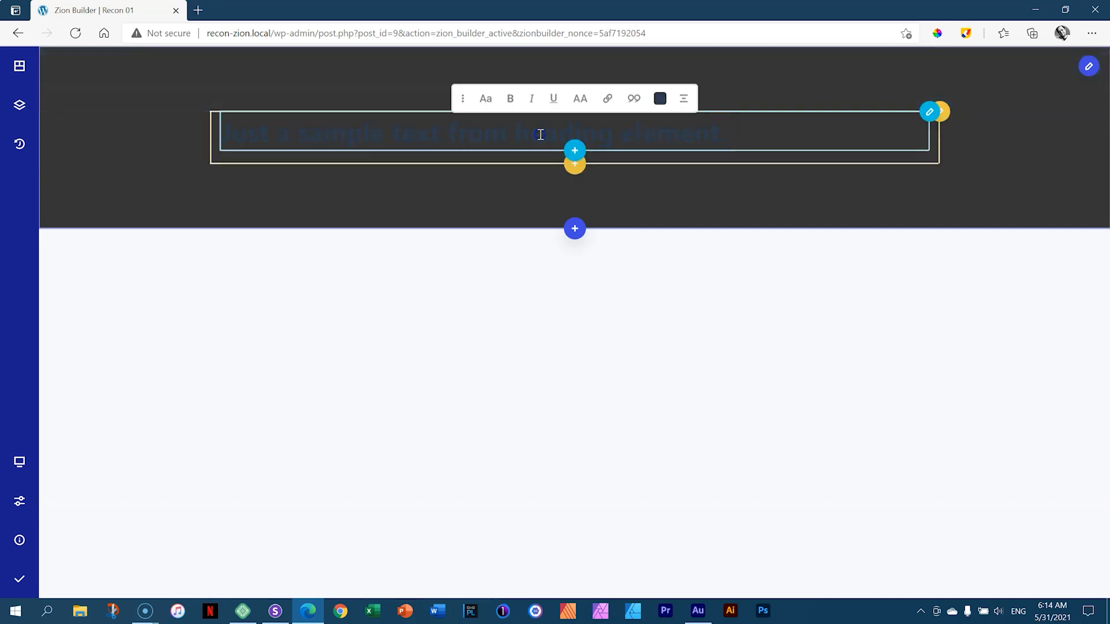
{"action": "left_click_drag", "start_coordinate": [721, 136], "coordinate": [226, 138]}
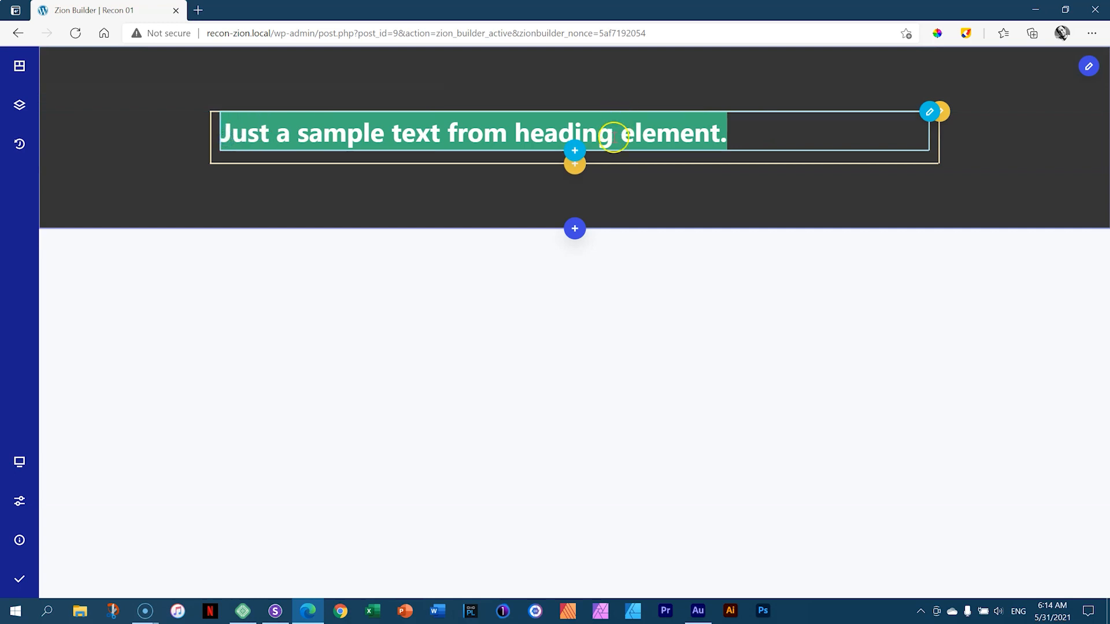
{"action": "double_click", "coordinate": [592, 137]}
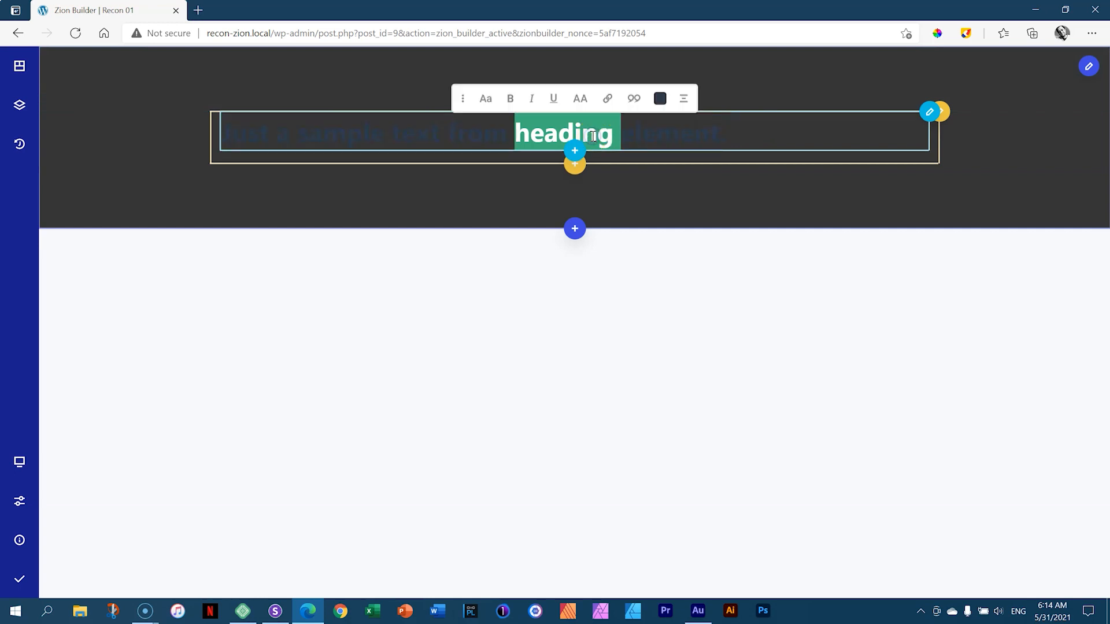
{"action": "triple_click", "coordinate": [634, 133]}
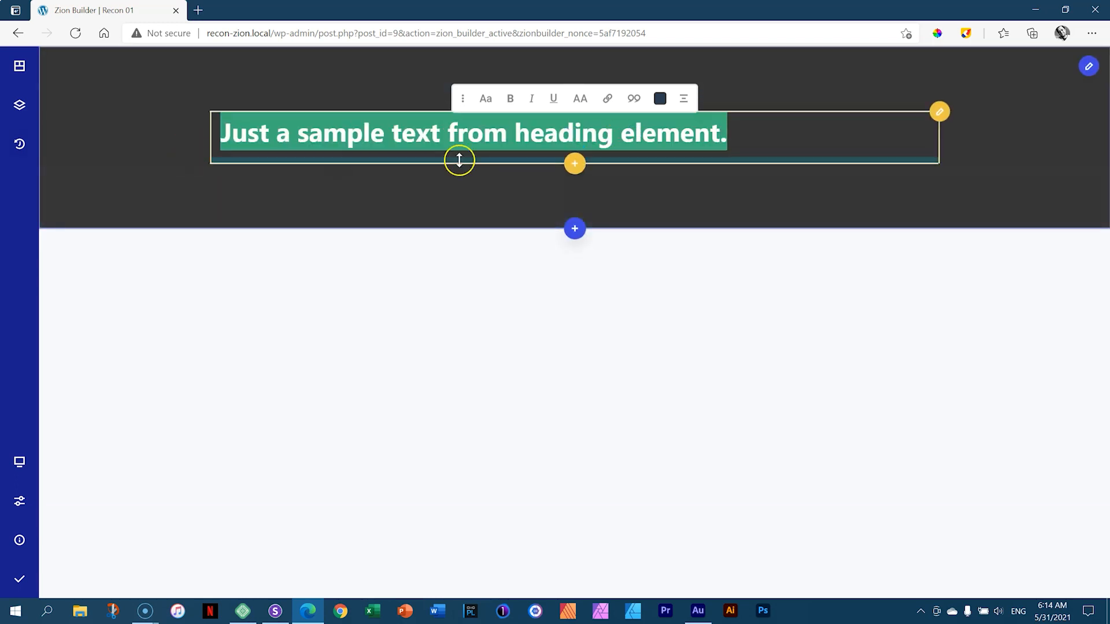
{"action": "left_click", "coordinate": [681, 144]}
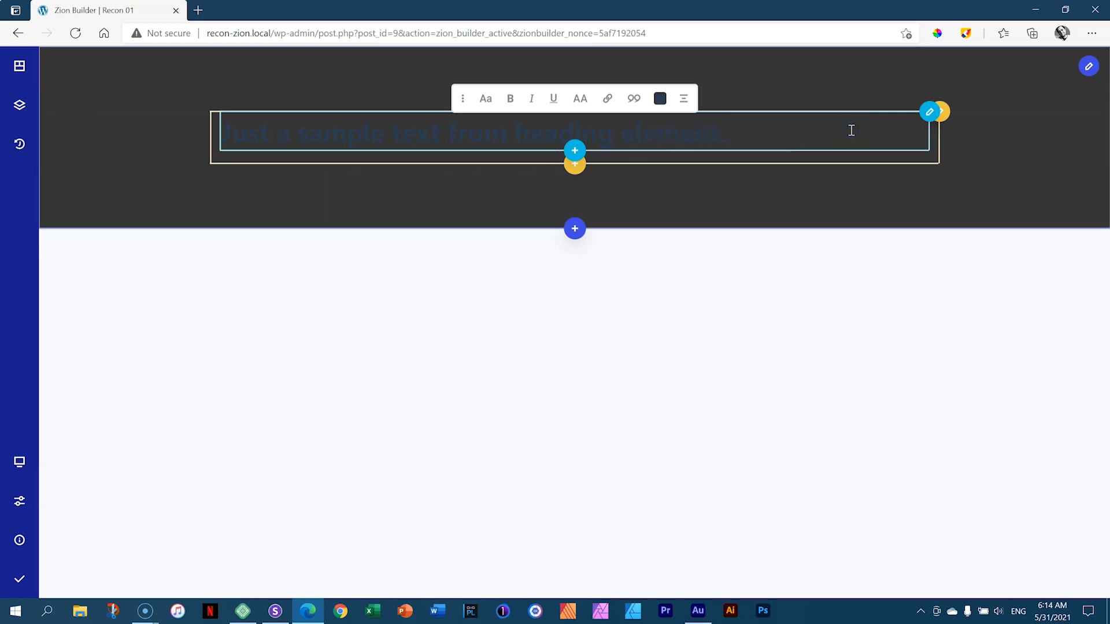
- Try two ways of opening the Heading Options directly from the heading on the canvas, closing them each time
{"action": "double_click", "coordinate": [787, 147]}
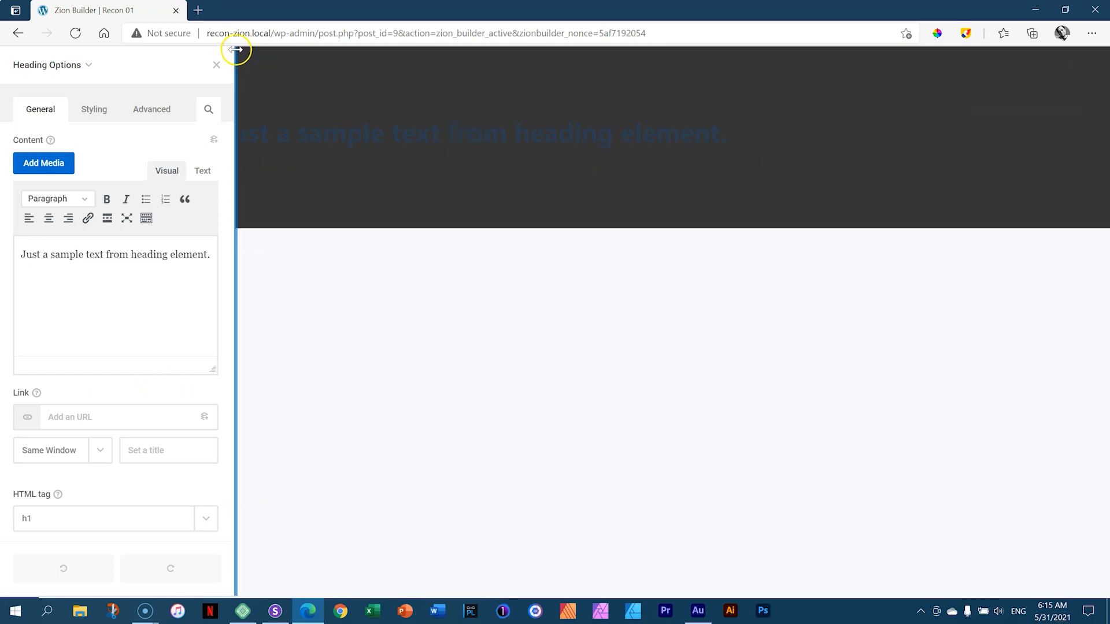
{"action": "left_click", "coordinate": [217, 65]}
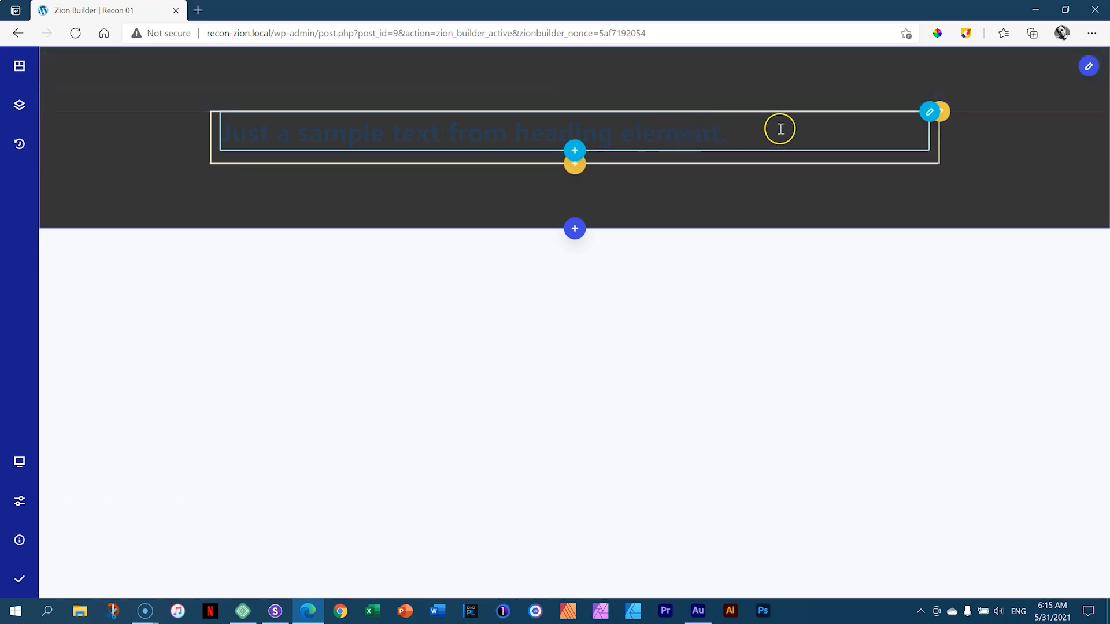
{"action": "right_click", "coordinate": [780, 129]}
{"action": "left_click", "coordinate": [763, 157]}
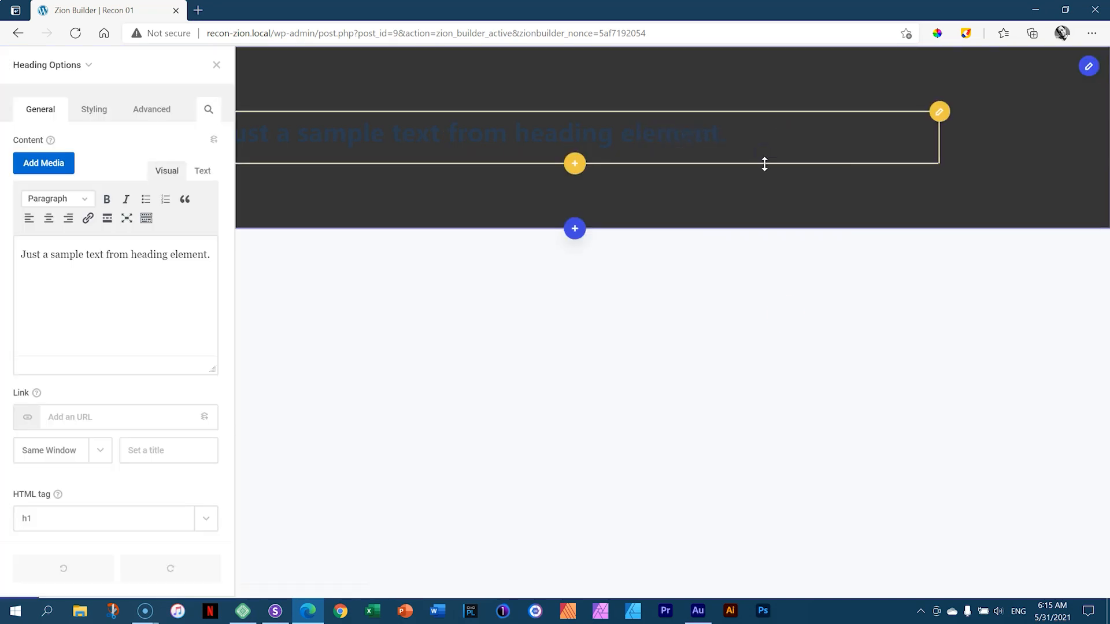
{"action": "left_click", "coordinate": [217, 65]}
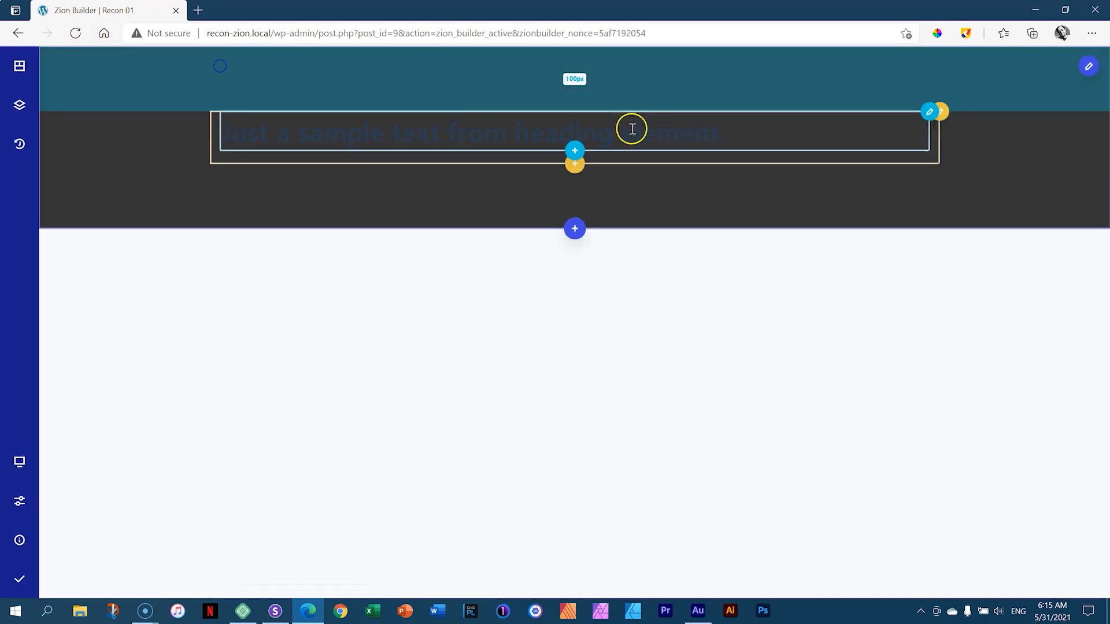
- Open the heading's options and replace its sample text with "Lorem Ipsum"
{"action": "left_click", "coordinate": [929, 112]}
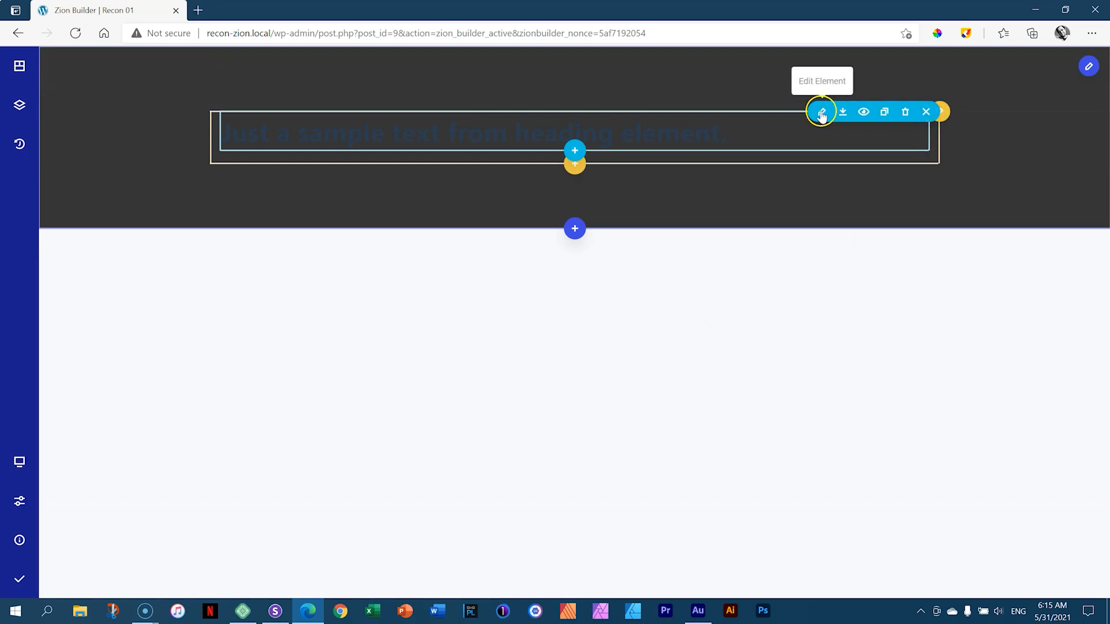
{"action": "left_click", "coordinate": [821, 113]}
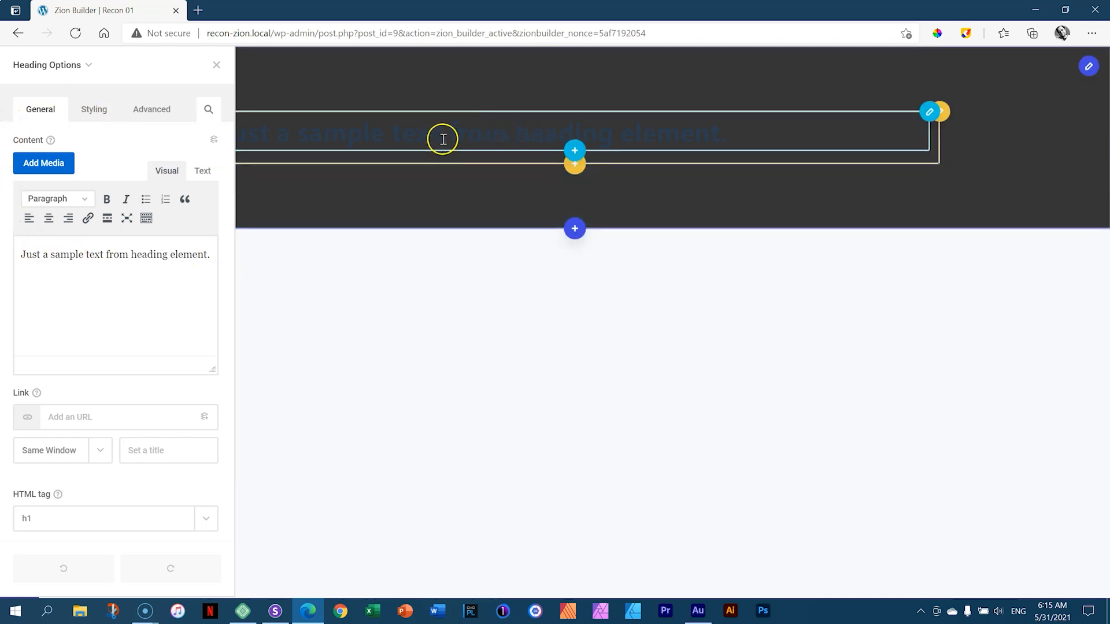
{"action": "left_click_drag", "start_coordinate": [209, 254], "coordinate": [6, 255]}
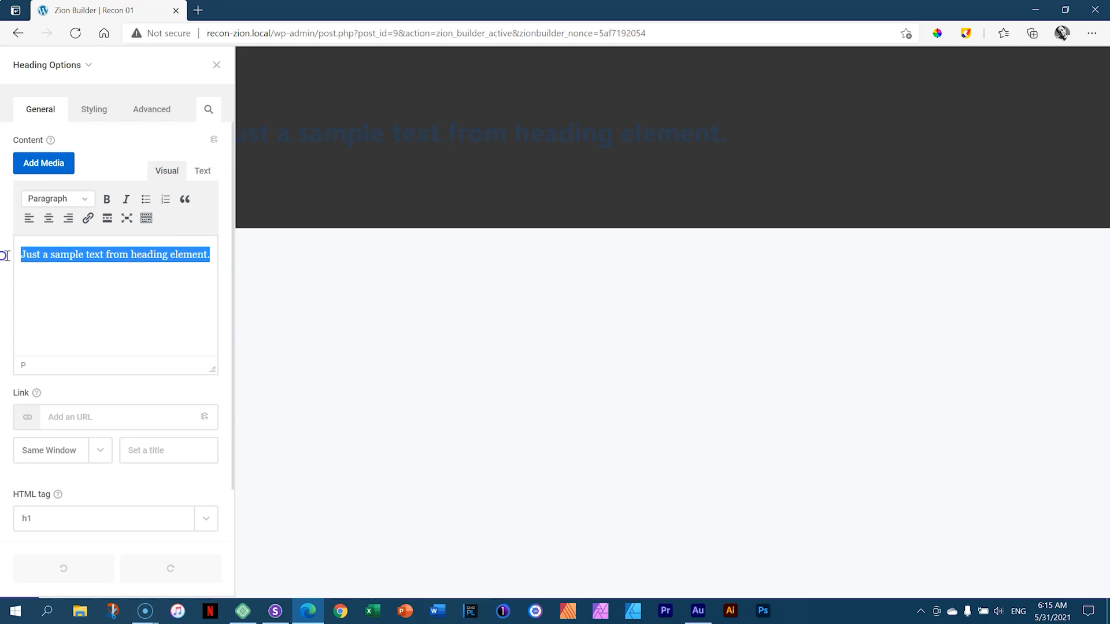
{"action": "type", "text": "Lorem Ipsum"}
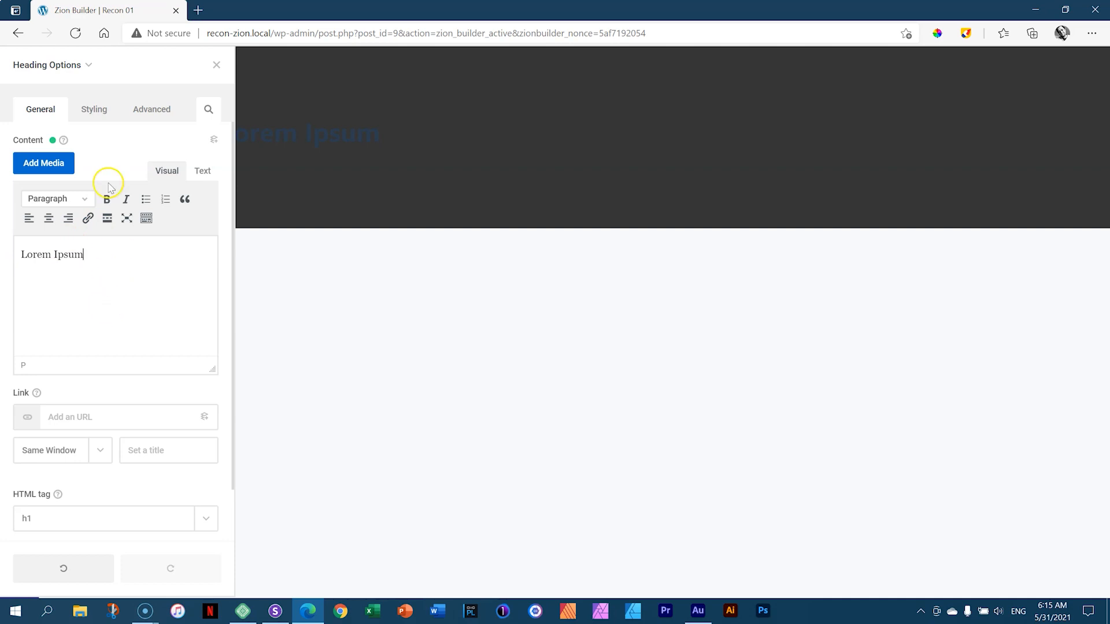
- Examine the paragraph and heading format choices for the heading's content text, leaving it as Paragraph
{"action": "left_click", "coordinate": [82, 198]}
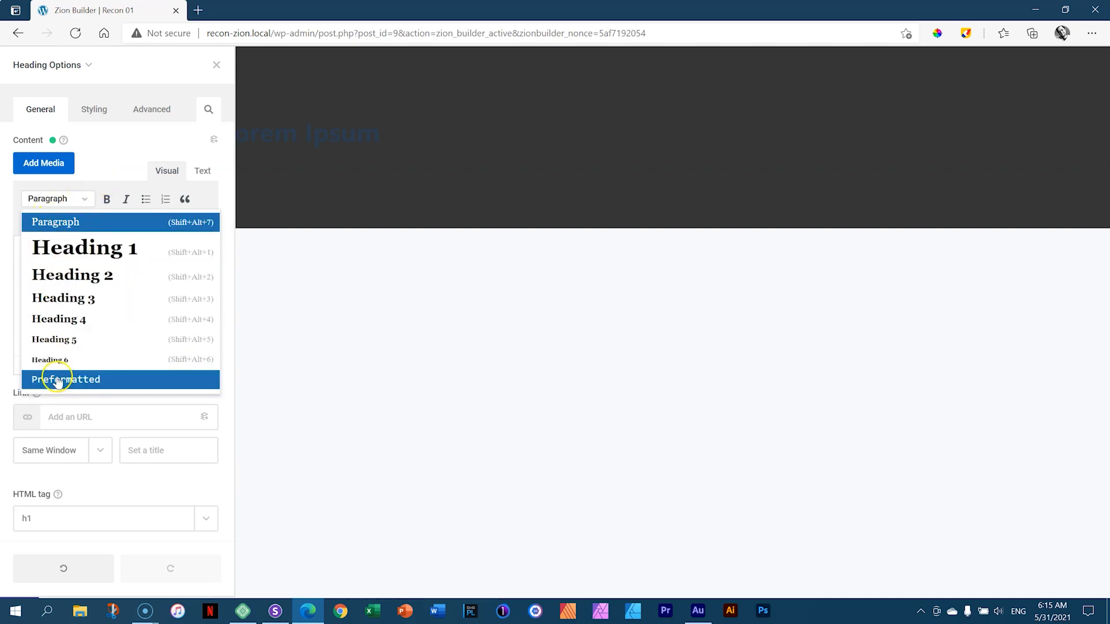
{"action": "left_click", "coordinate": [82, 198]}
{"action": "left_click", "coordinate": [133, 272]}
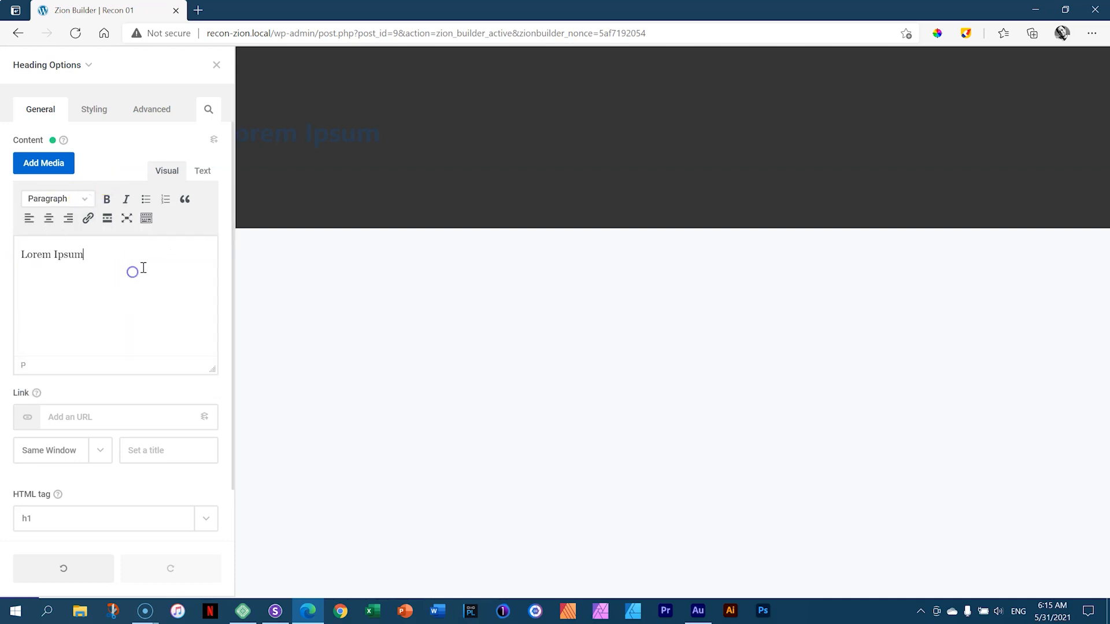
{"action": "left_click", "coordinate": [84, 203]}
{"action": "left_click", "coordinate": [85, 198]}
- Set the heading's HTML tag to h3 and center its alignment
{"action": "scroll", "coordinate": [215, 270], "scroll_direction": "down", "scroll_amount": 1}
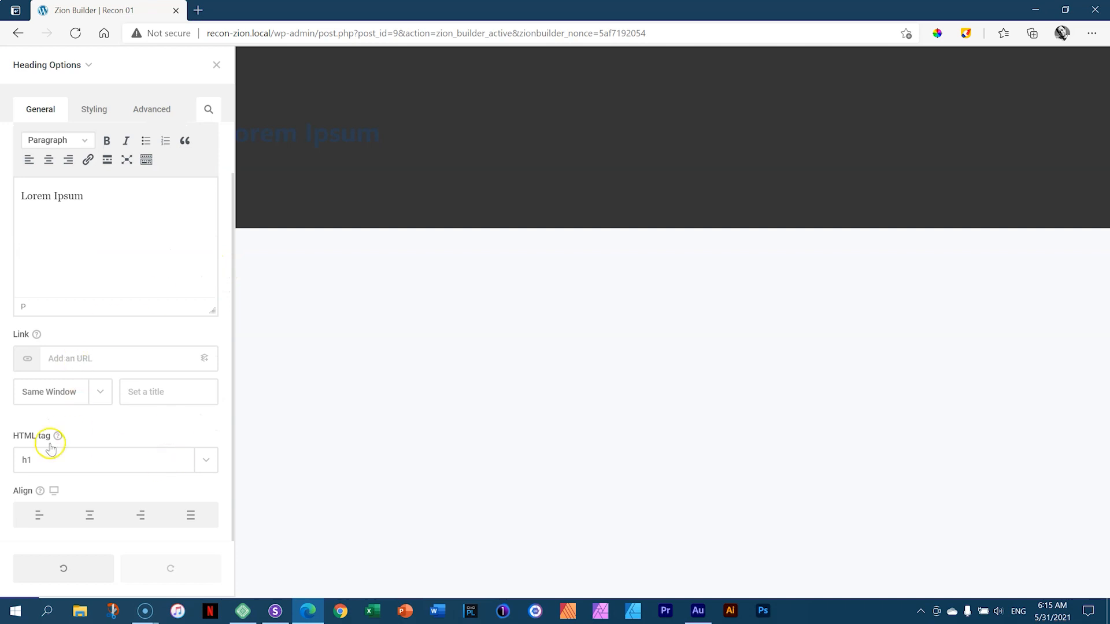
{"action": "left_click", "coordinate": [208, 464]}
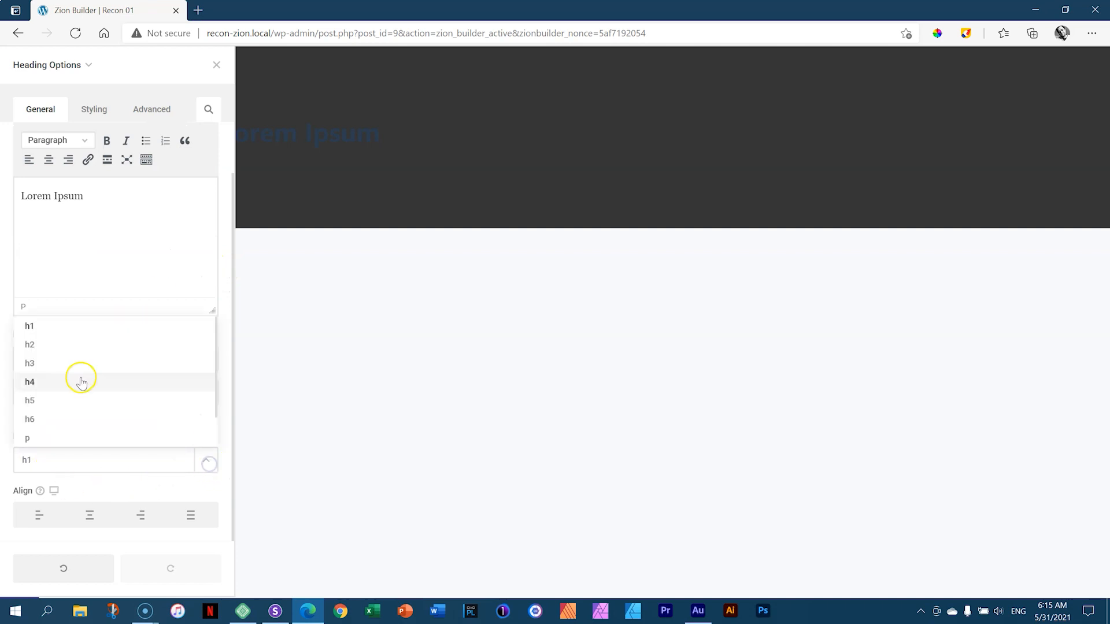
{"action": "left_click", "coordinate": [75, 363]}
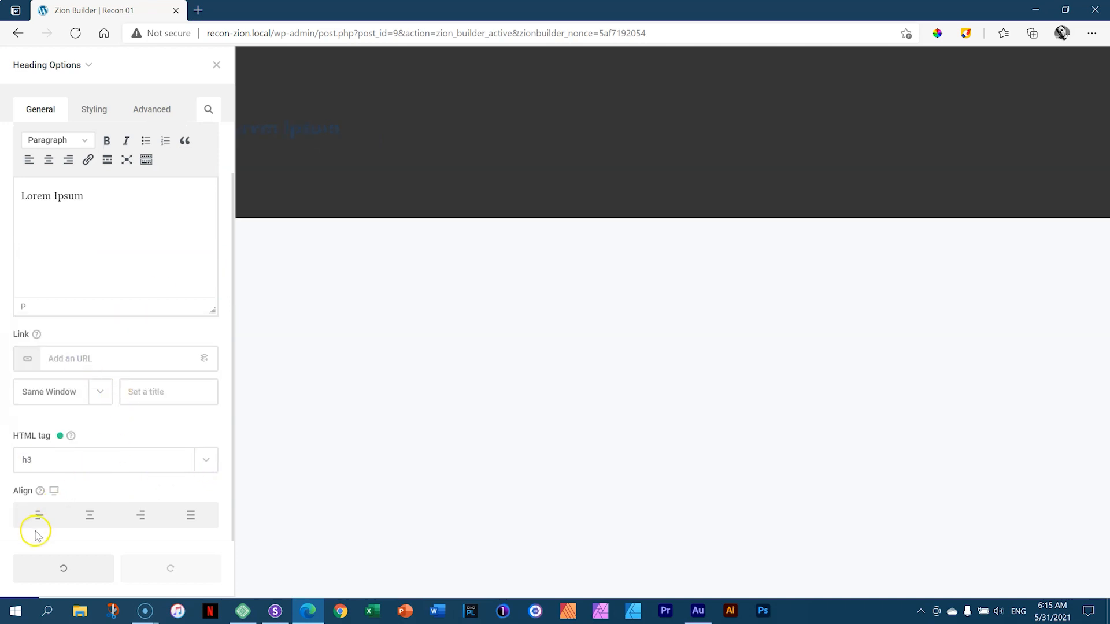
{"action": "left_click", "coordinate": [91, 515]}
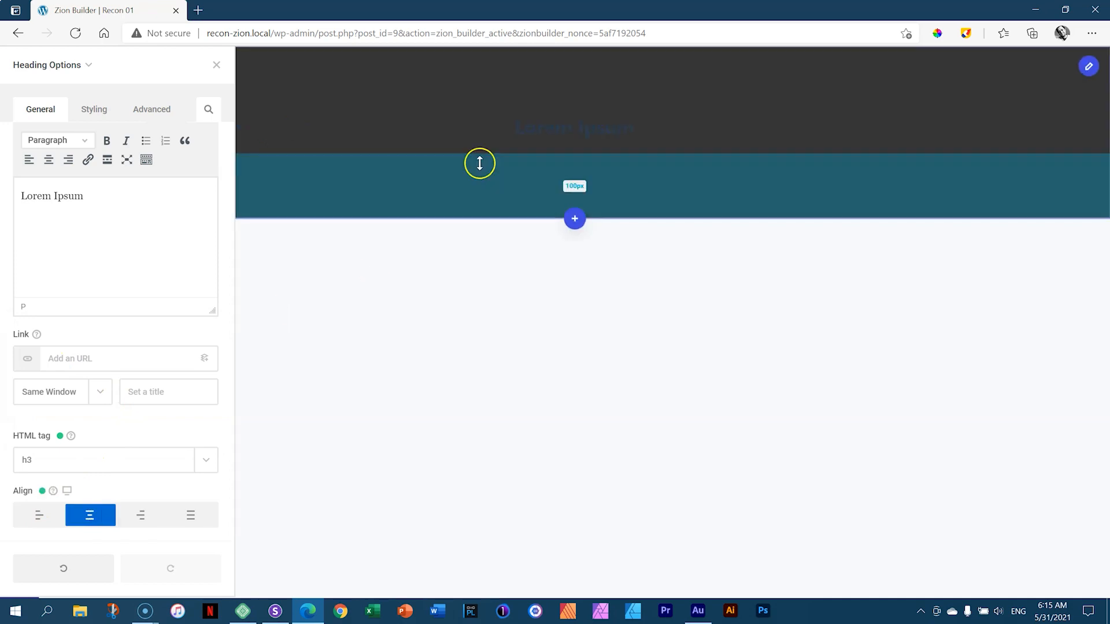
- Examine the Font Family choices in the heading Wrapper's Typography styling, and close the Heading Options
{"action": "left_click", "coordinate": [99, 109]}
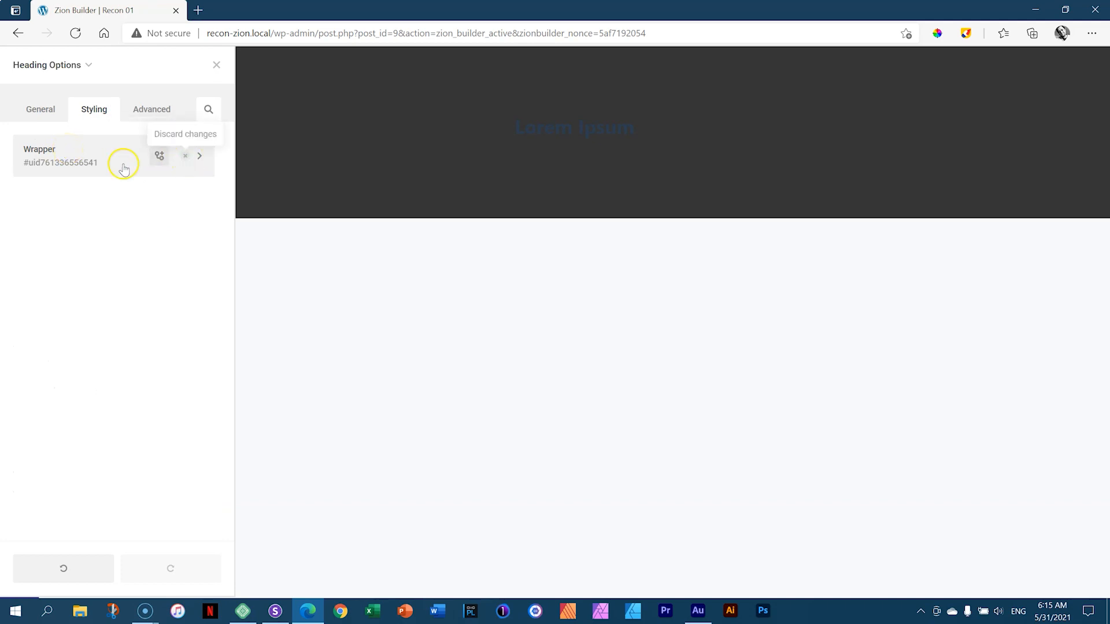
{"action": "left_click", "coordinate": [74, 161]}
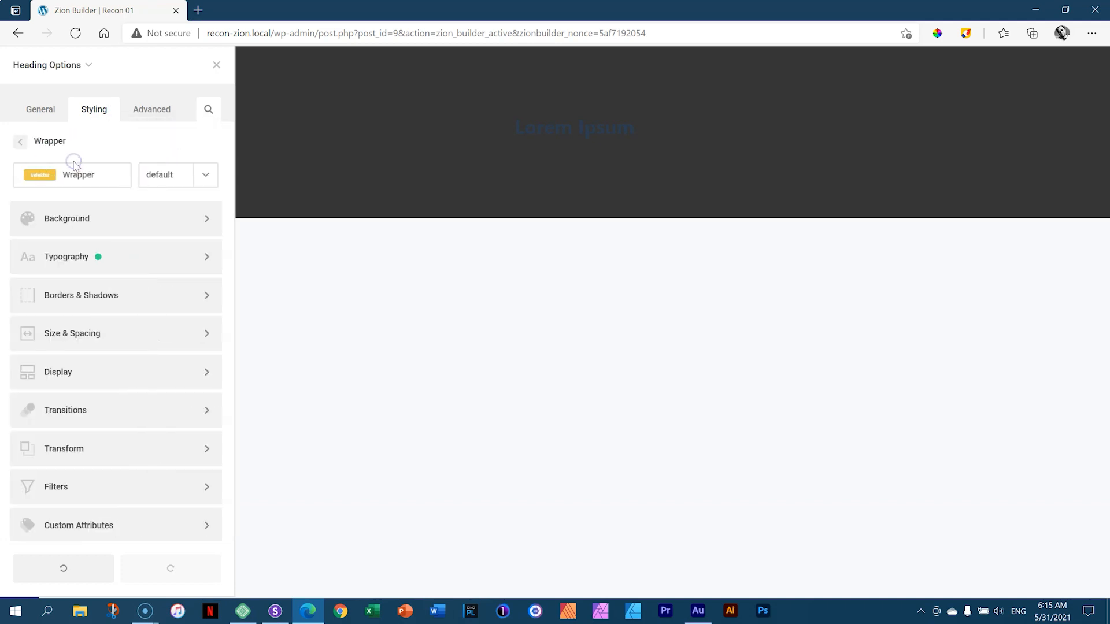
{"action": "left_click", "coordinate": [68, 258]}
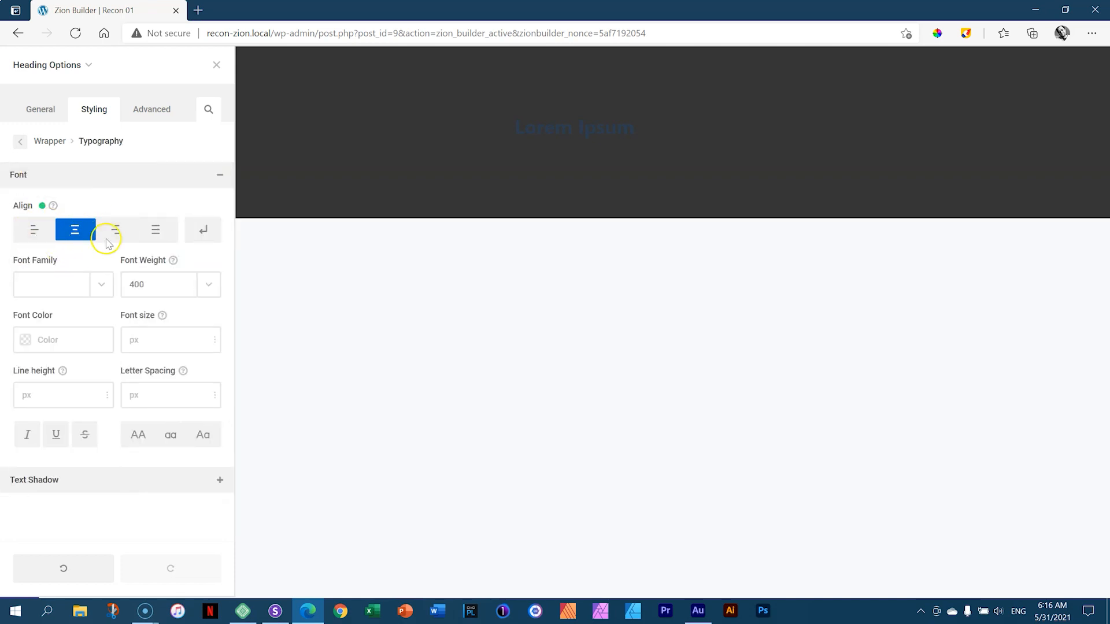
{"action": "left_click", "coordinate": [102, 287]}
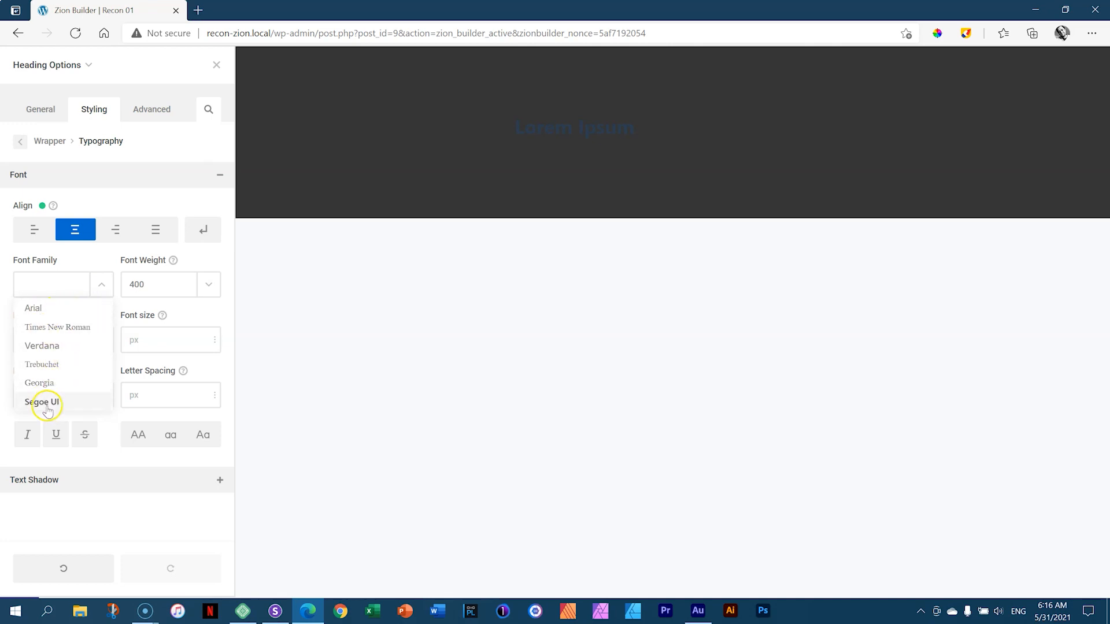
{"action": "left_click", "coordinate": [57, 284]}
{"action": "left_click", "coordinate": [54, 284]}
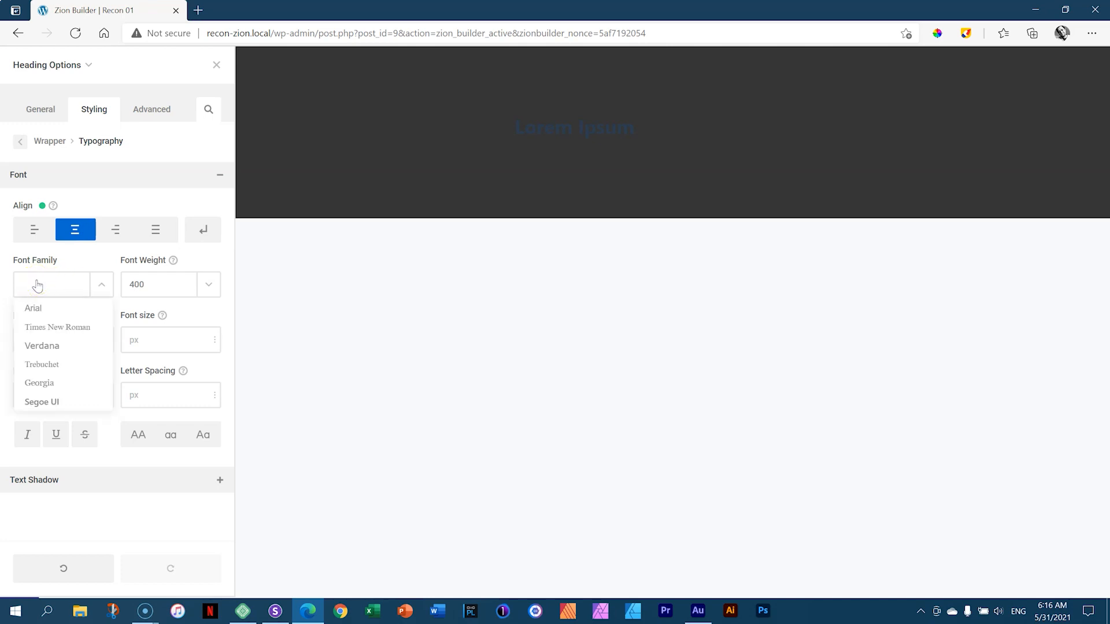
{"action": "left_click", "coordinate": [97, 254]}
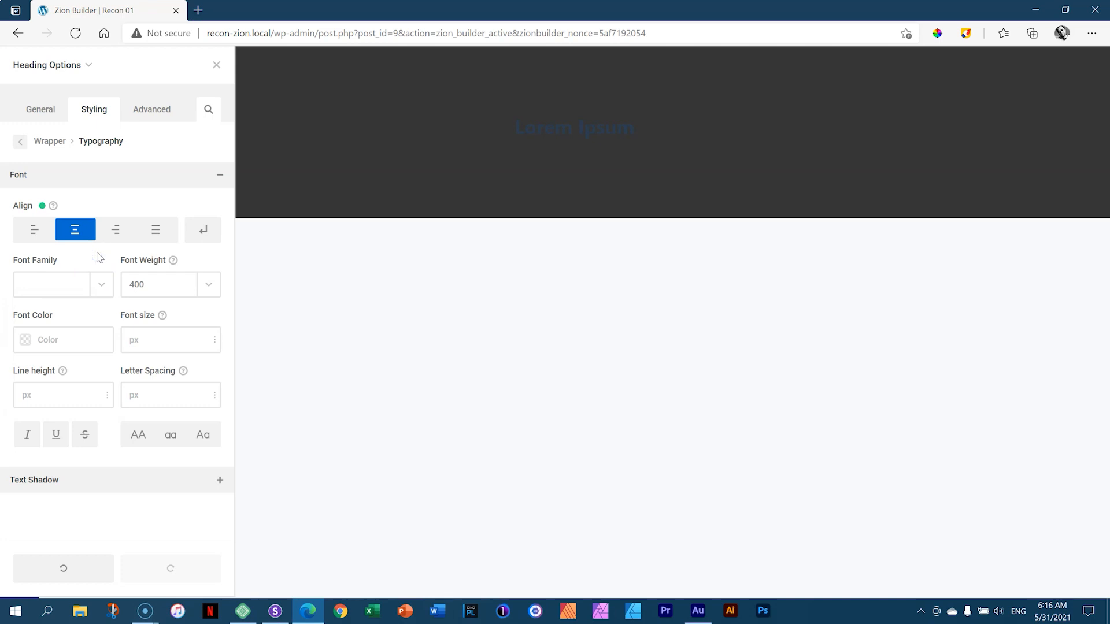
{"action": "left_click", "coordinate": [217, 64]}
{"action": "left_click", "coordinate": [233, 308]}
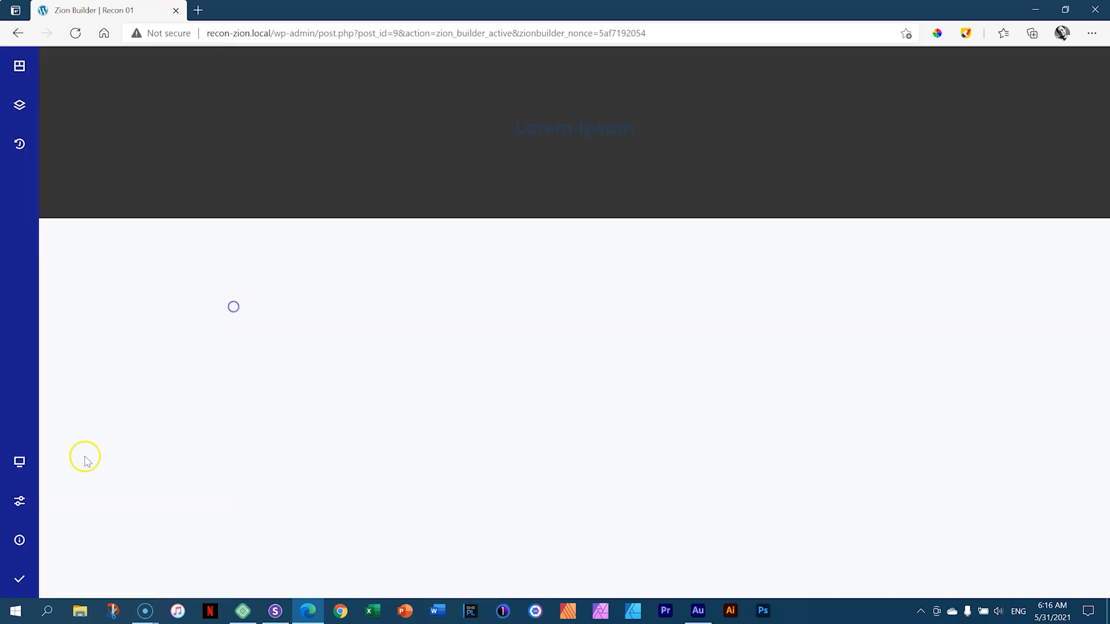
- Save and publish the page, return to the WordPress Pages list, and close the builder's browser tab
{"action": "left_click", "coordinate": [24, 581]}
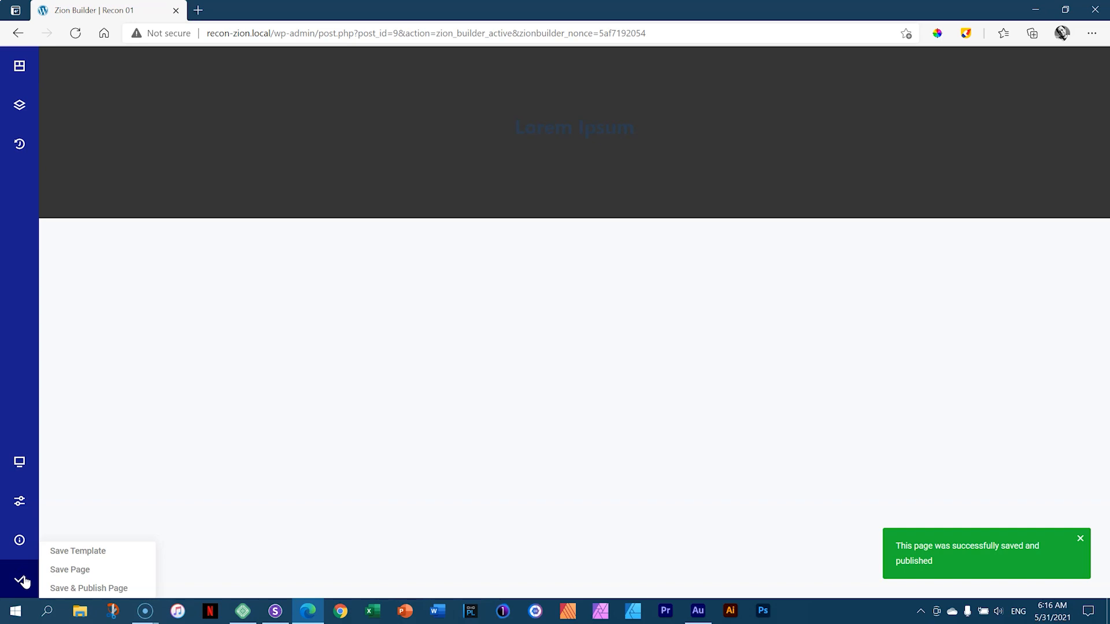
{"action": "mouse_move", "coordinate": [20, 540]}
{"action": "left_click", "coordinate": [77, 512]}
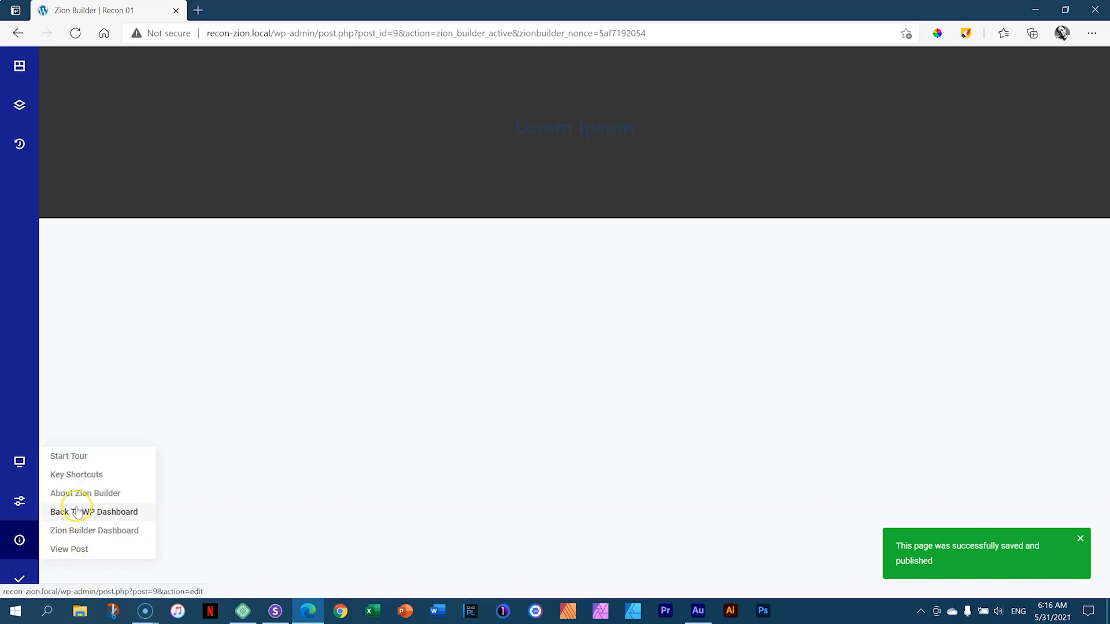
{"action": "left_click", "coordinate": [77, 512]}
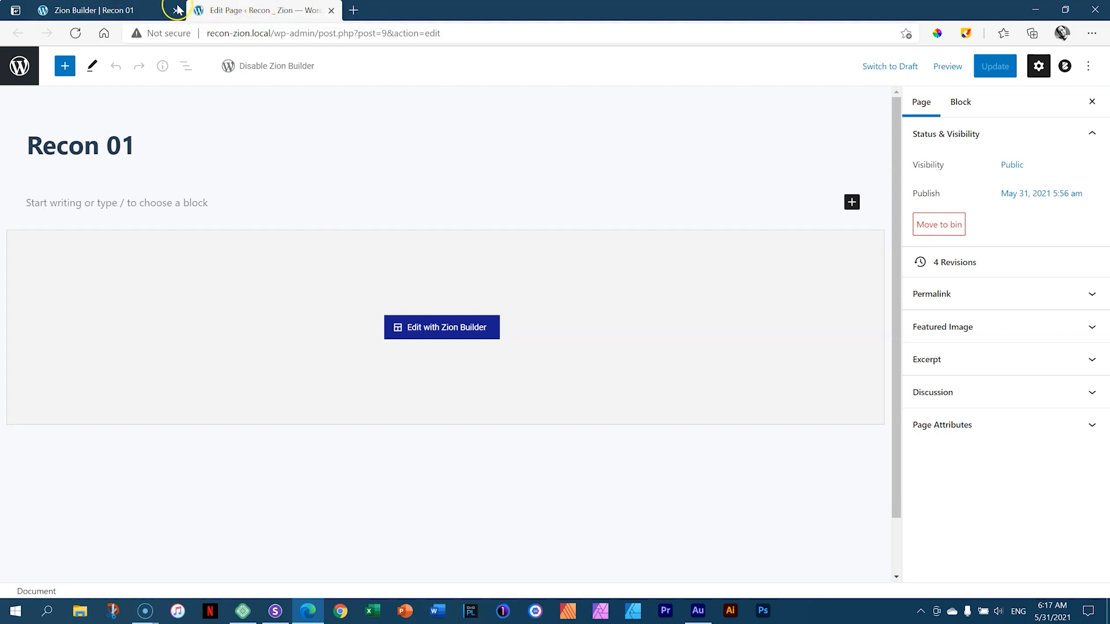
{"action": "left_click", "coordinate": [118, 12]}
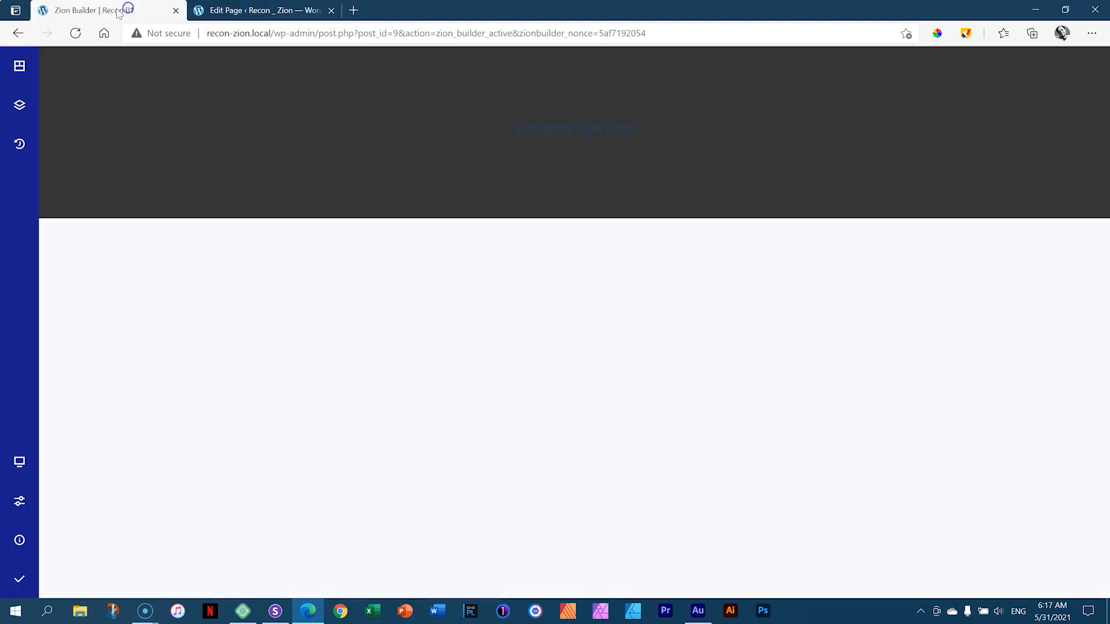
{"action": "left_click", "coordinate": [176, 10]}
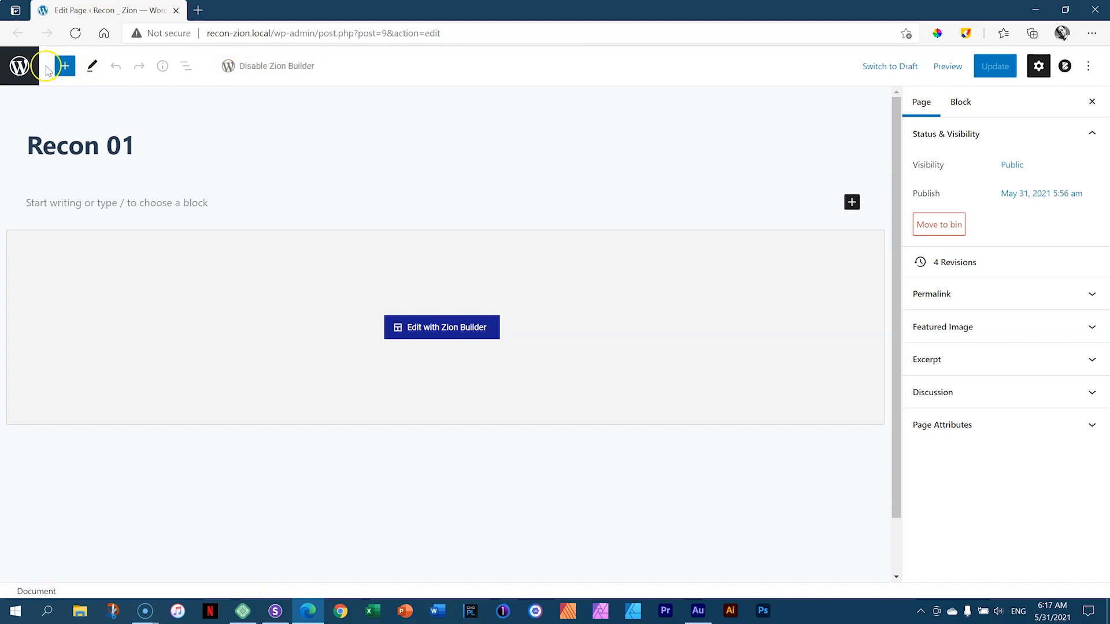
{"action": "left_click", "coordinate": [23, 68]}
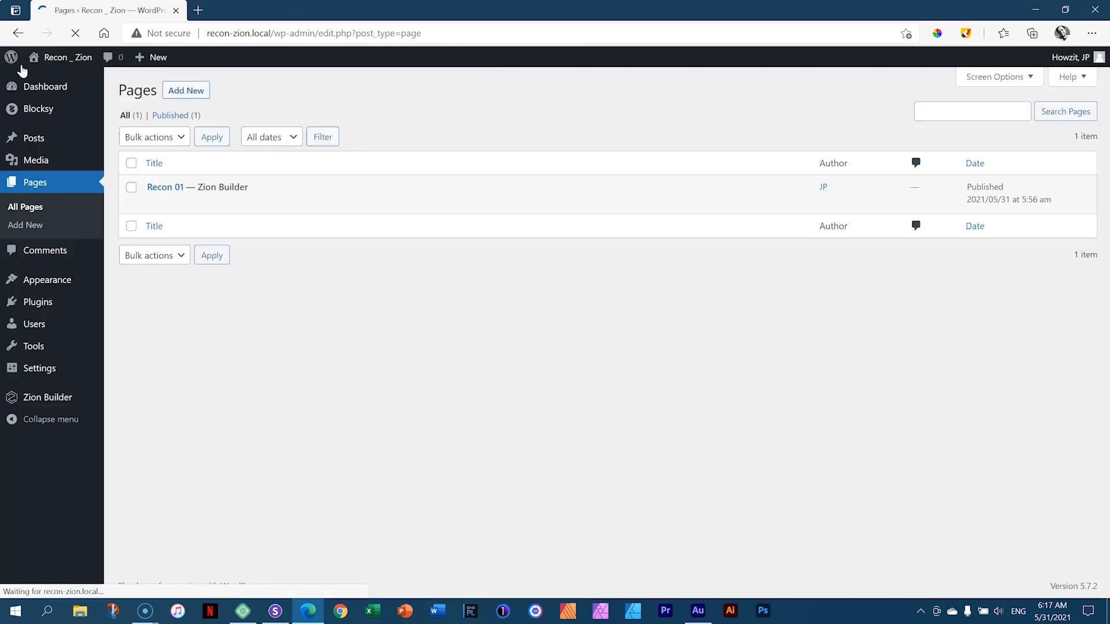
- Add the Google font Poppins in Zion Builder's Font Options
{"action": "mouse_move", "coordinate": [39, 402]}
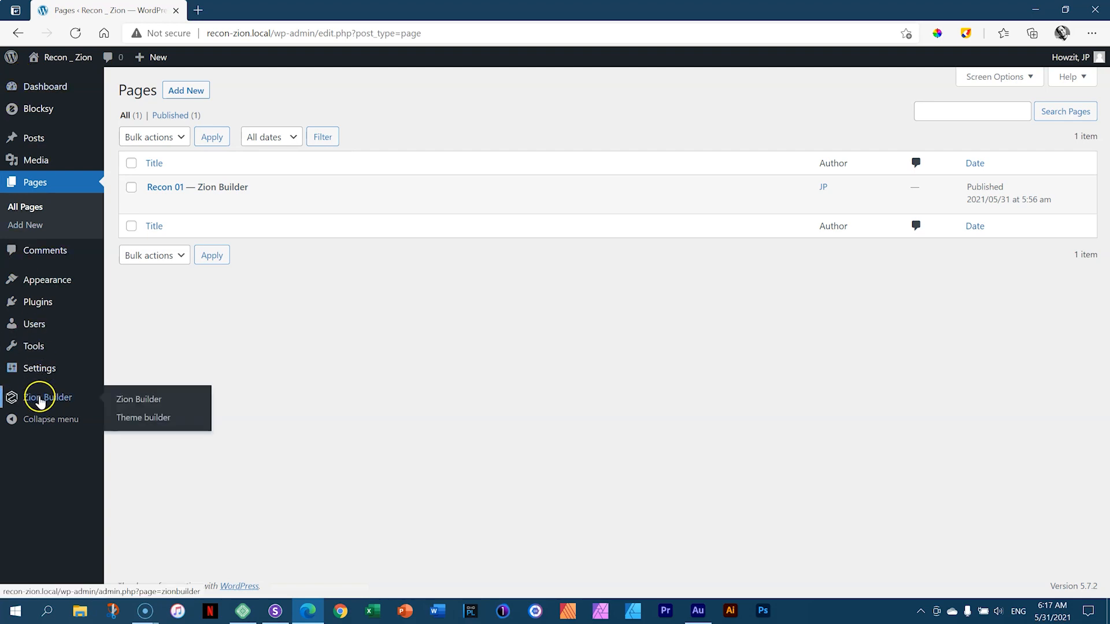
{"action": "left_click", "coordinate": [137, 399]}
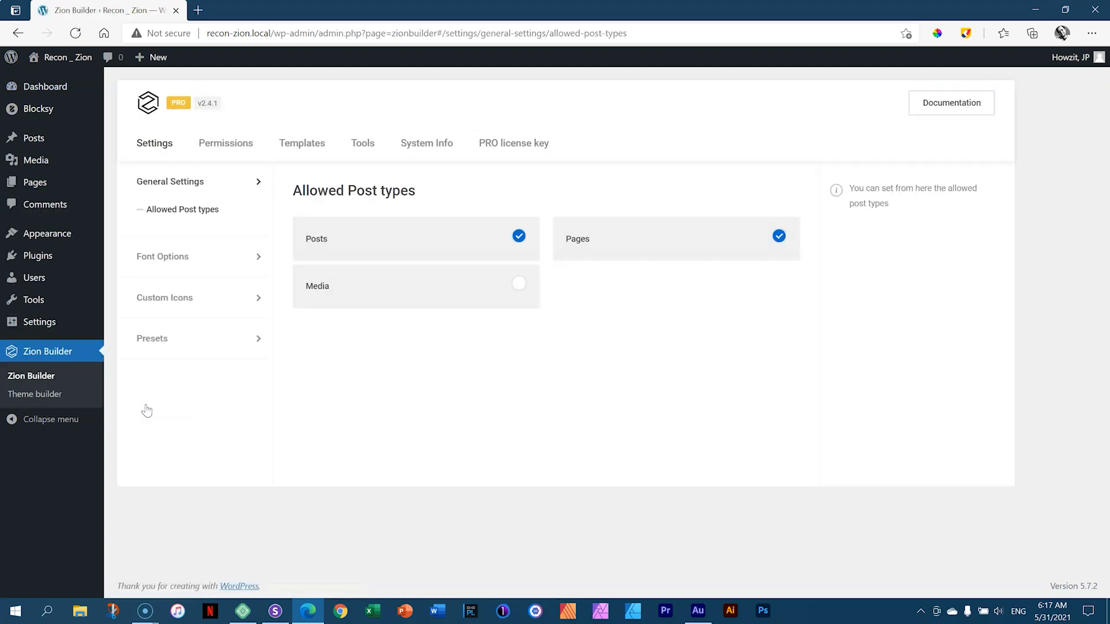
{"action": "left_click", "coordinate": [162, 258]}
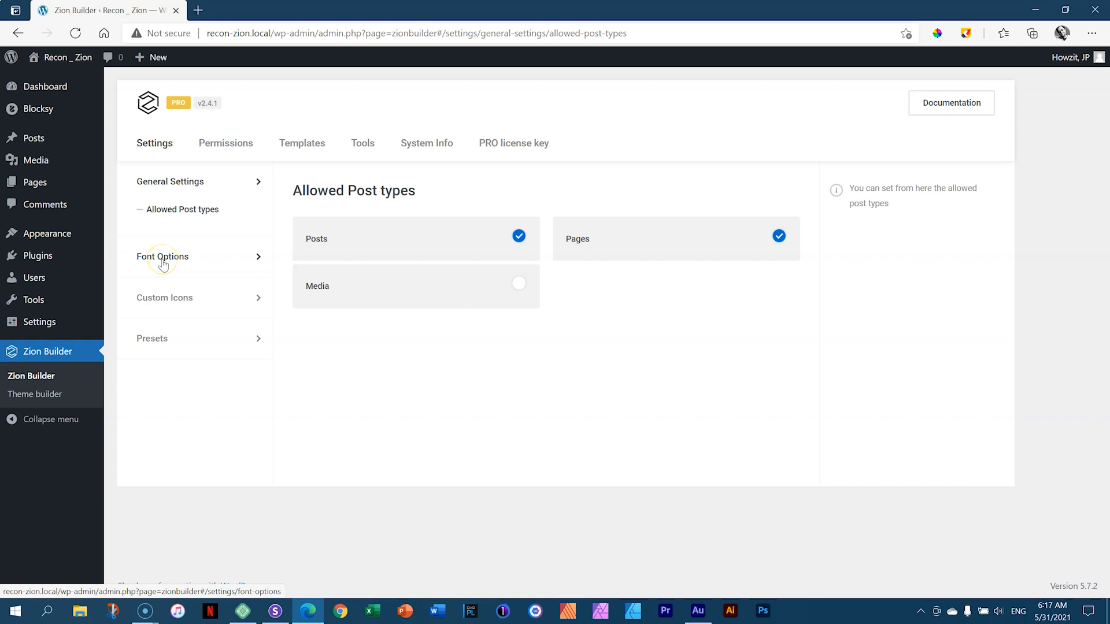
{"action": "left_click", "coordinate": [166, 253]}
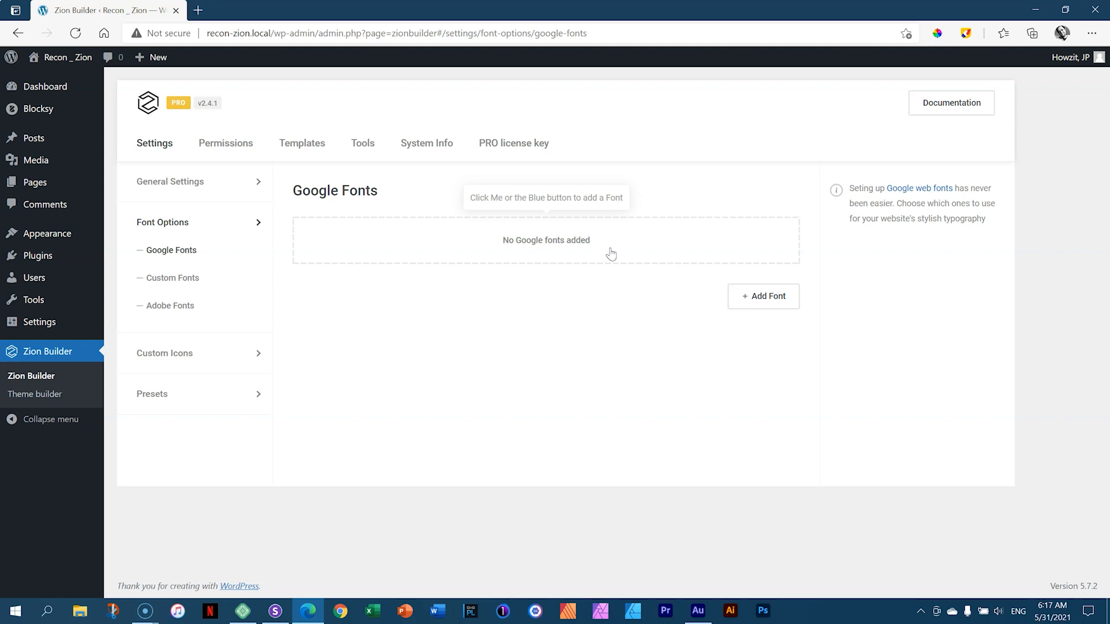
{"action": "left_click", "coordinate": [763, 296]}
{"action": "left_click", "coordinate": [532, 163]}
{"action": "type", "text": "poppins"}
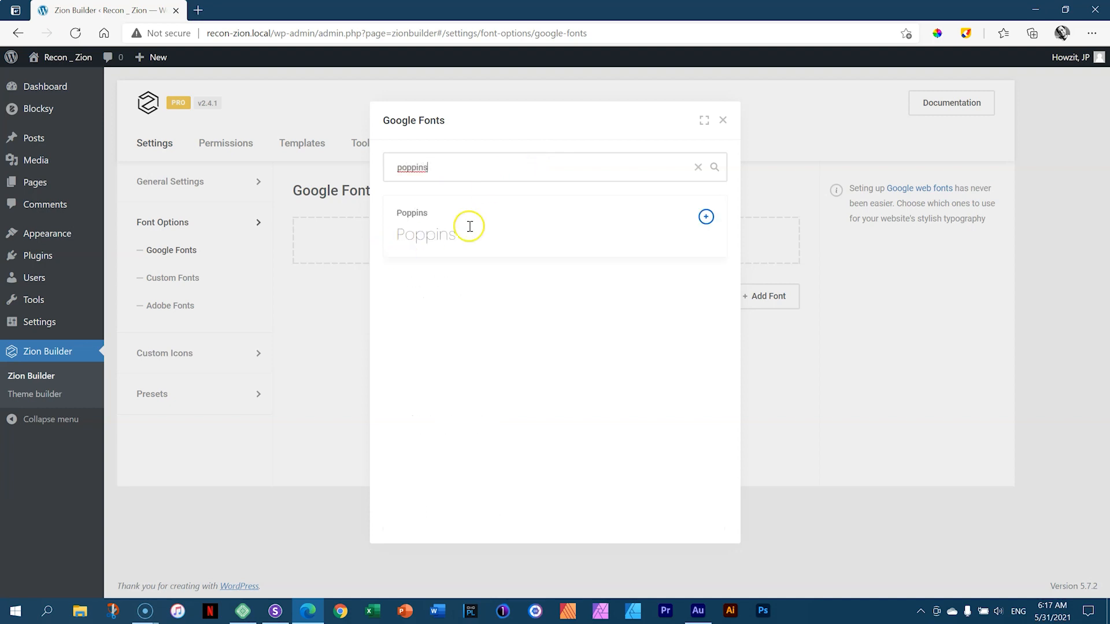
{"action": "left_click", "coordinate": [708, 216]}
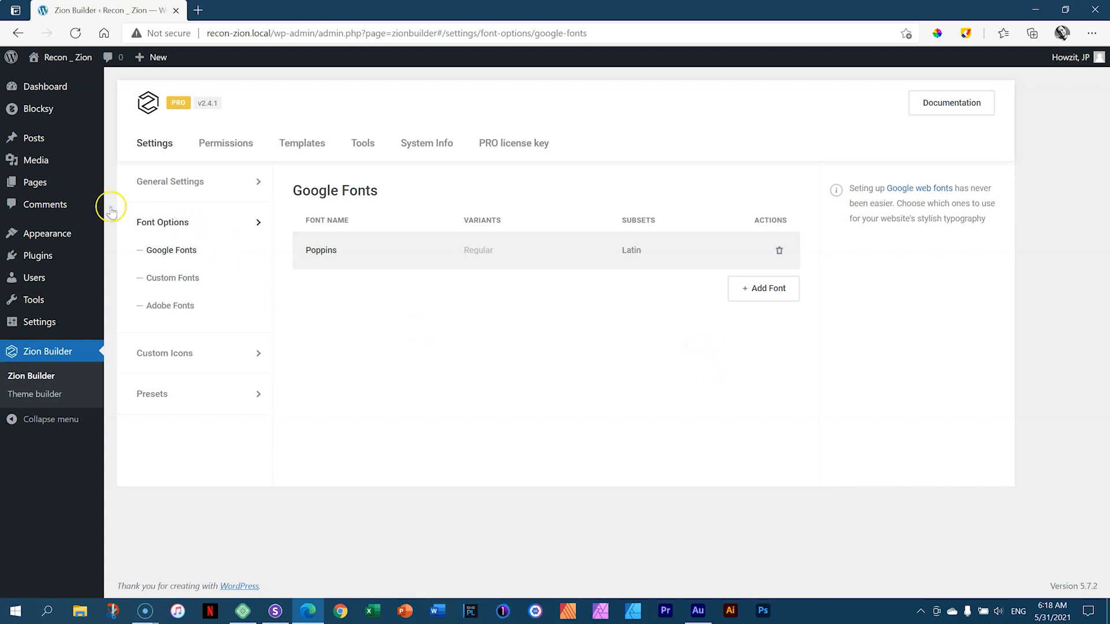
- Reopen Recon 01 in Zion Builder and set the heading Wrapper's font family to Poppins
{"action": "left_click", "coordinate": [36, 183]}
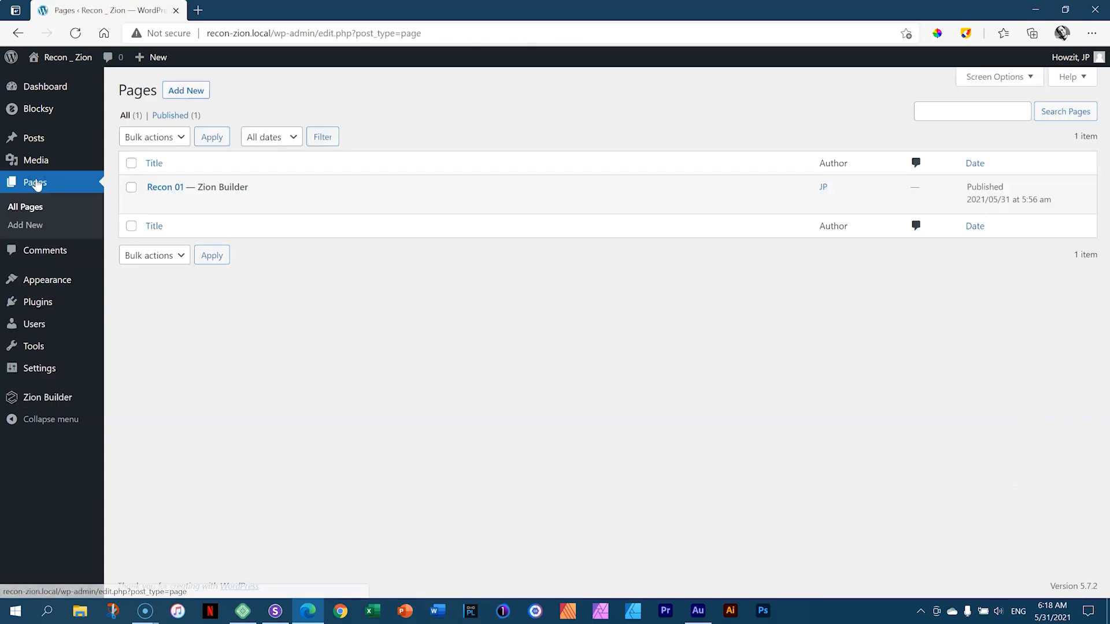
{"action": "left_click", "coordinate": [293, 205]}
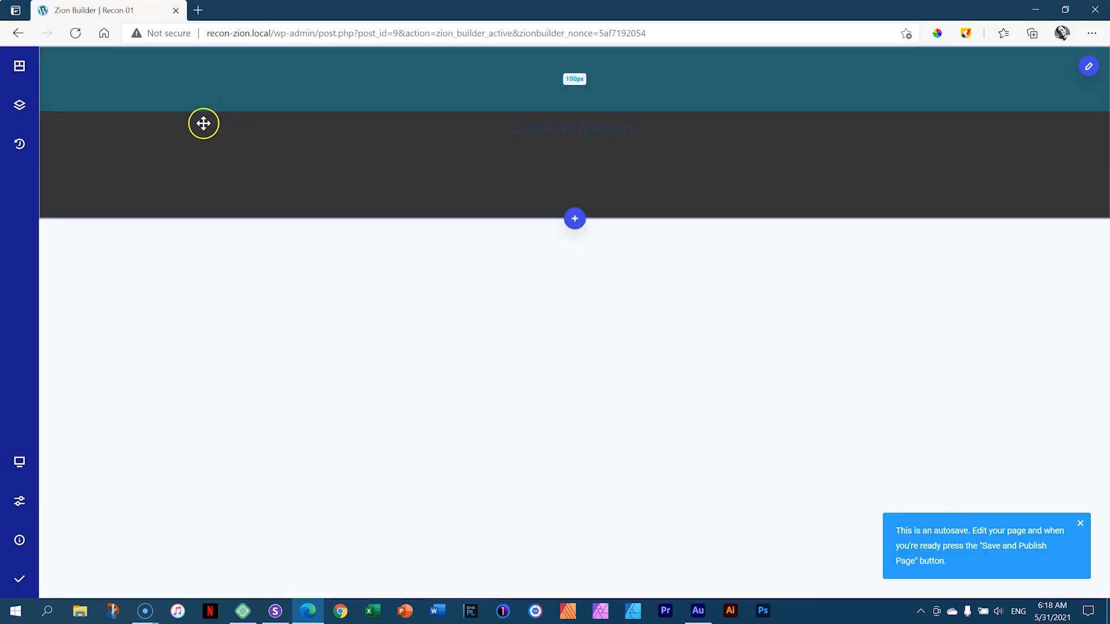
{"action": "right_click", "coordinate": [793, 126]}
{"action": "left_click", "coordinate": [797, 145]}
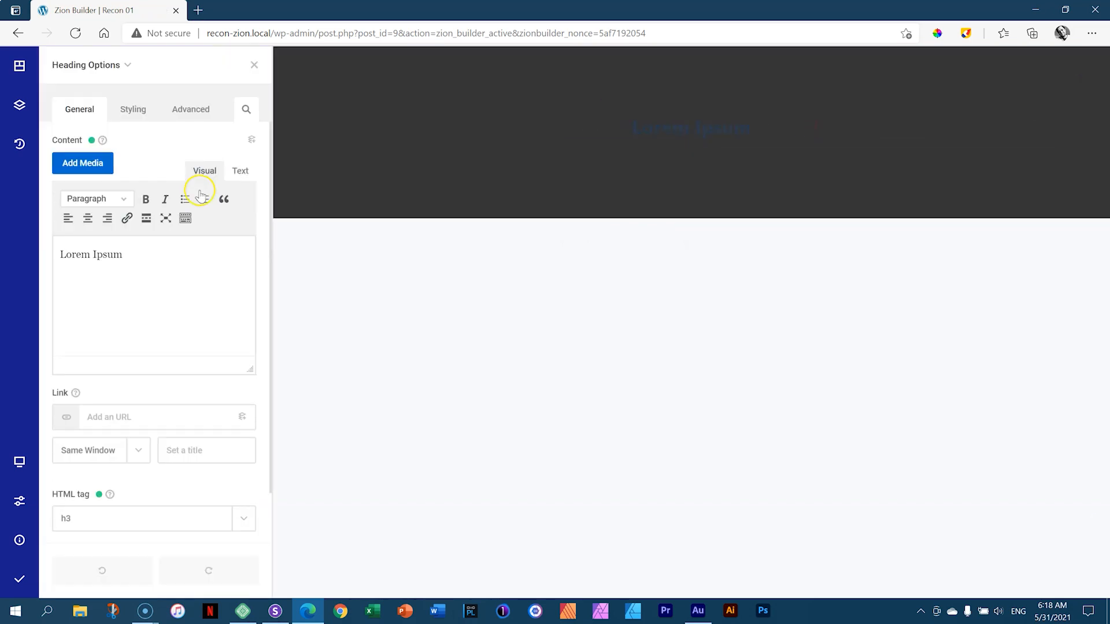
{"action": "left_click", "coordinate": [149, 109]}
{"action": "left_click", "coordinate": [102, 154]}
{"action": "left_click", "coordinate": [120, 260]}
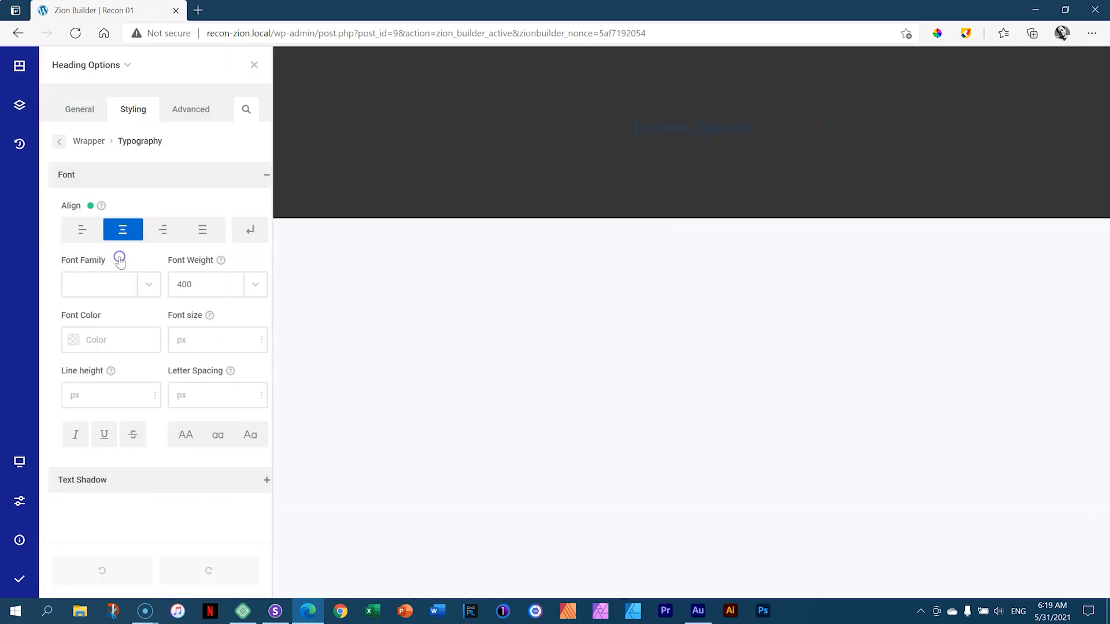
{"action": "left_click", "coordinate": [139, 289]}
{"action": "left_click", "coordinate": [97, 419]}
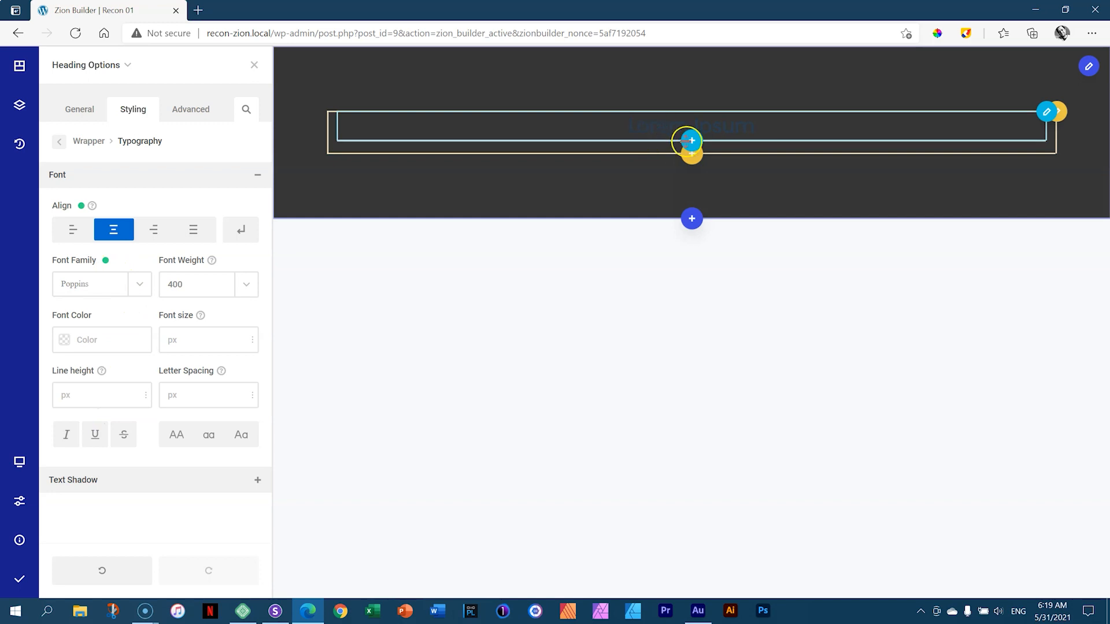
- Set the heading Wrapper's font color to white, #ffffff
{"action": "left_click", "coordinate": [64, 341]}
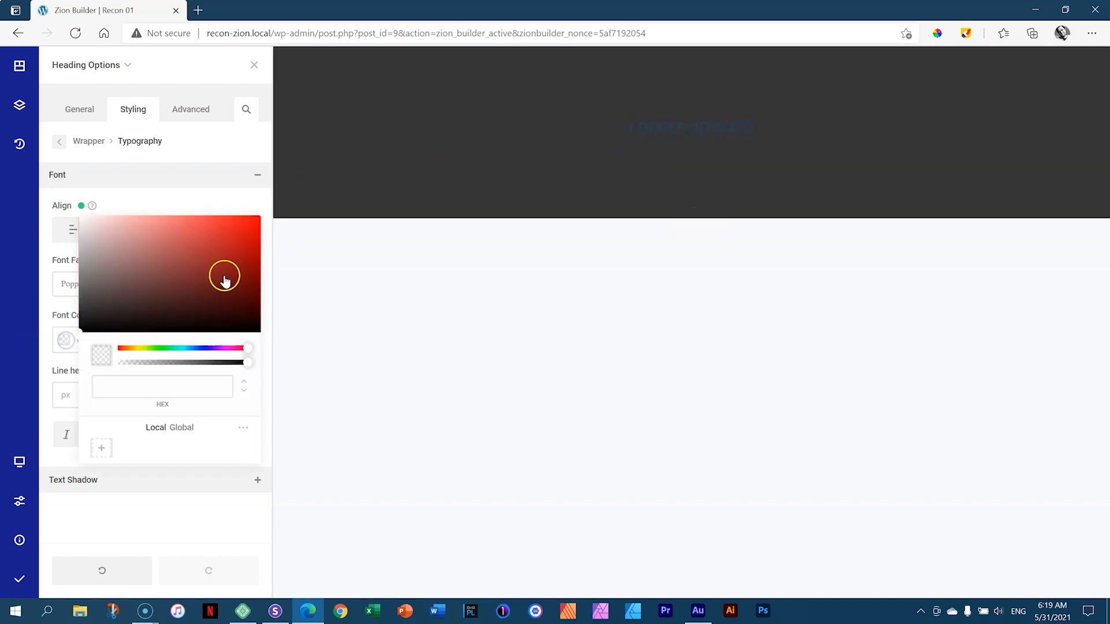
{"action": "left_click_drag", "start_coordinate": [128, 345], "coordinate": [79, 214]}
{"action": "left_click", "coordinate": [77, 214]}
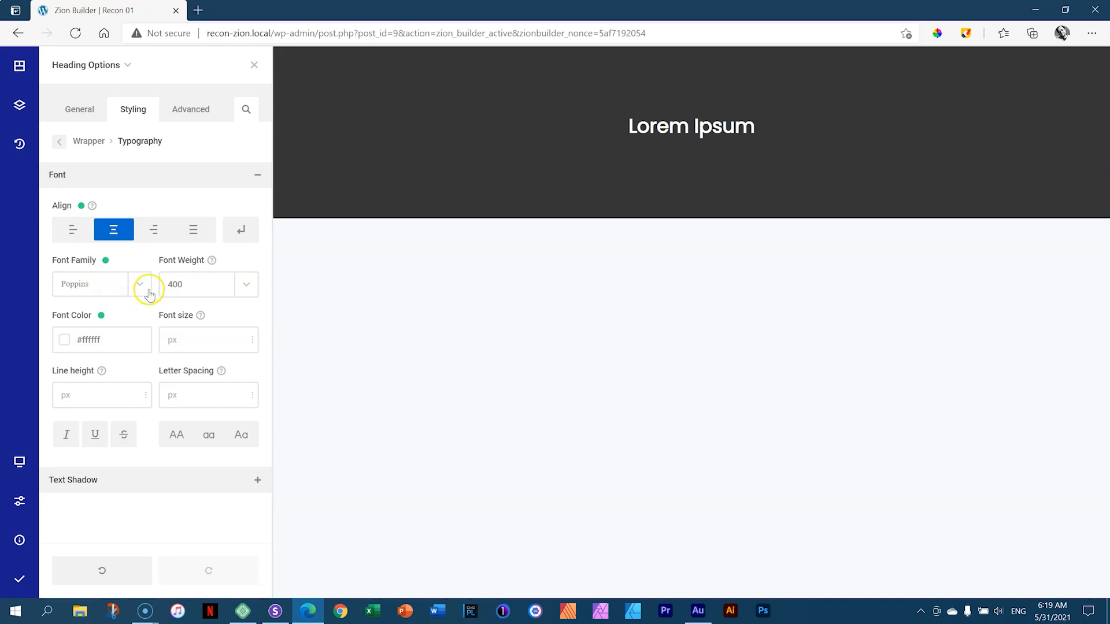
- Try the font weights 700, 100, 200 and Bolder on the heading Wrapper, and reset the font weight to its default
{"action": "left_click", "coordinate": [250, 289]}
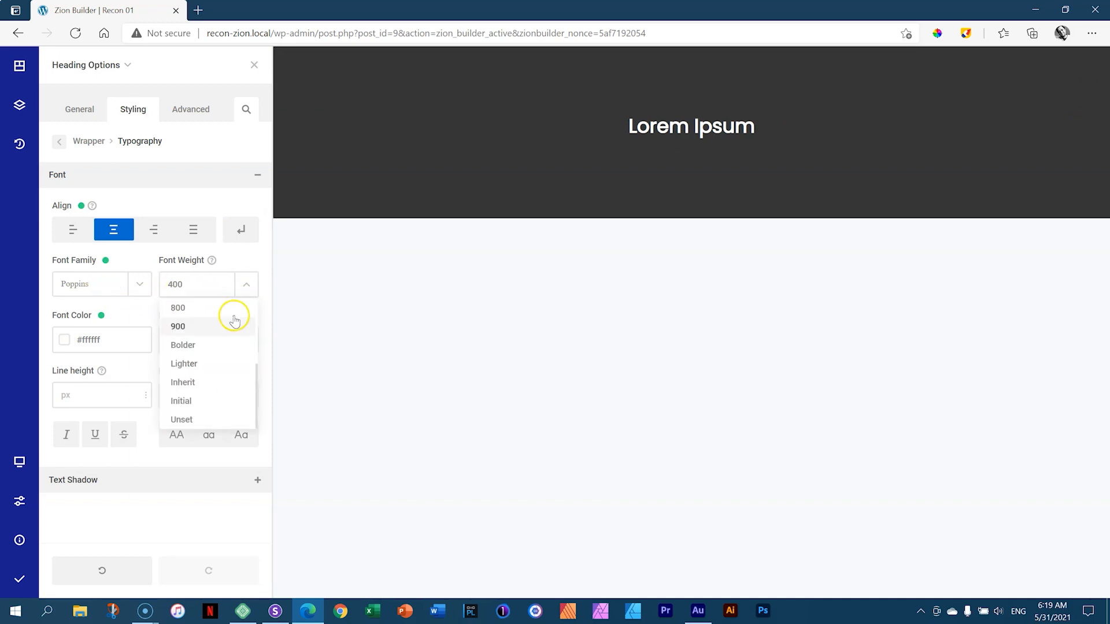
{"action": "scroll", "coordinate": [225, 327], "scroll_direction": "down", "scroll_amount": 3}
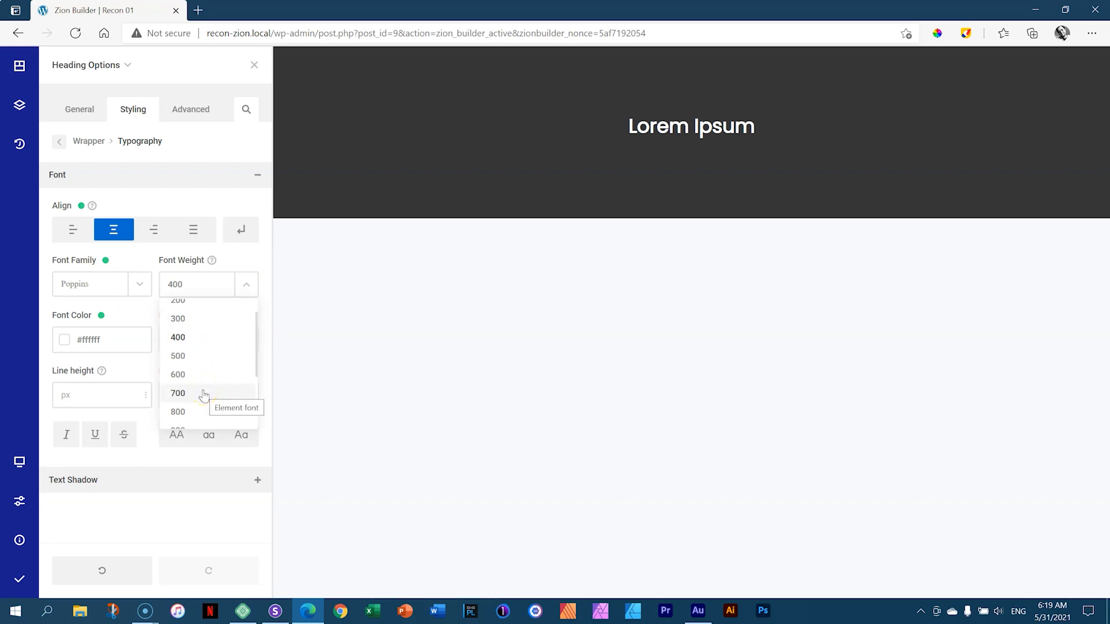
{"action": "left_click", "coordinate": [203, 395]}
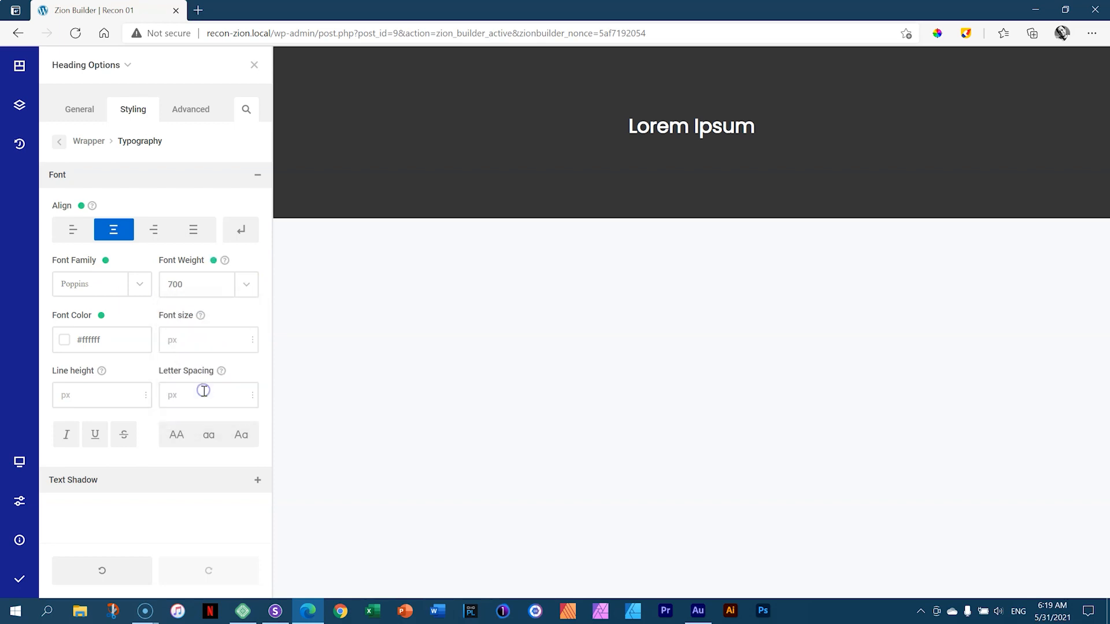
{"action": "left_click", "coordinate": [242, 286]}
{"action": "scroll", "coordinate": [210, 344], "scroll_direction": "up", "scroll_amount": 3}
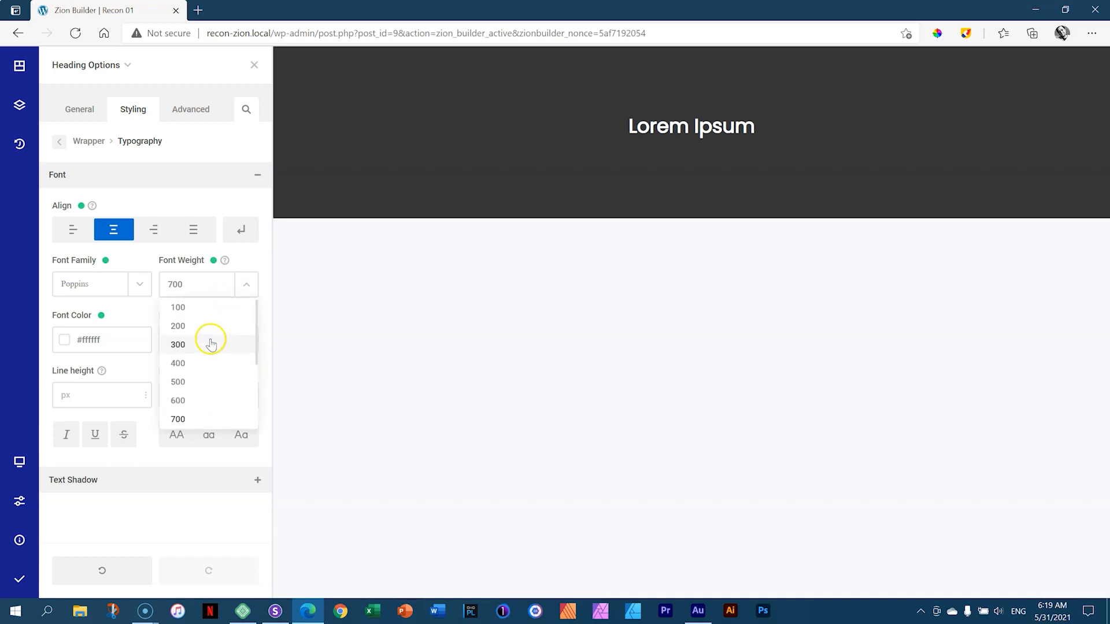
{"action": "left_click", "coordinate": [208, 307]}
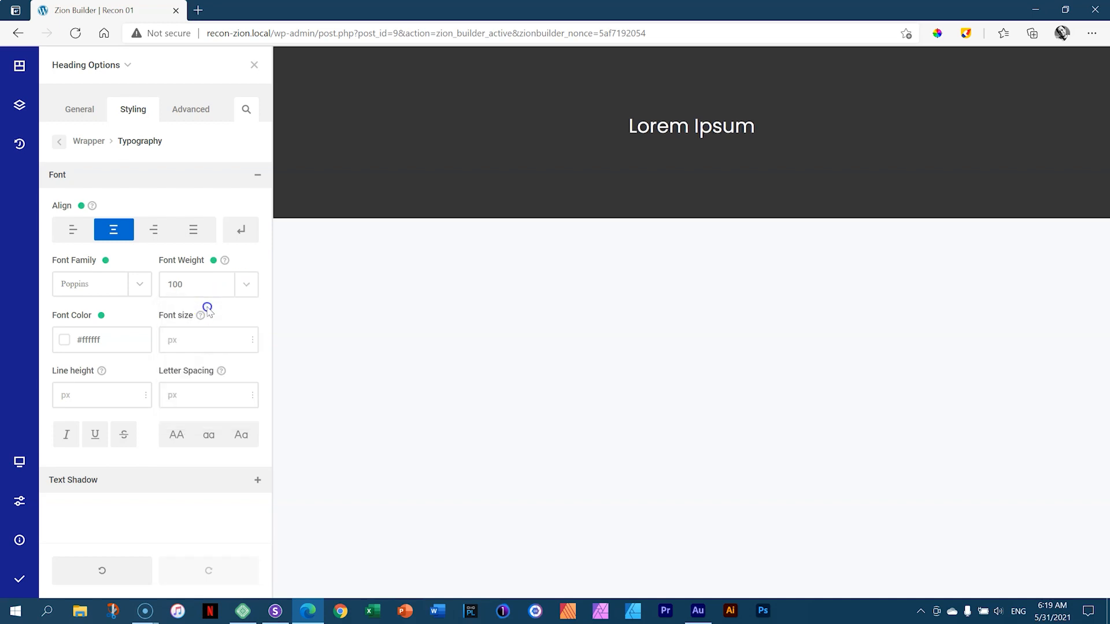
{"action": "left_click", "coordinate": [249, 281]}
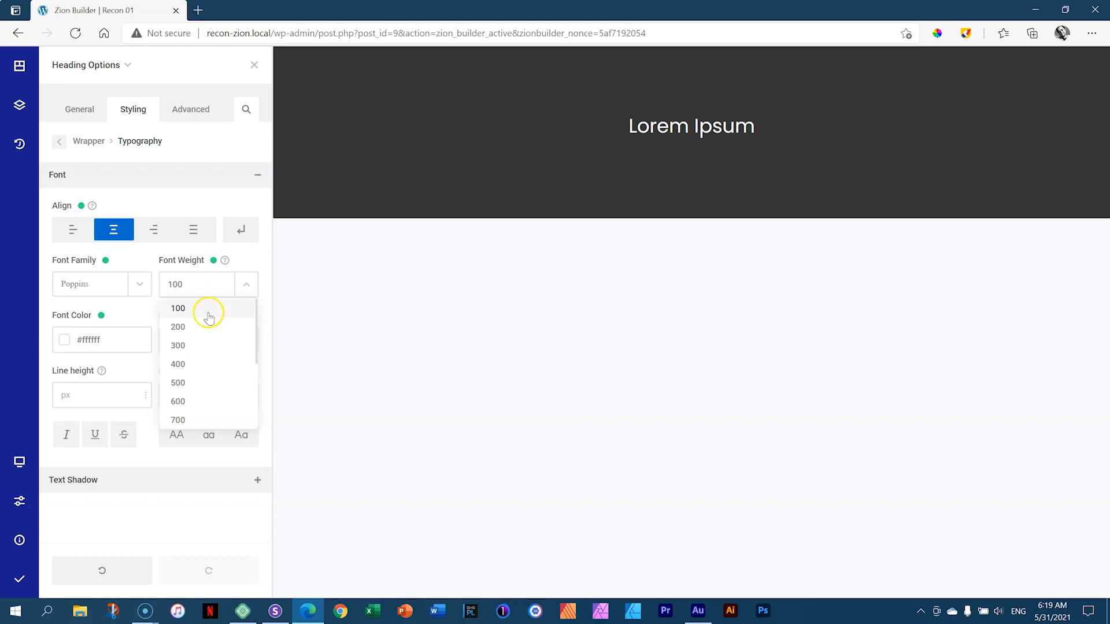
{"action": "left_click", "coordinate": [198, 326]}
{"action": "left_click", "coordinate": [246, 292]}
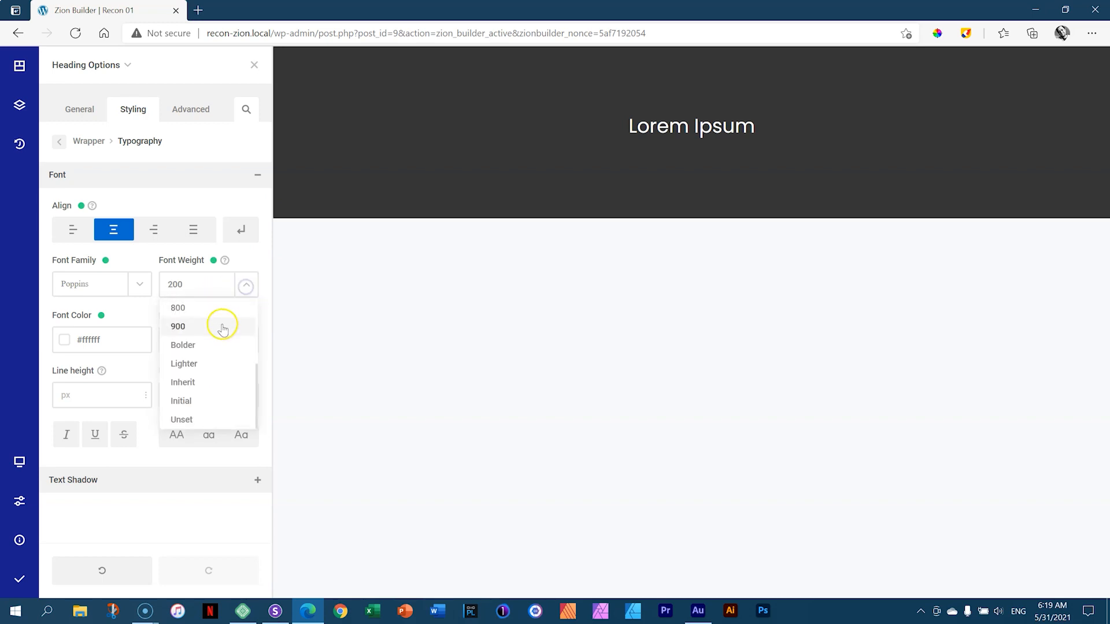
{"action": "left_click", "coordinate": [212, 344]}
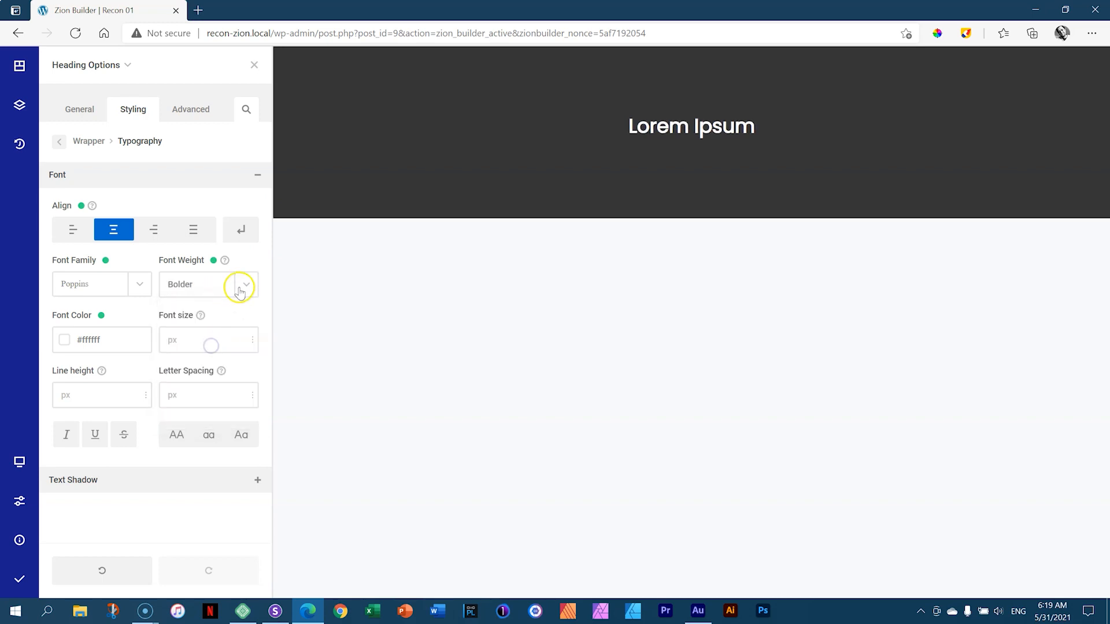
{"action": "left_click", "coordinate": [213, 262]}
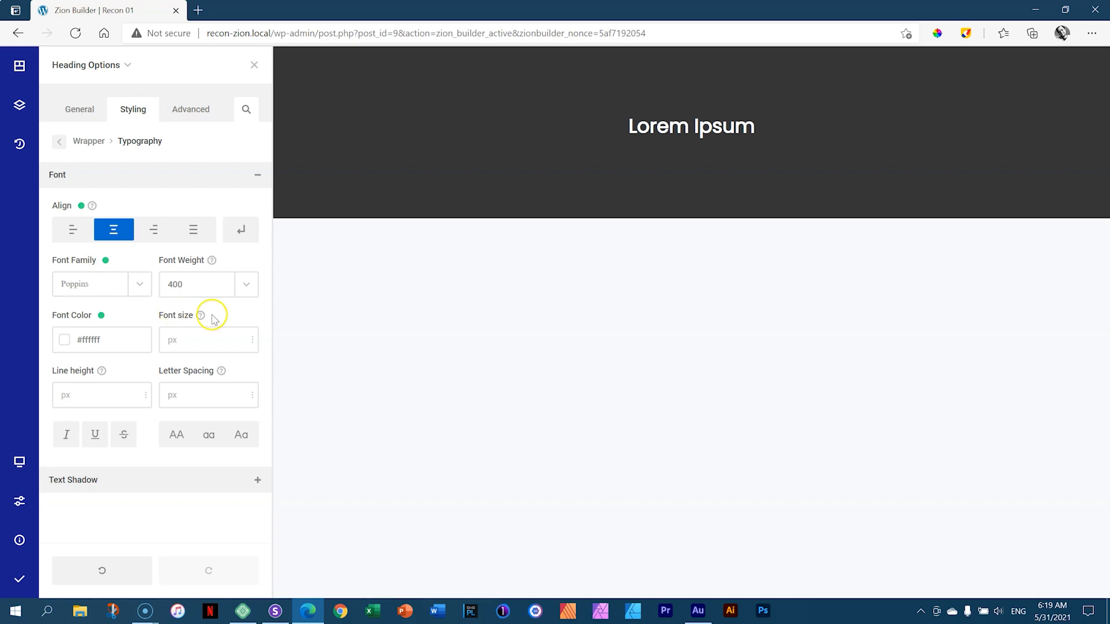
- Save and publish the page, and open the Google Fonts settings in the Zion Builder dashboard, closing the builder's browser tab
{"action": "left_click", "coordinate": [17, 583]}
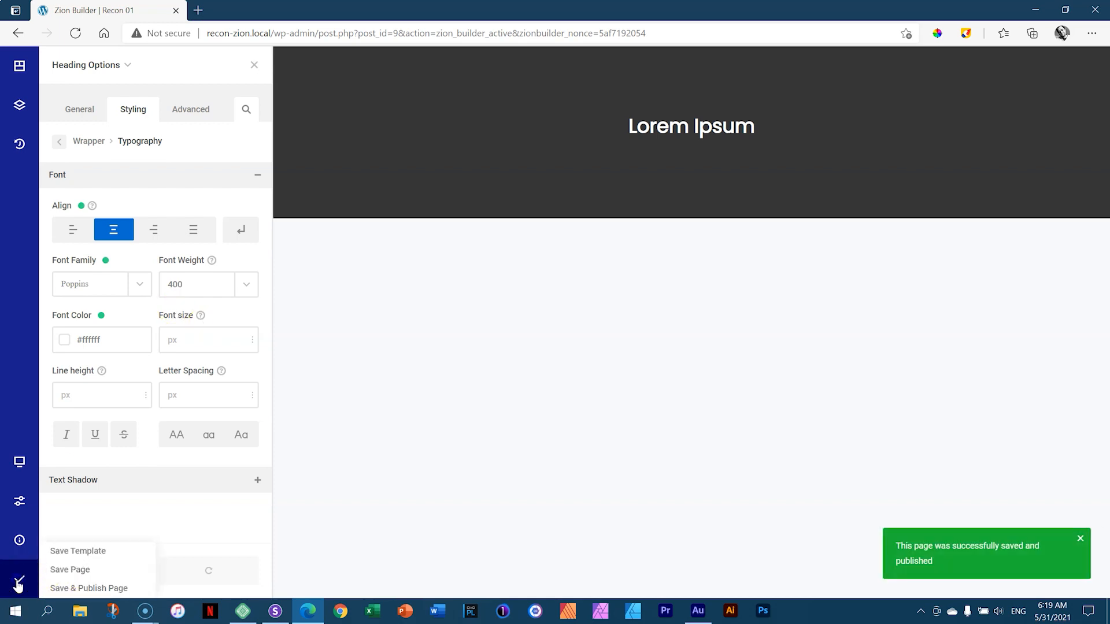
{"action": "mouse_move", "coordinate": [19, 539]}
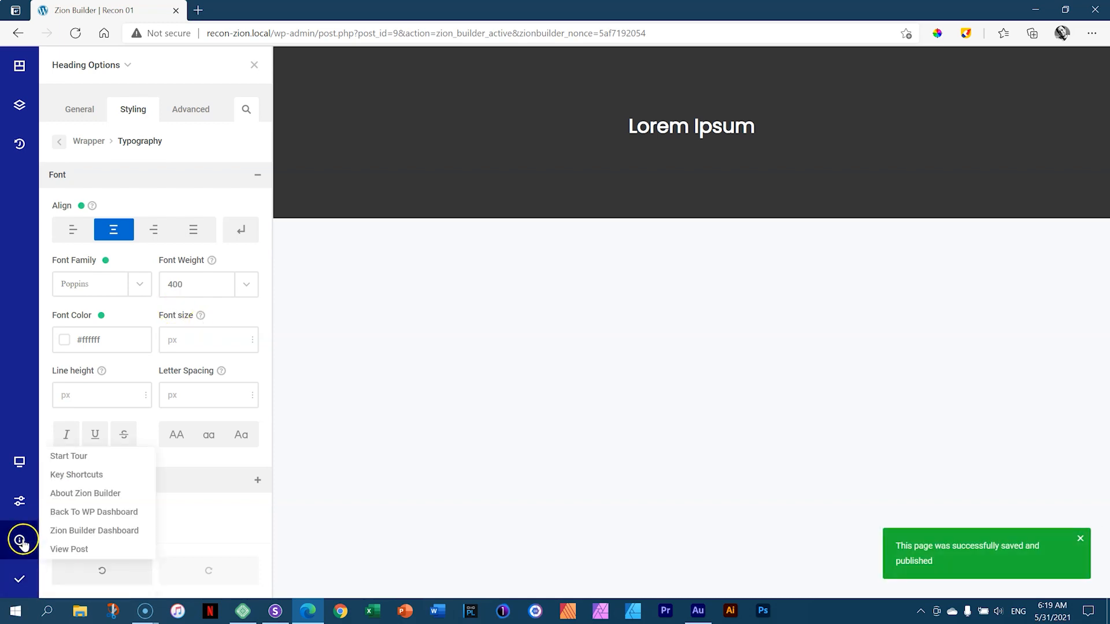
{"action": "left_click", "coordinate": [71, 531]}
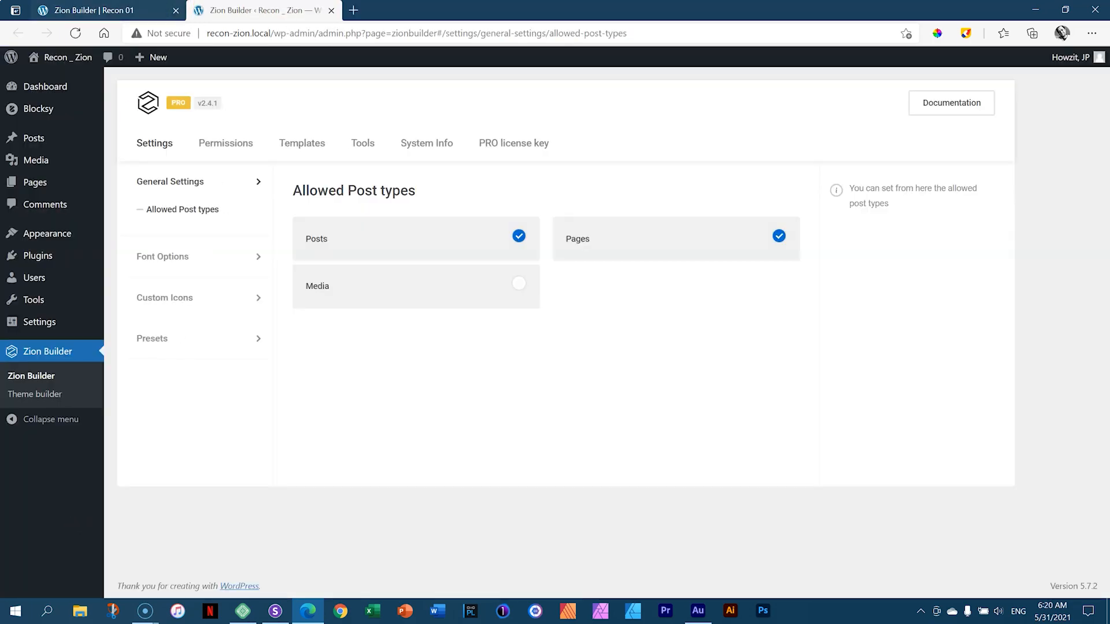
{"action": "left_click", "coordinate": [161, 13]}
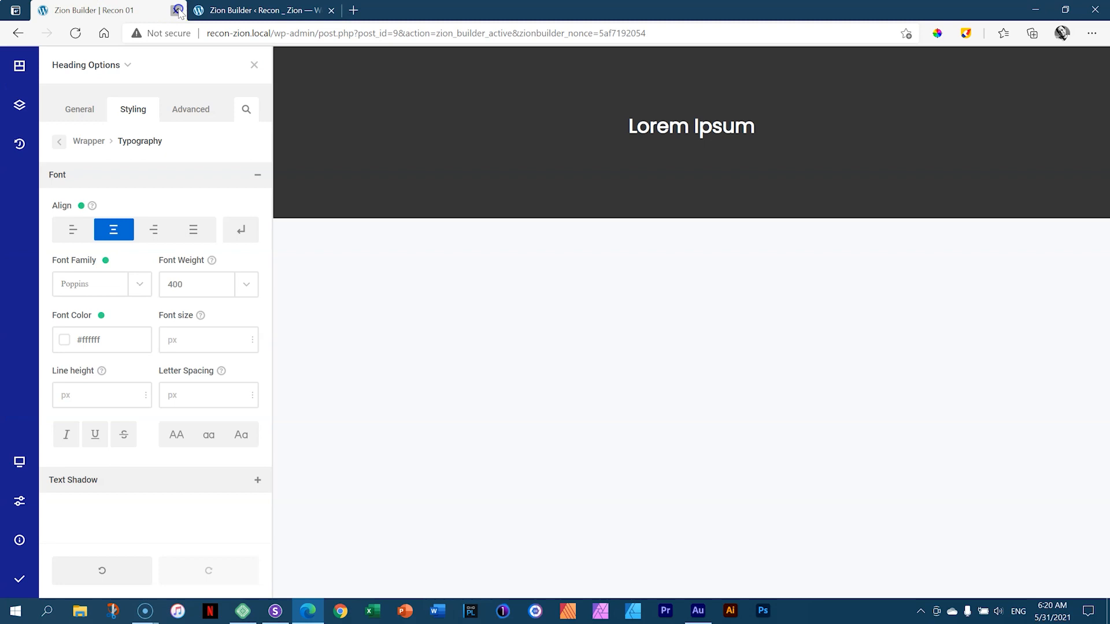
{"action": "left_click", "coordinate": [176, 10]}
{"action": "left_click", "coordinate": [153, 262]}
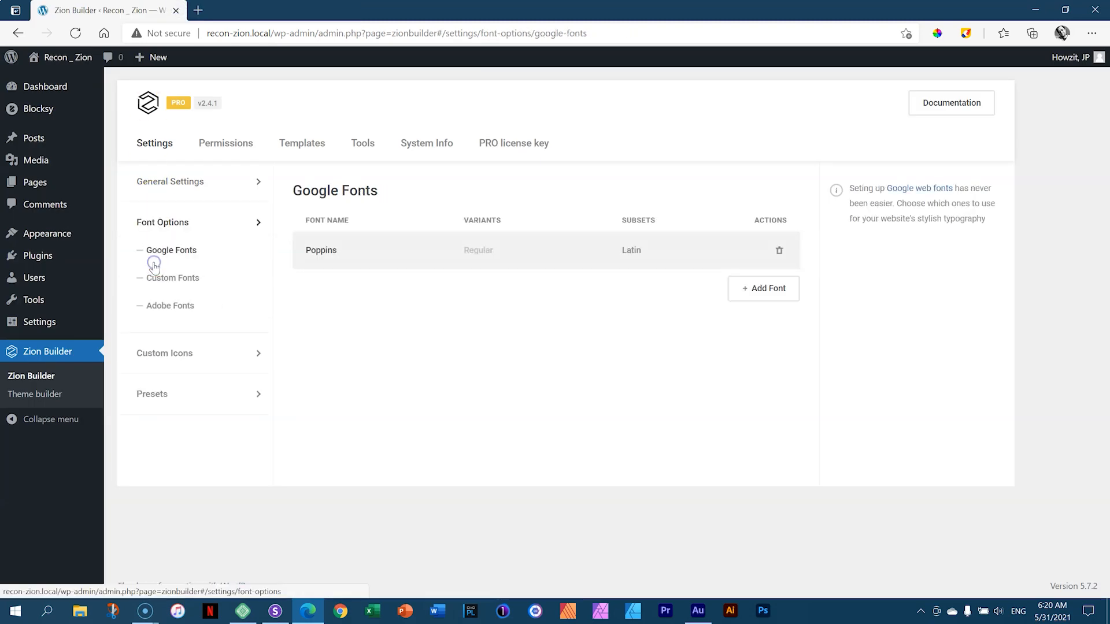
- Enable the 200, 300, 500, 600, 700, 800 and 900 variants of the Google font Poppins
{"action": "left_click", "coordinate": [480, 252]}
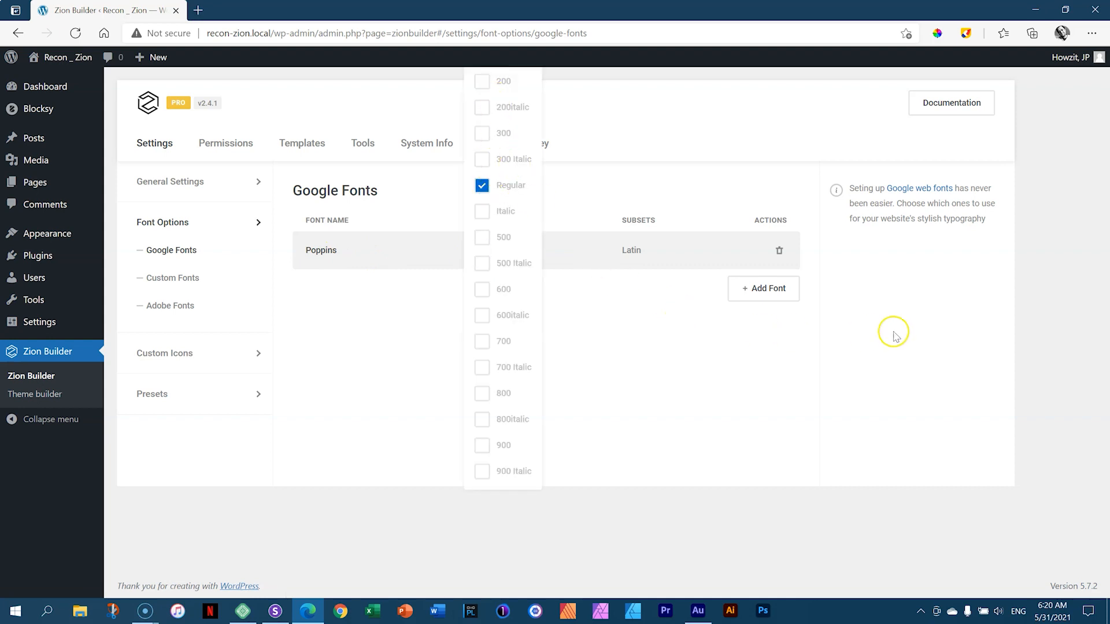
{"action": "left_click", "coordinate": [481, 82]}
{"action": "left_click", "coordinate": [481, 134]}
{"action": "left_click", "coordinate": [482, 238]}
{"action": "left_click", "coordinate": [482, 289]}
{"action": "left_click", "coordinate": [481, 341]}
{"action": "left_click", "coordinate": [476, 396]}
{"action": "left_click", "coordinate": [481, 446]}
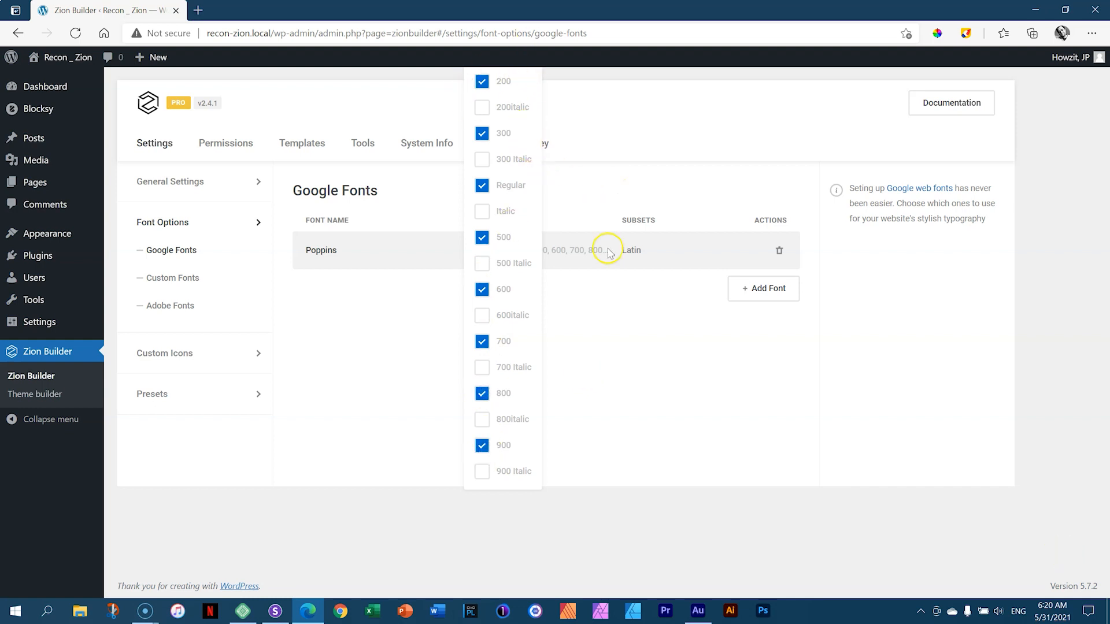
{"action": "left_click", "coordinate": [623, 314]}
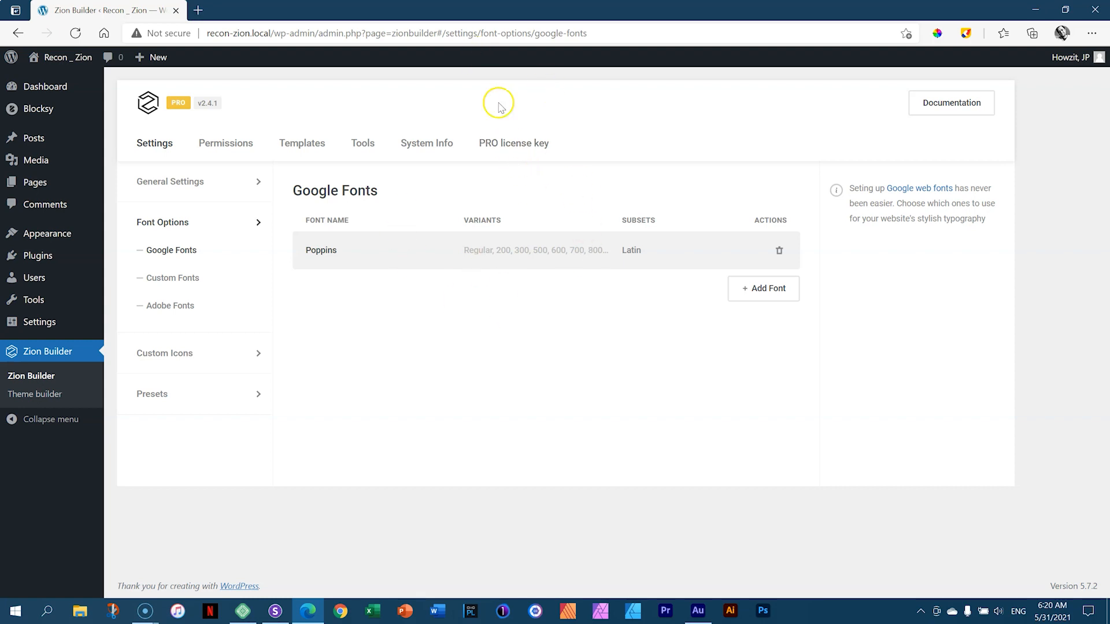
- Delete Poppins from the Google Fonts list and add ABeeZee, Abel and Abhaya Libre
{"action": "left_click", "coordinate": [779, 251]}
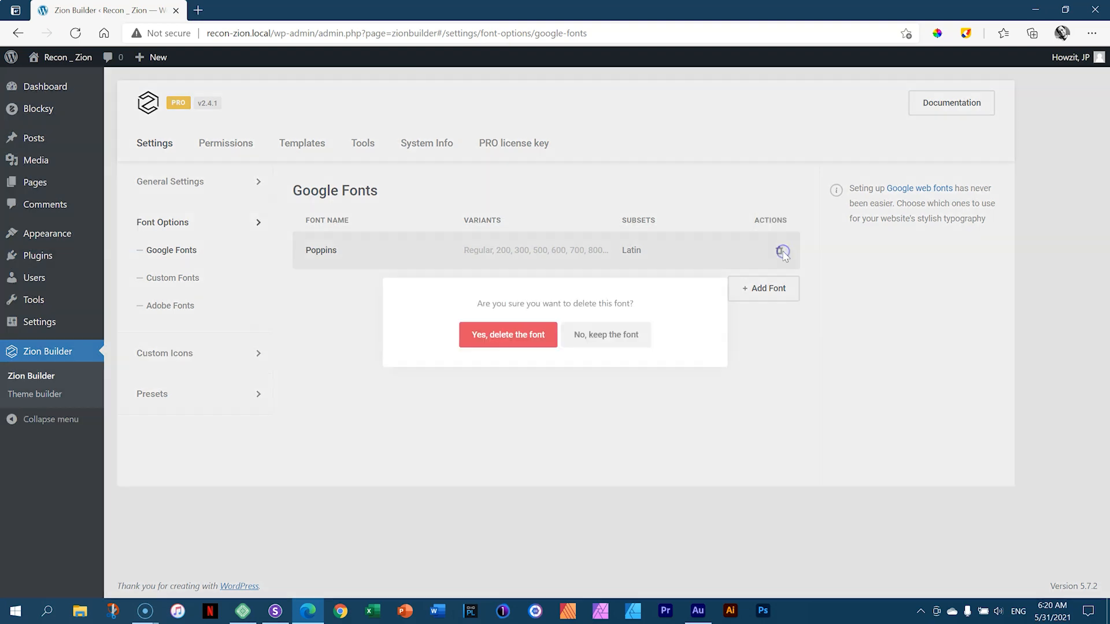
{"action": "left_click", "coordinate": [502, 340]}
{"action": "left_click", "coordinate": [742, 296]}
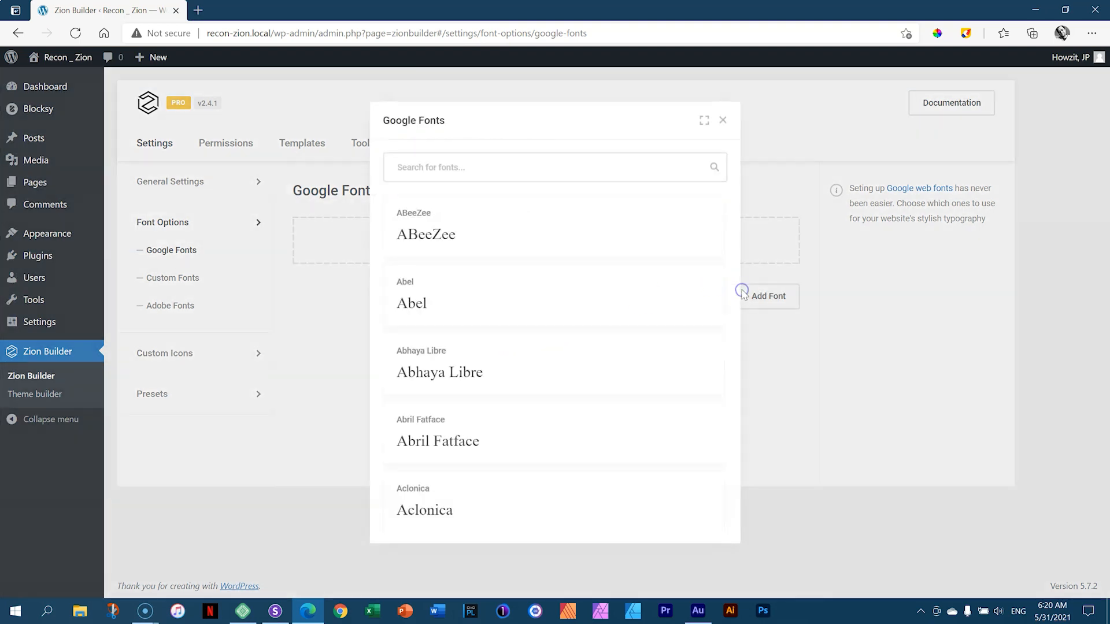
{"action": "left_click", "coordinate": [703, 218]}
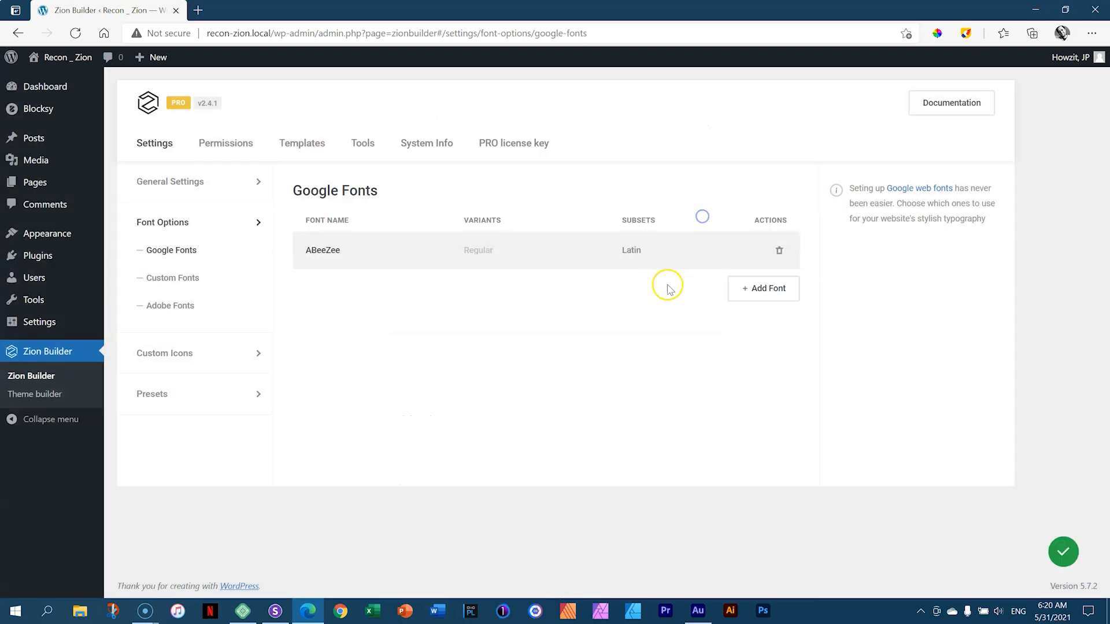
{"action": "left_click", "coordinate": [772, 288]}
{"action": "left_click", "coordinate": [704, 286]}
{"action": "left_click", "coordinate": [781, 329]}
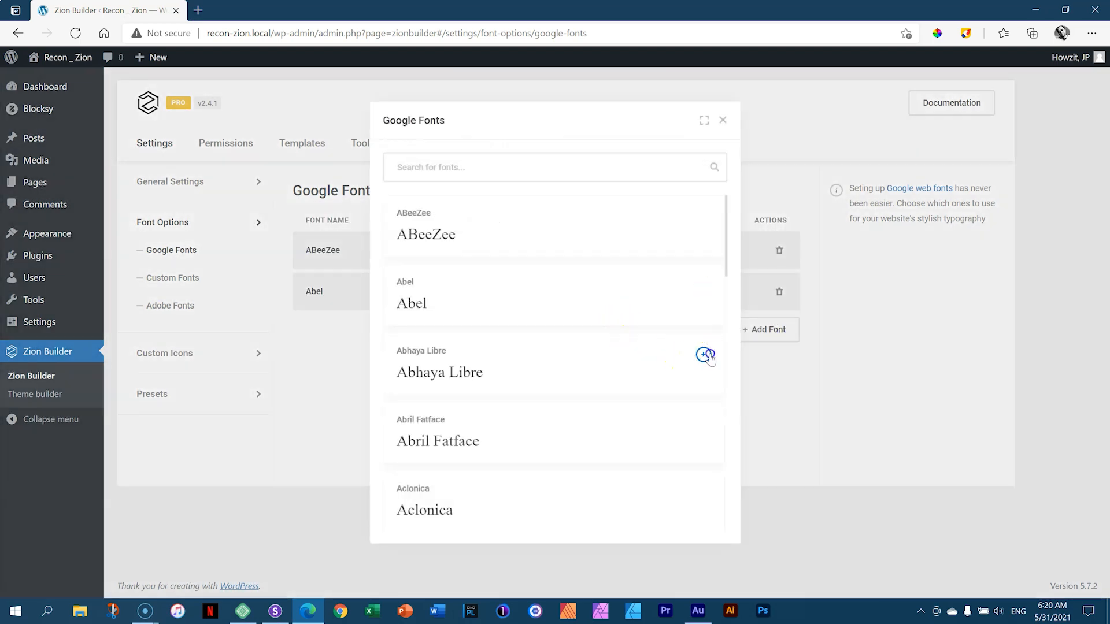
{"action": "left_click", "coordinate": [703, 354]}
- Search the Google Fonts for "popp" and add Poppins to the list again
{"action": "left_click", "coordinate": [768, 371]}
{"action": "left_click", "coordinate": [498, 163]}
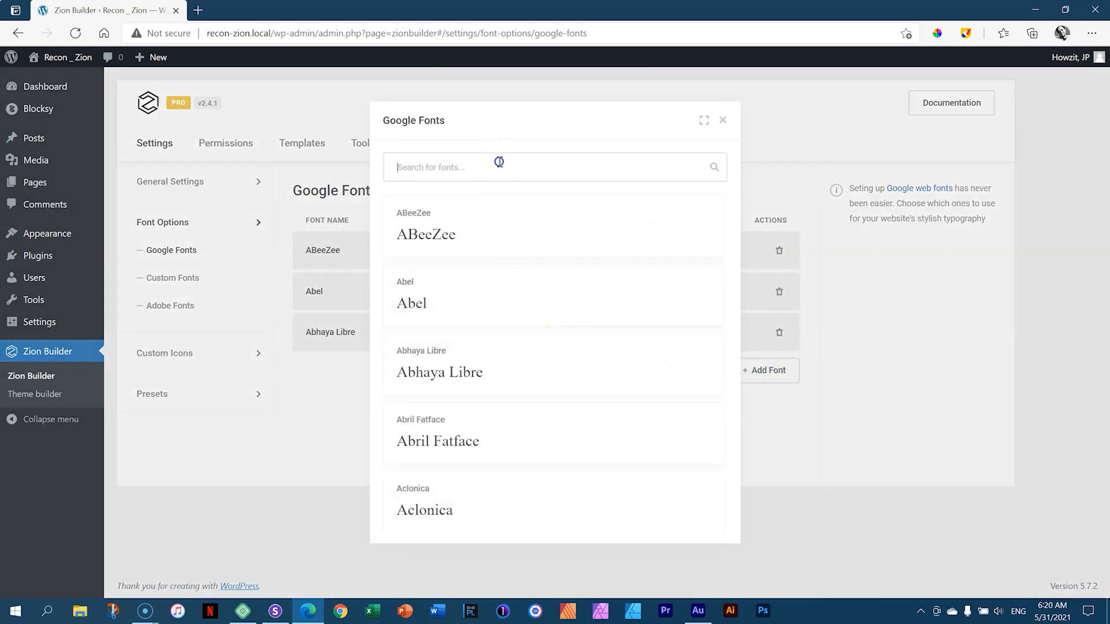
{"action": "type", "text": "popp"}
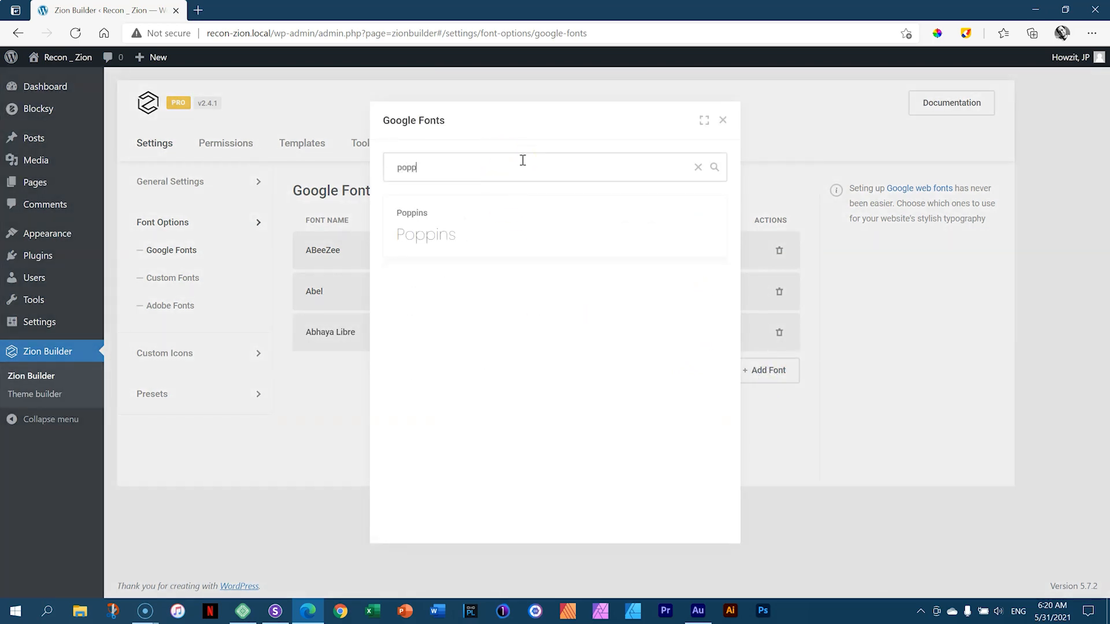
{"action": "left_click", "coordinate": [705, 217]}
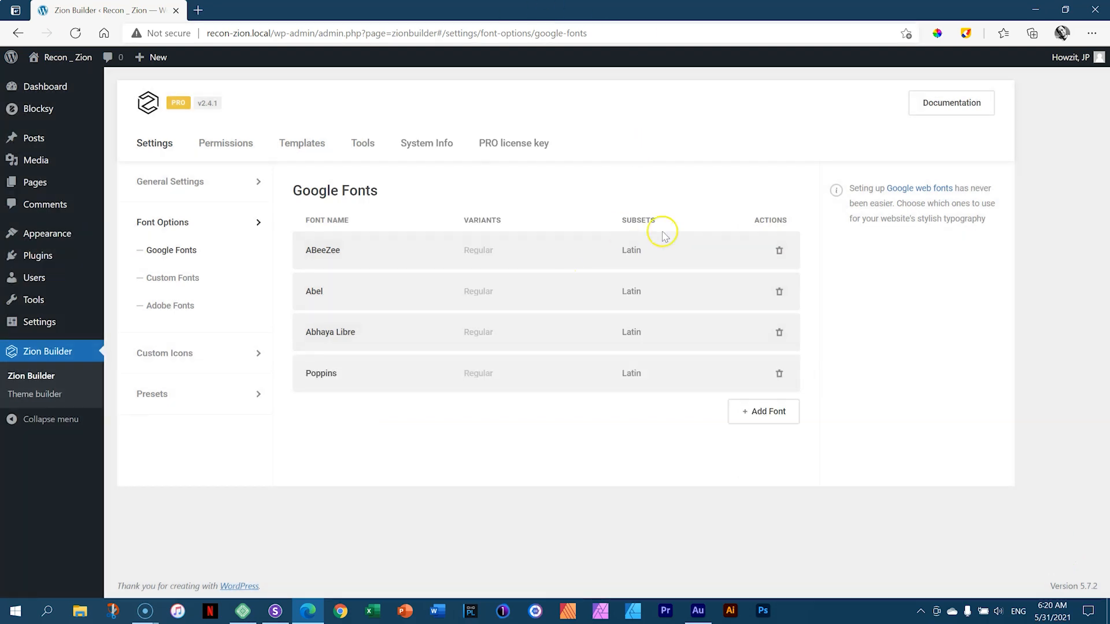
- Enable the 100, 200, 300, 500, 600, 700, 800 and 900 variants of Poppins alongside Regular
{"action": "left_click", "coordinate": [478, 373]}
{"action": "left_click", "coordinate": [482, 152]}
{"action": "left_click", "coordinate": [482, 204]}
{"action": "left_click", "coordinate": [487, 258]}
{"action": "left_click", "coordinate": [482, 360]}
{"action": "left_click", "coordinate": [482, 412]}
{"action": "left_click", "coordinate": [483, 460]}
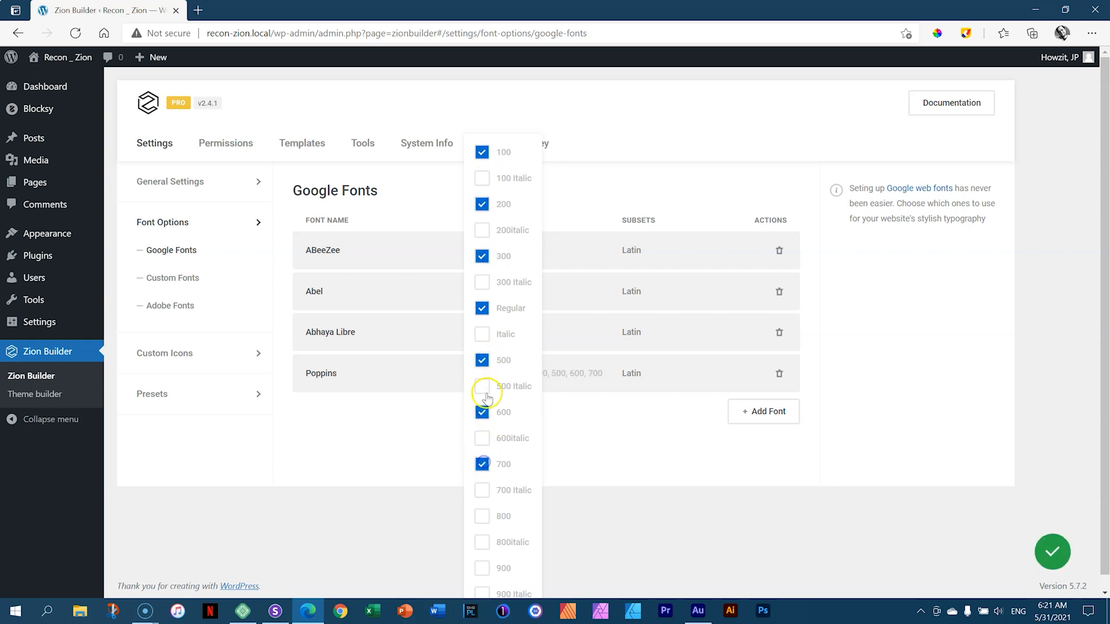
{"action": "left_click", "coordinate": [484, 516]}
{"action": "left_click", "coordinate": [482, 568]}
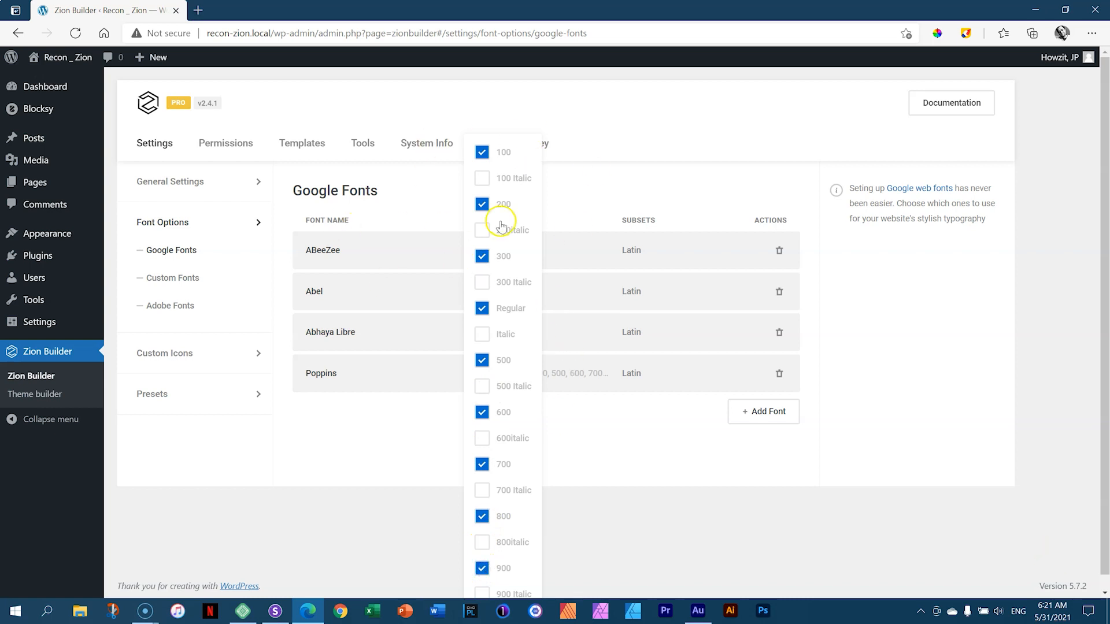
{"action": "left_click", "coordinate": [632, 449]}
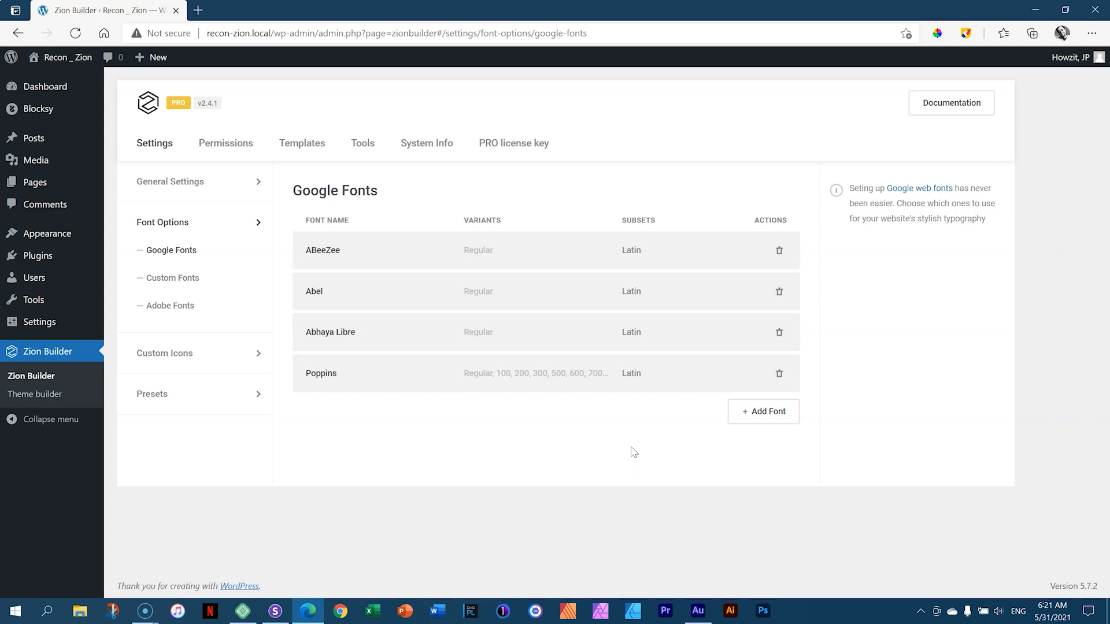
- Reopen Recon 01 in Zion Builder from the WordPress Pages list and open the Lorem Ipsum heading's options
{"action": "left_click", "coordinate": [37, 182]}
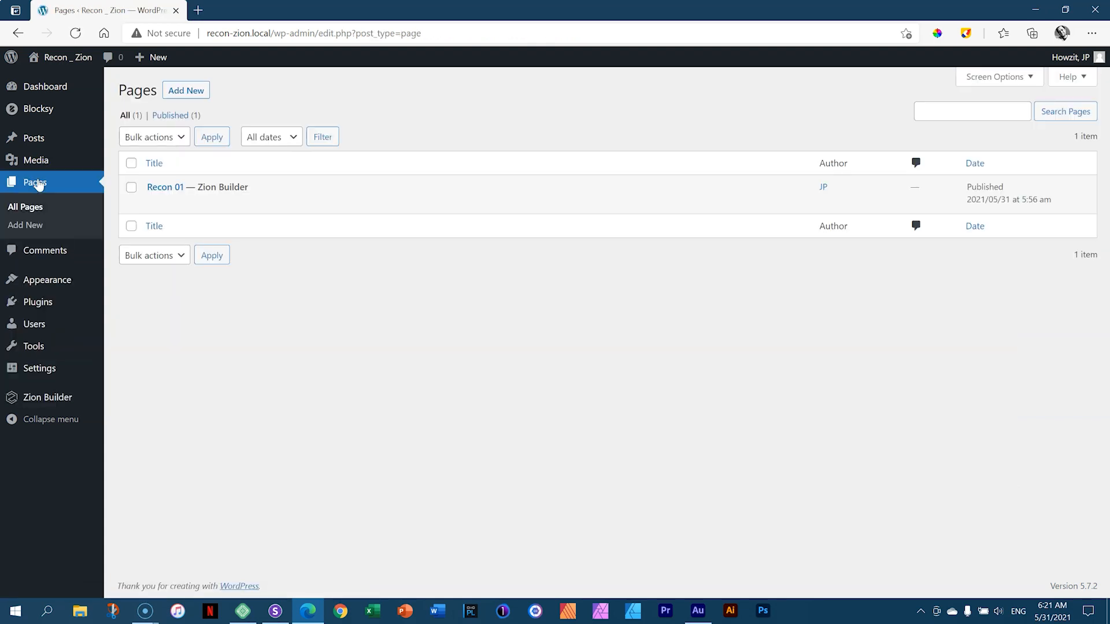
{"action": "left_click", "coordinate": [297, 202]}
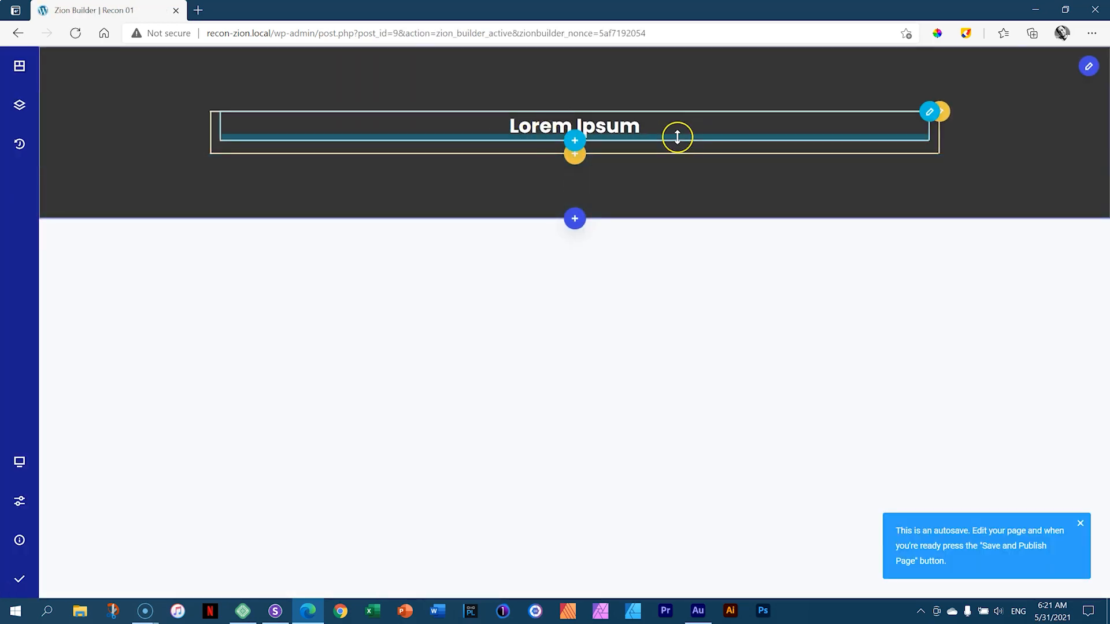
{"action": "left_click", "coordinate": [677, 137]}
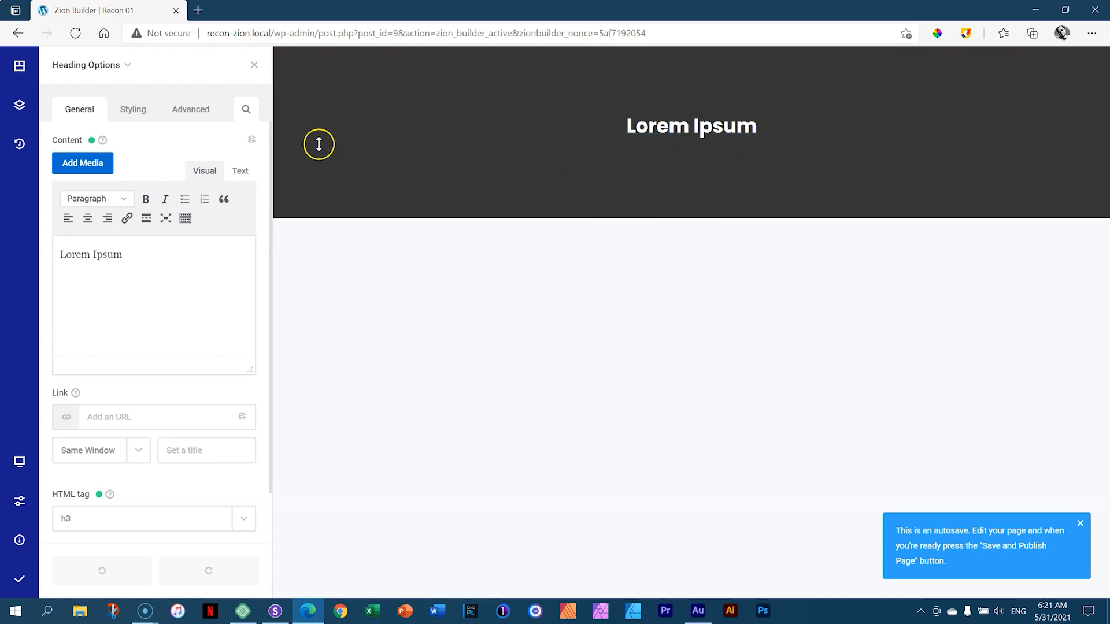
- Set the font weight to 600 in the heading Wrapper's Typography styling
{"action": "left_click", "coordinate": [132, 109]}
{"action": "left_click", "coordinate": [130, 169]}
{"action": "left_click", "coordinate": [125, 256]}
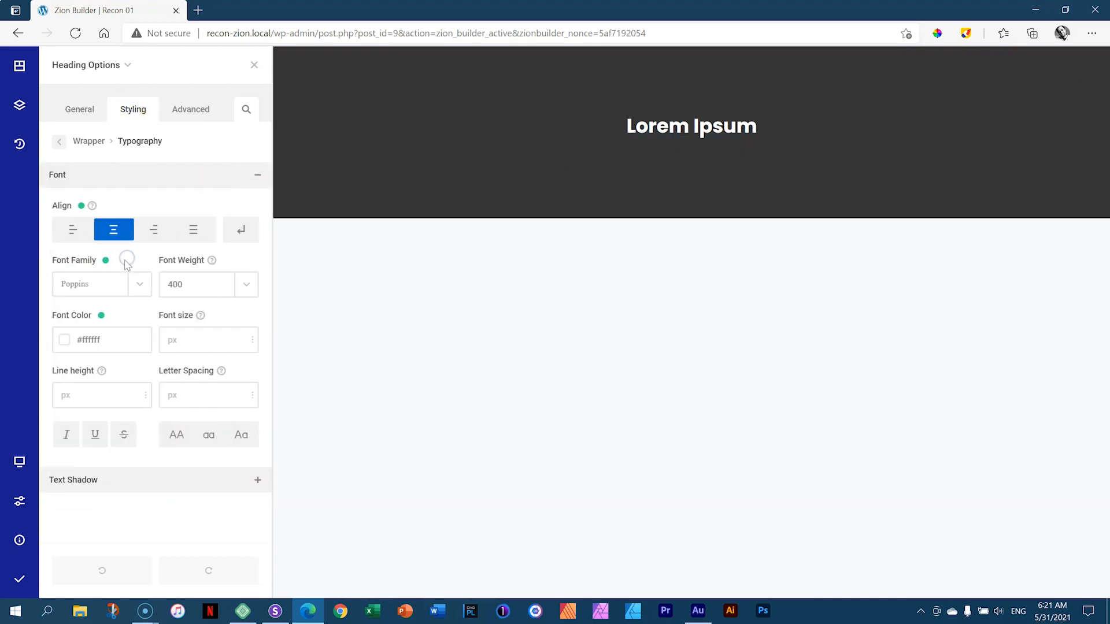
{"action": "left_click", "coordinate": [252, 284]}
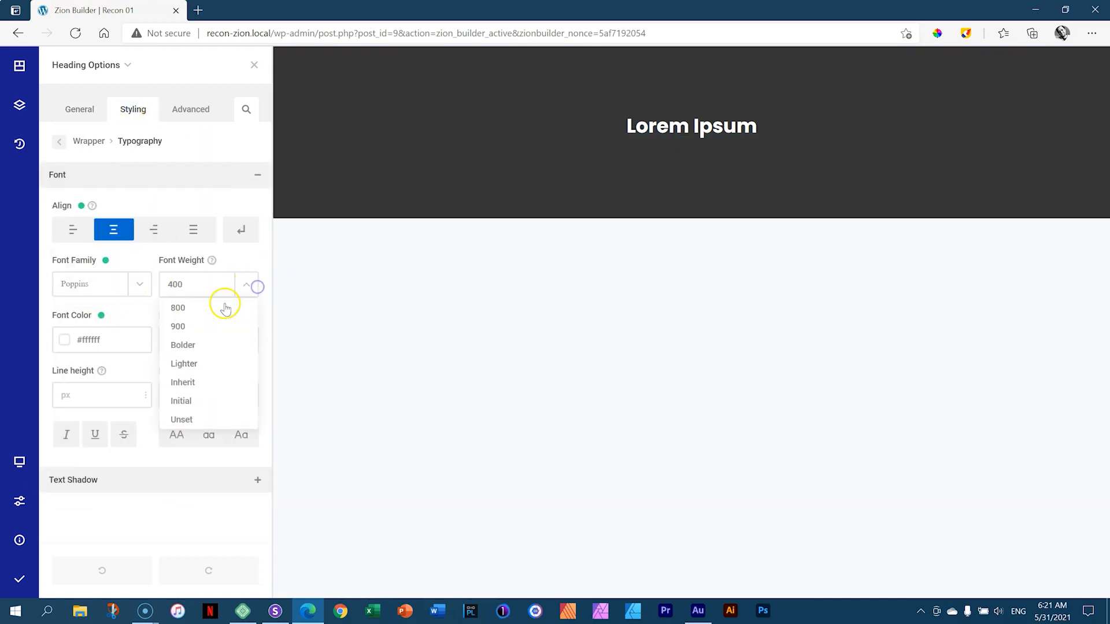
{"action": "scroll", "coordinate": [208, 342], "scroll_direction": "up", "scroll_amount": 2}
{"action": "left_click", "coordinate": [205, 345]}
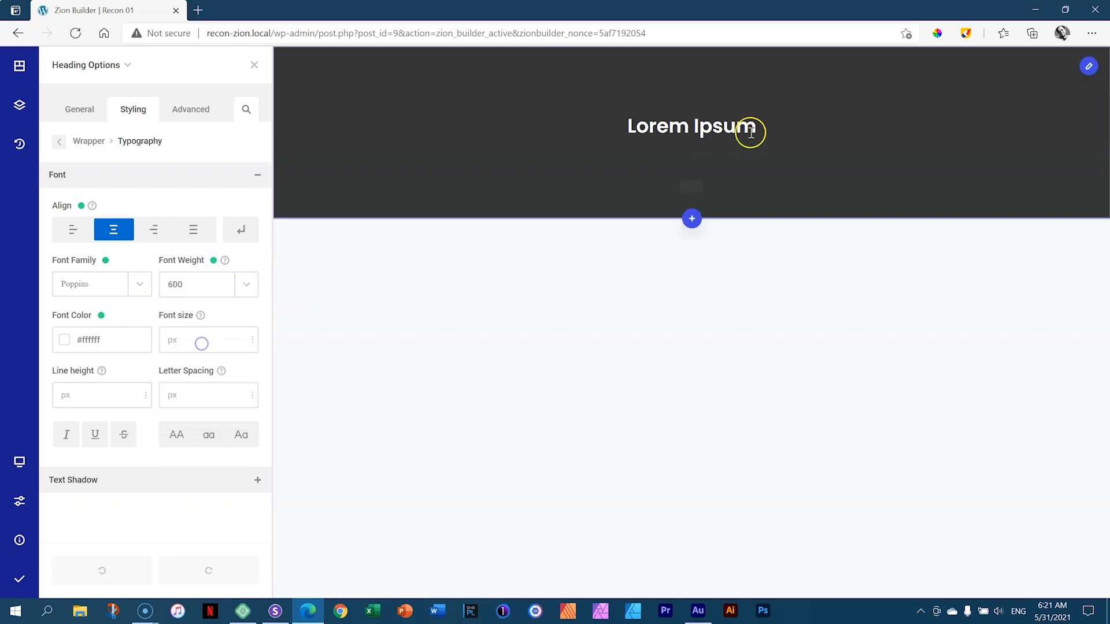
- Try font weights 300 and 900 on the Lorem Ipsum heading and return it to 600
{"action": "left_click", "coordinate": [247, 284]}
{"action": "scroll", "coordinate": [190, 338], "scroll_direction": "up", "scroll_amount": 5}
{"action": "left_click", "coordinate": [193, 320]}
{"action": "left_click", "coordinate": [243, 283]}
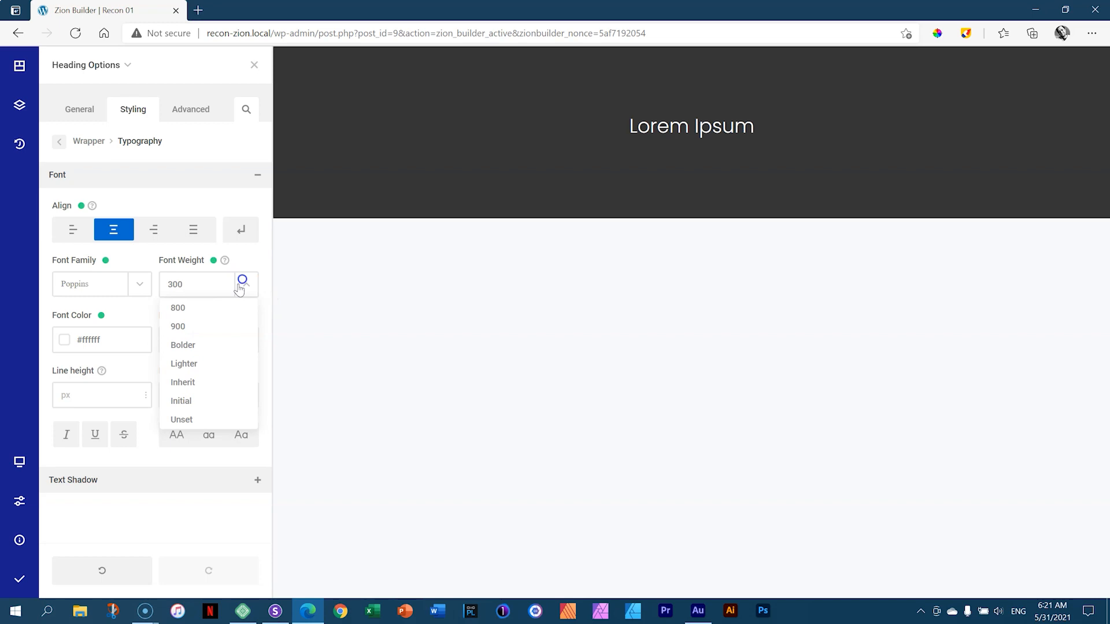
{"action": "left_click", "coordinate": [184, 326]}
{"action": "left_click", "coordinate": [247, 284]}
{"action": "scroll", "coordinate": [191, 346], "scroll_direction": "up", "scroll_amount": 2}
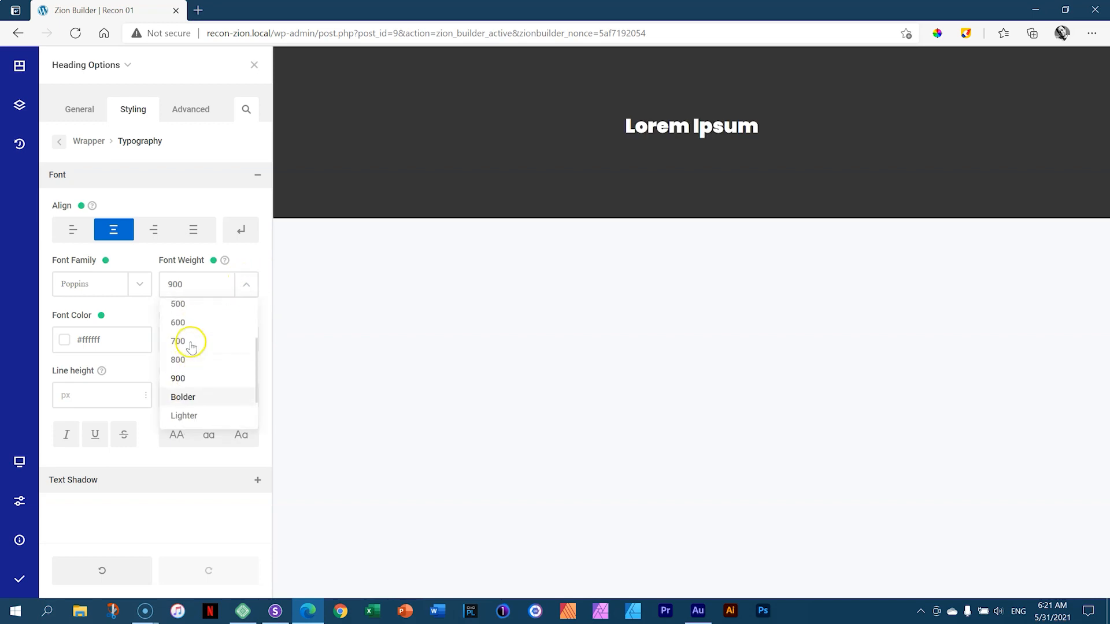
{"action": "left_click", "coordinate": [178, 323]}
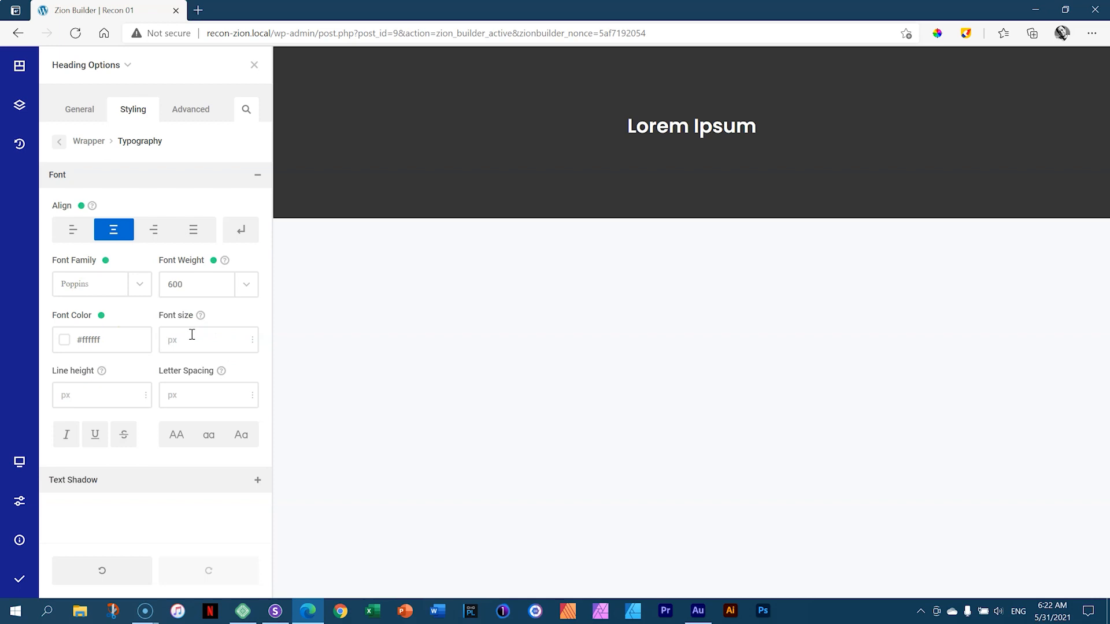
- Set the Lorem Ipsum heading's font size to 20 px and its line height to 1 em
{"action": "left_click", "coordinate": [192, 334]}
{"action": "type", "text": "20"}
{"action": "left_click", "coordinate": [217, 340]}
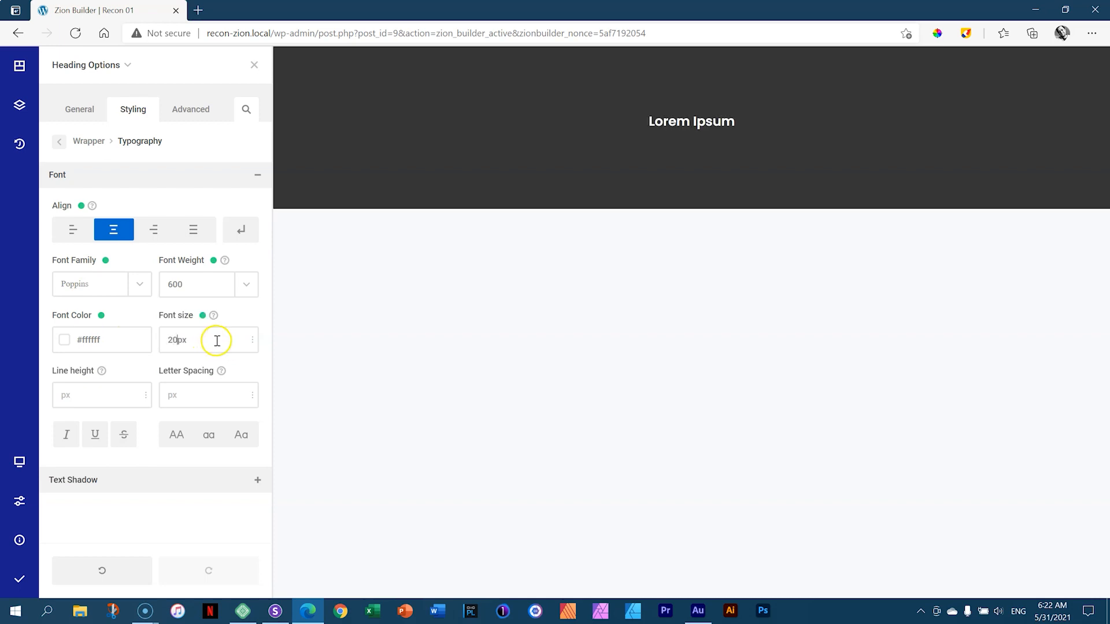
{"action": "mouse_move", "coordinate": [216, 341]}
{"action": "left_mouse_down"}
{"action": "mouse_move", "coordinate": [216, 257]}
{"action": "mouse_move", "coordinate": [226, 409]}
{"action": "mouse_move", "coordinate": [213, 322]}
{"action": "mouse_move", "coordinate": [215, 343]}
{"action": "left_mouse_up"}
{"action": "left_click", "coordinate": [144, 397]}
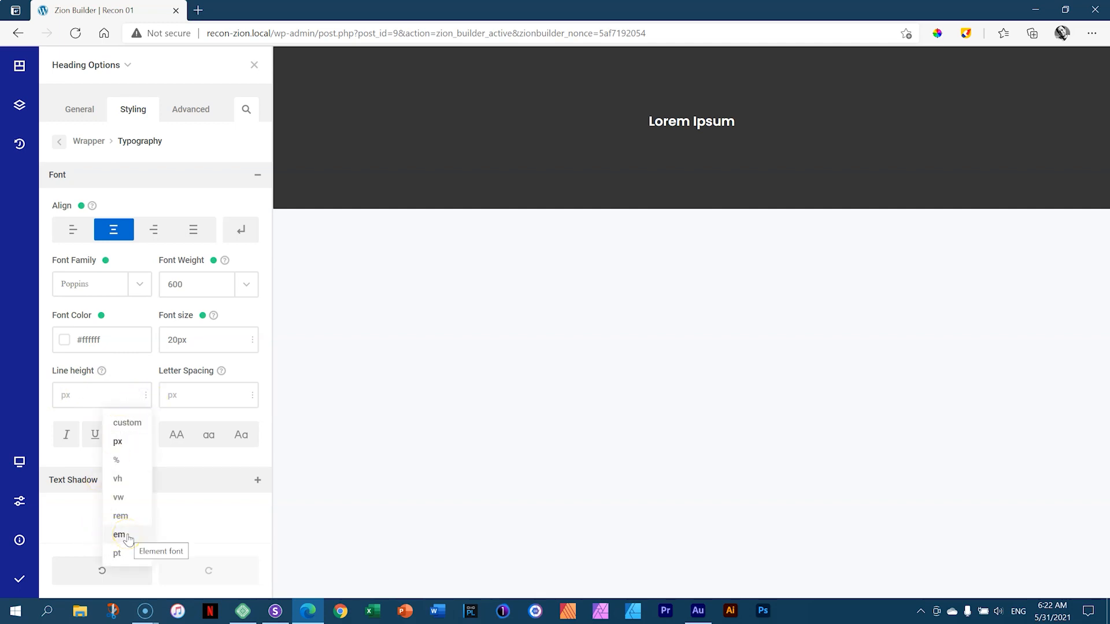
{"action": "left_click", "coordinate": [122, 536]}
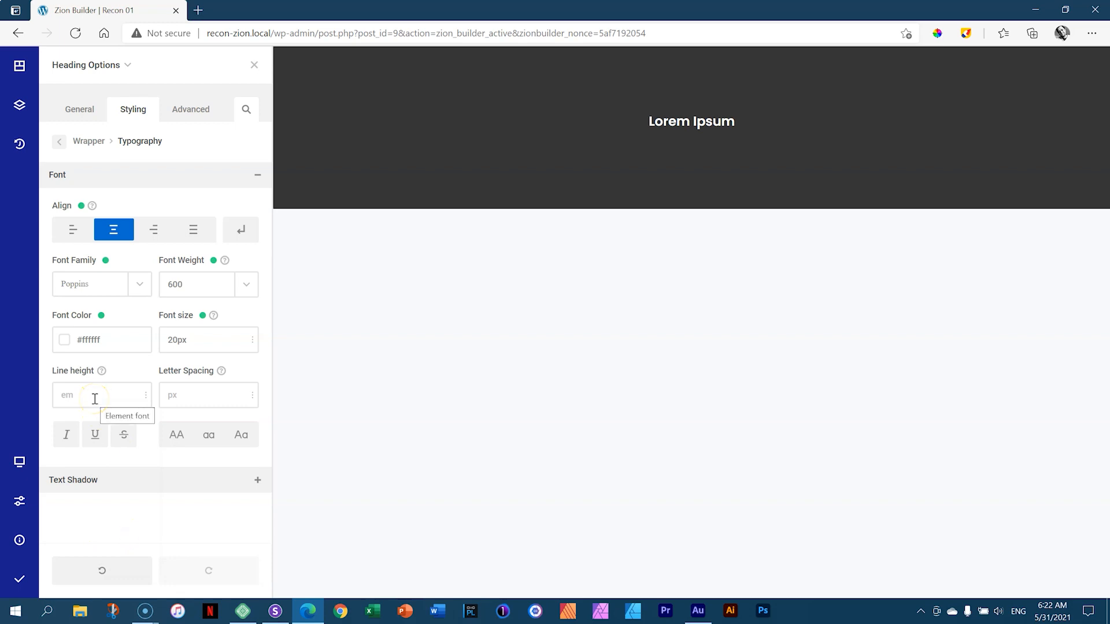
{"action": "type", "text": "1em"}
- Set the Lorem Ipsum heading's letter spacing to 1 px and make its text uppercase
{"action": "left_click", "coordinate": [185, 397]}
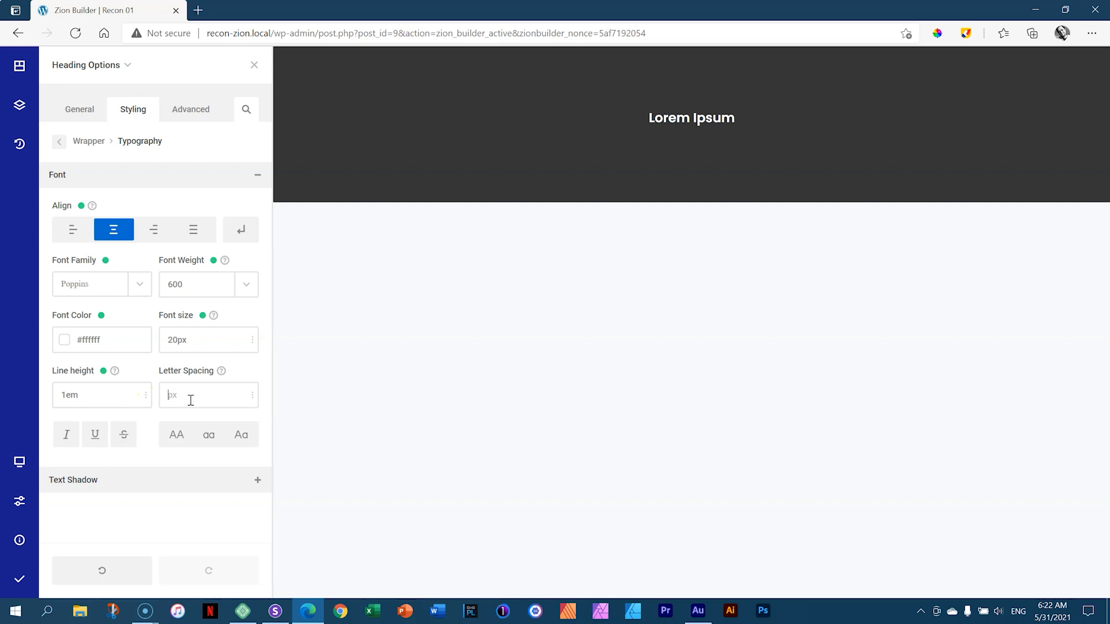
{"action": "type", "text": "1"}
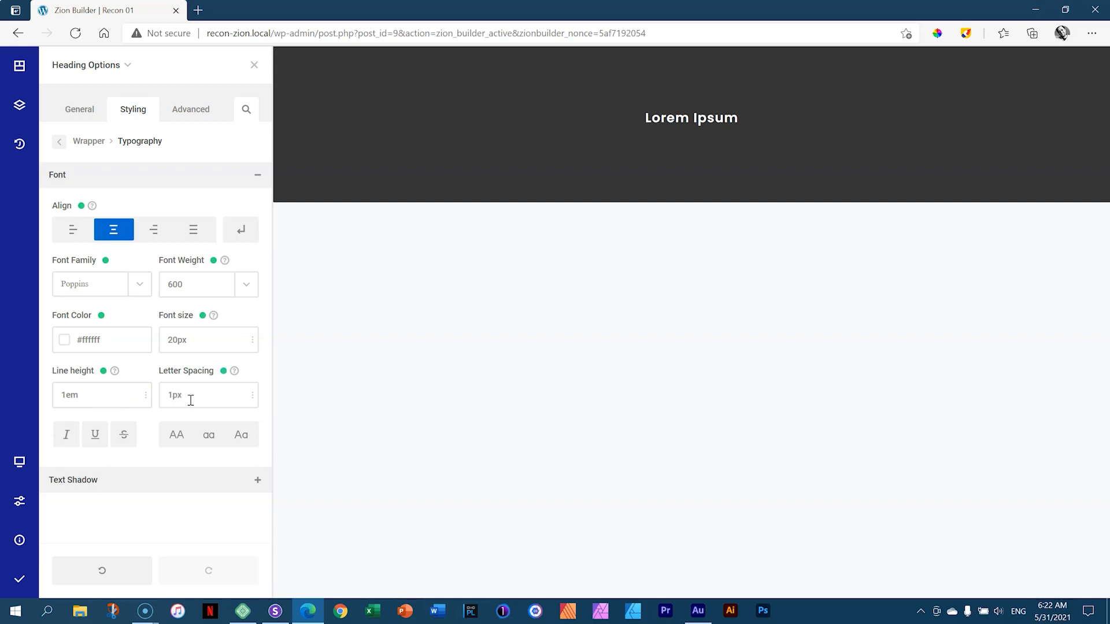
{"action": "left_click", "coordinate": [176, 440]}
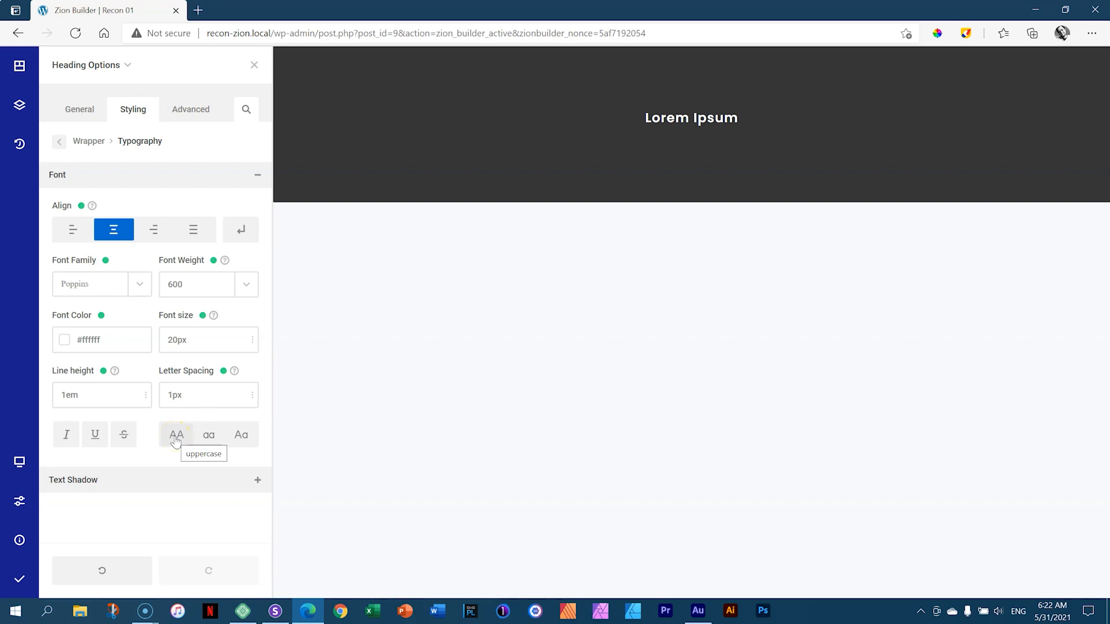
{"action": "left_click", "coordinate": [176, 440]}
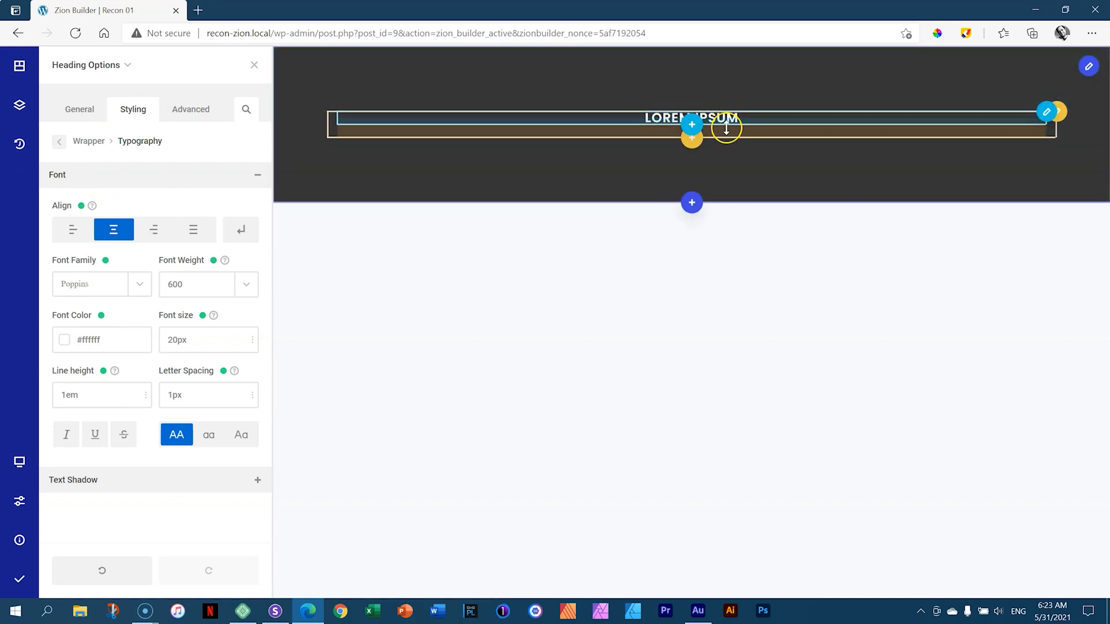
{"action": "left_click", "coordinate": [692, 125]}
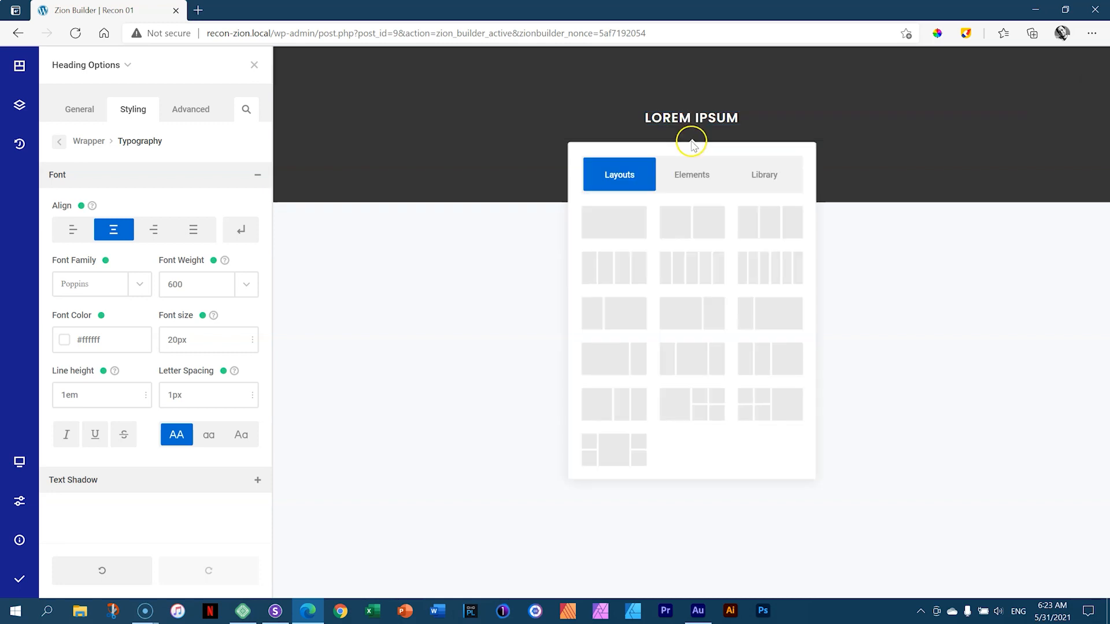
{"action": "left_click", "coordinate": [688, 176]}
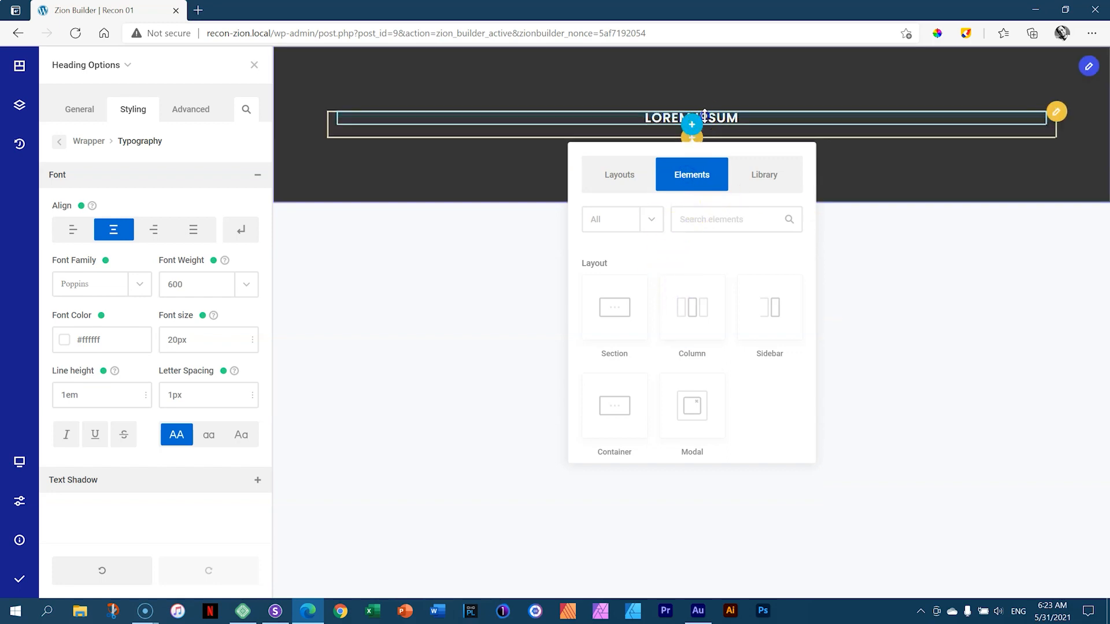
{"action": "left_click", "coordinate": [733, 162]}
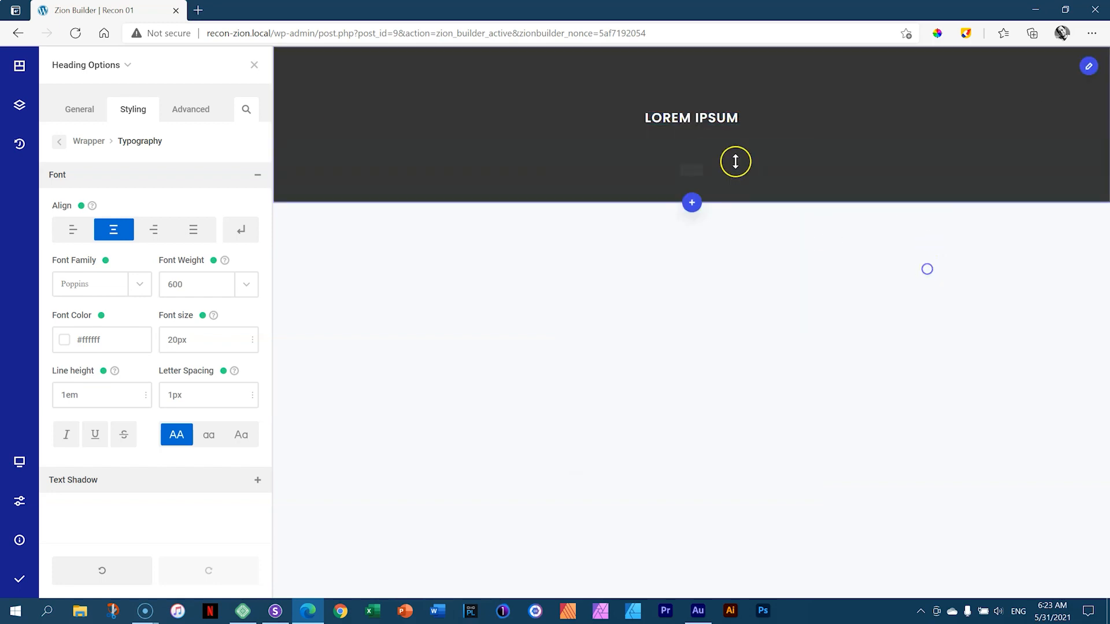
- Duplicate the Lorem Ipsum heading and open the lower copy's content for editing
{"action": "right_click", "coordinate": [726, 113]}
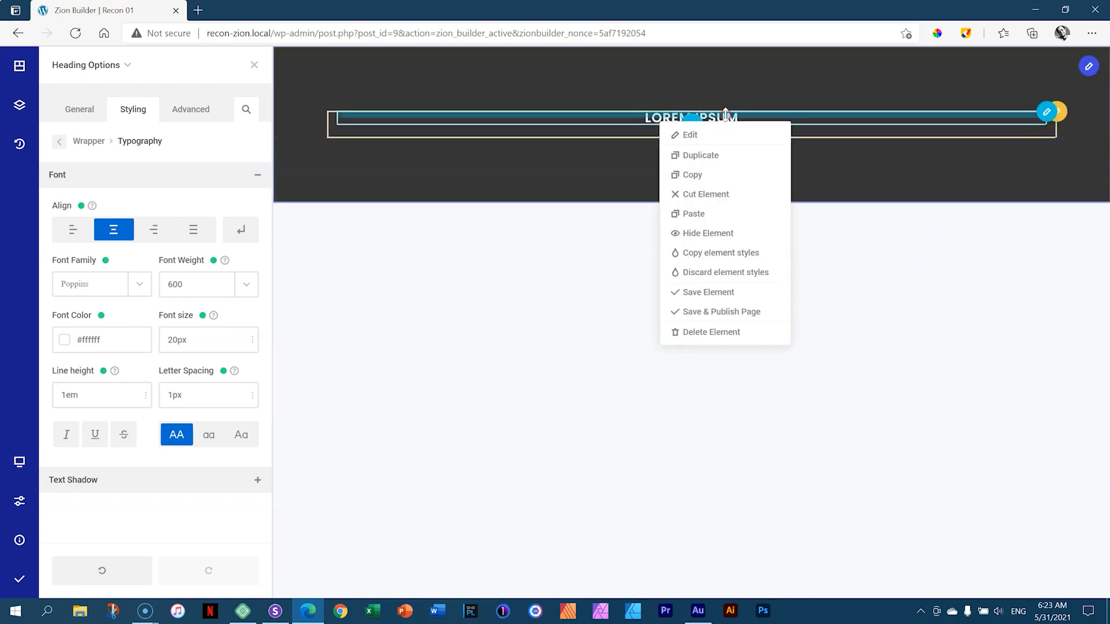
{"action": "left_click", "coordinate": [718, 156]}
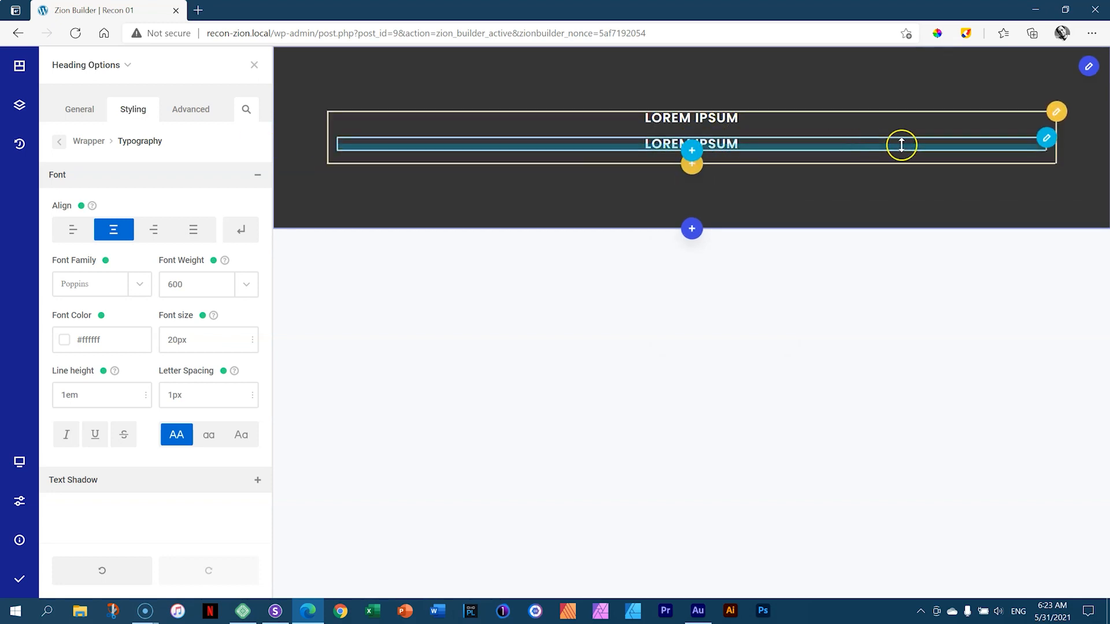
{"action": "mouse_move", "coordinate": [1046, 138]}
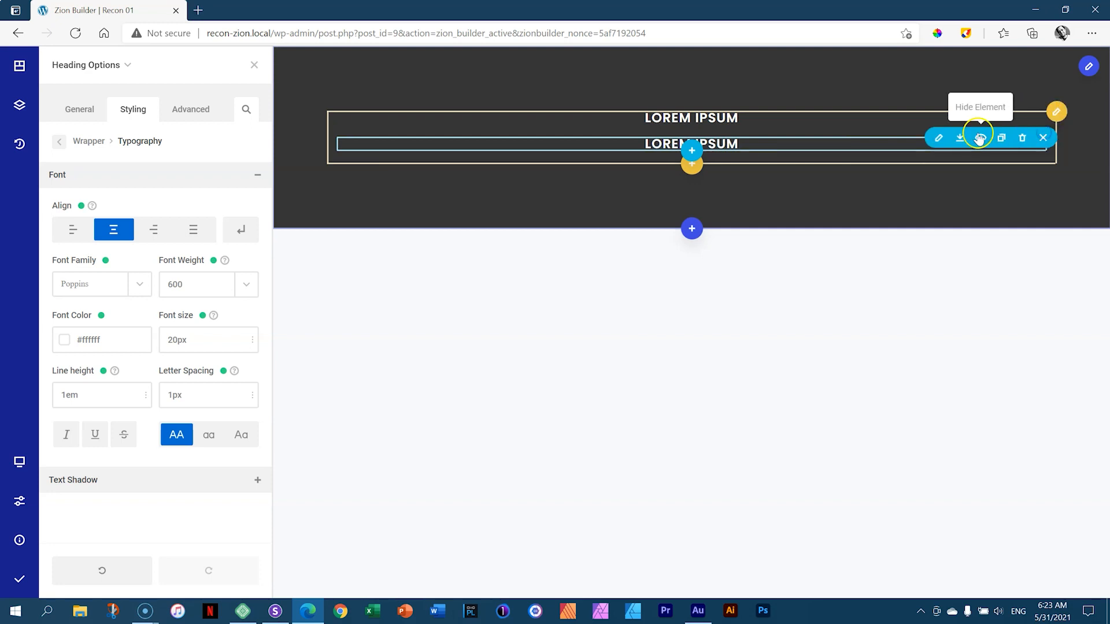
{"action": "left_click", "coordinate": [941, 139]}
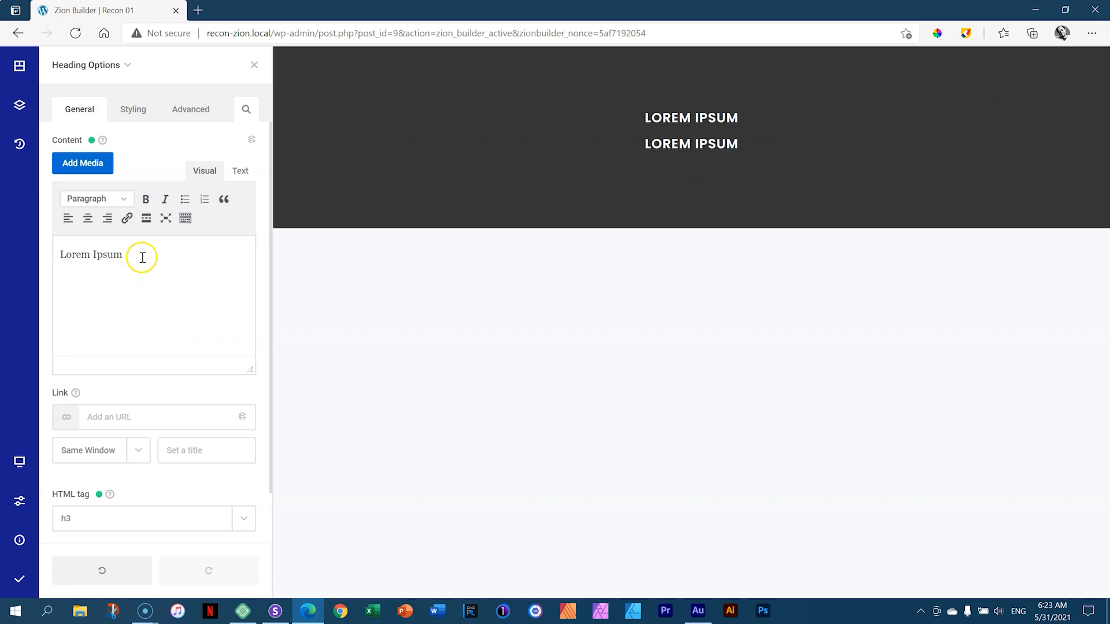
{"action": "left_click_drag", "start_coordinate": [141, 255], "coordinate": [61, 255]}
{"action": "left_click", "coordinate": [154, 278]}
- Generate 5 paragraphs of placeholder text at loremipsum.io in a new browser tab and copy "nunc sed augue lacus viverra vitae"
{"action": "left_click", "coordinate": [199, 10]}
{"action": "type", "text": ";"}
{"action": "key", "text": "BackSpace"}
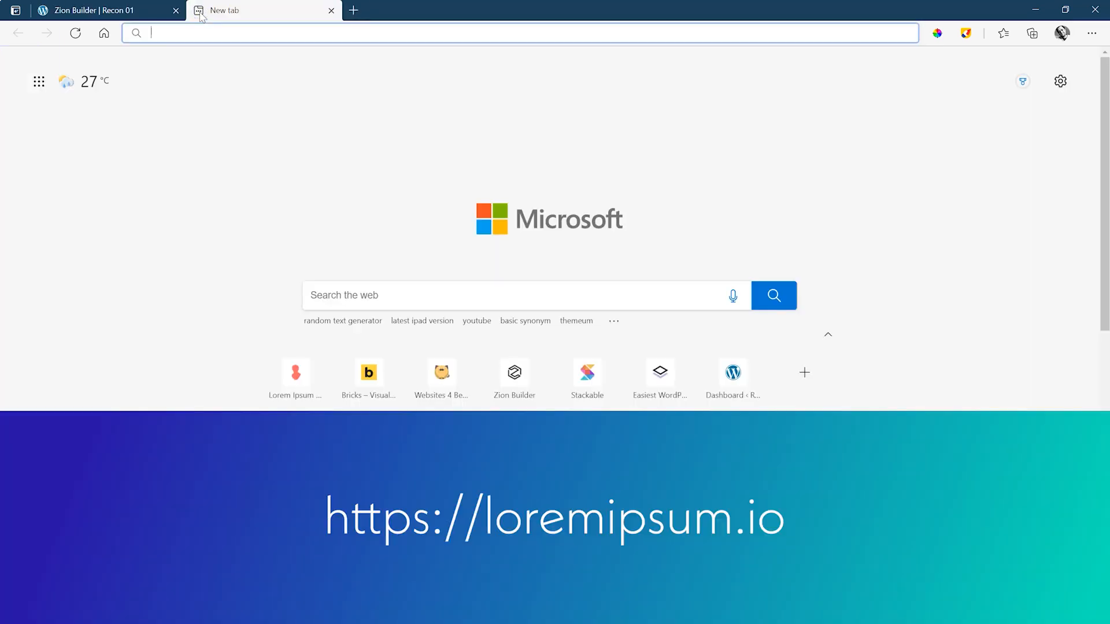
{"action": "type", "text": "lore"}
{"action": "key", "text": "Return"}
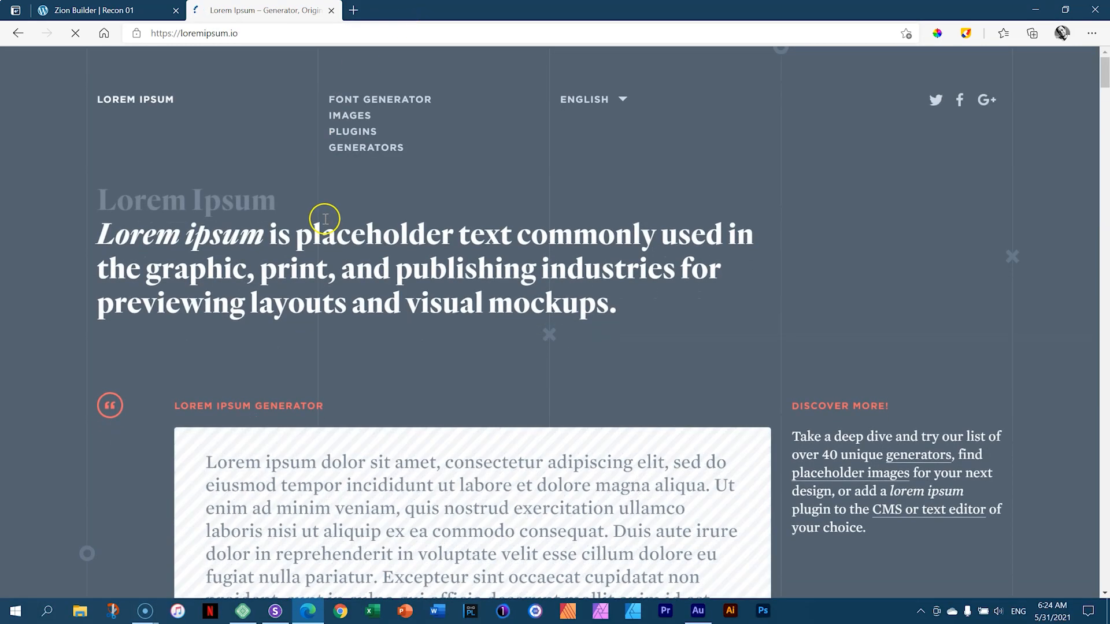
{"action": "scroll", "coordinate": [324, 220], "scroll_direction": "down", "scroll_amount": 4}
{"action": "left_click", "coordinate": [427, 473]}
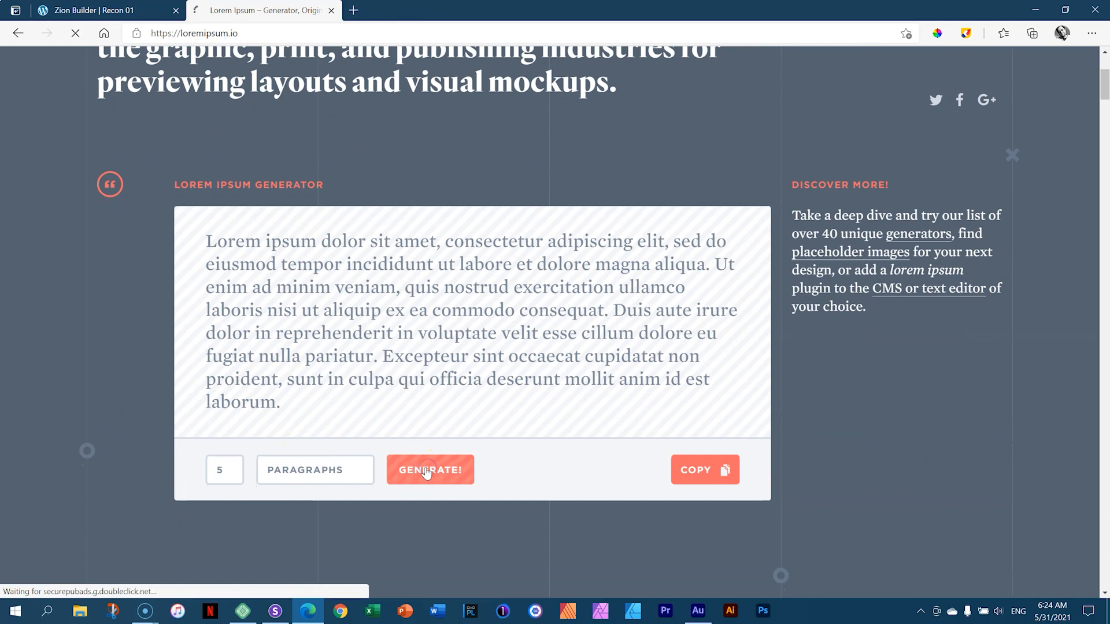
{"action": "scroll", "coordinate": [431, 384], "scroll_direction": "down", "scroll_amount": 15}
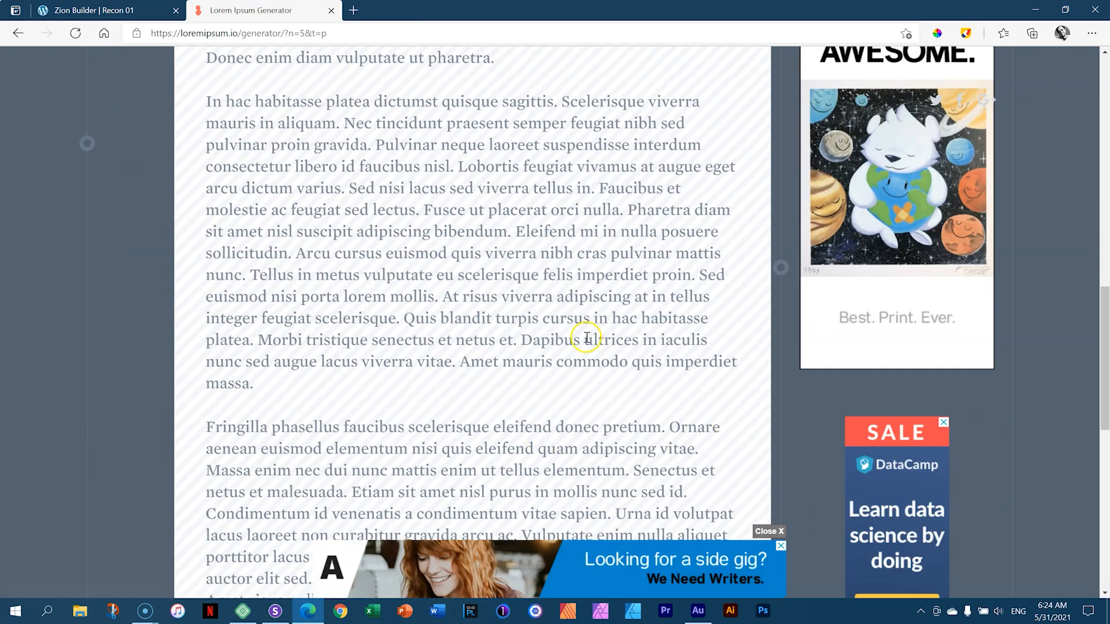
{"action": "left_click_drag", "start_coordinate": [208, 363], "coordinate": [452, 367]}
{"action": "key", "text": "ctrl+c"}
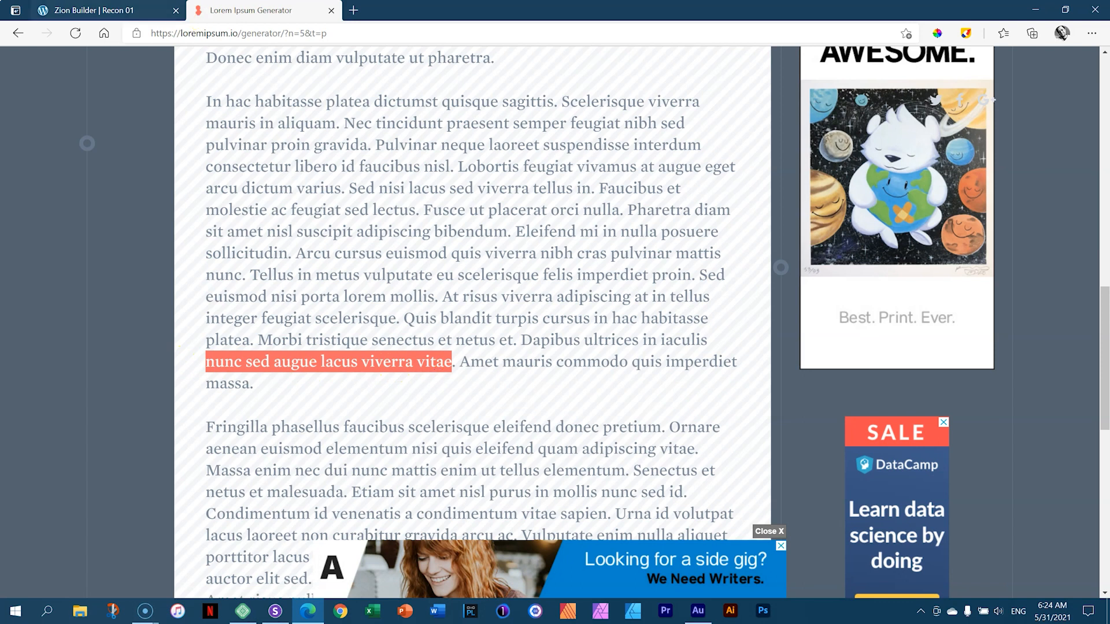
- Back in Zion Builder, replace the duplicated heading's text with "nunc sed augue lacus viverra vitae" and set its HTML tag to h2
{"action": "left_click", "coordinate": [104, 10]}
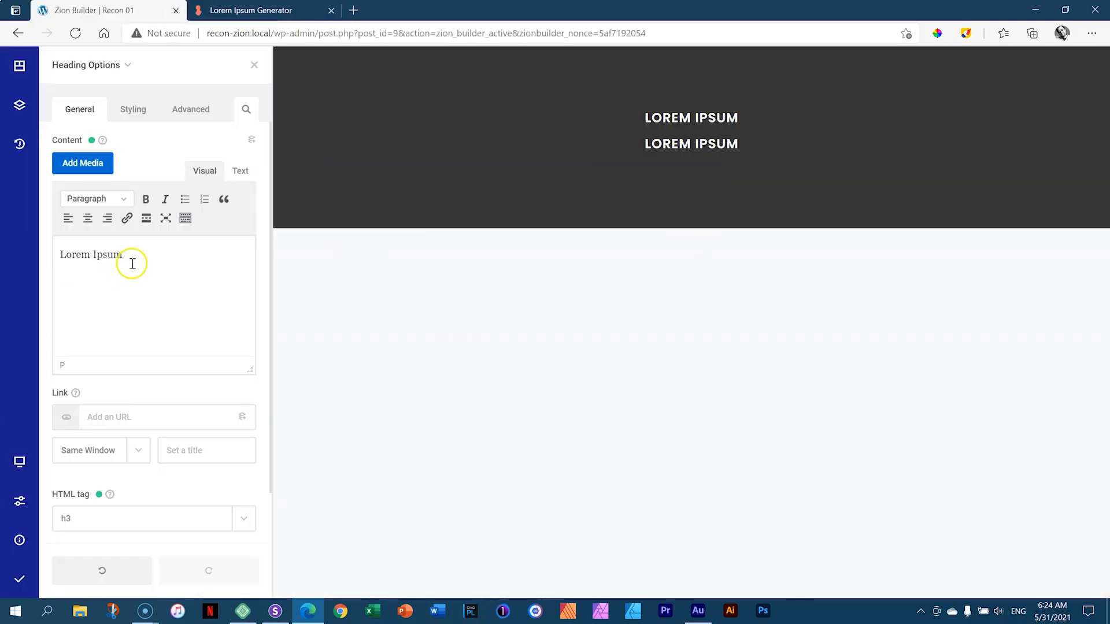
{"action": "left_click_drag", "start_coordinate": [132, 261], "coordinate": [28, 254]}
{"action": "key", "text": "ctrl+v"}
{"action": "left_click", "coordinate": [164, 306]}
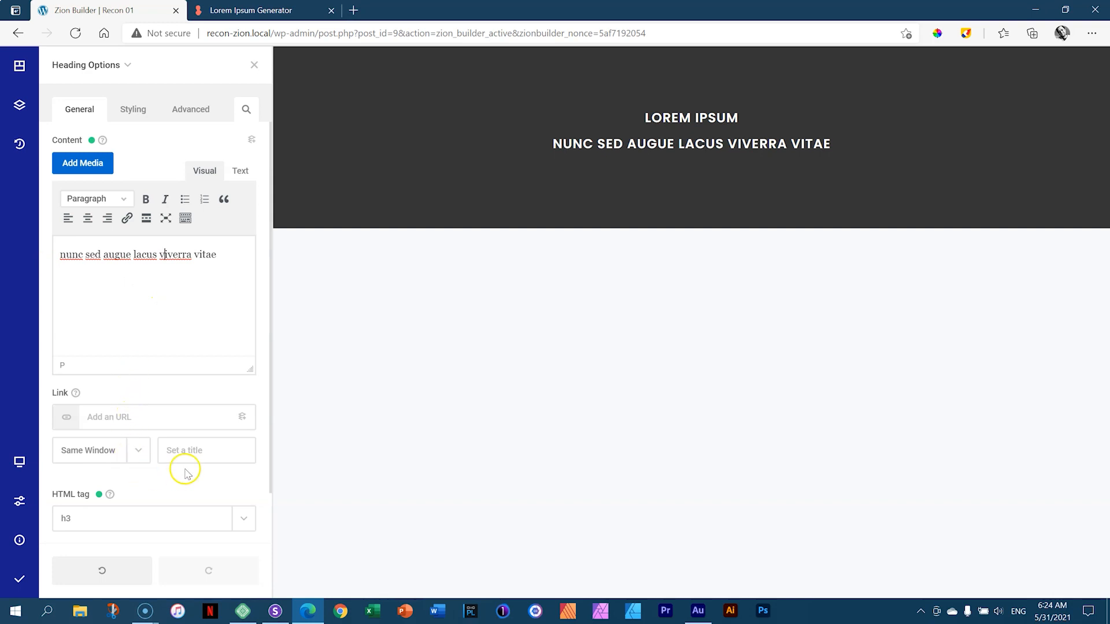
{"action": "left_click", "coordinate": [244, 518]}
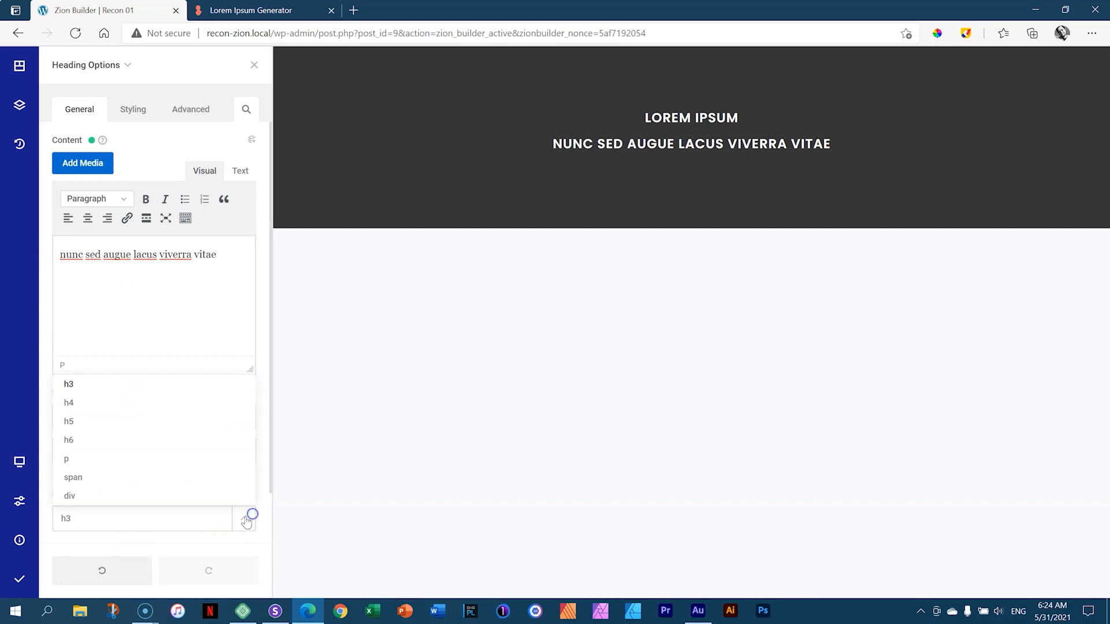
{"action": "left_click", "coordinate": [113, 400]}
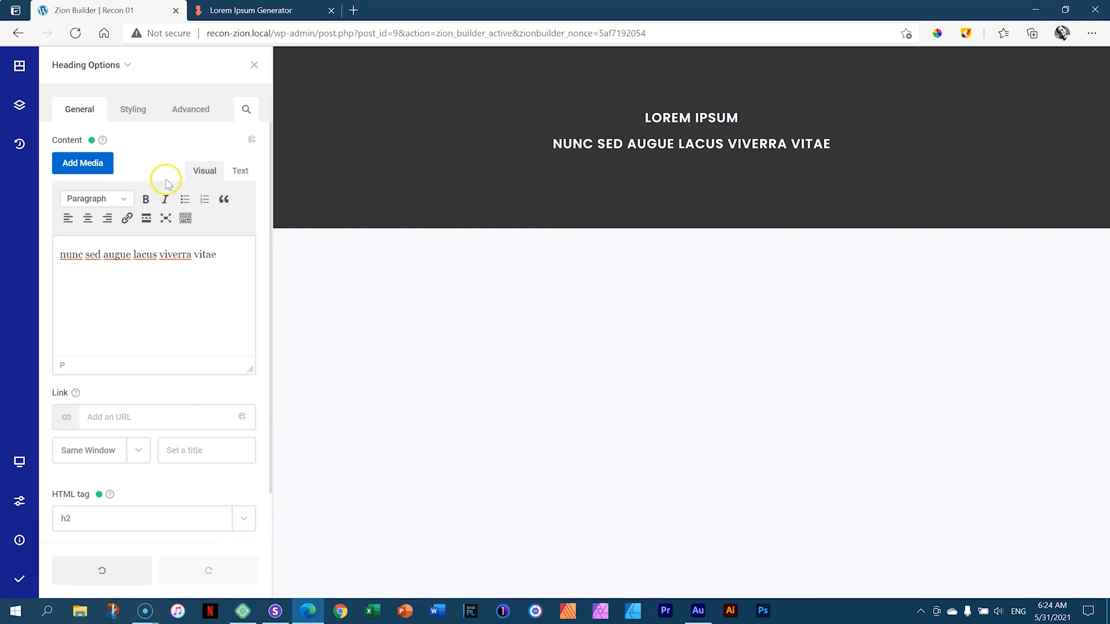
- Set the font weight to 800 and the font size to 40 in the h2 heading Wrapper's Typography styling
{"action": "left_click", "coordinate": [135, 113]}
{"action": "left_click", "coordinate": [108, 163]}
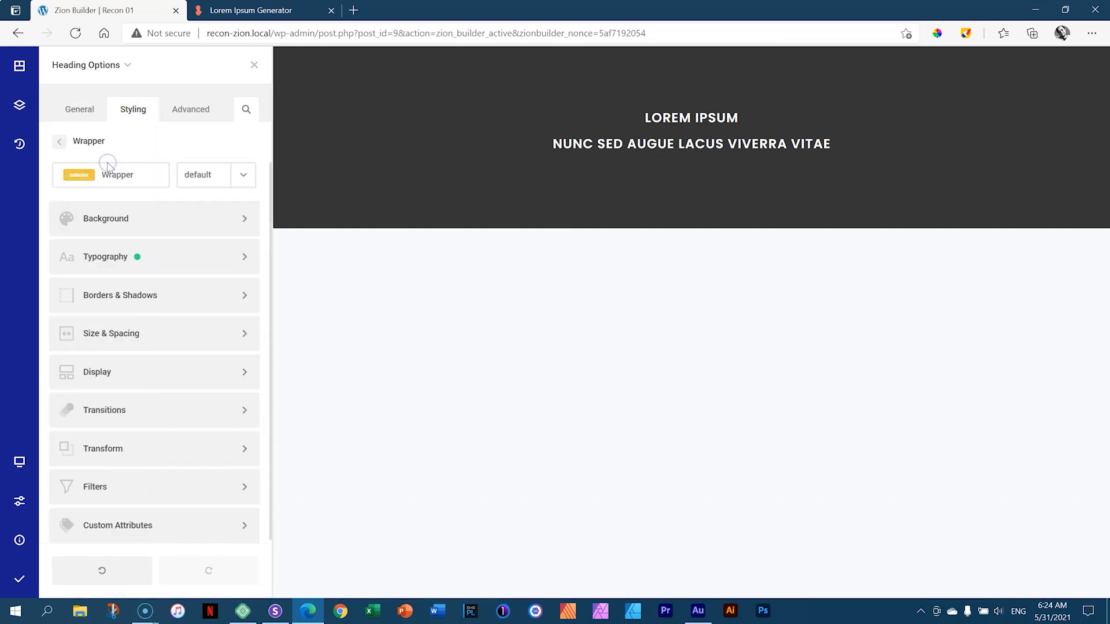
{"action": "left_click", "coordinate": [98, 263]}
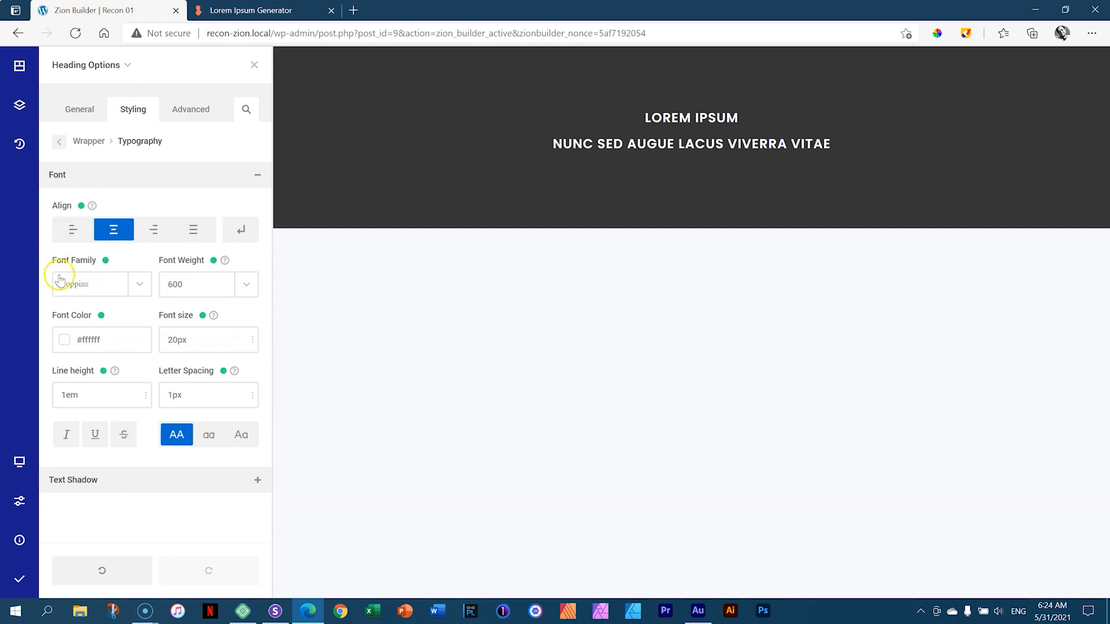
{"action": "left_click", "coordinate": [247, 285]}
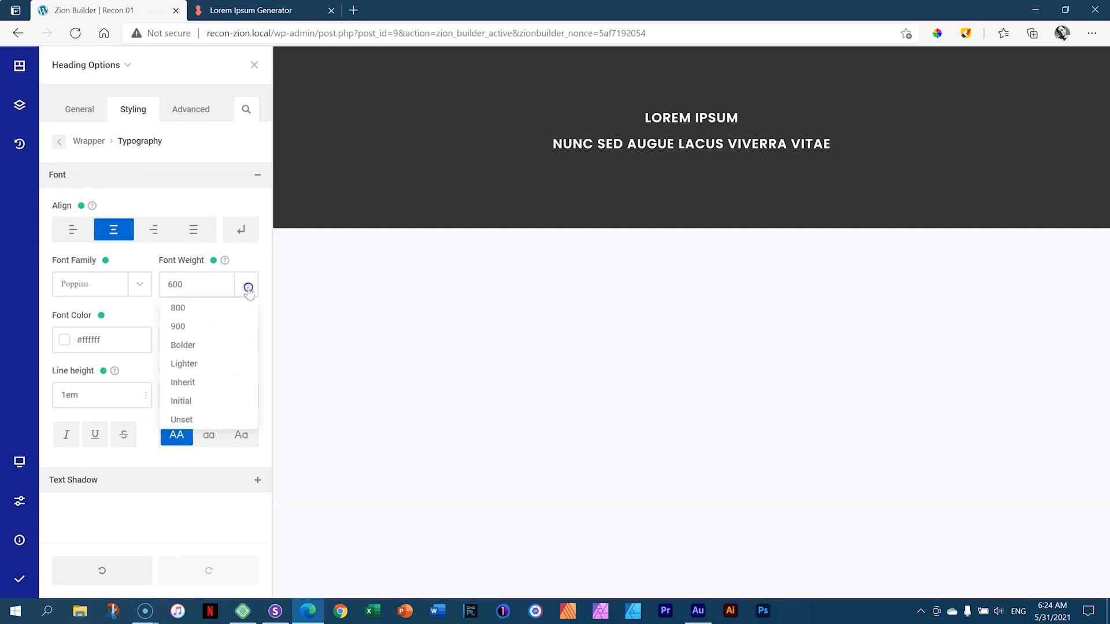
{"action": "left_click", "coordinate": [210, 312]}
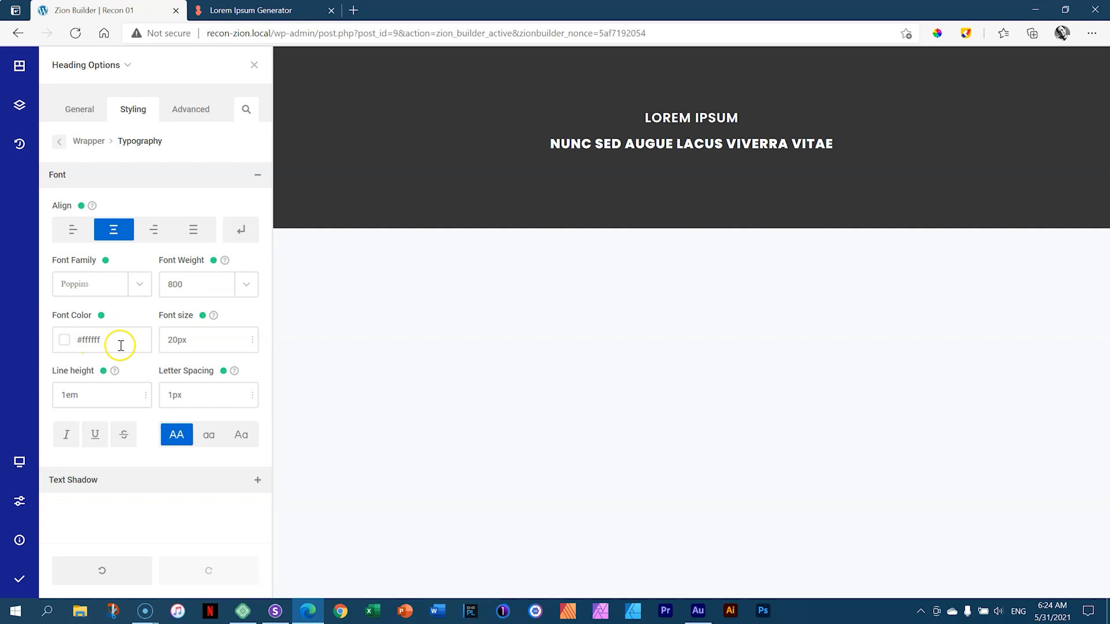
{"action": "key", "text": "Up"}
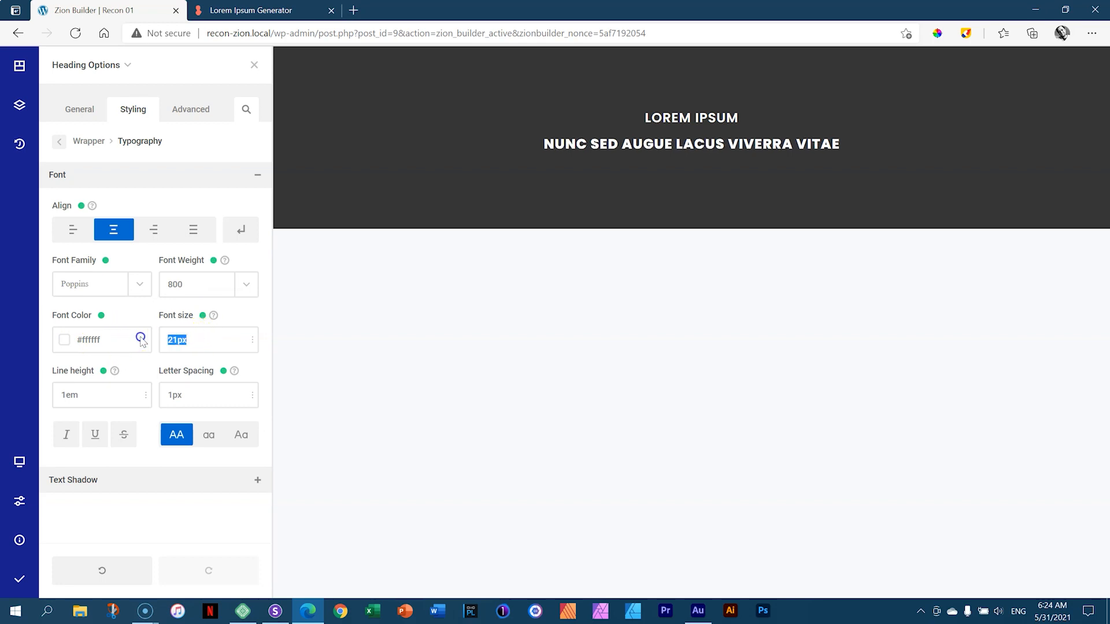
{"action": "type", "text": "40"}
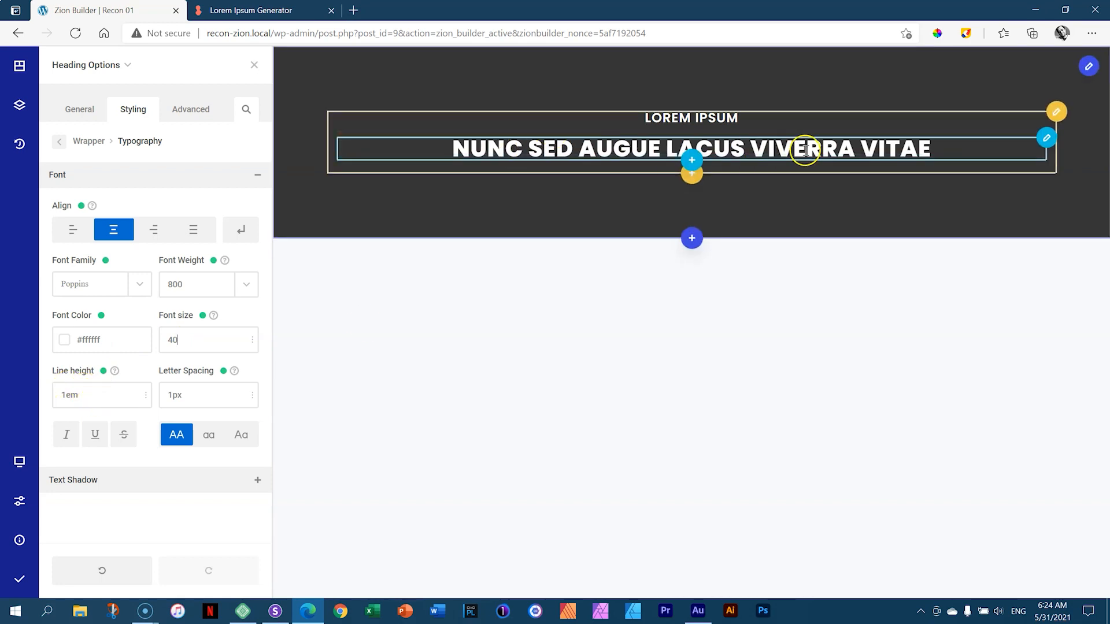
- Set the h2 heading's line height to 1.2 and its letter spacing to 0 px
{"action": "left_click_drag", "start_coordinate": [85, 395], "coordinate": [53, 396]}
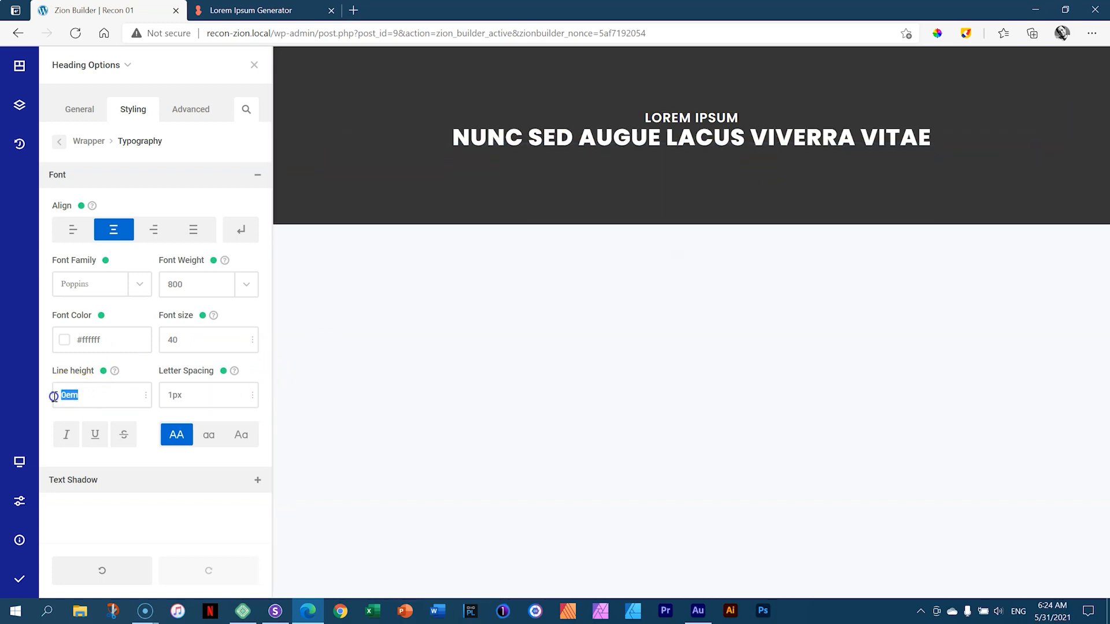
{"action": "type", "text": "1.2"}
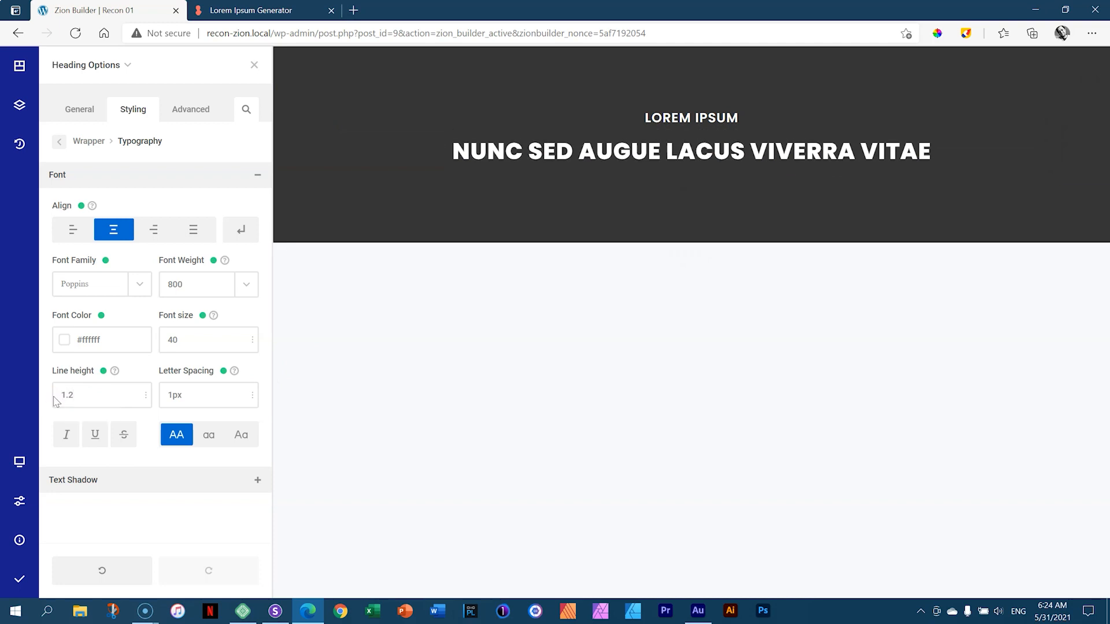
{"action": "left_click", "coordinate": [206, 397]}
{"action": "left_click_drag", "start_coordinate": [203, 397], "coordinate": [208, 396]}
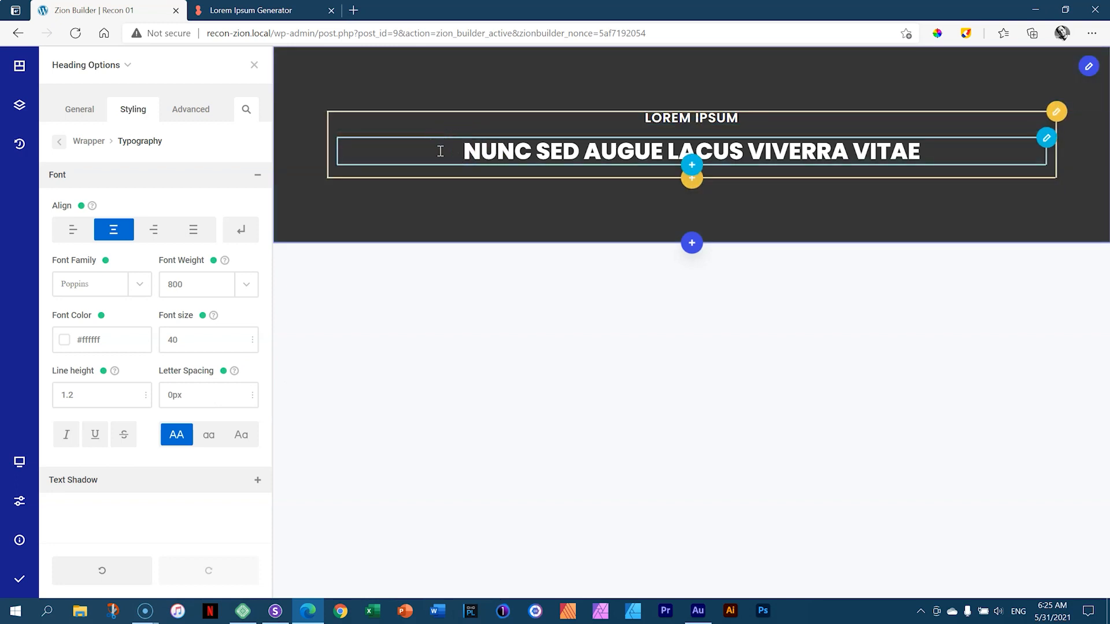
- Widen the h2 heading's side padding to 300 px directly on the canvas so its text wraps onto two lines
{"action": "left_click", "coordinate": [340, 150]}
{"action": "left_click_drag", "start_coordinate": [342, 148], "coordinate": [410, 149]}
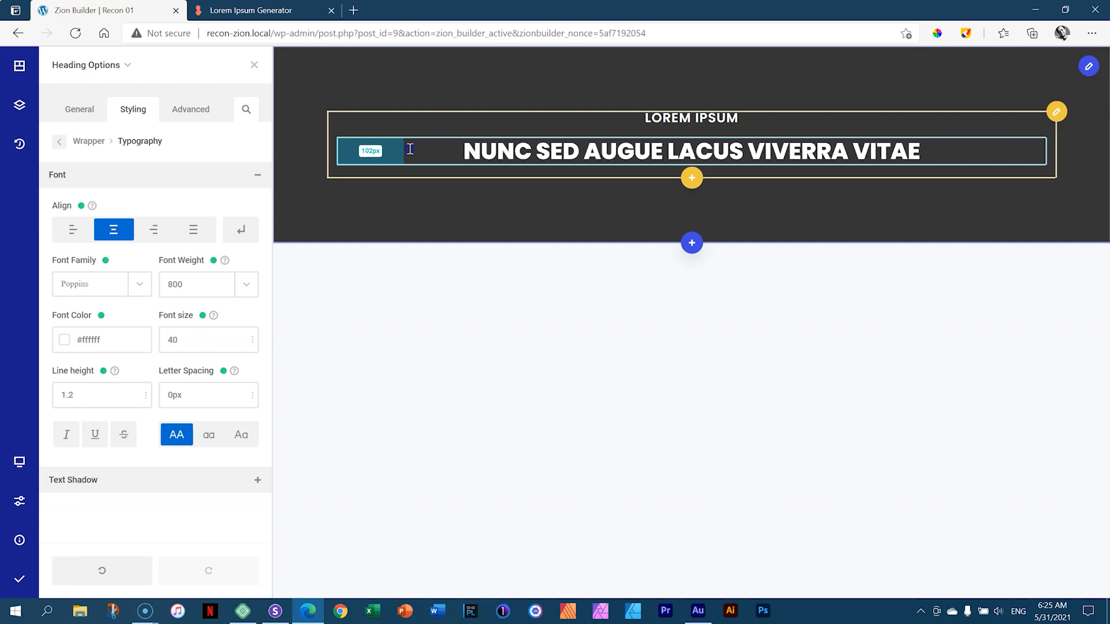
{"action": "left_click_drag", "start_coordinate": [410, 149], "coordinate": [543, 157]}
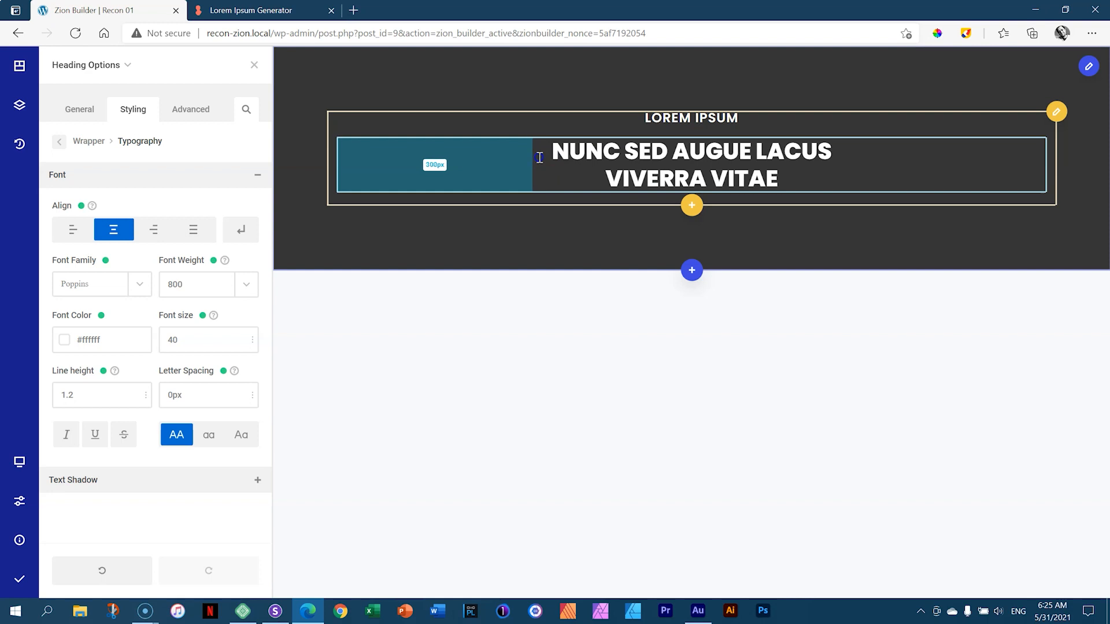
{"action": "left_click_drag", "start_coordinate": [540, 157], "coordinate": [539, 157]}
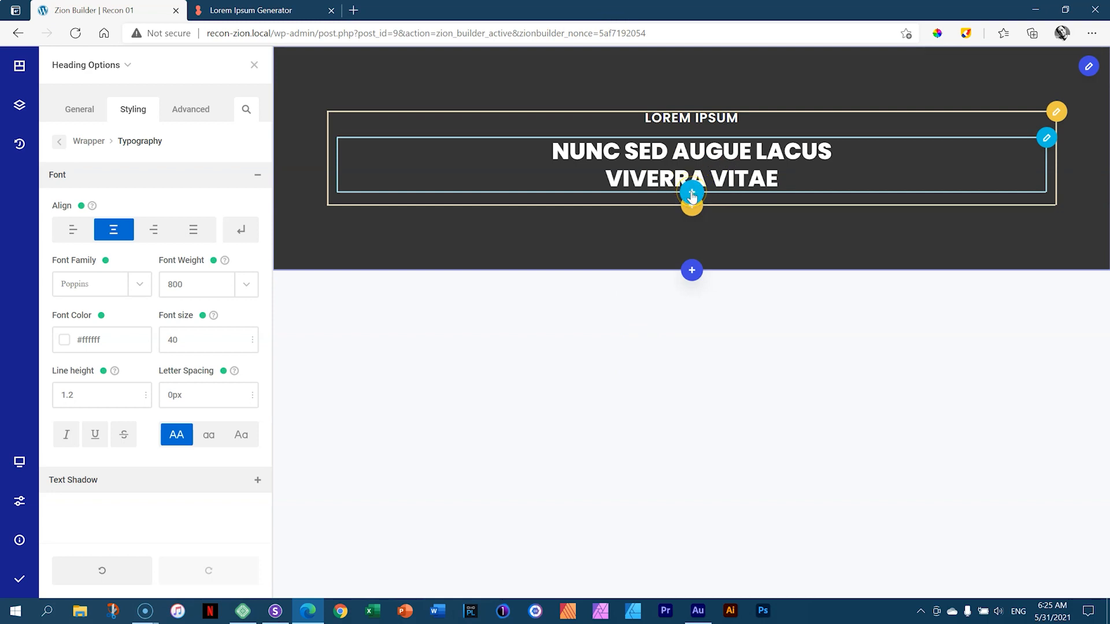
- Add a Button element below the h2 heading in the dark section's column and open its options
{"action": "left_click", "coordinate": [692, 194]}
{"action": "left_click", "coordinate": [691, 238]}
{"action": "left_click", "coordinate": [718, 290]}
{"action": "type", "text": "butt"}
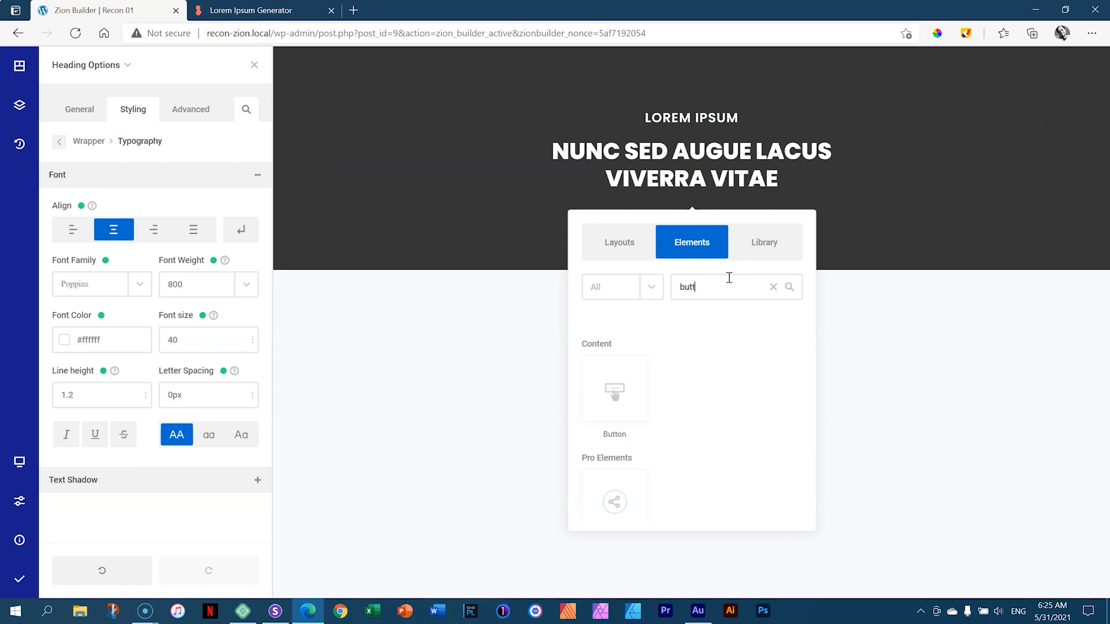
{"action": "left_click", "coordinate": [614, 389]}
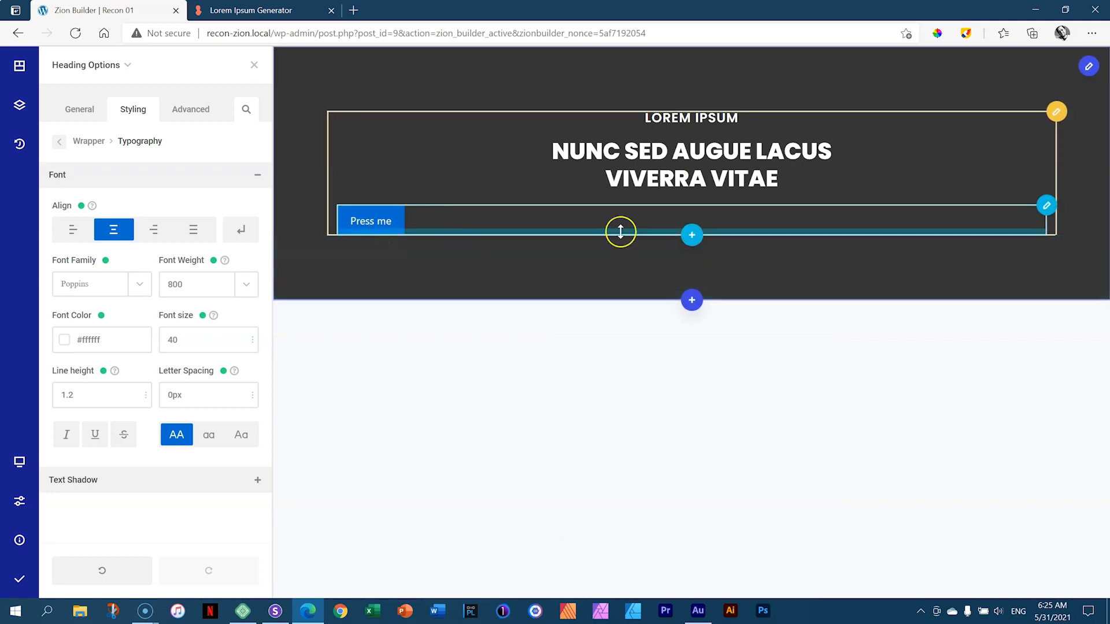
{"action": "left_click", "coordinate": [826, 221]}
- View the Column and Section options through the element hierarchy and return to the Button options
{"action": "left_click", "coordinate": [84, 64]}
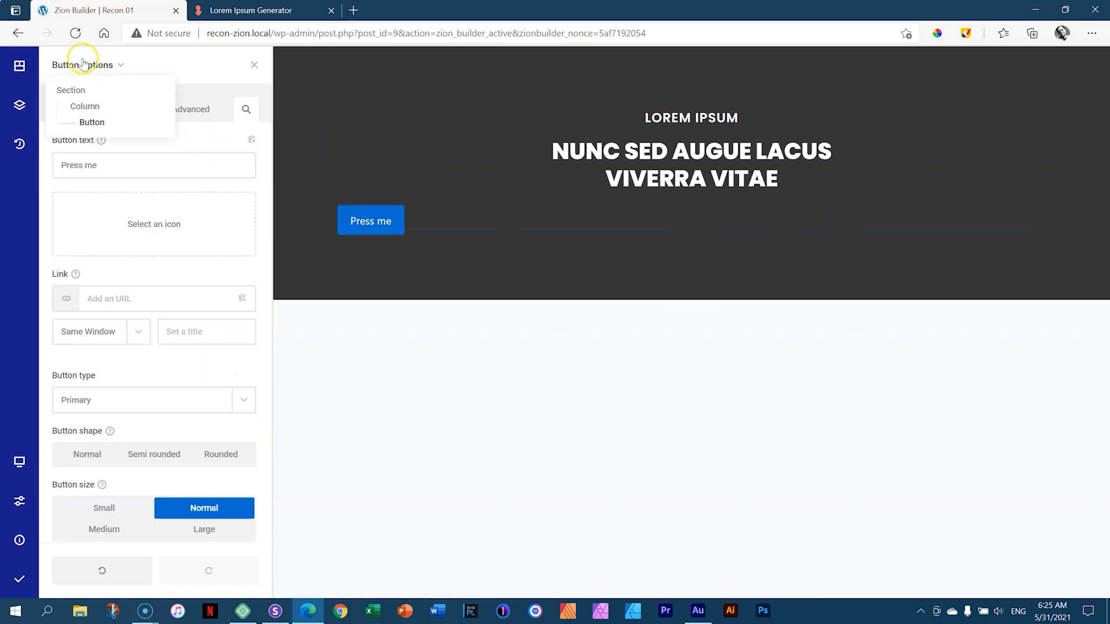
{"action": "left_click", "coordinate": [52, 95]}
{"action": "left_click", "coordinate": [121, 66]}
{"action": "left_click", "coordinate": [88, 107]}
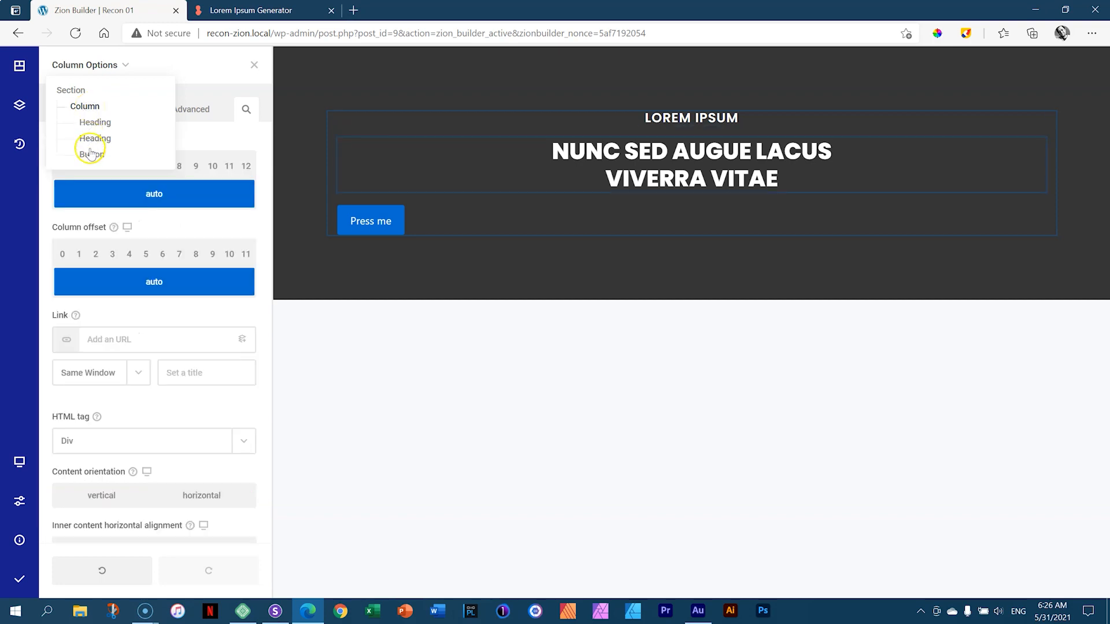
{"action": "left_click", "coordinate": [77, 90]}
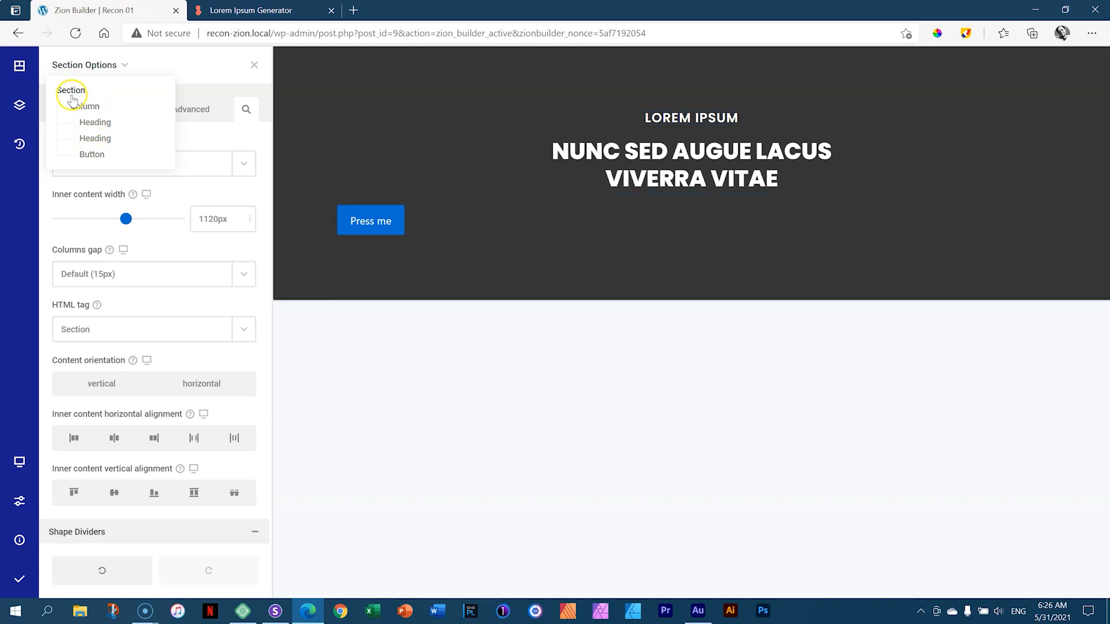
{"action": "left_click", "coordinate": [91, 154]}
- Examine the page structure in Tree view, Section view and Wireframe, and close the structure panel
{"action": "left_click", "coordinate": [21, 66]}
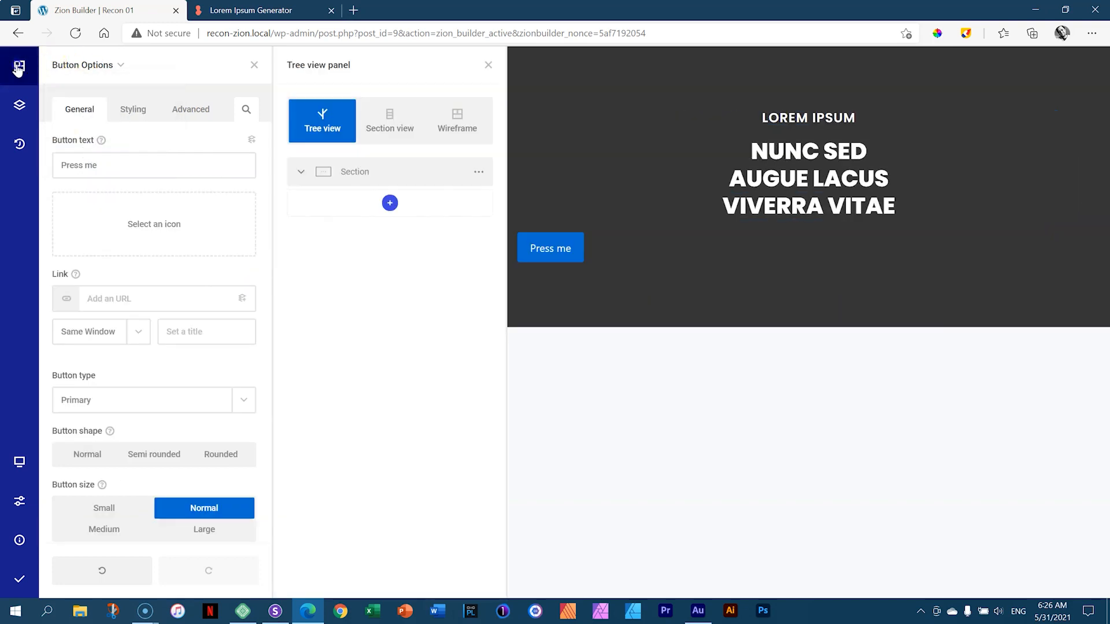
{"action": "left_click", "coordinate": [312, 125]}
{"action": "left_click", "coordinate": [301, 172]}
{"action": "left_click", "coordinate": [307, 203]}
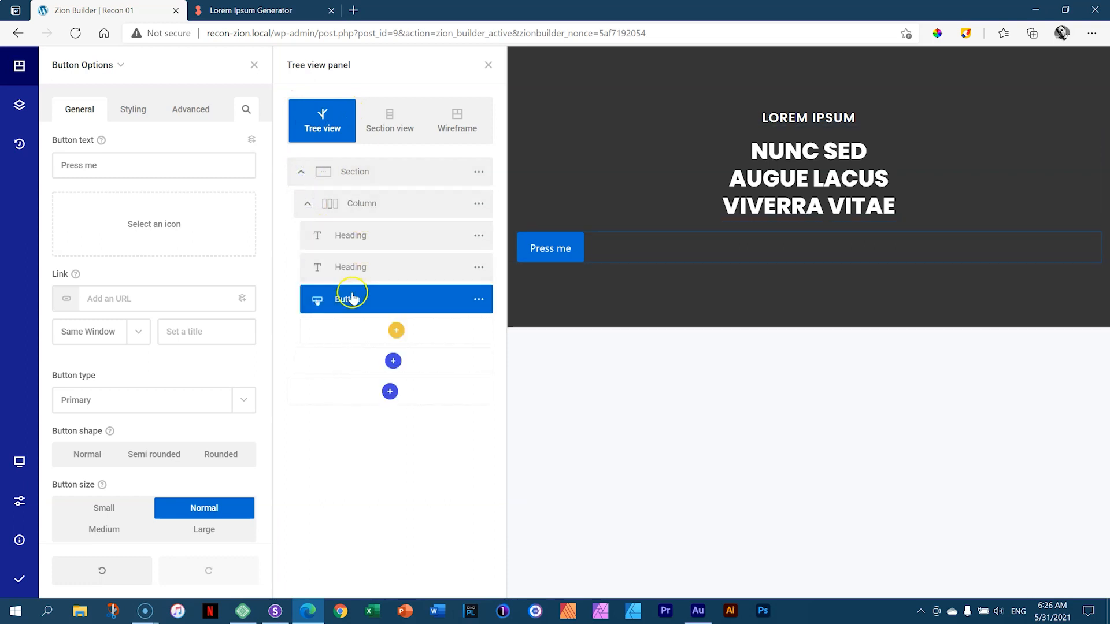
{"action": "left_click", "coordinate": [395, 134]}
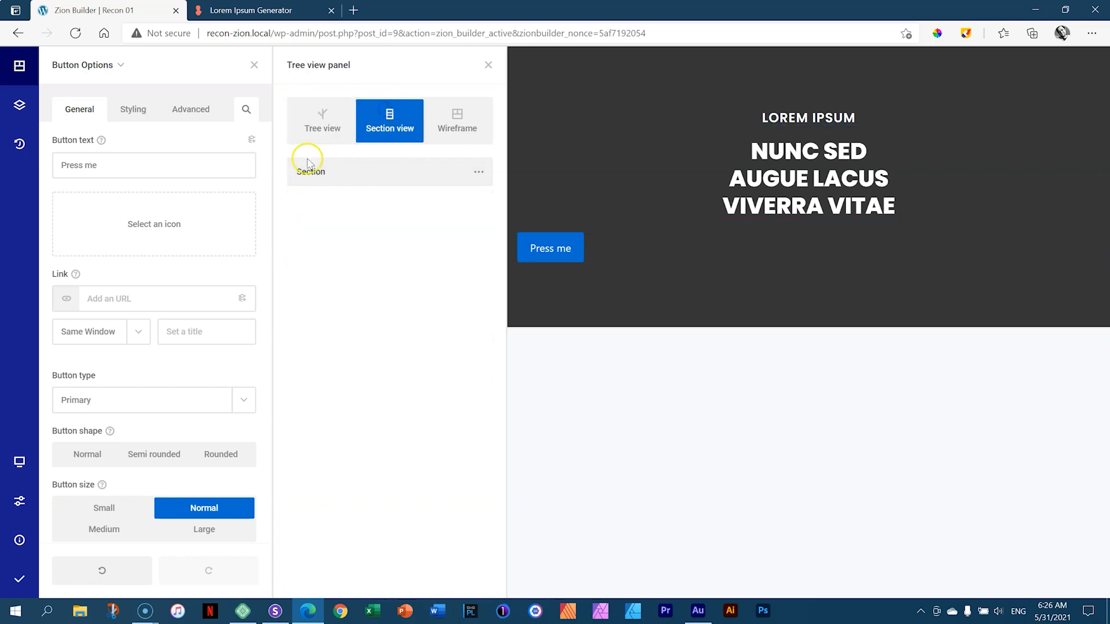
{"action": "left_click", "coordinate": [461, 125]}
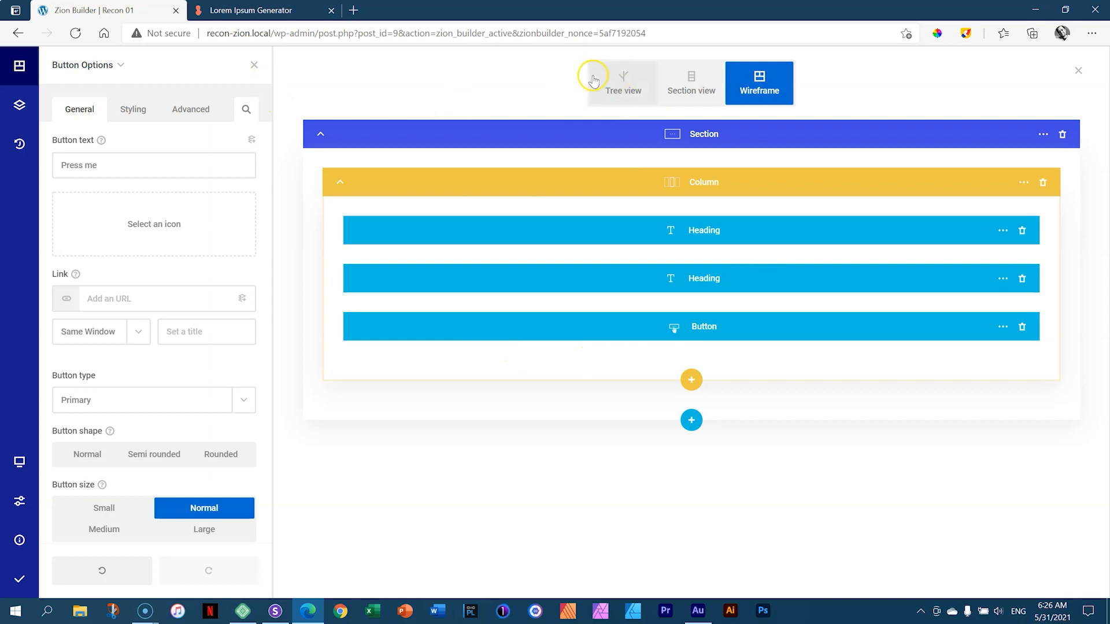
{"action": "left_click", "coordinate": [593, 80]}
{"action": "left_click", "coordinate": [488, 64]}
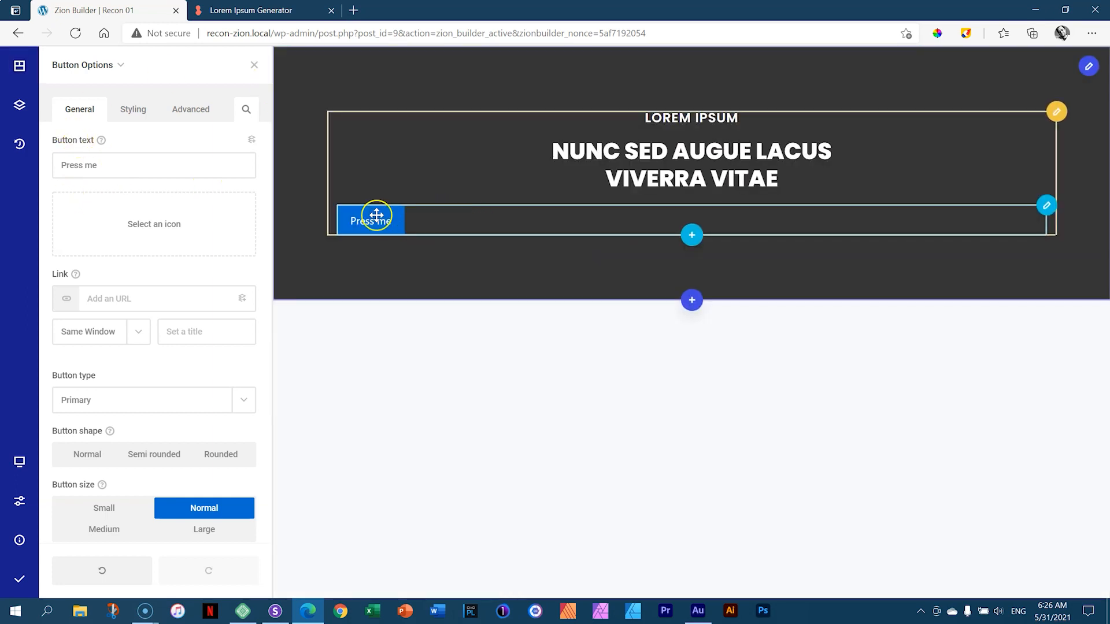
{"action": "left_click_drag", "start_coordinate": [134, 166], "coordinate": [67, 164]}
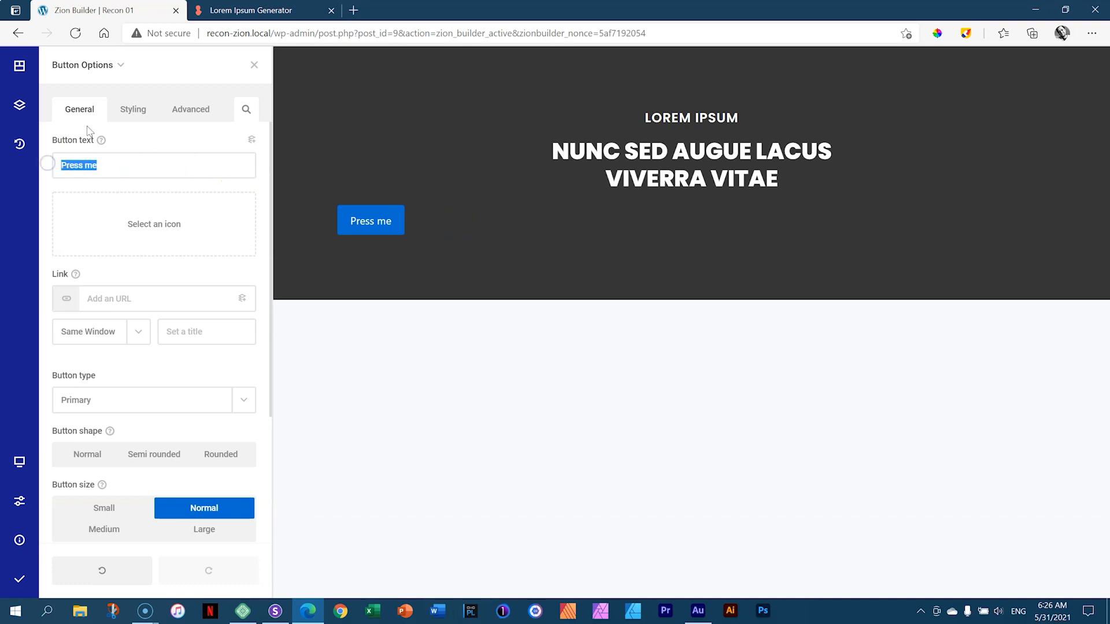
{"action": "type", "text": "View More"}
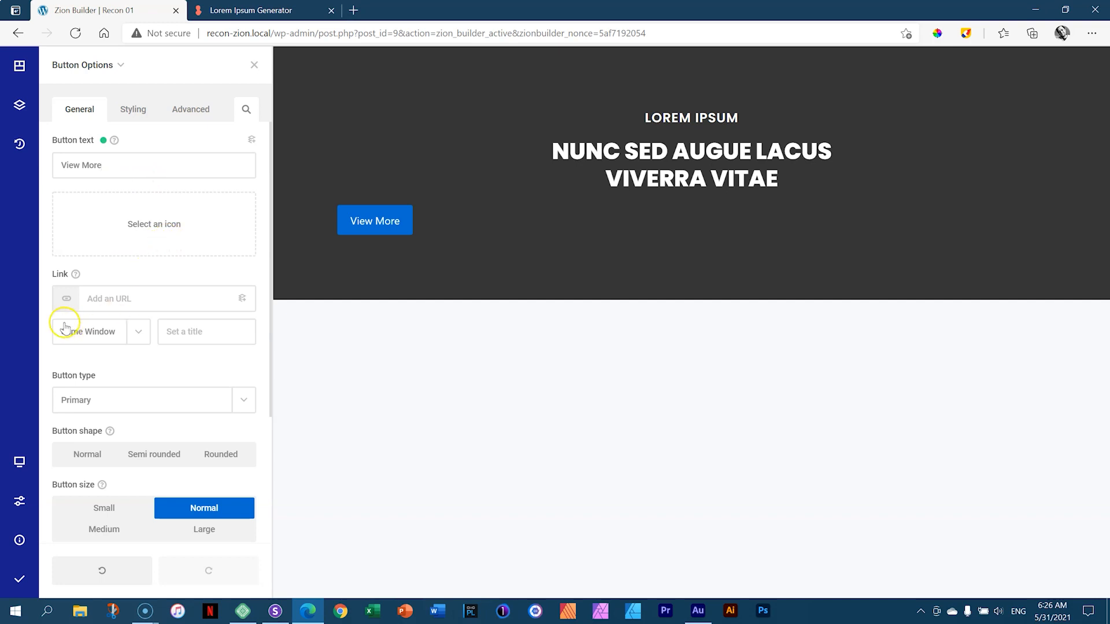
{"action": "left_click", "coordinate": [144, 302]}
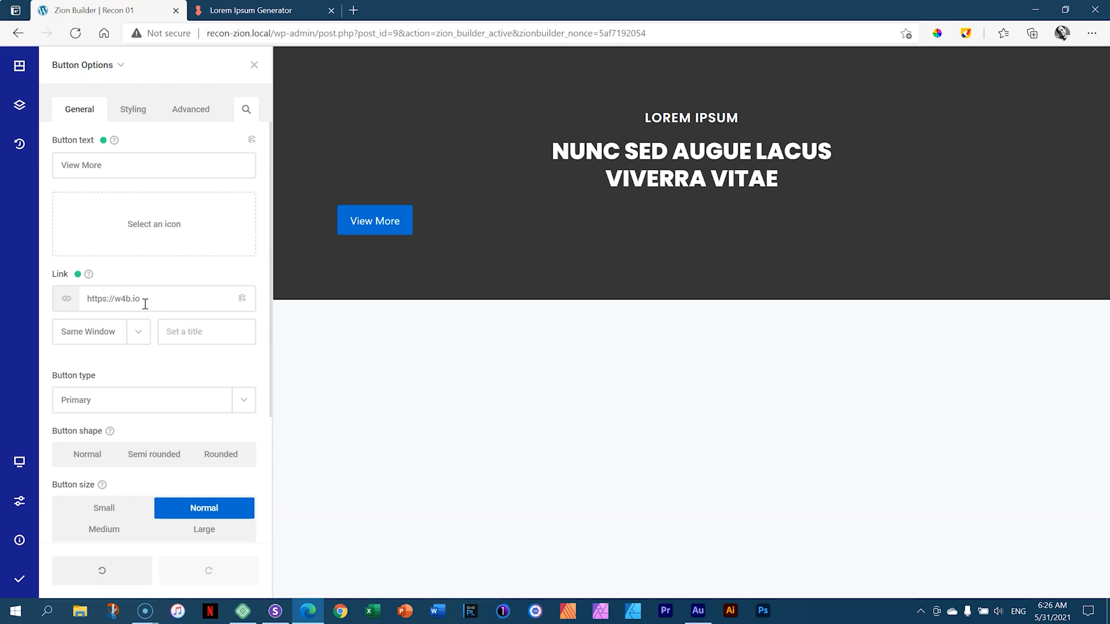
{"action": "left_click", "coordinate": [140, 328]}
{"action": "left_click", "coordinate": [118, 353]}
- Check the available button types, try the Semi rounded and Rounded shapes, and set the button shape to Normal
{"action": "left_click", "coordinate": [242, 398]}
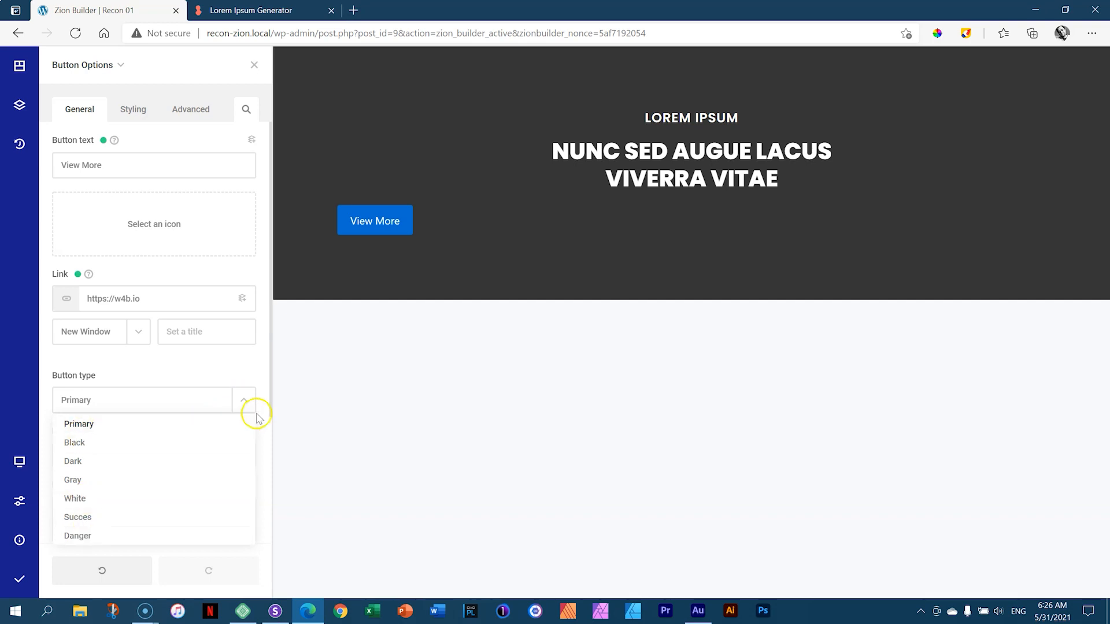
{"action": "left_click", "coordinate": [242, 405]}
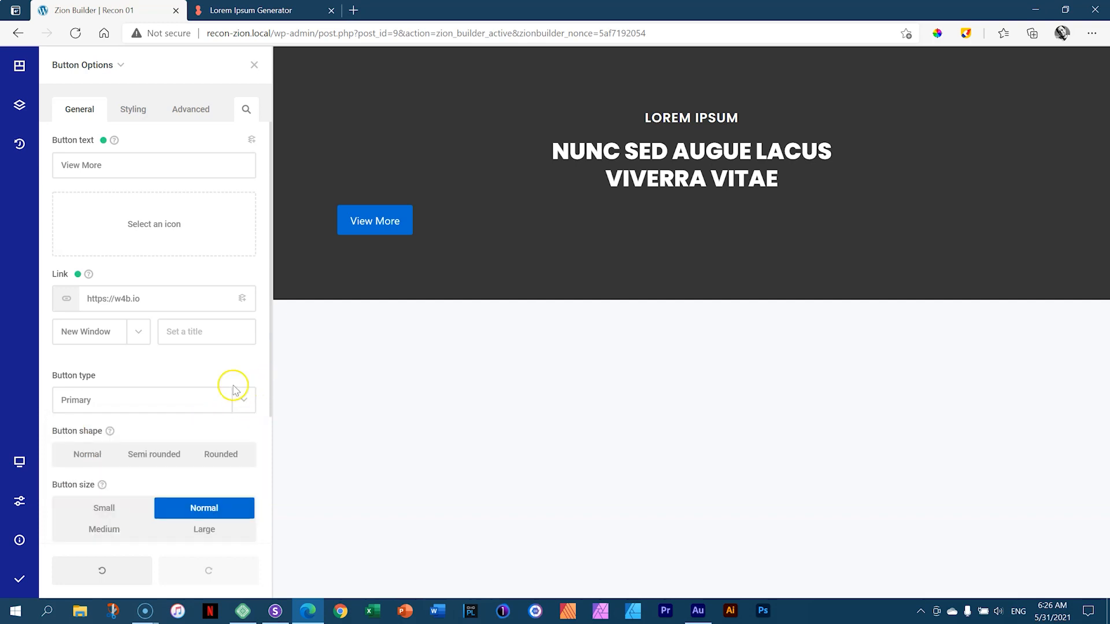
{"action": "left_click", "coordinate": [98, 459]}
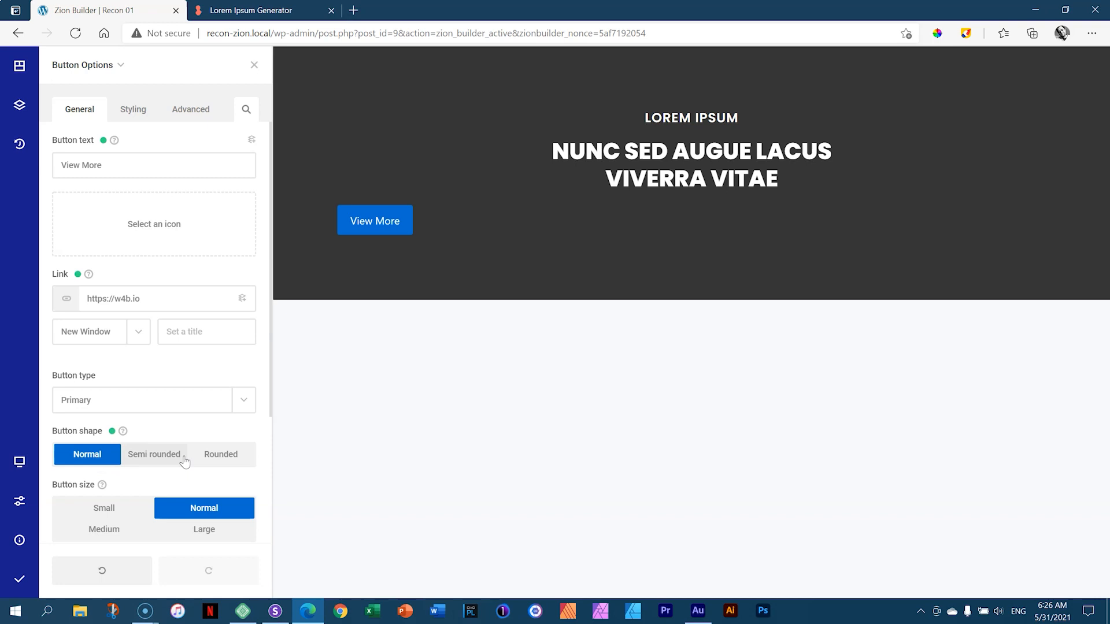
{"action": "left_click", "coordinate": [164, 459]}
{"action": "left_click", "coordinate": [219, 455]}
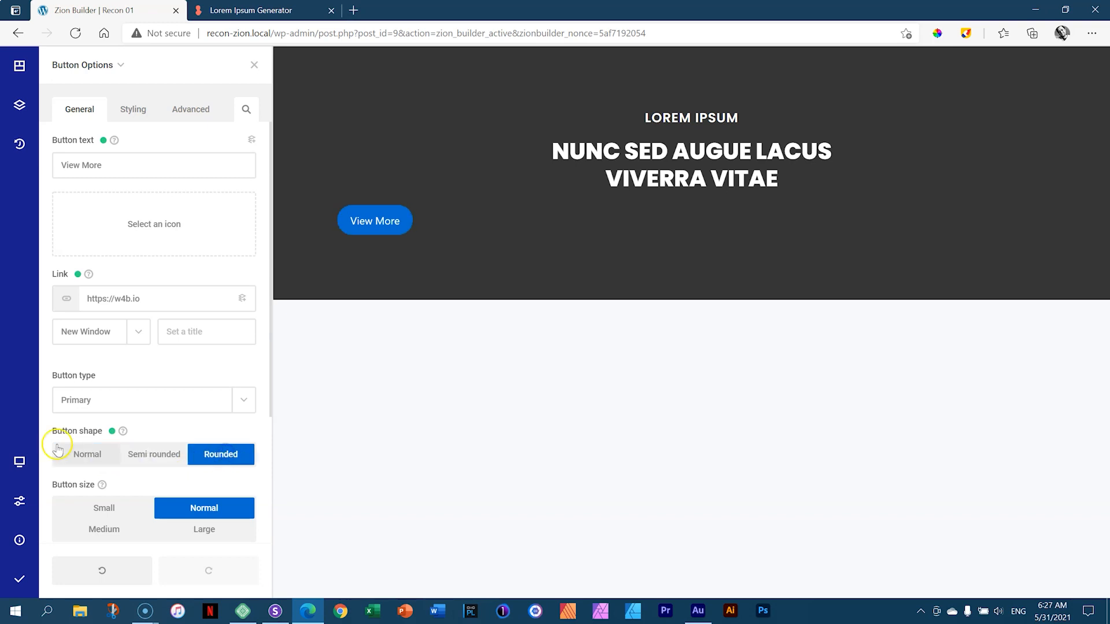
{"action": "left_click", "coordinate": [98, 458]}
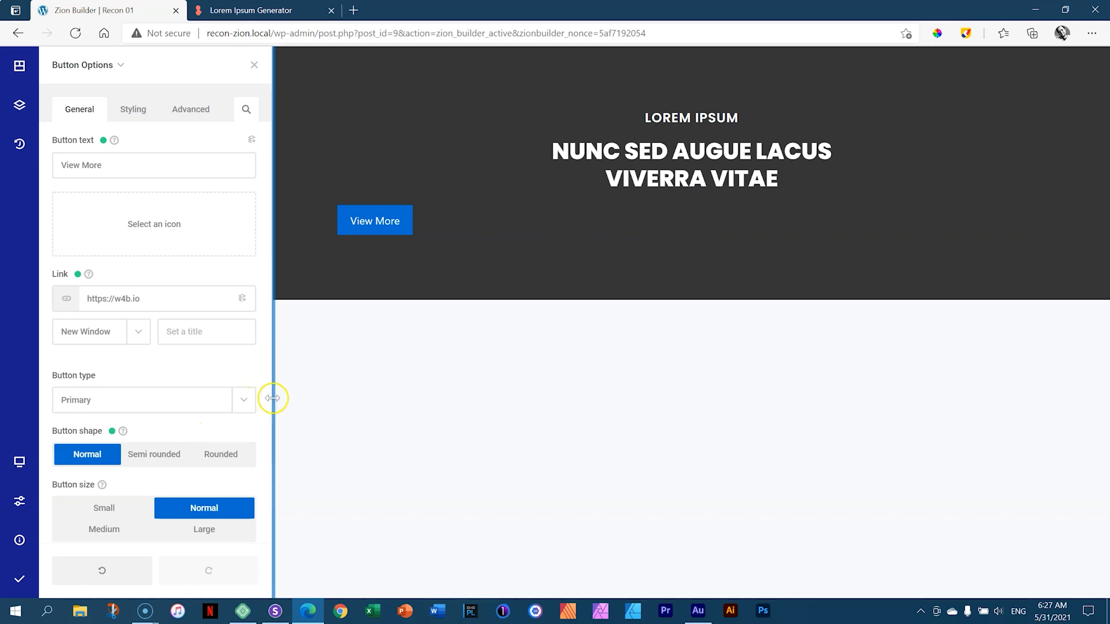
- Set the View More button's position to center with Full width set to No
{"action": "left_click_drag", "start_coordinate": [268, 396], "coordinate": [263, 552]}
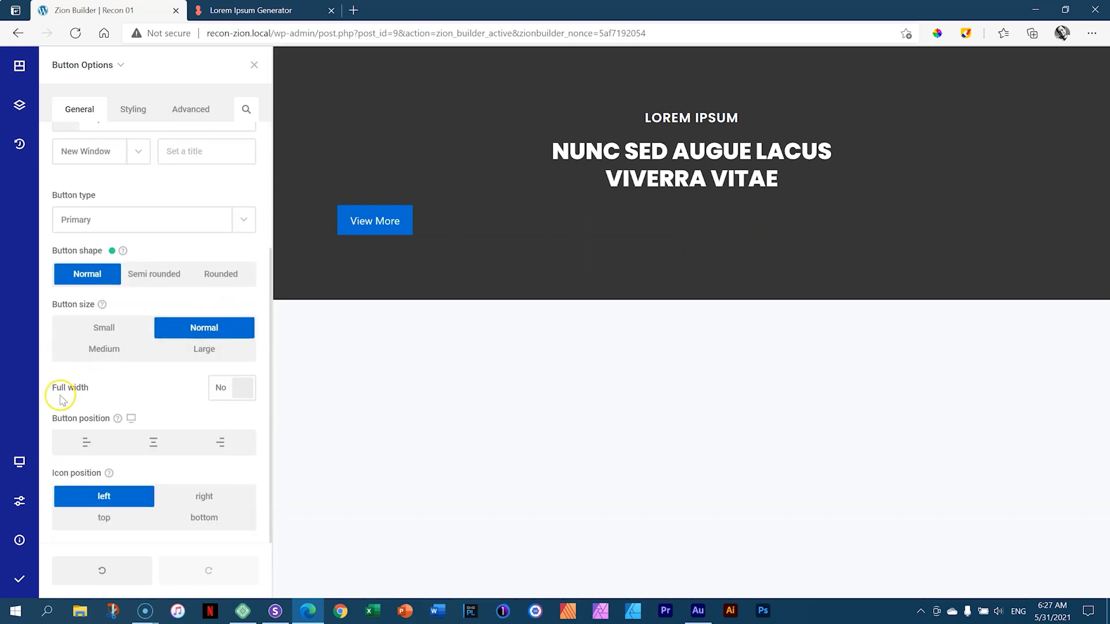
{"action": "left_click", "coordinate": [234, 443]}
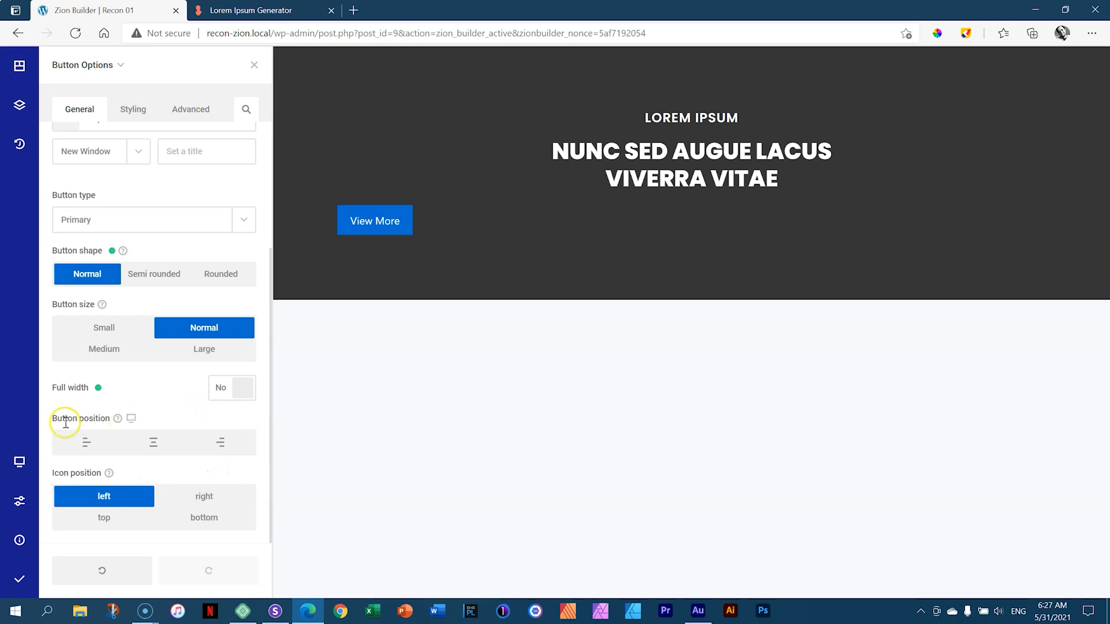
{"action": "left_click", "coordinate": [162, 447]}
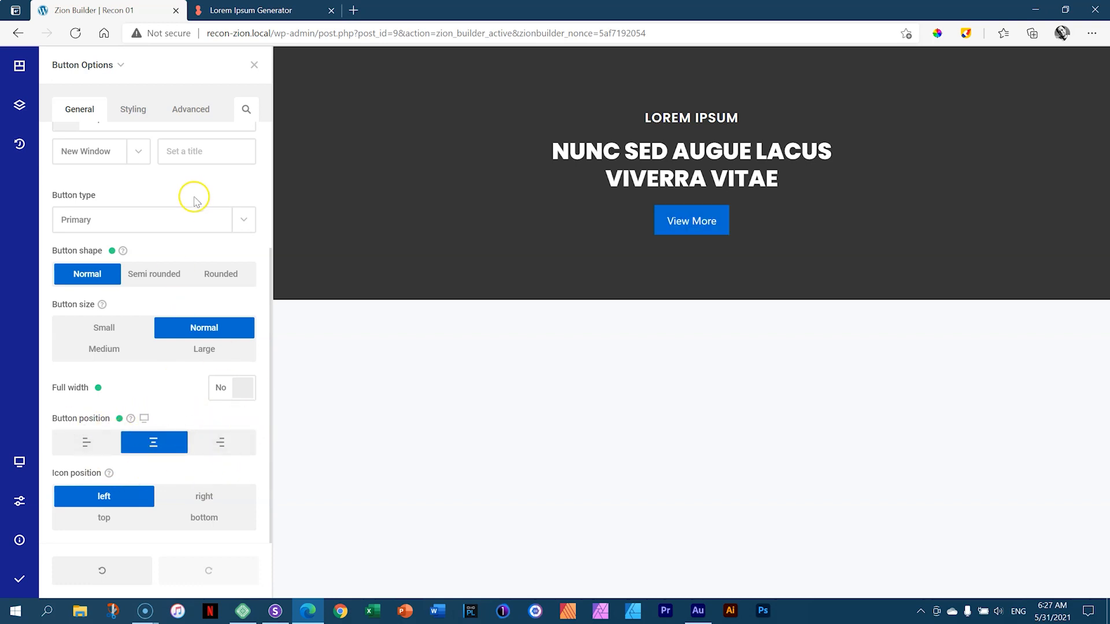
- Set the View More button's background color to white (#ffffff) in its Button Styles
{"action": "left_click", "coordinate": [142, 109]}
{"action": "left_click", "coordinate": [93, 150]}
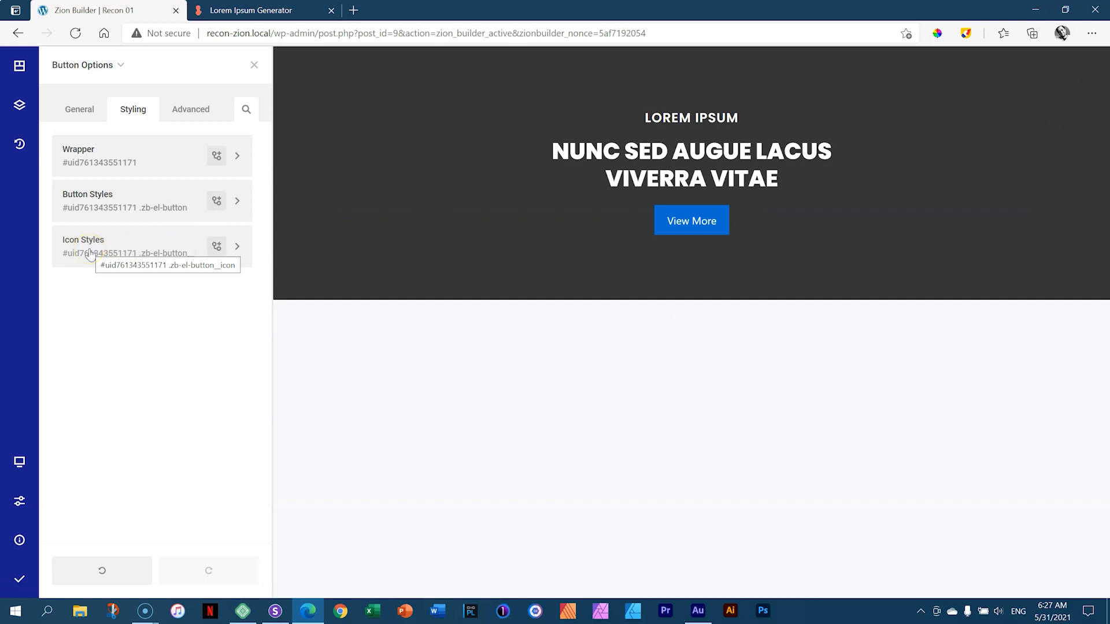
{"action": "left_click", "coordinate": [116, 207]}
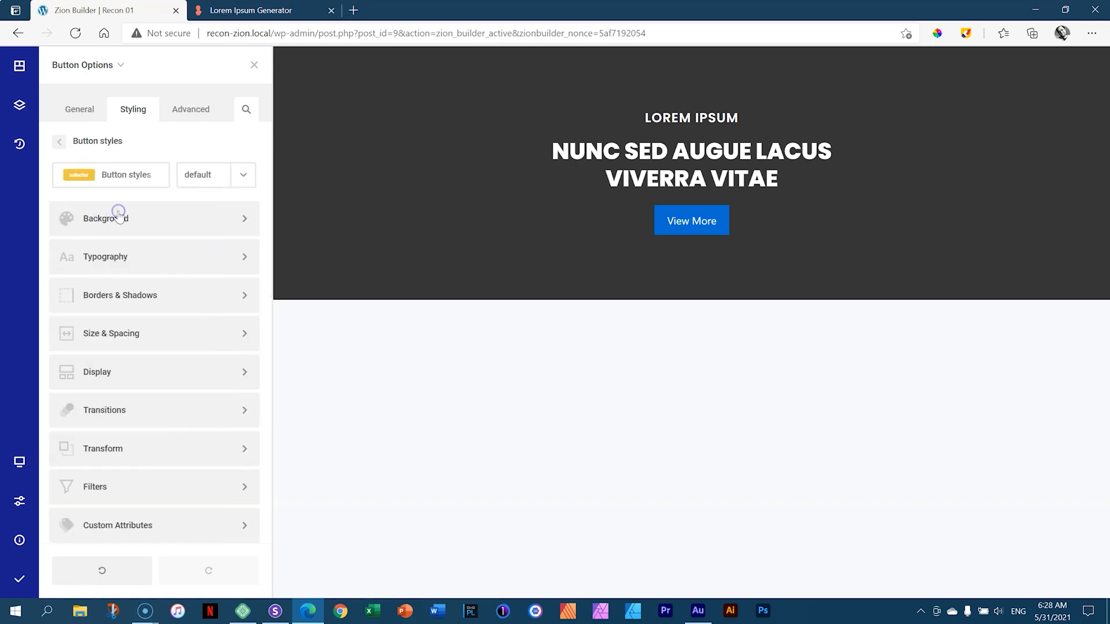
{"action": "left_click", "coordinate": [114, 227]}
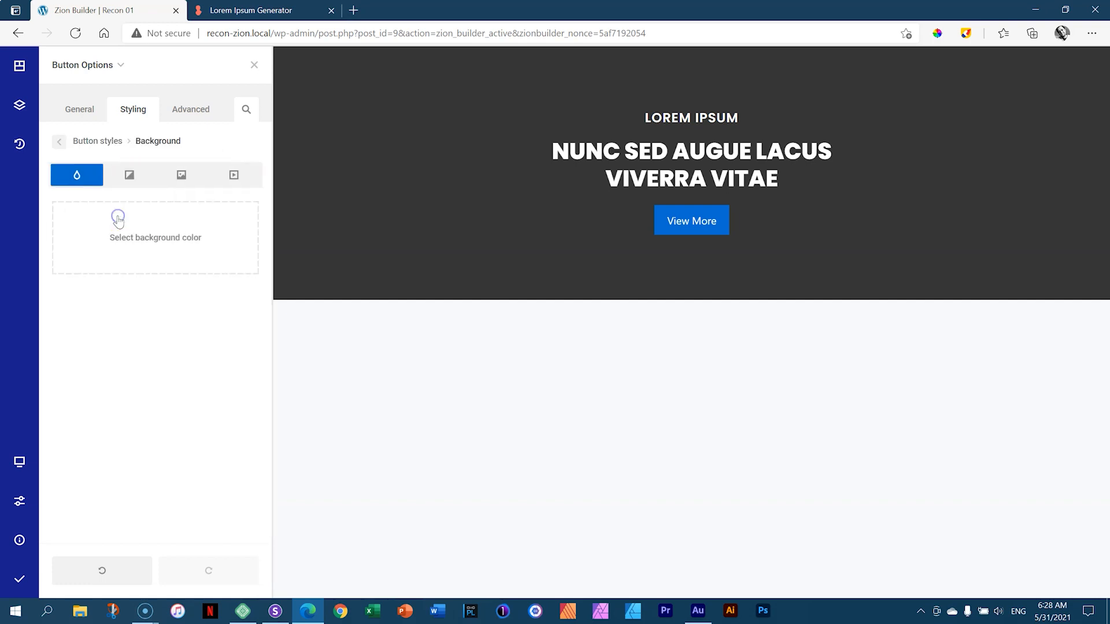
{"action": "left_click", "coordinate": [164, 239]}
{"action": "left_click", "coordinate": [363, 287]}
{"action": "type", "text": "#363636"}
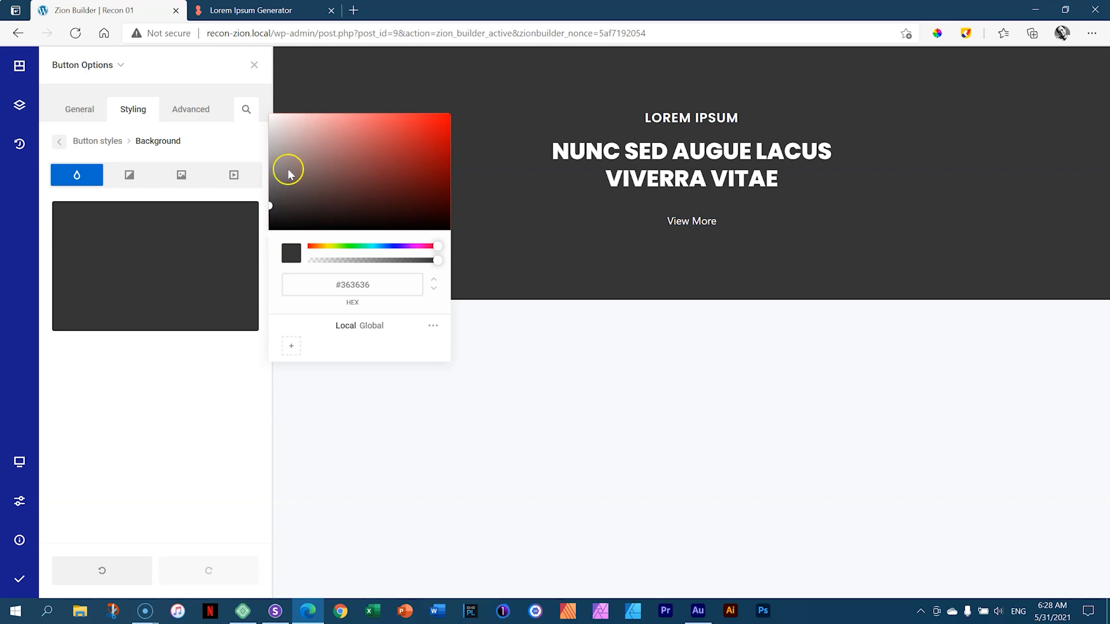
{"action": "left_click_drag", "start_coordinate": [288, 168], "coordinate": [258, 114]}
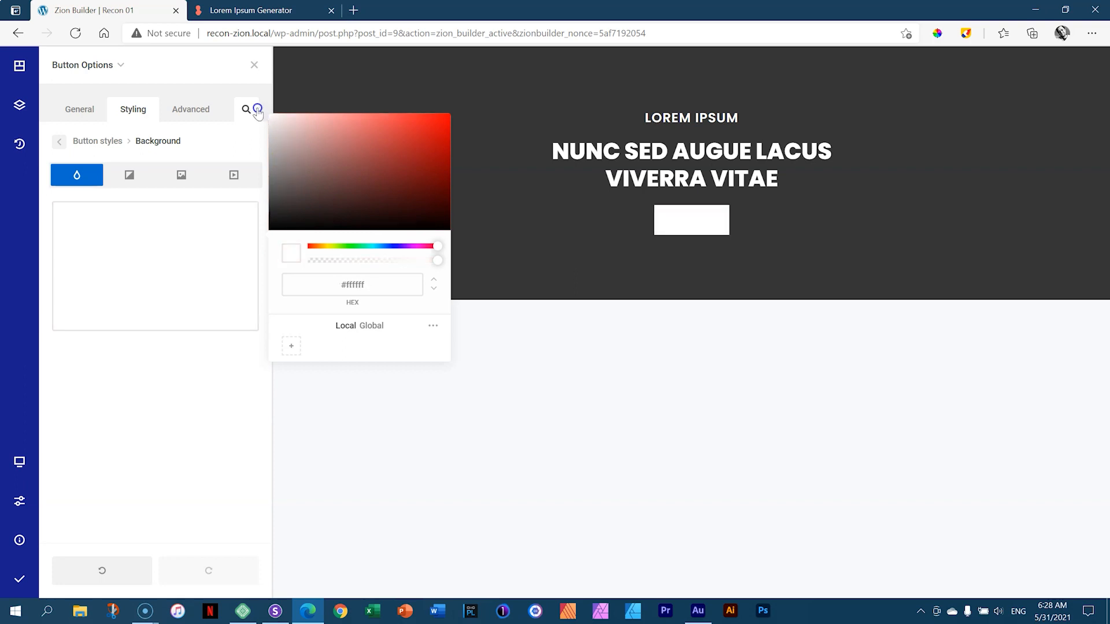
{"action": "left_click", "coordinate": [60, 142]}
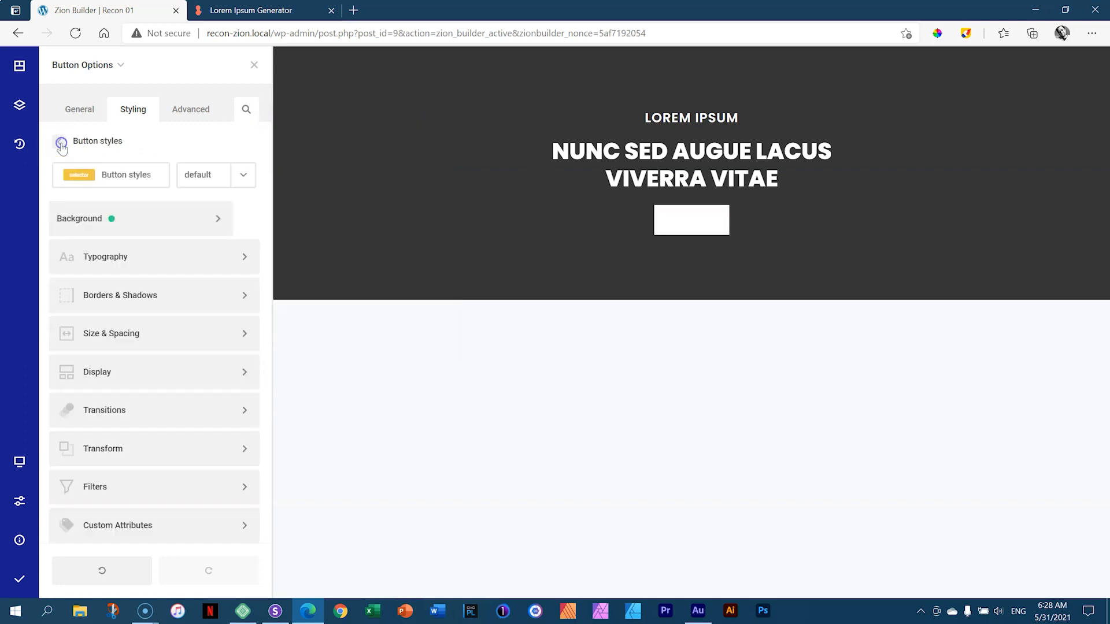
- Set the View More button's font family to Poppins and its font color to #363636 in the typography styles
{"action": "left_click", "coordinate": [106, 265]}
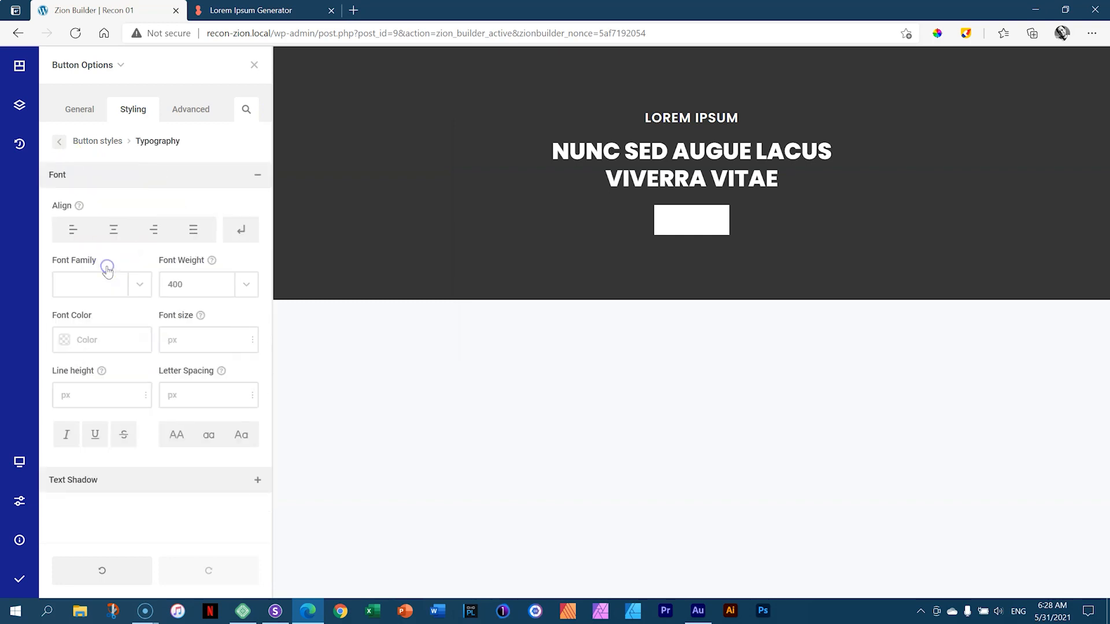
{"action": "left_click", "coordinate": [139, 284]}
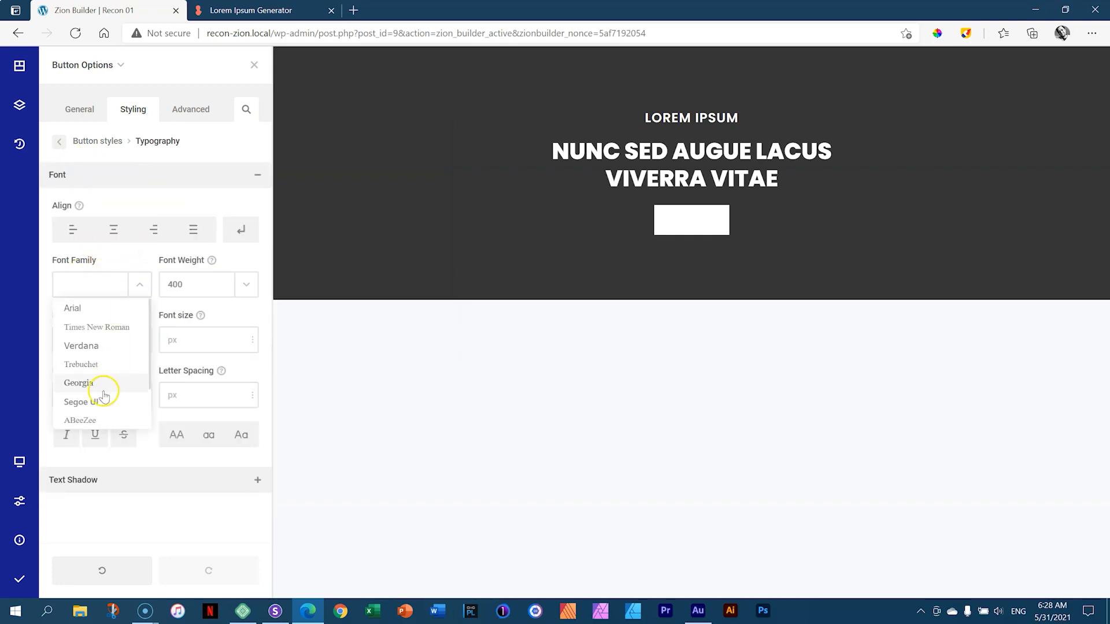
{"action": "scroll", "coordinate": [100, 358], "scroll_direction": "down", "scroll_amount": 3}
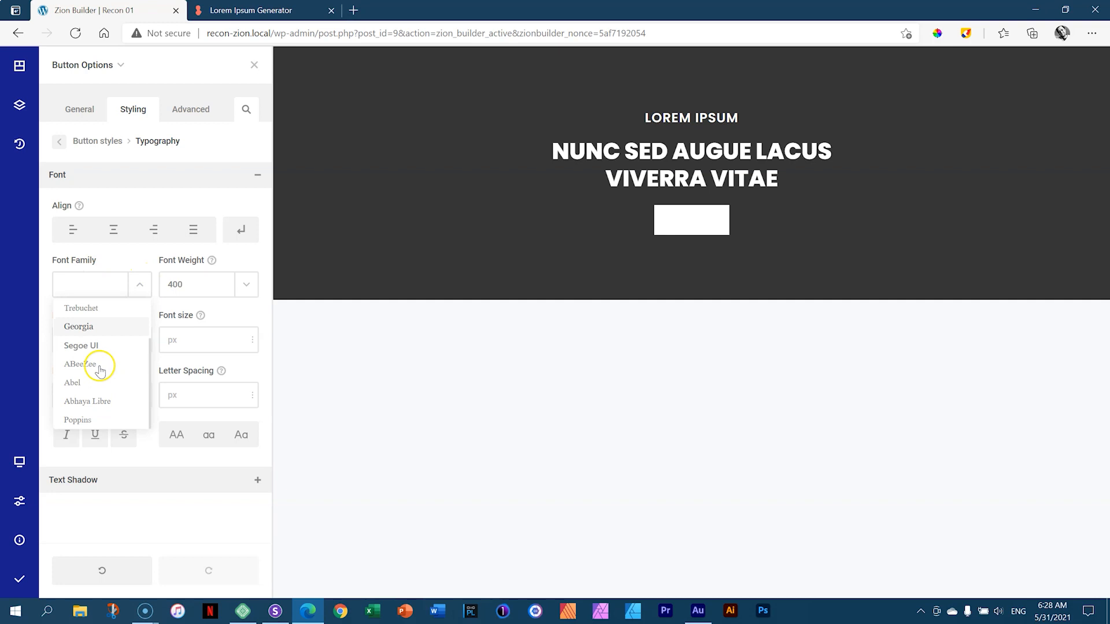
{"action": "left_click", "coordinate": [82, 413]}
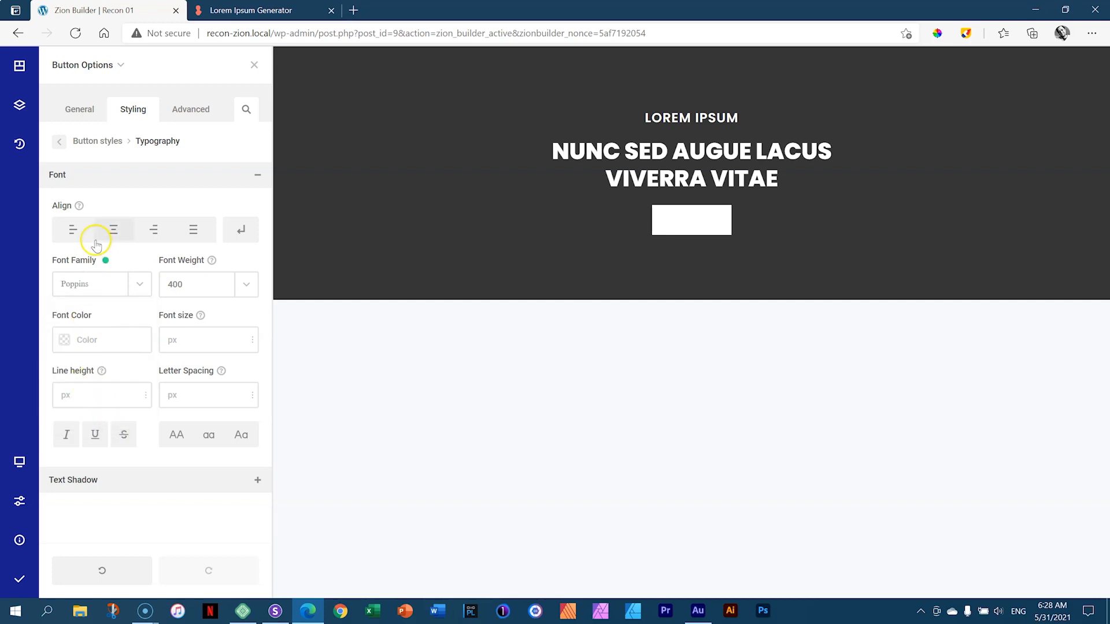
{"action": "left_click", "coordinate": [64, 339]}
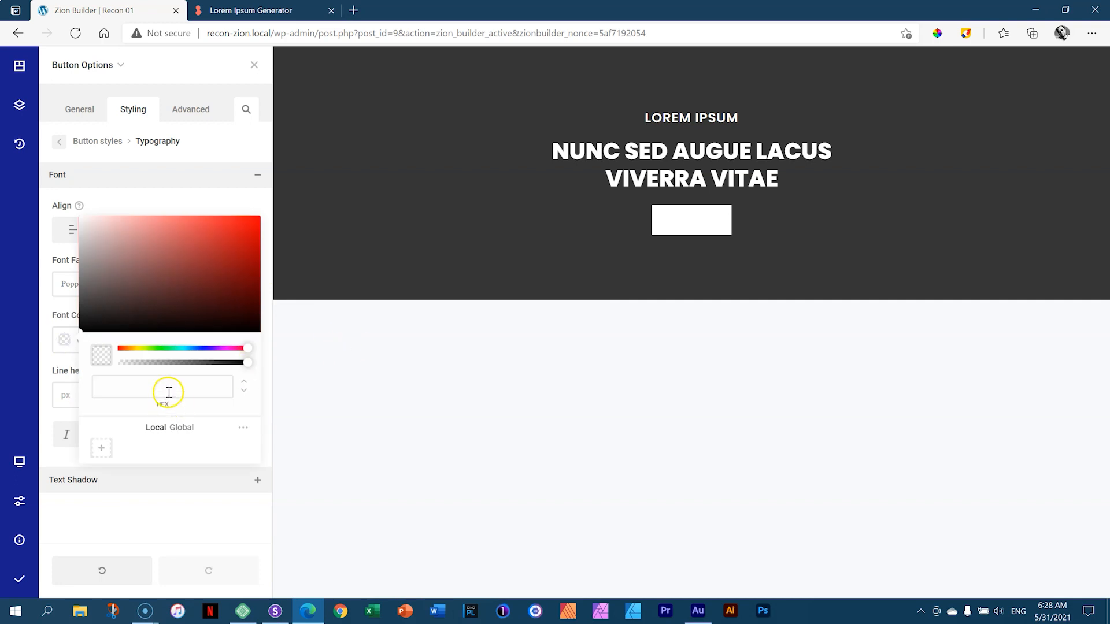
{"action": "left_click", "coordinate": [169, 388]}
{"action": "type", "text": "#363636"}
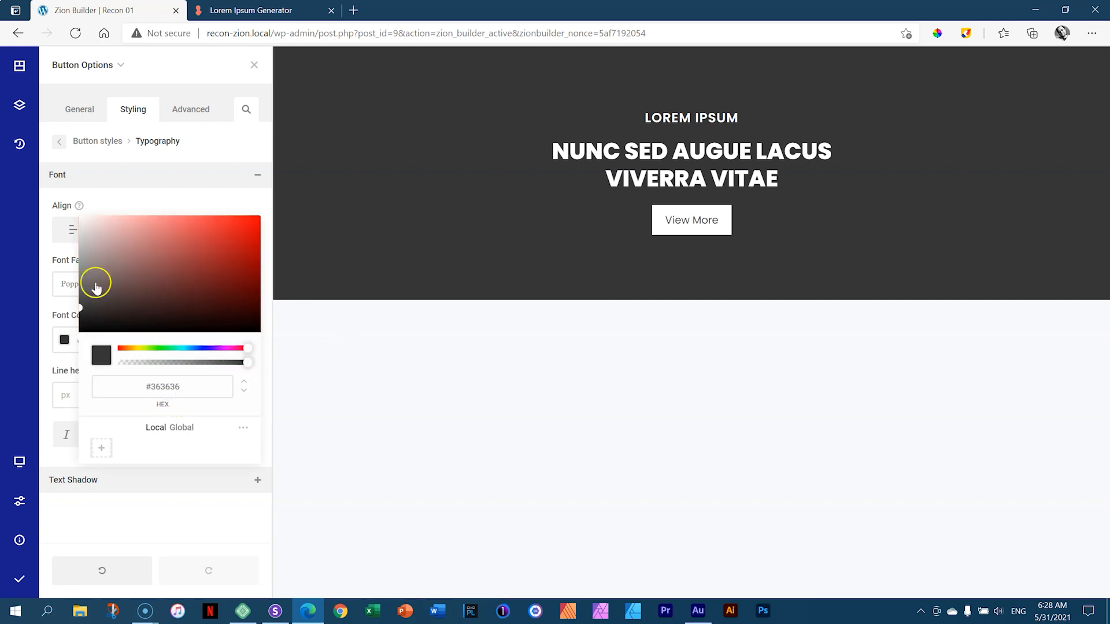
{"action": "left_click", "coordinate": [102, 200]}
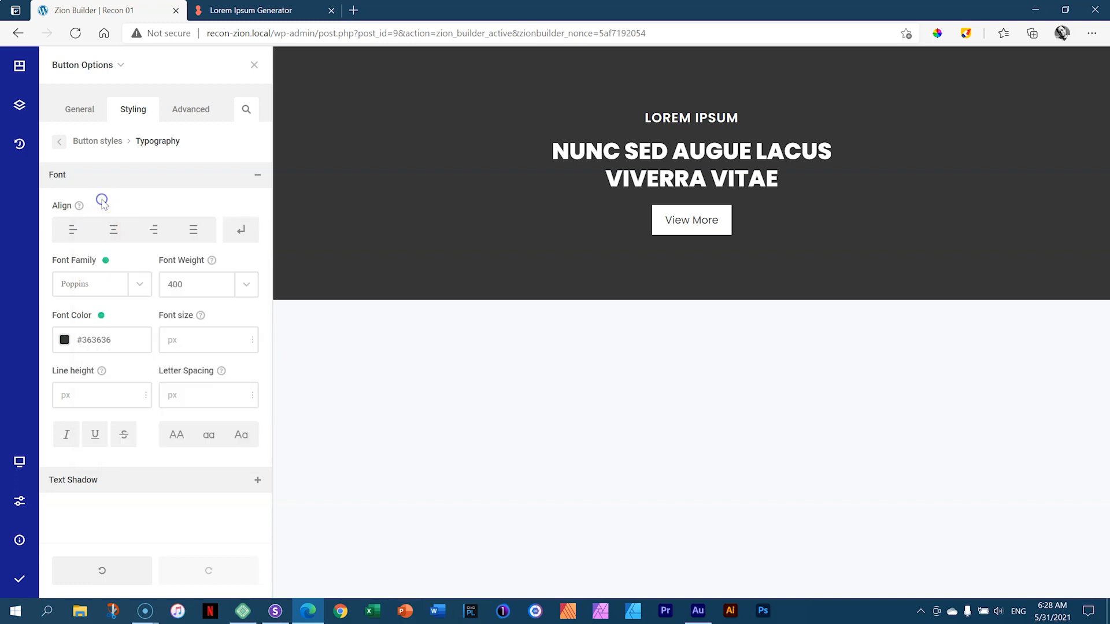
- Set the button text's font weight to 300 and its font size to 16px
{"action": "left_click", "coordinate": [247, 284]}
{"action": "scroll", "coordinate": [213, 359], "scroll_direction": "up", "scroll_amount": 5}
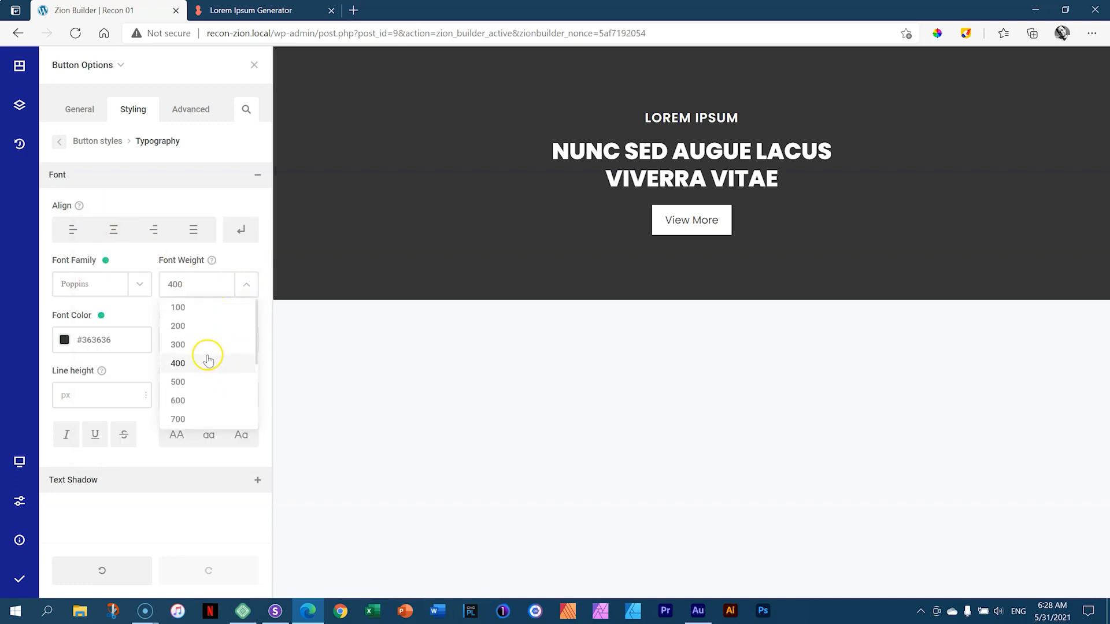
{"action": "left_click", "coordinate": [204, 346]}
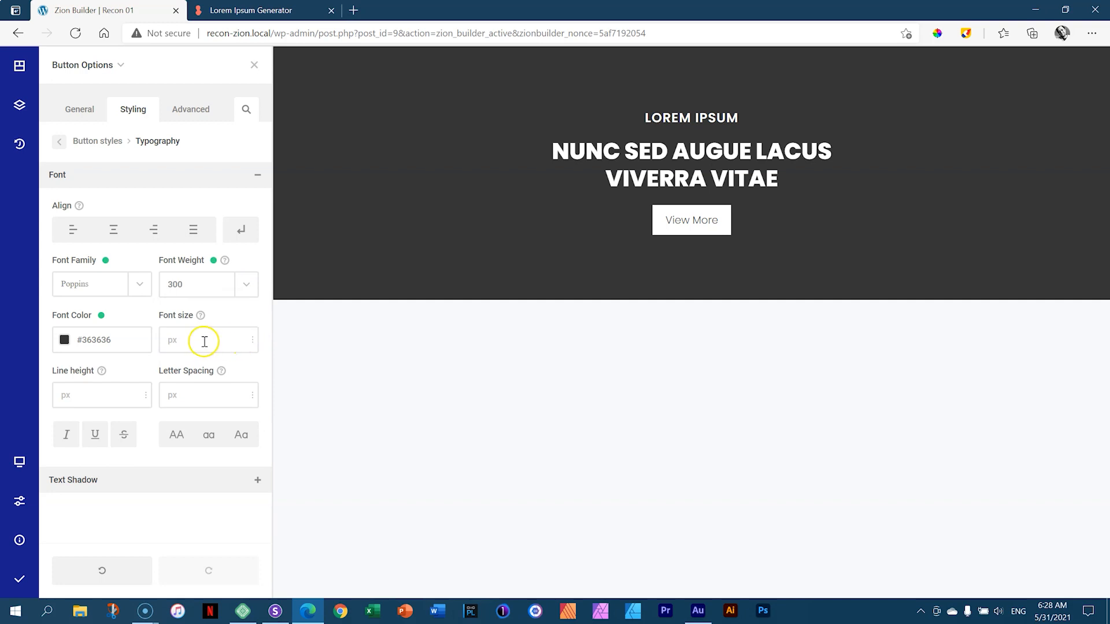
{"action": "left_click", "coordinate": [206, 344]}
{"action": "type", "text": "16"}
- Make the button text uppercase with a letter spacing of 1, and open the button's Size & Spacing settings
{"action": "left_click", "coordinate": [194, 394]}
{"action": "type", "text": "2"}
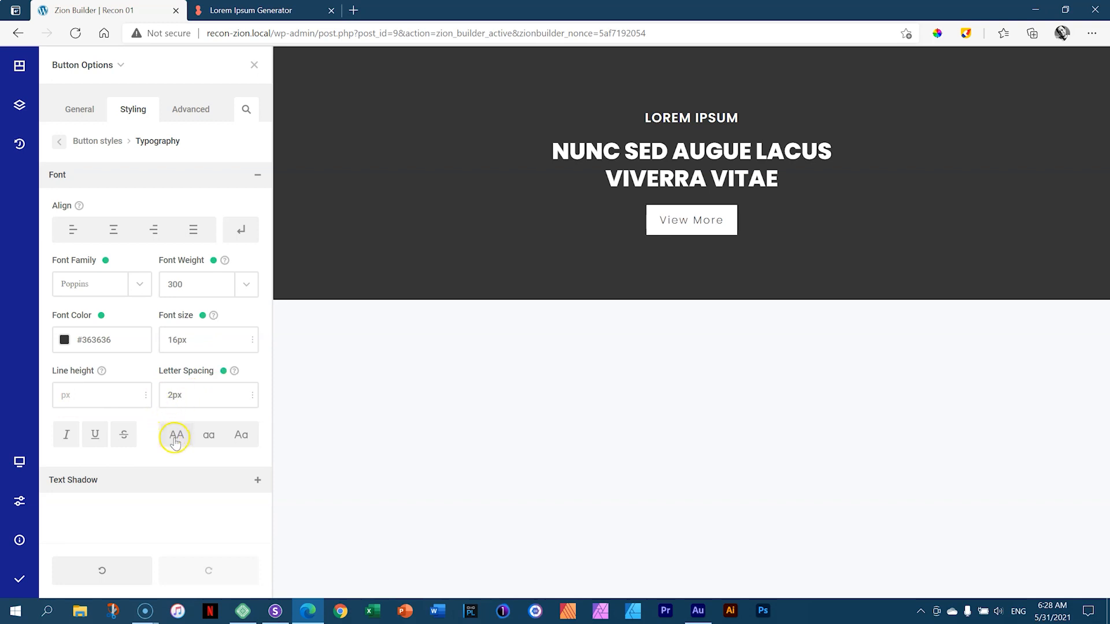
{"action": "left_click", "coordinate": [176, 441]}
{"action": "left_click", "coordinate": [185, 399]}
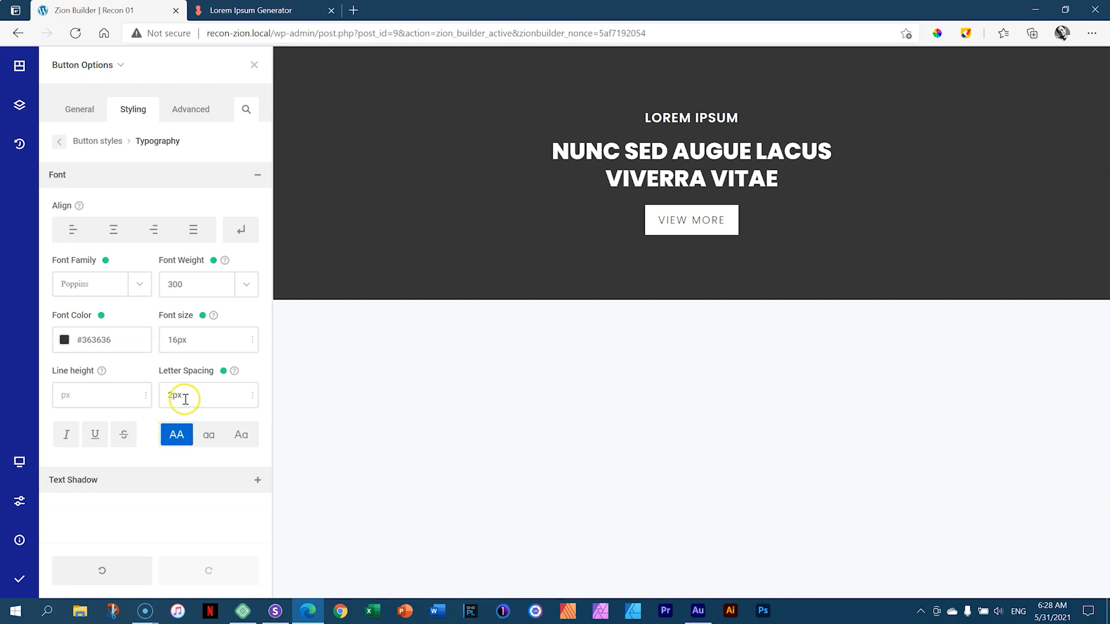
{"action": "key", "text": "BackSpace"}
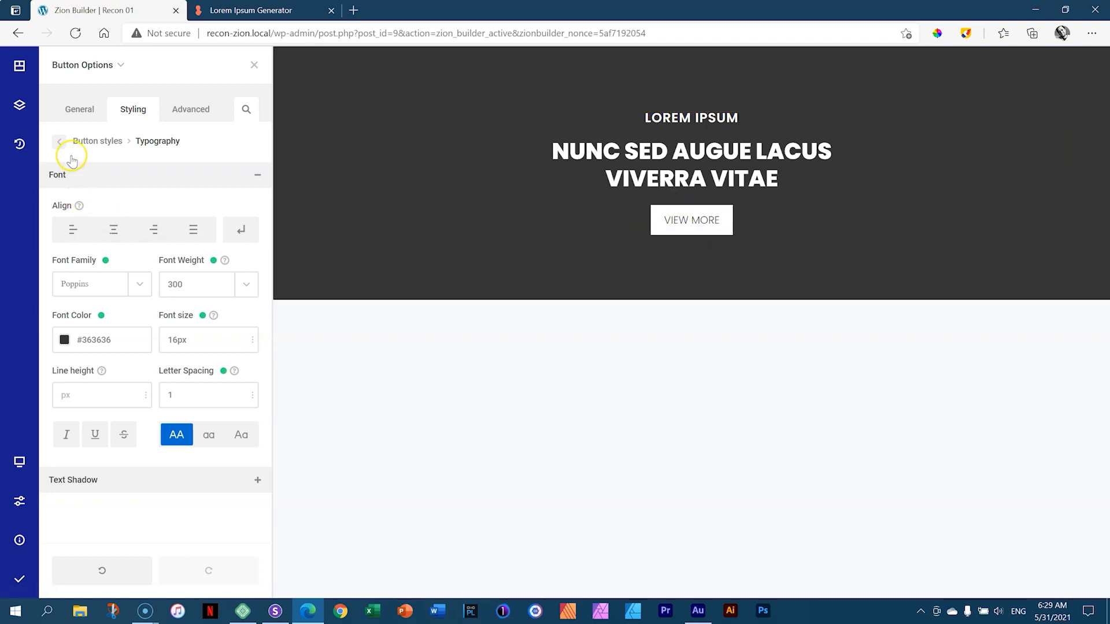
{"action": "left_click", "coordinate": [59, 143]}
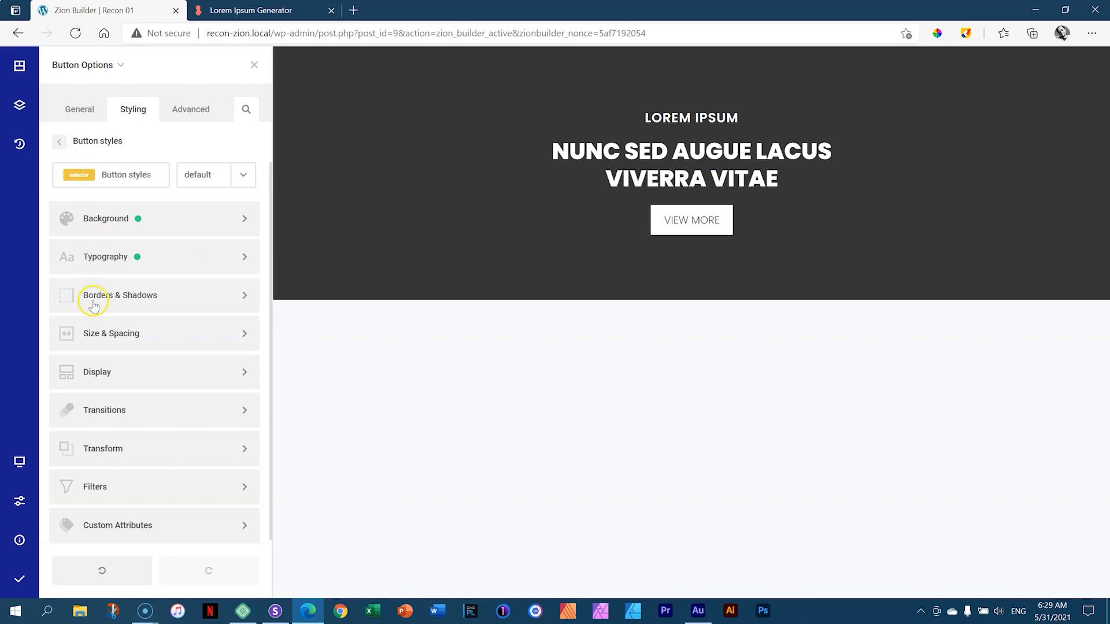
{"action": "left_click", "coordinate": [96, 334]}
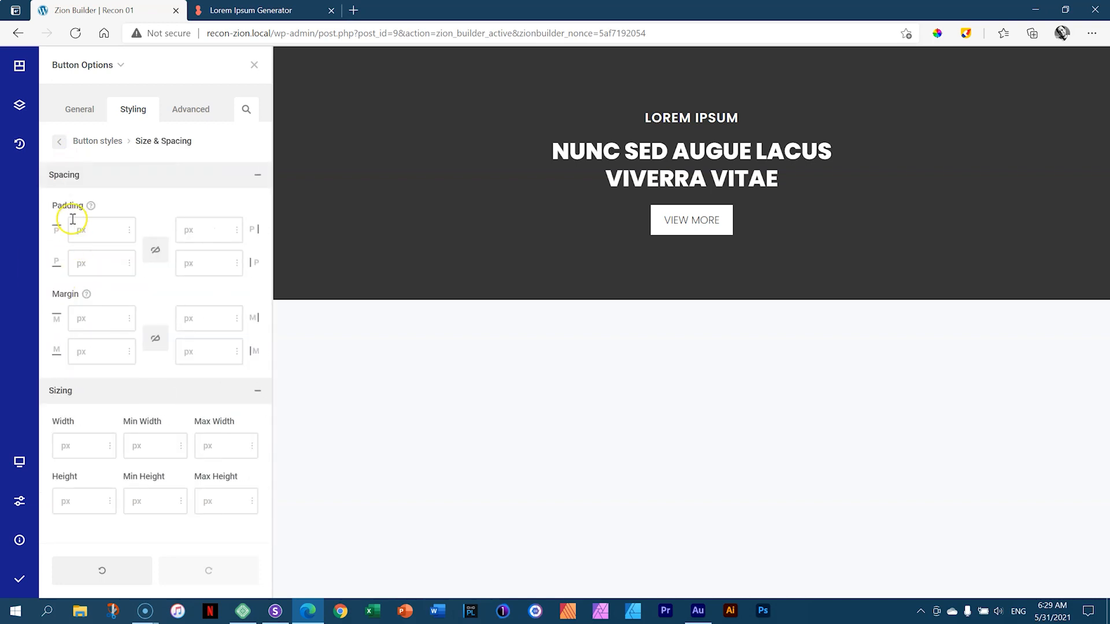
{"action": "left_click", "coordinate": [90, 233]}
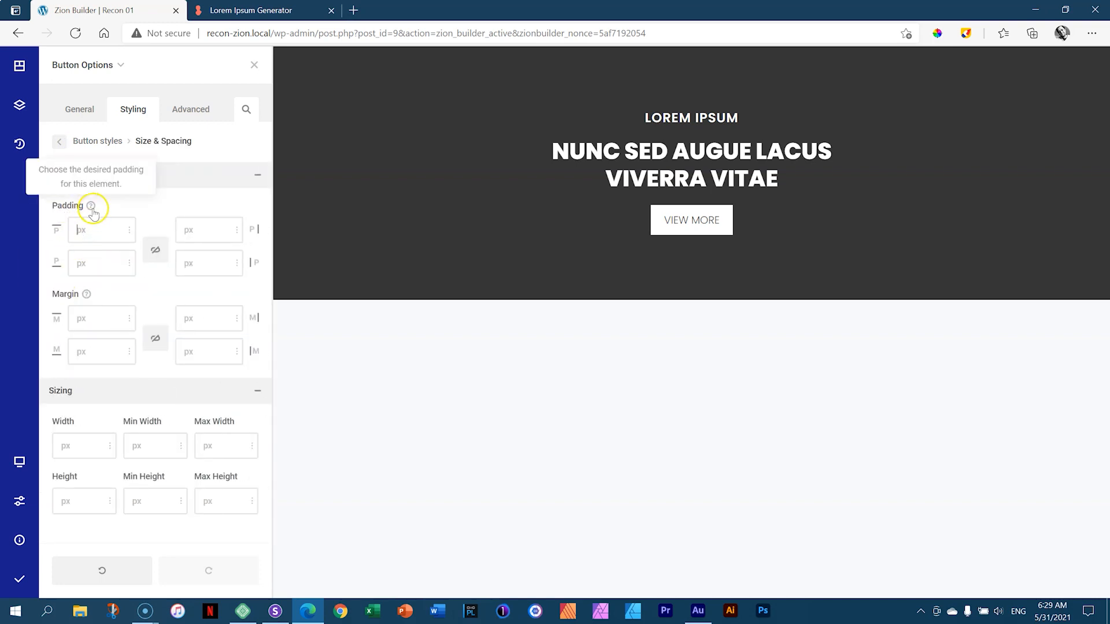
{"action": "type", "text": "35"}
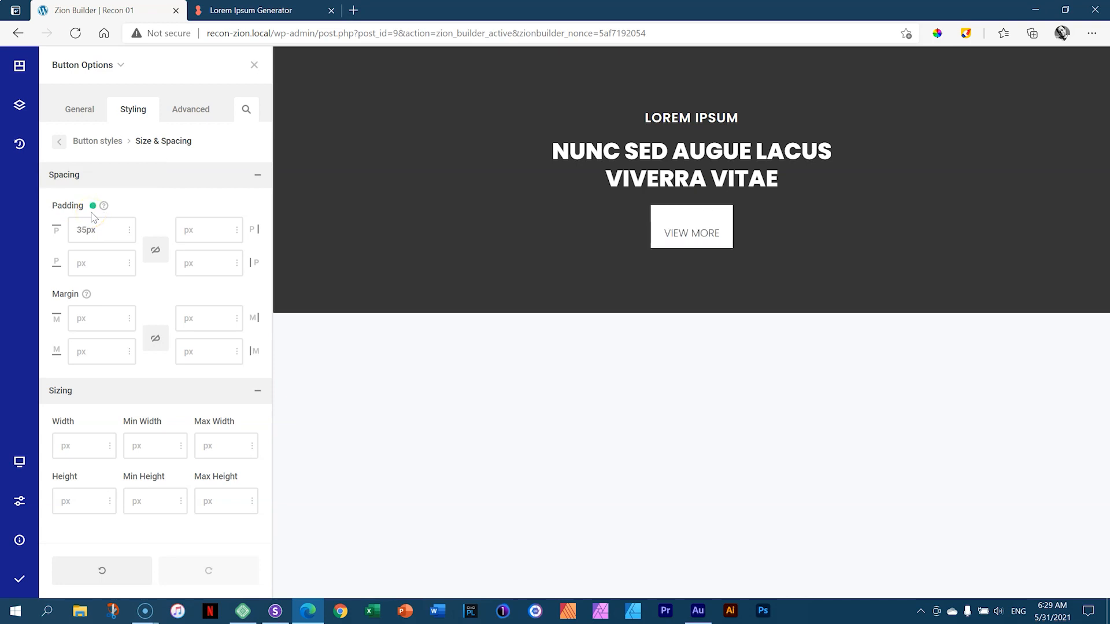
{"action": "key", "text": "BackSpace"}
{"action": "key", "text": "BackSpace"}
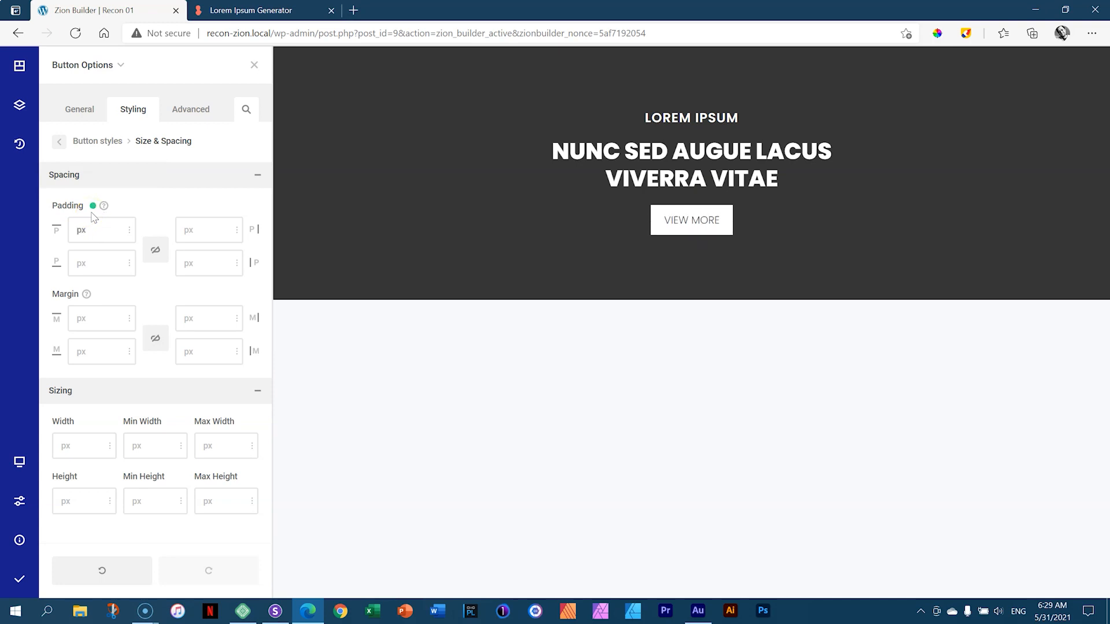
{"action": "left_click", "coordinate": [92, 205]}
- Set the View More button's right and left padding to 35px each and return to the Button styles overview
{"action": "left_click", "coordinate": [194, 235]}
{"action": "type", "text": "35"}
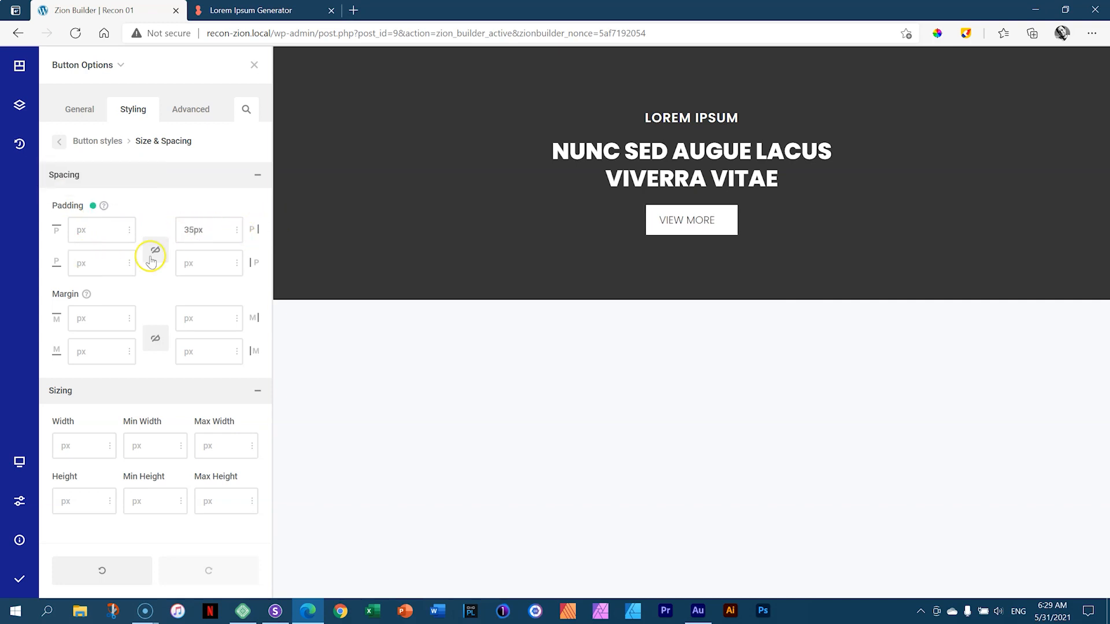
{"action": "type", "text": "35"}
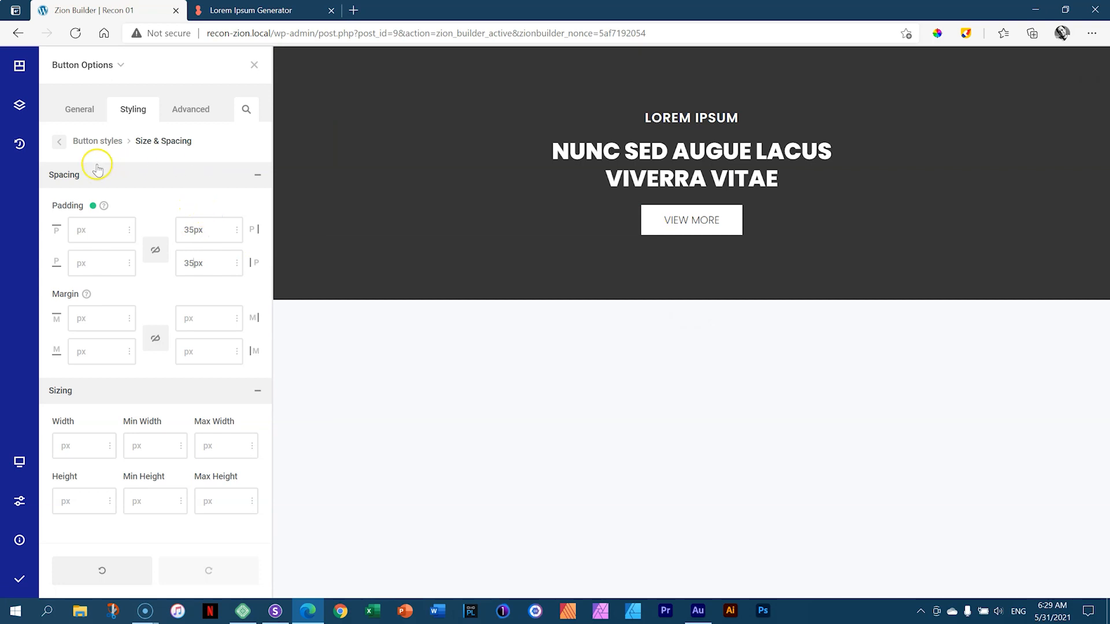
{"action": "left_click", "coordinate": [60, 144]}
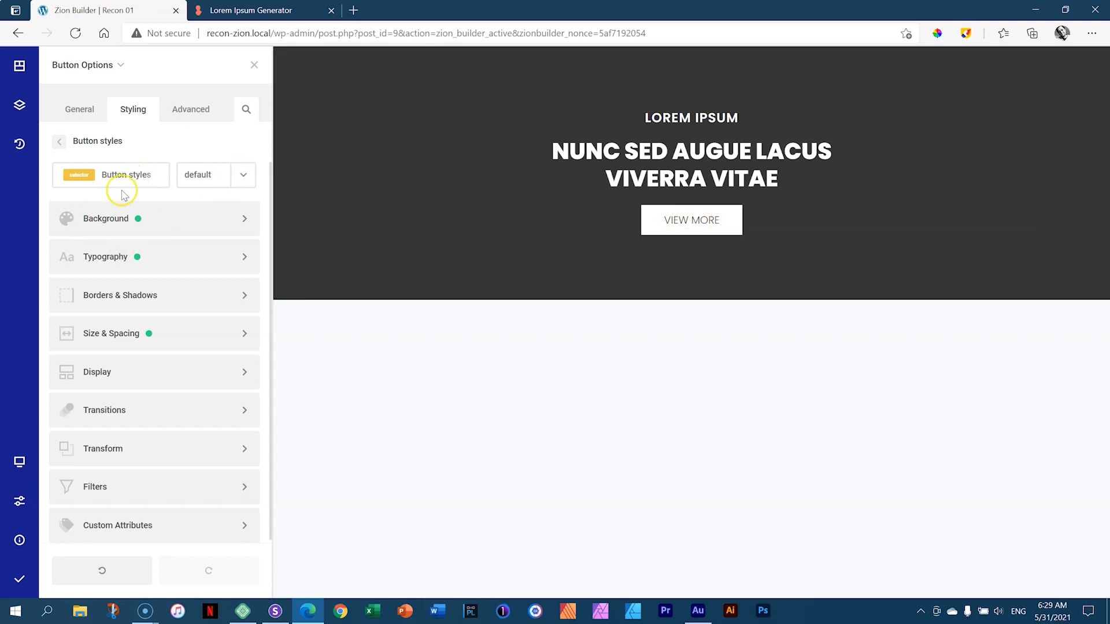
{"action": "left_click", "coordinate": [98, 218]}
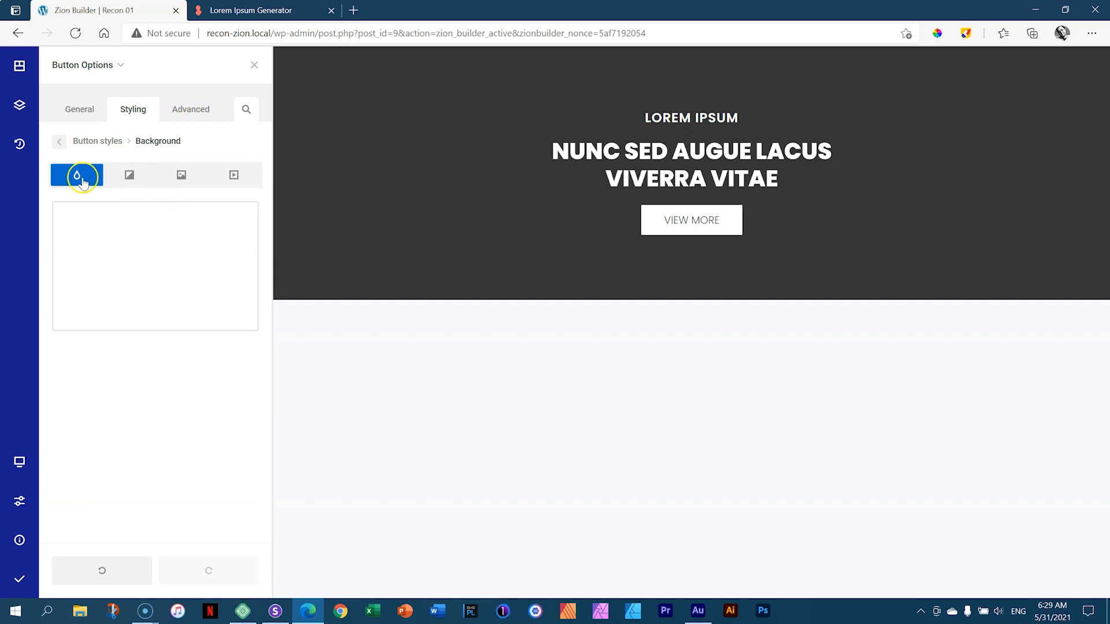
{"action": "left_click", "coordinate": [58, 142]}
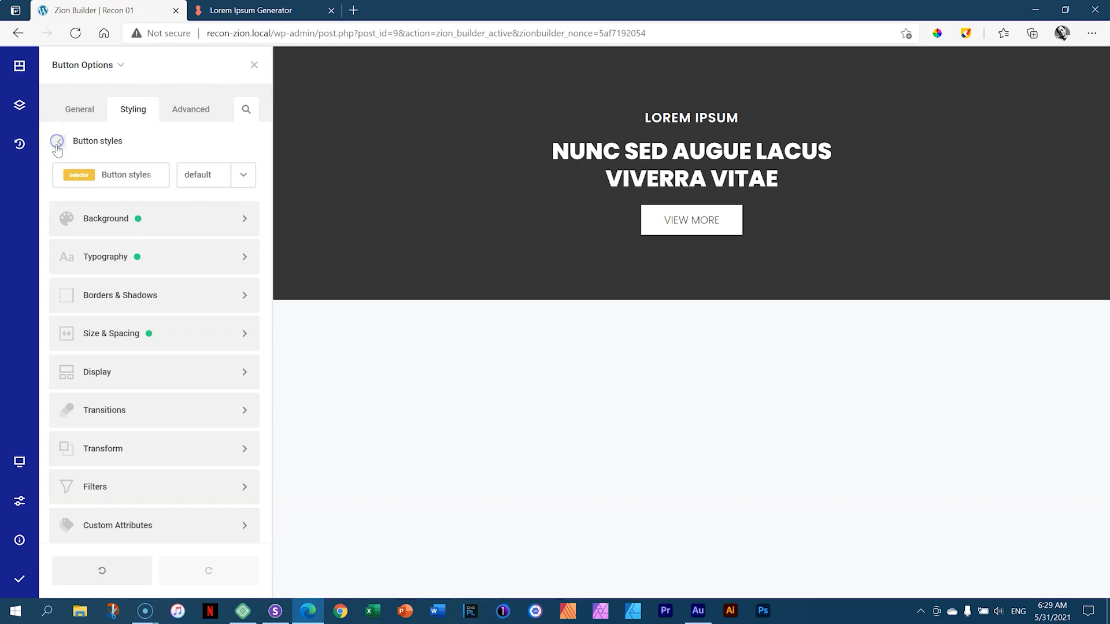
- For the button's :hover state, set the background color to white (255, 255, 255) with an alpha of 0.8
{"action": "left_click", "coordinate": [233, 178]}
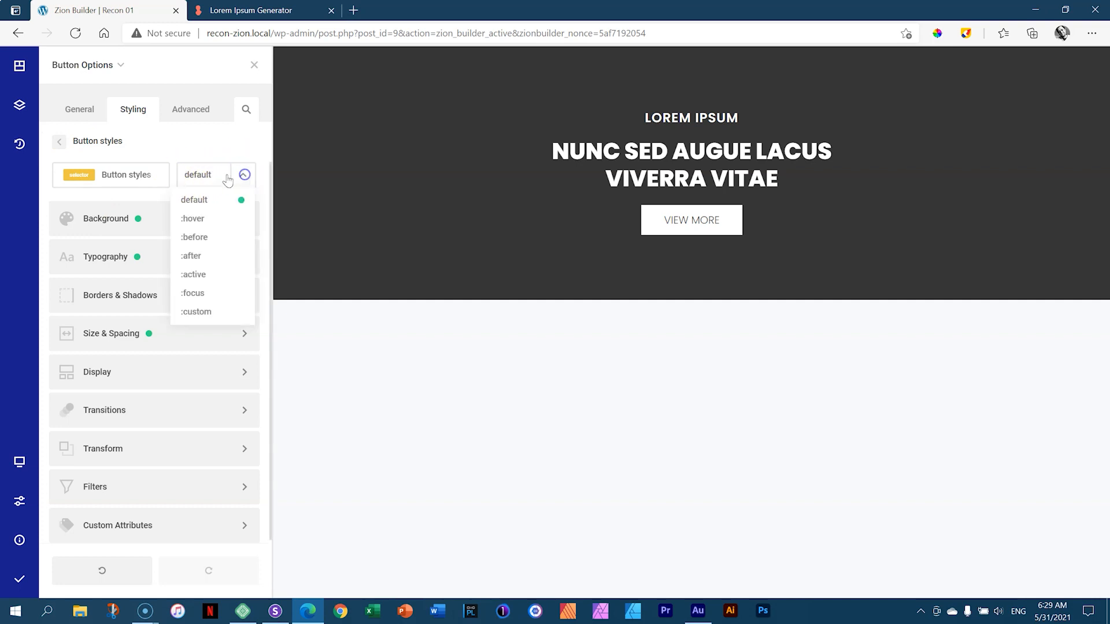
{"action": "left_click", "coordinate": [196, 220]}
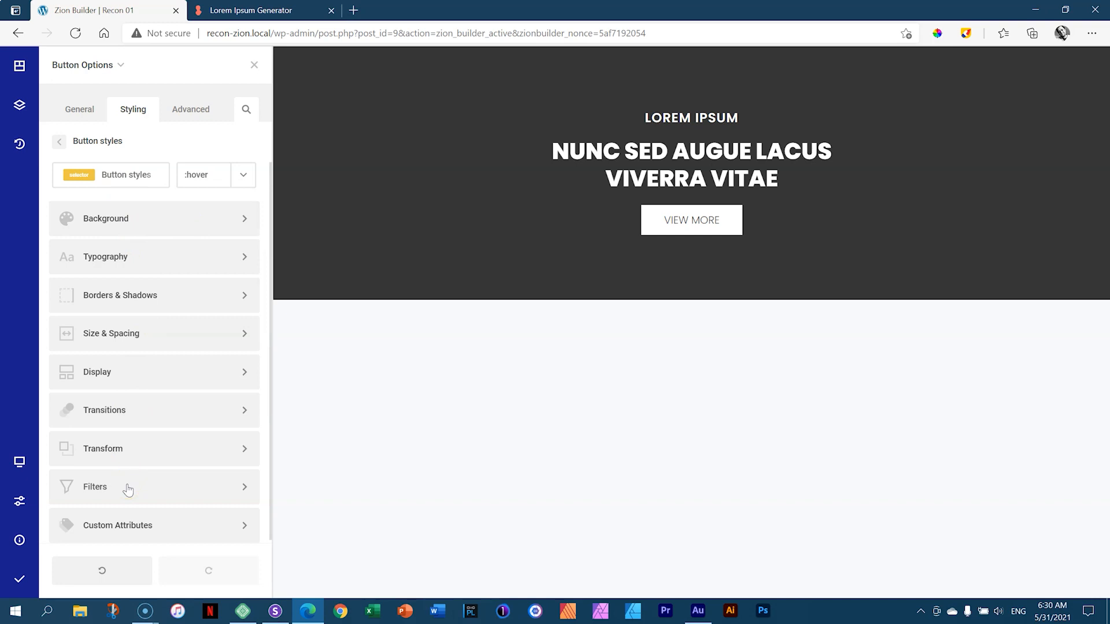
{"action": "left_click", "coordinate": [104, 218]}
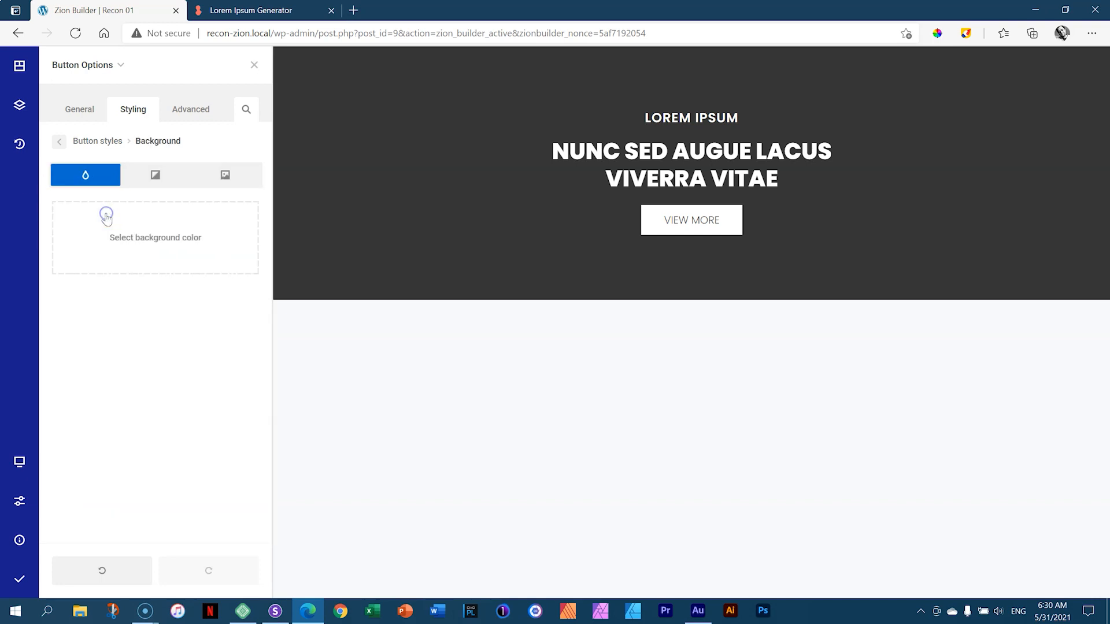
{"action": "left_click", "coordinate": [158, 241]}
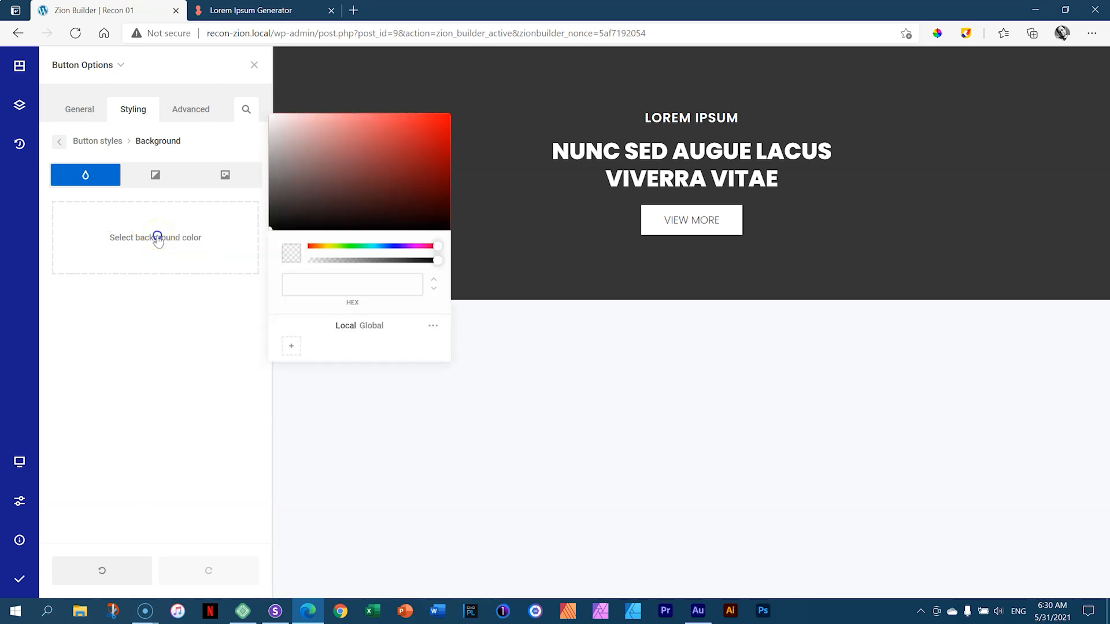
{"action": "left_click_drag", "start_coordinate": [307, 189], "coordinate": [260, 102]}
{"action": "left_click", "coordinate": [263, 106]}
{"action": "left_click", "coordinate": [133, 258]}
{"action": "left_click_drag", "start_coordinate": [439, 292], "coordinate": [426, 293]}
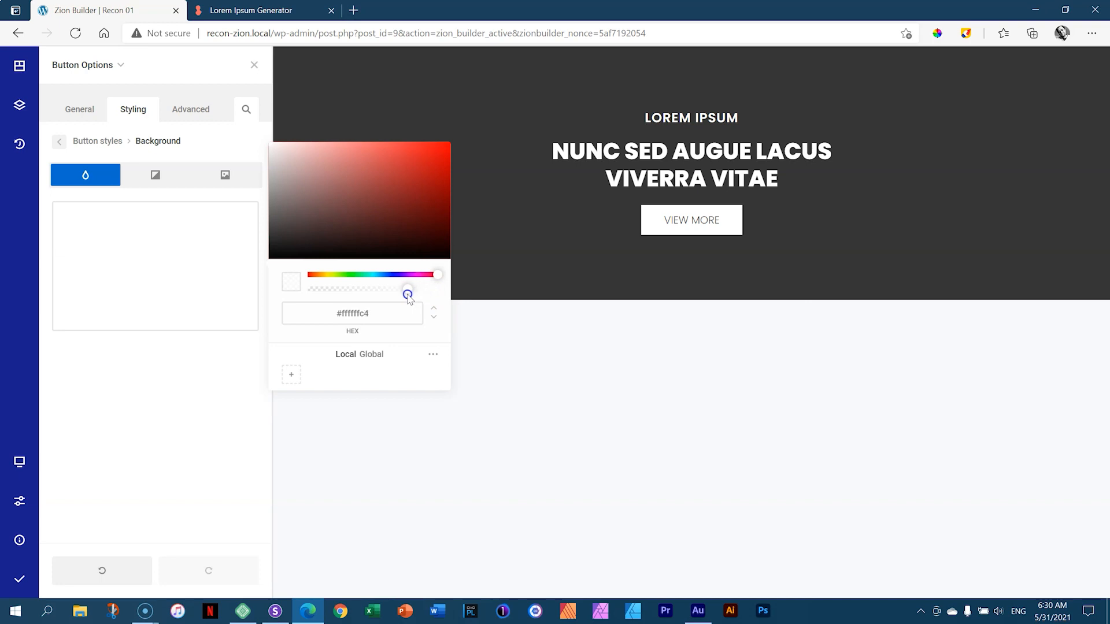
{"action": "left_click_drag", "start_coordinate": [406, 294], "coordinate": [410, 292]}
{"action": "left_click", "coordinate": [437, 318]}
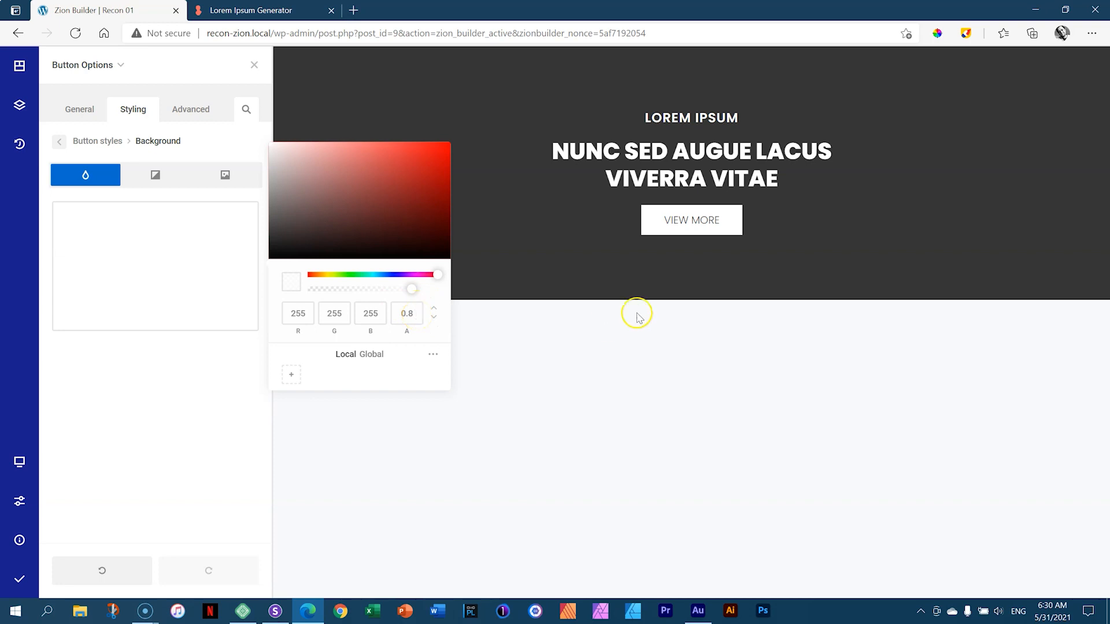
- Close the View More button's options and save the page
{"action": "left_click", "coordinate": [254, 66]}
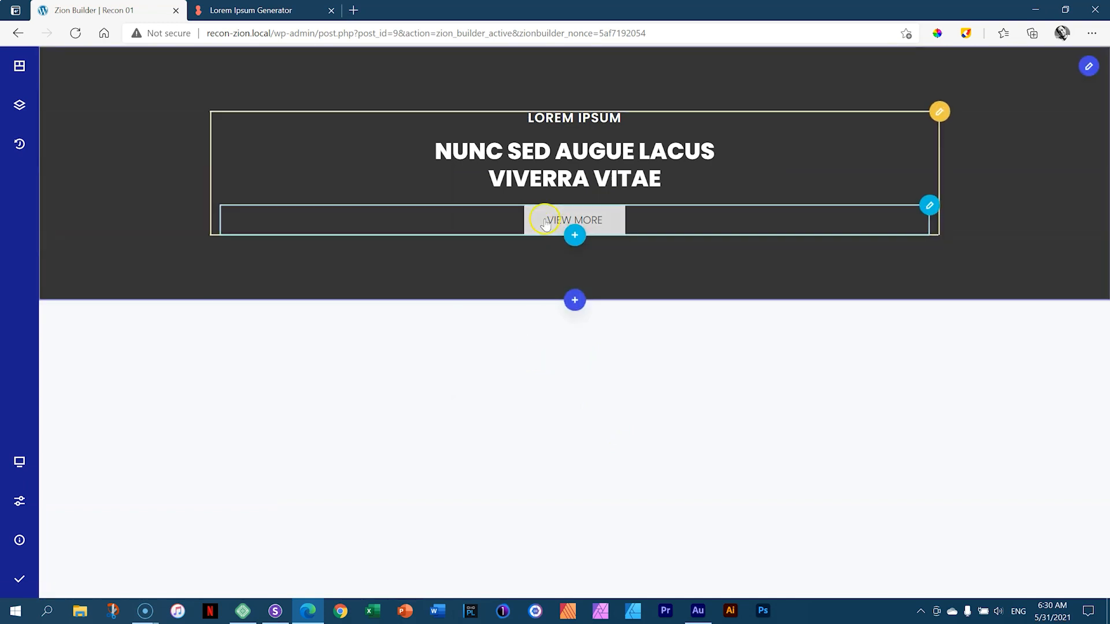
{"action": "left_click", "coordinate": [497, 343]}
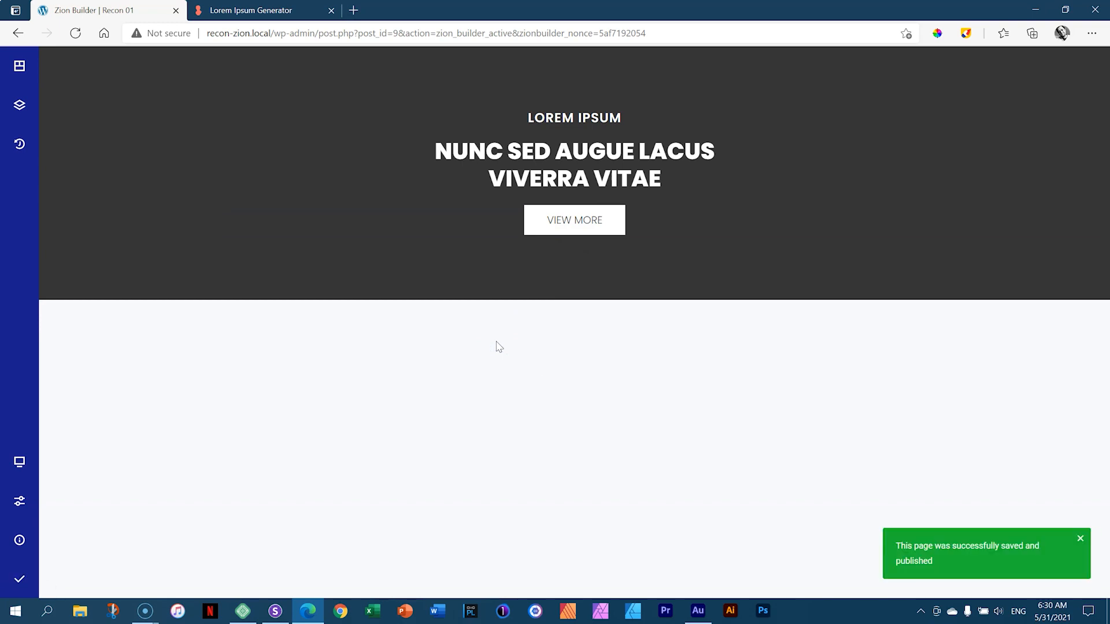
- View the saved post on the front end, and return to the builder by closing its preview
{"action": "left_click", "coordinate": [19, 541]}
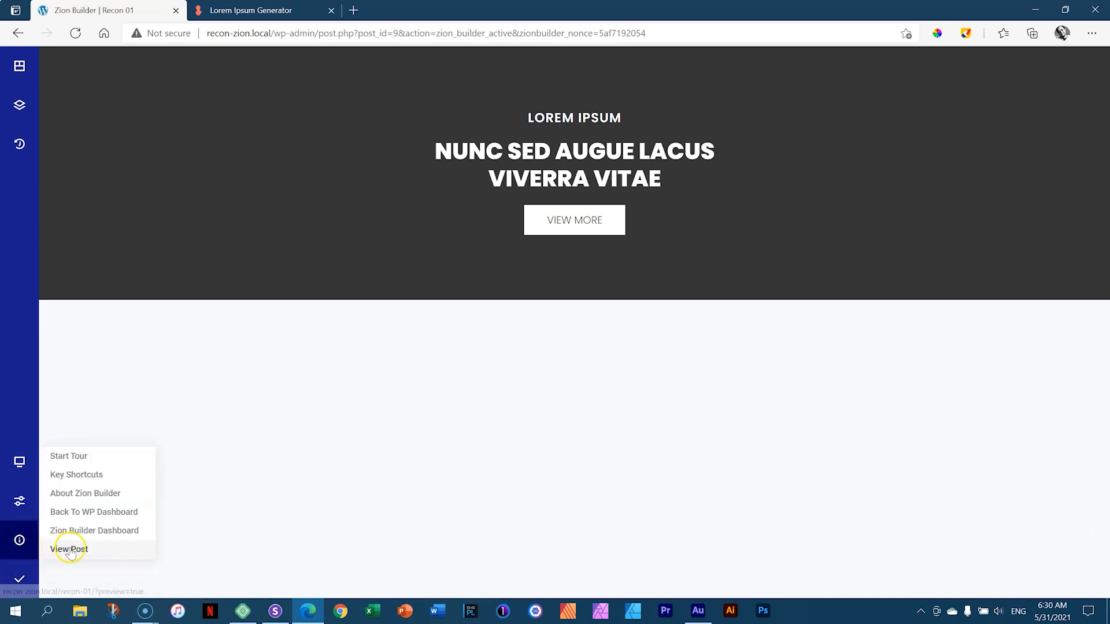
{"action": "left_click", "coordinate": [70, 550]}
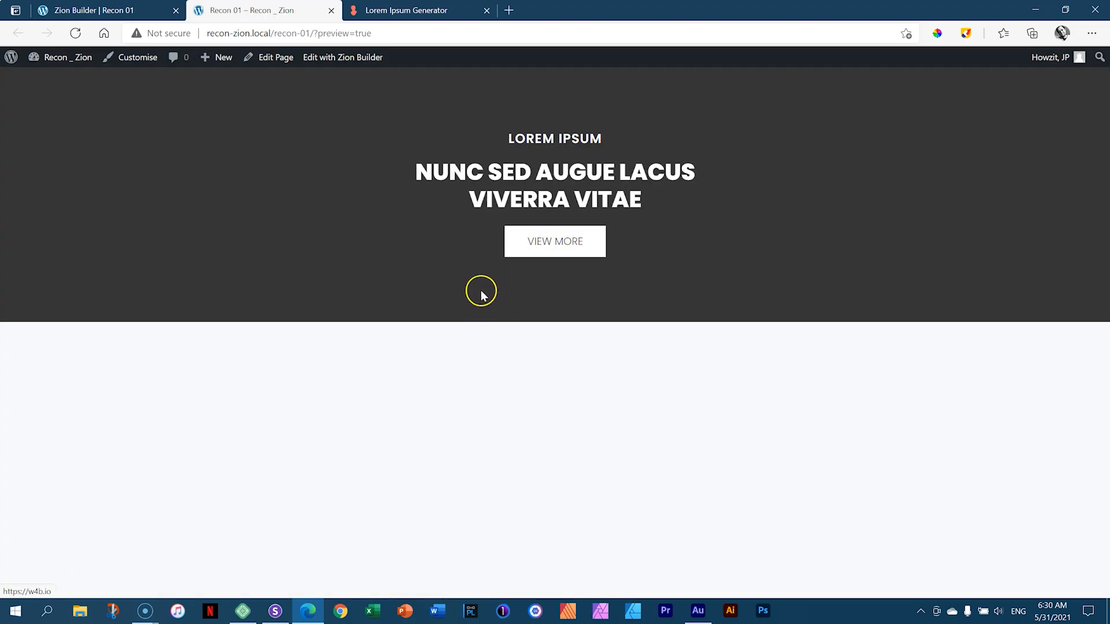
{"action": "left_click", "coordinate": [331, 10]}
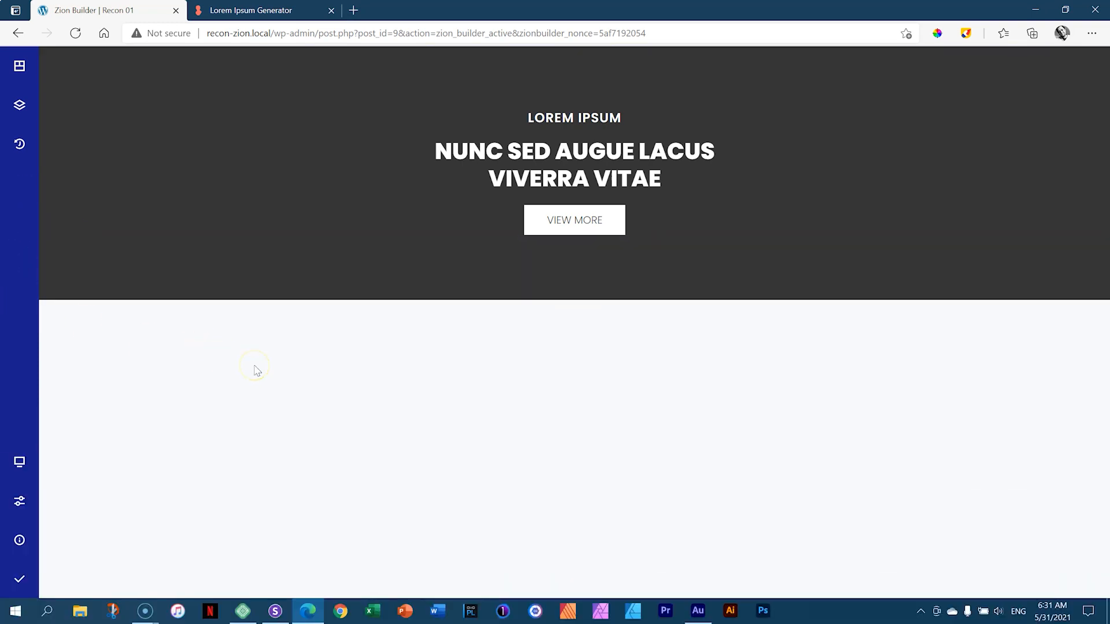
- Check the page in preview mode at laptop, tablet, mobile and desktop sizes, and return to editing mode
{"action": "key", "text": "ctrl+p"}
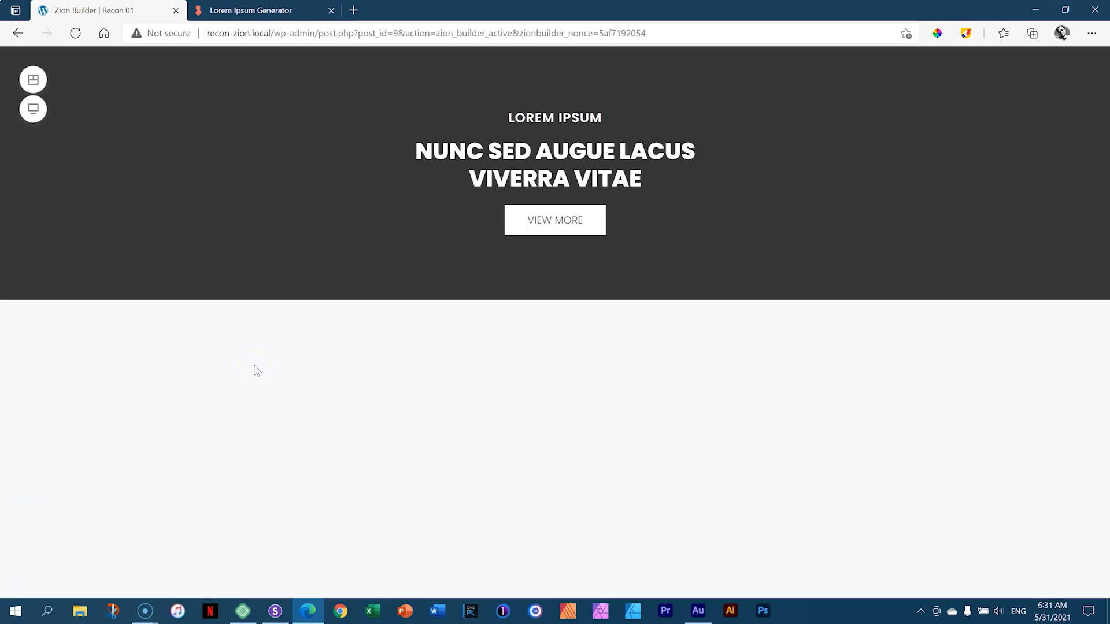
{"action": "left_click", "coordinate": [32, 110]}
{"action": "left_click", "coordinate": [33, 160]}
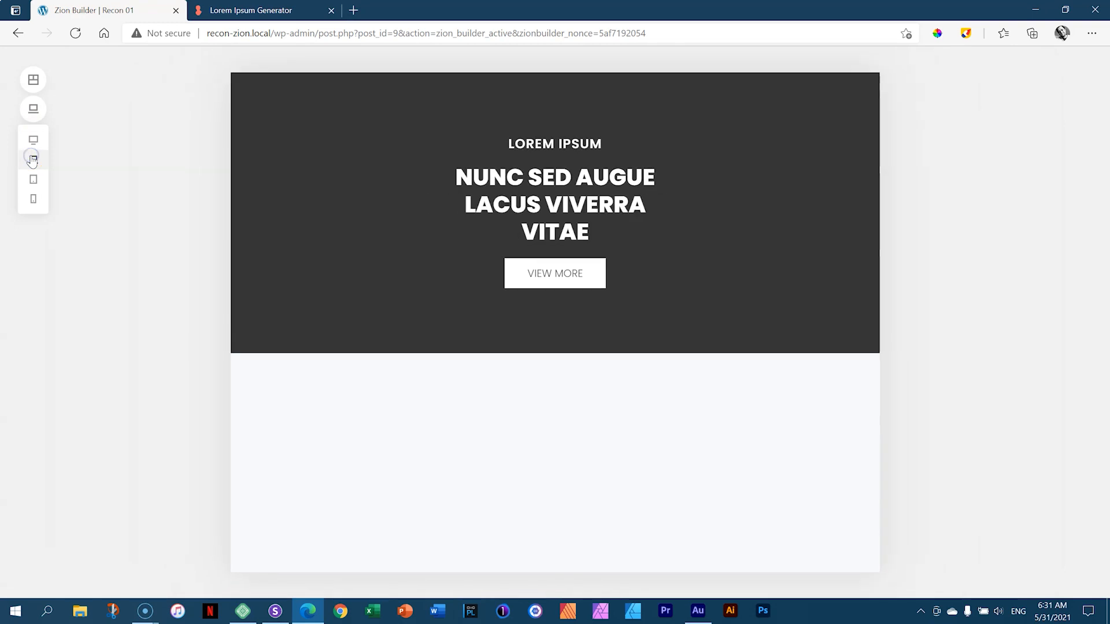
{"action": "left_click", "coordinate": [32, 179]}
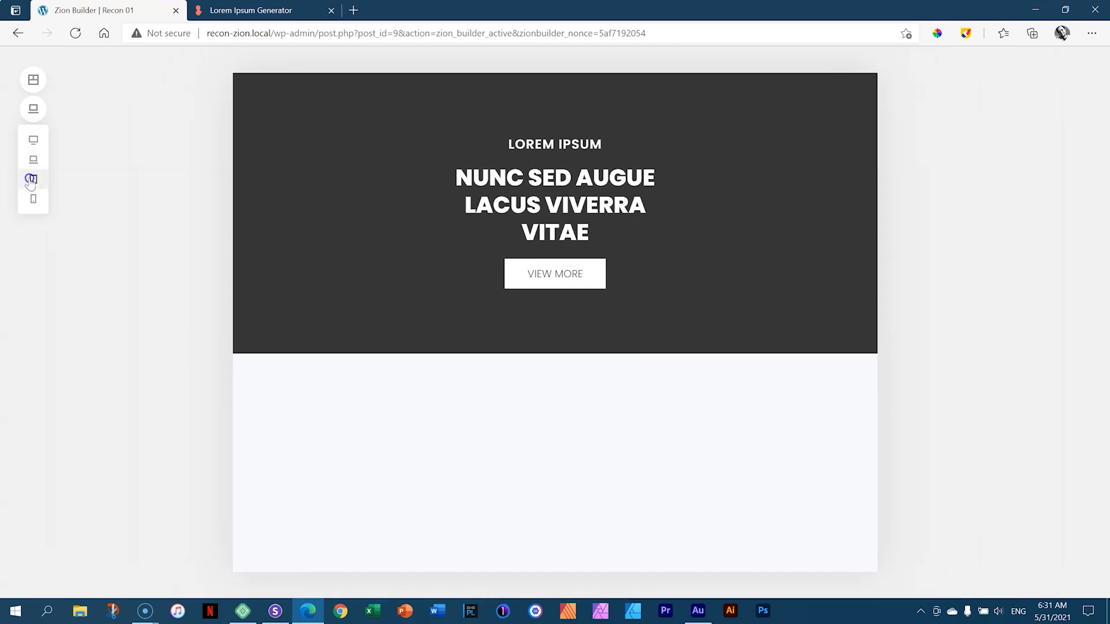
{"action": "left_click", "coordinate": [33, 200]}
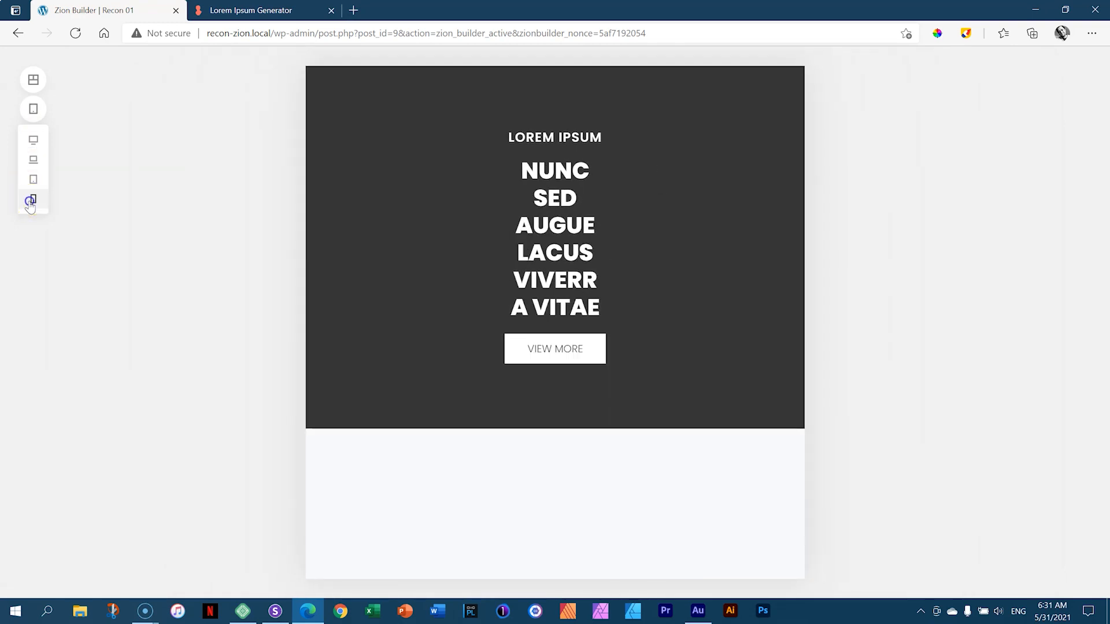
{"action": "left_click", "coordinate": [33, 141]}
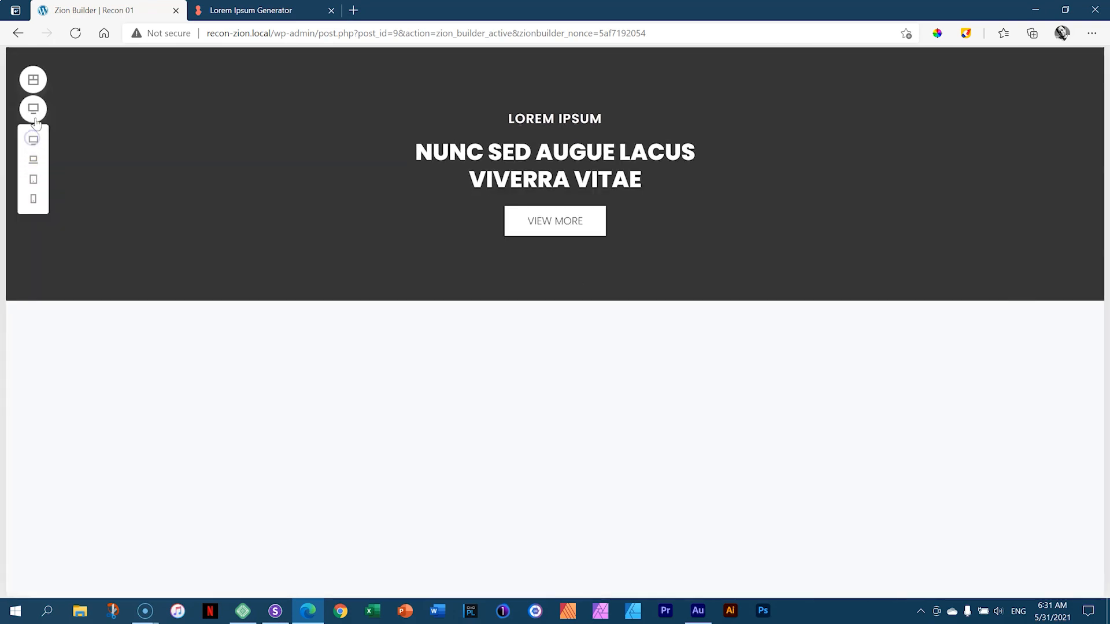
{"action": "left_click", "coordinate": [33, 109]}
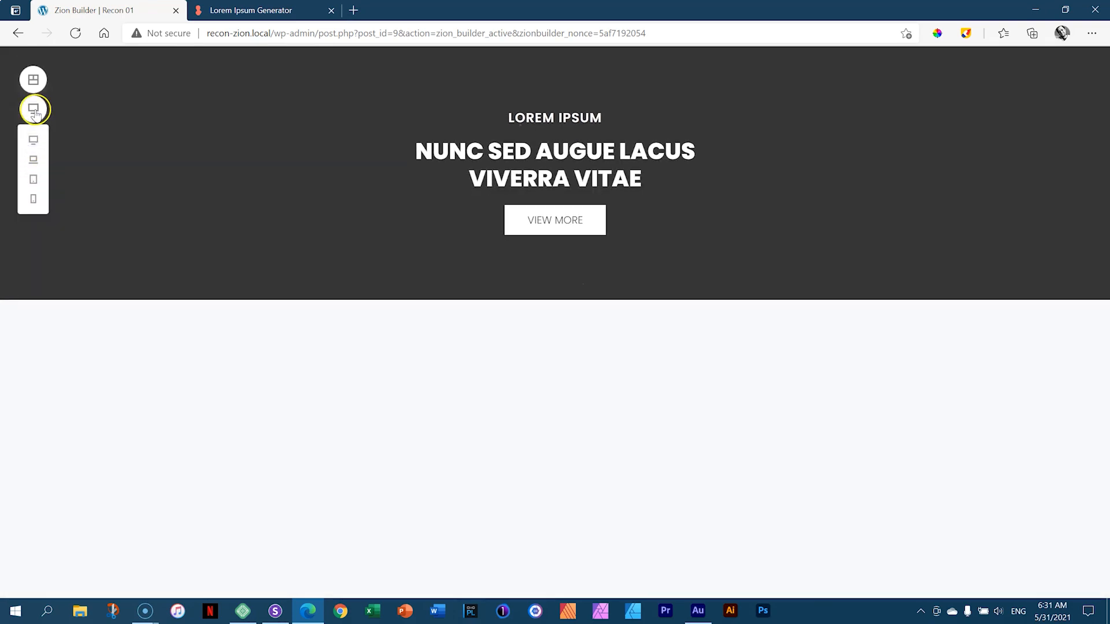
{"action": "left_click", "coordinate": [33, 81]}
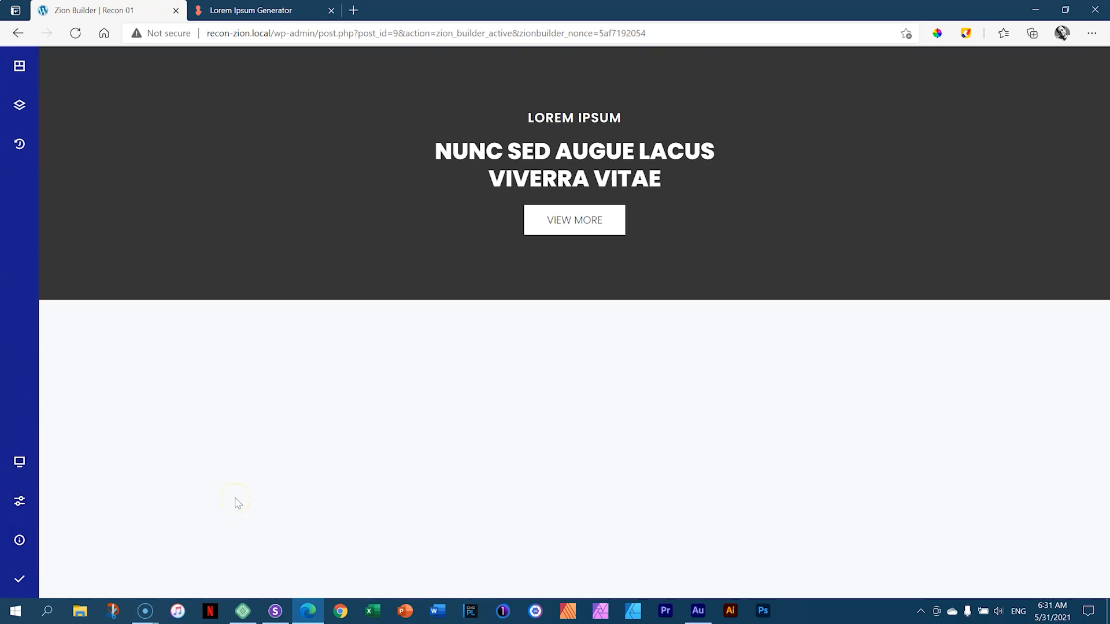
- Toggle preview mode repeatedly to compare the clean page view with the editing view
{"action": "key", "text": "ctrl+p"}
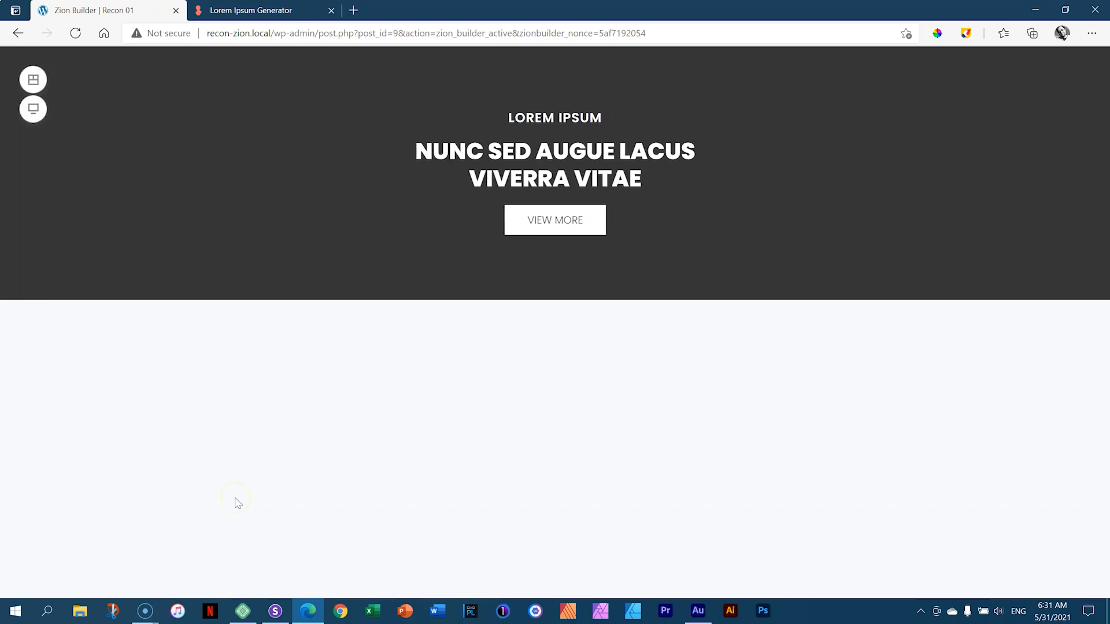
{"action": "key", "text": "ctrl+p"}
{"action": "key", "text": "ctrl+p"}
{"action": "key", "text": "ctrl+p"}
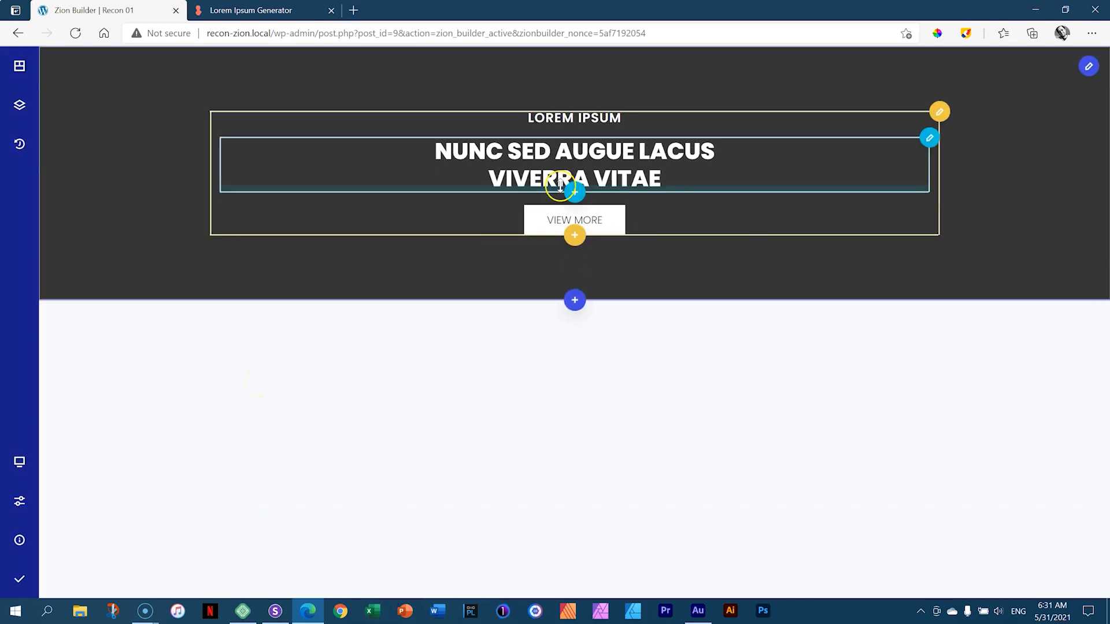
{"action": "left_click", "coordinate": [575, 193]}
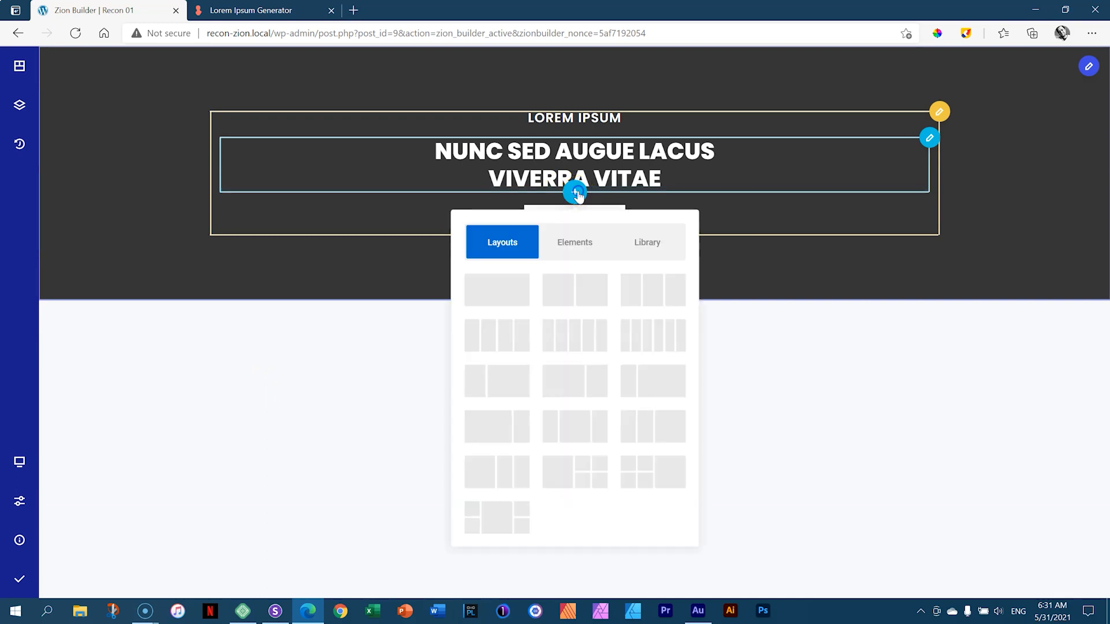
{"action": "left_click", "coordinate": [575, 243]}
{"action": "type", "text": "spa"}
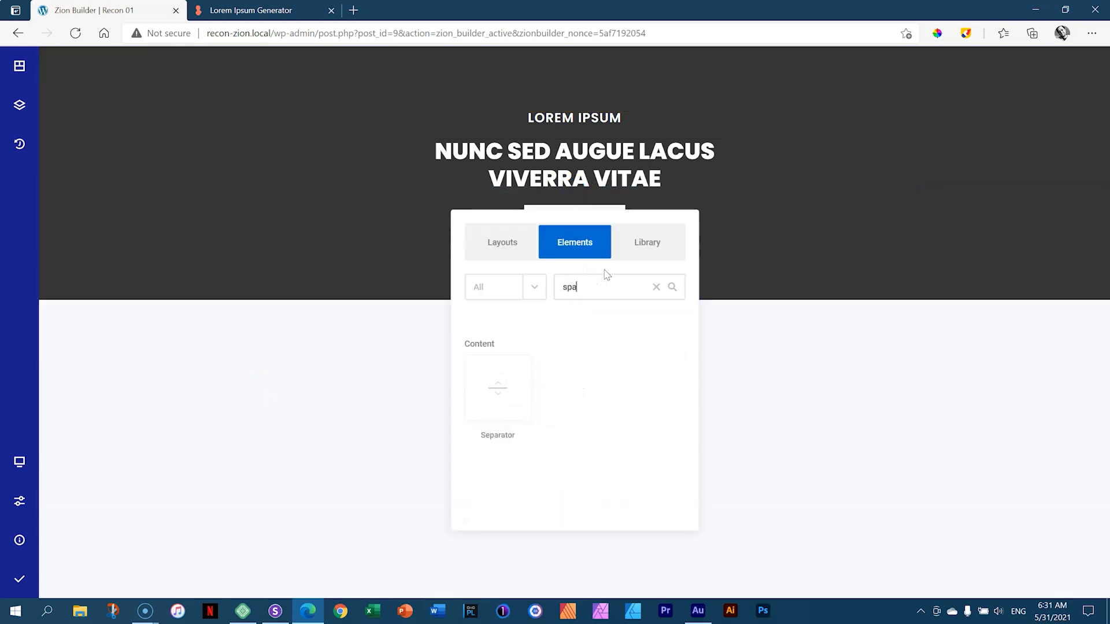
{"action": "type", "text": "c"}
{"action": "key", "text": "BackSpace"}
{"action": "key", "text": "BackSpace"}
{"action": "key", "text": "BackSpace"}
{"action": "key", "text": "BackSpace"}
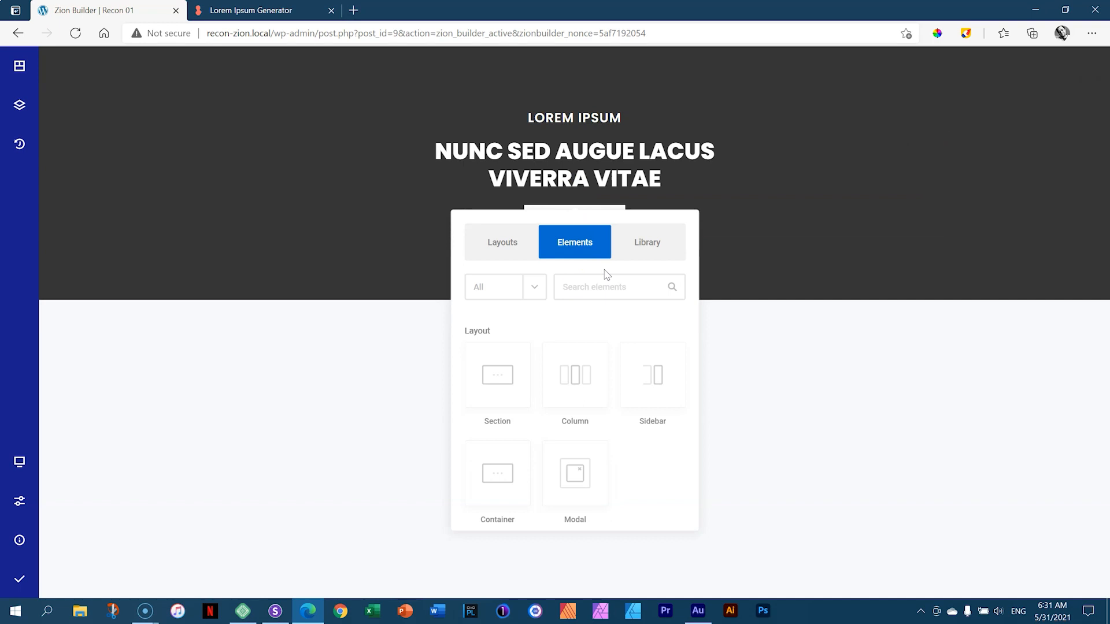
{"action": "left_click", "coordinate": [758, 362]}
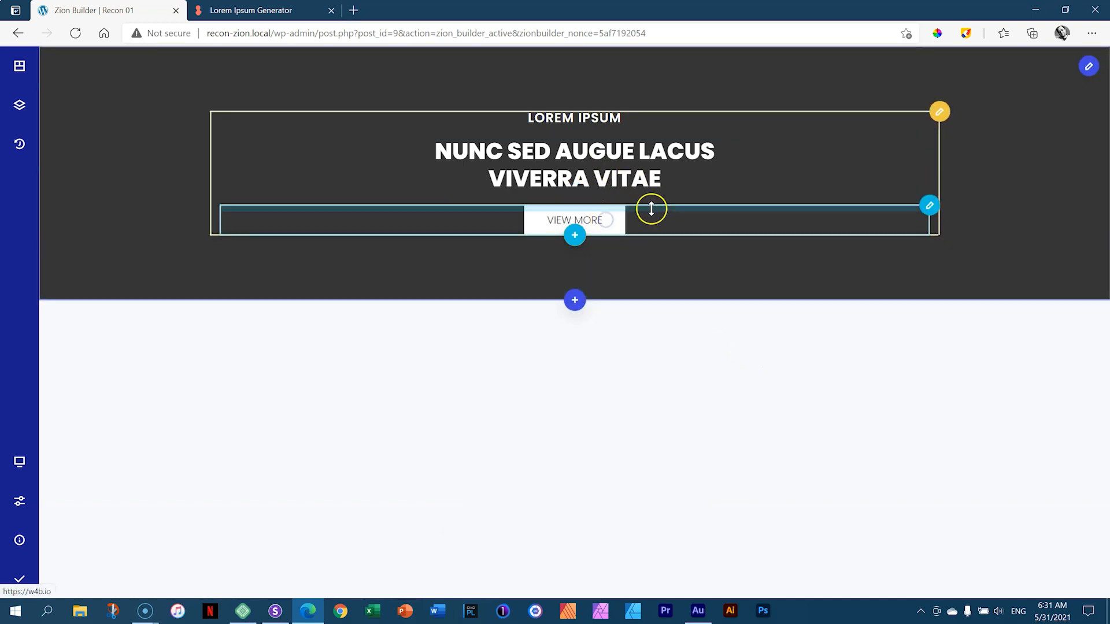
- Increase the View More button's top margin directly on the canvas to separate it from the heading
{"action": "left_click_drag", "start_coordinate": [651, 209], "coordinate": [651, 203]}
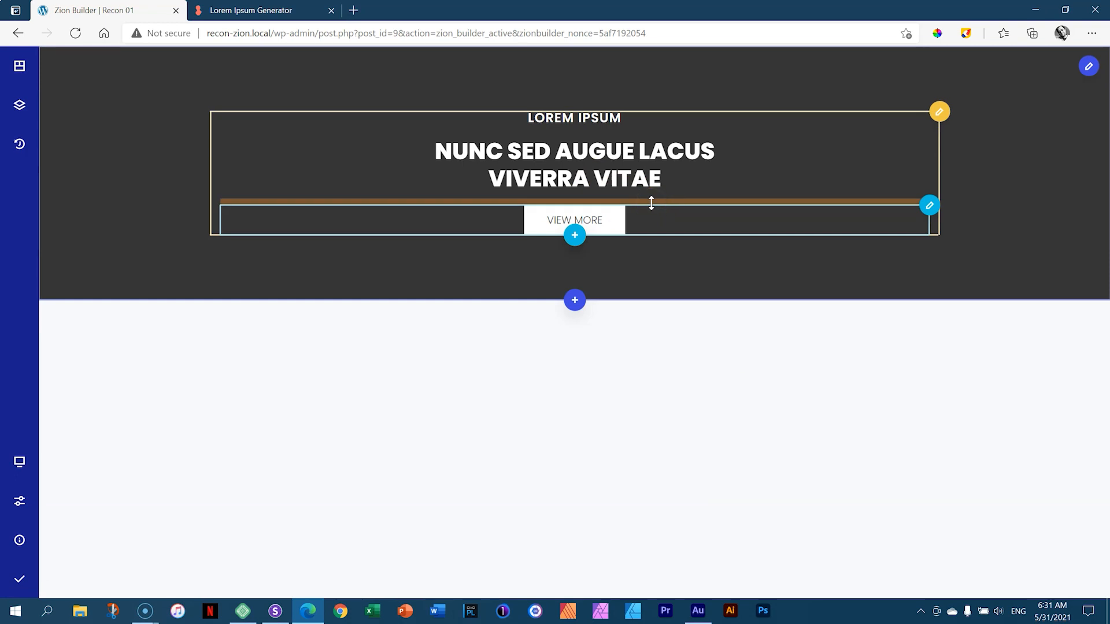
{"action": "left_click_drag", "start_coordinate": [651, 203], "coordinate": [651, 255]}
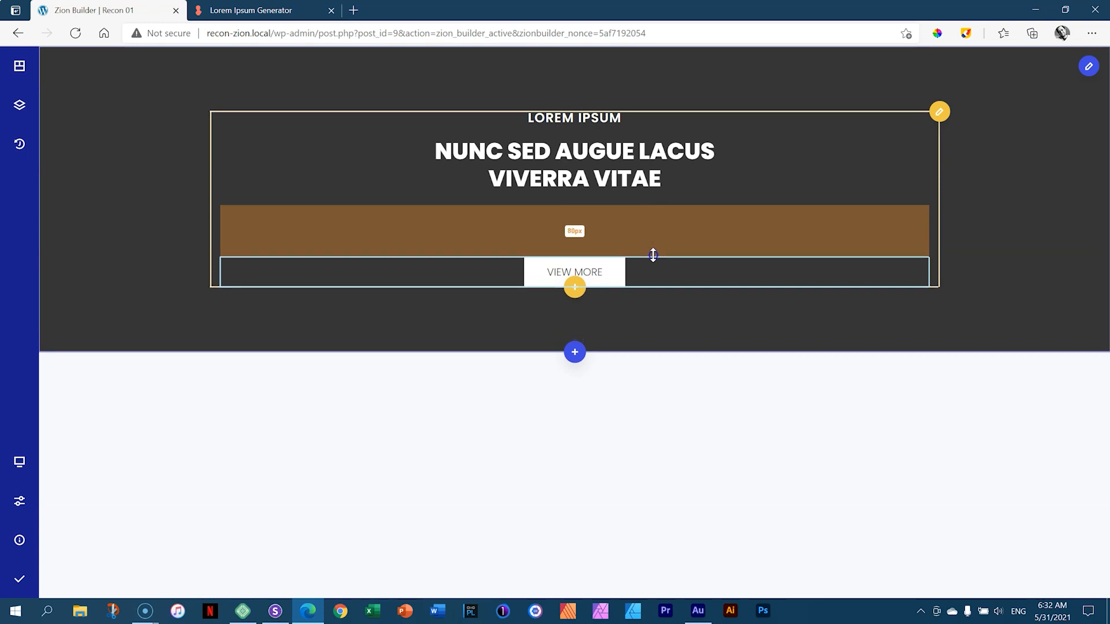
{"action": "left_click_drag", "start_coordinate": [653, 253], "coordinate": [653, 251]}
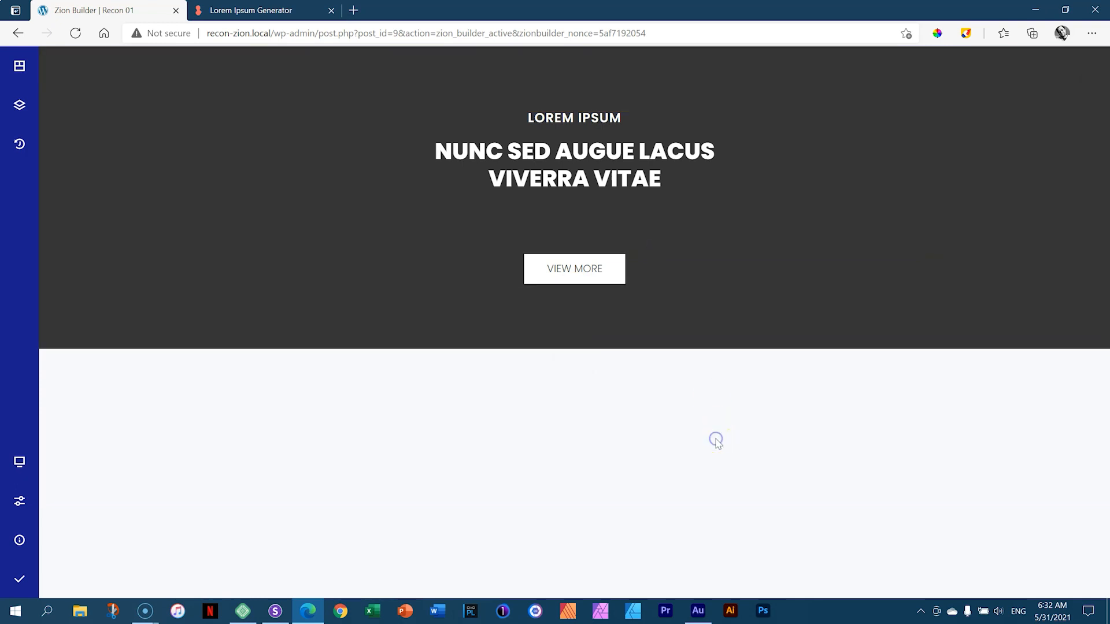
{"action": "left_click", "coordinate": [730, 414]}
{"action": "left_click", "coordinate": [722, 411]}
- Check the section with the new button spacing in the Laptop, Tablet and Mobile views, and restore the Desktop view
{"action": "left_click", "coordinate": [19, 463]}
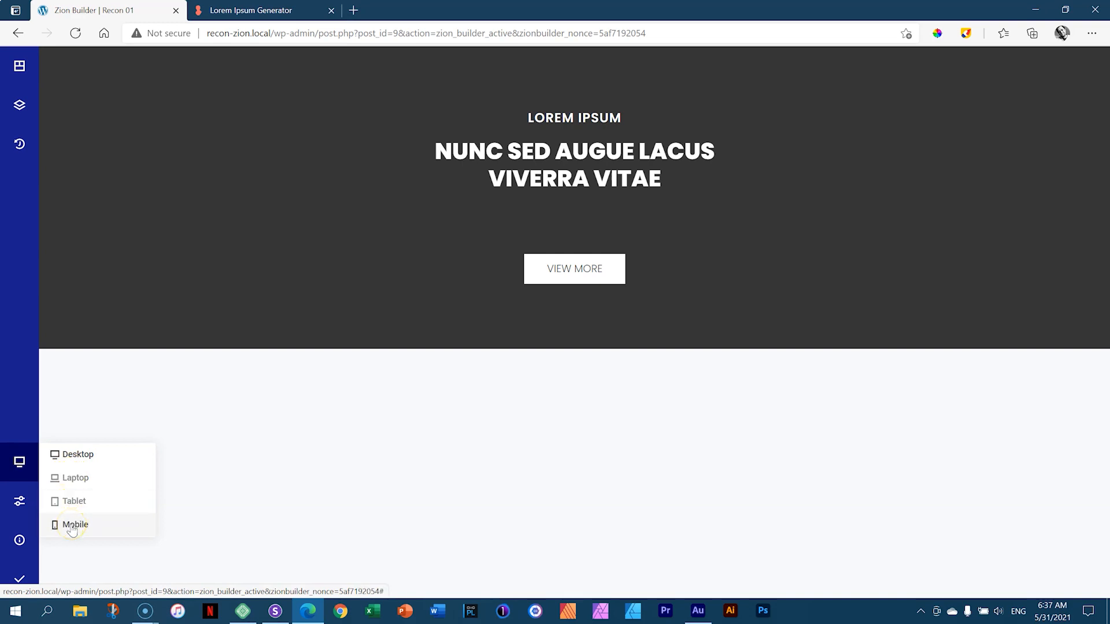
{"action": "left_click", "coordinate": [72, 483]}
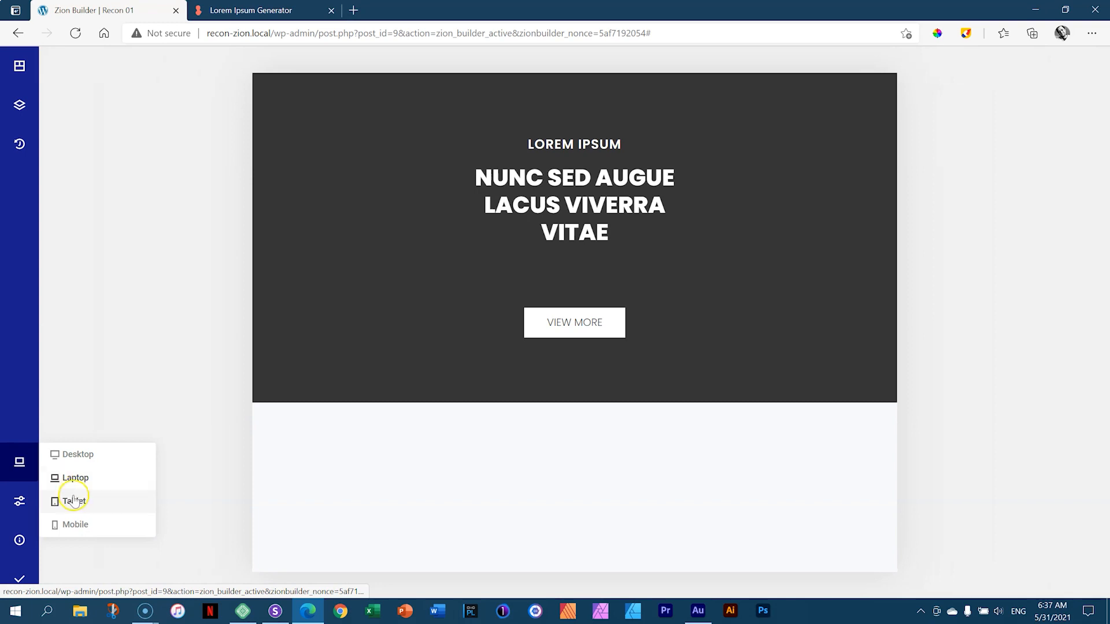
{"action": "left_click", "coordinate": [73, 501]}
{"action": "left_click", "coordinate": [74, 524]}
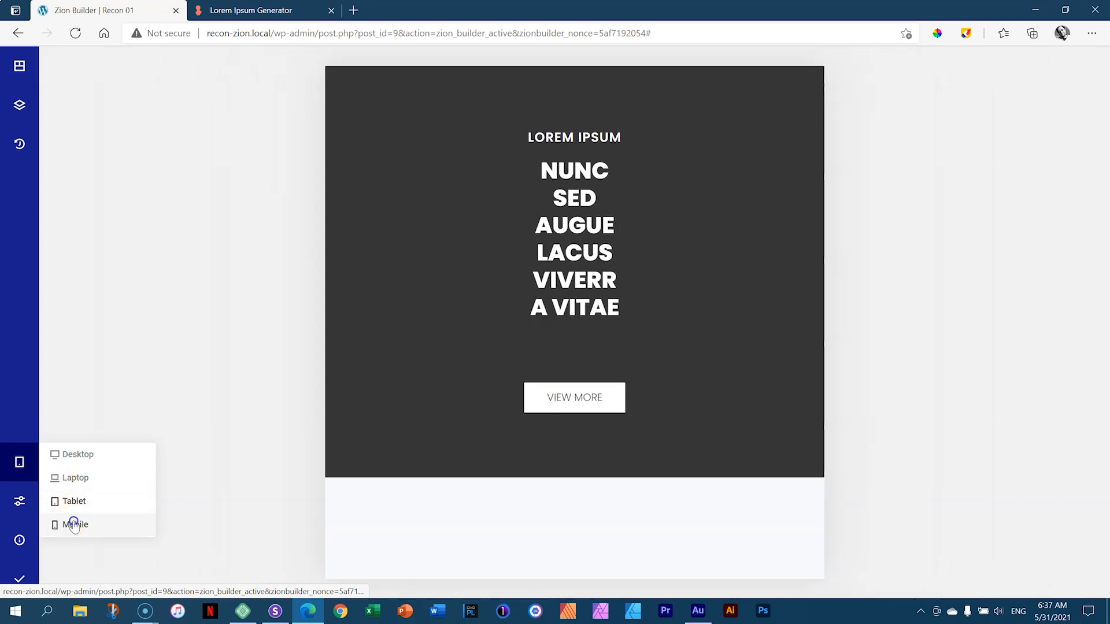
{"action": "left_click", "coordinate": [65, 462]}
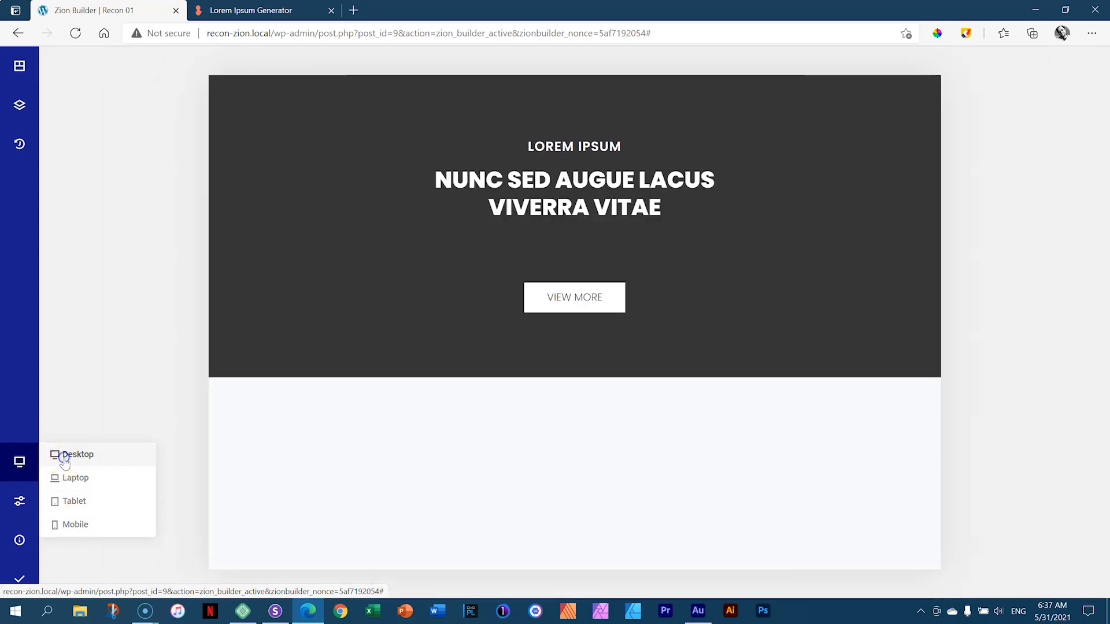
{"action": "left_click", "coordinate": [65, 467]}
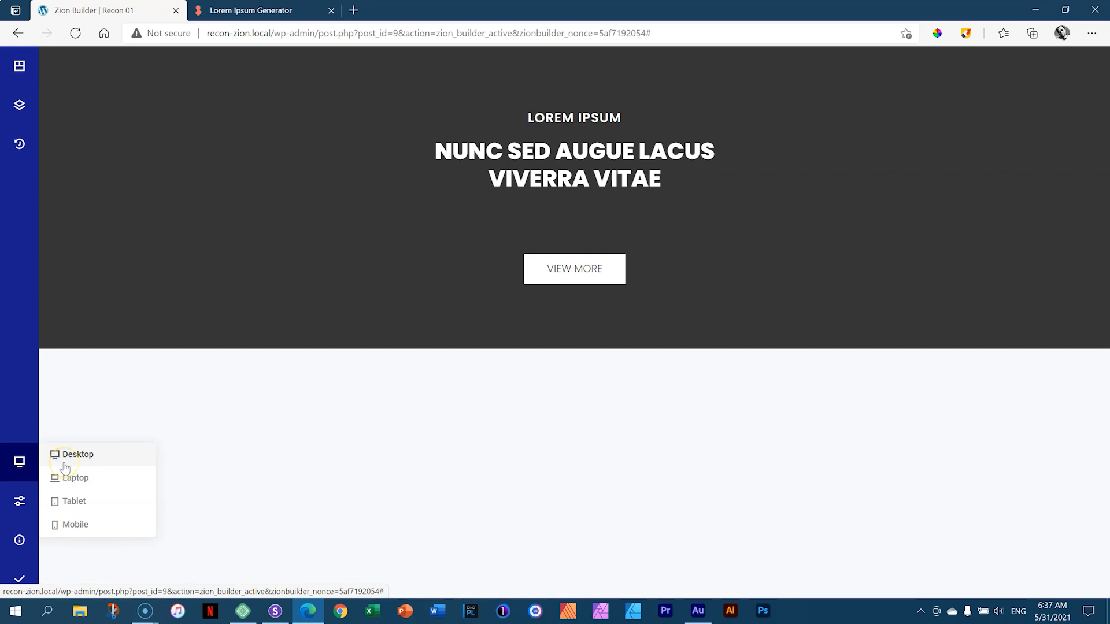
{"action": "left_click", "coordinate": [301, 395]}
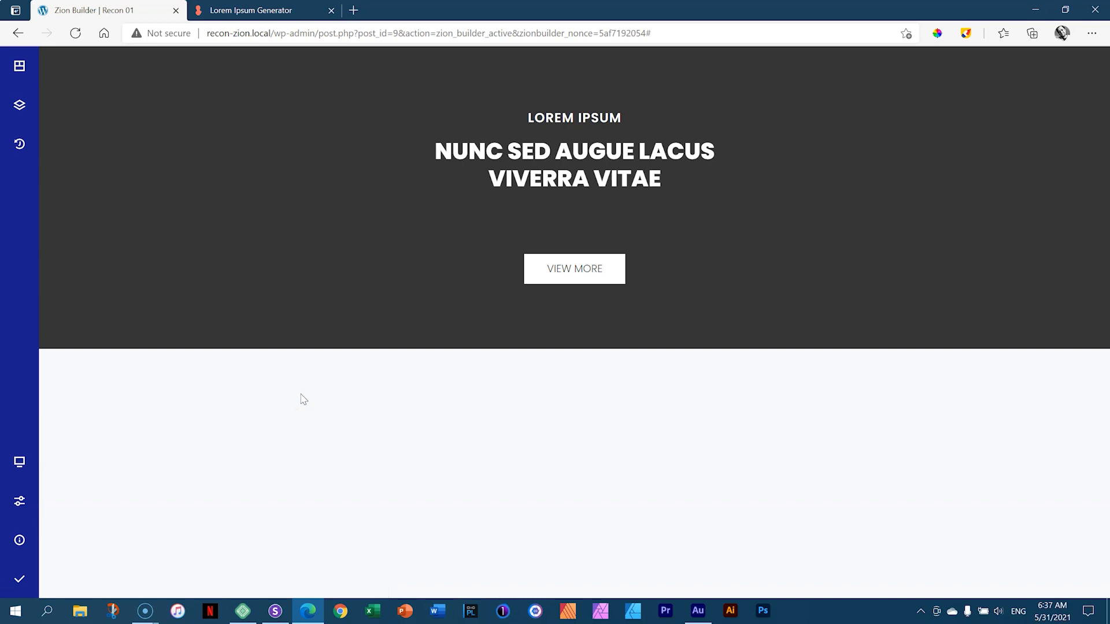
- Review the builder's complete list of key shortcuts and close it
{"action": "mouse_move", "coordinate": [21, 547]}
{"action": "left_click", "coordinate": [90, 475]}
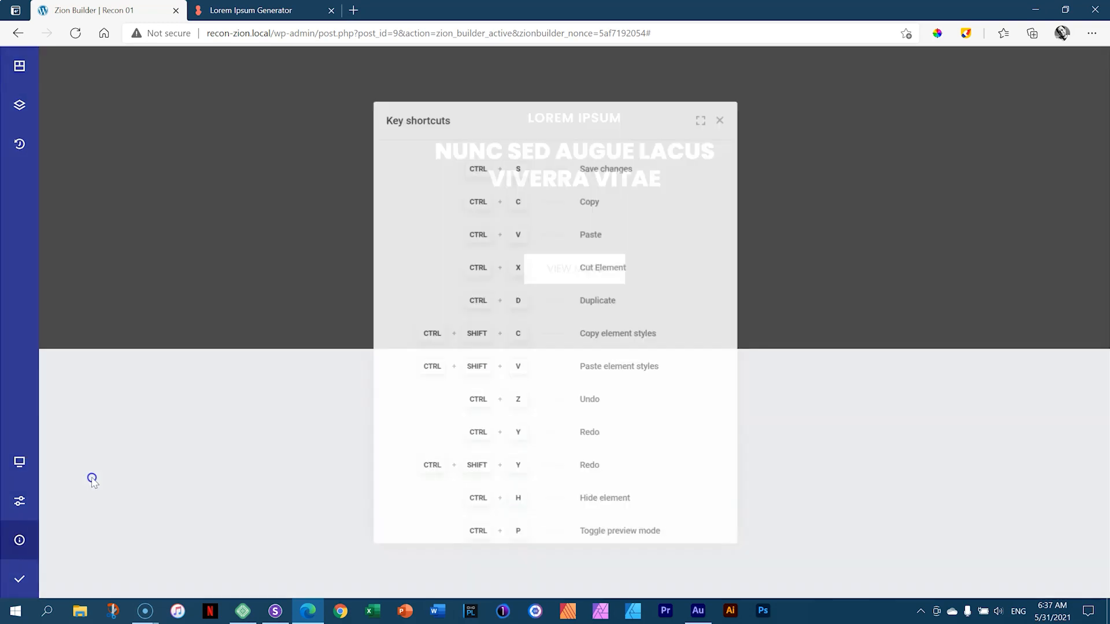
{"action": "scroll", "coordinate": [544, 316], "scroll_direction": "down", "scroll_amount": 7}
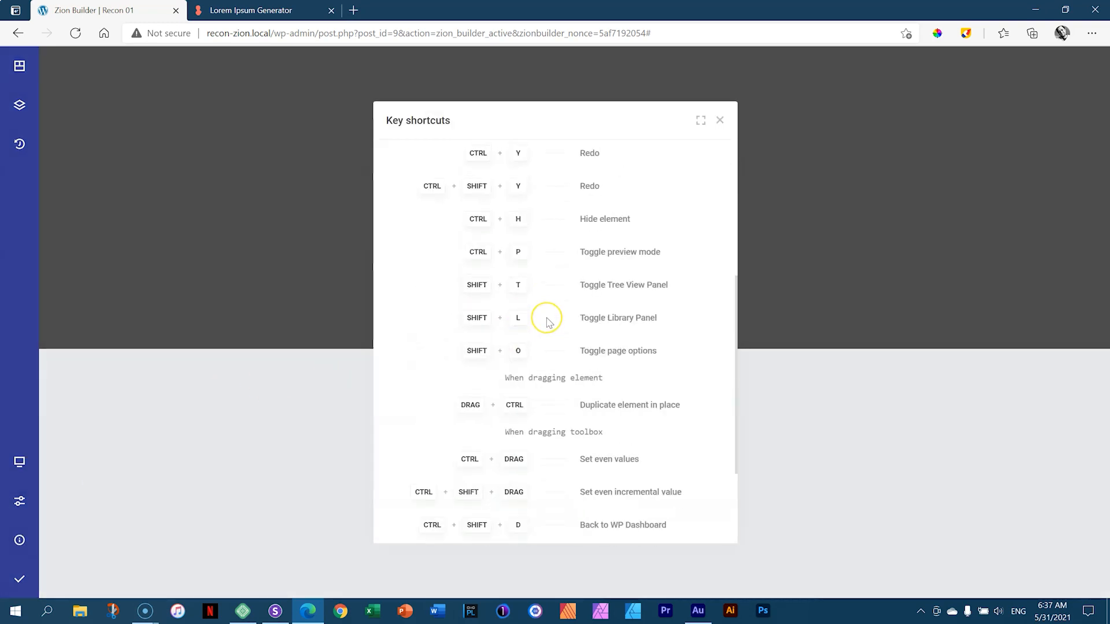
{"action": "scroll", "coordinate": [552, 327], "scroll_direction": "down", "scroll_amount": 1}
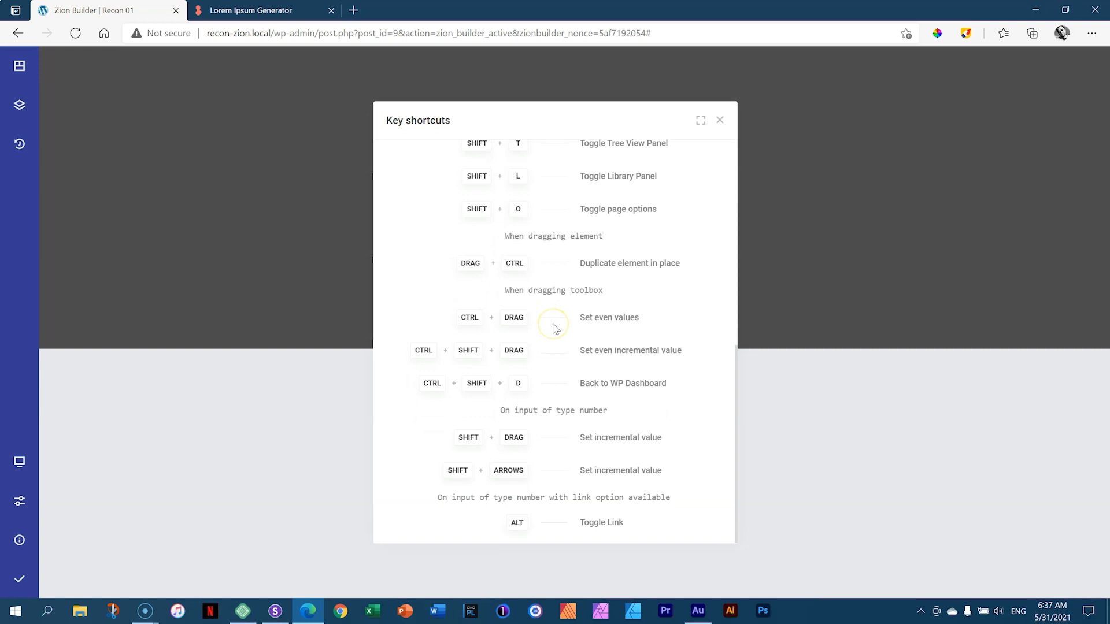
{"action": "scroll", "coordinate": [558, 331], "scroll_direction": "up", "scroll_amount": 3}
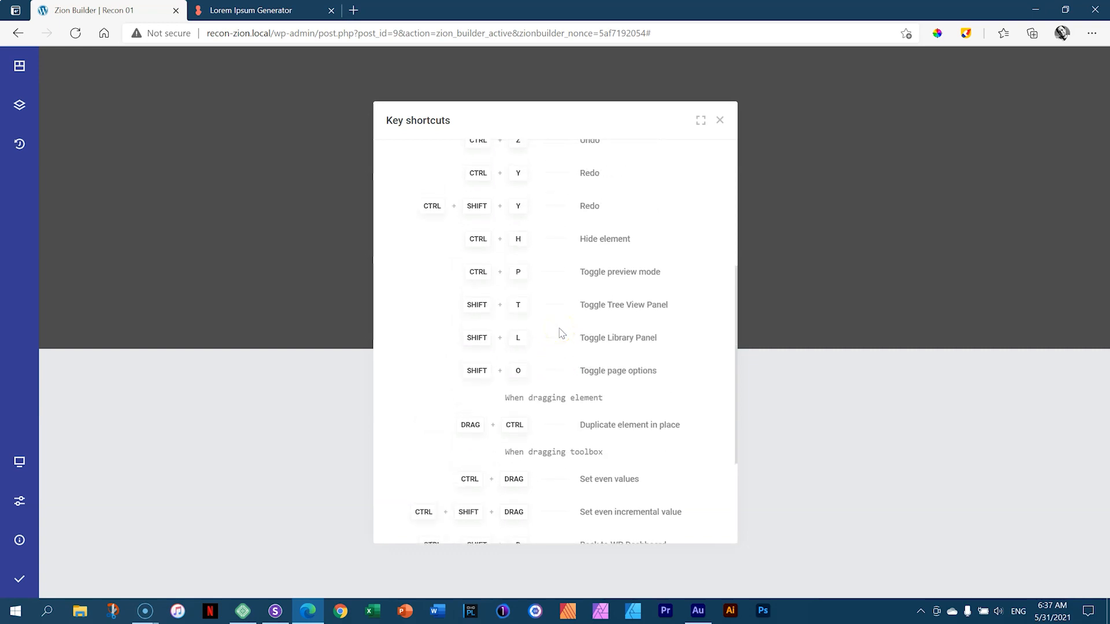
{"action": "scroll", "coordinate": [560, 334], "scroll_direction": "up", "scroll_amount": 5}
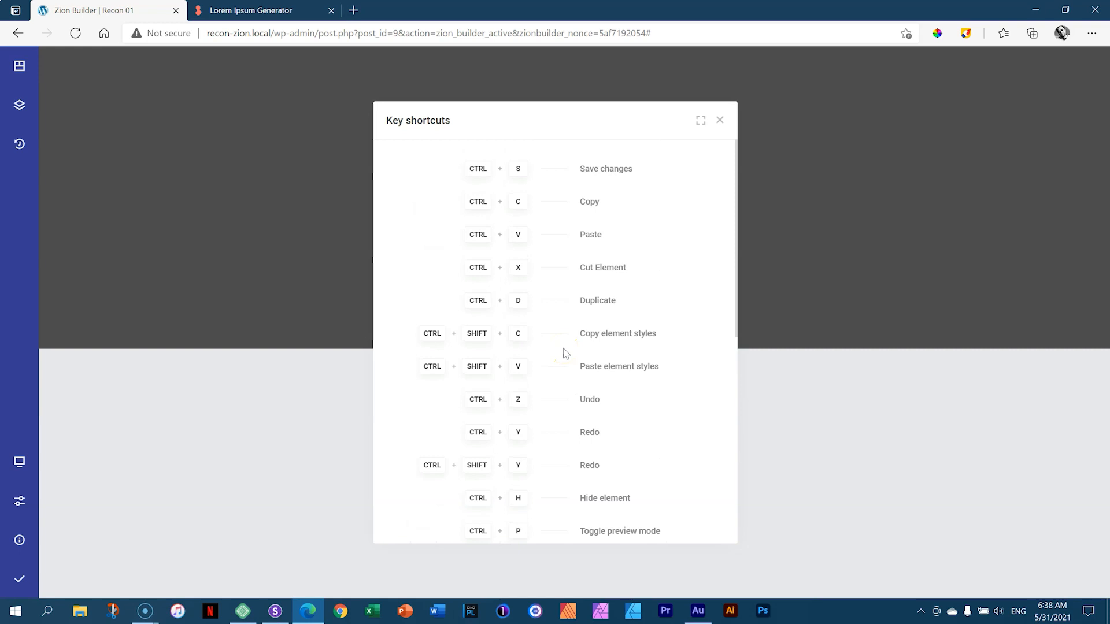
{"action": "scroll", "coordinate": [566, 356], "scroll_direction": "down", "scroll_amount": 8}
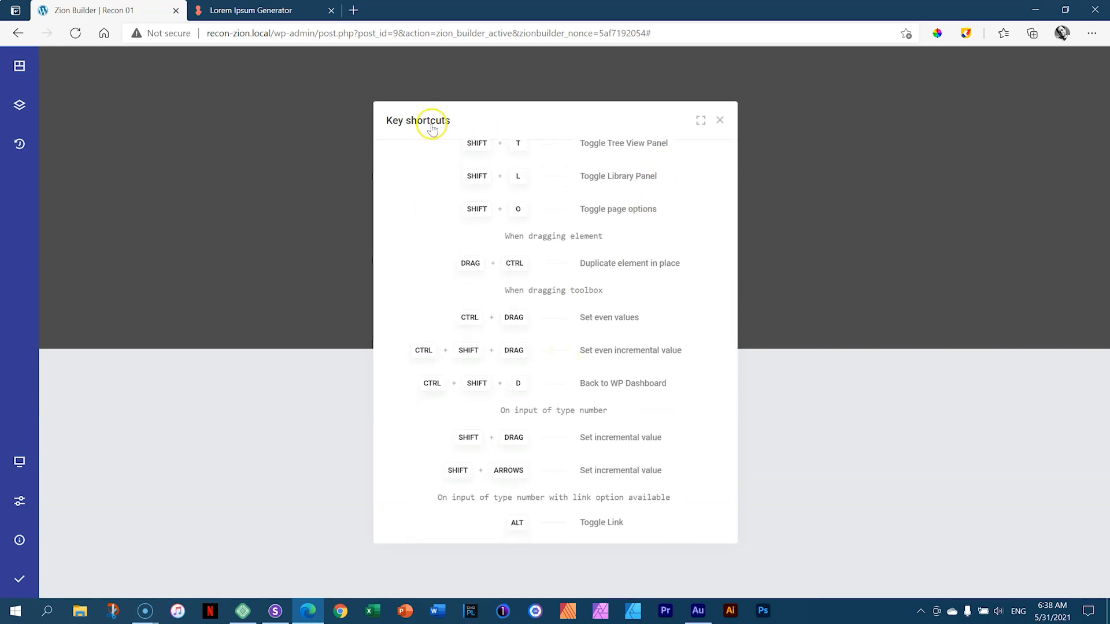
{"action": "left_click", "coordinate": [719, 121]}
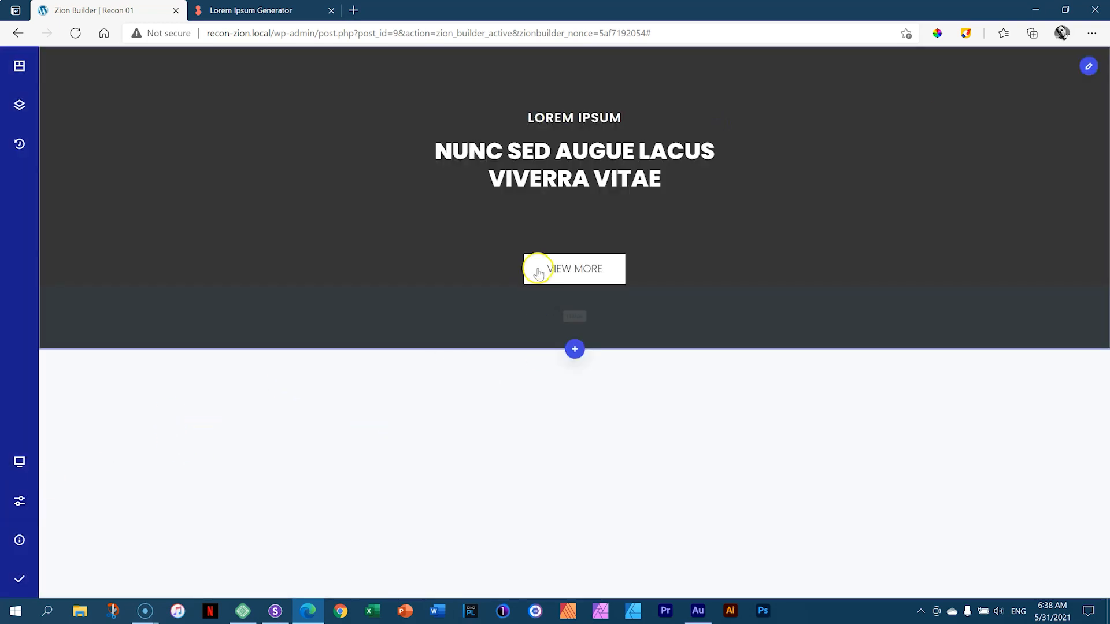
- Reduce the main heading's side padding in the Laptop view until it wraps onto two lines, and check the Desktop view
{"action": "left_click", "coordinate": [14, 469]}
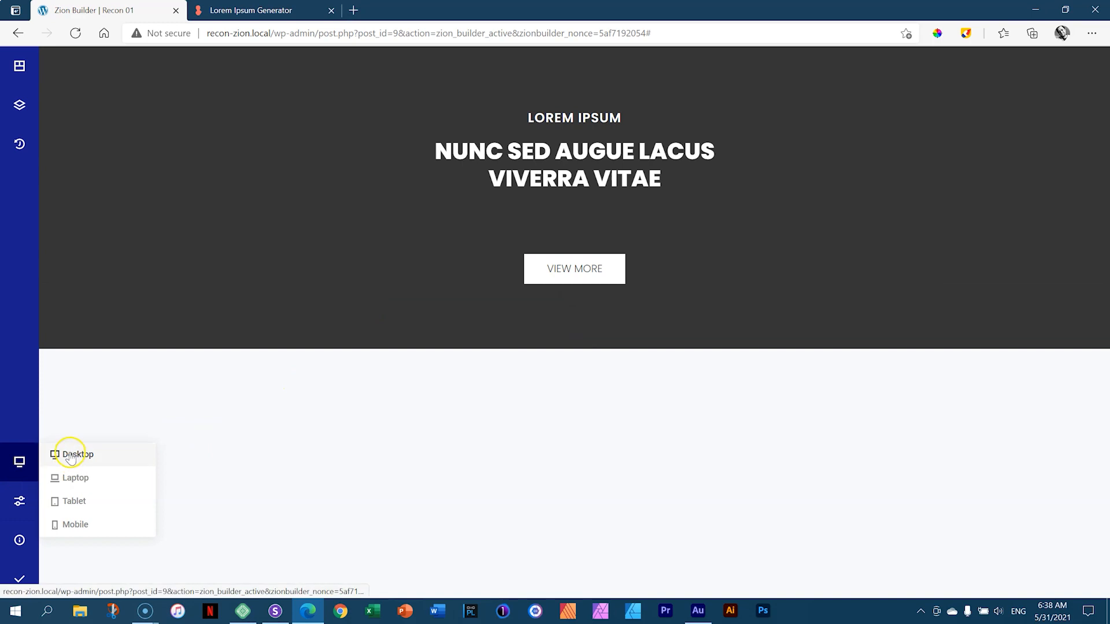
{"action": "left_click", "coordinate": [70, 486]}
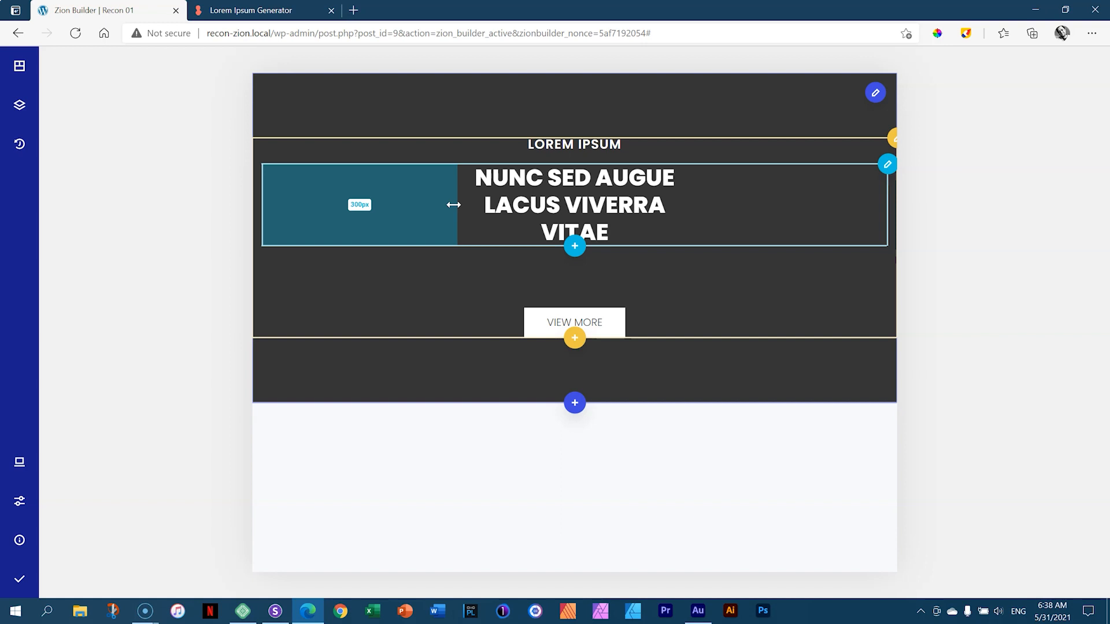
{"action": "left_click_drag", "start_coordinate": [454, 205], "coordinate": [454, 205]}
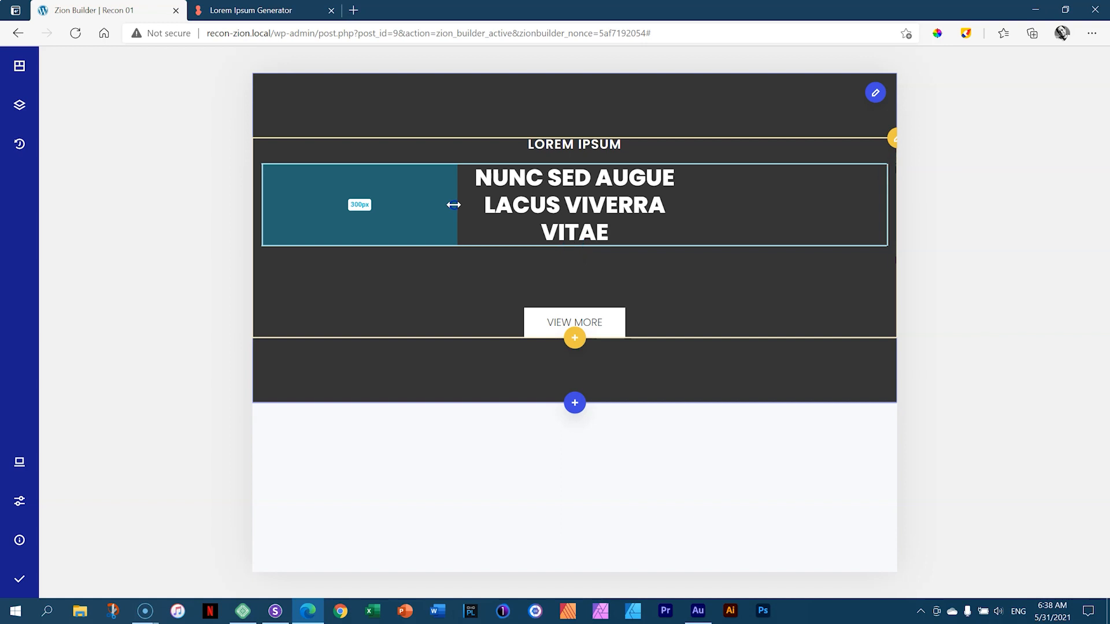
{"action": "left_click_drag", "start_coordinate": [452, 204], "coordinate": [413, 207]}
{"action": "left_click", "coordinate": [21, 461]}
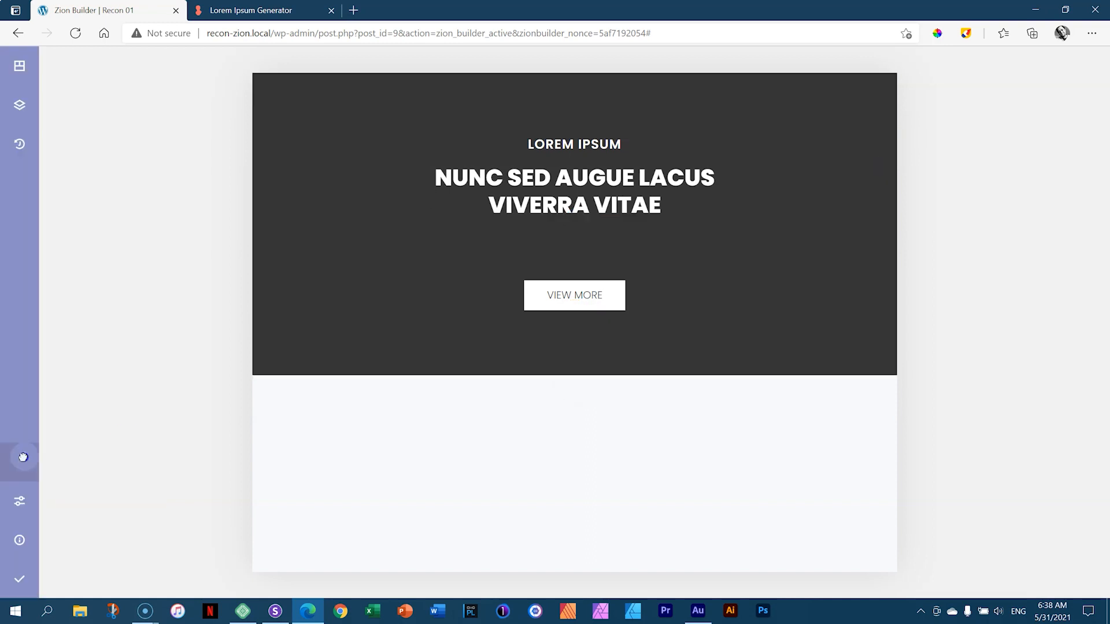
{"action": "left_click", "coordinate": [53, 463]}
{"action": "left_click", "coordinate": [19, 463]}
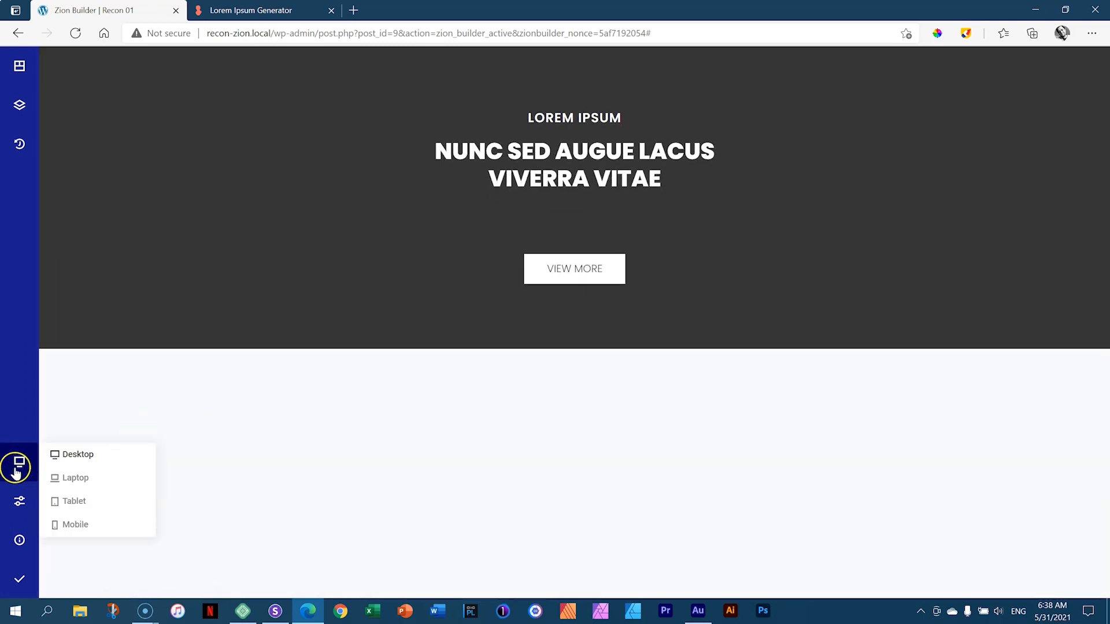
- Check the Laptop view, and reduce the main heading's side padding in the Tablet view until it wraps onto two lines
{"action": "left_click", "coordinate": [67, 479]}
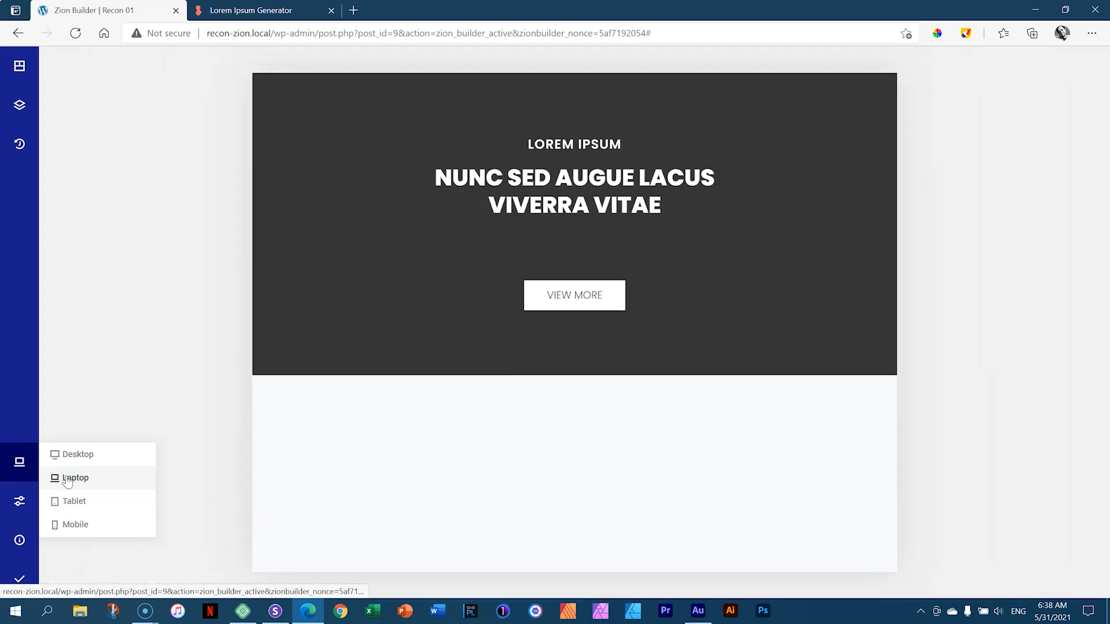
{"action": "left_click", "coordinate": [75, 502]}
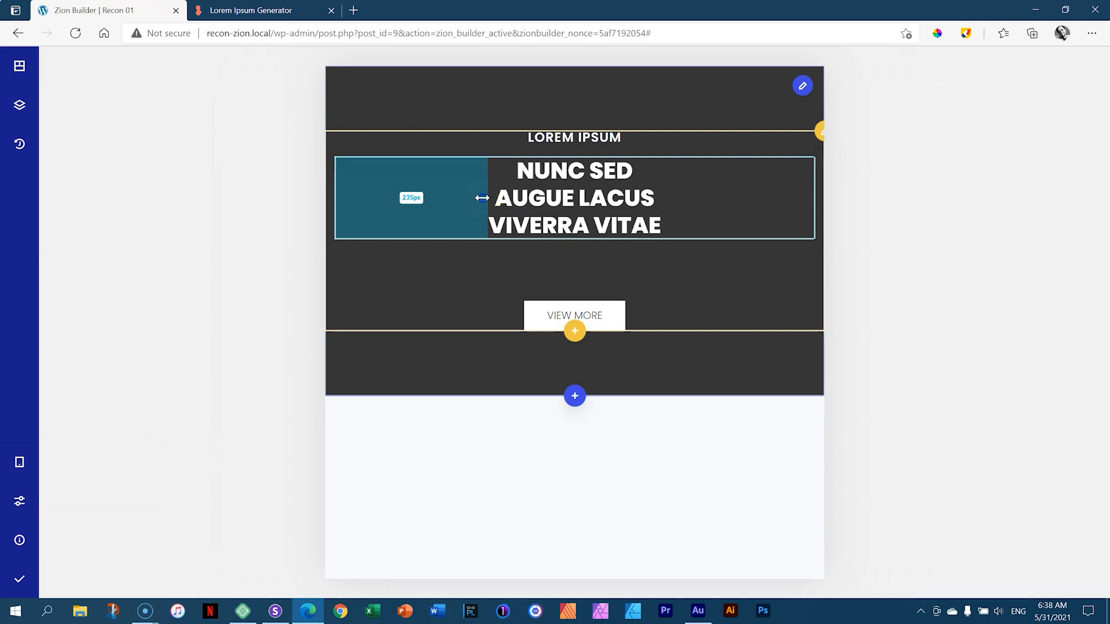
{"action": "left_click_drag", "start_coordinate": [482, 197], "coordinate": [401, 203]}
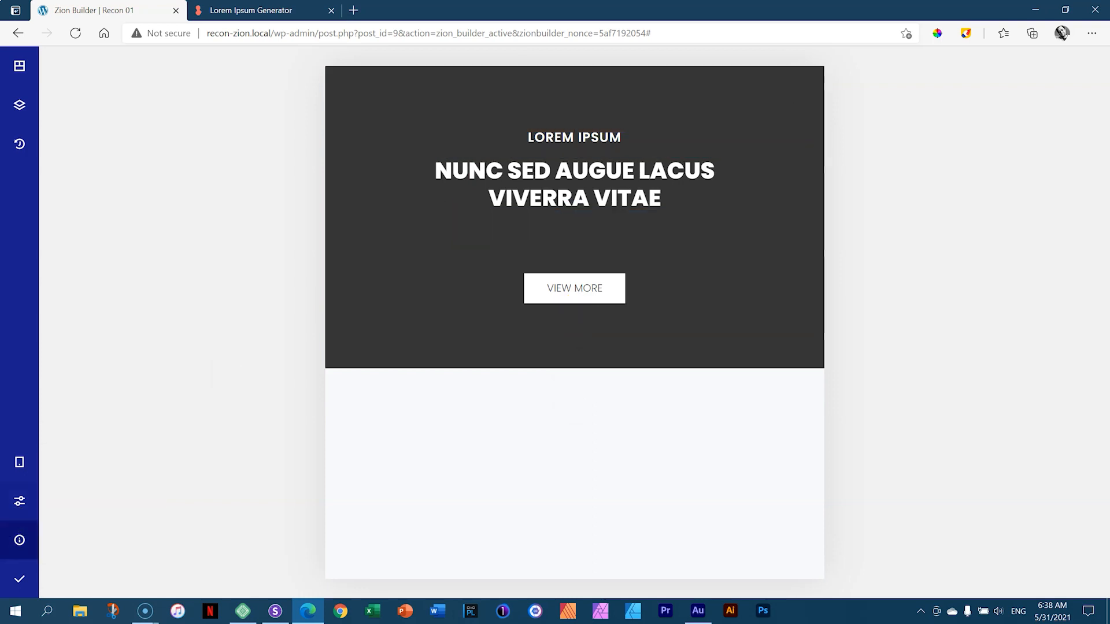
- In the Mobile view, set the main heading's font size to 20 px
{"action": "left_click", "coordinate": [19, 462]}
{"action": "left_click", "coordinate": [72, 524]}
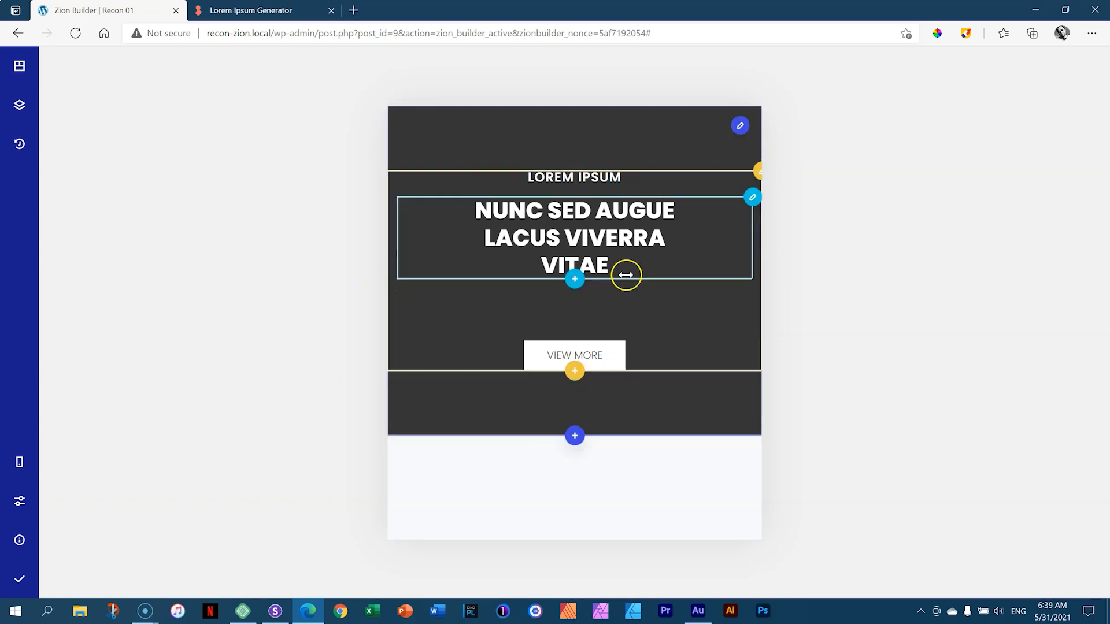
{"action": "left_click", "coordinate": [616, 236]}
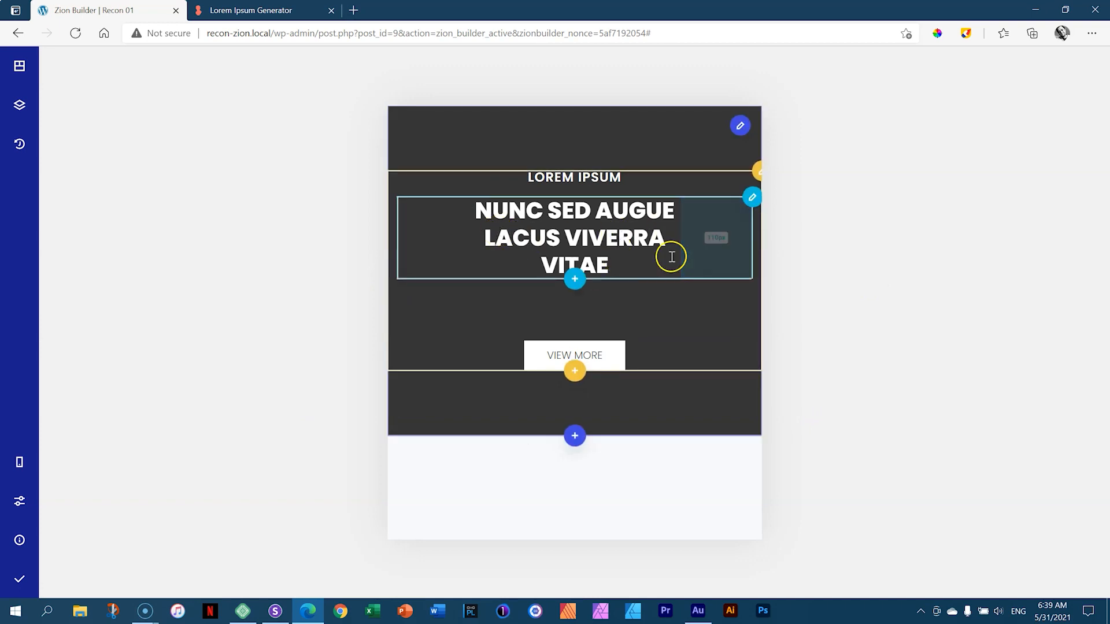
{"action": "left_click", "coordinate": [657, 278]}
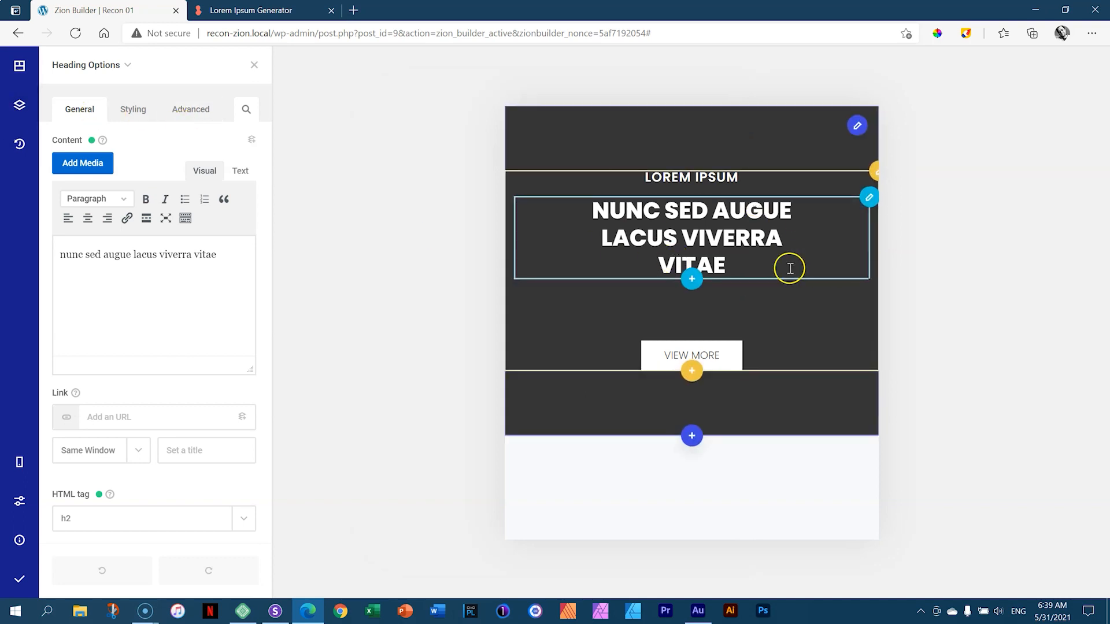
{"action": "left_click", "coordinate": [137, 111]}
{"action": "left_click", "coordinate": [94, 160]}
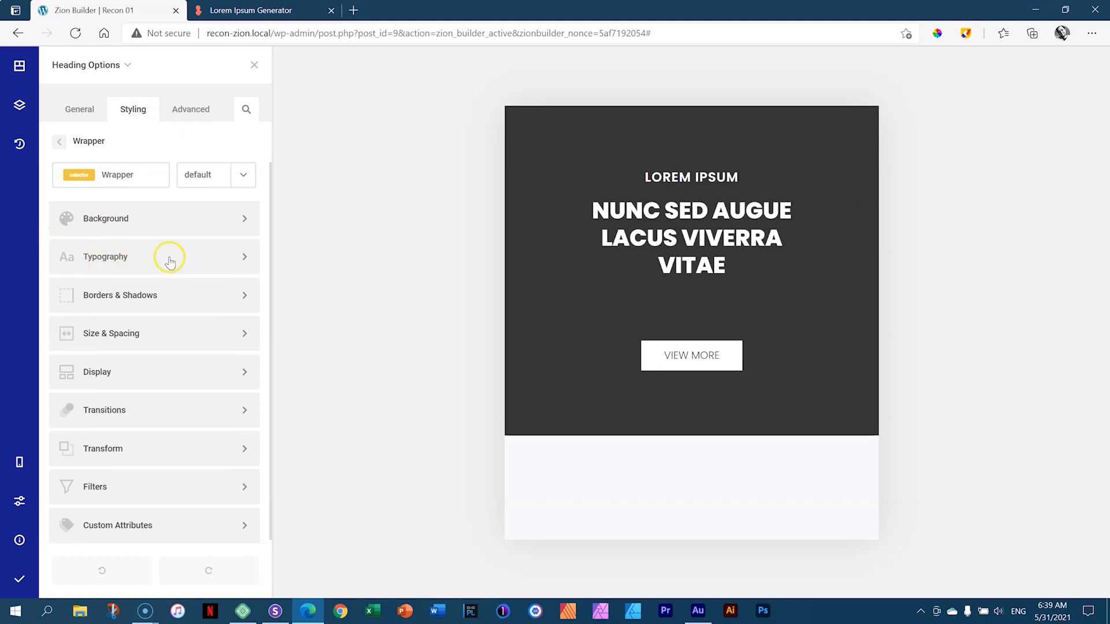
{"action": "left_click", "coordinate": [121, 260]}
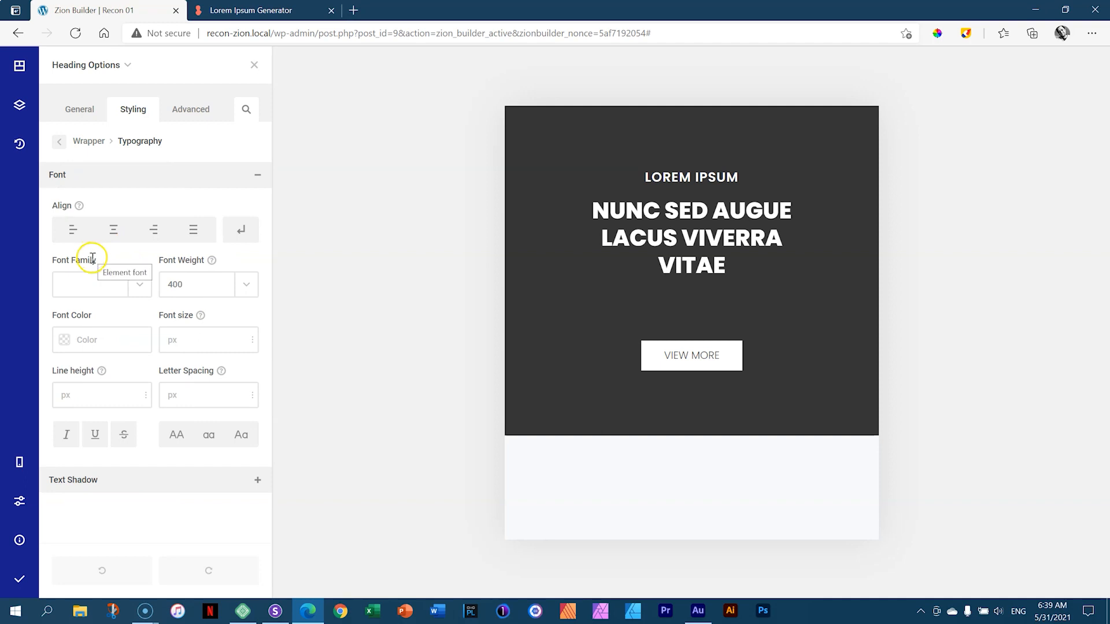
{"action": "left_click", "coordinate": [174, 341]}
{"action": "type", "text": "20"}
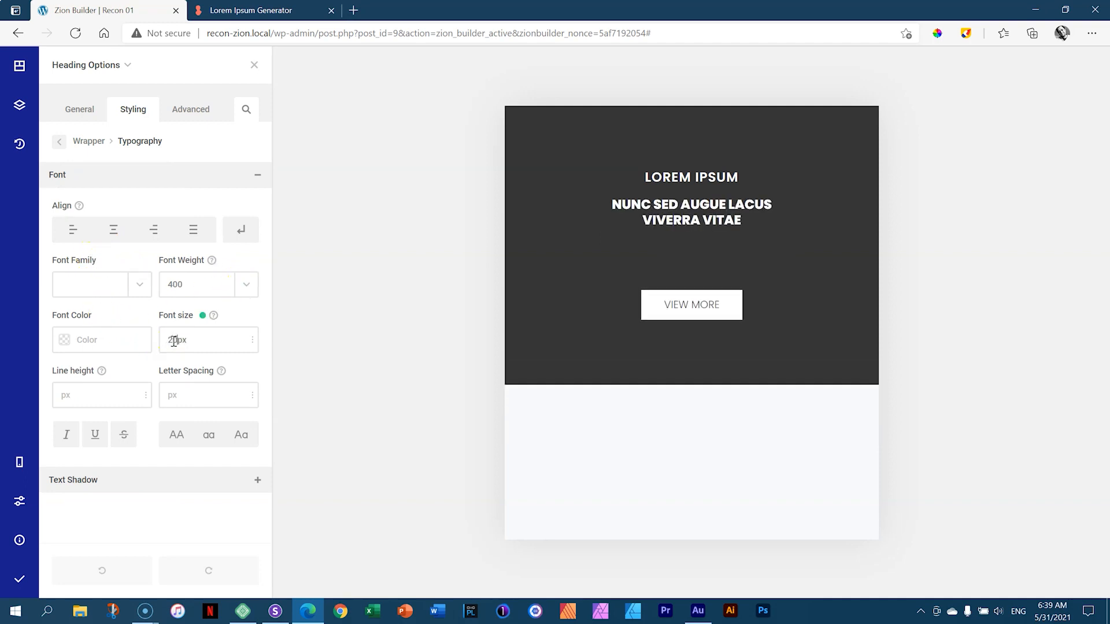
- Try a font weight of 200 on the main heading in the Mobile view
{"action": "left_click", "coordinate": [246, 286]}
{"action": "scroll", "coordinate": [207, 369], "scroll_direction": "up", "scroll_amount": 3}
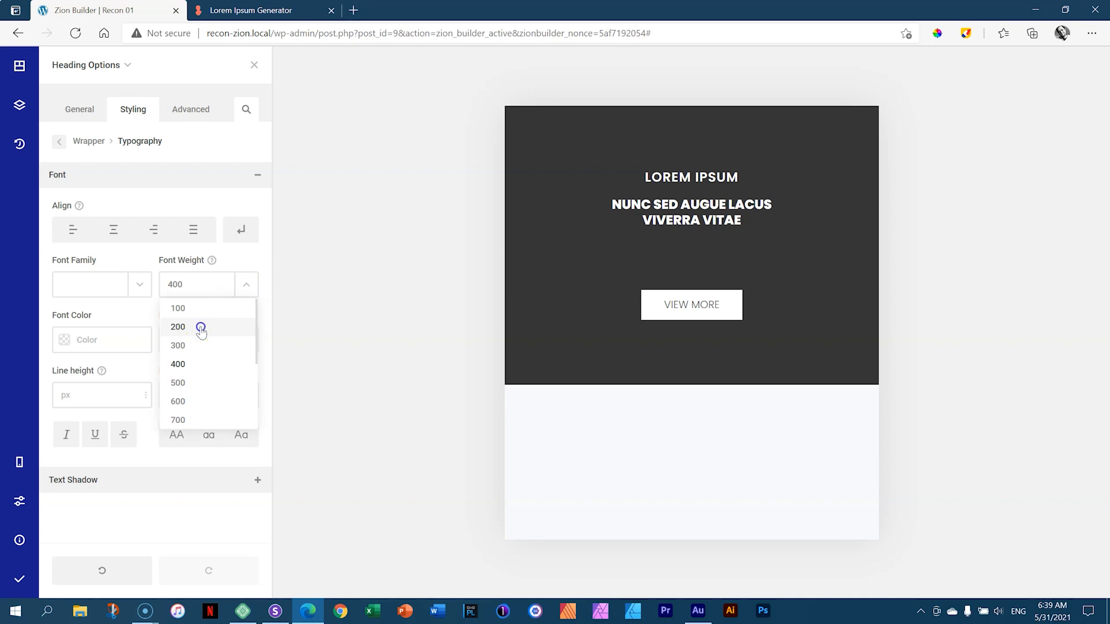
{"action": "left_click", "coordinate": [201, 328]}
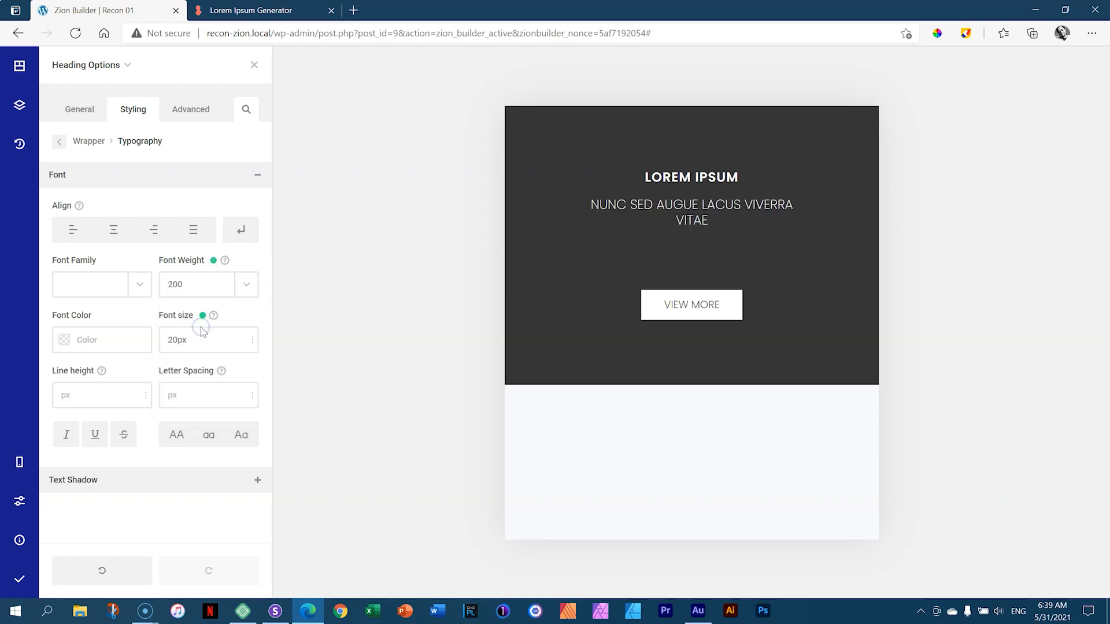
- Set the main heading's font weight to 400 for the Mobile view
{"action": "left_click", "coordinate": [245, 284]}
{"action": "scroll", "coordinate": [219, 346], "scroll_direction": "up", "scroll_amount": 2}
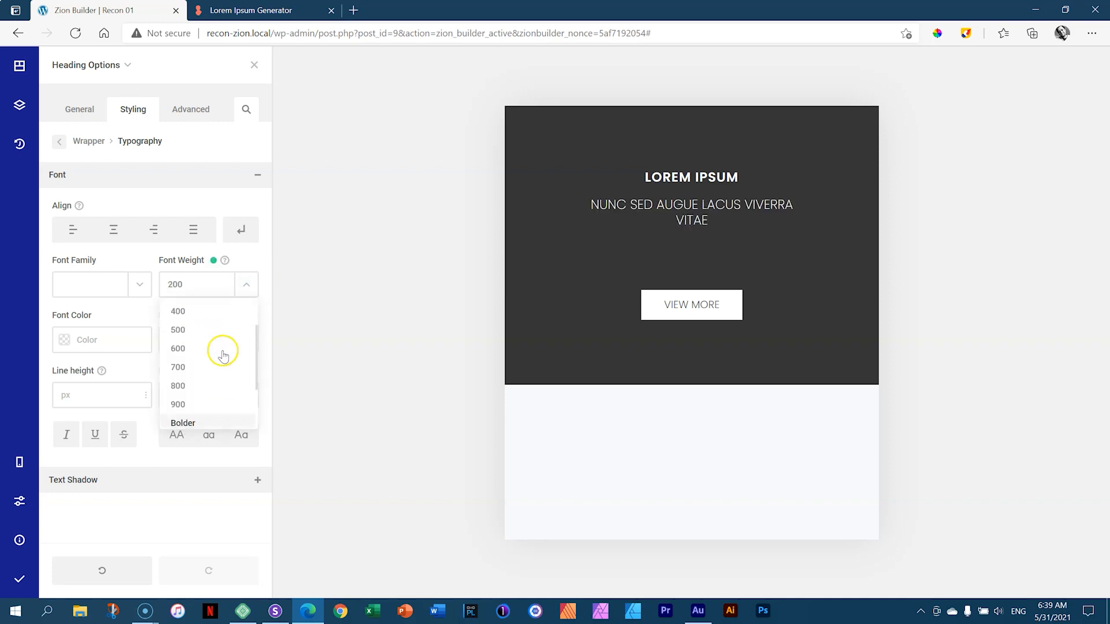
{"action": "left_click", "coordinate": [211, 316]}
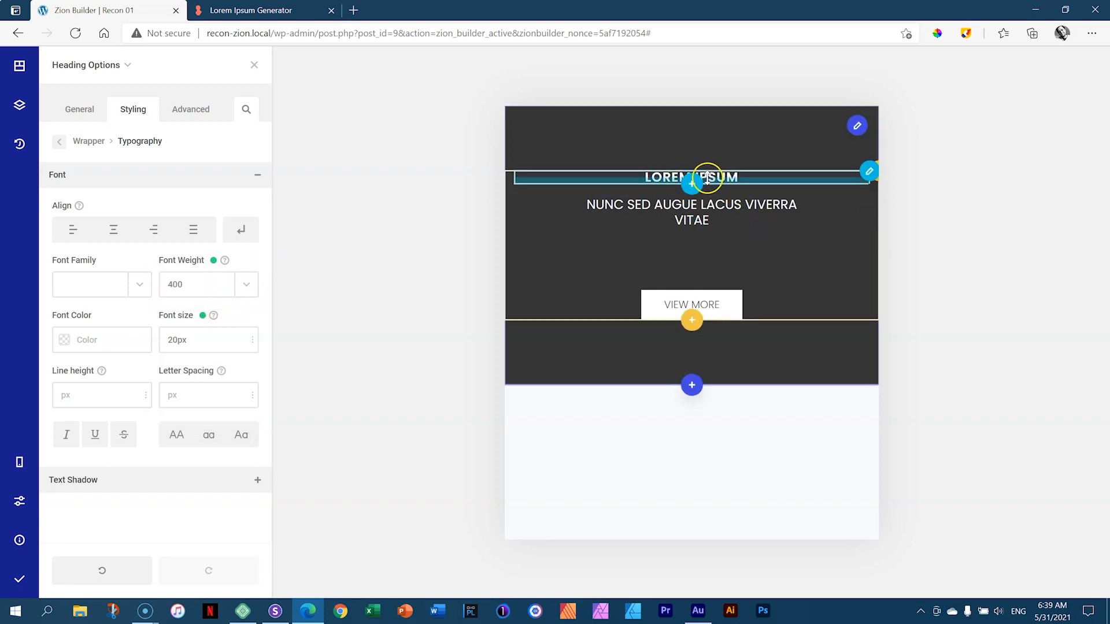
- Set the Lorem Ipsum heading's font weight to 100 and font size to 14 px for the Mobile view
{"action": "left_click", "coordinate": [870, 172]}
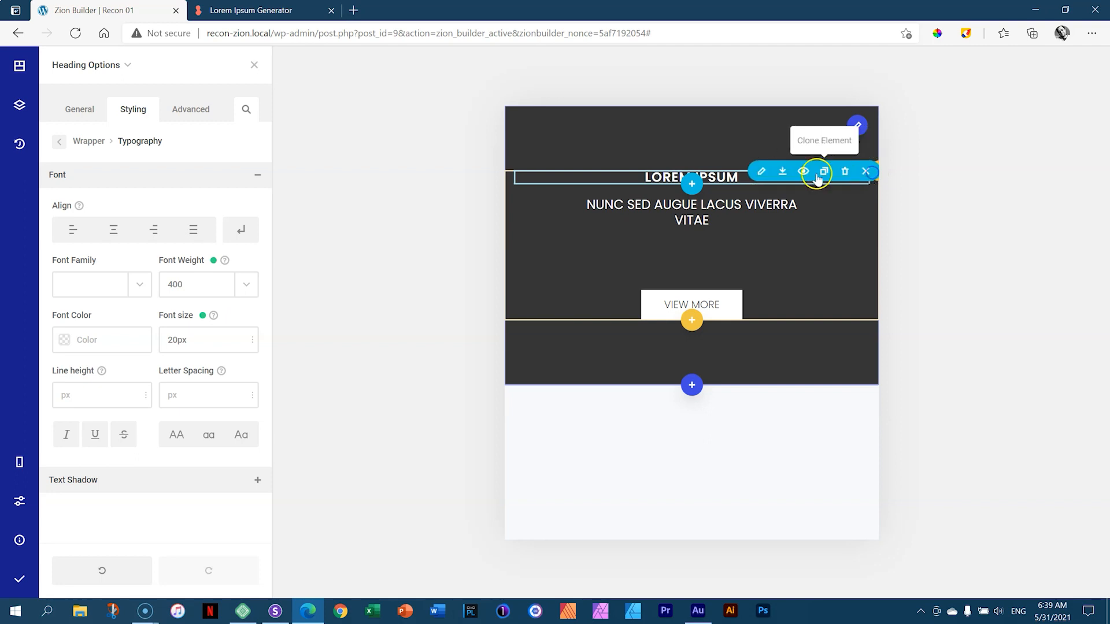
{"action": "left_click", "coordinate": [758, 173]}
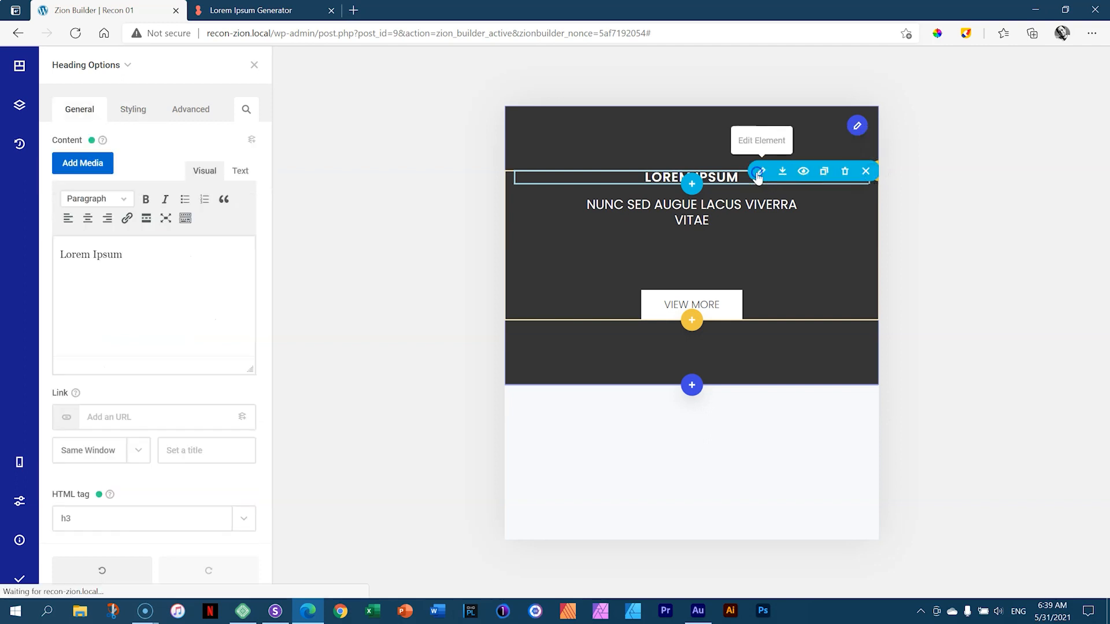
{"action": "left_click", "coordinate": [132, 110]}
{"action": "left_click", "coordinate": [107, 152]}
{"action": "left_click", "coordinate": [109, 256]}
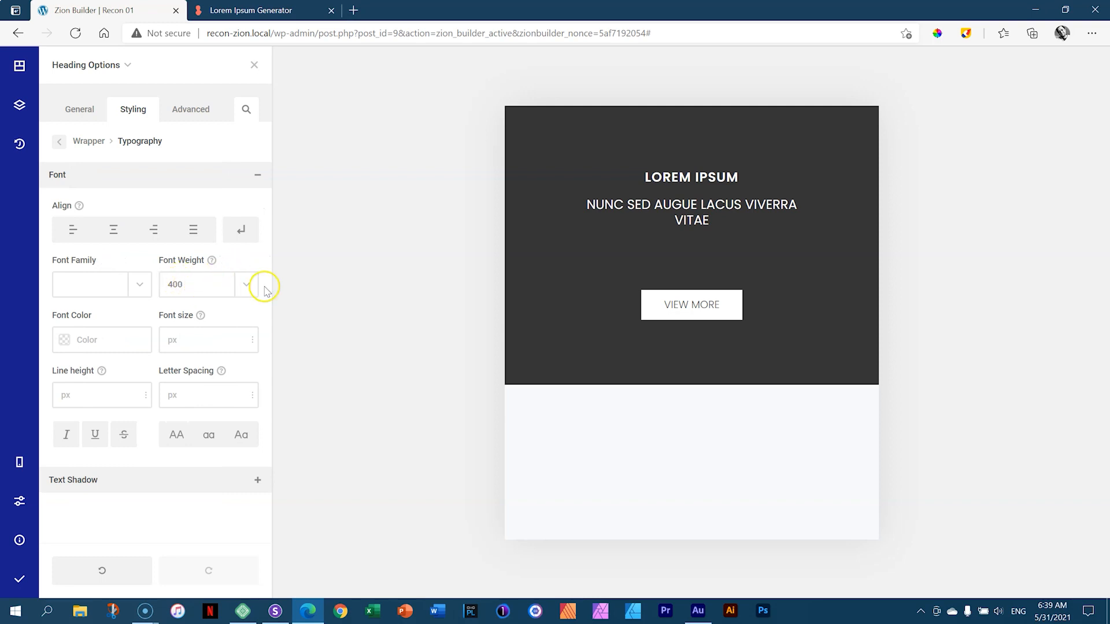
{"action": "left_click", "coordinate": [246, 285]}
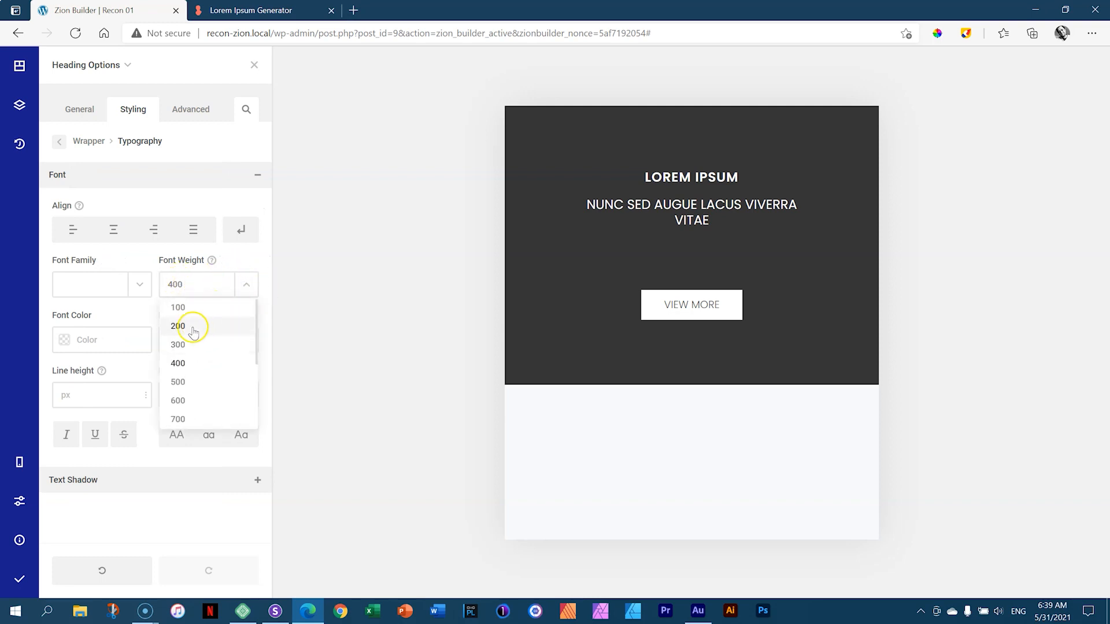
{"action": "left_click", "coordinate": [193, 305]}
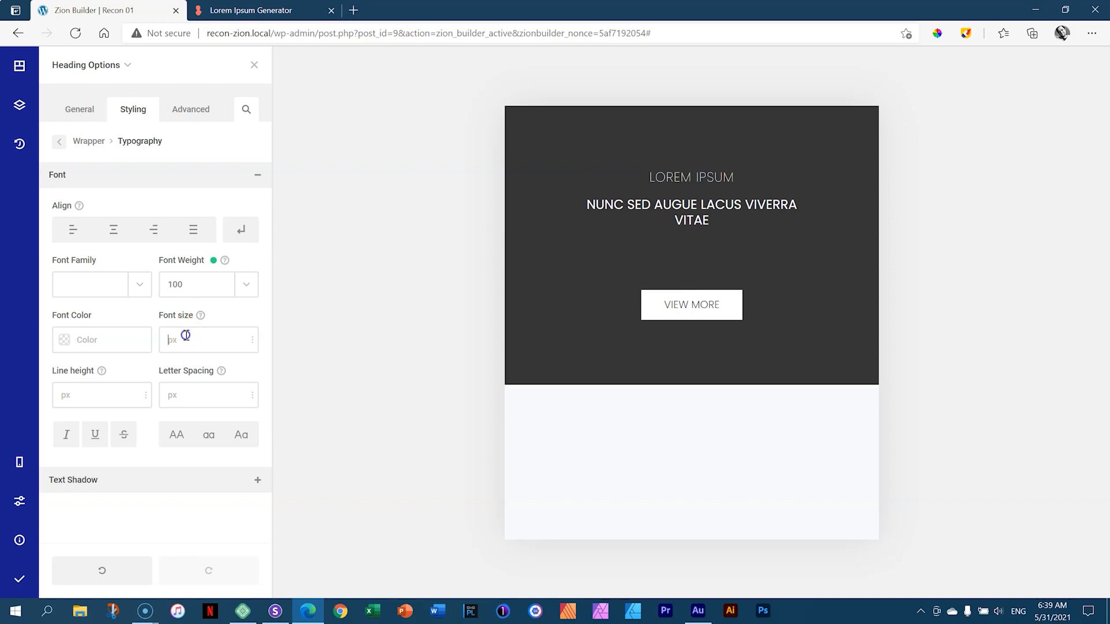
{"action": "left_click", "coordinate": [186, 335]}
{"action": "type", "text": "14"}
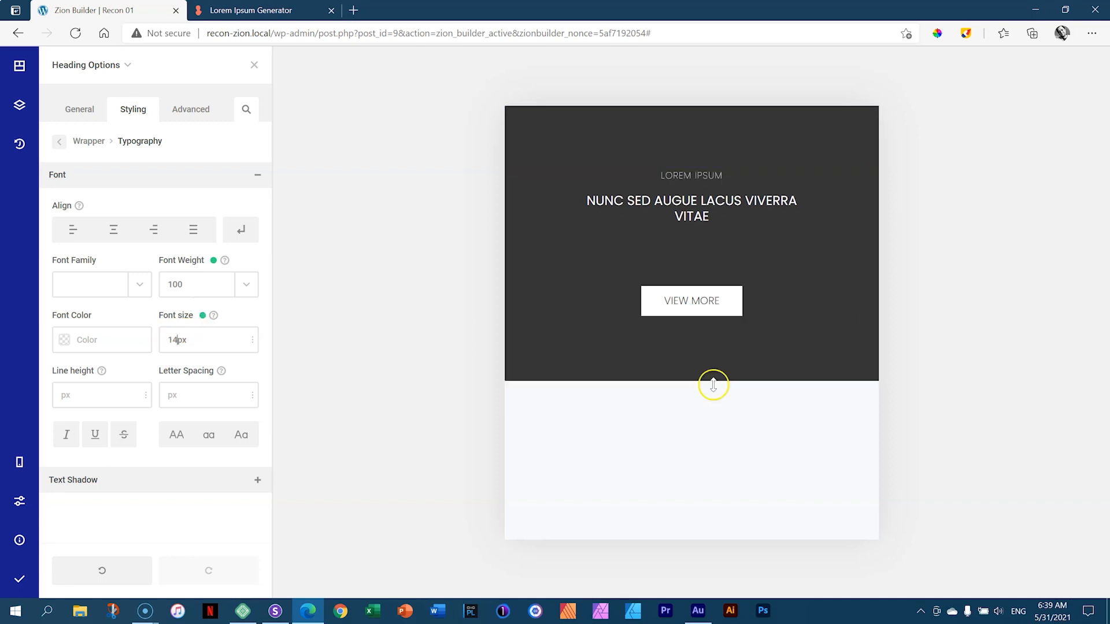
- Increase the section's top padding slightly and its bottom padding more strongly on the canvas in the Mobile view
{"action": "mouse_move", "coordinate": [677, 126]}
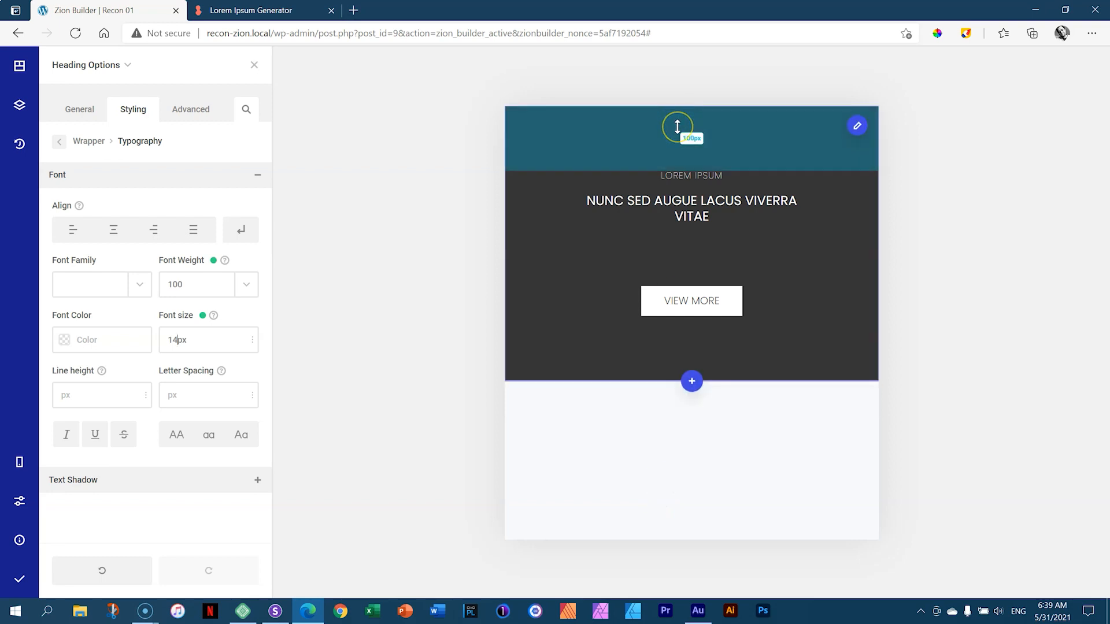
{"action": "left_click_drag", "start_coordinate": [677, 127], "coordinate": [673, 150]}
{"action": "left_click_drag", "start_coordinate": [779, 366], "coordinate": [780, 438]}
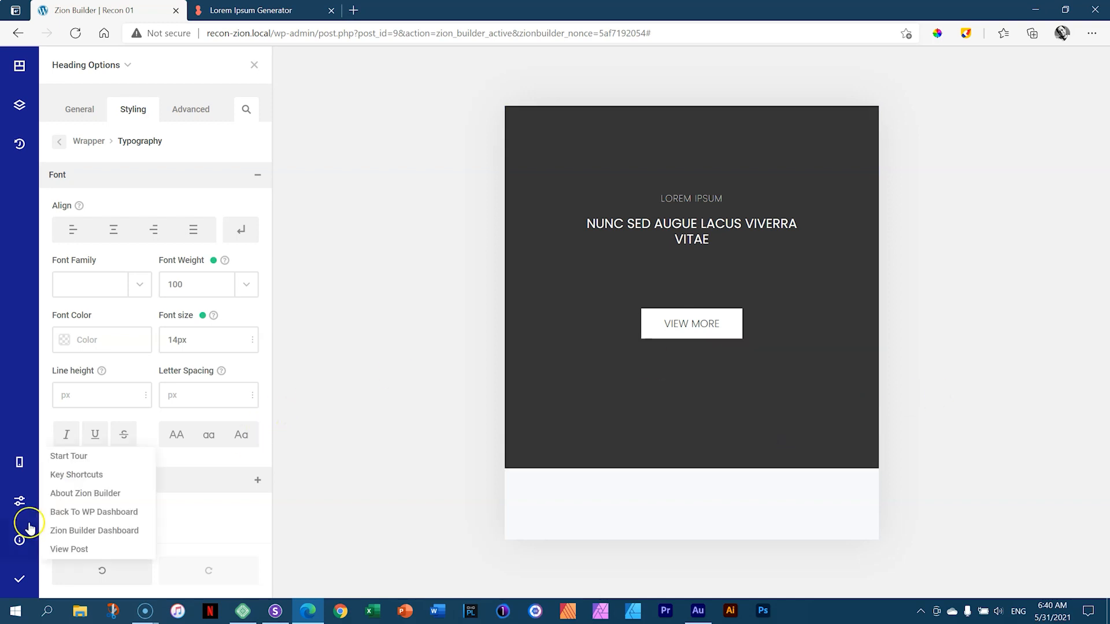
- Save and publish the page, and view the resulting post on the site
{"action": "left_click", "coordinate": [21, 581]}
{"action": "left_click", "coordinate": [86, 590]}
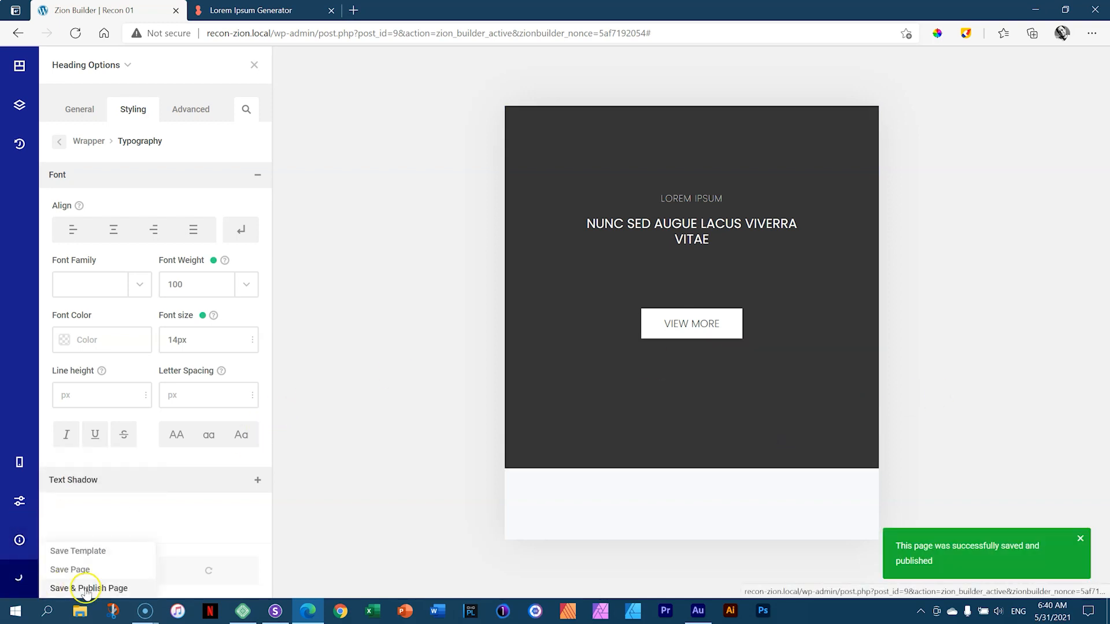
{"action": "mouse_move", "coordinate": [21, 539]}
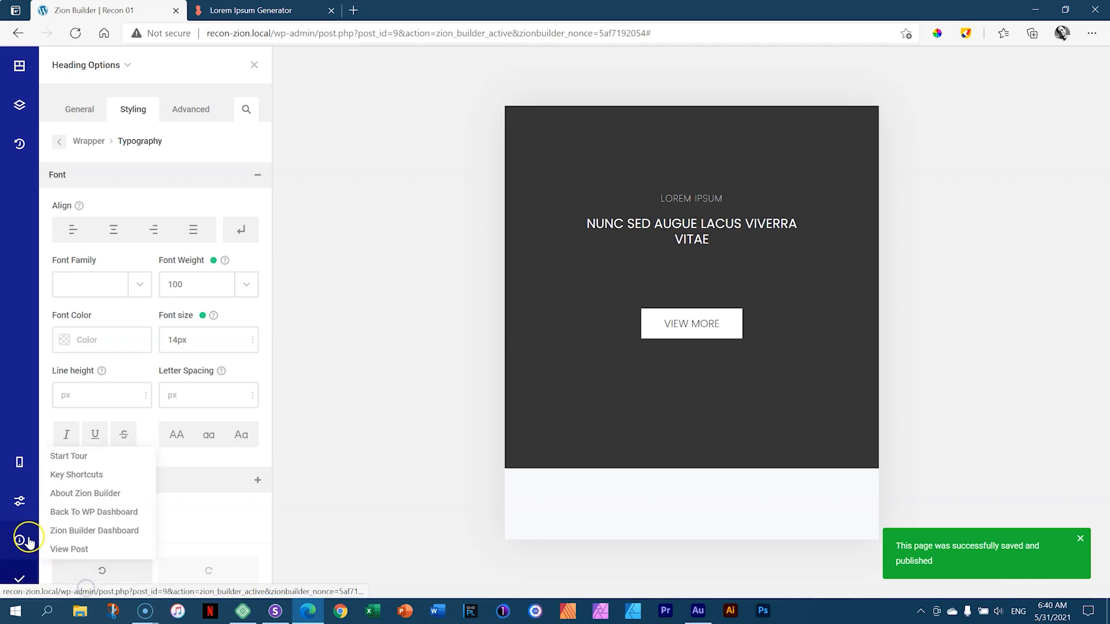
{"action": "left_click", "coordinate": [69, 549]}
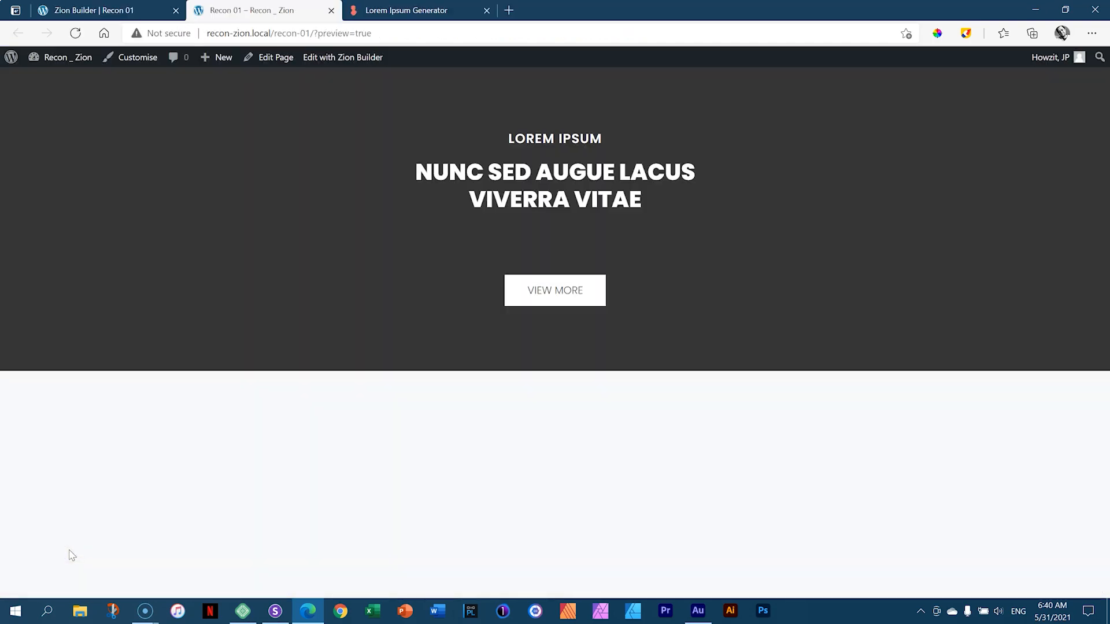
- Copy the page address without its preview parameter, load recon-zion.local/recon-01 in the multi-device previewer app, and examine the phone and tablet layouts
{"action": "left_click_drag", "start_coordinate": [310, 33], "coordinate": [172, 43]}
{"action": "key", "text": "ctrl+c"}
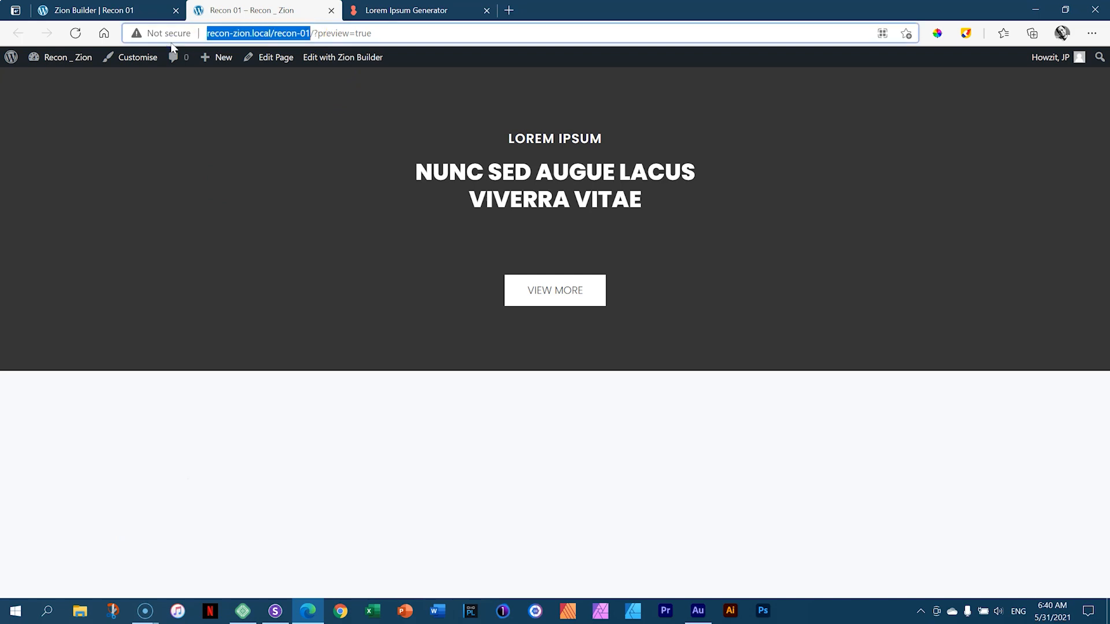
{"action": "left_click", "coordinate": [275, 610]}
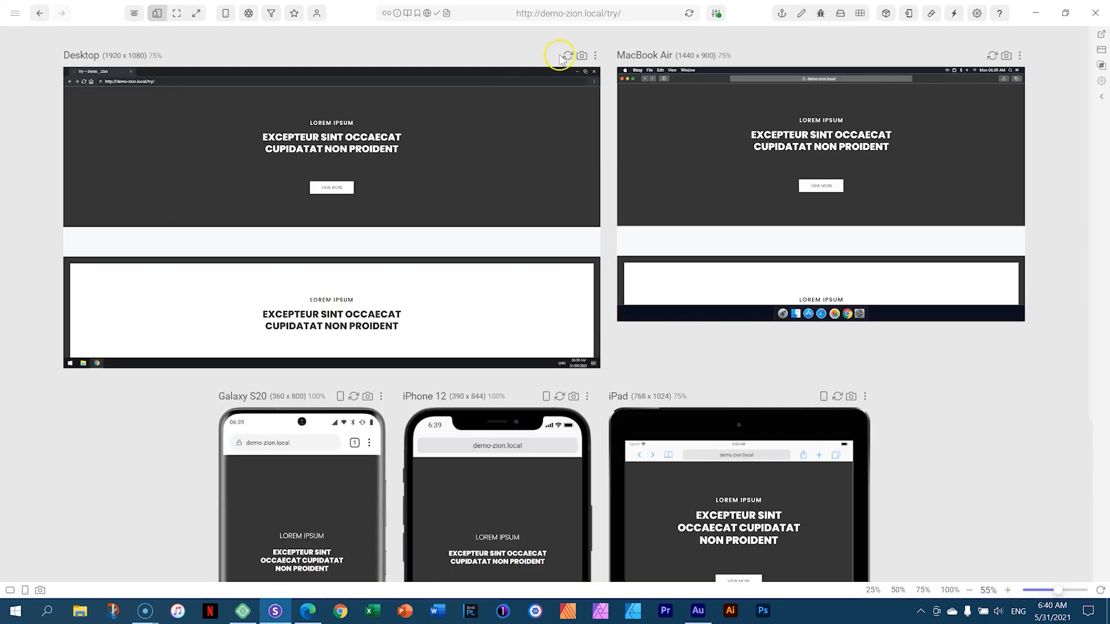
{"action": "left_click", "coordinate": [604, 11]}
{"action": "key", "text": "ctrl+v"}
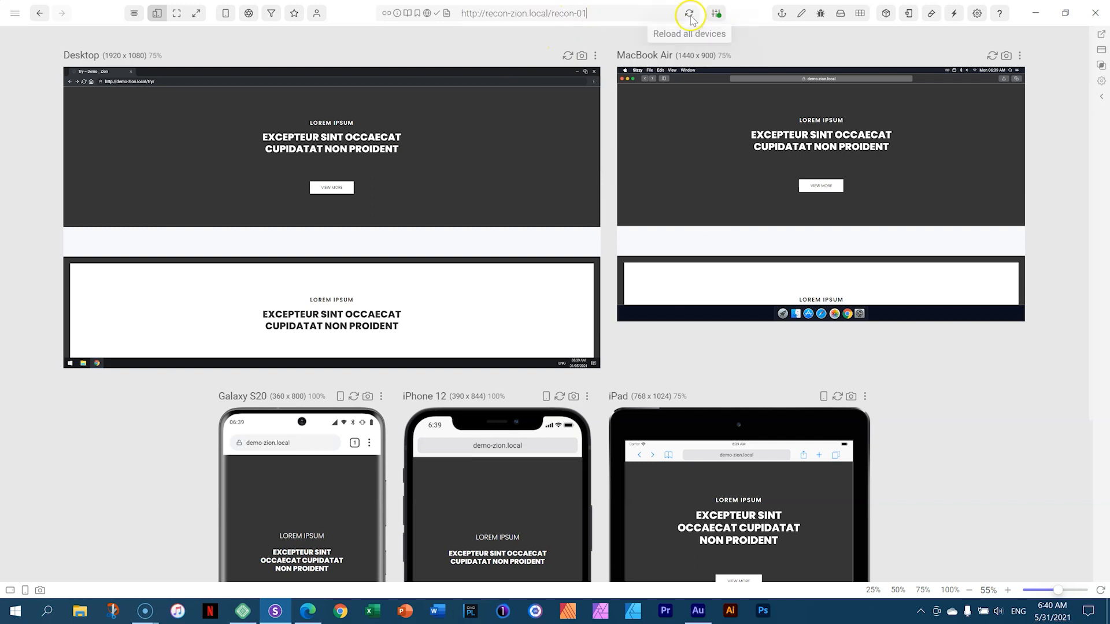
{"action": "key", "text": "Return"}
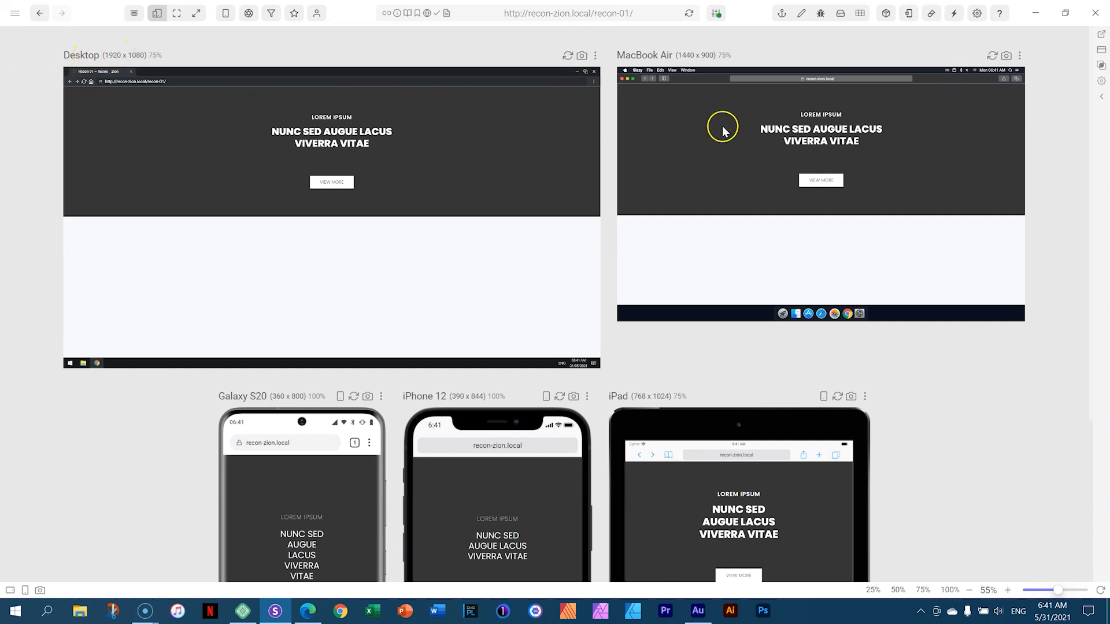
{"action": "scroll", "coordinate": [944, 162], "scroll_direction": "down", "scroll_amount": 3}
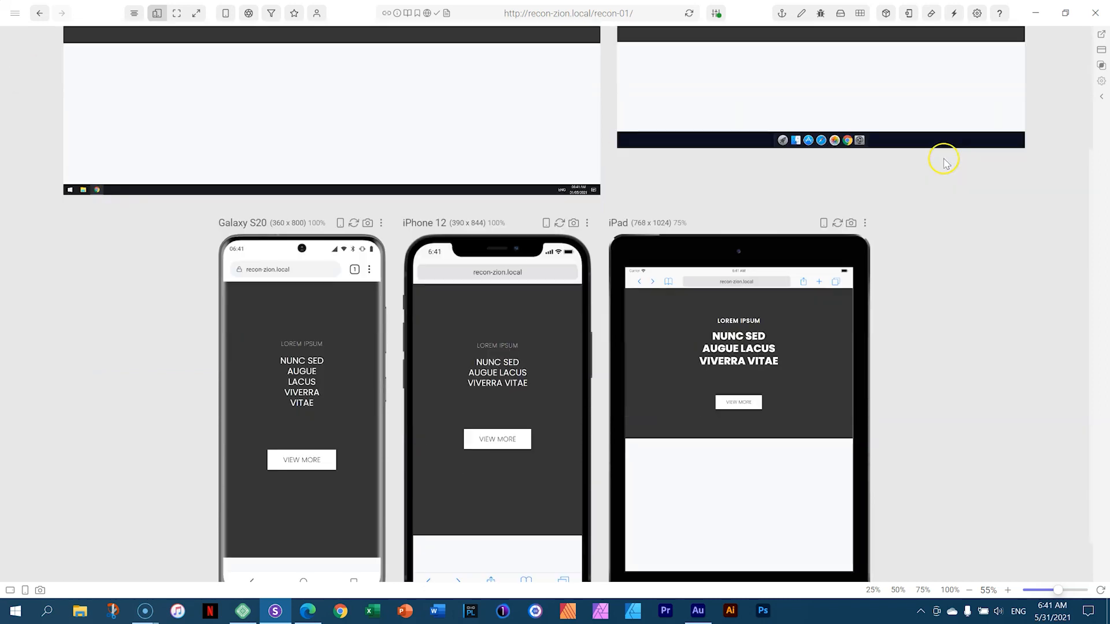
{"action": "scroll", "coordinate": [945, 162], "scroll_direction": "down", "scroll_amount": 1}
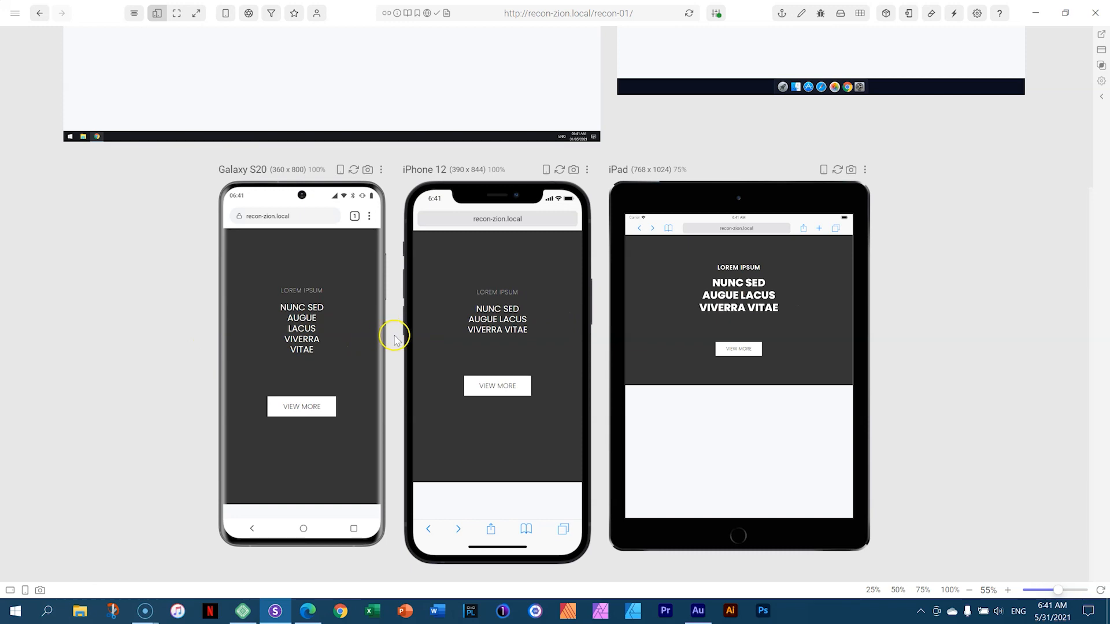
- Close the post preview in Edge, remove the main heading's side padding in the Mobile view, save the page, and reload it in the multi-device previewer
{"action": "left_click", "coordinate": [308, 611]}
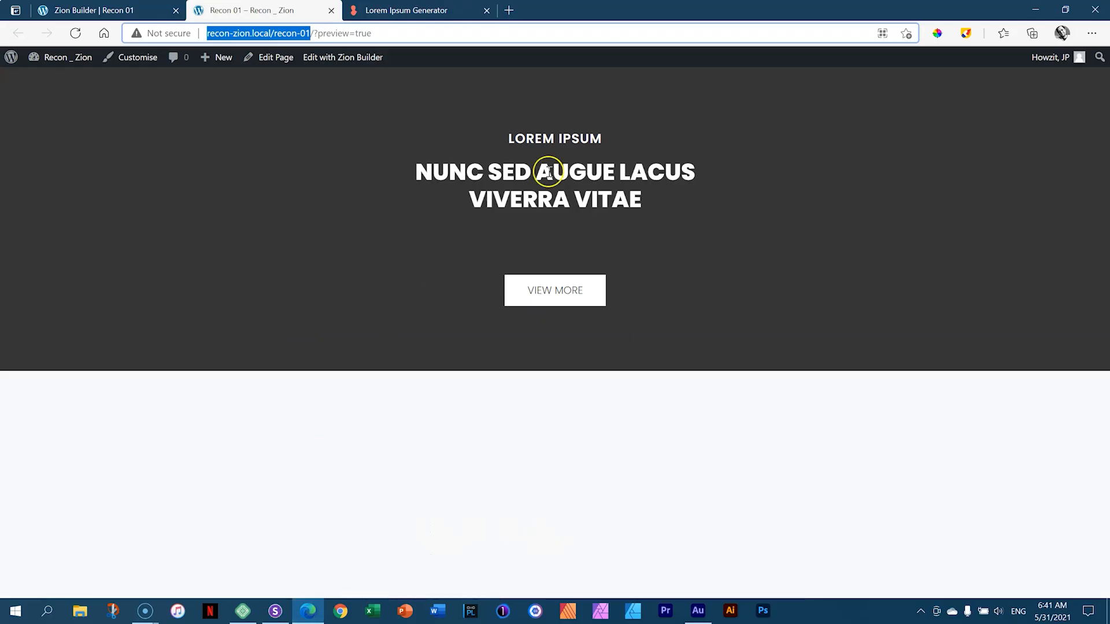
{"action": "left_click", "coordinate": [331, 10]}
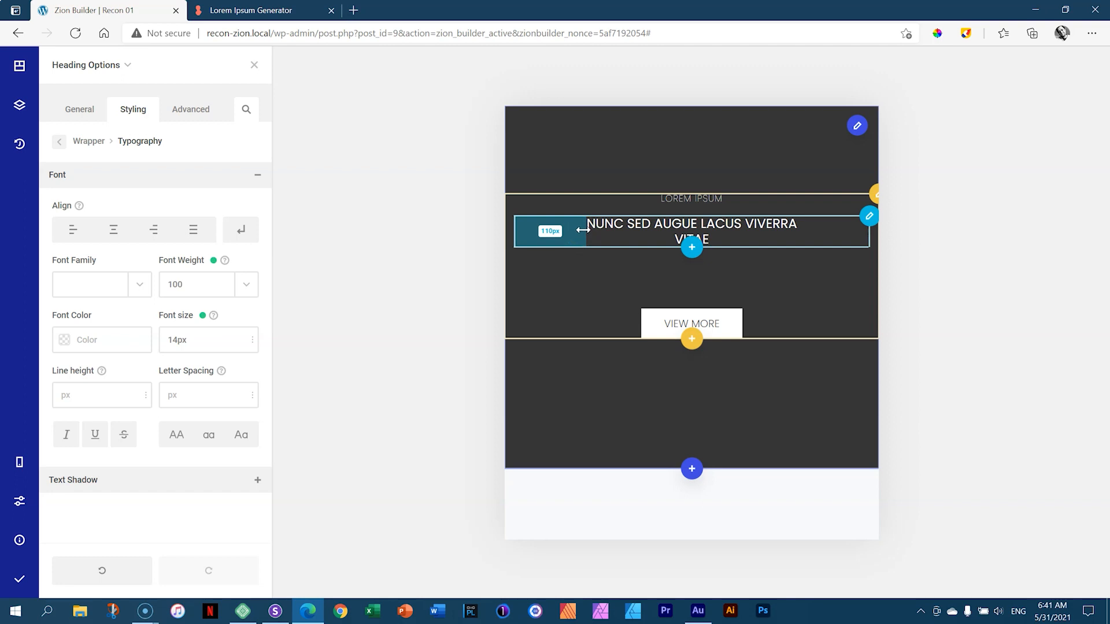
{"action": "left_click_drag", "start_coordinate": [583, 230], "coordinate": [505, 231]}
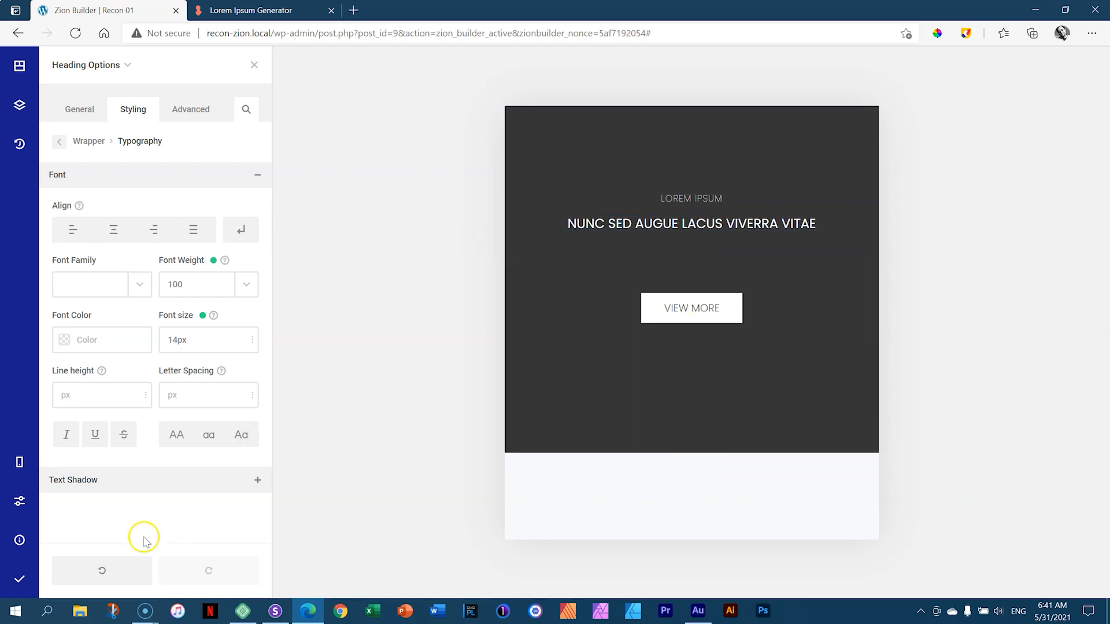
{"action": "left_click", "coordinate": [15, 580]}
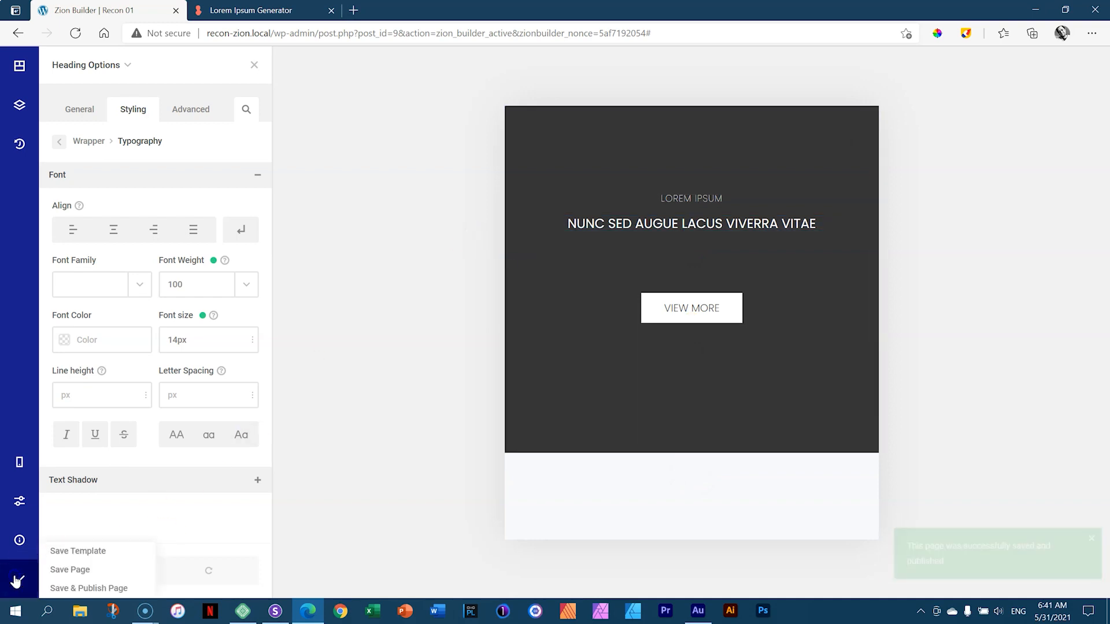
{"action": "left_click", "coordinate": [271, 614]}
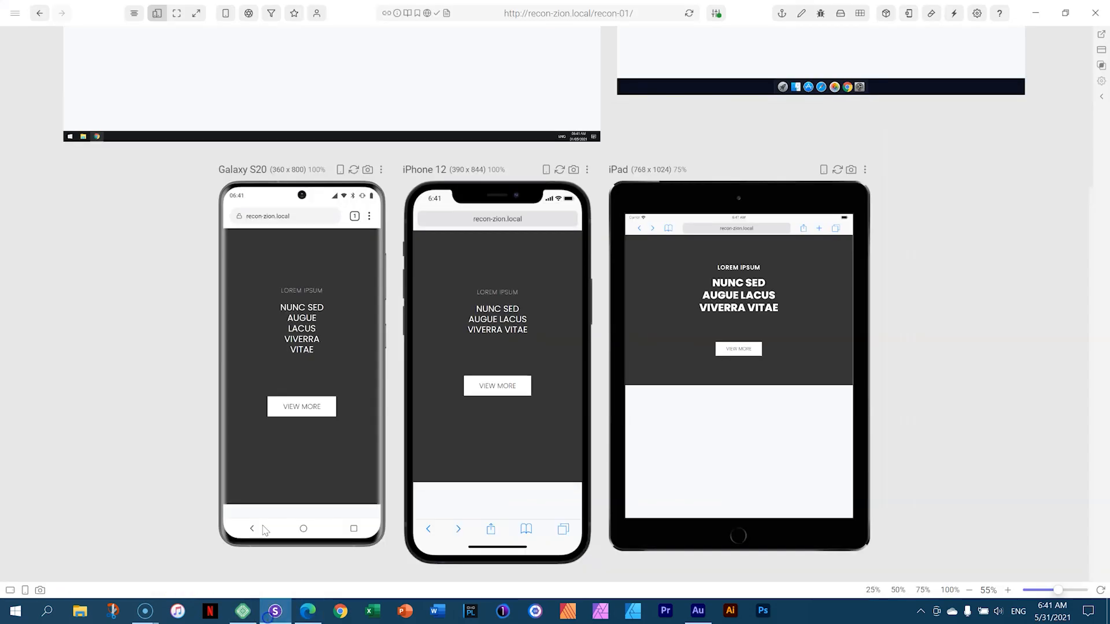
{"action": "left_click", "coordinate": [689, 13]}
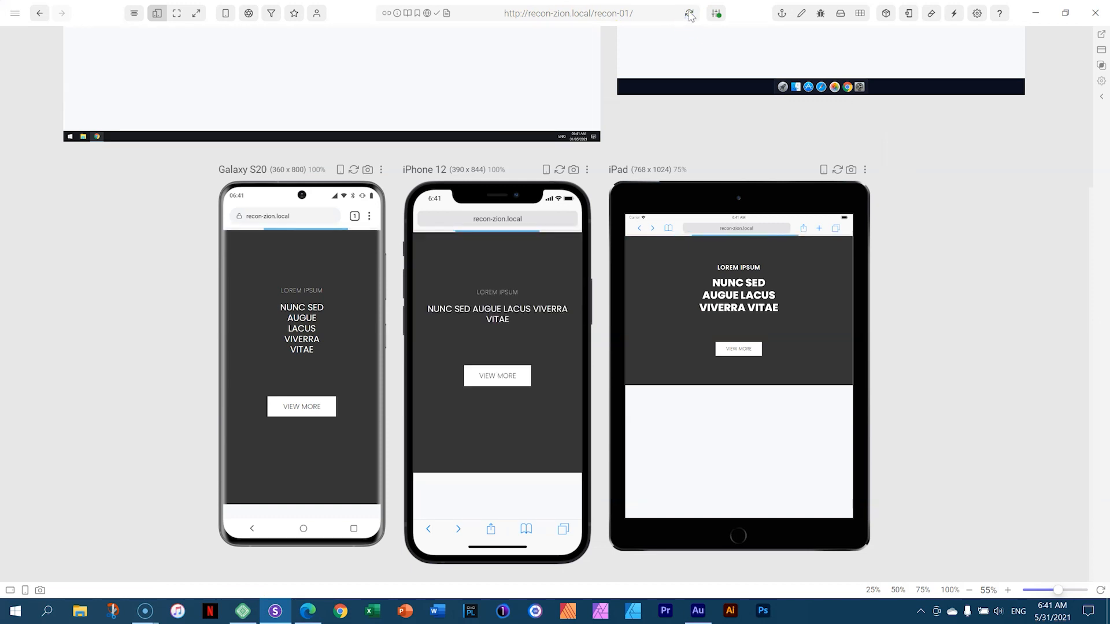
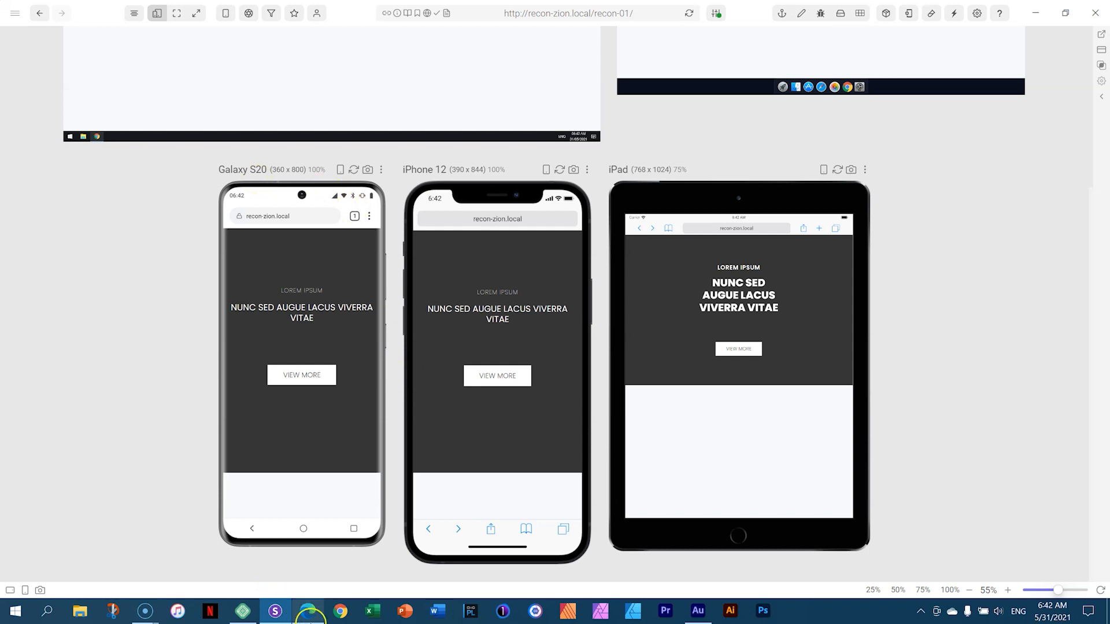
- Back in the Zion Builder page, increase the main heading's side padding in the Mobile view, save, and reload the multi-device previewer to check the phones
{"action": "left_click", "coordinate": [307, 612]}
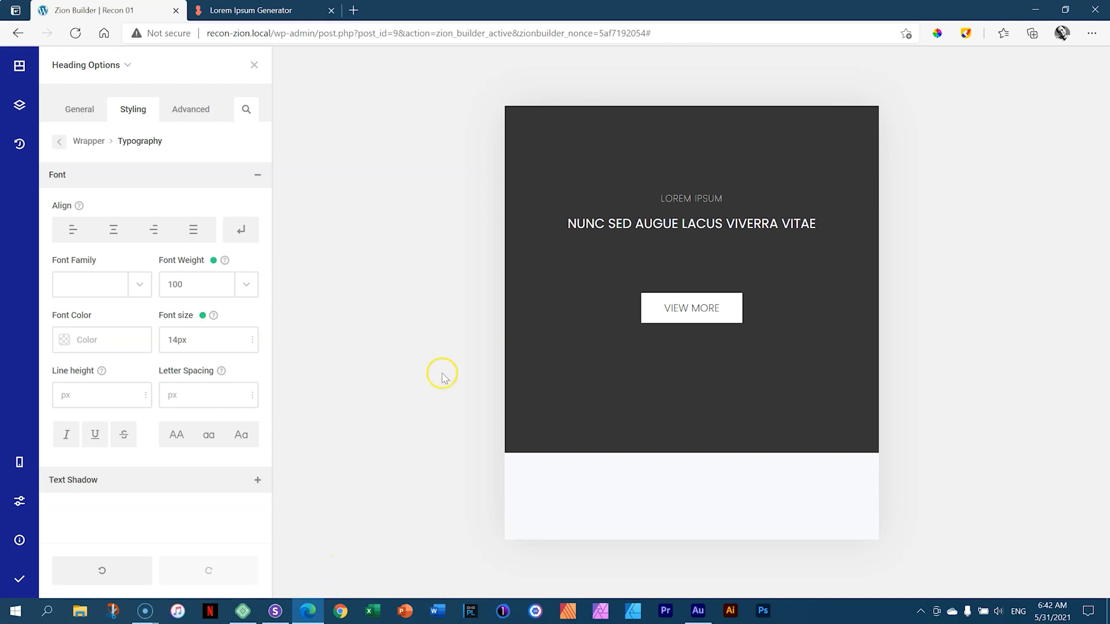
{"action": "left_click", "coordinate": [519, 223]}
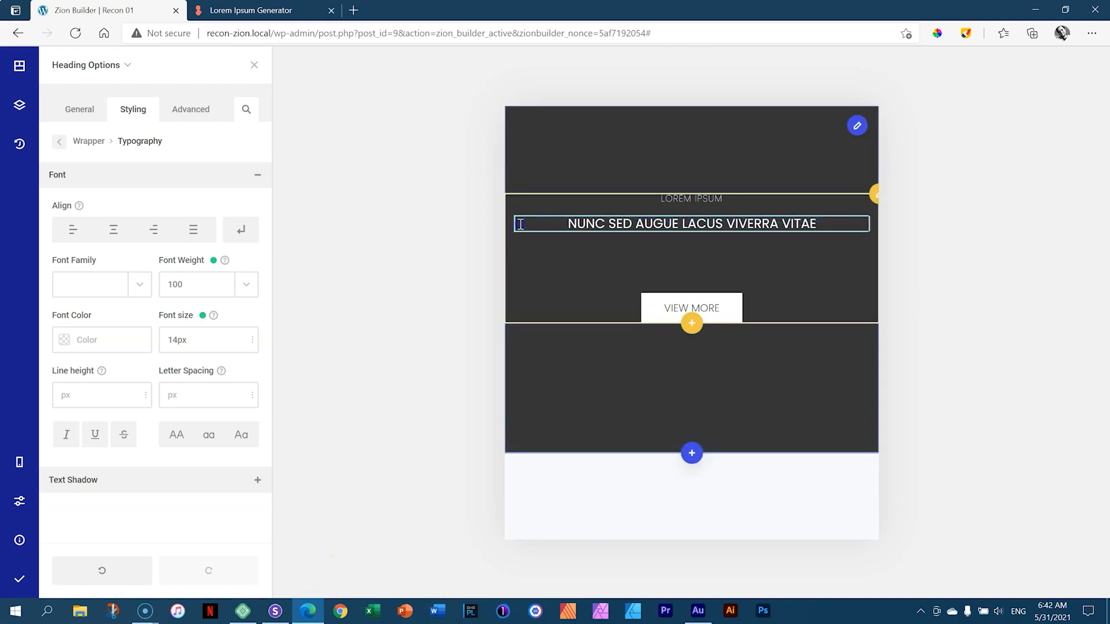
{"action": "left_click_drag", "start_coordinate": [529, 223], "coordinate": [577, 226]}
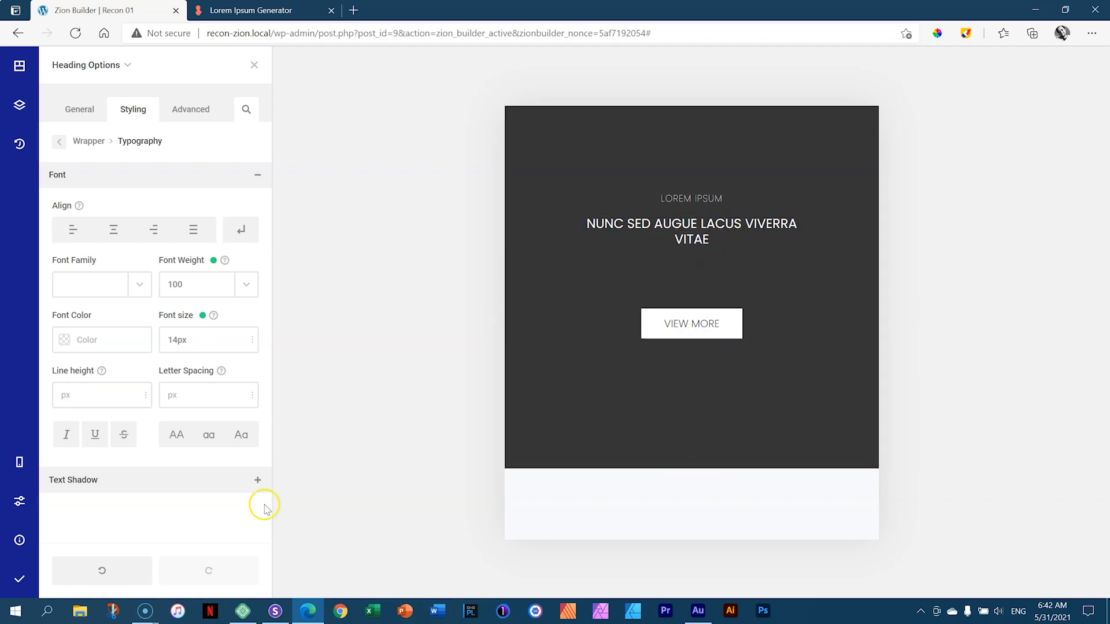
{"action": "left_click", "coordinate": [20, 584]}
{"action": "left_click", "coordinate": [278, 615]}
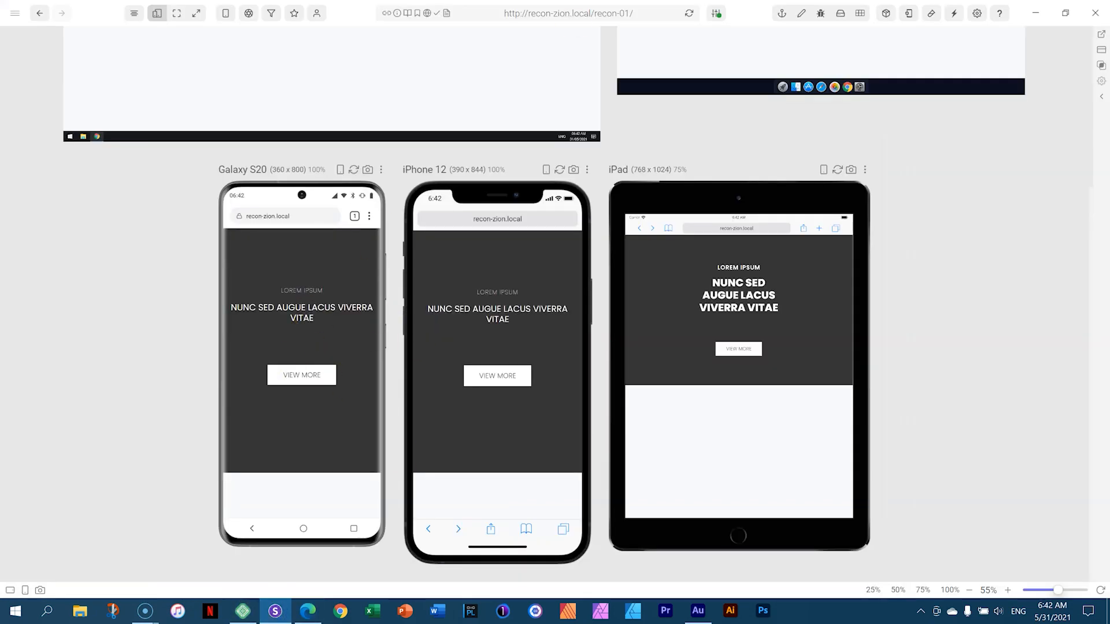
{"action": "left_click", "coordinate": [686, 15]}
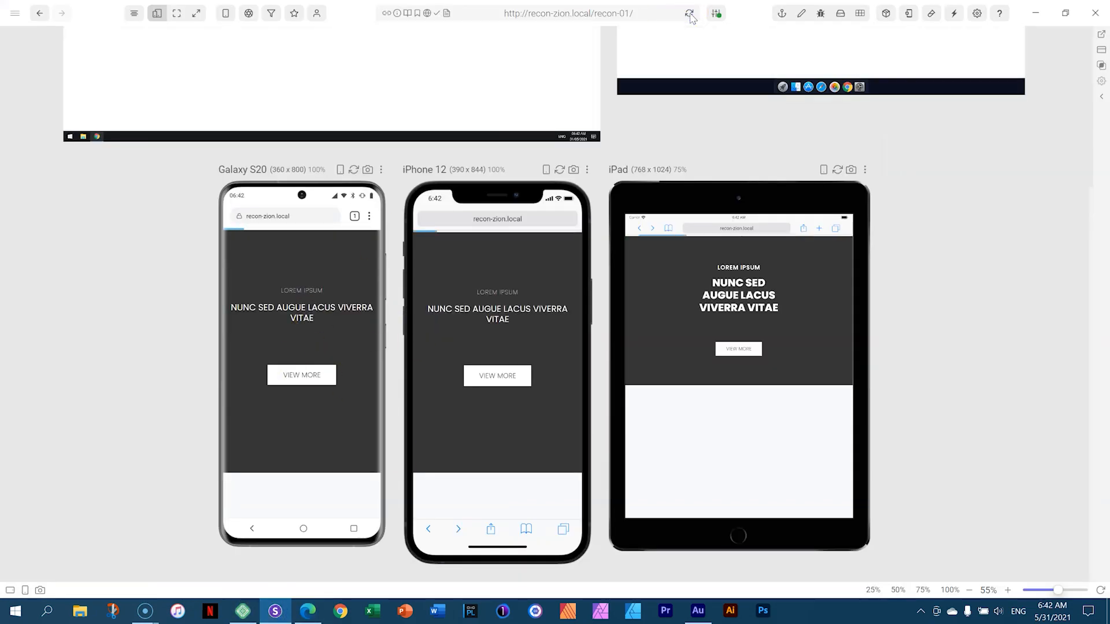
{"action": "left_click", "coordinate": [497, 278]}
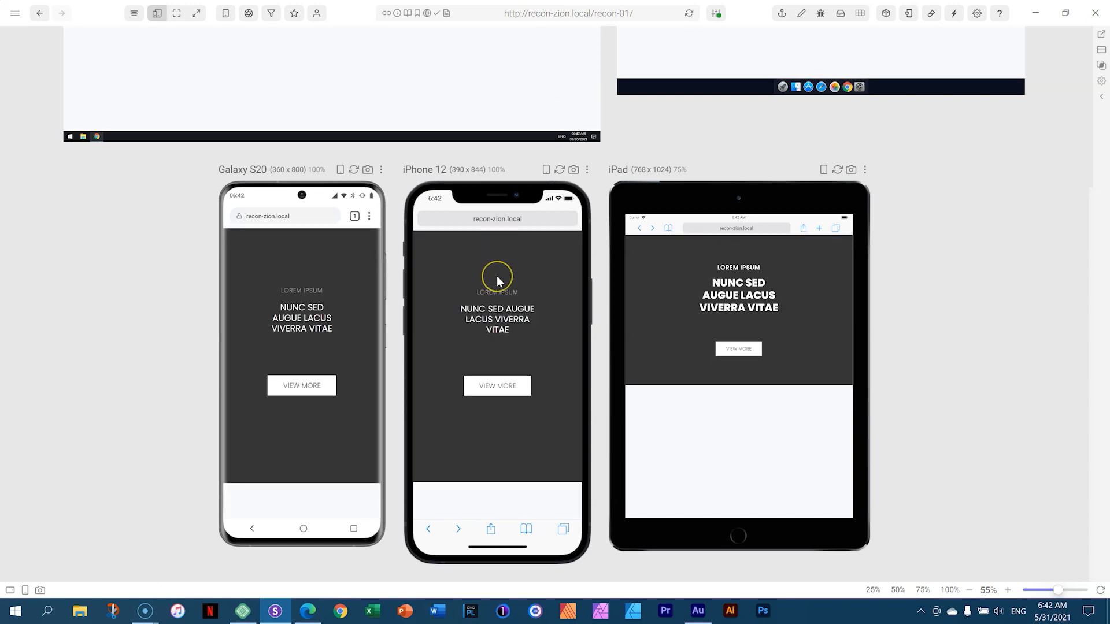
- Back in Zion Builder, slightly reduce the main heading's side padding in the Mobile view, save, and reload the page in the multi-device previewer
{"action": "key", "text": "alt+Tab"}
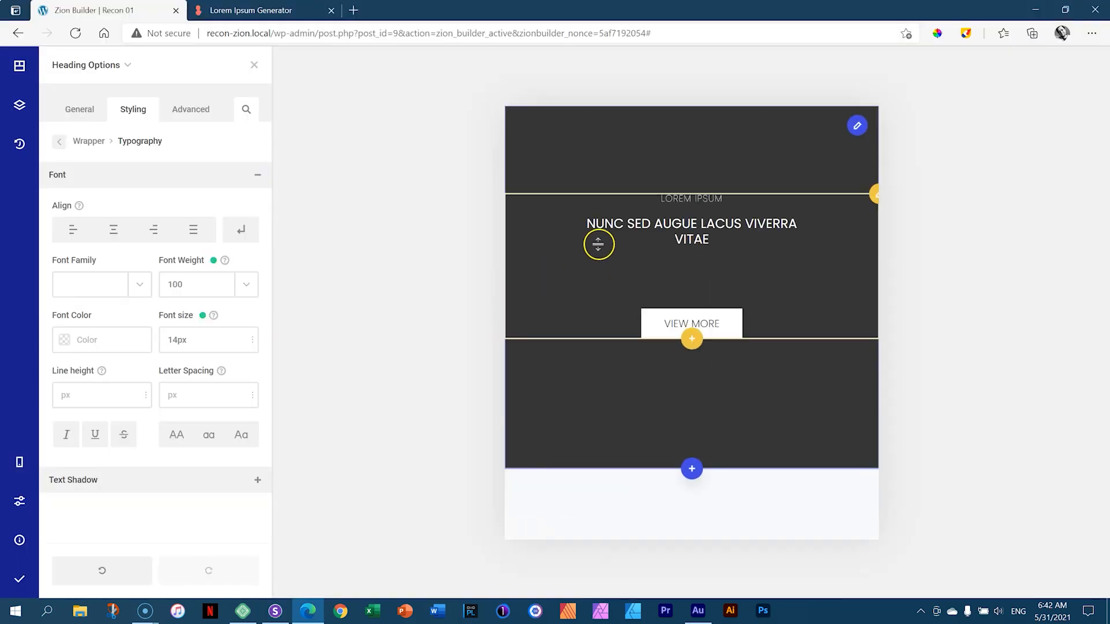
{"action": "mouse_move", "coordinate": [553, 223]}
{"action": "left_mouse_down"}
{"action": "mouse_move", "coordinate": [534, 232]}
{"action": "mouse_move", "coordinate": [536, 223]}
{"action": "left_mouse_up"}
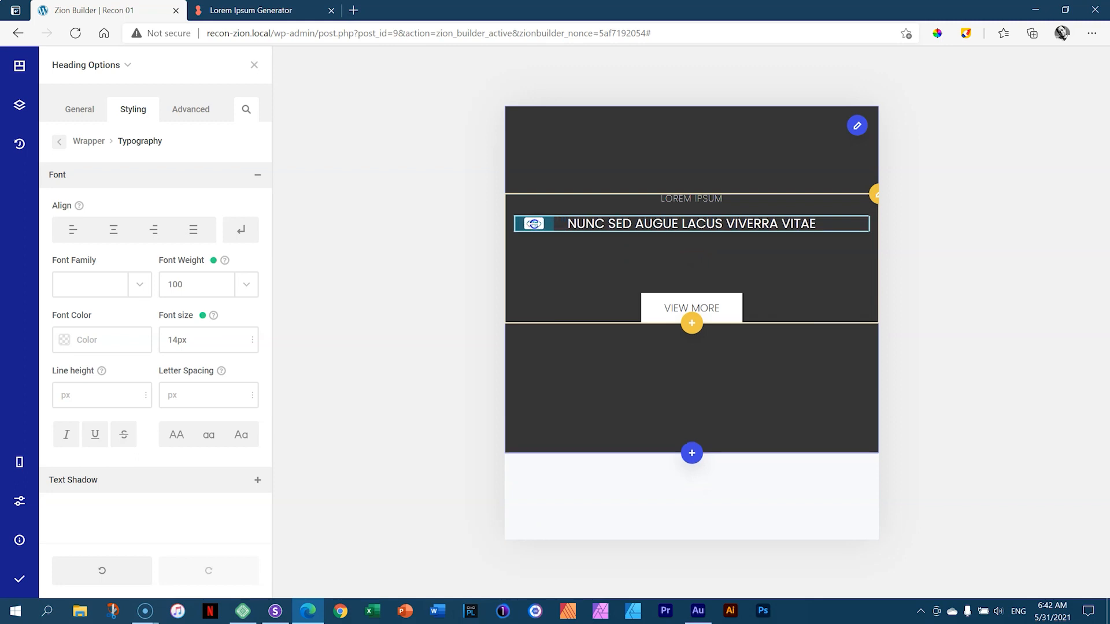
{"action": "left_click", "coordinate": [25, 579]}
{"action": "left_click", "coordinate": [275, 611]}
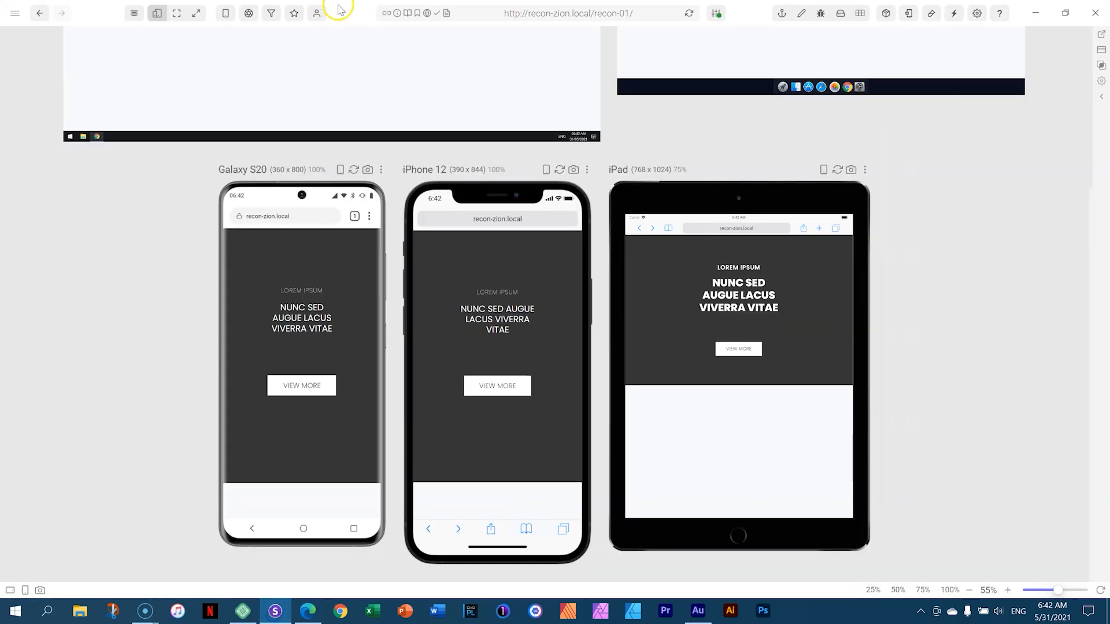
{"action": "left_click", "coordinate": [690, 12]}
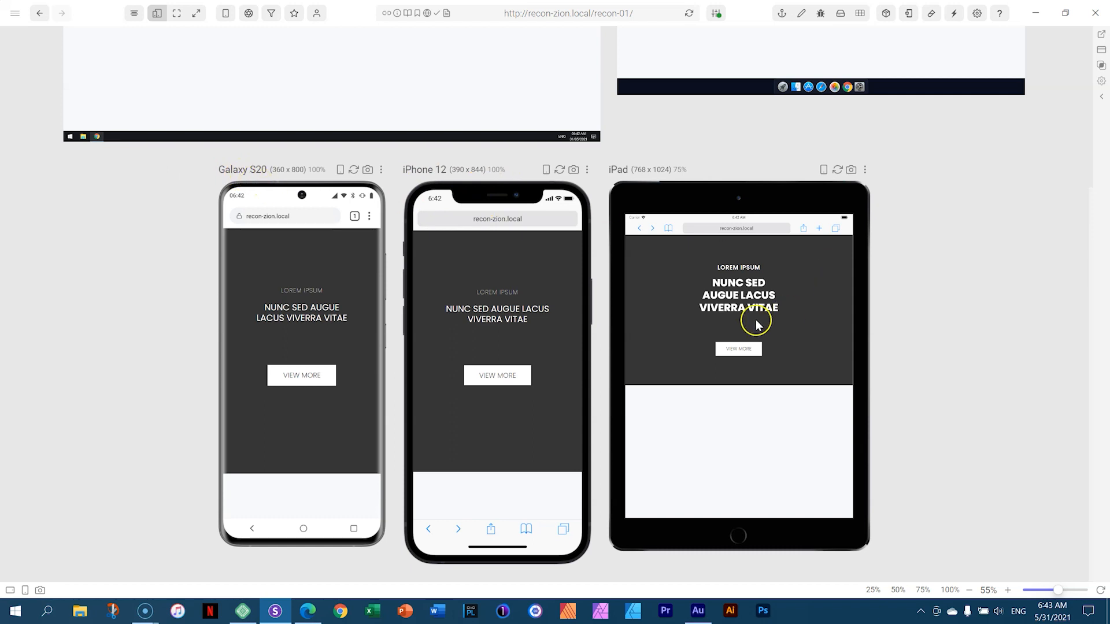
- Return to Zion Builder, switch to the Tablet view, reduce the main heading's side padding, save, and reload the page in the multi-device previewer
{"action": "key", "text": "alt+Tab"}
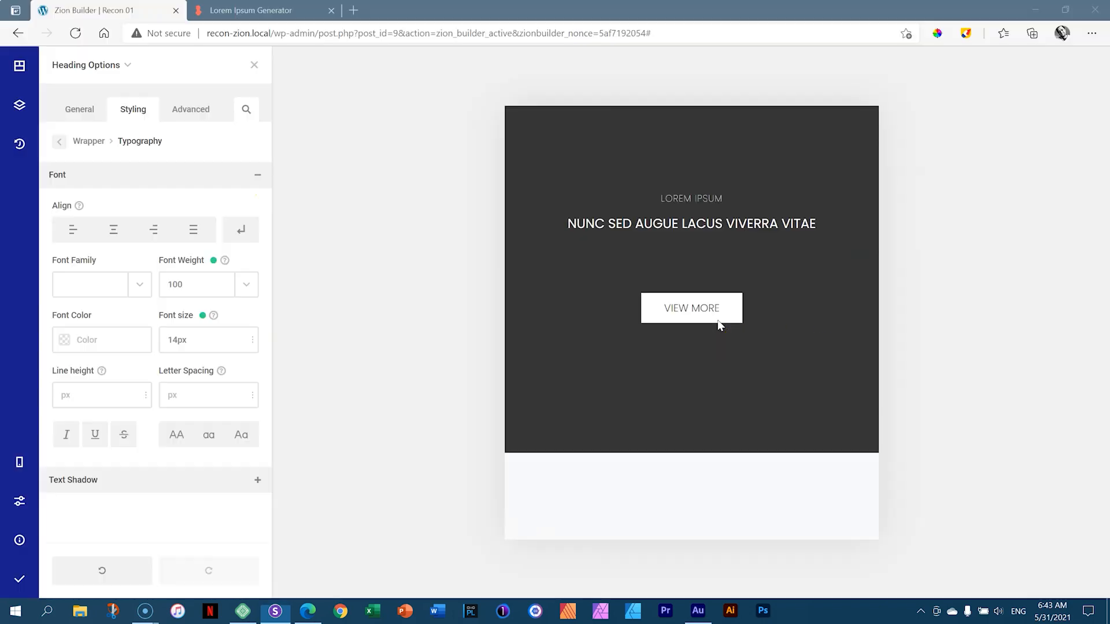
{"action": "left_click", "coordinate": [22, 463]}
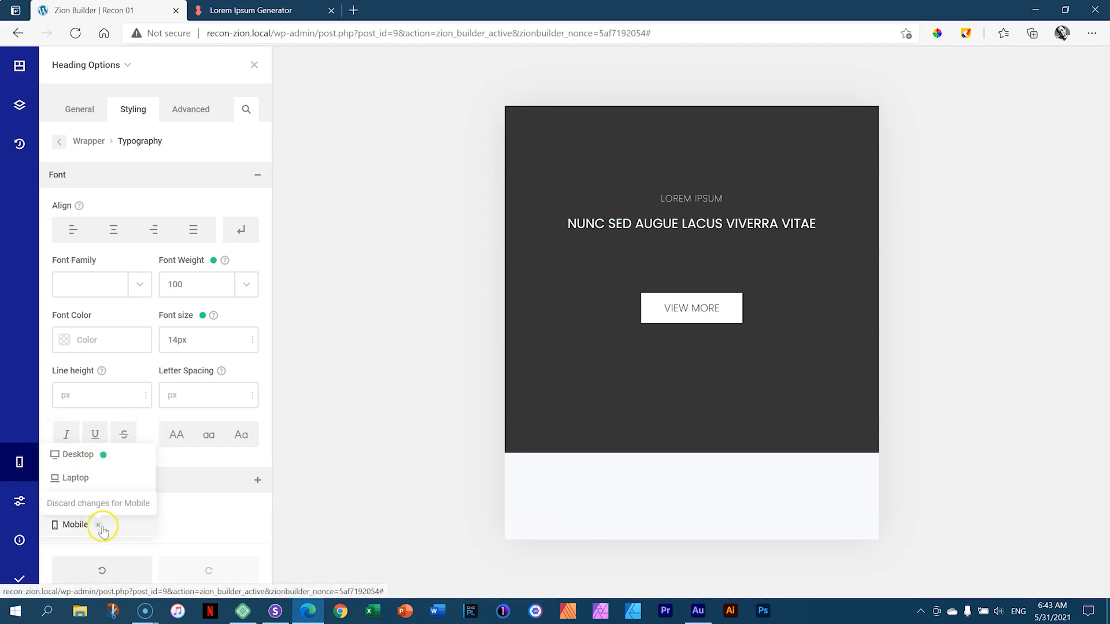
{"action": "left_click", "coordinate": [83, 504]}
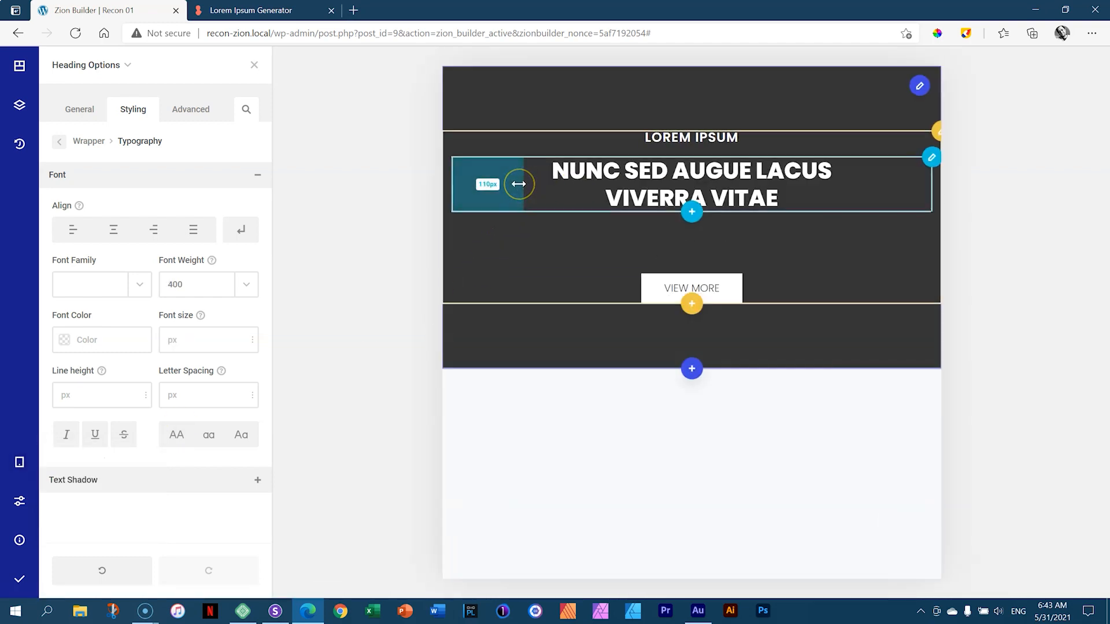
{"action": "left_click_drag", "start_coordinate": [518, 184], "coordinate": [491, 184]}
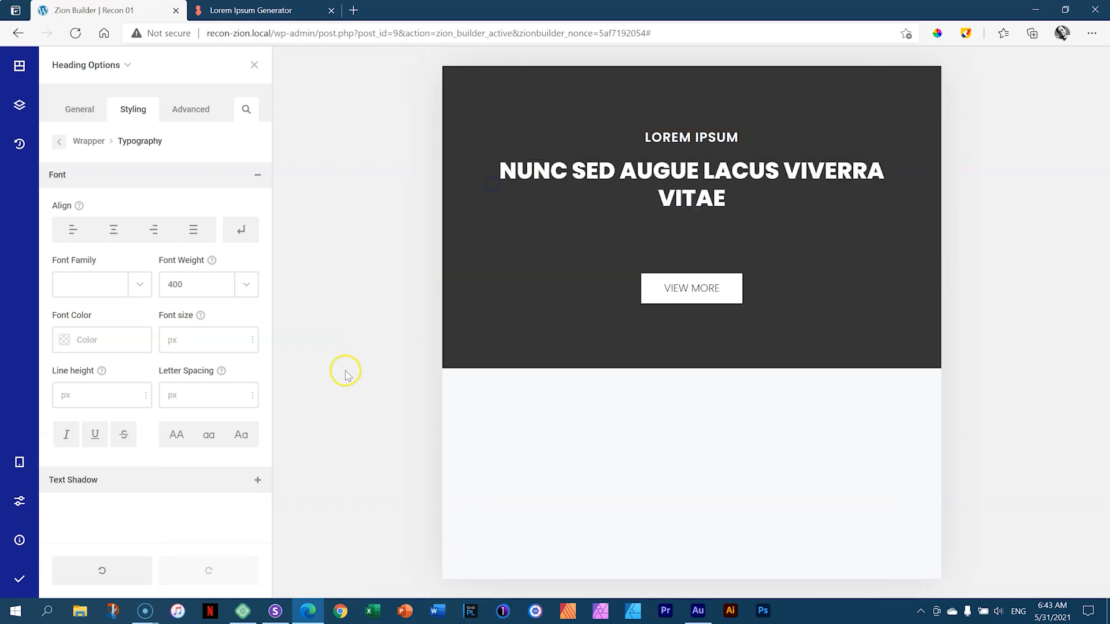
{"action": "left_click", "coordinate": [17, 575]}
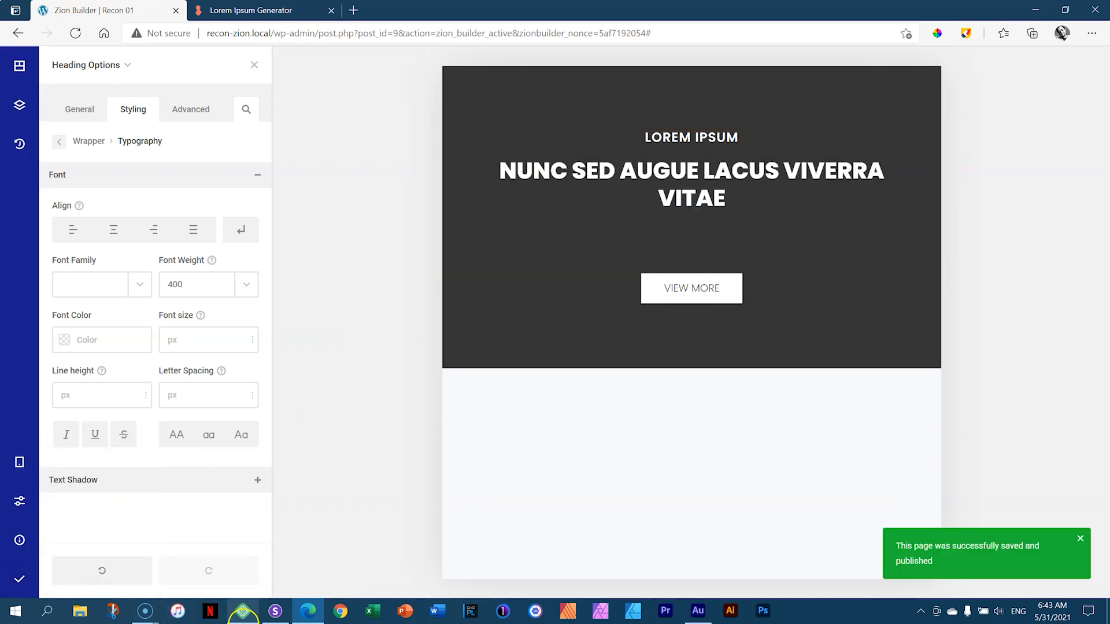
{"action": "left_click", "coordinate": [289, 615]}
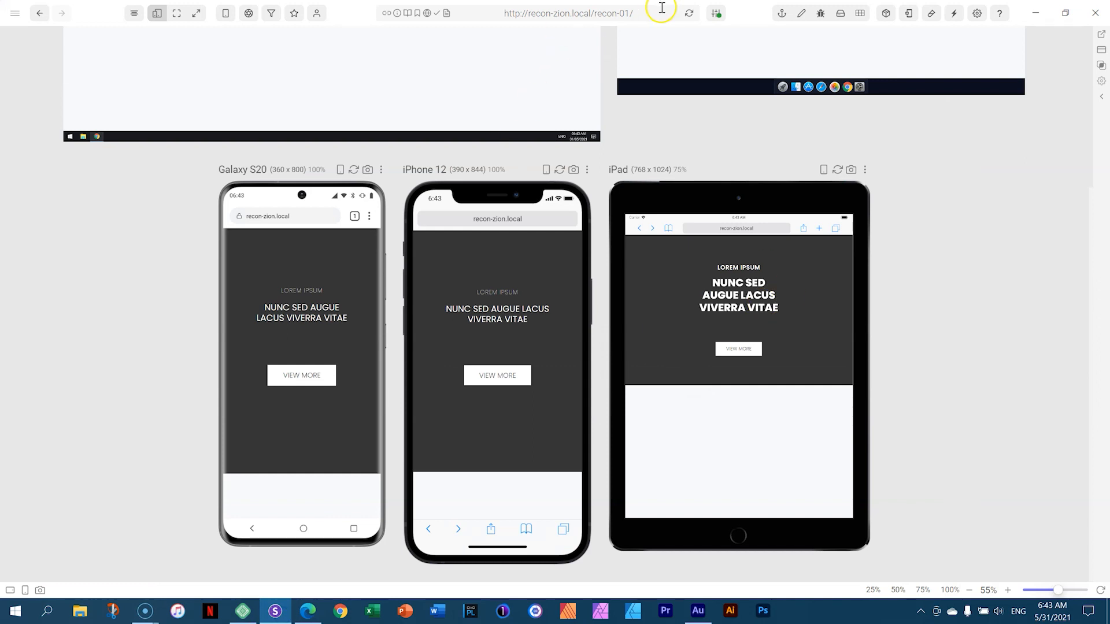
{"action": "left_click", "coordinate": [691, 15]}
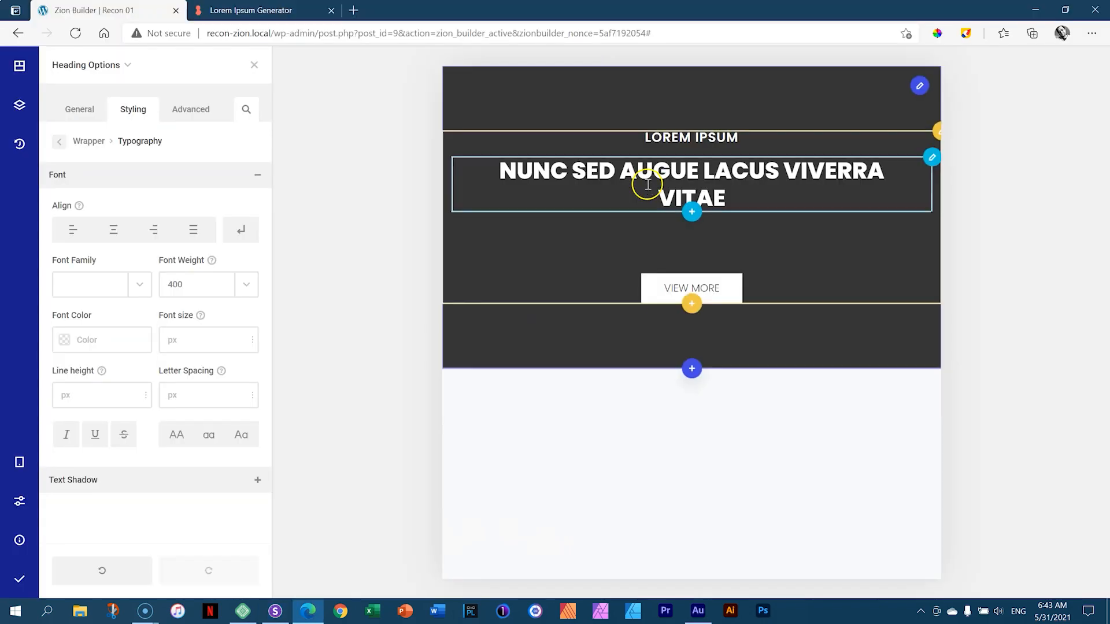
- In Zion Builder's Tablet view, remove the main heading's side padding, save the page, and reload and examine all device layouts in the multi-device previewer
{"action": "left_click", "coordinate": [20, 462]}
{"action": "left_click", "coordinate": [77, 502]}
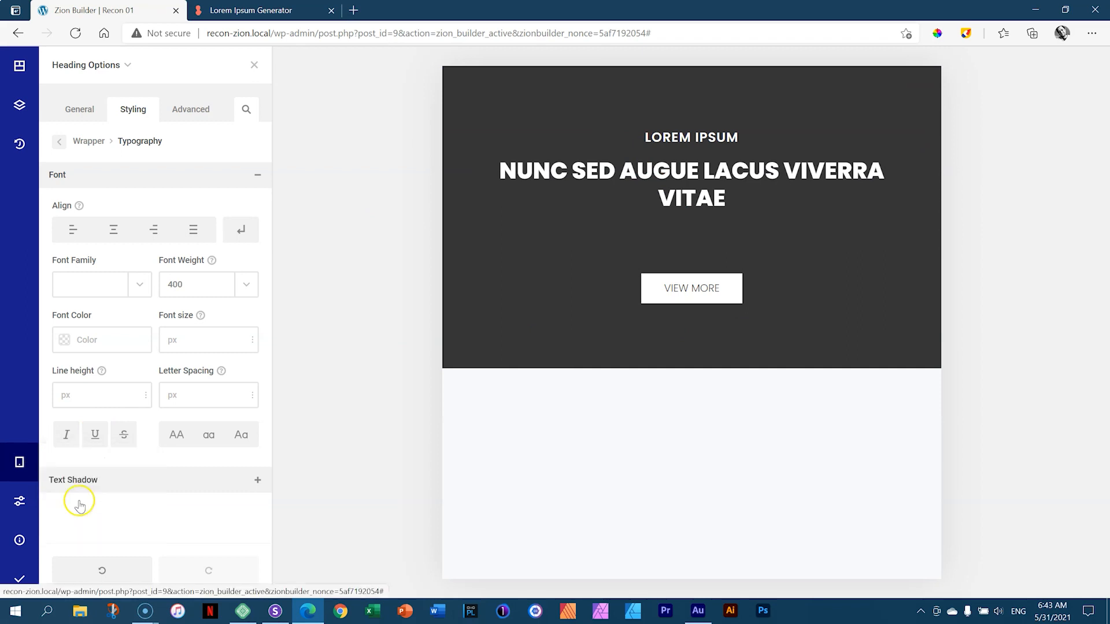
{"action": "left_click_drag", "start_coordinate": [495, 179], "coordinate": [438, 181]}
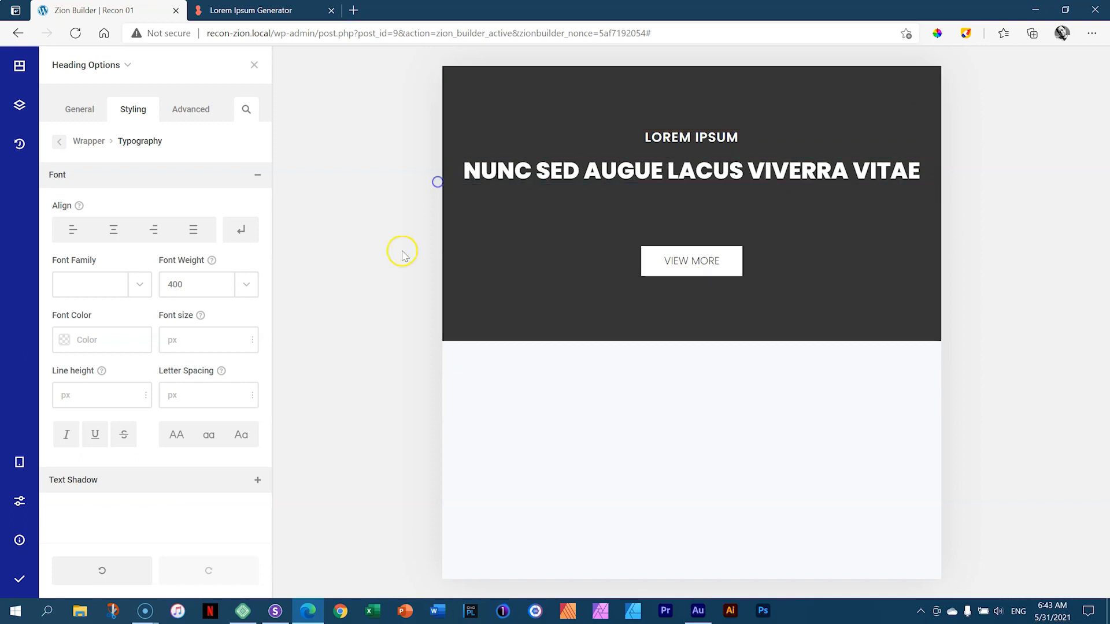
{"action": "left_click", "coordinate": [20, 580]}
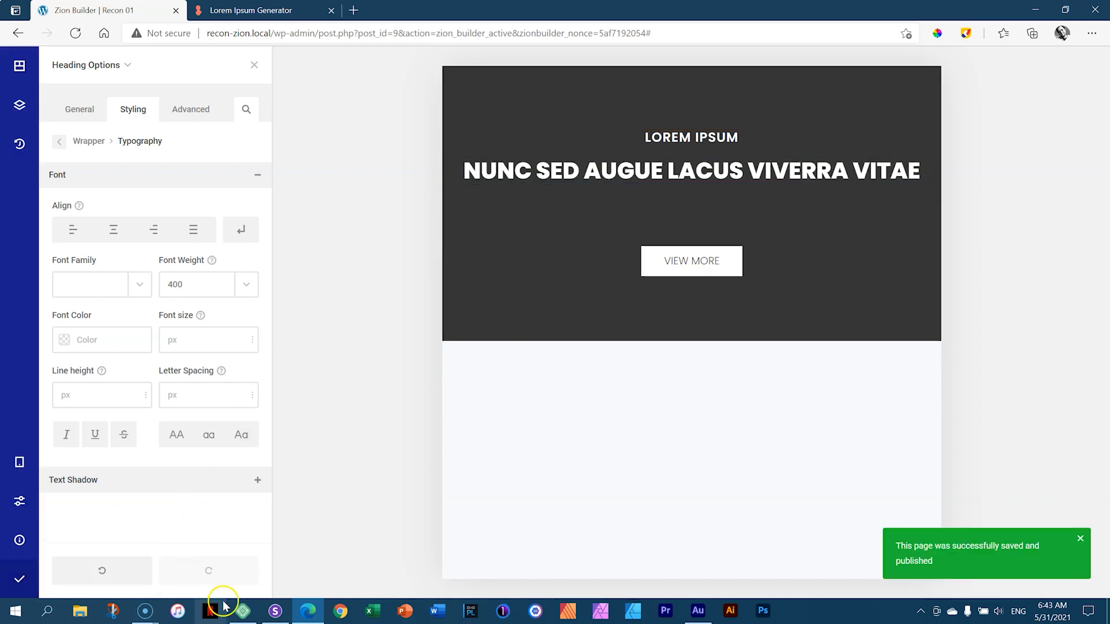
{"action": "left_click", "coordinate": [276, 611]}
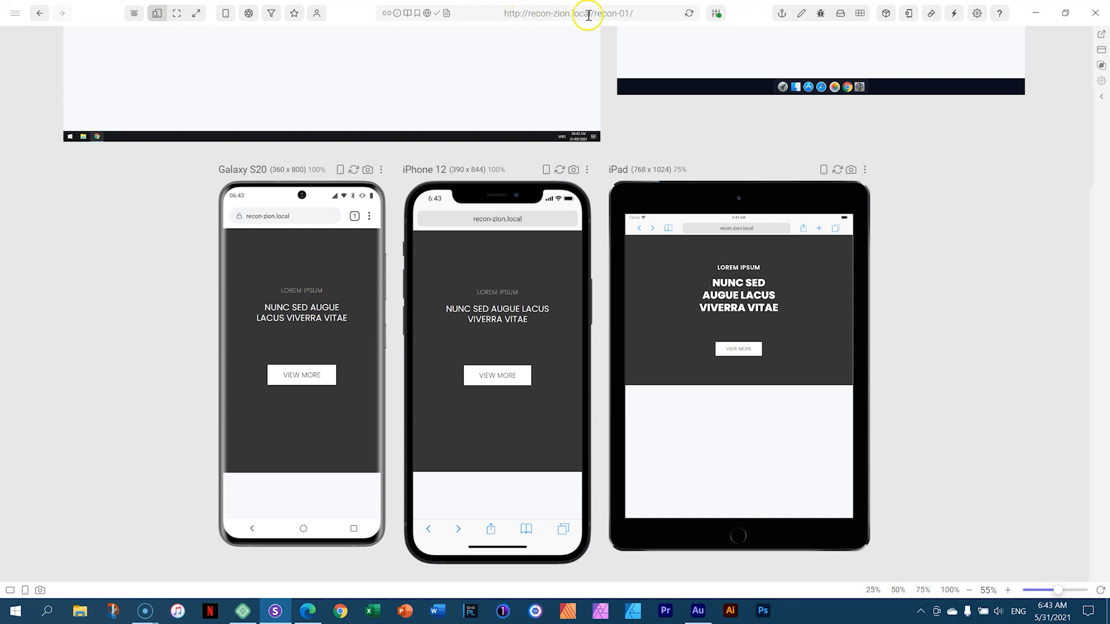
{"action": "left_click", "coordinate": [689, 15]}
{"action": "scroll", "coordinate": [836, 324], "scroll_direction": "up", "scroll_amount": 4}
{"action": "scroll", "coordinate": [835, 326], "scroll_direction": "down", "scroll_amount": 4}
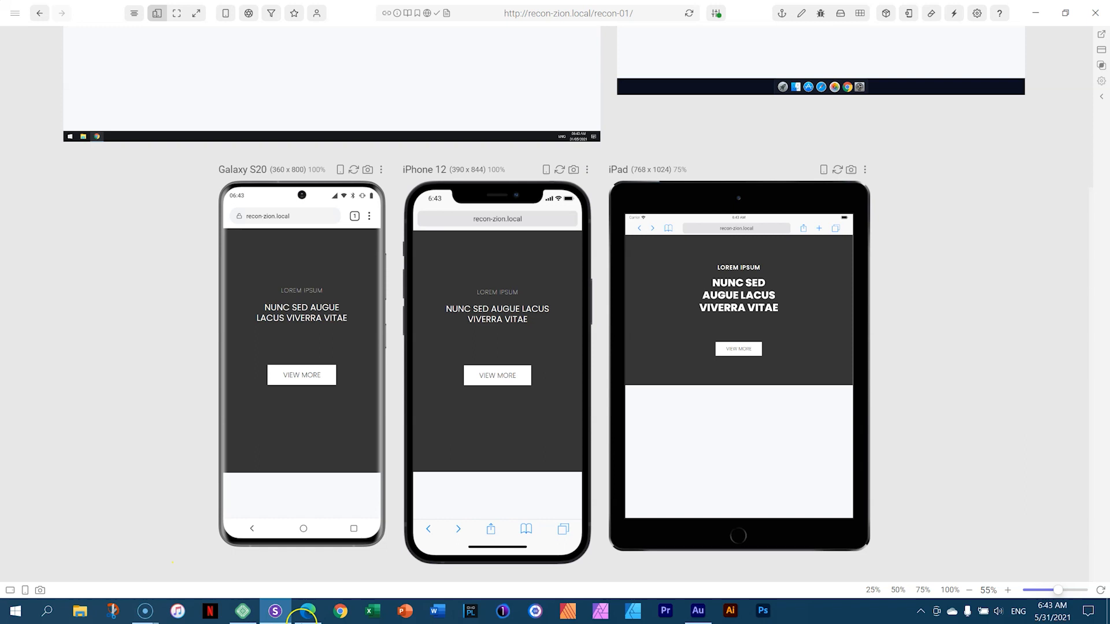
- Switch back to Zion Builder in Edge, review the available device views, and view the published post on the site
{"action": "left_click", "coordinate": [307, 611]}
{"action": "mouse_move", "coordinate": [32, 480]}
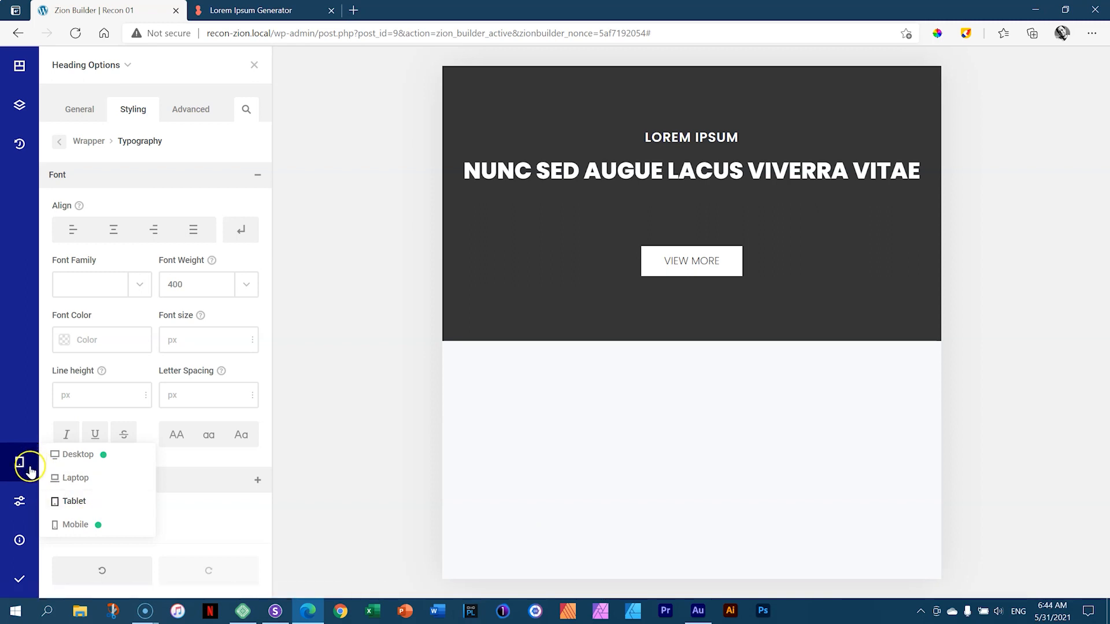
{"action": "mouse_move", "coordinate": [22, 548]}
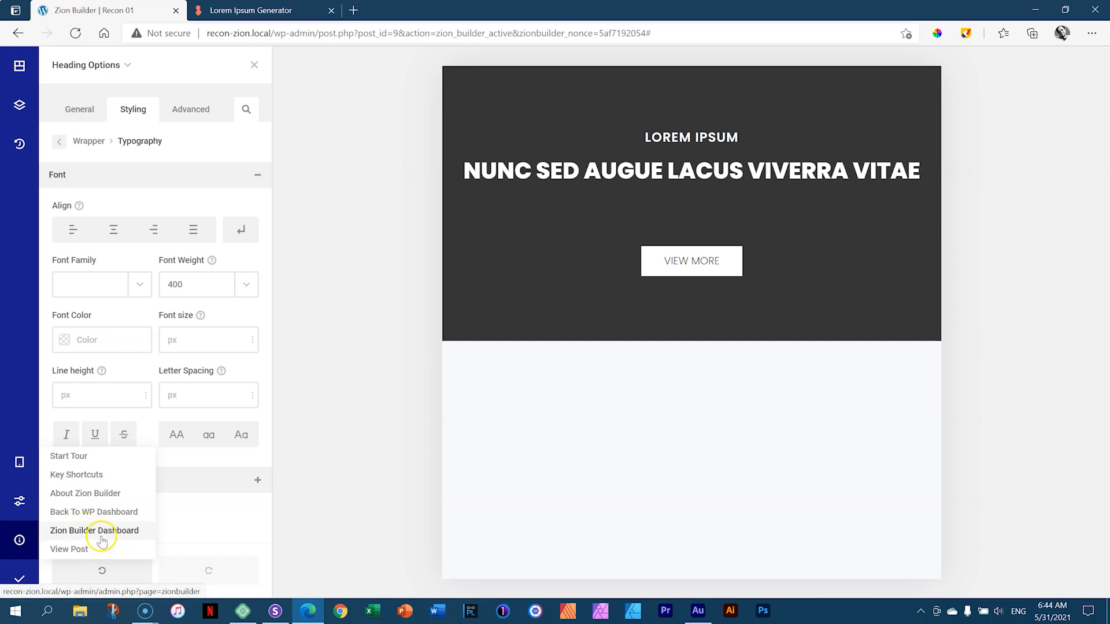
{"action": "left_click", "coordinate": [71, 549]}
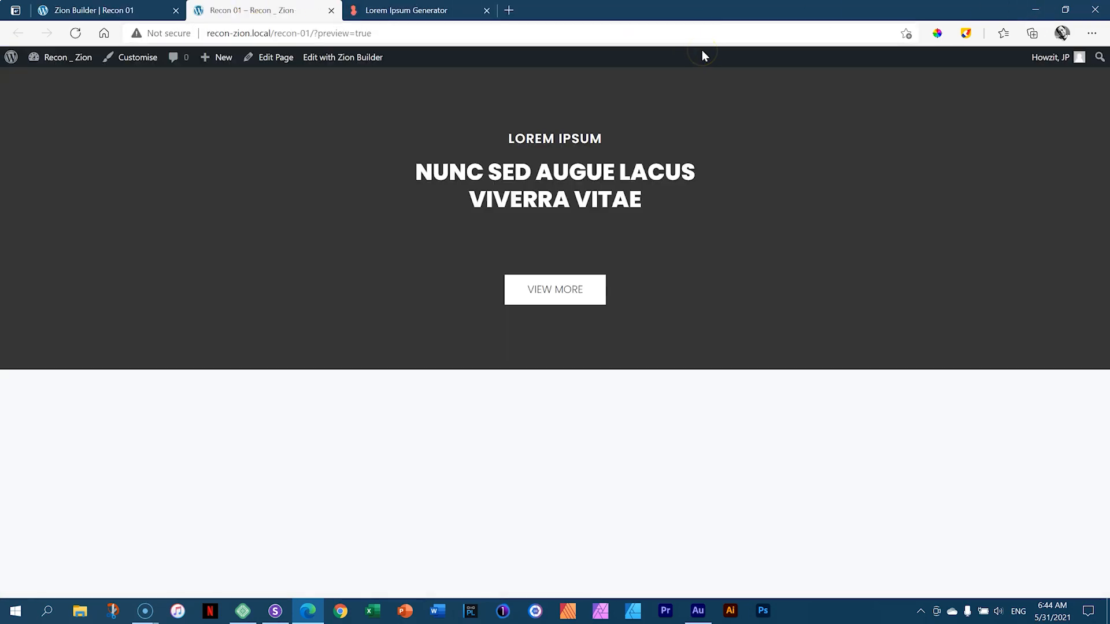
- Examine the published page in the browser's device emulation at iPad and iPad Pro sizes, and close the developer tools
{"action": "key", "text": "F12"}
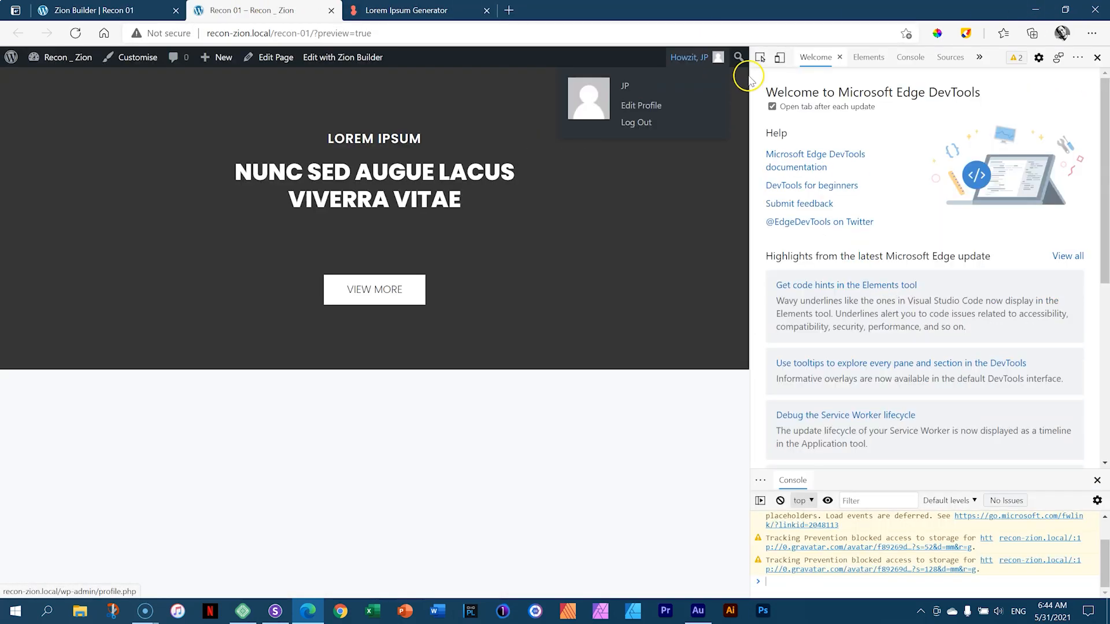
{"action": "left_click", "coordinate": [779, 57]}
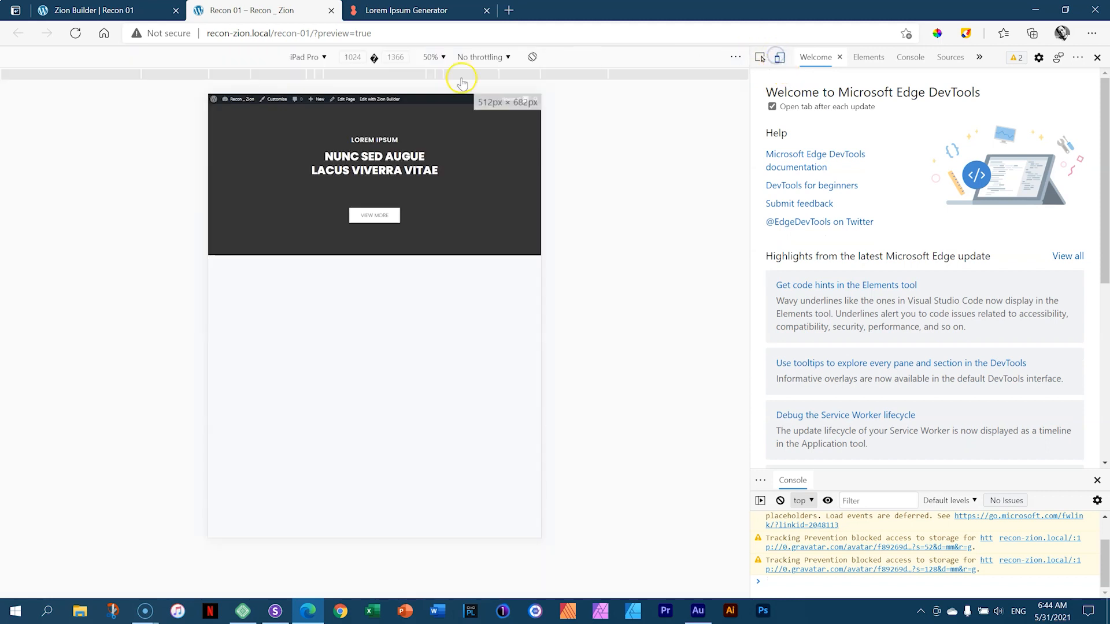
{"action": "left_click", "coordinate": [307, 56]}
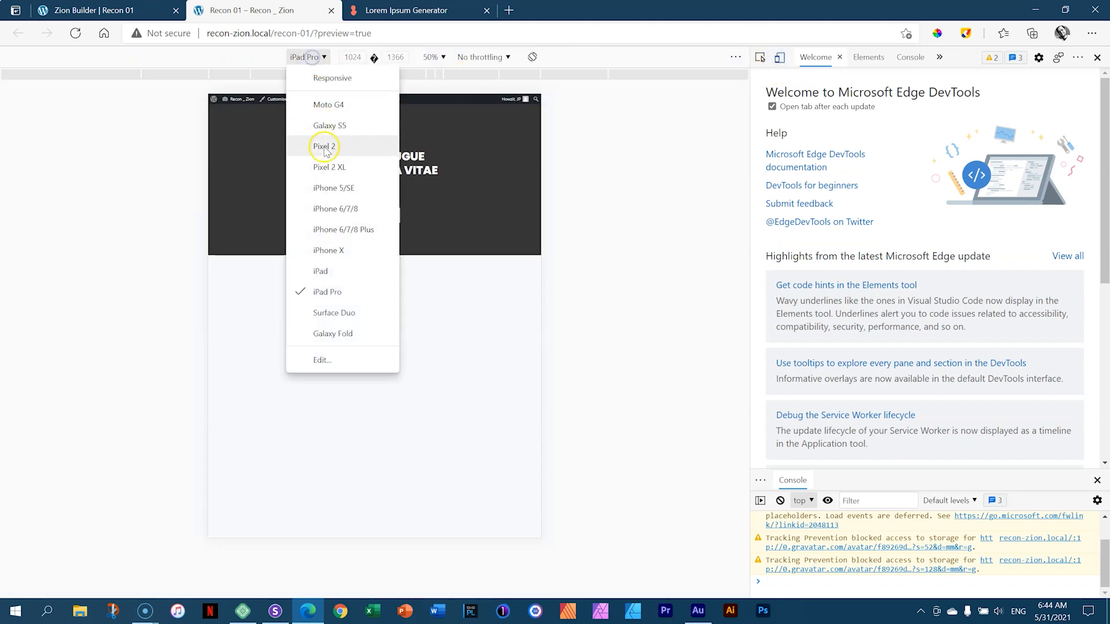
{"action": "left_click", "coordinate": [321, 271]}
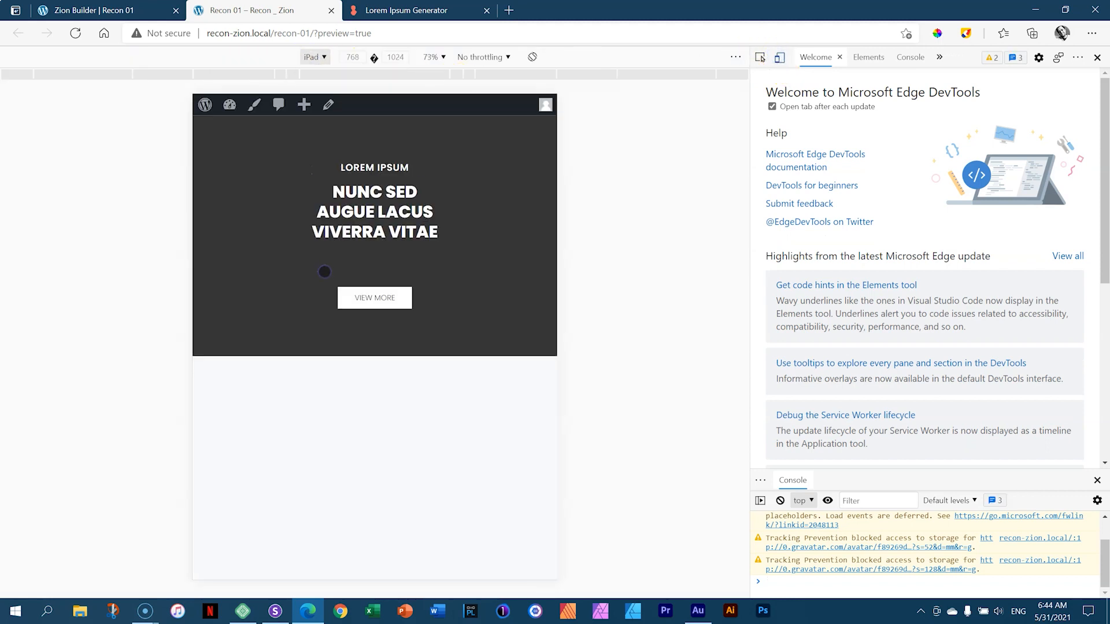
{"action": "left_click", "coordinate": [315, 57]}
{"action": "left_click", "coordinate": [346, 292]}
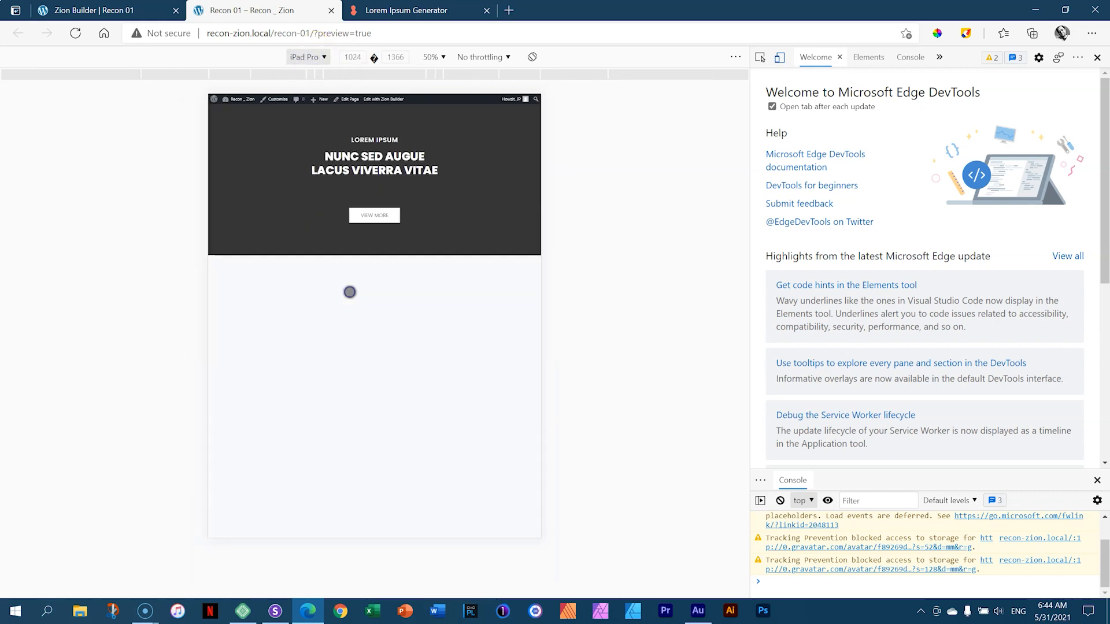
{"action": "left_click", "coordinate": [321, 56]}
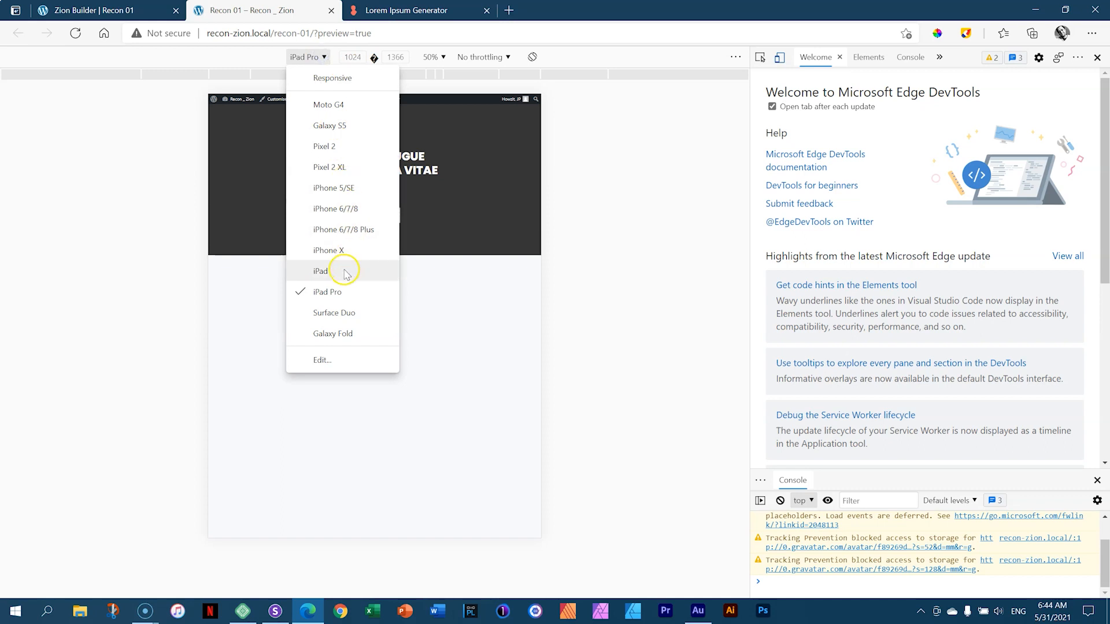
{"action": "left_click", "coordinate": [346, 272]}
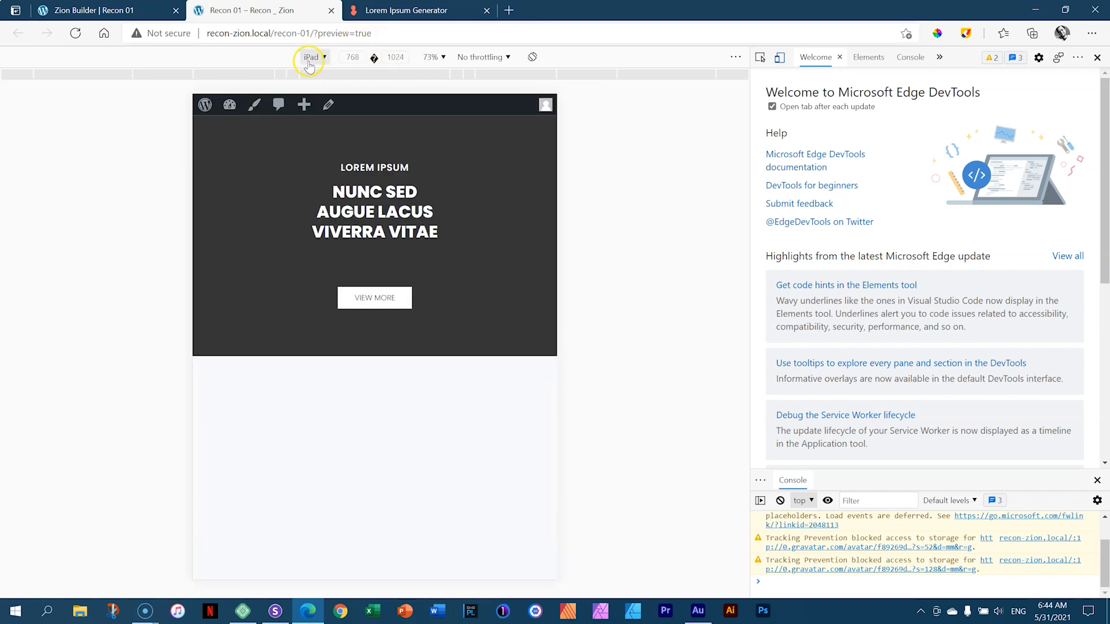
{"action": "left_click", "coordinate": [1097, 57]}
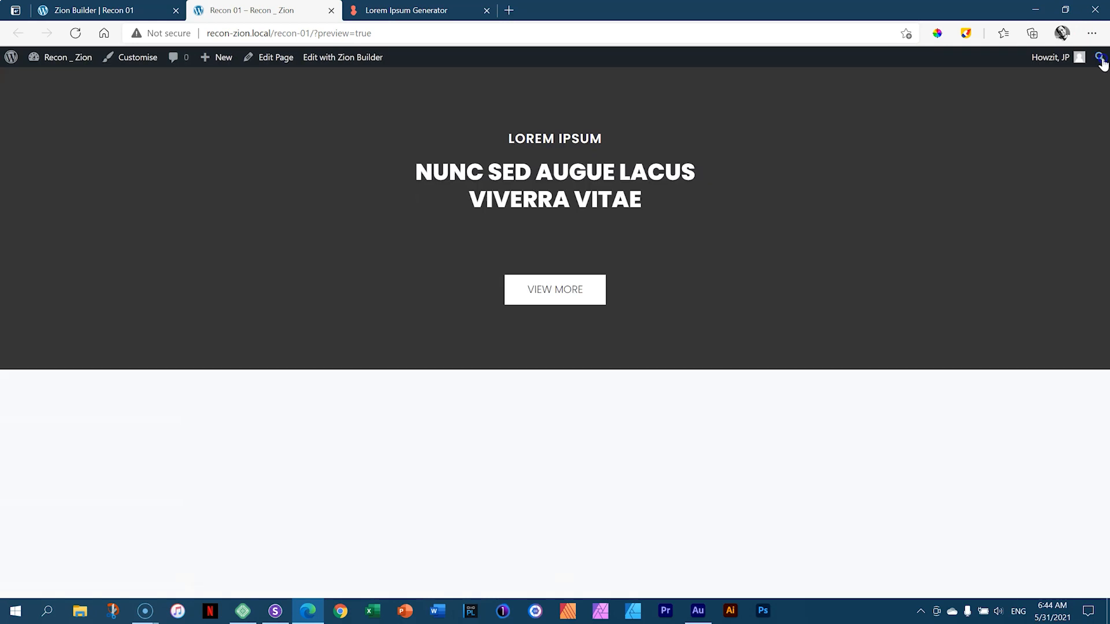
- Return to Zion Builder, switch to the Desktop view, and close the heading's options
{"action": "key", "text": "ctrl+shift+Tab"}
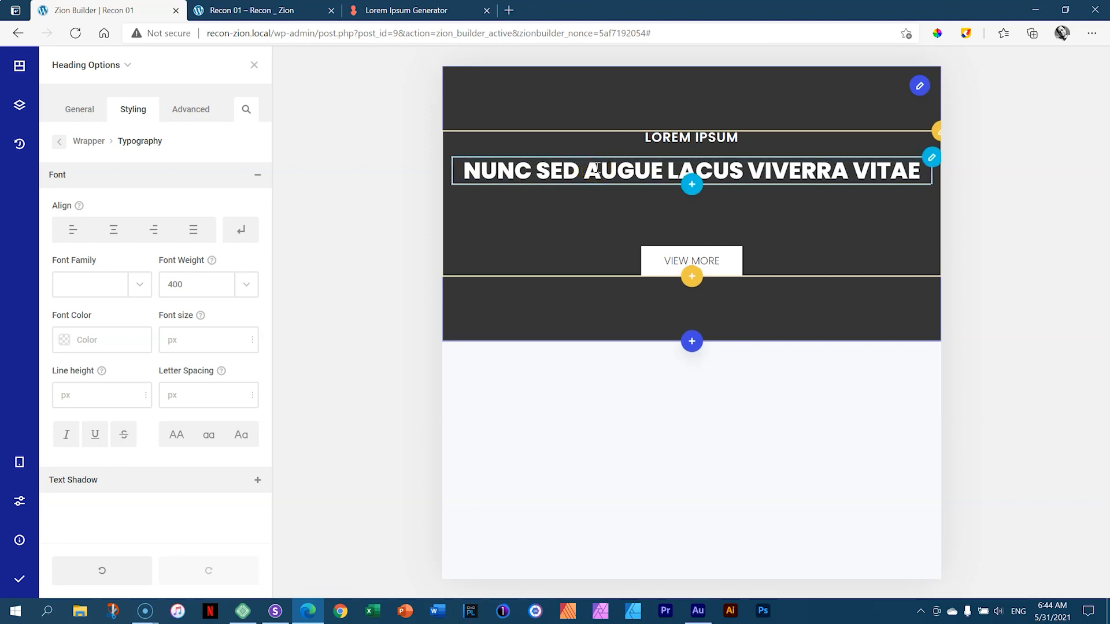
{"action": "left_click", "coordinate": [19, 465]}
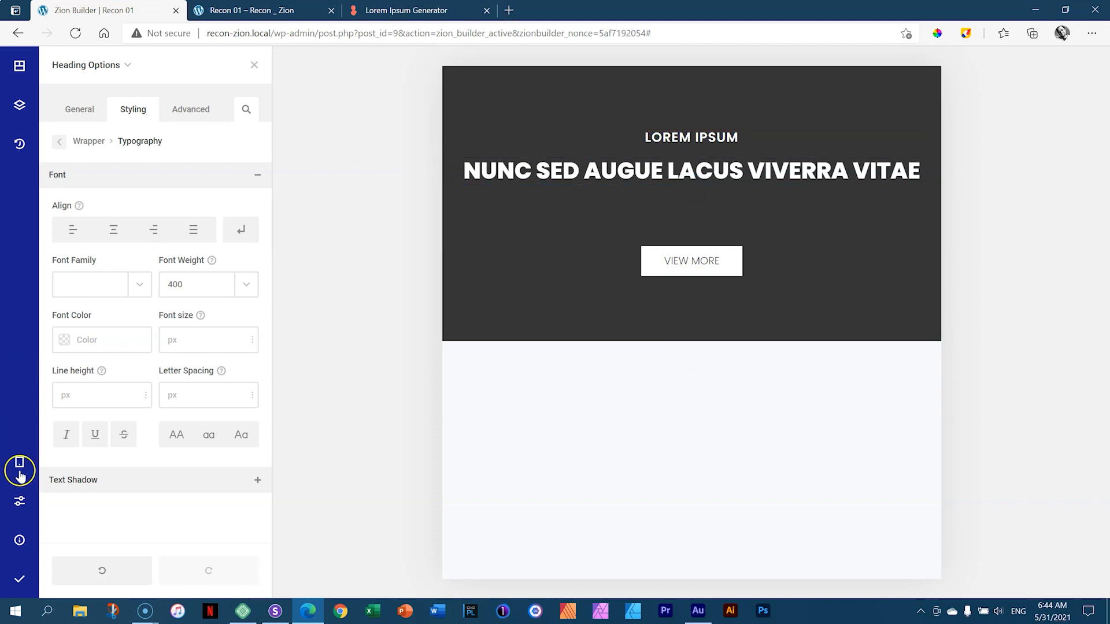
{"action": "left_click", "coordinate": [74, 456]}
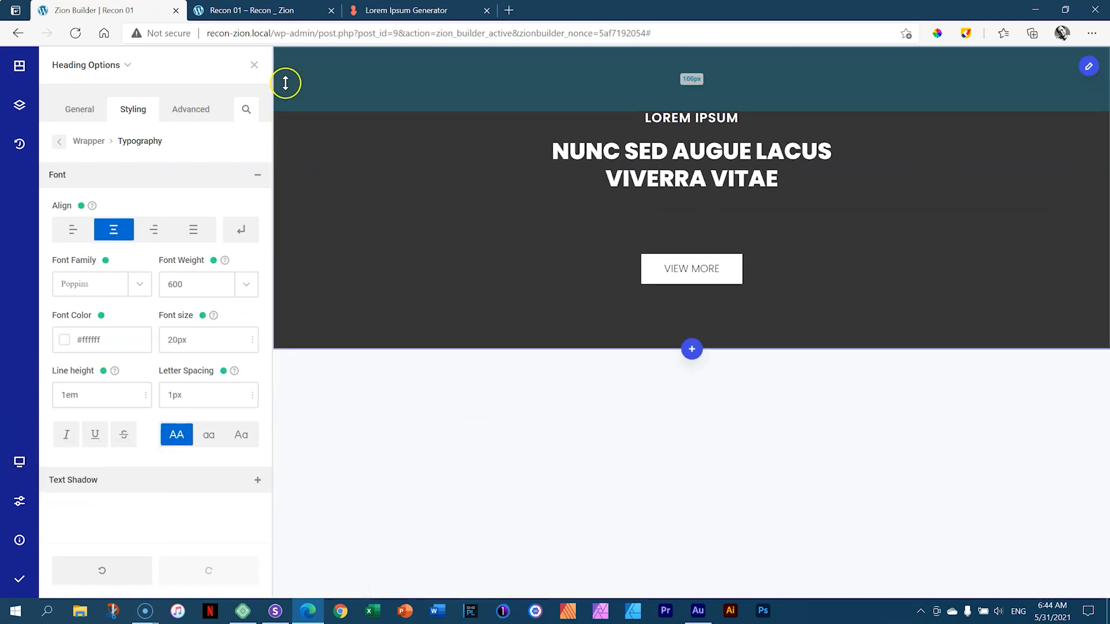
{"action": "left_click", "coordinate": [253, 65]}
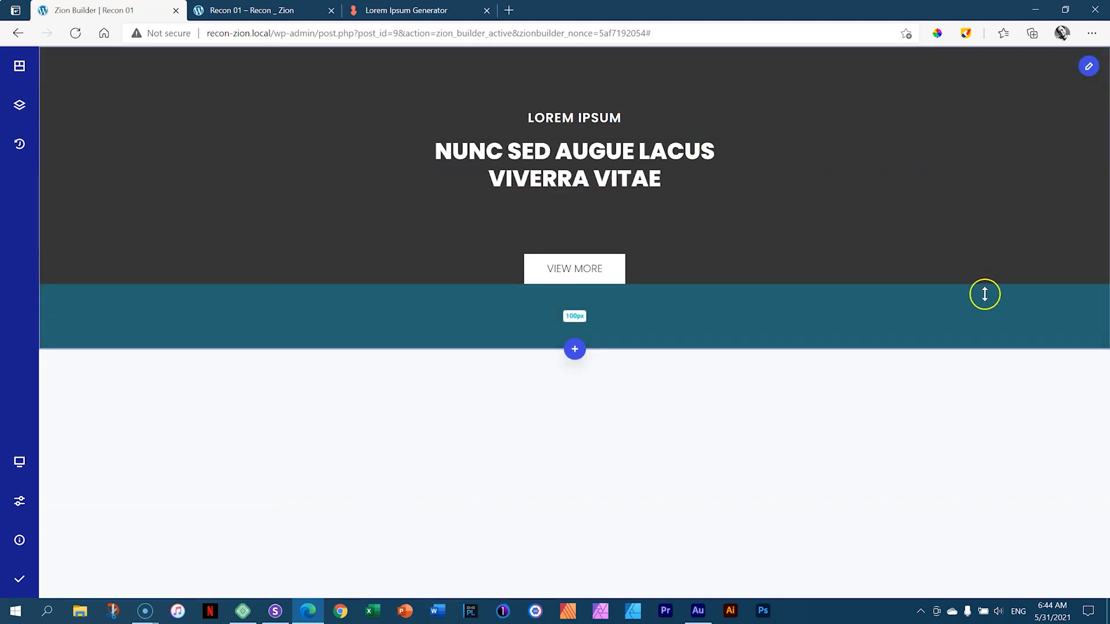
- Show the page structure as a Section view and duplicate the hero section
{"action": "left_click", "coordinate": [23, 68]}
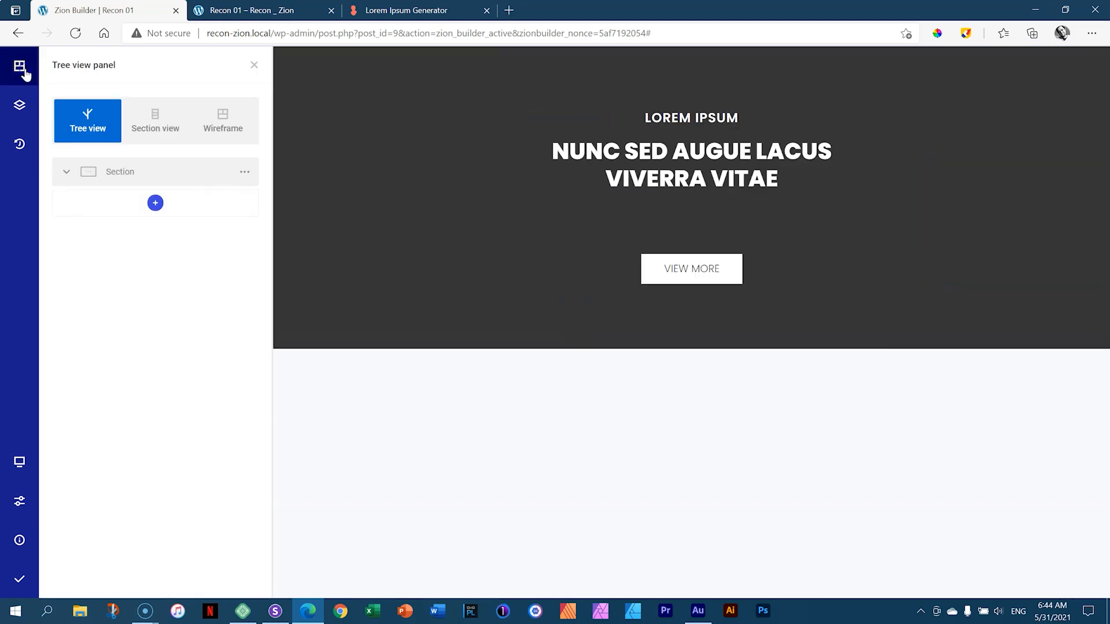
{"action": "left_click", "coordinate": [153, 122]}
{"action": "left_click", "coordinate": [241, 174]}
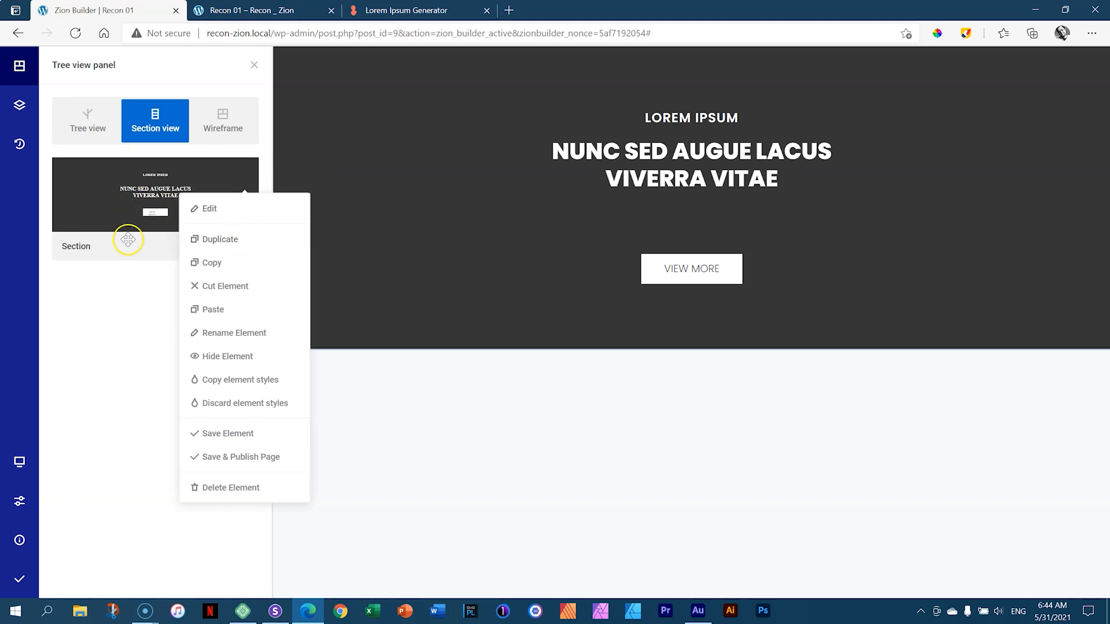
{"action": "left_click", "coordinate": [148, 320]}
{"action": "left_click", "coordinate": [244, 247]}
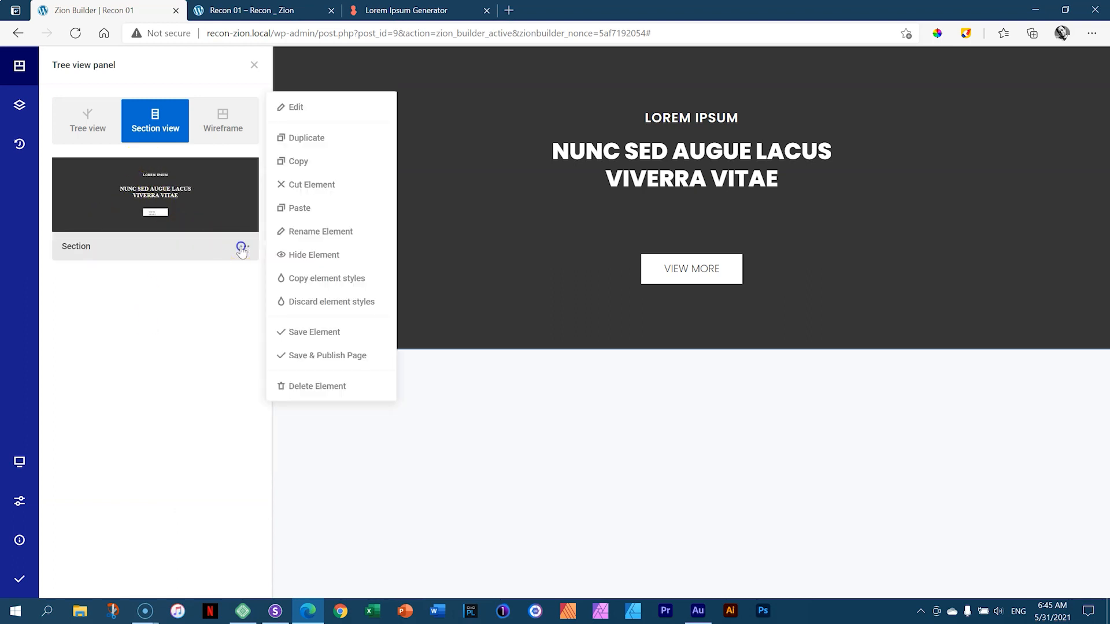
{"action": "left_click", "coordinate": [301, 139]}
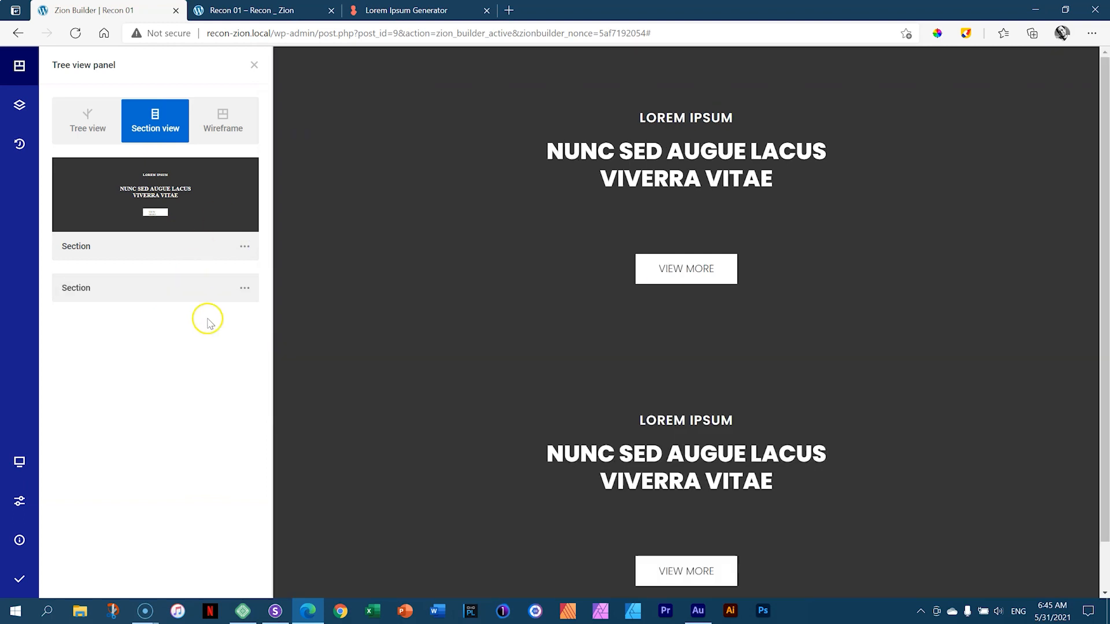
{"action": "left_click", "coordinate": [242, 288]}
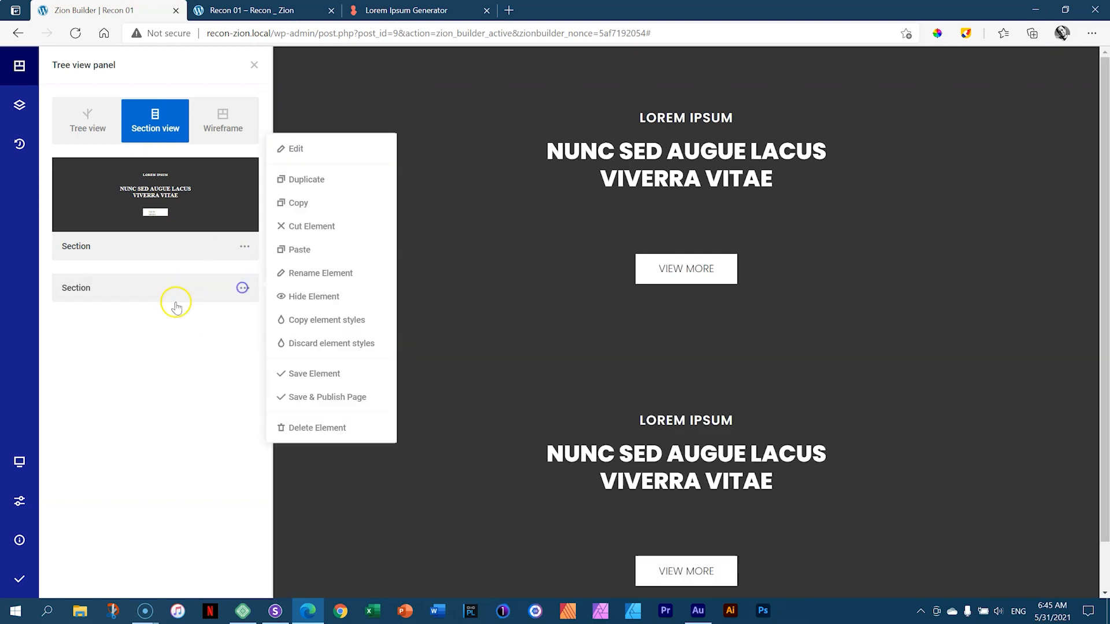
{"action": "left_click", "coordinate": [122, 287]}
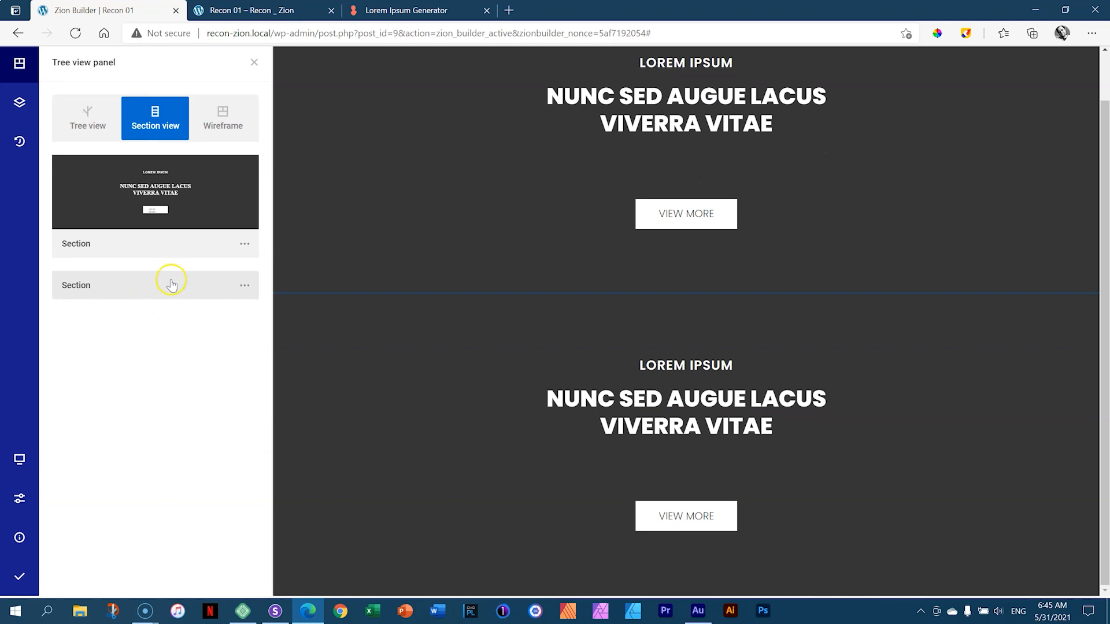
{"action": "left_click", "coordinate": [250, 288]}
{"action": "left_click", "coordinate": [154, 286]}
{"action": "left_click", "coordinate": [243, 286]}
{"action": "left_click", "coordinate": [170, 286]}
{"action": "left_click", "coordinate": [242, 286]}
{"action": "left_click", "coordinate": [198, 324]}
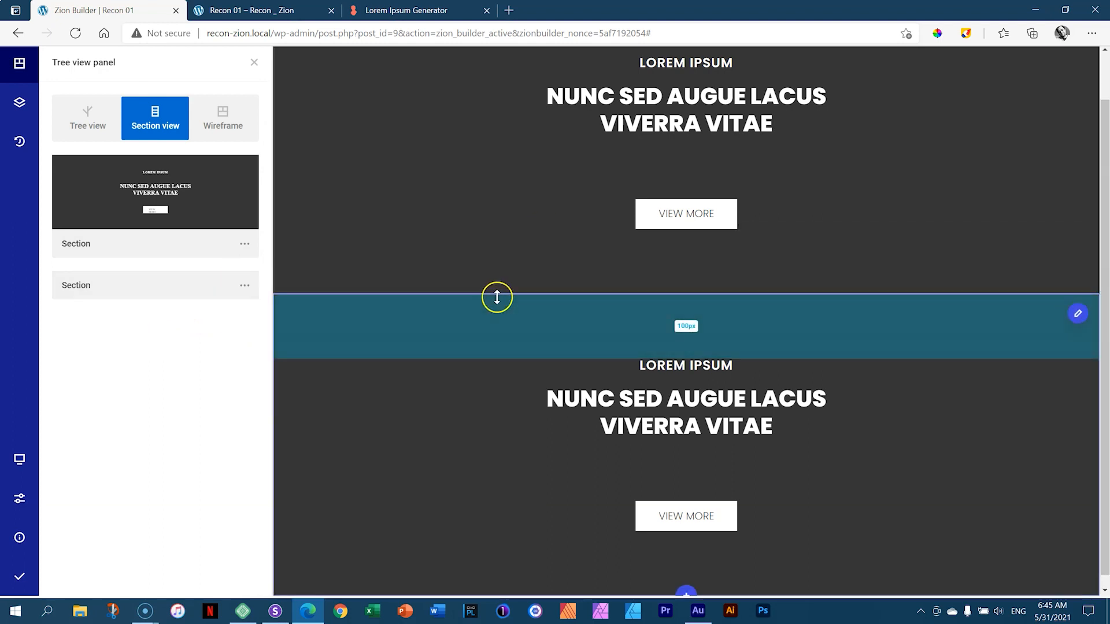
- Add a gap between the hero section and its duplicate, about as tall as the section's top padding, and save and publish the page
{"action": "left_click_drag", "start_coordinate": [499, 333], "coordinate": [642, 330]}
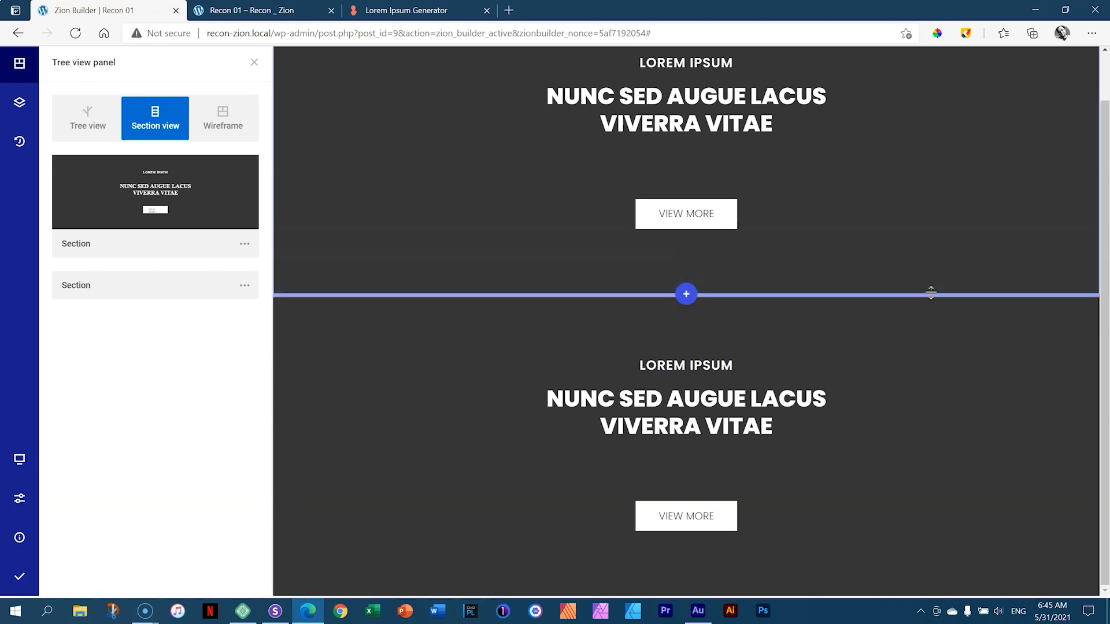
{"action": "left_click", "coordinate": [944, 314]}
{"action": "left_click_drag", "start_coordinate": [952, 295], "coordinate": [952, 293]}
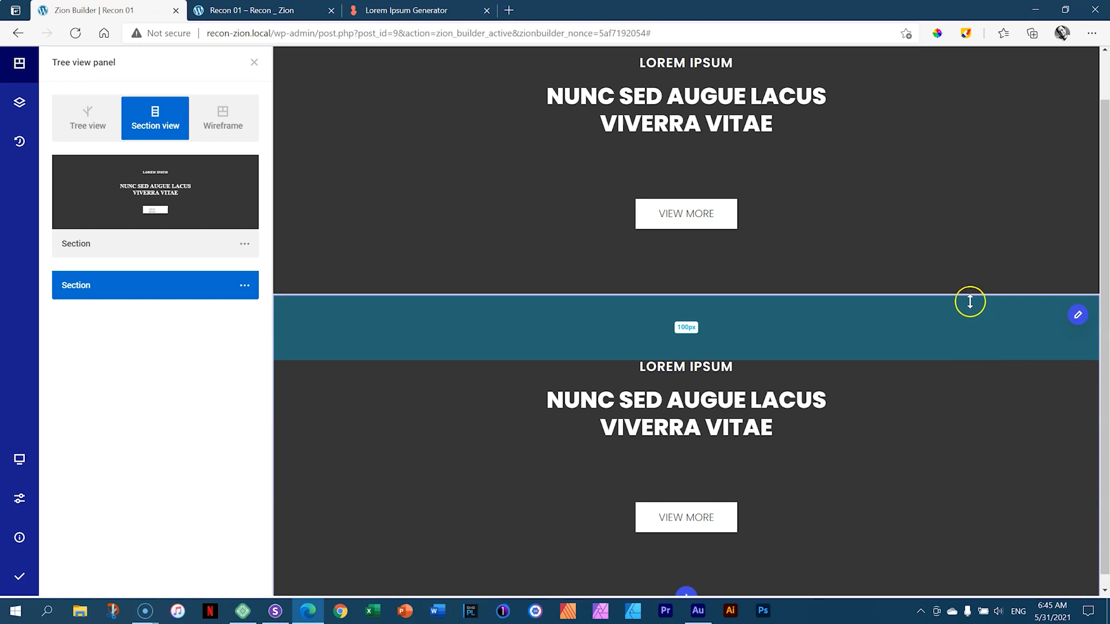
{"action": "left_click_drag", "start_coordinate": [970, 295], "coordinate": [974, 358]}
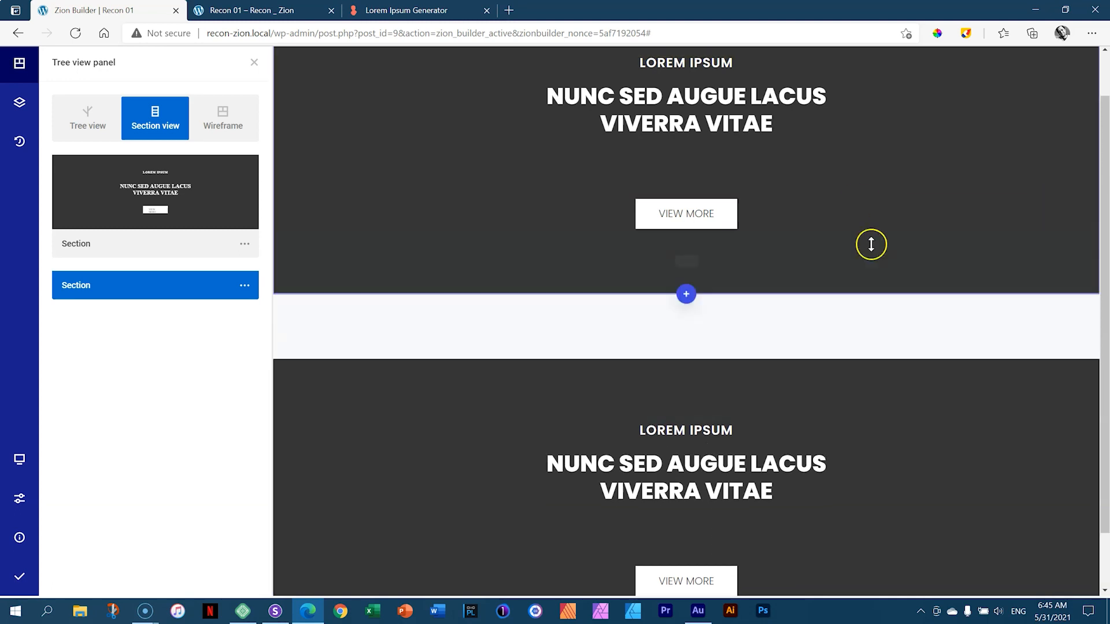
{"action": "scroll", "coordinate": [861, 420], "scroll_direction": "down", "scroll_amount": 2}
{"action": "mouse_move", "coordinate": [1105, 386]}
{"action": "left_mouse_down"}
{"action": "mouse_move", "coordinate": [1105, 191]}
{"action": "mouse_move", "coordinate": [1106, 404]}
{"action": "left_mouse_up"}
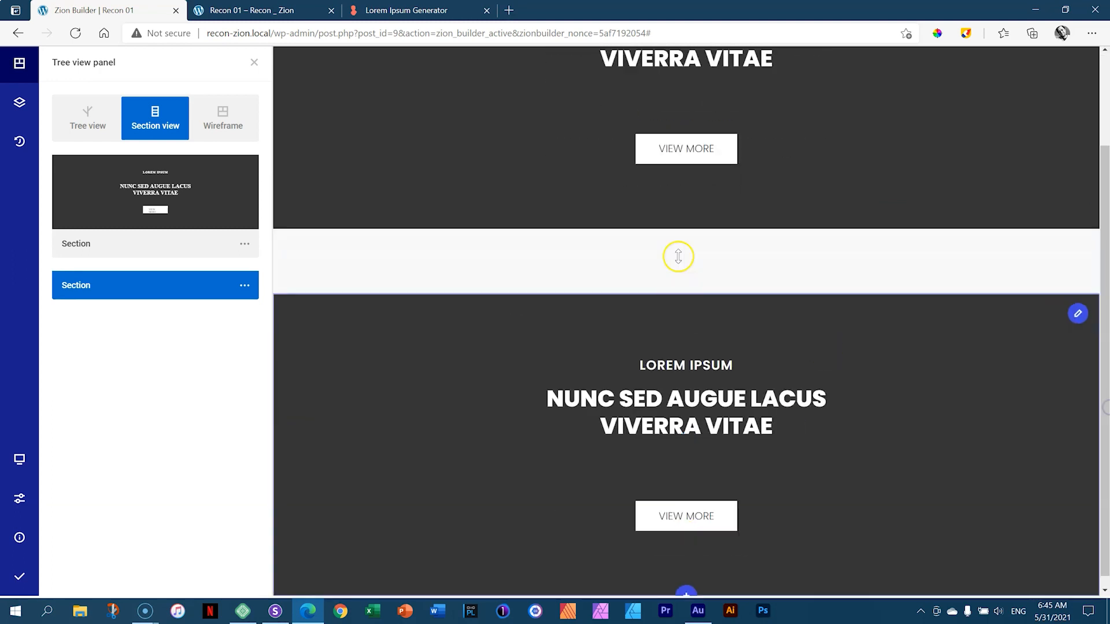
{"action": "key", "text": "ctrl+s"}
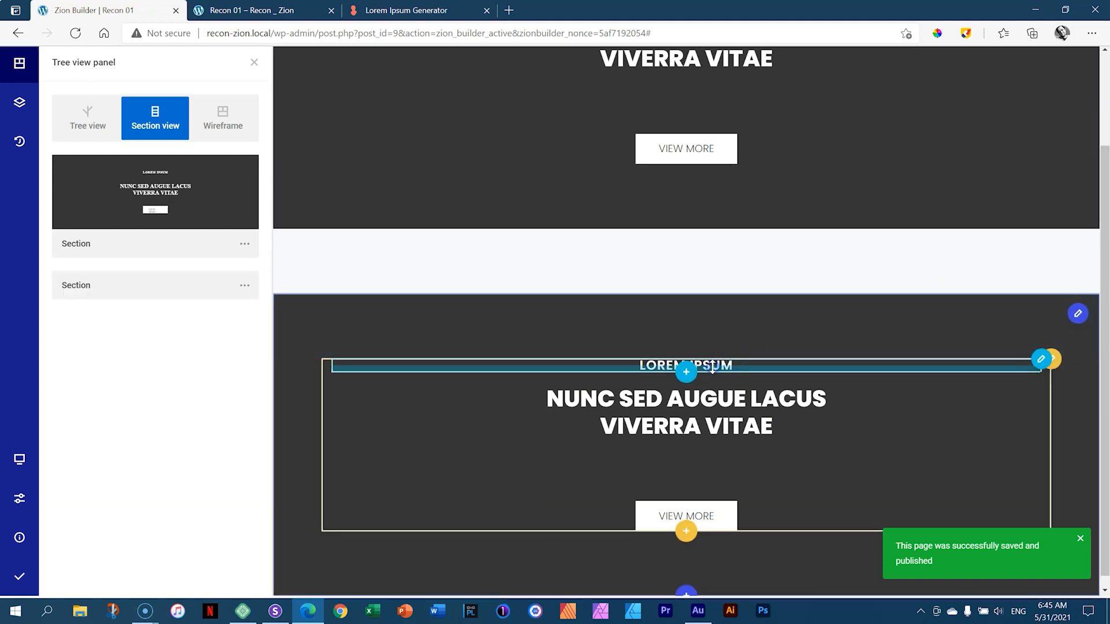
- Set the font color of the duplicated section's small Lorem Ipsum heading to #363636 and add that color to the local palette
{"action": "left_click", "coordinate": [981, 372]}
{"action": "left_click", "coordinate": [136, 110]}
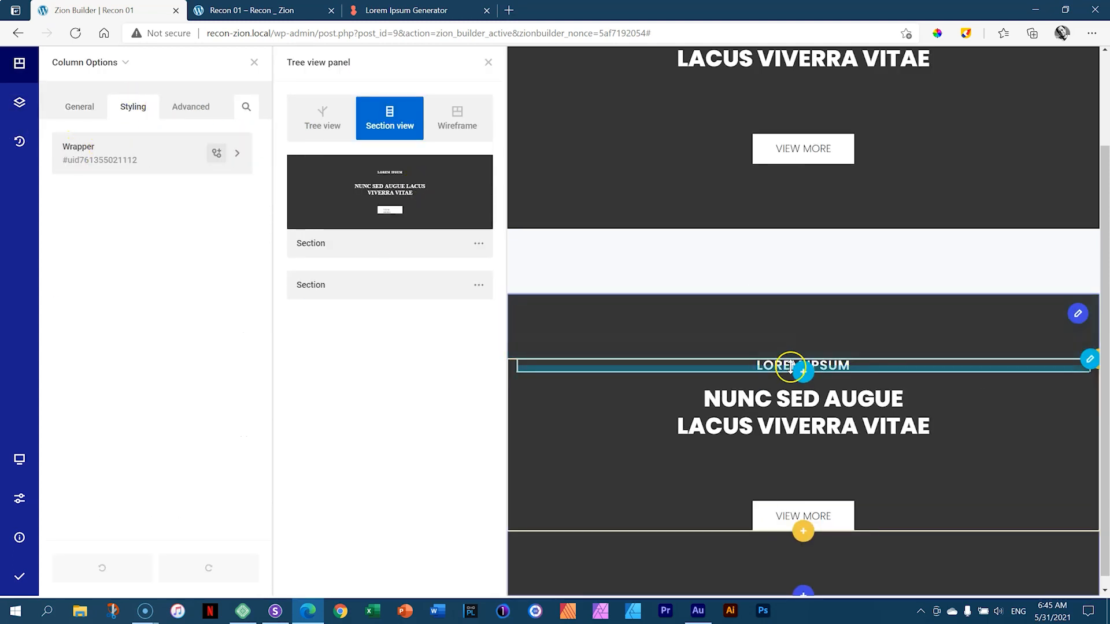
{"action": "right_click", "coordinate": [1049, 369]}
{"action": "left_click", "coordinate": [970, 279]}
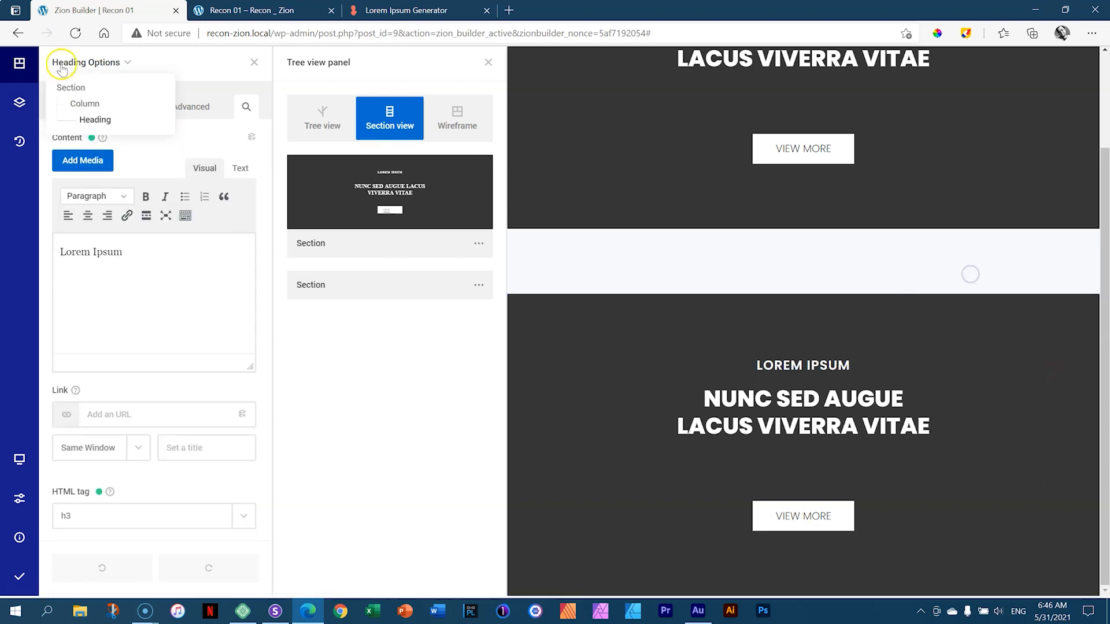
{"action": "left_click", "coordinate": [121, 107]}
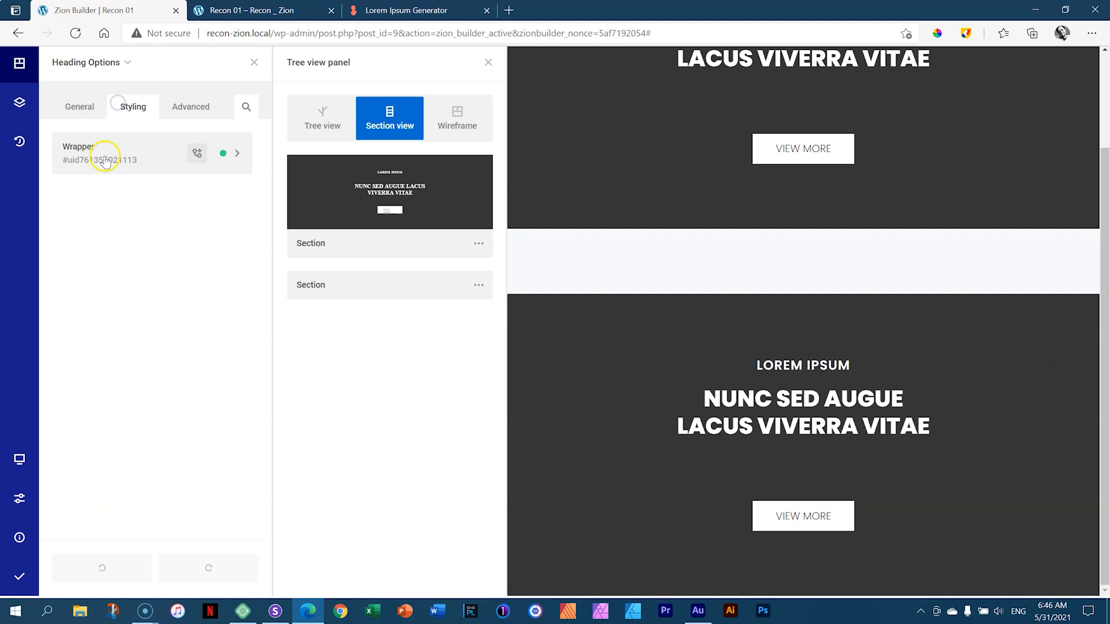
{"action": "left_click", "coordinate": [104, 155]}
{"action": "left_click", "coordinate": [121, 255]}
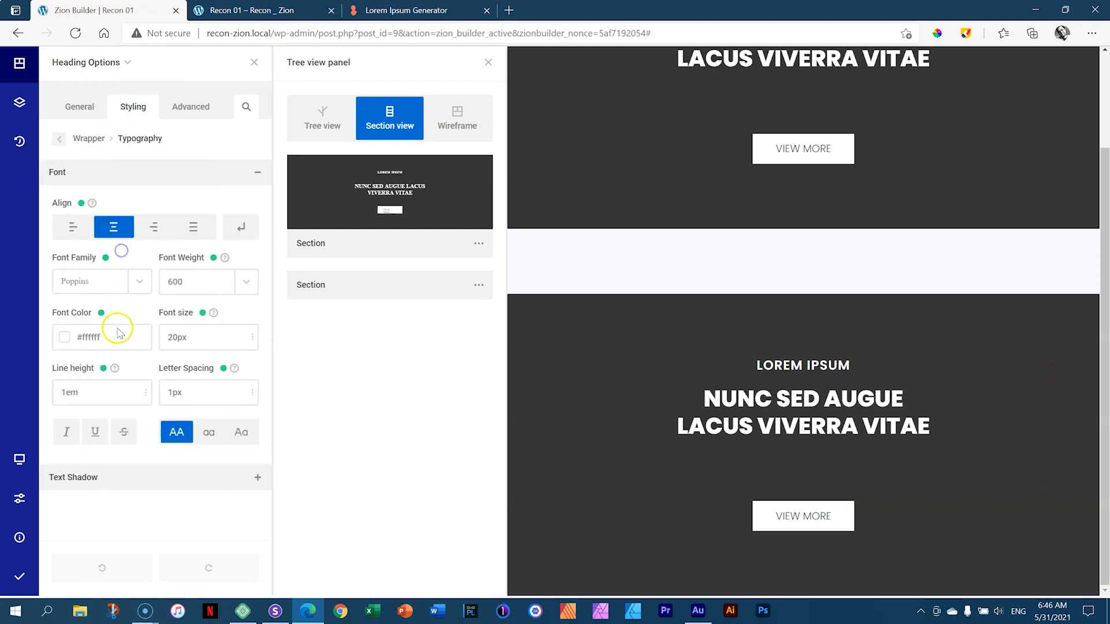
{"action": "left_click", "coordinate": [64, 341]}
{"action": "left_click", "coordinate": [163, 389]}
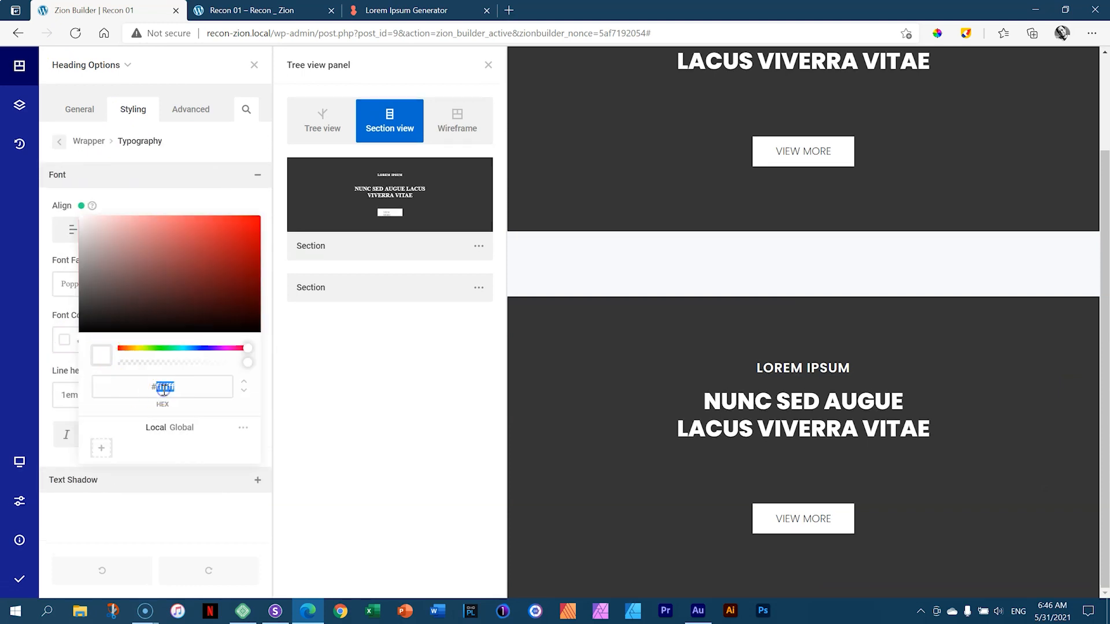
{"action": "type", "text": "363636"}
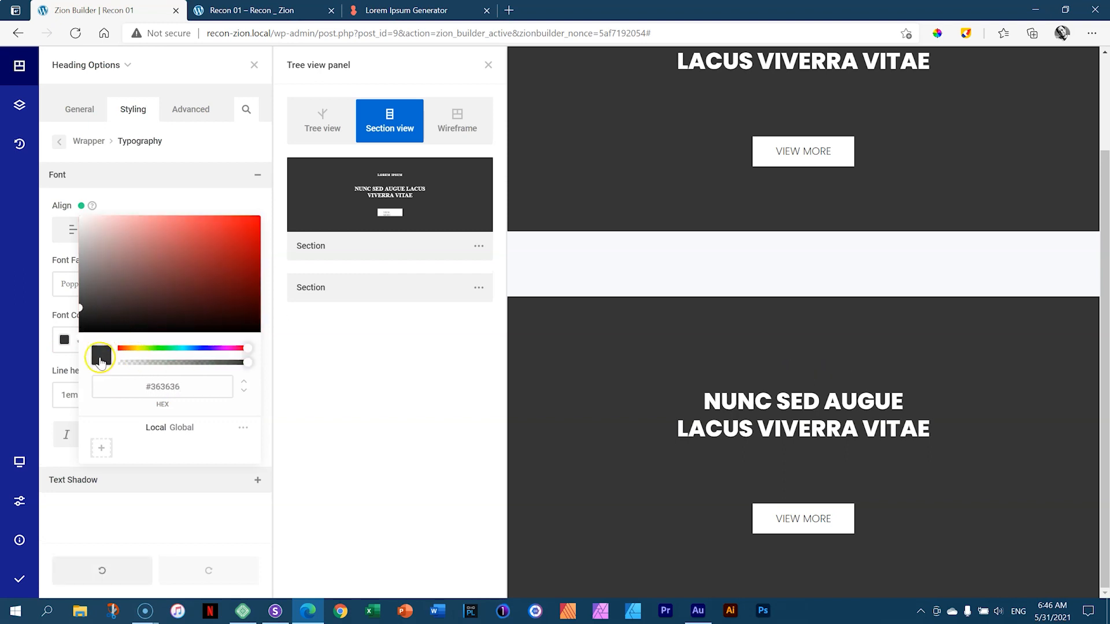
{"action": "left_click", "coordinate": [101, 449]}
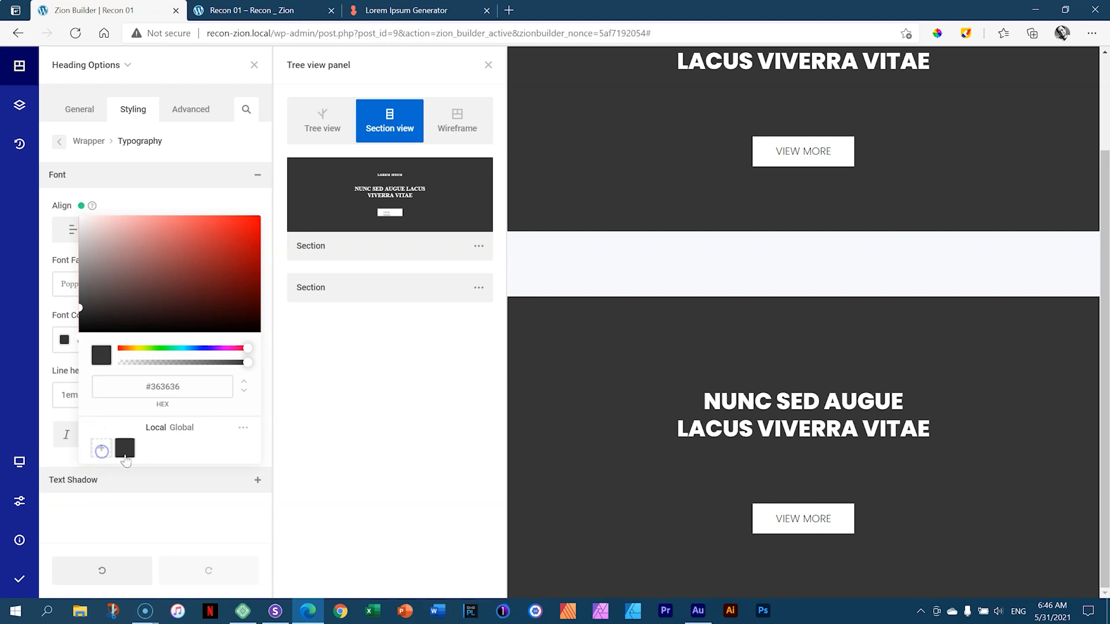
{"action": "left_click", "coordinate": [145, 211]}
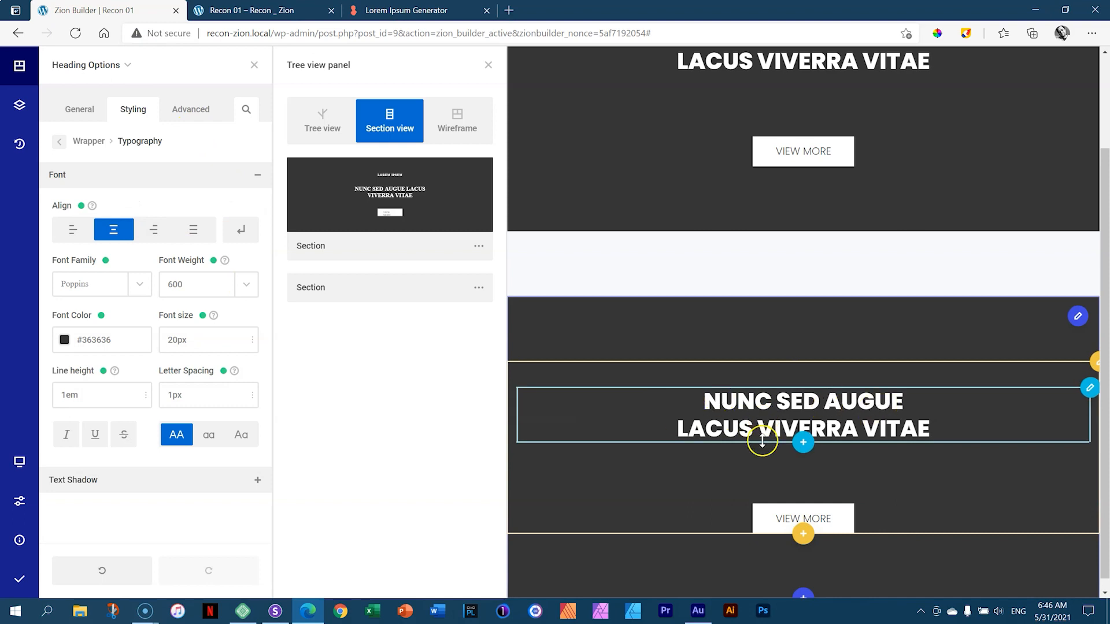
- Set the font color of the duplicated section's large Nunc Sed Augue heading to #363636 from the local palette
{"action": "mouse_move", "coordinate": [116, 74]}
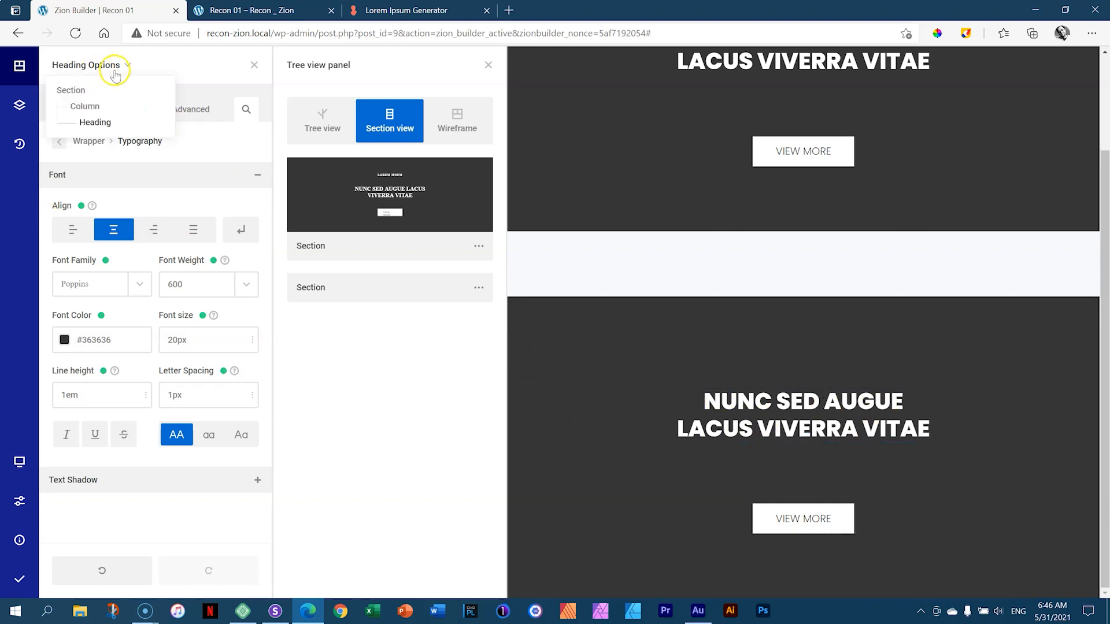
{"action": "left_click", "coordinate": [87, 105]}
{"action": "left_click", "coordinate": [106, 139]}
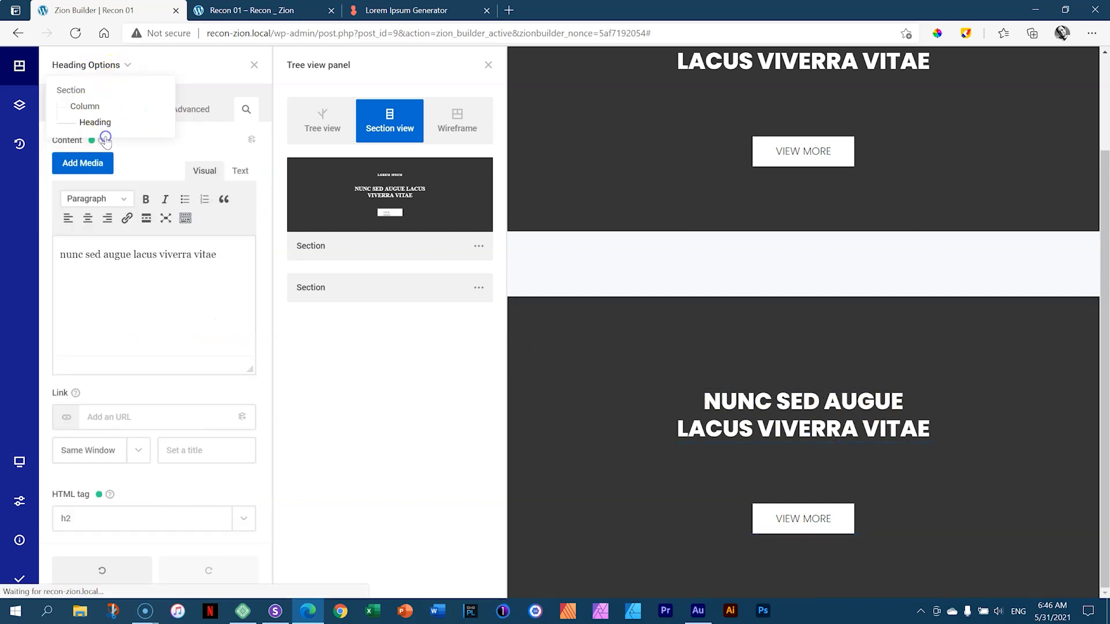
{"action": "left_click", "coordinate": [133, 108]}
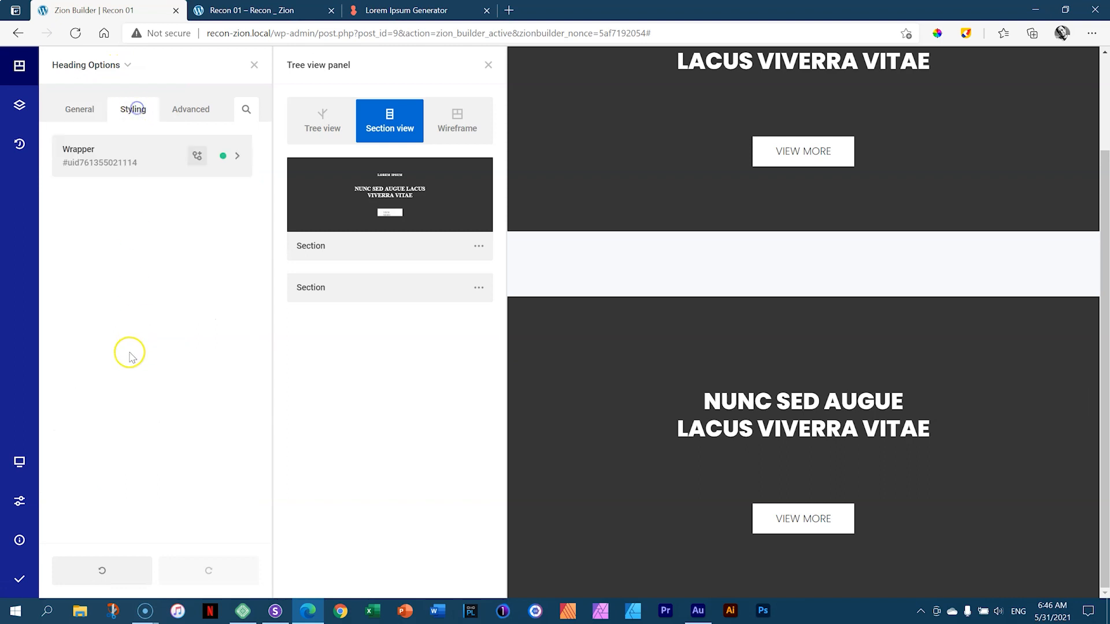
{"action": "left_click", "coordinate": [97, 153]}
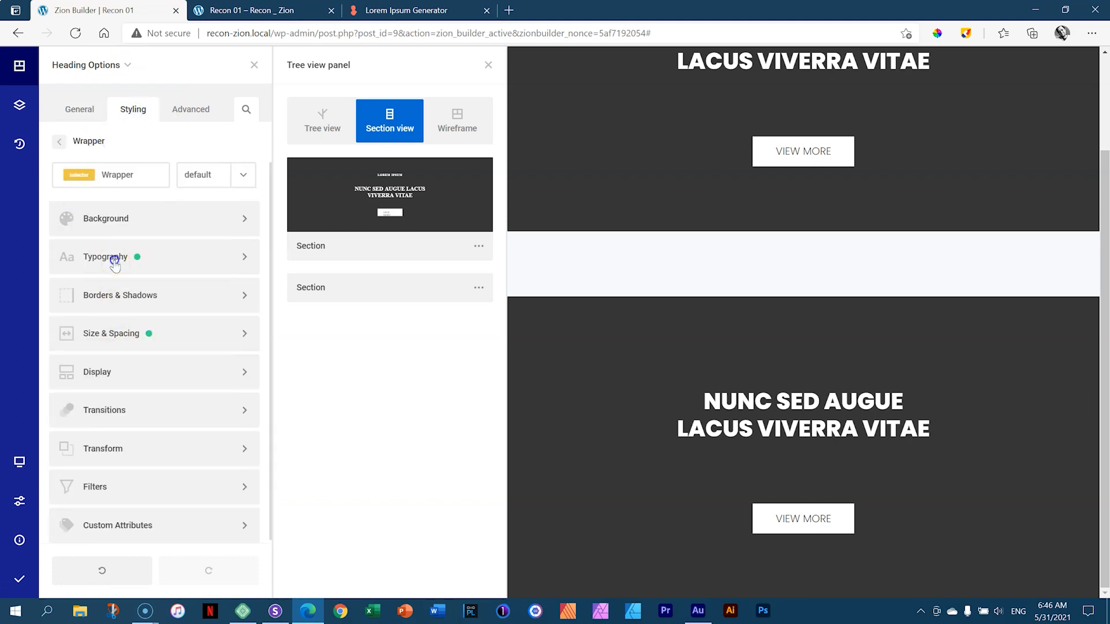
{"action": "left_click", "coordinate": [115, 258]}
{"action": "left_click", "coordinate": [68, 339]}
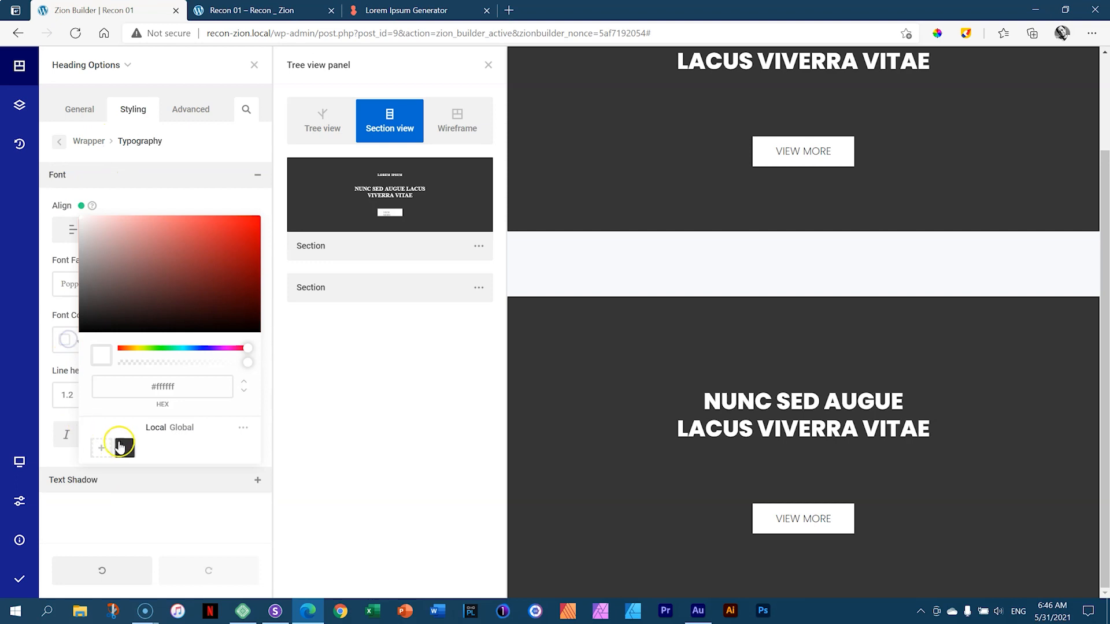
{"action": "left_click", "coordinate": [126, 449]}
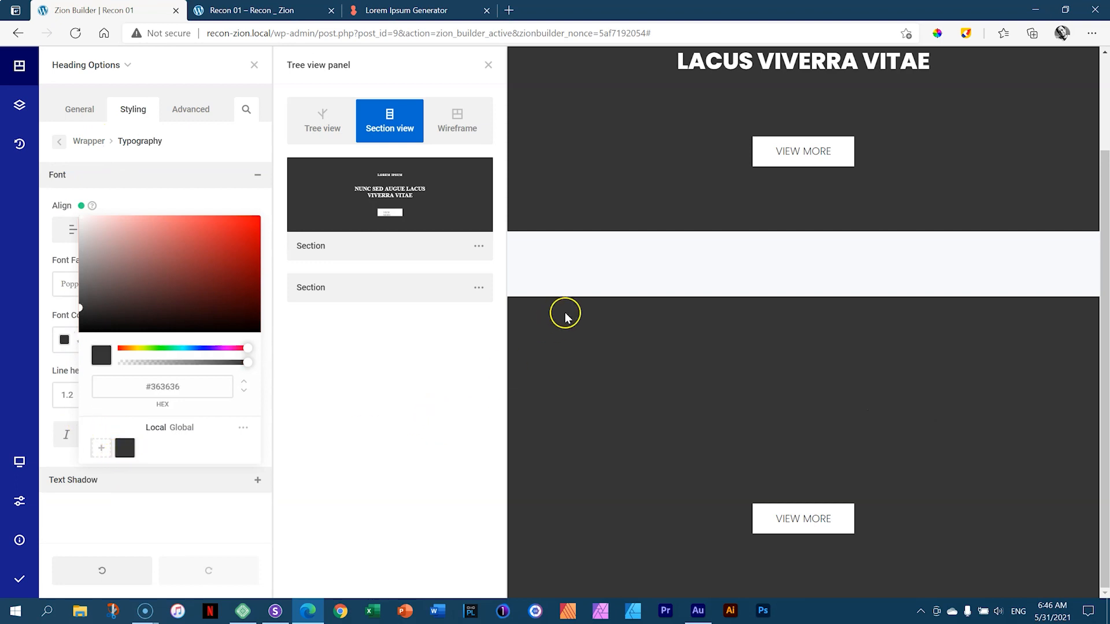
- Close the tree view panel and remove the background color from the duplicated section
{"action": "mouse_move", "coordinate": [90, 69]}
{"action": "left_click", "coordinate": [73, 91]}
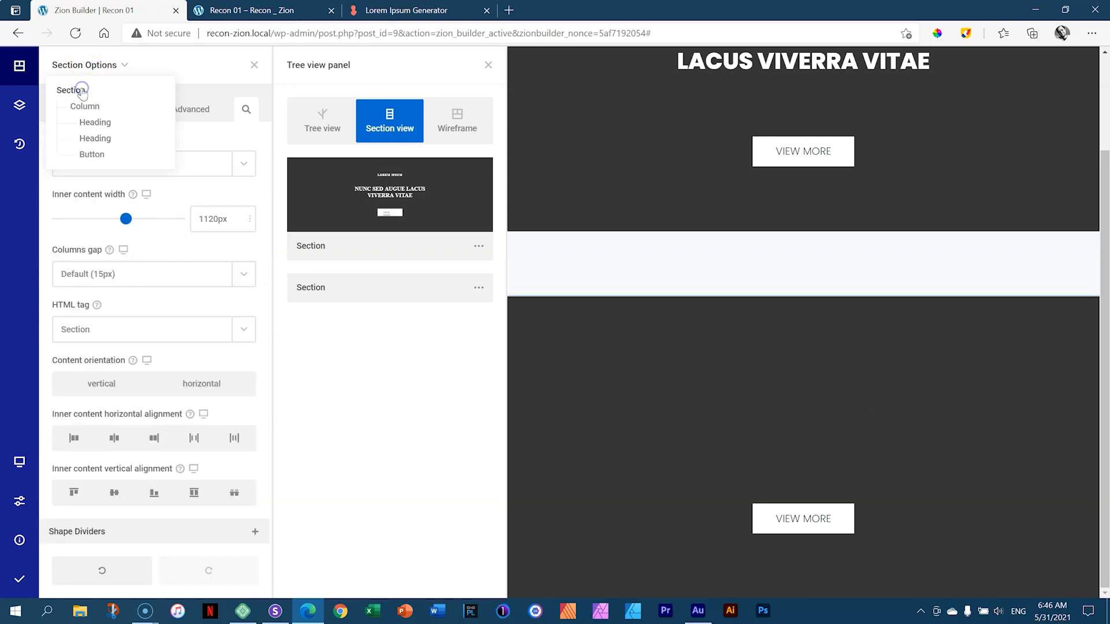
{"action": "left_click", "coordinate": [254, 65]}
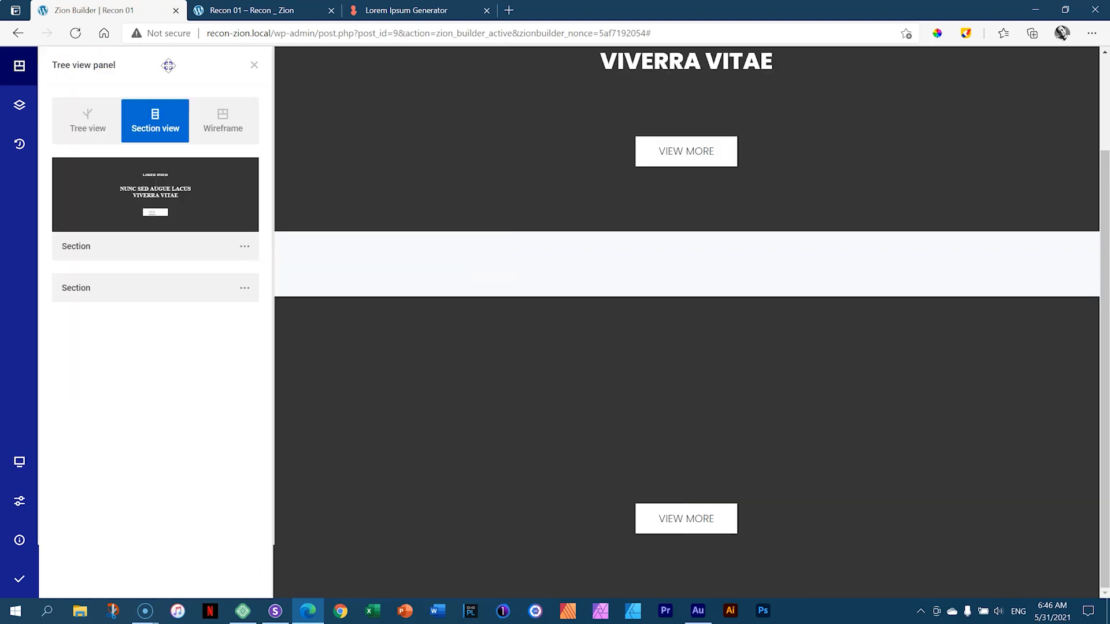
{"action": "left_click", "coordinate": [90, 114]}
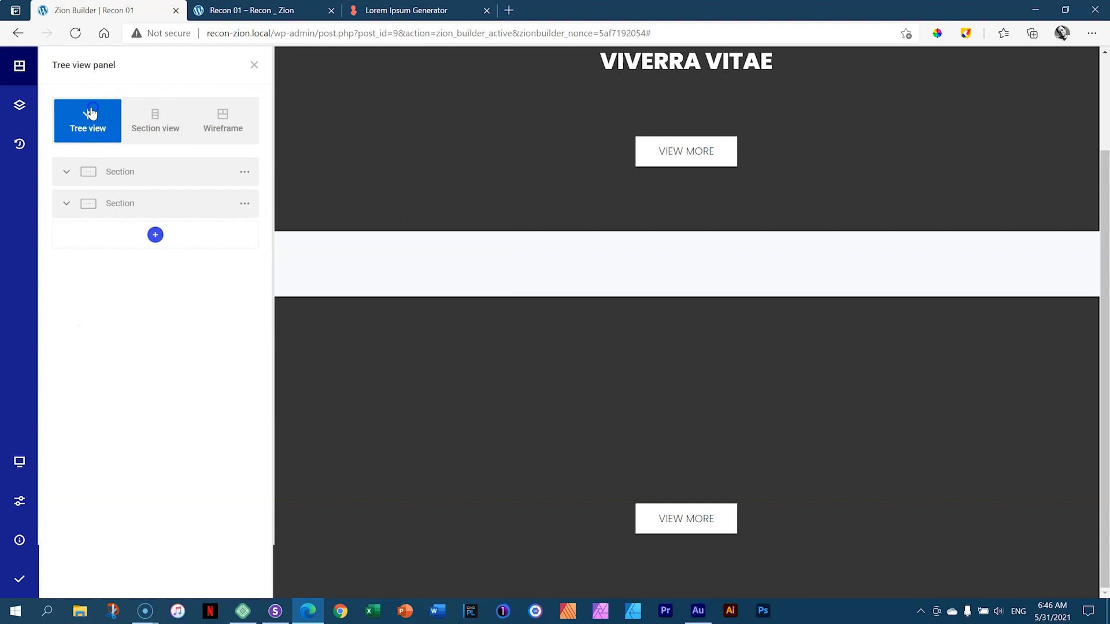
{"action": "left_click", "coordinate": [252, 65]}
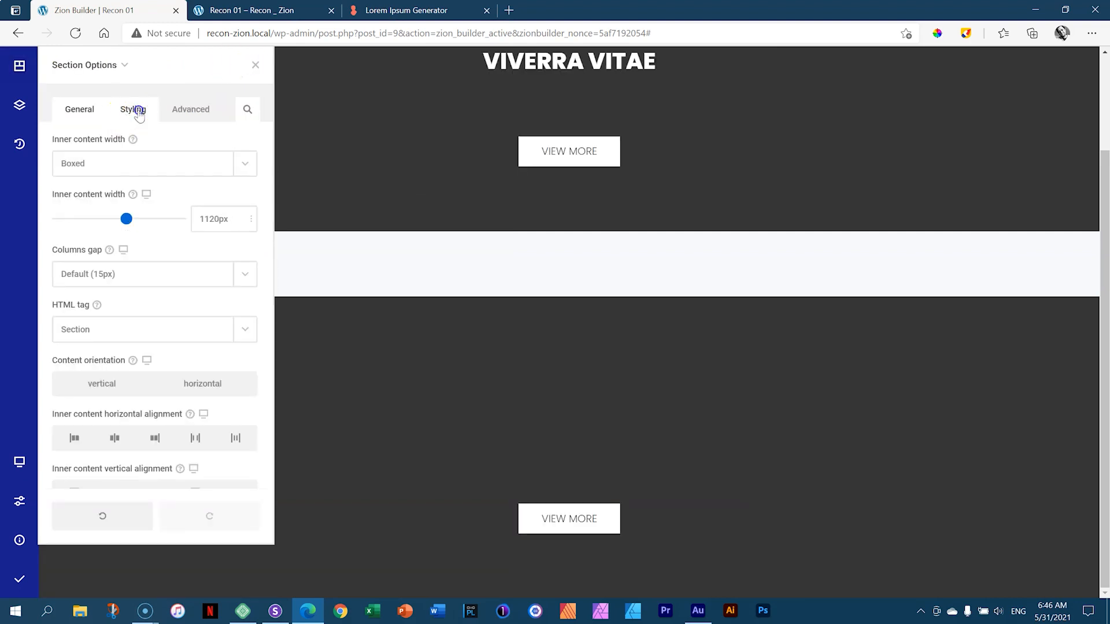
{"action": "left_click", "coordinate": [134, 109]}
{"action": "left_click", "coordinate": [81, 159]}
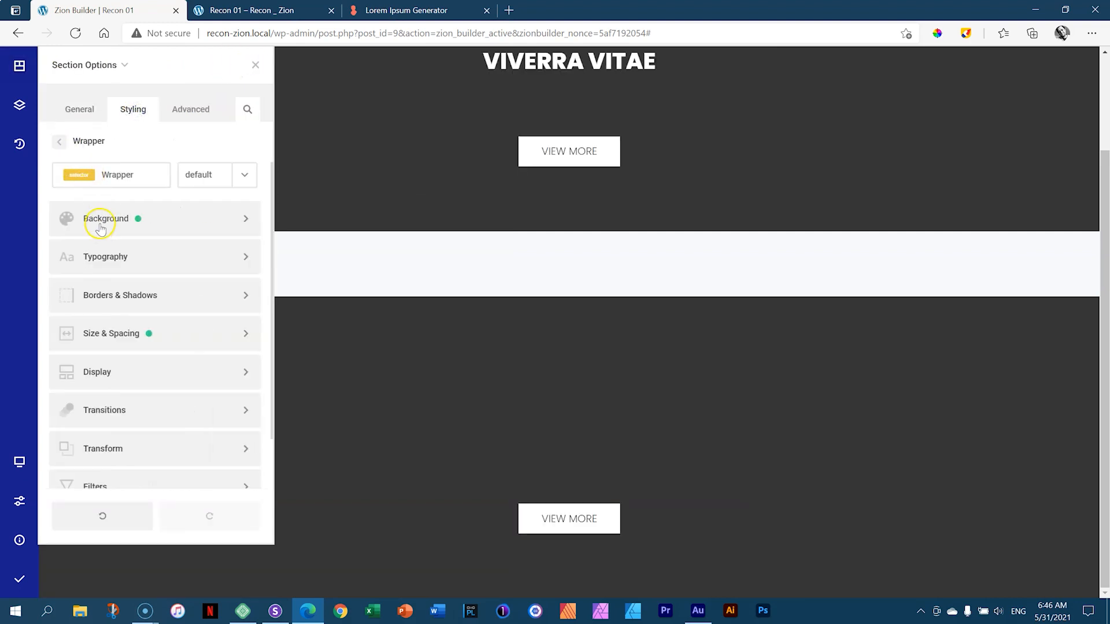
{"action": "left_click", "coordinate": [99, 223]}
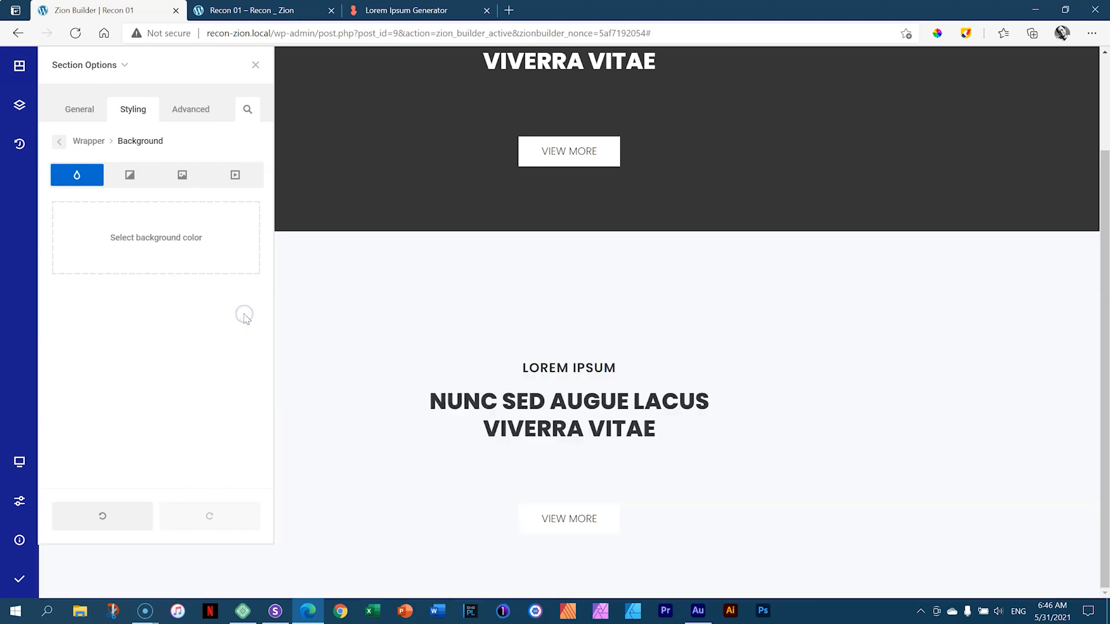
- Add a 25px border in #363636 on all sides of the duplicated section
{"action": "left_click", "coordinate": [59, 142]}
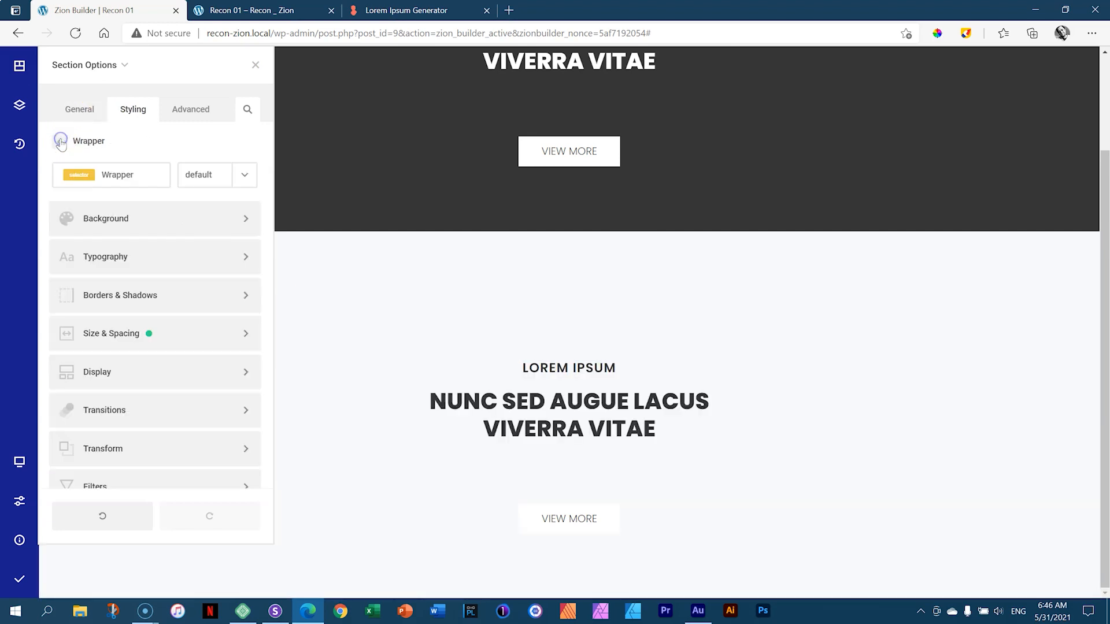
{"action": "left_click", "coordinate": [102, 302]}
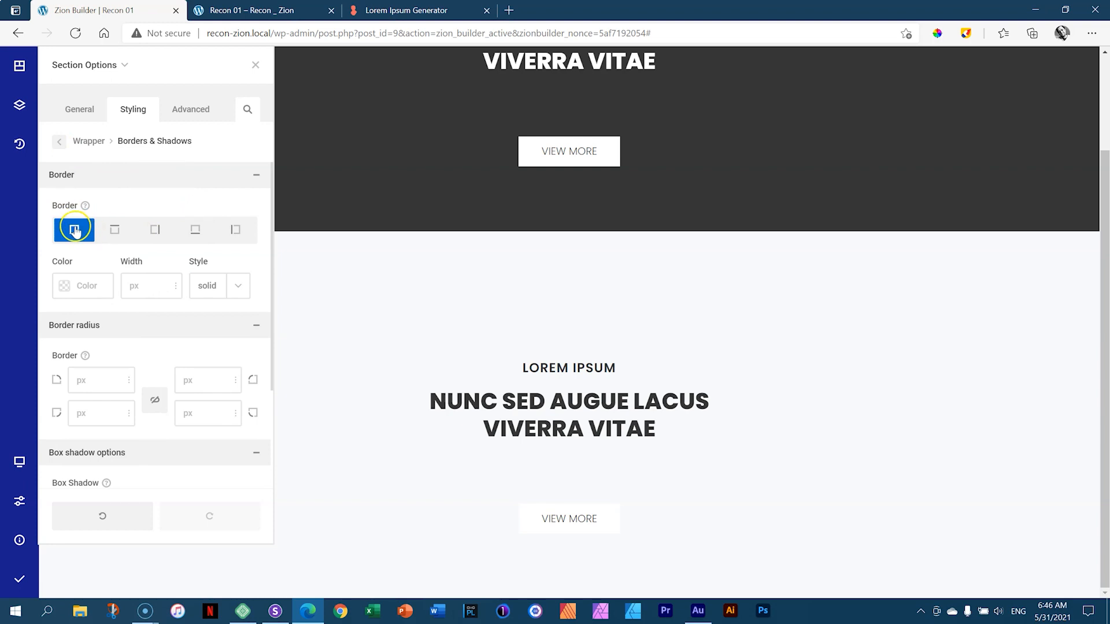
{"action": "left_click", "coordinate": [63, 285]}
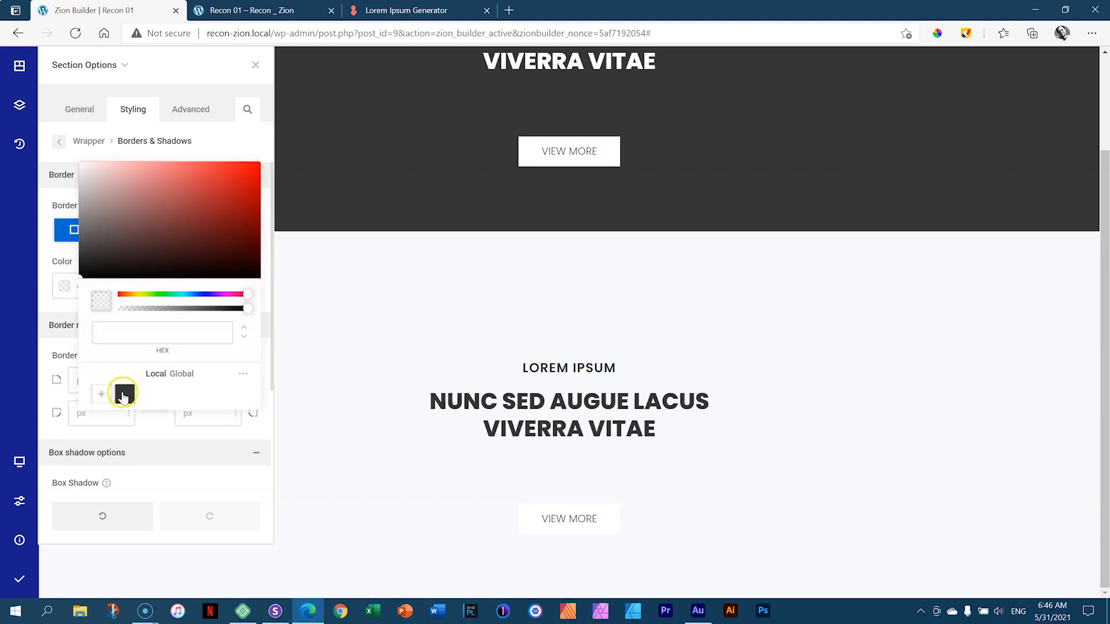
{"action": "left_click", "coordinate": [124, 395]}
{"action": "left_click", "coordinate": [53, 253]}
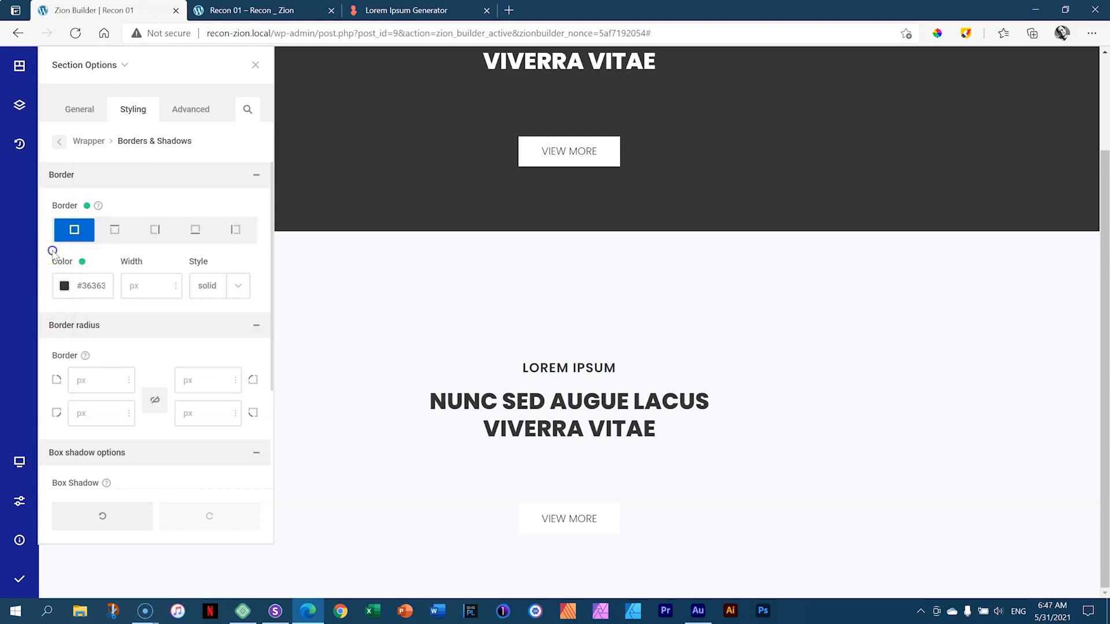
{"action": "left_click", "coordinate": [148, 286]}
{"action": "type", "text": "25"}
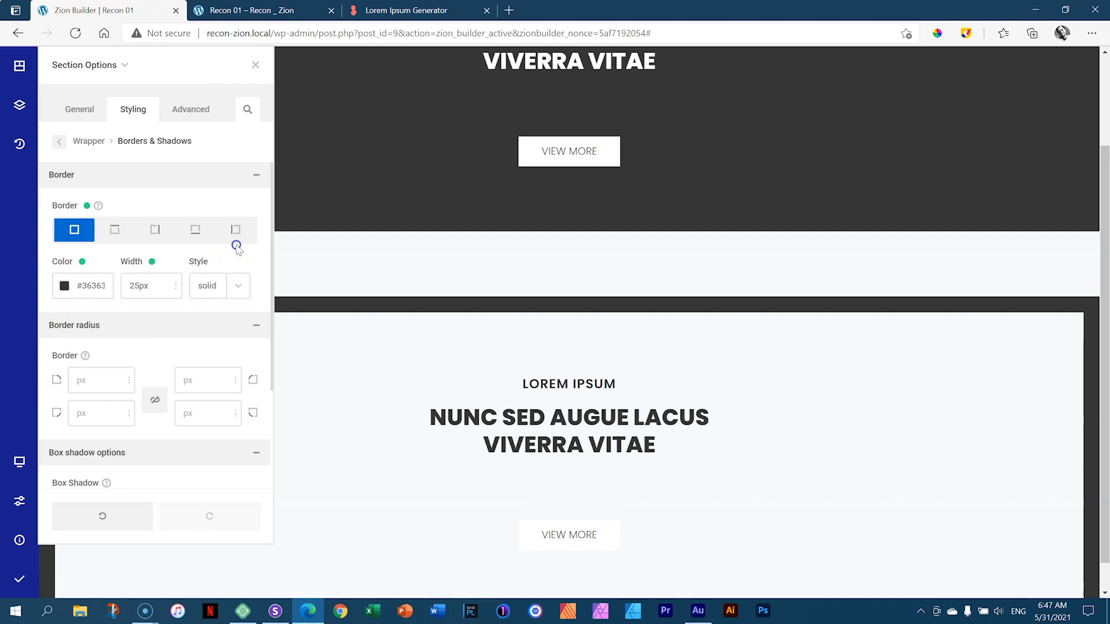
{"action": "left_click_drag", "start_coordinate": [1105, 334], "coordinate": [1107, 437]}
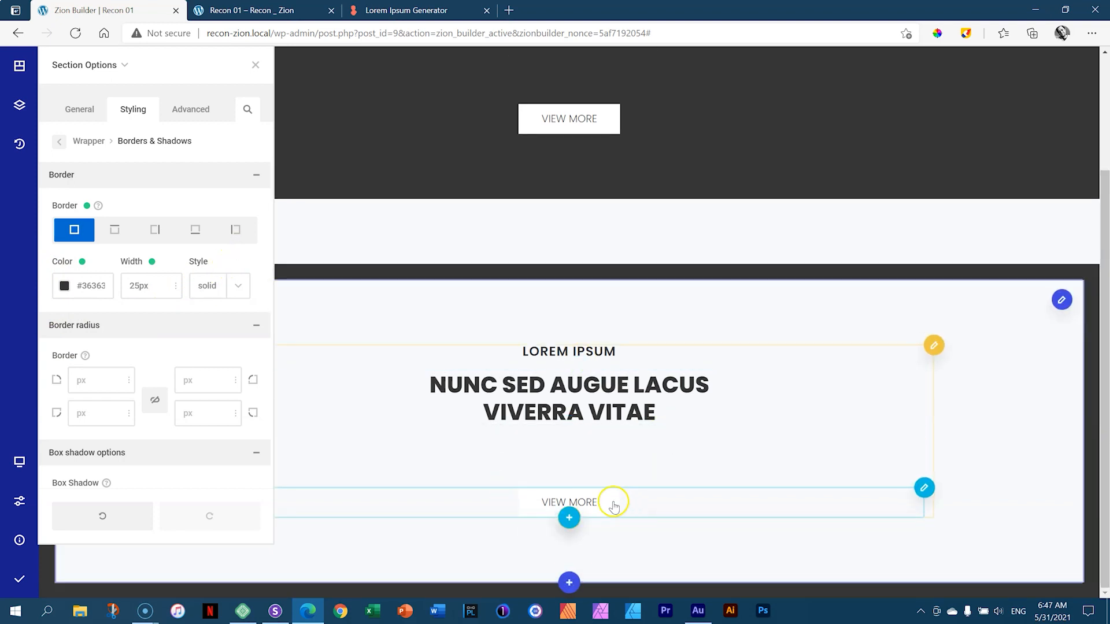
- Give the duplicated section's View More button a 2px border in #363636 on all sides through its button styles
{"action": "left_click", "coordinate": [85, 67]}
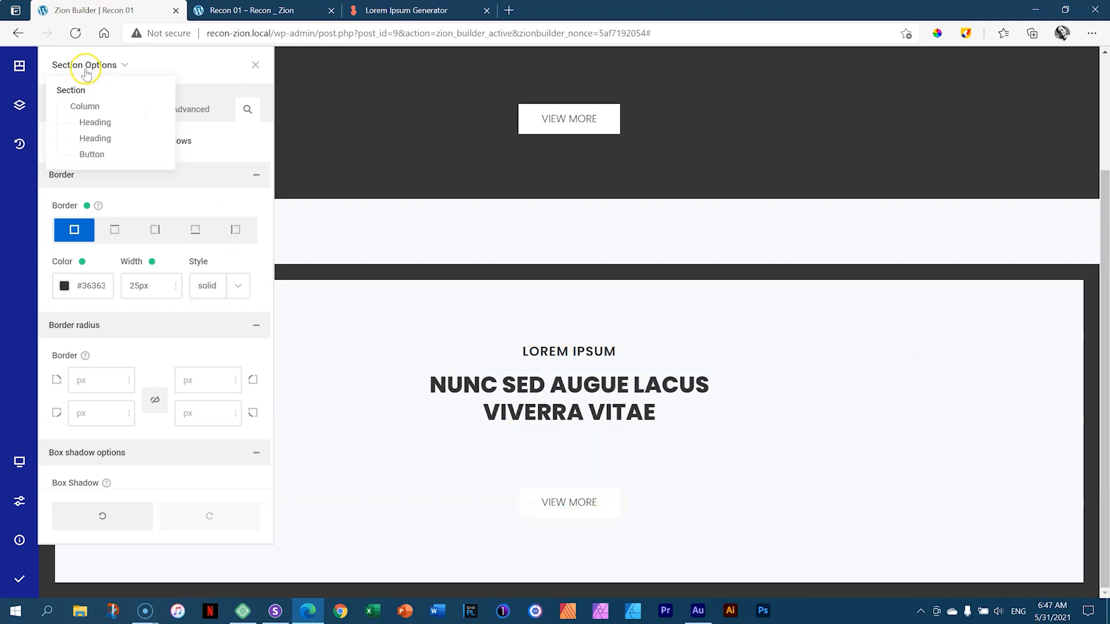
{"action": "left_click", "coordinate": [87, 155]}
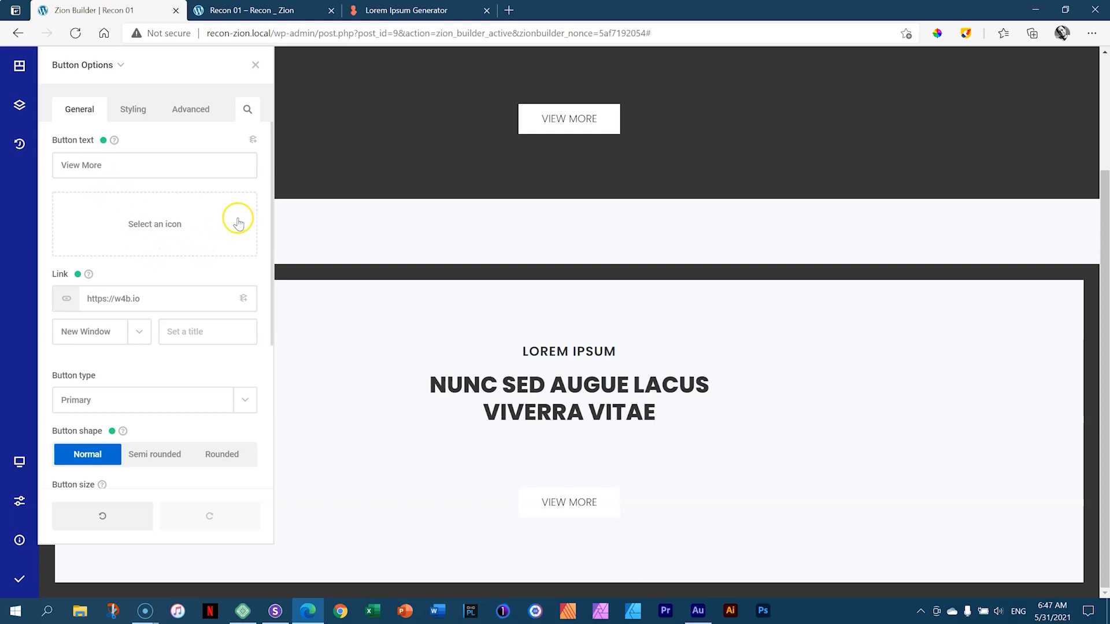
{"action": "scroll", "coordinate": [246, 197], "scroll_direction": "down", "scroll_amount": 4}
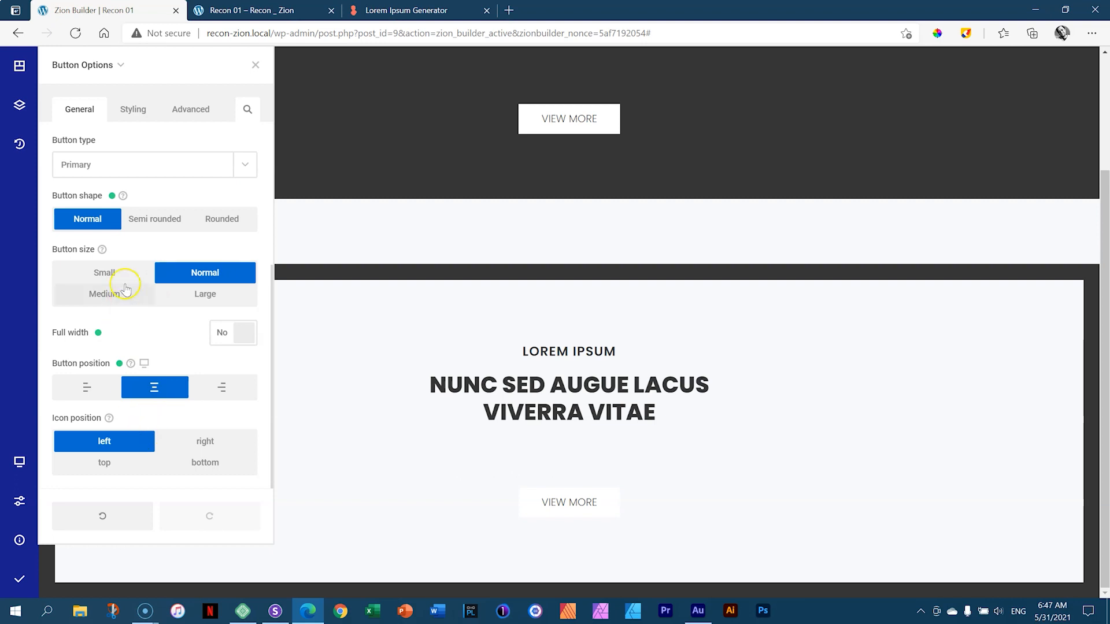
{"action": "scroll", "coordinate": [118, 307], "scroll_direction": "up", "scroll_amount": 1}
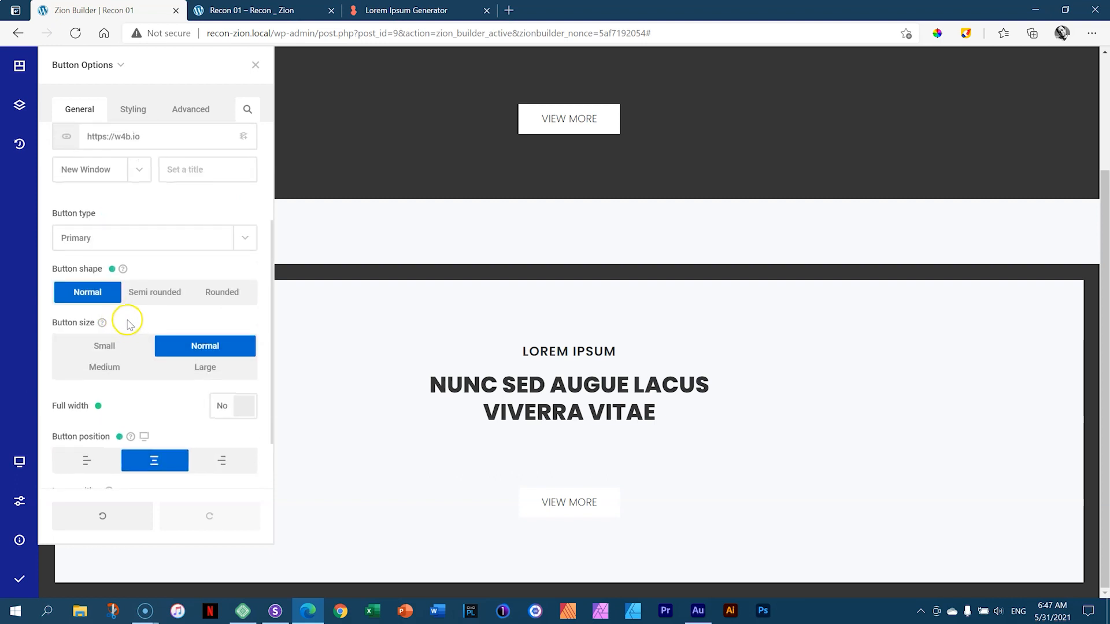
{"action": "scroll", "coordinate": [126, 323], "scroll_direction": "up", "scroll_amount": 2}
{"action": "left_click", "coordinate": [148, 111]}
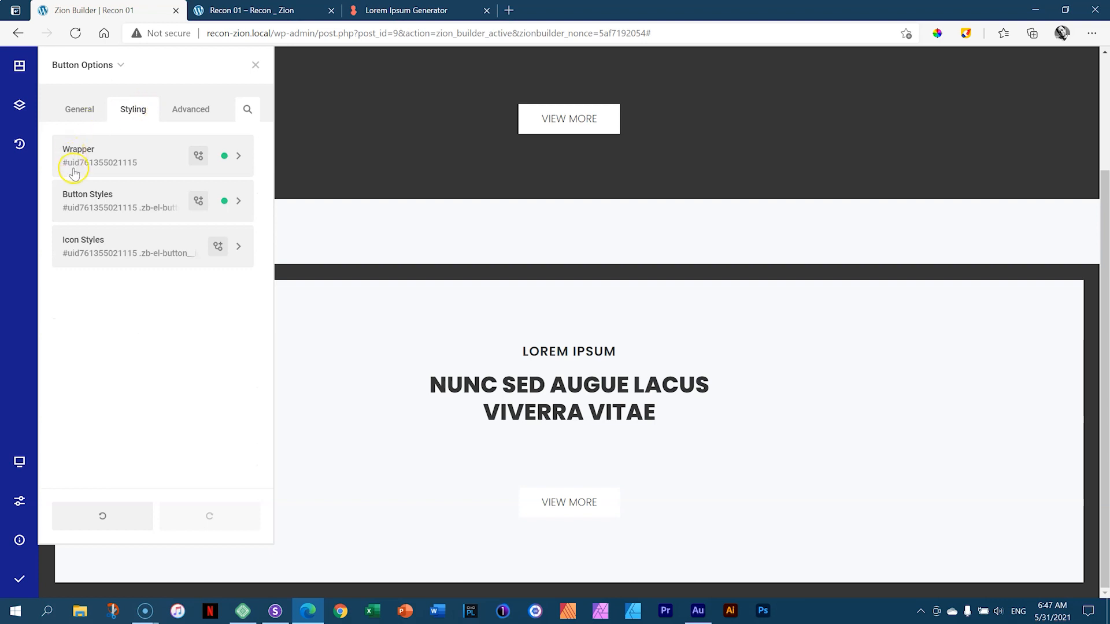
{"action": "left_click", "coordinate": [80, 208]}
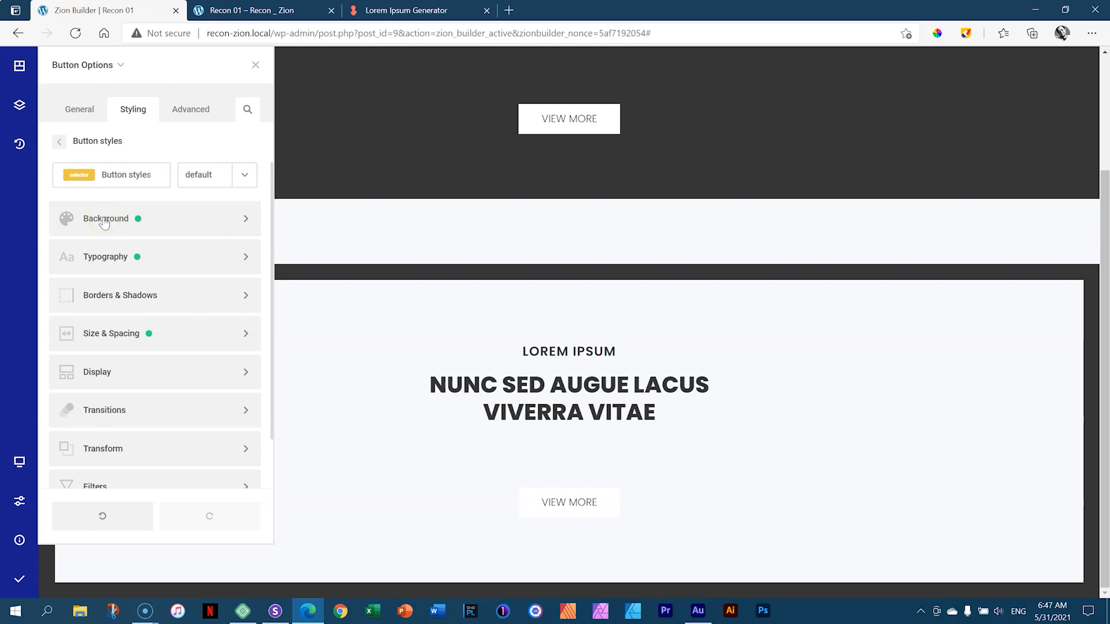
{"action": "left_click", "coordinate": [104, 221]}
{"action": "left_click", "coordinate": [59, 141]}
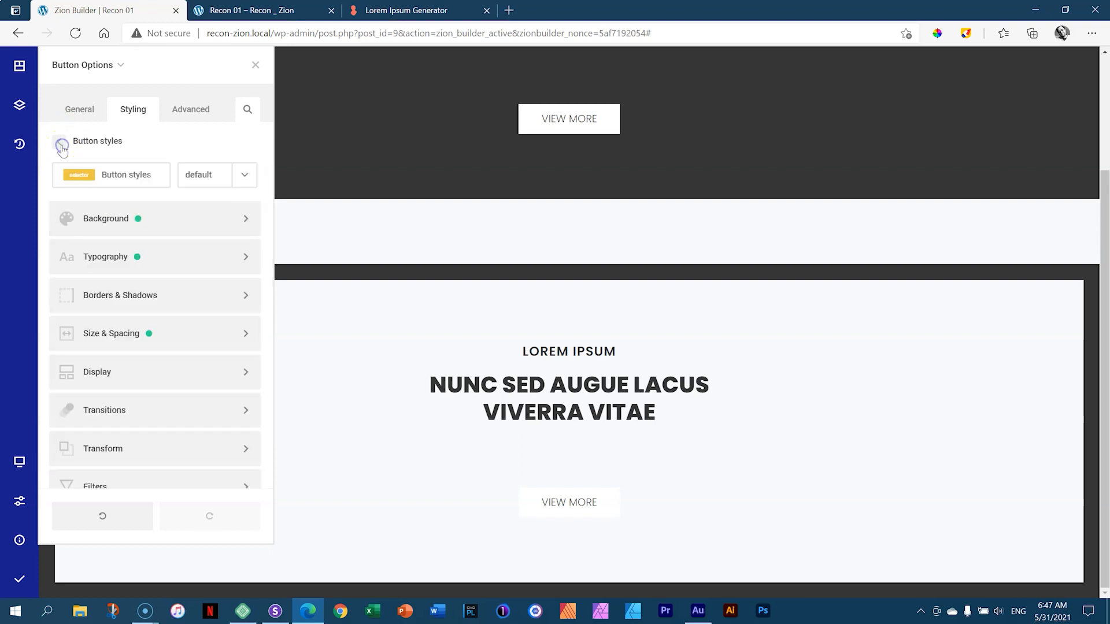
{"action": "left_click", "coordinate": [103, 301]}
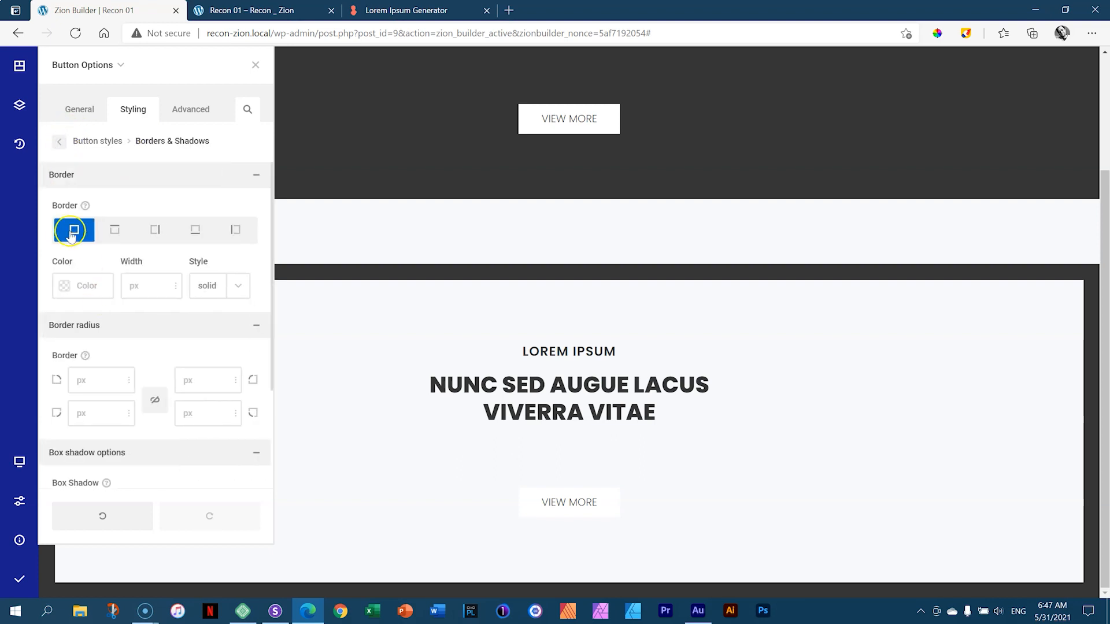
{"action": "left_click", "coordinate": [66, 291]}
{"action": "left_click", "coordinate": [124, 393]}
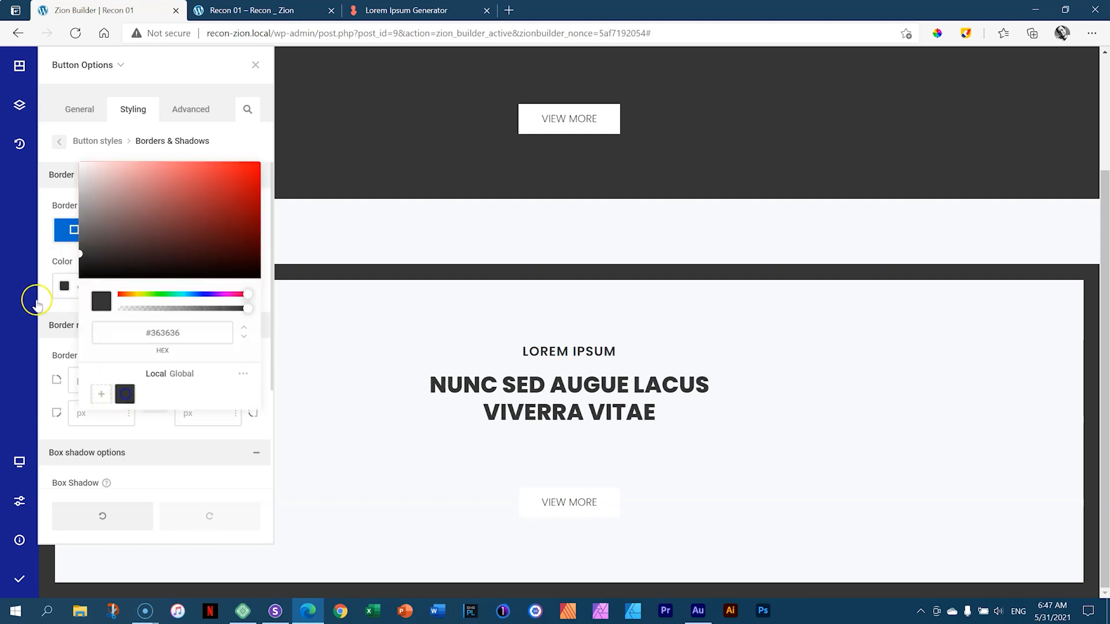
{"action": "left_click", "coordinate": [46, 275]}
{"action": "left_click", "coordinate": [148, 285]}
{"action": "type", "text": "2"}
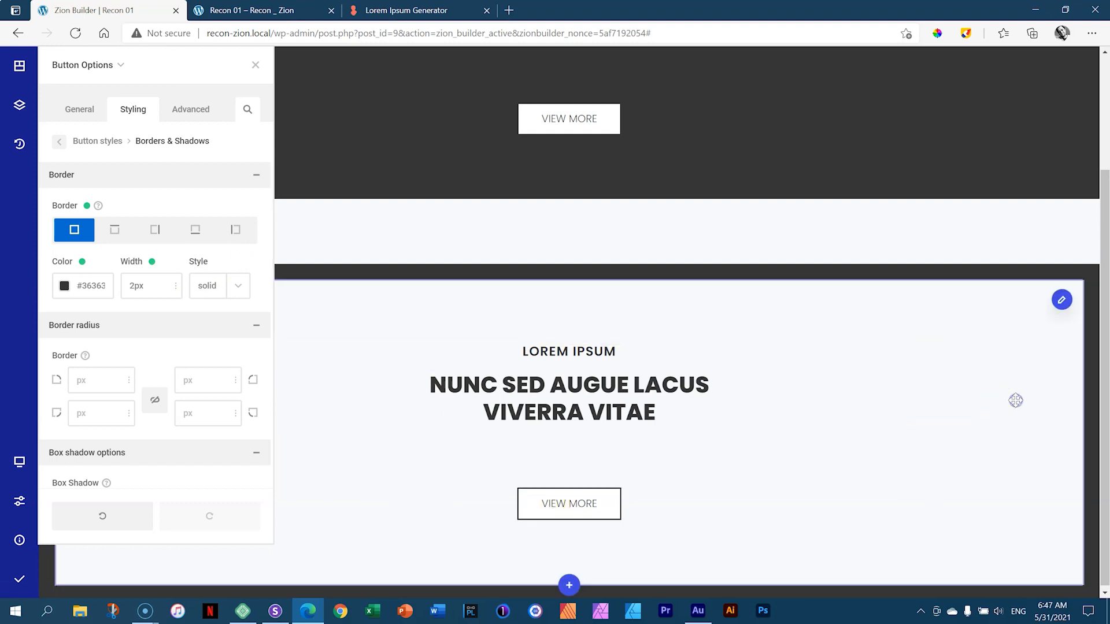
- Save and publish the page, and view both sections in preview mode with the button options closed
{"action": "key", "text": "ctrl+s"}
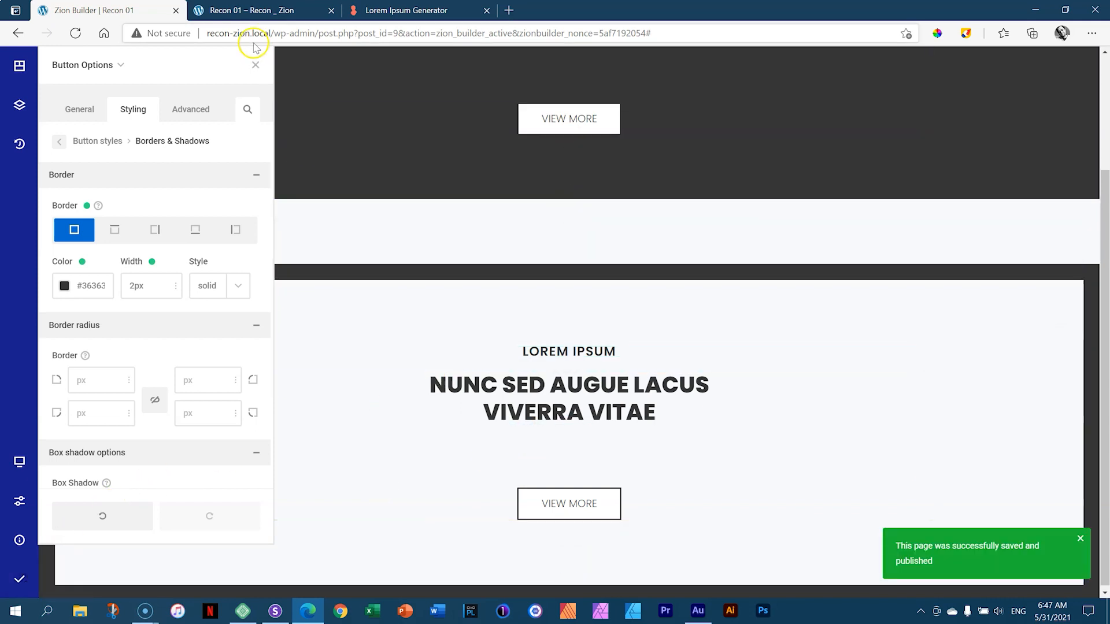
{"action": "left_click", "coordinate": [255, 64]}
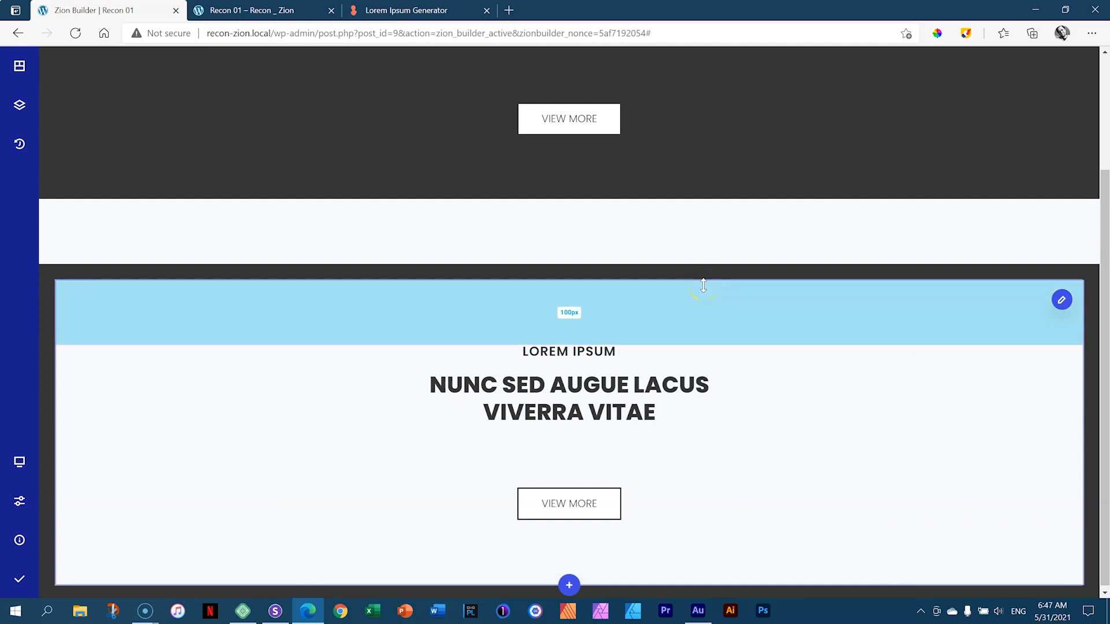
{"action": "key", "text": "ctrl+p"}
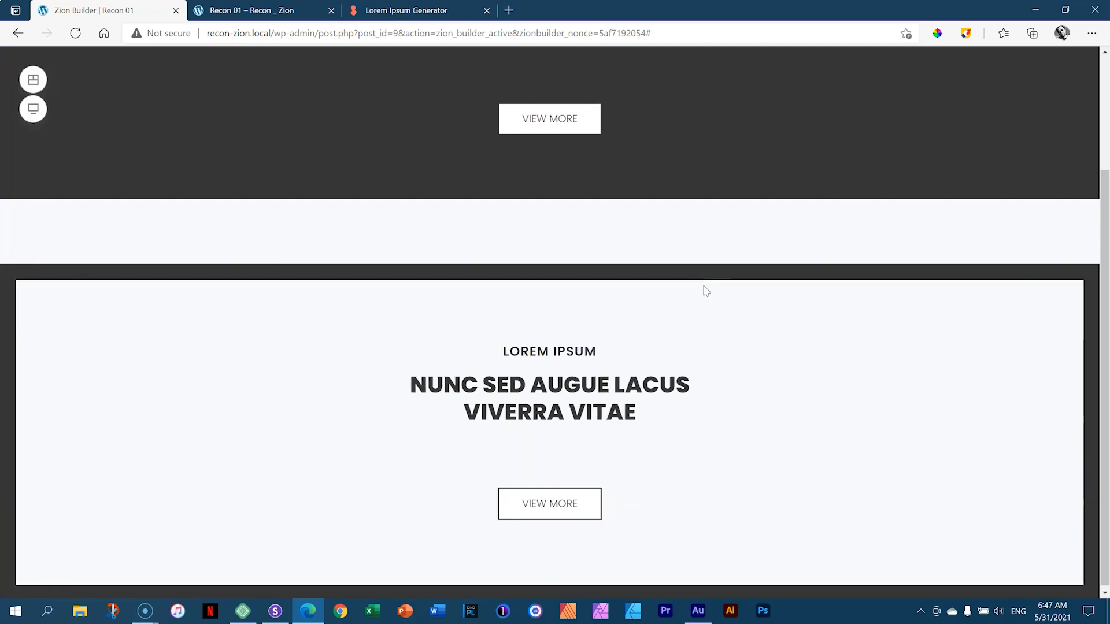
{"action": "left_click", "coordinate": [696, 282]}
{"action": "scroll", "coordinate": [698, 288], "scroll_direction": "up", "scroll_amount": 3}
{"action": "scroll", "coordinate": [698, 287], "scroll_direction": "down", "scroll_amount": 3}
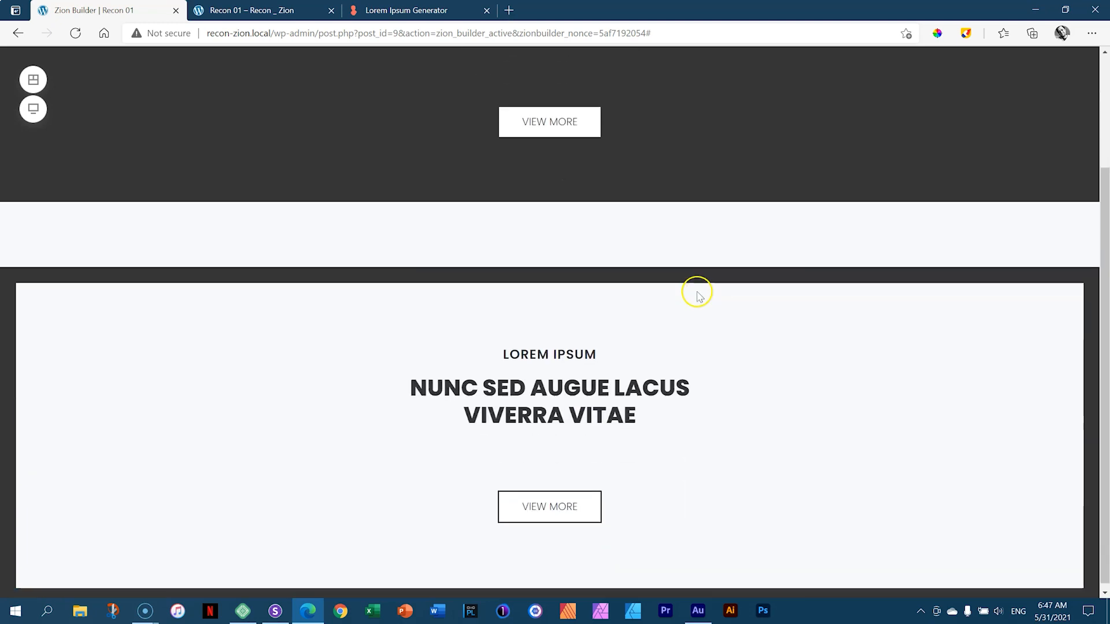
- Check both sections in the laptop and tablet previews
{"action": "left_click", "coordinate": [33, 111]}
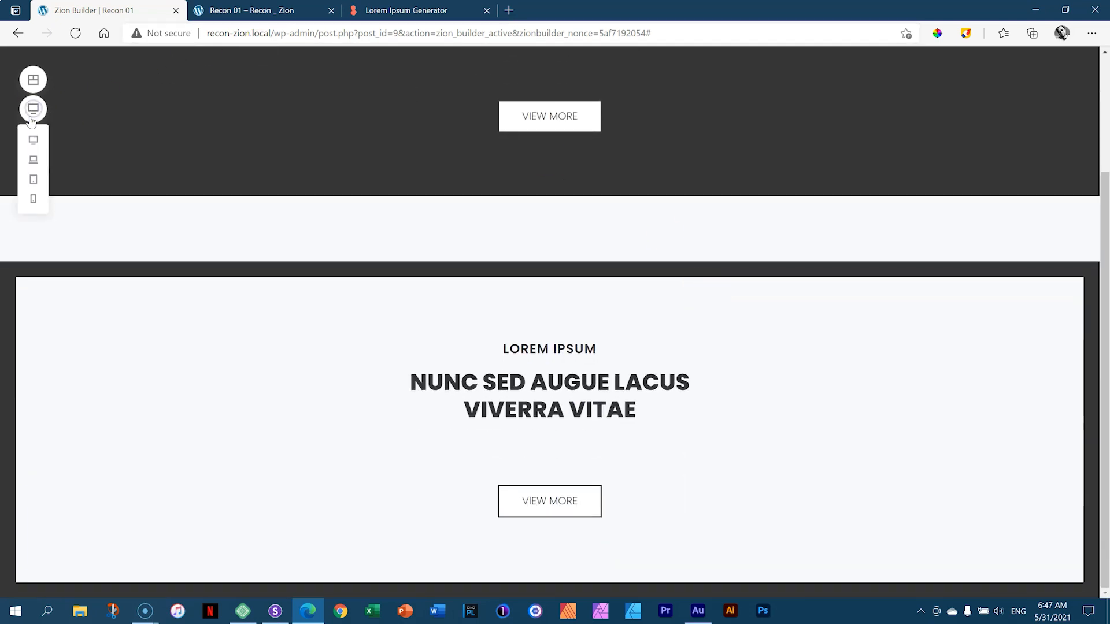
{"action": "left_click", "coordinate": [34, 160]}
{"action": "left_click", "coordinate": [40, 92]}
{"action": "left_click", "coordinate": [34, 179]}
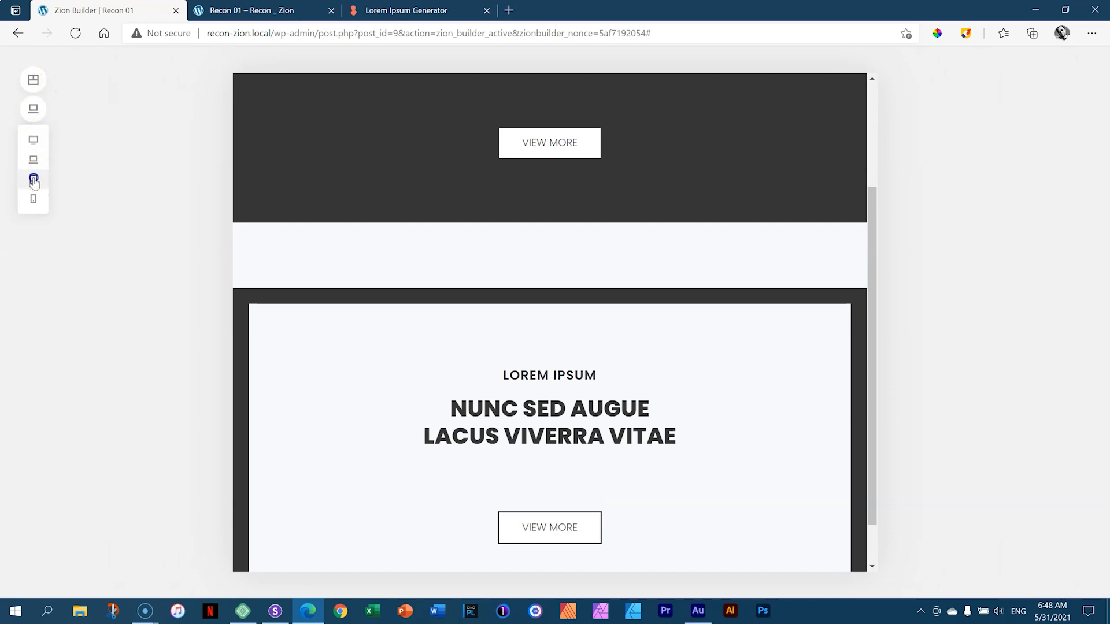
{"action": "scroll", "coordinate": [552, 244], "scroll_direction": "down", "scroll_amount": 1}
{"action": "scroll", "coordinate": [602, 255], "scroll_direction": "up", "scroll_amount": 3}
{"action": "scroll", "coordinate": [602, 255], "scroll_direction": "down", "scroll_amount": 3}
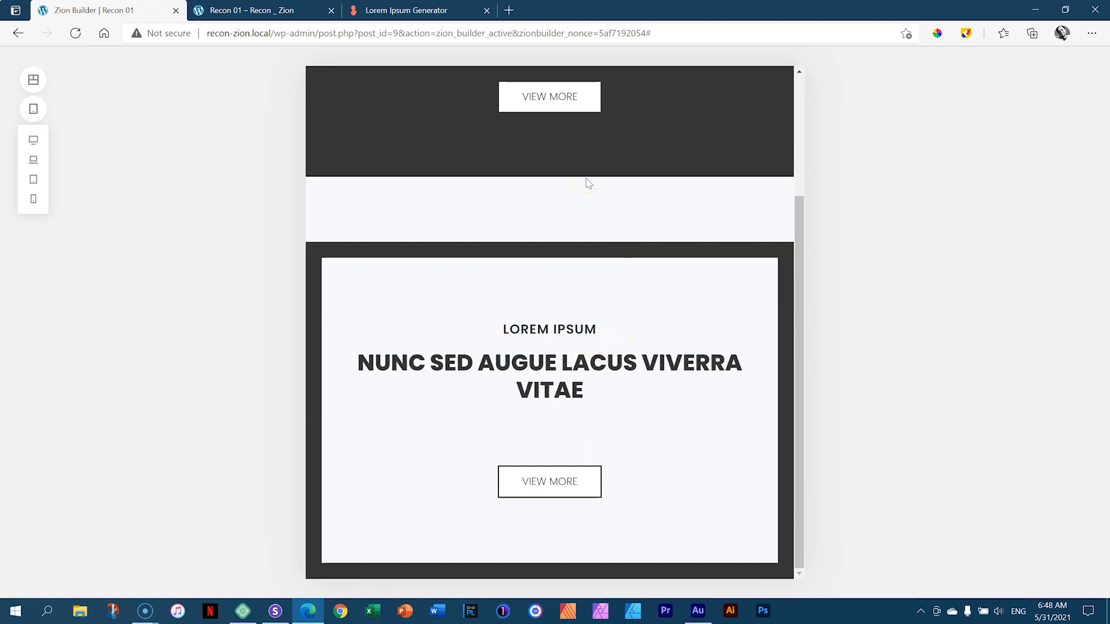
- Check both sections in the phone preview, return to the desktop view and leave preview mode
{"action": "left_click", "coordinate": [33, 199]}
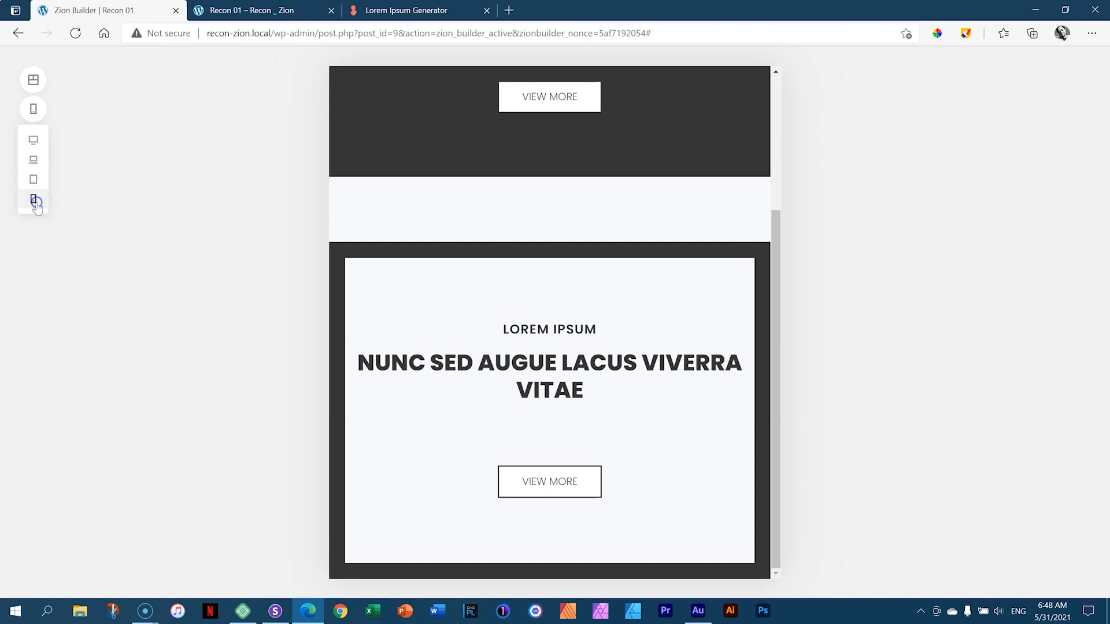
{"action": "scroll", "coordinate": [584, 474], "scroll_direction": "up", "scroll_amount": 3}
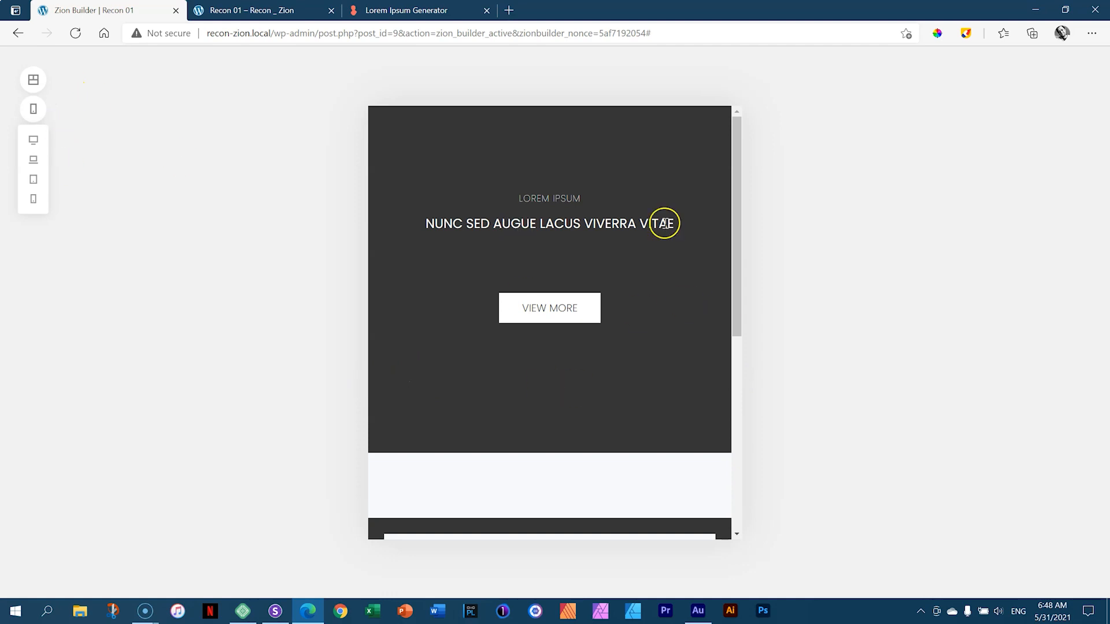
{"action": "left_click", "coordinate": [33, 141]}
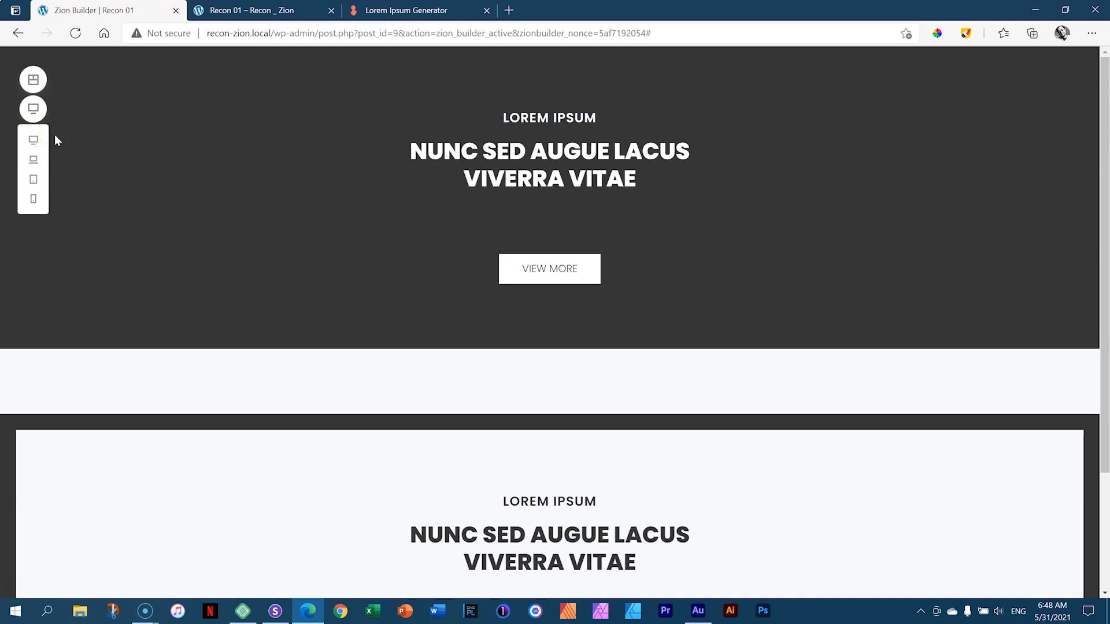
{"action": "key", "text": "ctrl+p"}
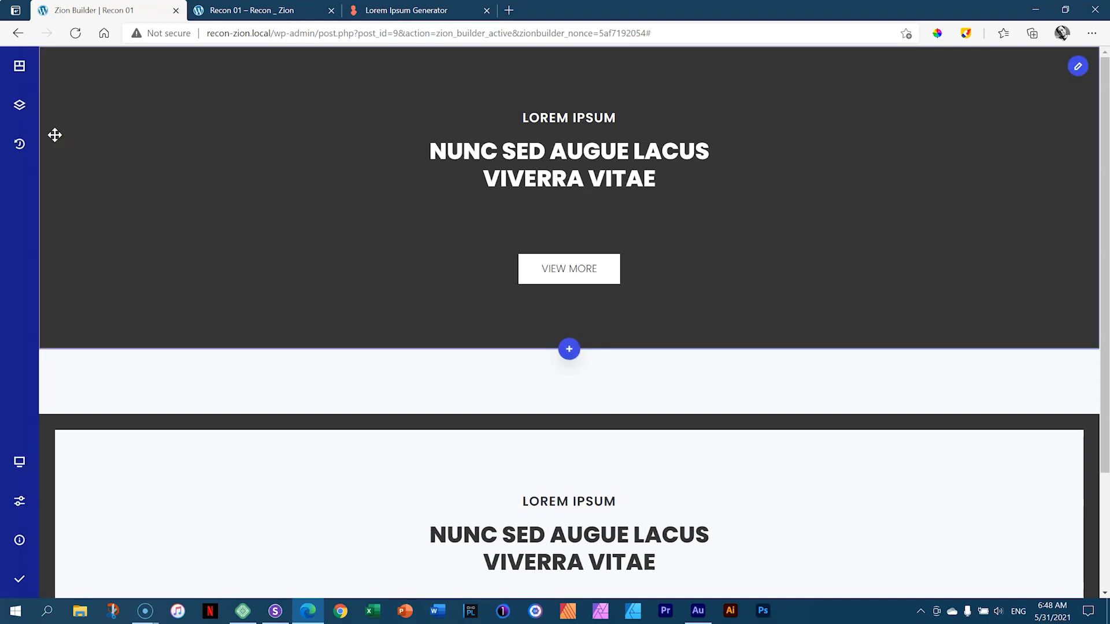
{"action": "scroll", "coordinate": [347, 226], "scroll_direction": "down", "scroll_amount": 3}
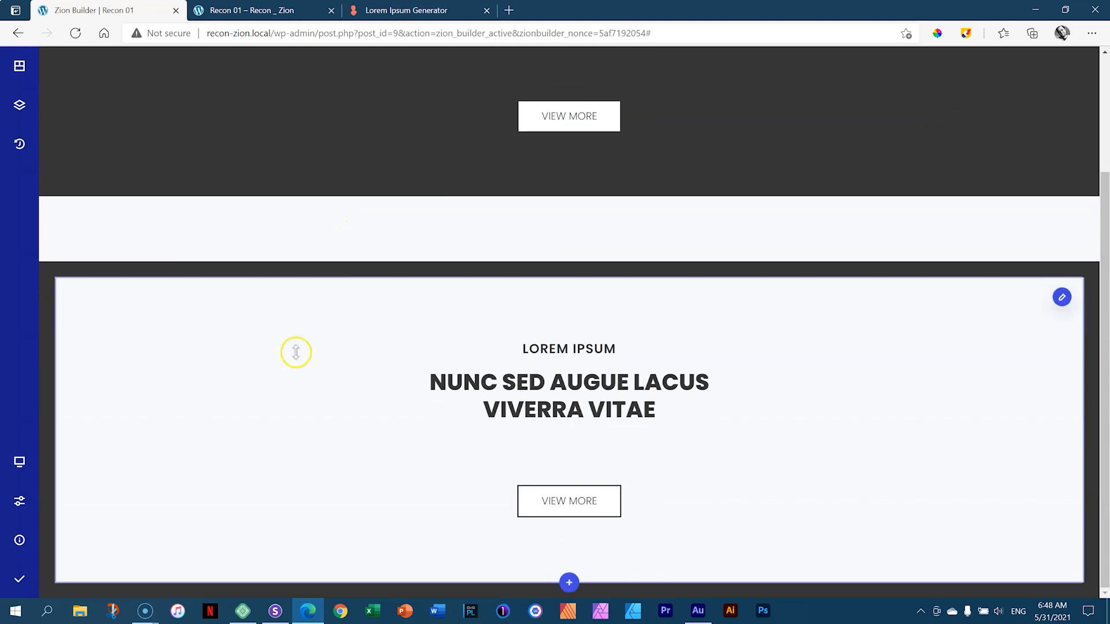
- Switch to the device simulator, reload the page and inspect both sections on the desktop, laptop, phone and tablet frames
{"action": "left_click", "coordinate": [275, 610]}
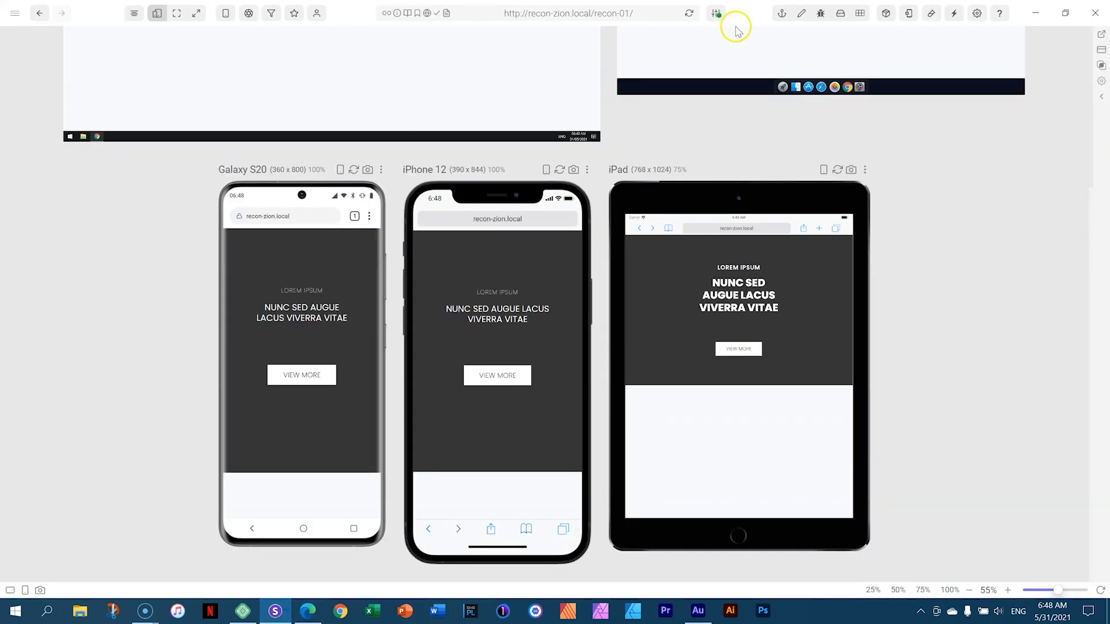
{"action": "left_click", "coordinate": [689, 13]}
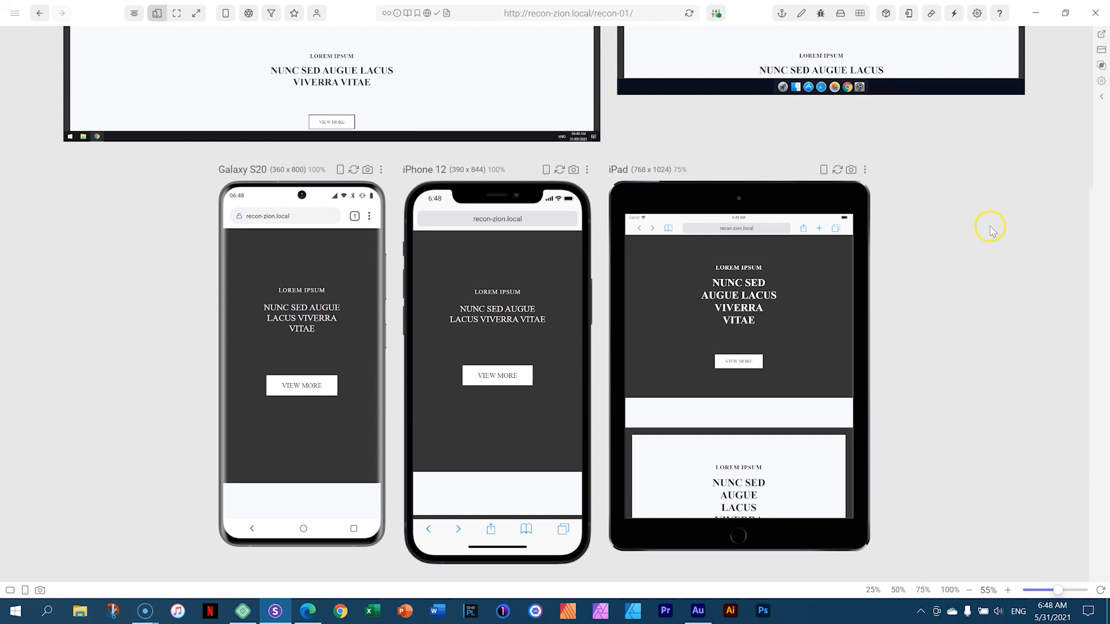
{"action": "scroll", "coordinate": [1017, 237], "scroll_direction": "up", "scroll_amount": 4}
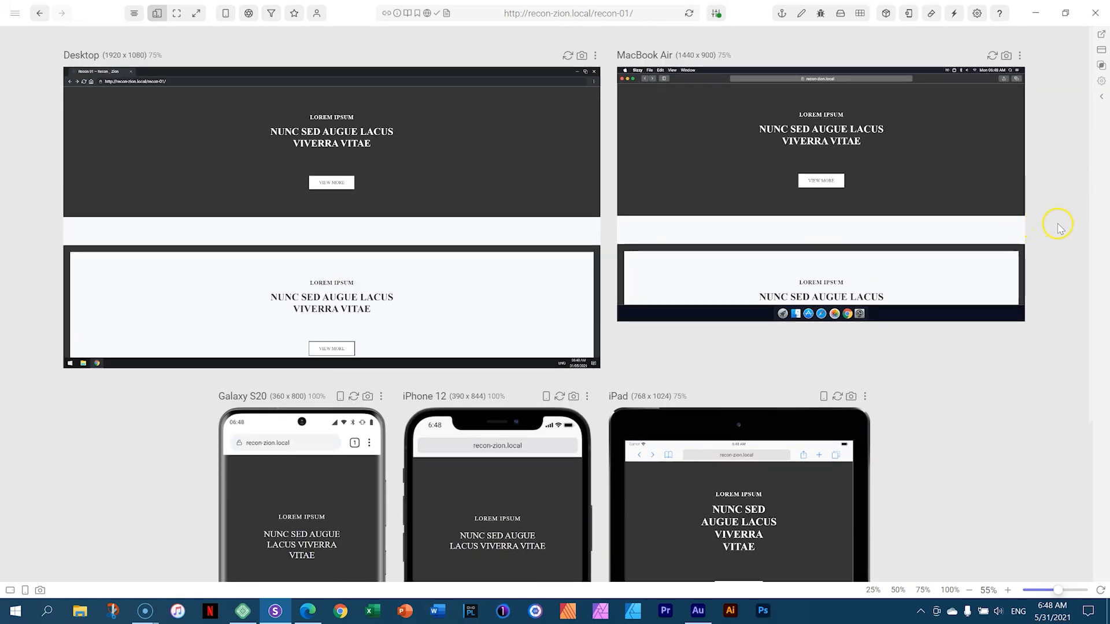
{"action": "left_click", "coordinate": [688, 13]}
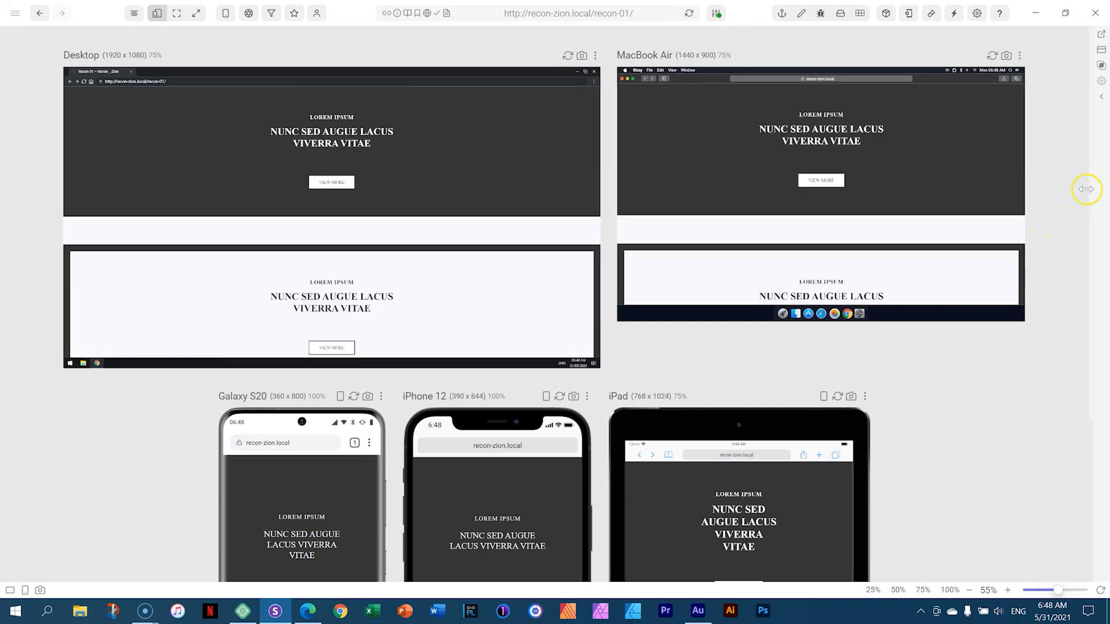
{"action": "scroll", "coordinate": [376, 202], "scroll_direction": "down", "scroll_amount": 3}
{"action": "scroll", "coordinate": [399, 214], "scroll_direction": "up", "scroll_amount": 3}
{"action": "mouse_move", "coordinate": [299, 616]}
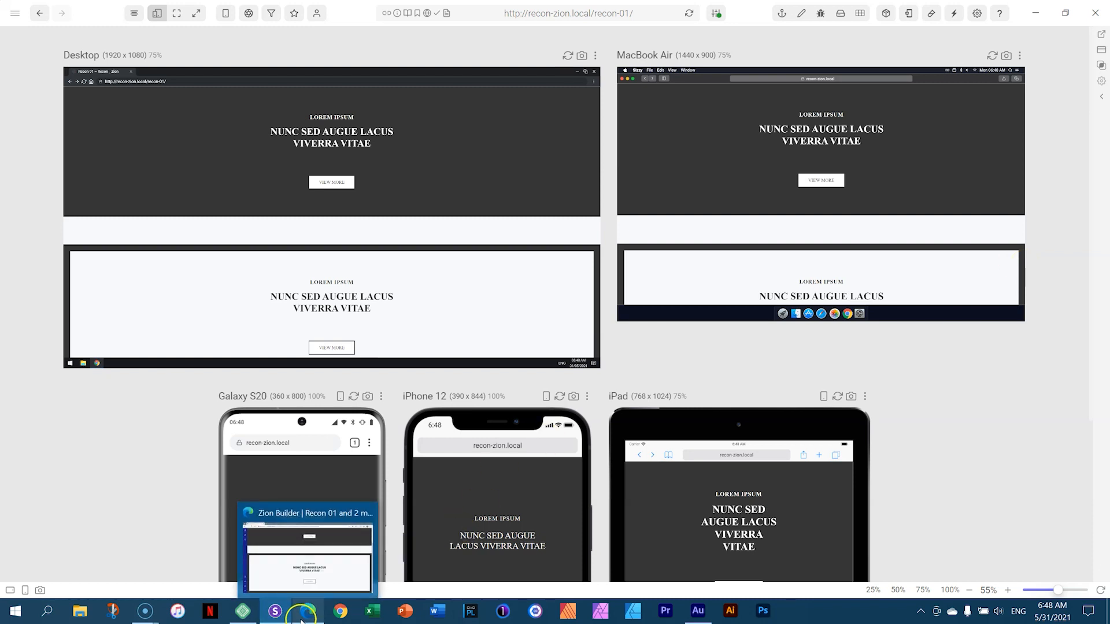
- Return to the Zion Builder page, save it, and open the Google Fonts settings in the Zion Builder dashboard
{"action": "left_click", "coordinate": [301, 618]}
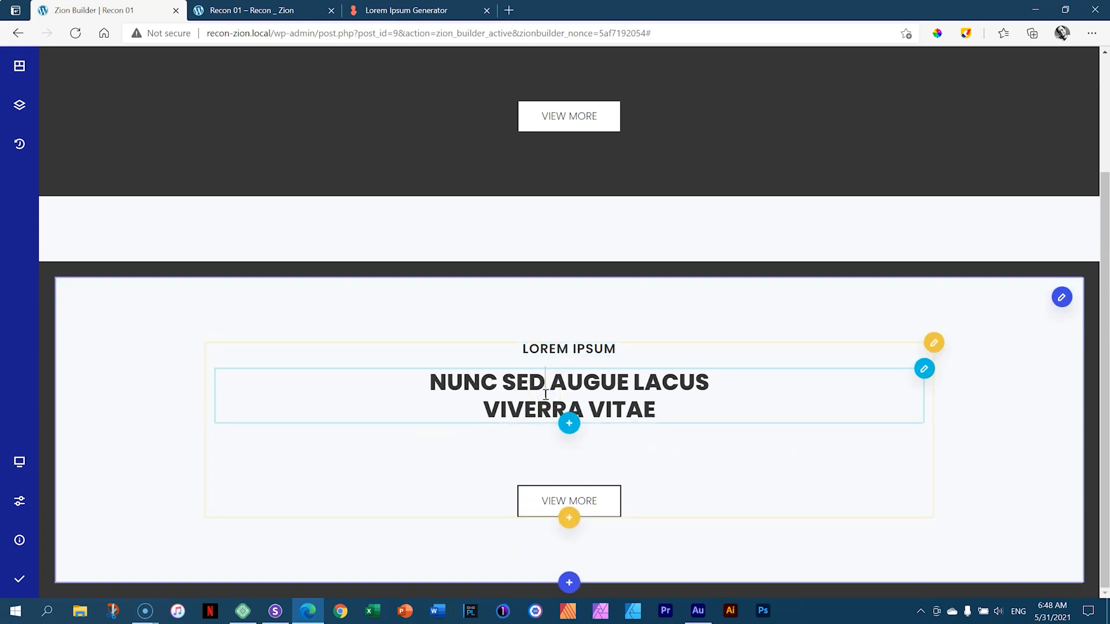
{"action": "mouse_move", "coordinate": [23, 587]}
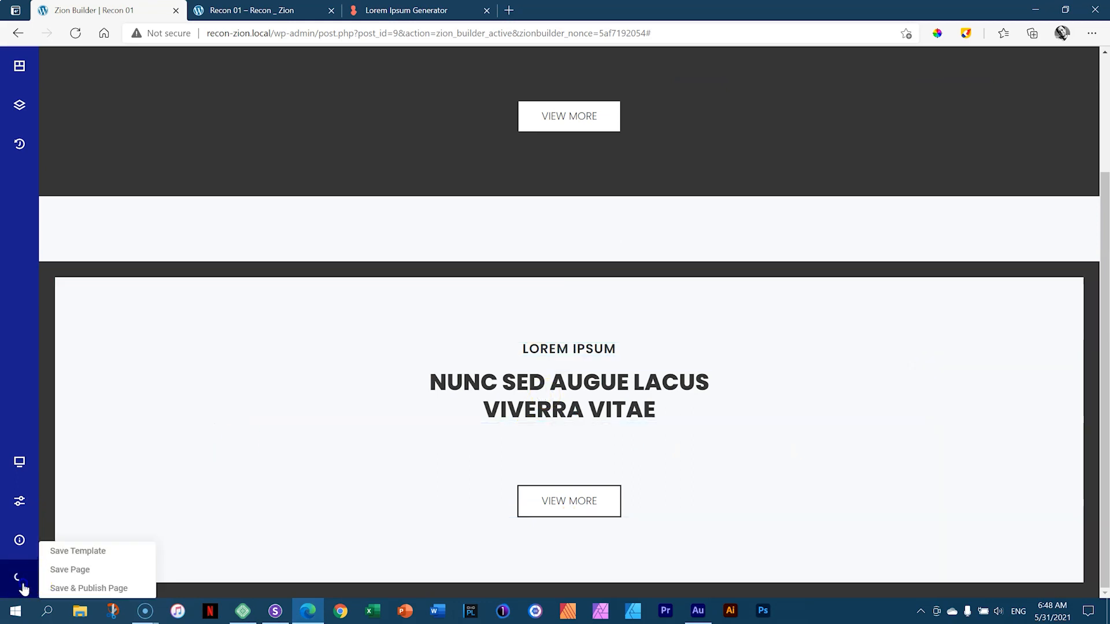
{"action": "mouse_move", "coordinate": [20, 543]}
{"action": "left_click", "coordinate": [88, 531]}
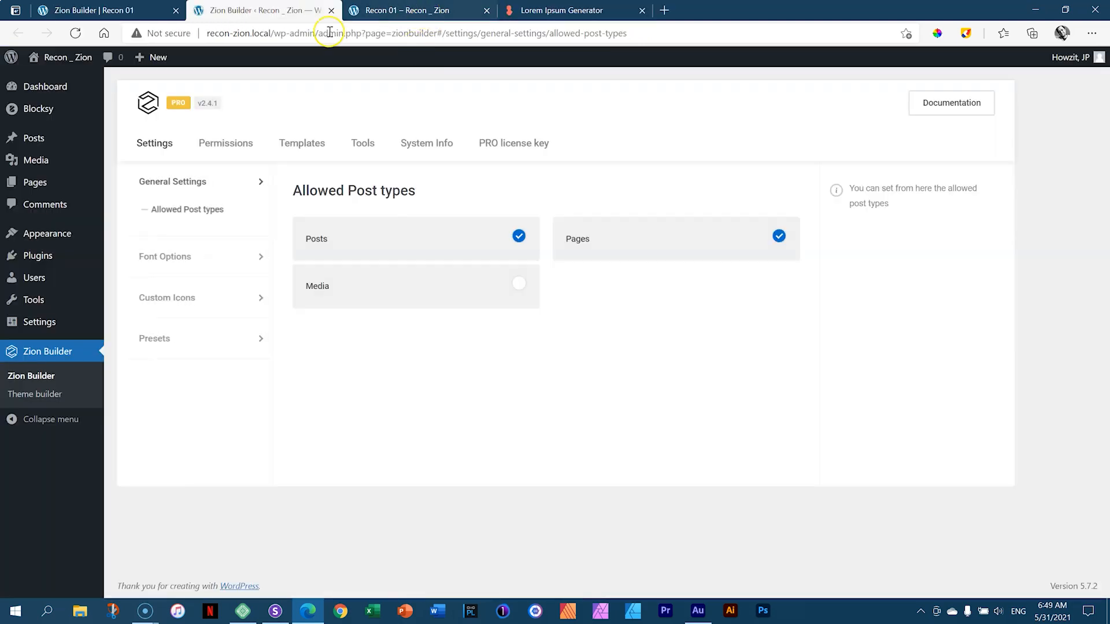
{"action": "left_click", "coordinate": [159, 254]}
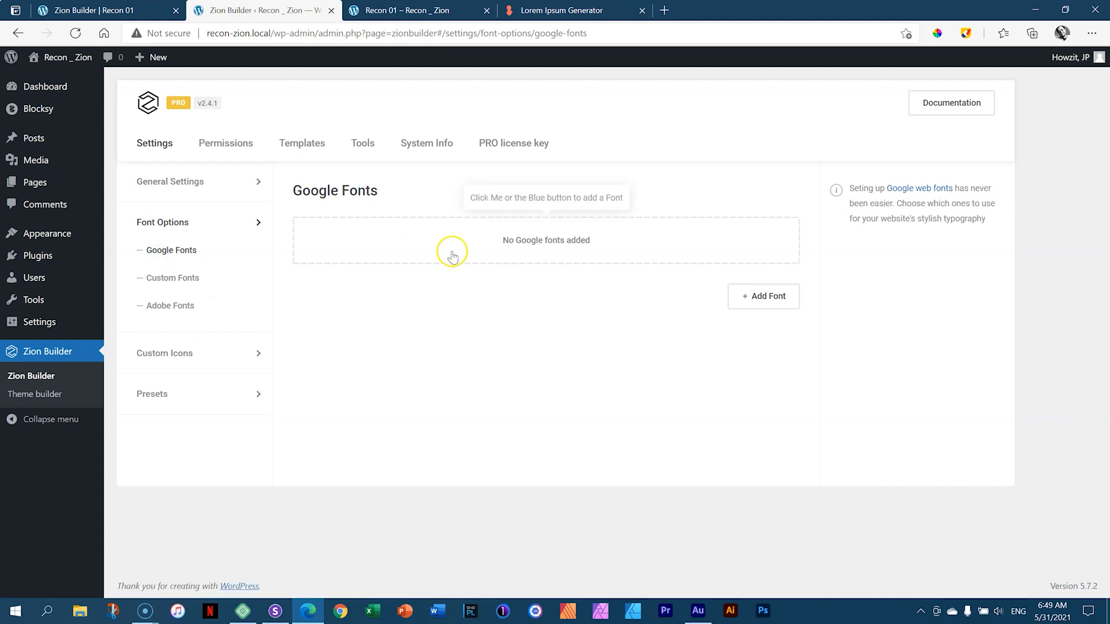
- Close the live Recon 01 page and the Lorem Ipsum Generator page
{"action": "left_click", "coordinate": [472, 11]}
{"action": "left_click", "coordinate": [486, 11]}
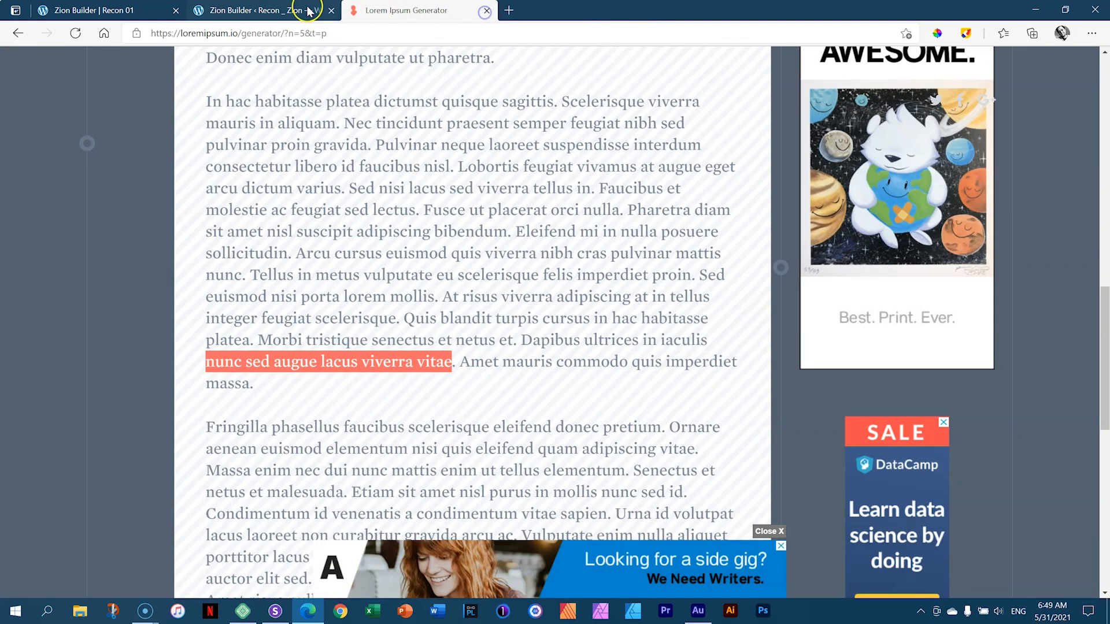
{"action": "left_click", "coordinate": [486, 10]}
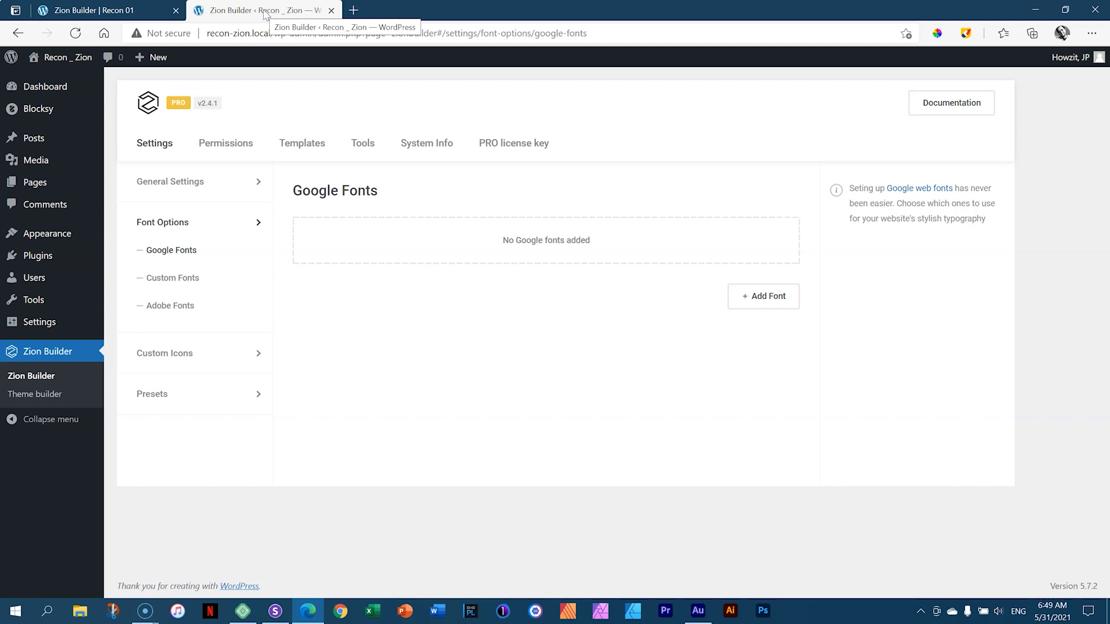
- Add the ABeeZee, Abel and Abhaya Libre fonts to the Google Fonts list
{"action": "left_click", "coordinate": [763, 297]}
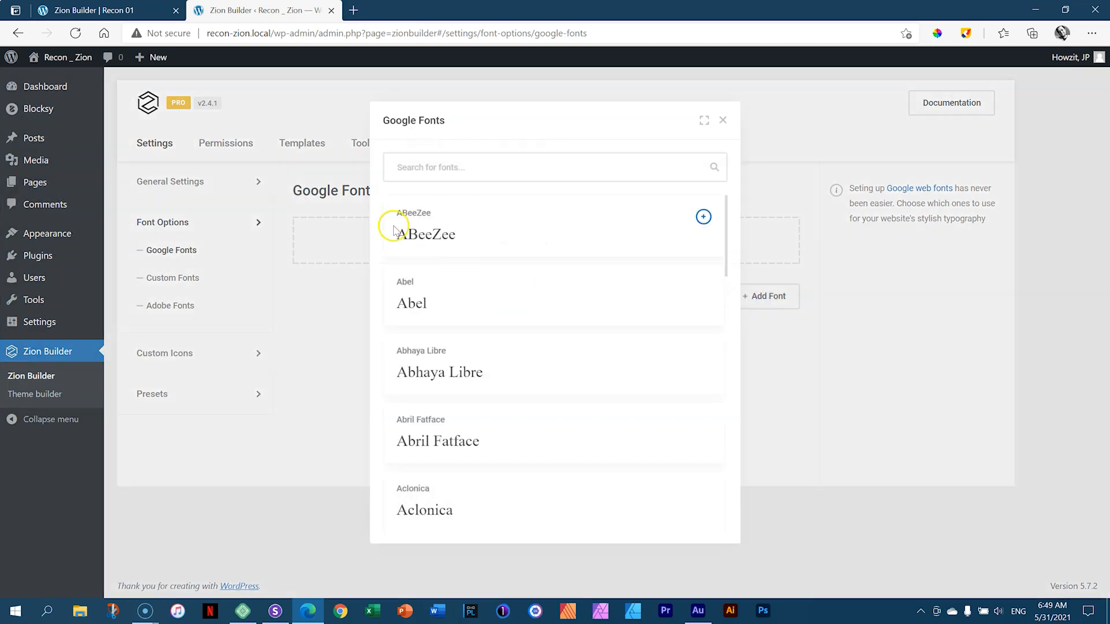
{"action": "left_click", "coordinate": [704, 217]}
{"action": "left_click", "coordinate": [767, 292]}
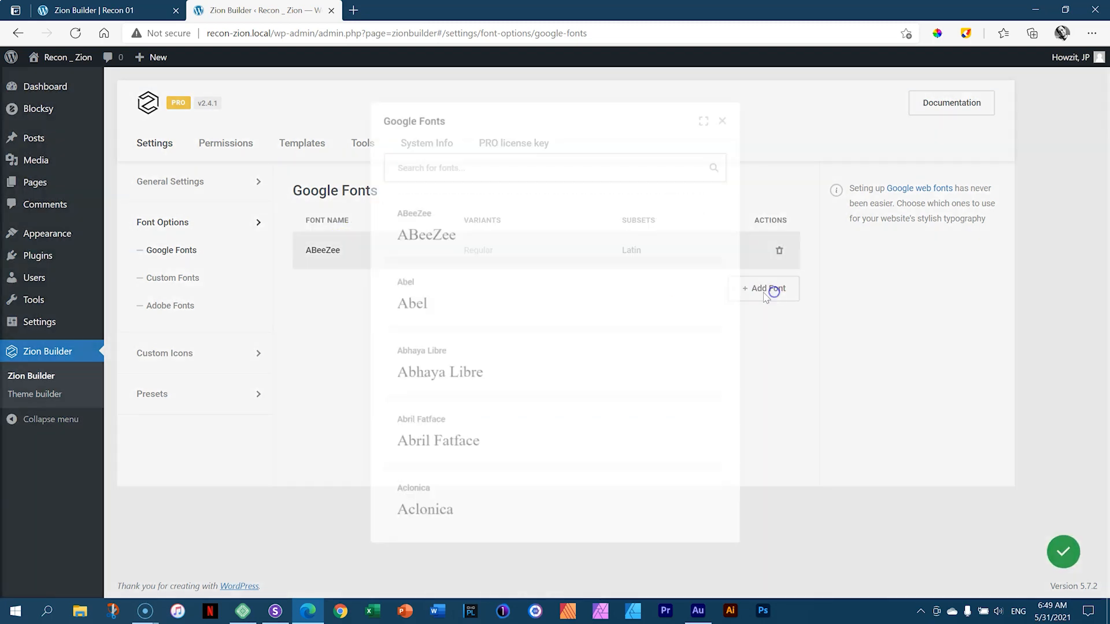
{"action": "left_click", "coordinate": [701, 286]}
{"action": "left_click", "coordinate": [747, 325]}
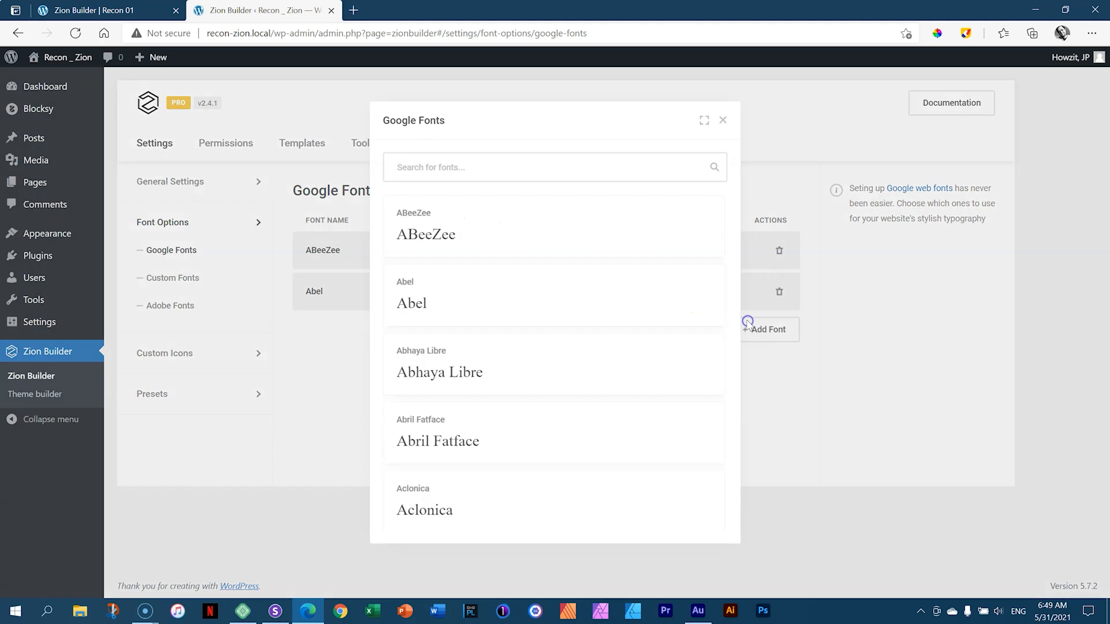
{"action": "left_click", "coordinate": [702, 356]}
- Search the Google fonts for "pop" and add Poppins to the font list
{"action": "left_click", "coordinate": [793, 364]}
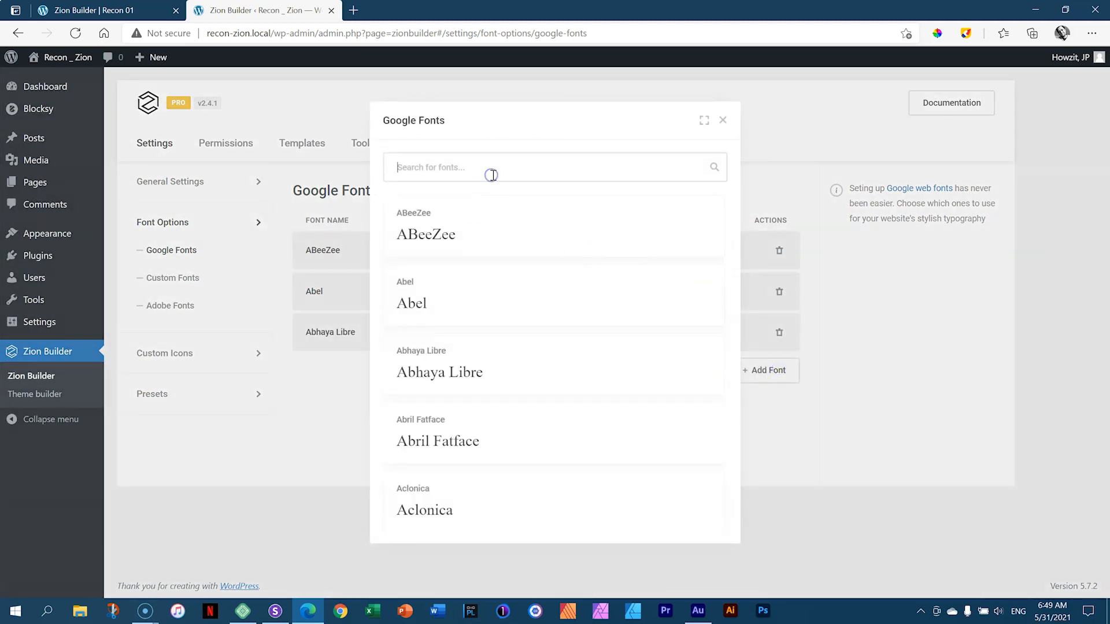
{"action": "type", "text": "pop"}
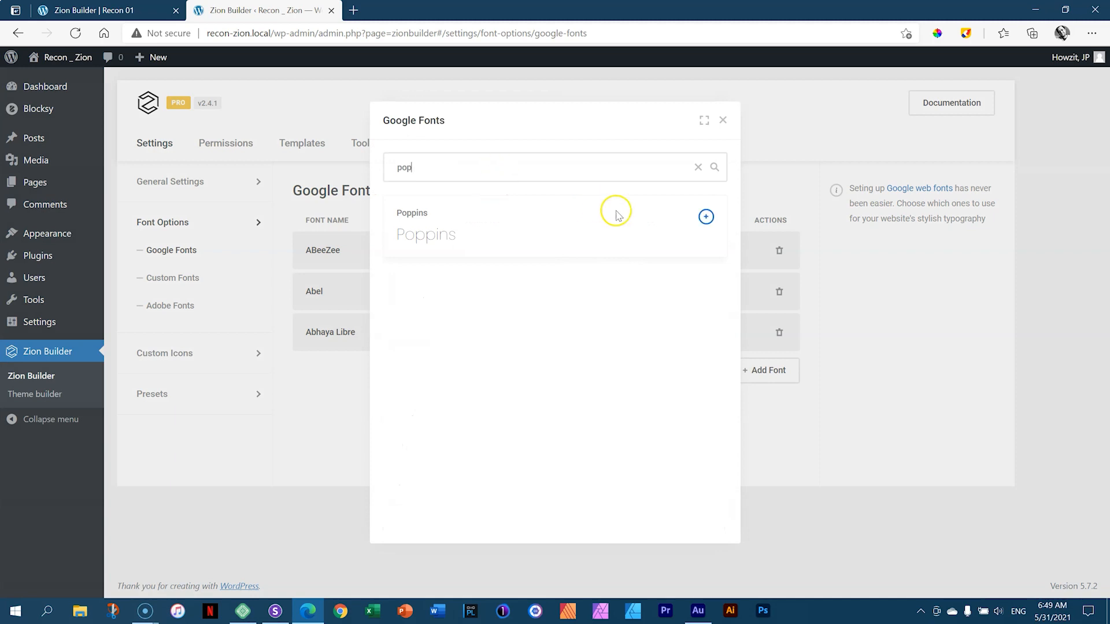
{"action": "left_click", "coordinate": [703, 215]}
- Enable the 100, 200, 300, 500, 600, 700, 800 and 900 variants for Poppins
{"action": "left_click", "coordinate": [481, 375]}
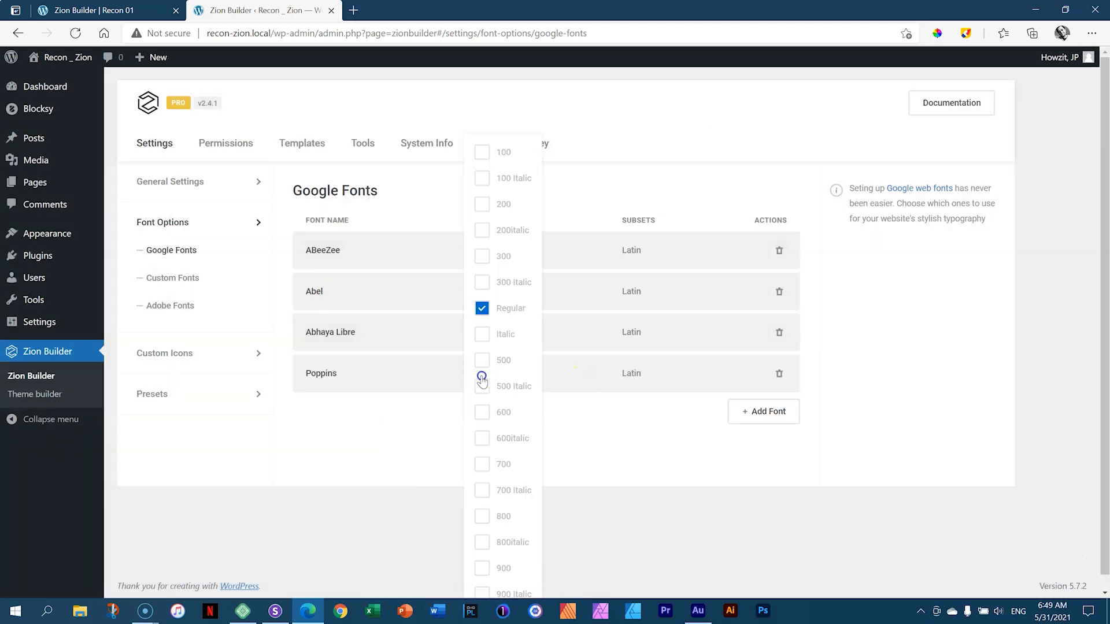
{"action": "left_click", "coordinate": [482, 152]}
{"action": "left_click", "coordinate": [482, 204]}
{"action": "left_click", "coordinate": [481, 256]}
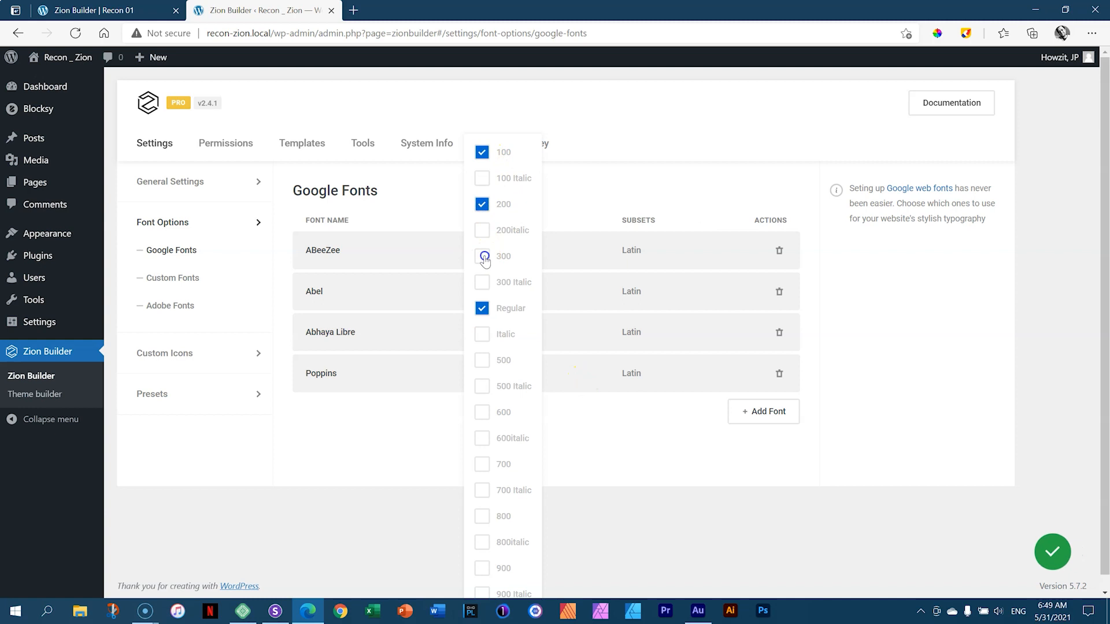
{"action": "left_click", "coordinate": [481, 360]}
{"action": "left_click", "coordinate": [485, 414]}
{"action": "left_click", "coordinate": [482, 466]}
{"action": "left_click", "coordinate": [483, 518]}
{"action": "left_click", "coordinate": [487, 578]}
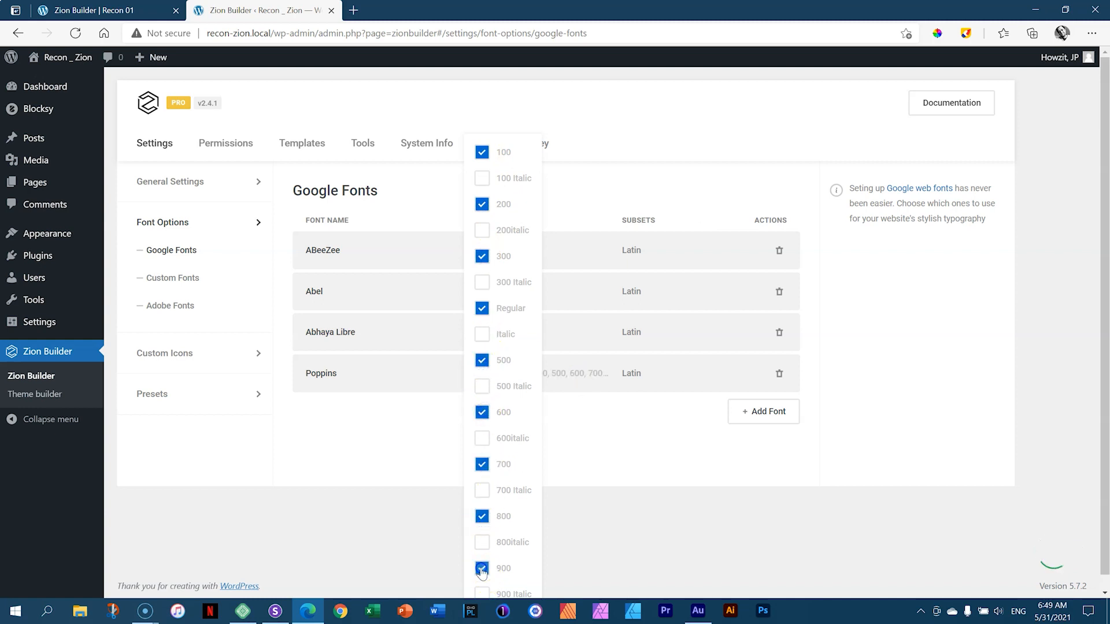
{"action": "left_click", "coordinate": [587, 441]}
- Delete the ABeeZee, Abel and Abhaya Libre fonts from the Google Fonts list
{"action": "left_click", "coordinate": [780, 252]}
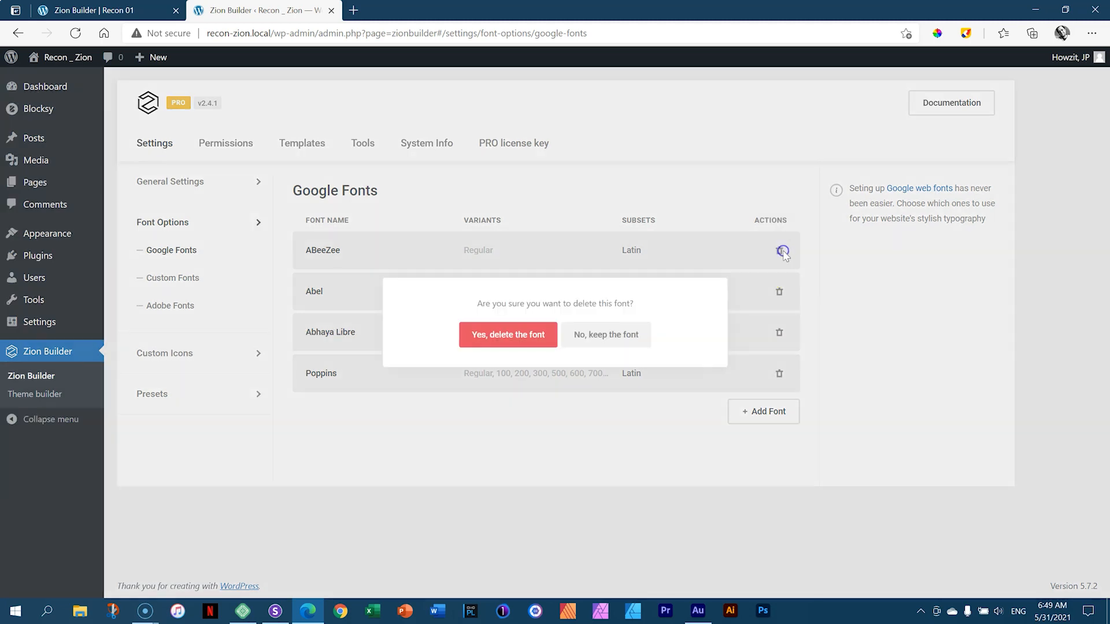
{"action": "left_click", "coordinate": [544, 334]}
{"action": "left_click", "coordinate": [779, 250]}
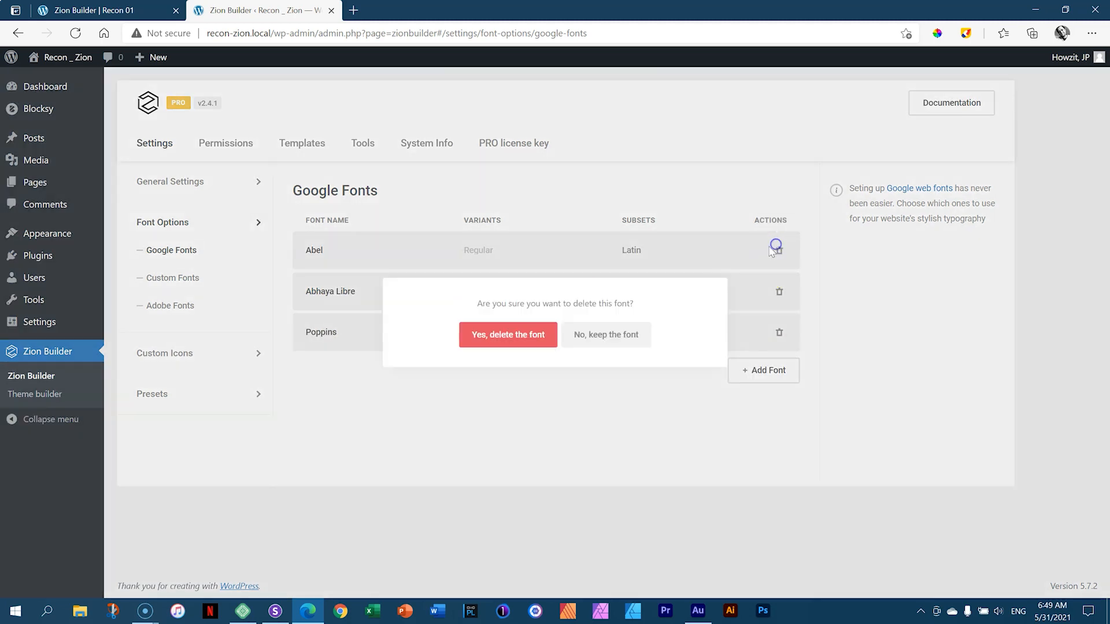
{"action": "left_click", "coordinate": [522, 334]}
{"action": "left_click", "coordinate": [779, 249]}
{"action": "left_click", "coordinate": [503, 348]}
- Close the old editor, reopen the Recon 01 page in Zion Builder from the site's pages, and save and publish it
{"action": "left_click", "coordinate": [165, 11]}
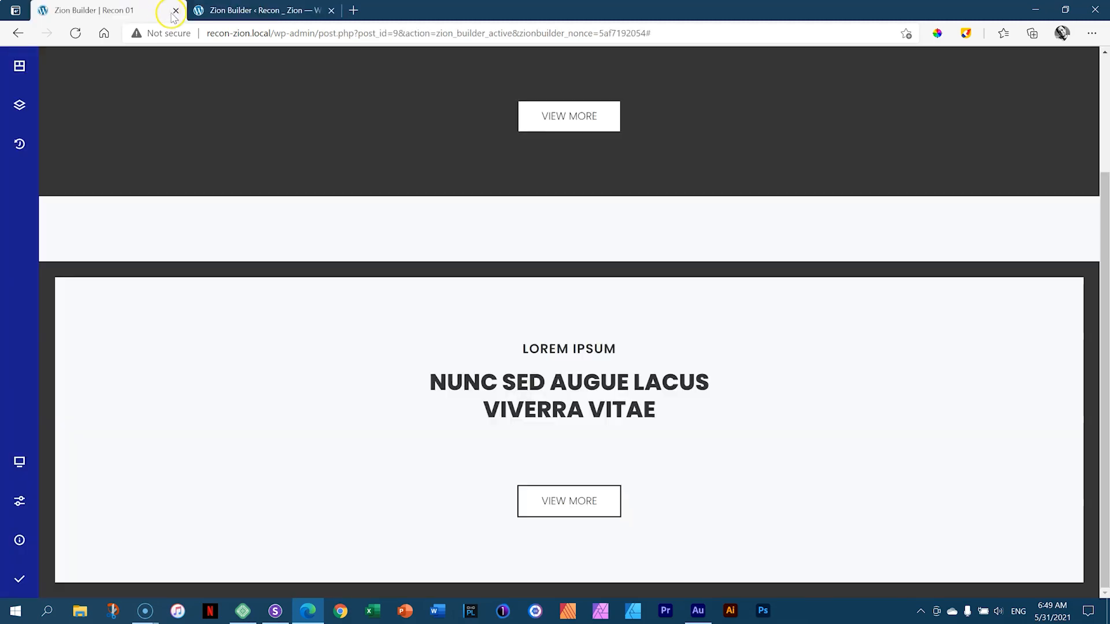
{"action": "left_click", "coordinate": [175, 11]}
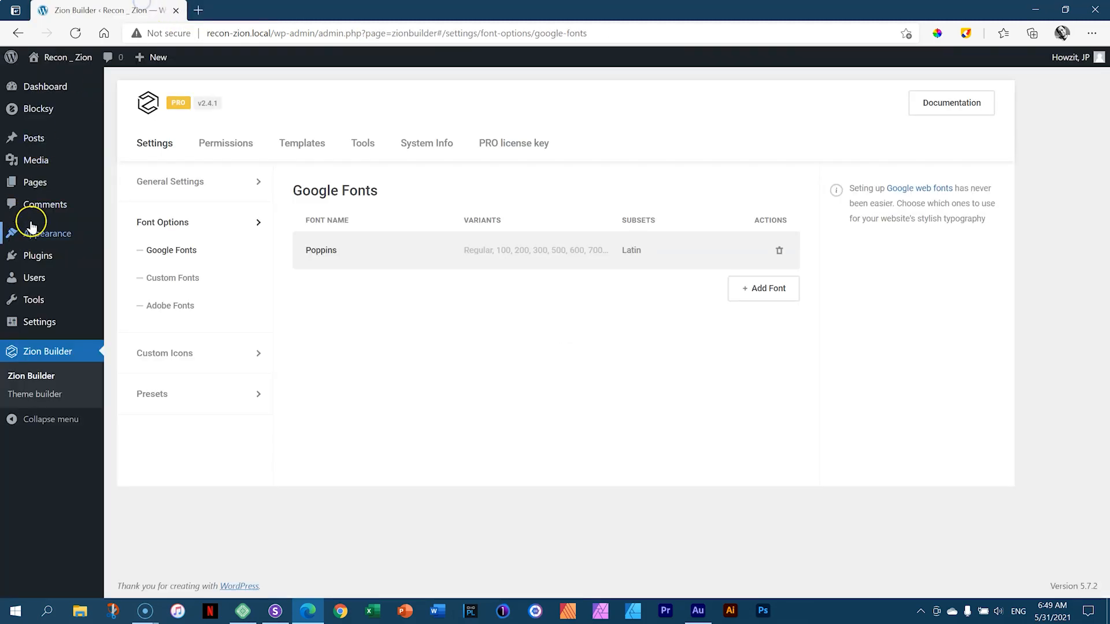
{"action": "left_click", "coordinate": [32, 184]}
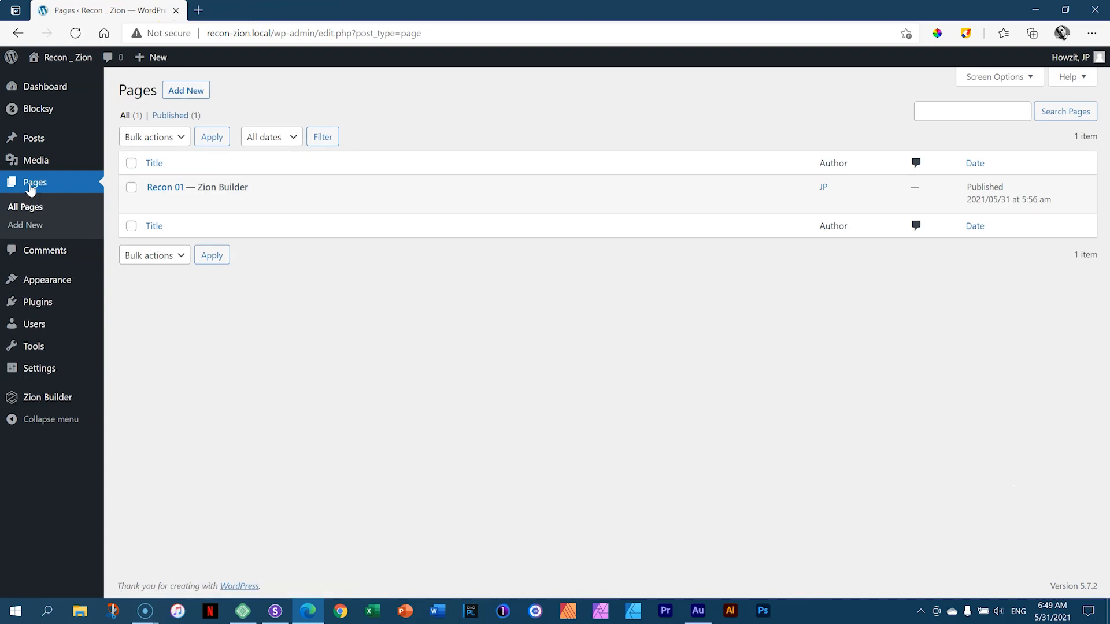
{"action": "left_click", "coordinate": [317, 207]}
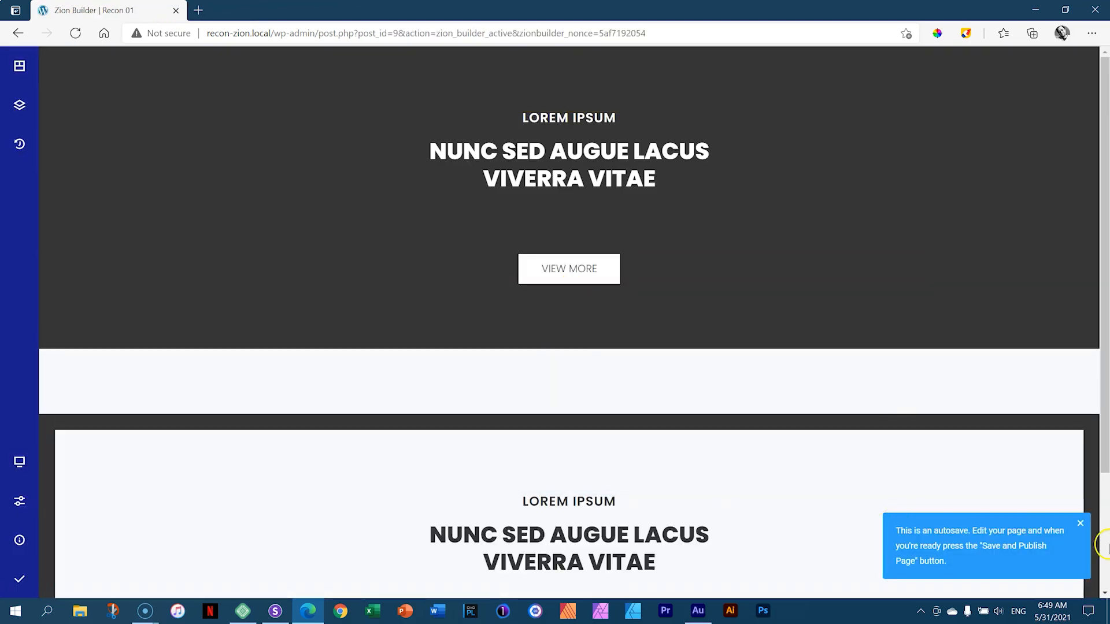
{"action": "left_click", "coordinate": [1081, 525]}
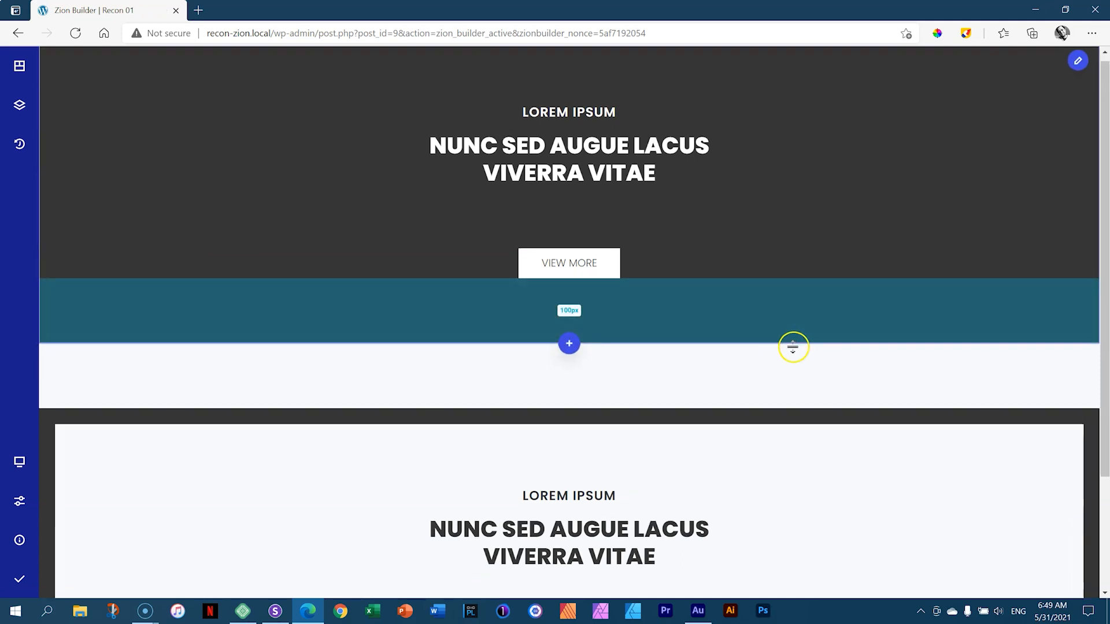
{"action": "scroll", "coordinate": [791, 344], "scroll_direction": "down", "scroll_amount": 3}
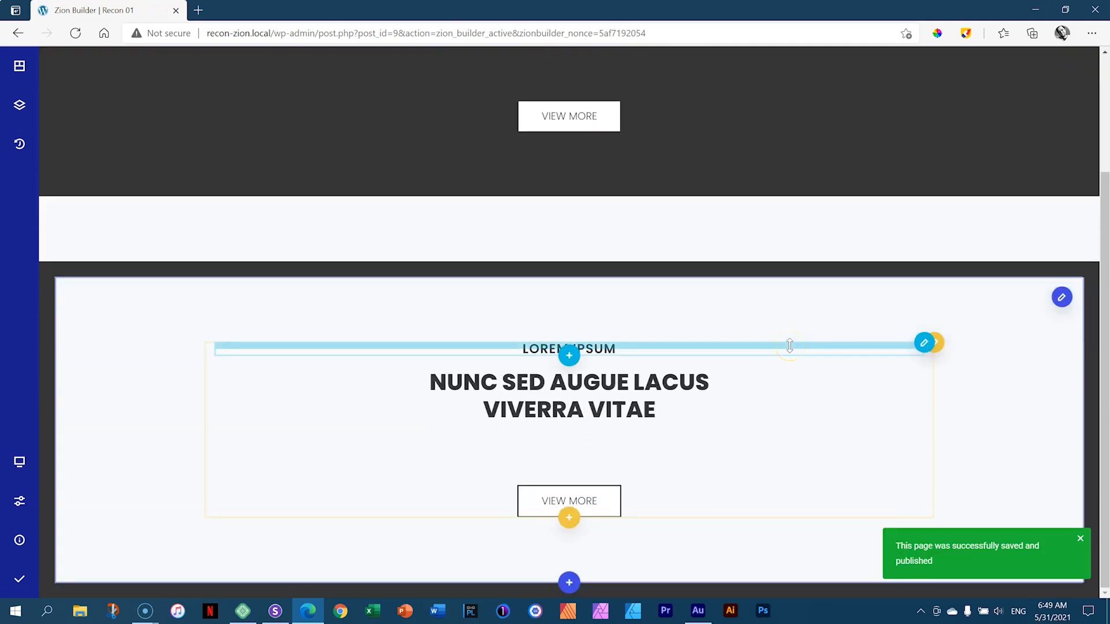
- Switch to the device simulator, reload the page and check the fonts of both sections on every device
{"action": "left_click", "coordinate": [275, 611]}
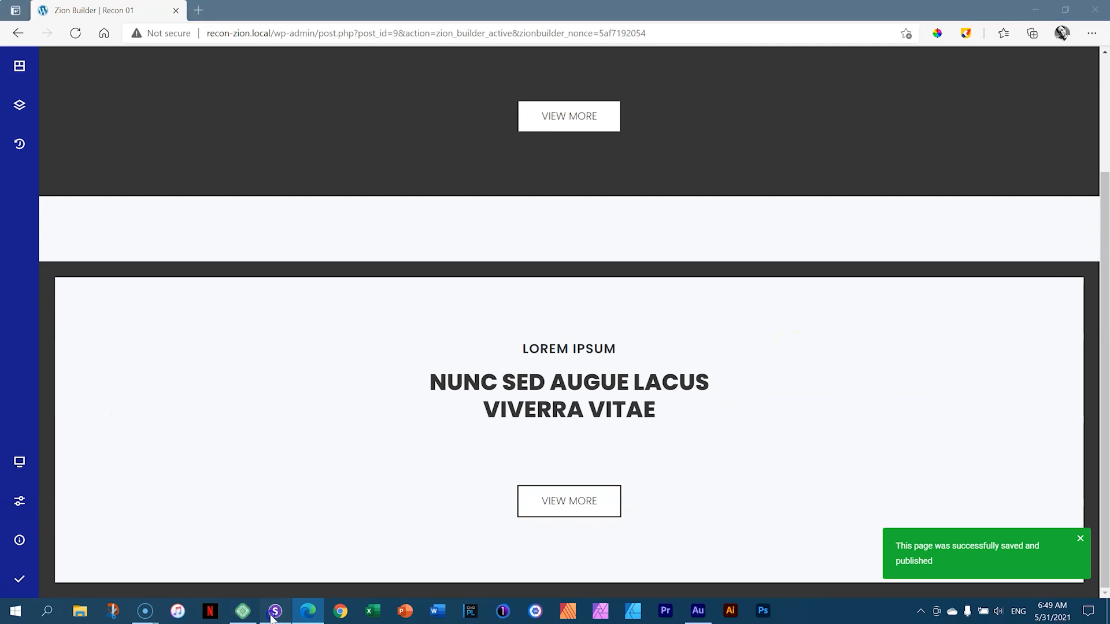
{"action": "left_click", "coordinate": [691, 14]}
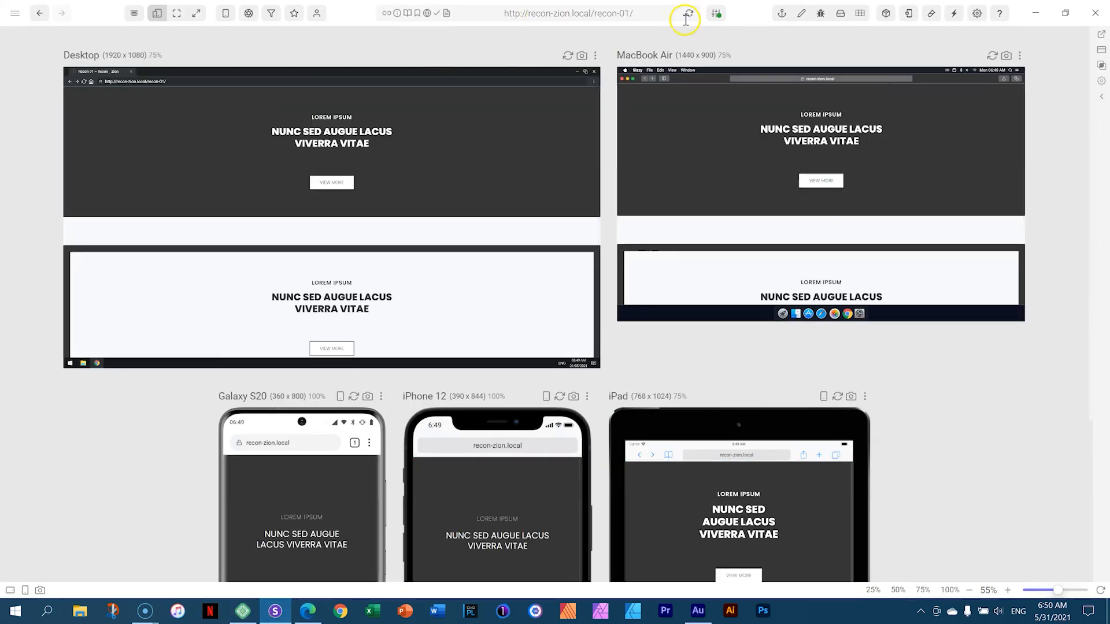
{"action": "scroll", "coordinate": [1041, 372], "scroll_direction": "down", "scroll_amount": 4}
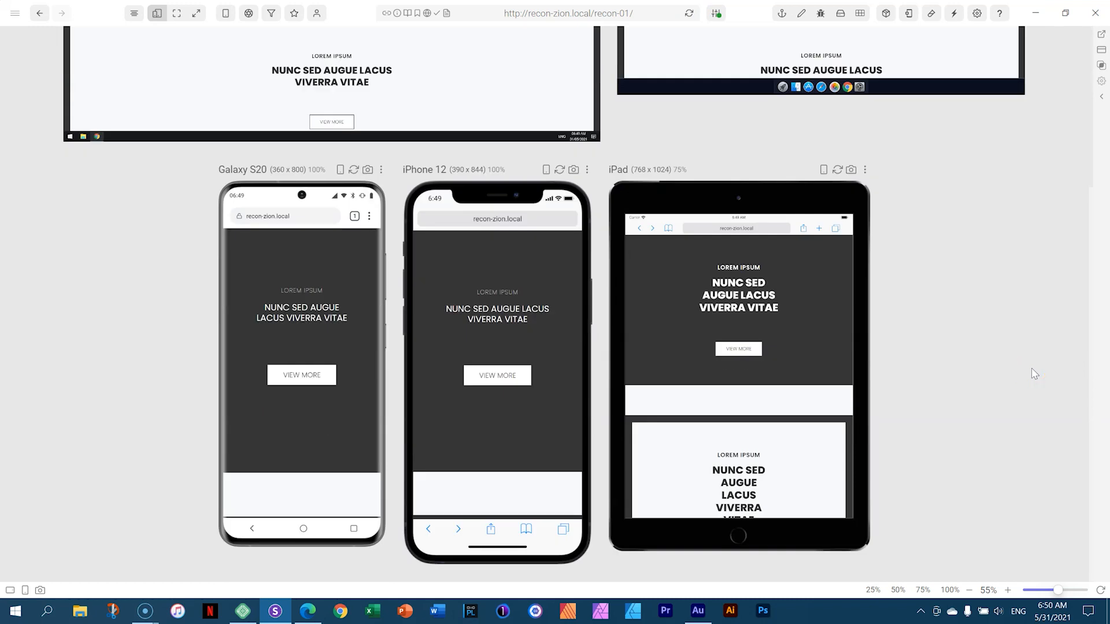
- Switch back to the Recon 01 page in the Zion Builder editor and open the tree view of its sections
{"action": "scroll", "coordinate": [1034, 374], "scroll_direction": "up", "scroll_amount": 4}
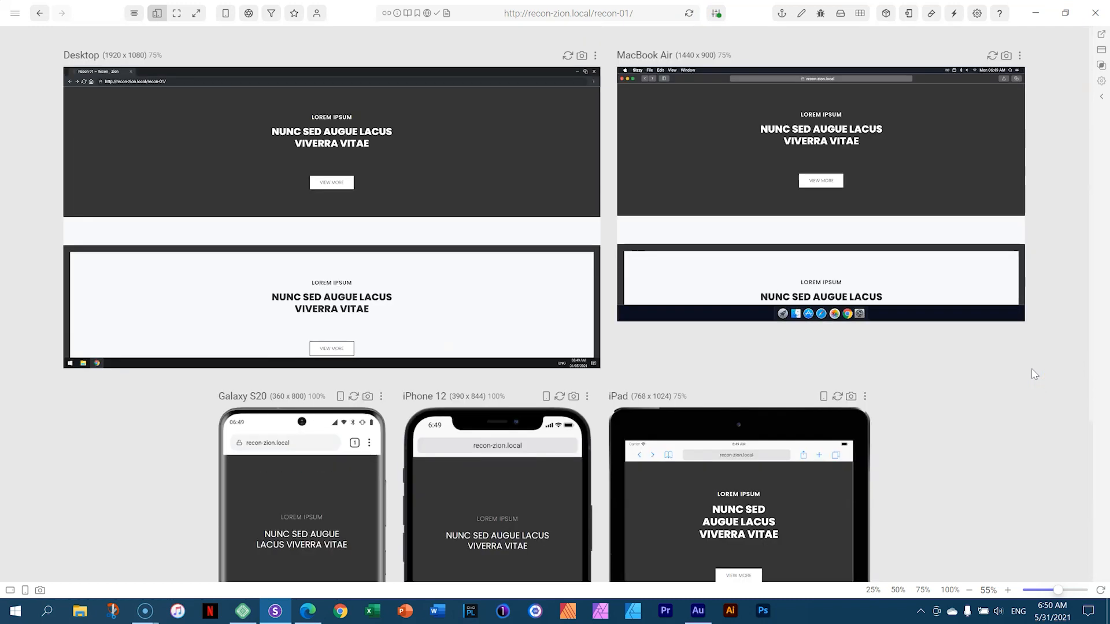
{"action": "left_click", "coordinate": [313, 619]}
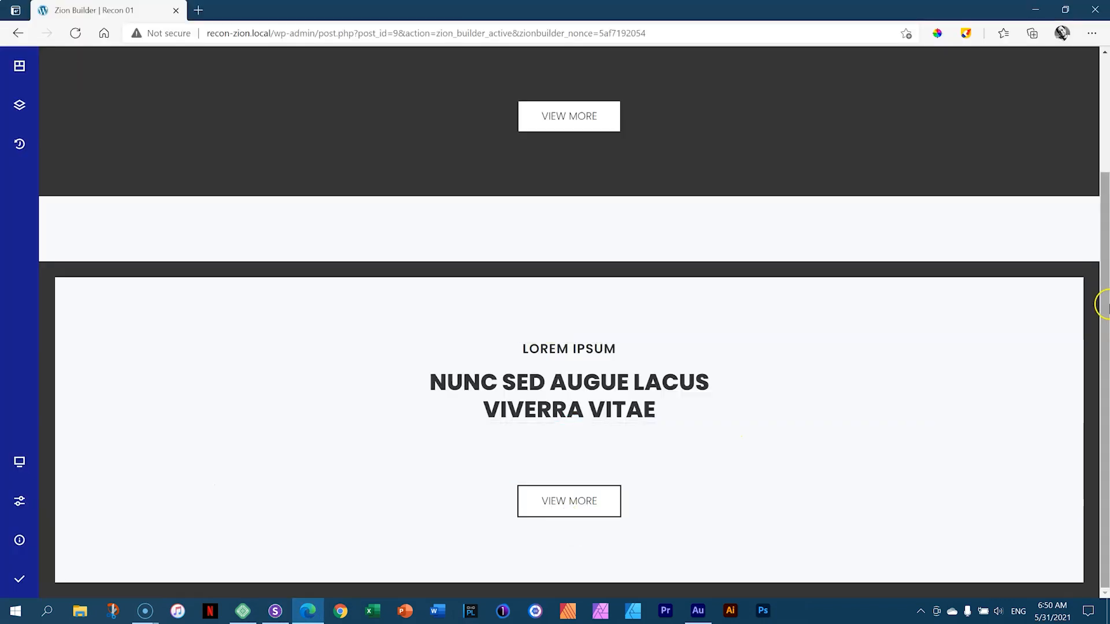
{"action": "scroll", "coordinate": [1105, 395], "scroll_direction": "up", "scroll_amount": 2}
{"action": "scroll", "coordinate": [1106, 411], "scroll_direction": "down", "scroll_amount": 3}
{"action": "scroll", "coordinate": [687, 291], "scroll_direction": "up", "scroll_amount": 3}
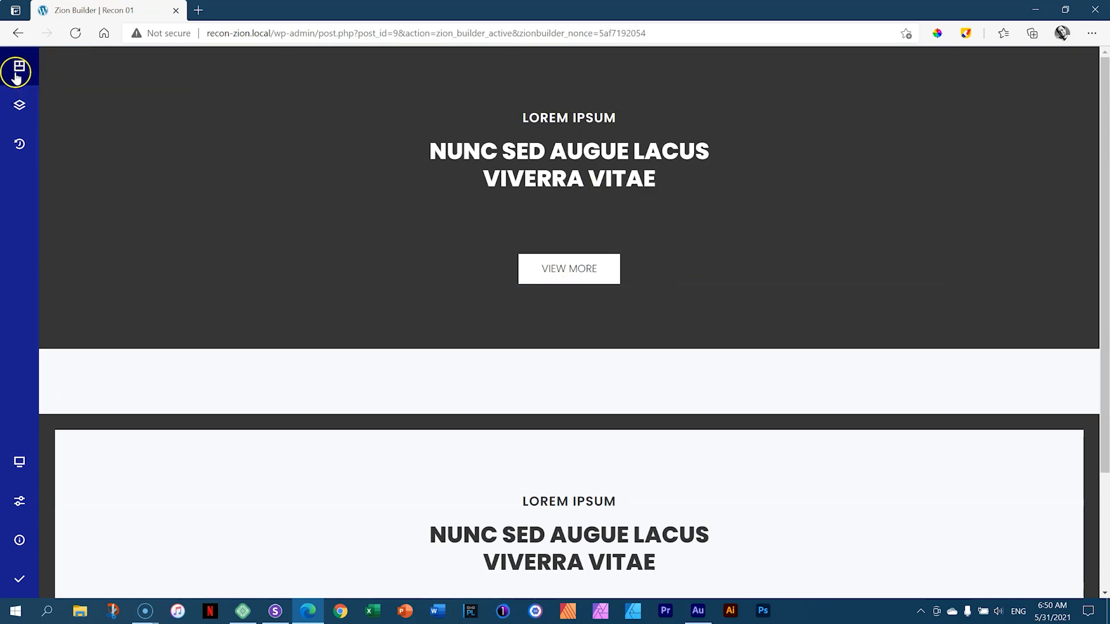
{"action": "left_click", "coordinate": [21, 105]}
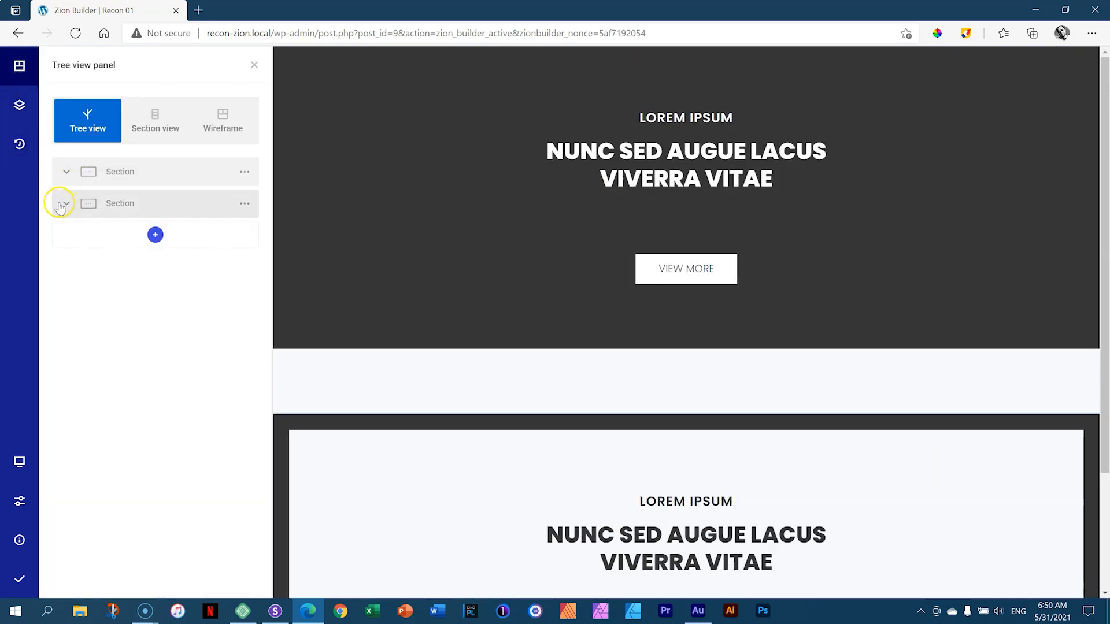
{"action": "left_click", "coordinate": [244, 204]}
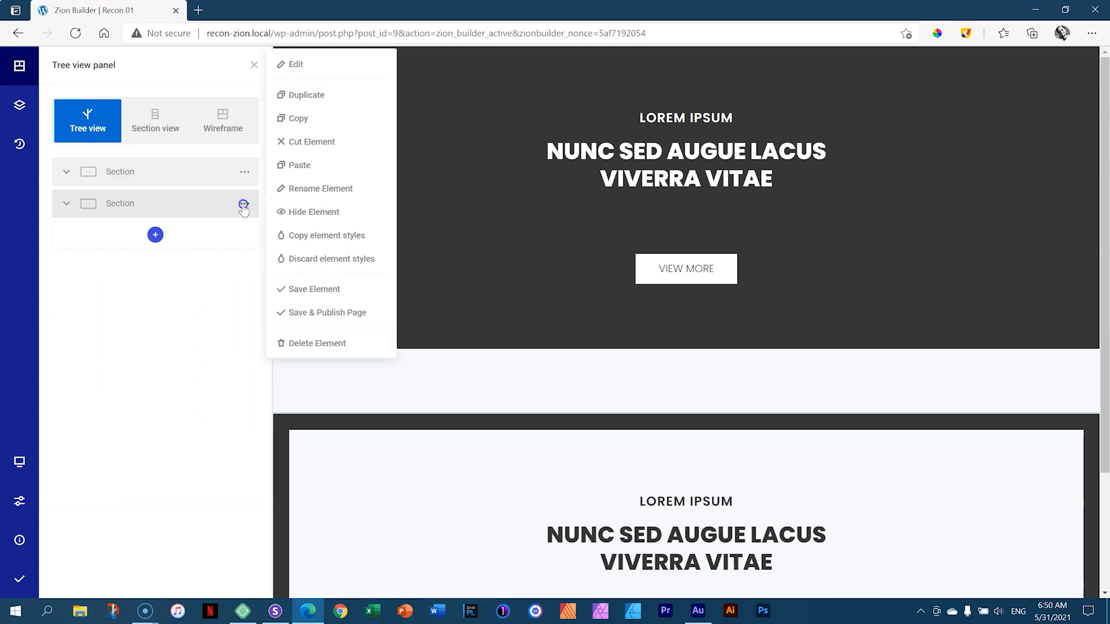
{"action": "left_click", "coordinate": [295, 95]}
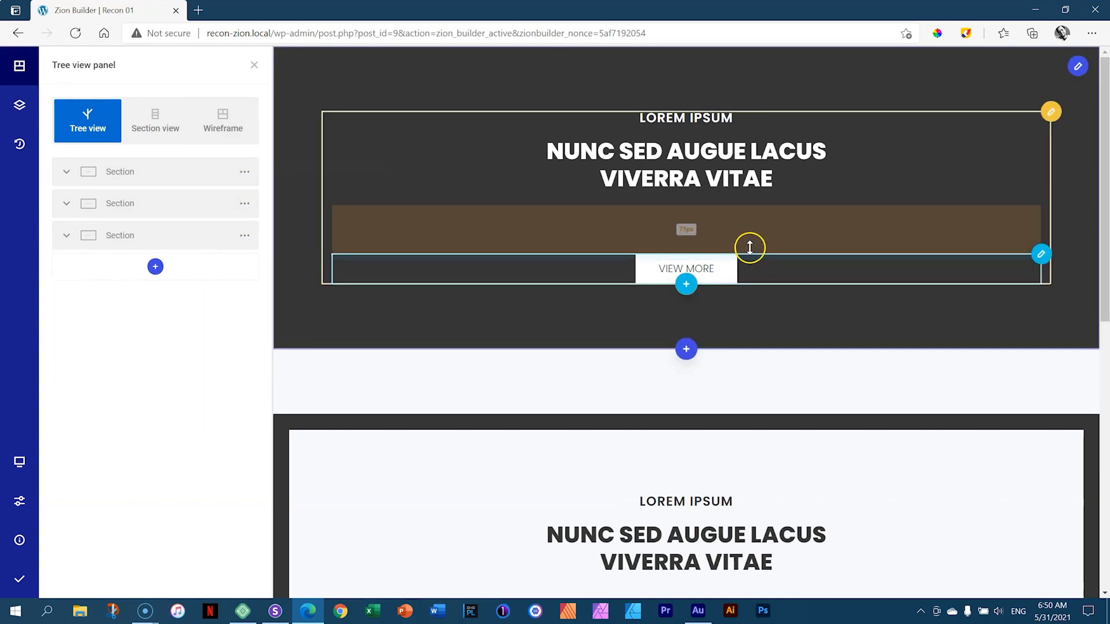
{"action": "left_click_drag", "start_coordinate": [1101, 194], "coordinate": [1093, 260]}
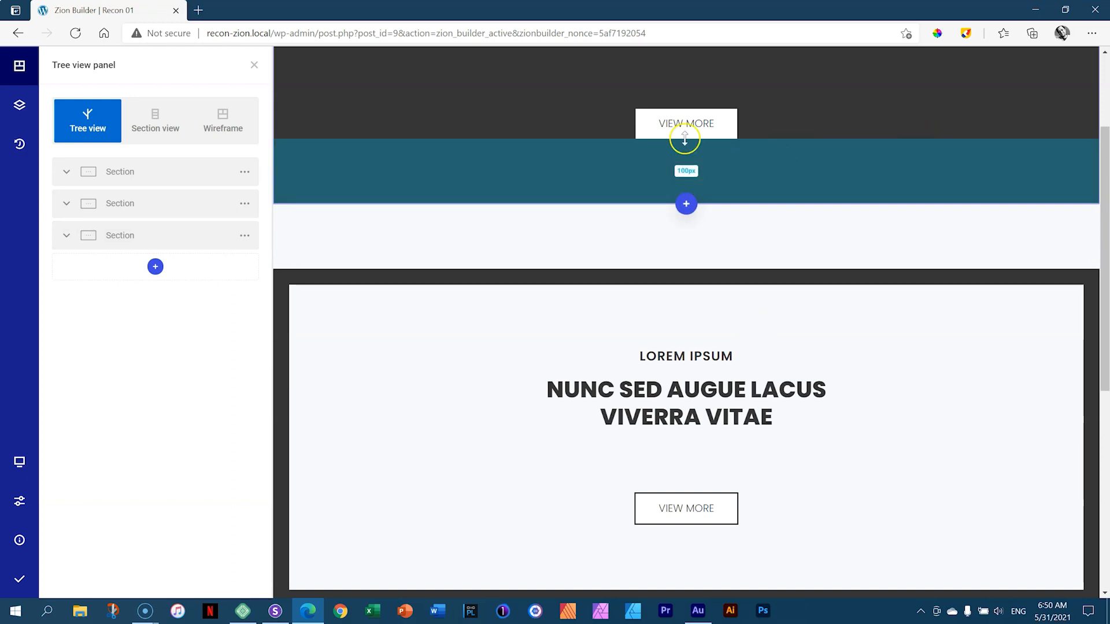
{"action": "left_click", "coordinate": [244, 237]}
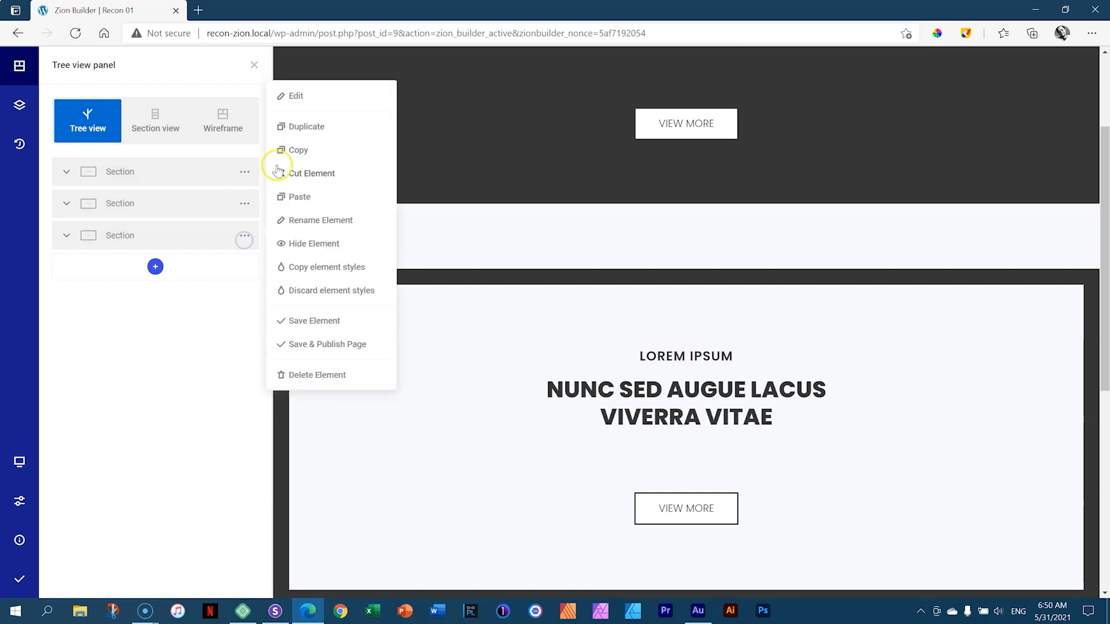
{"action": "left_click", "coordinate": [309, 377]}
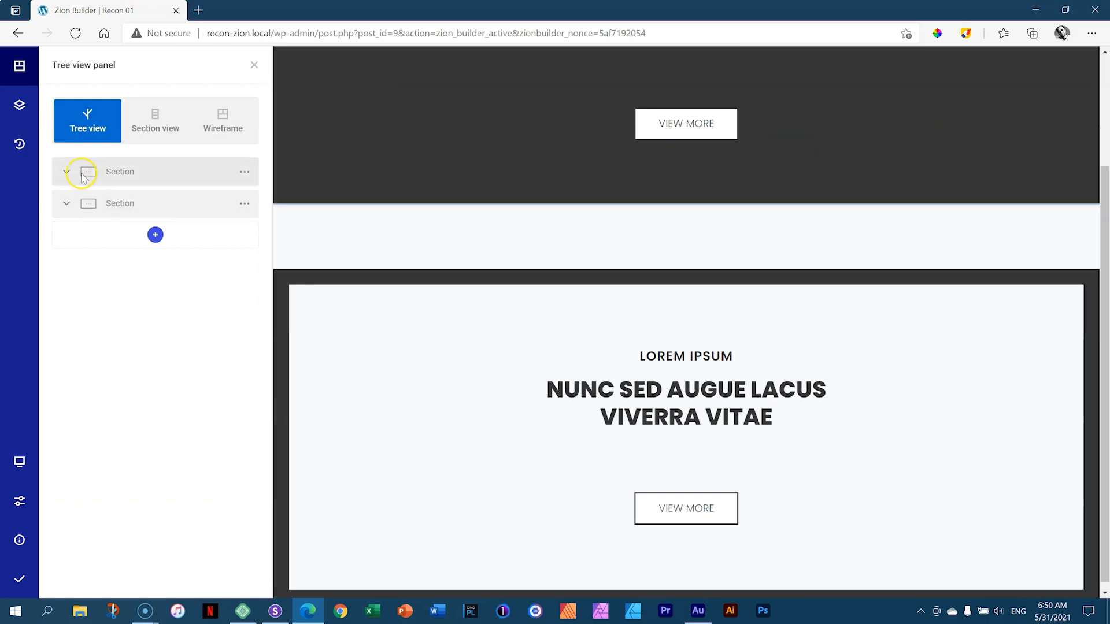
- Duplicate the first dark hero section and move the copy below the light framed section
{"action": "left_click", "coordinate": [237, 181]}
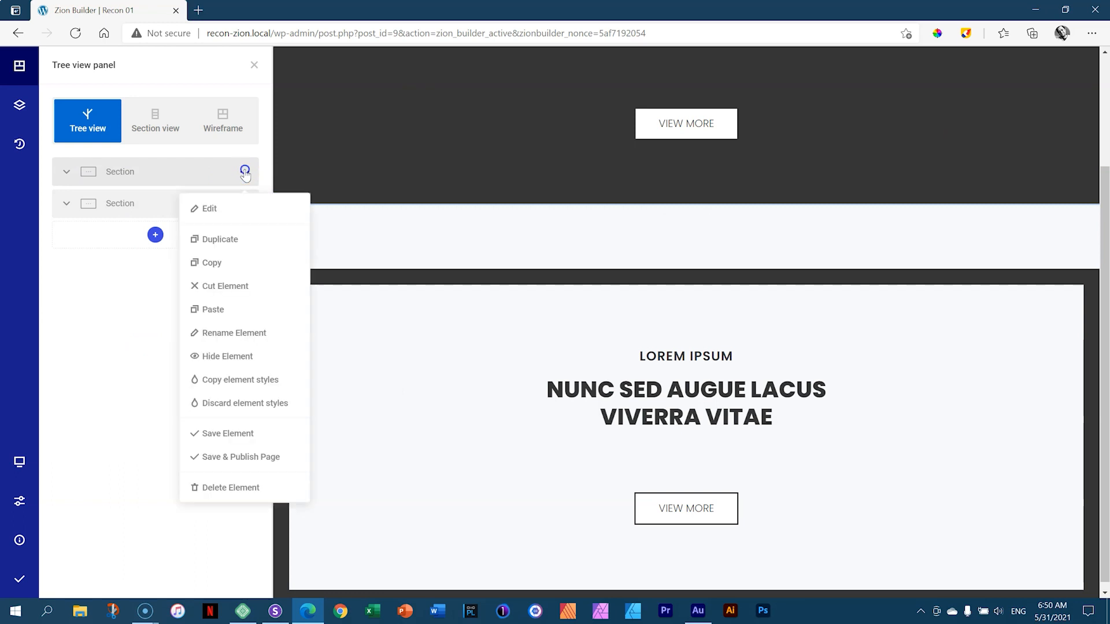
{"action": "left_click", "coordinate": [221, 237]}
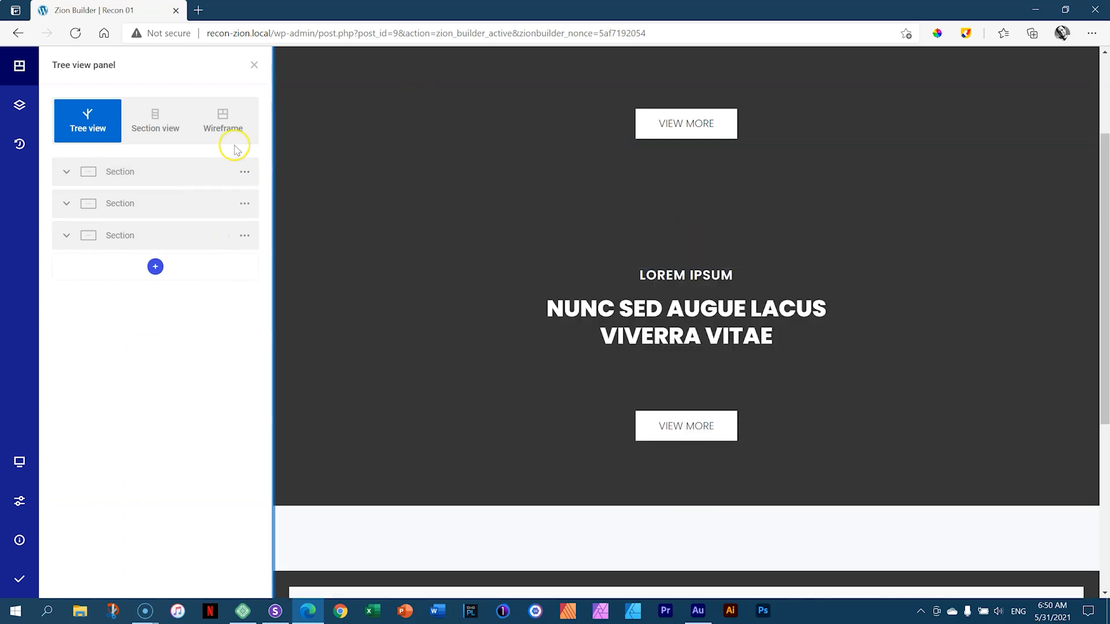
{"action": "left_click", "coordinate": [155, 120]}
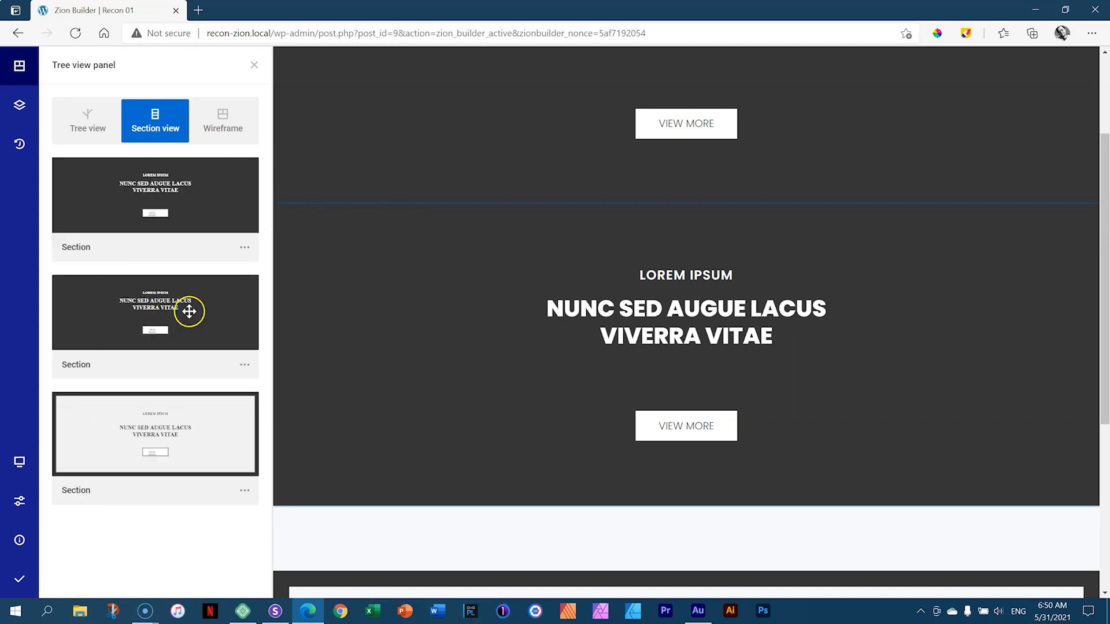
{"action": "left_click_drag", "start_coordinate": [242, 319], "coordinate": [180, 526]}
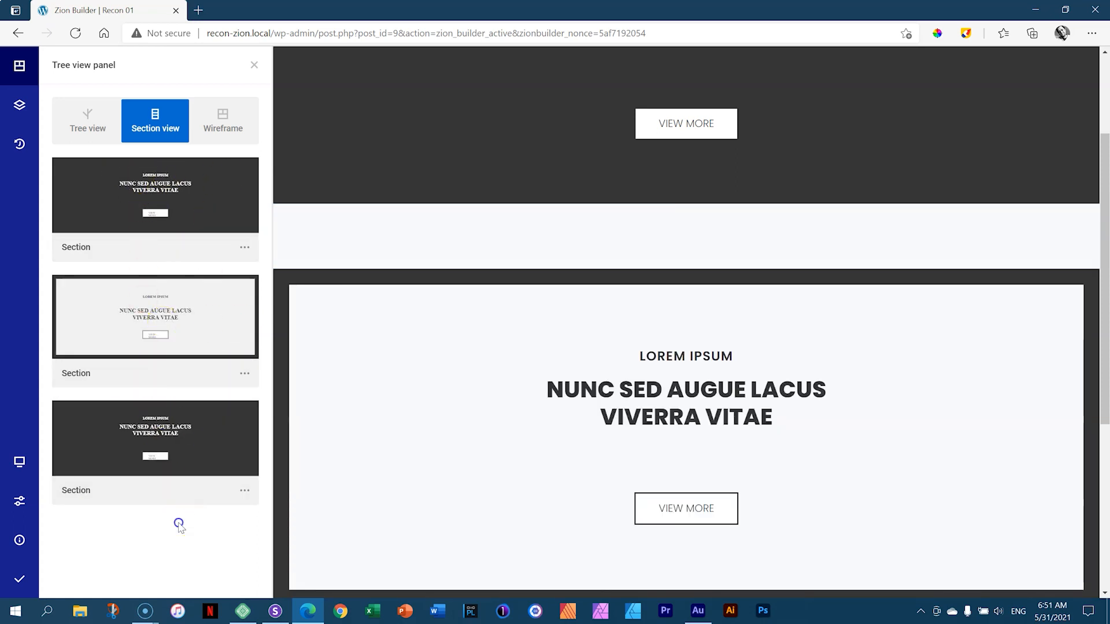
- Add a top margin to the last dark section, matching the gap between the first two sections
{"action": "scroll", "coordinate": [803, 431], "scroll_direction": "down", "scroll_amount": 5}
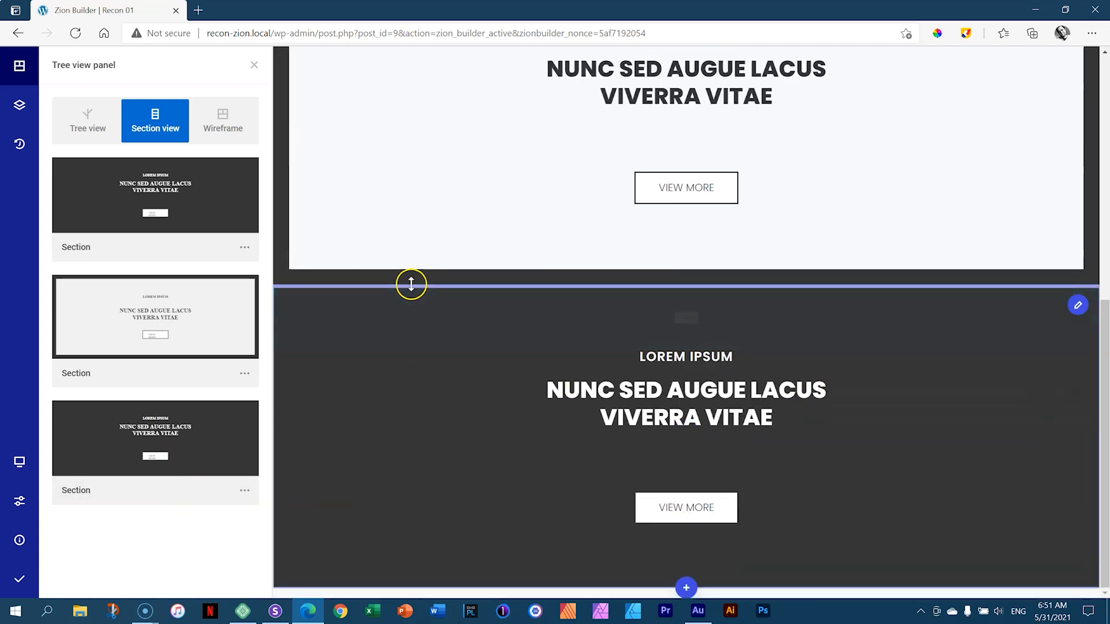
{"action": "left_click_drag", "start_coordinate": [411, 285], "coordinate": [410, 350]}
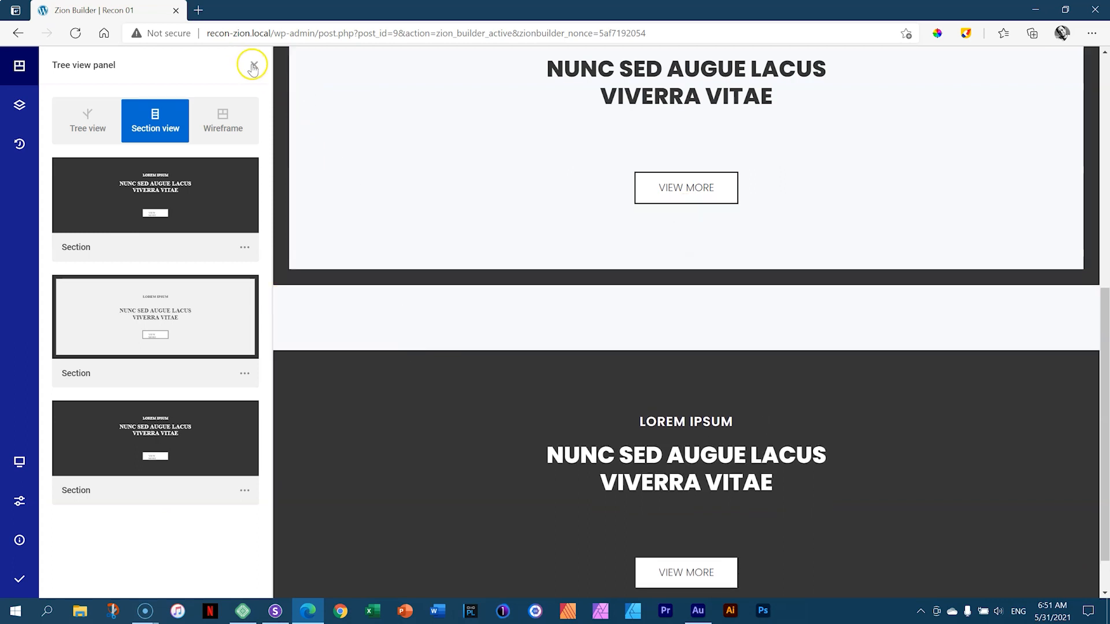
- Remove the dark background color from the wrapper styling of the last section
{"action": "left_click", "coordinate": [1081, 373]}
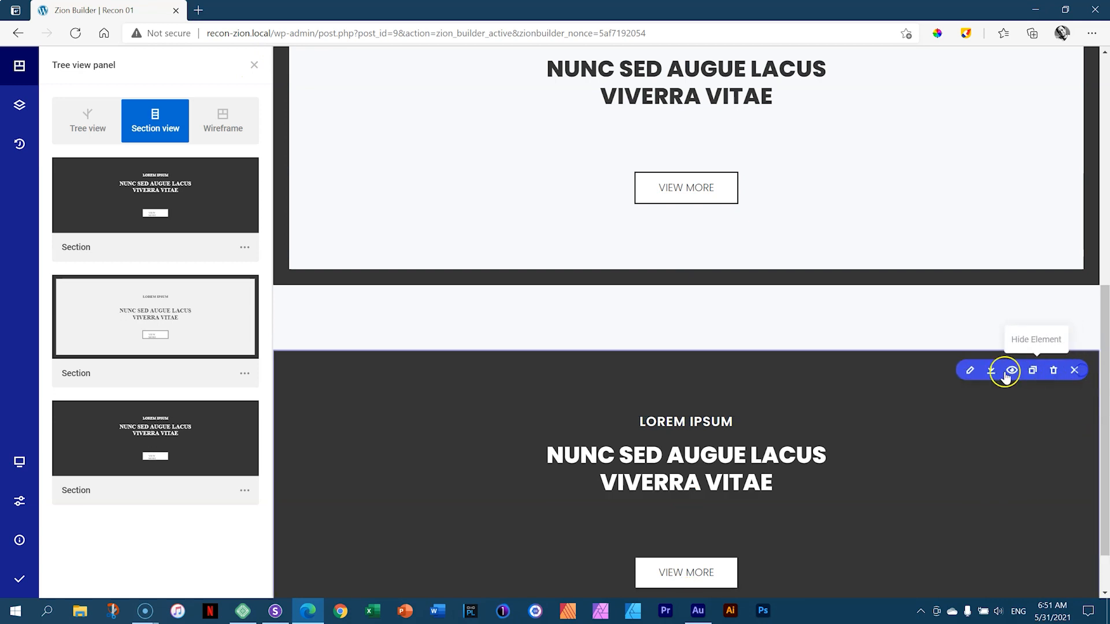
{"action": "left_click", "coordinate": [972, 373]}
{"action": "scroll", "coordinate": [911, 401], "scroll_direction": "down", "scroll_amount": 2}
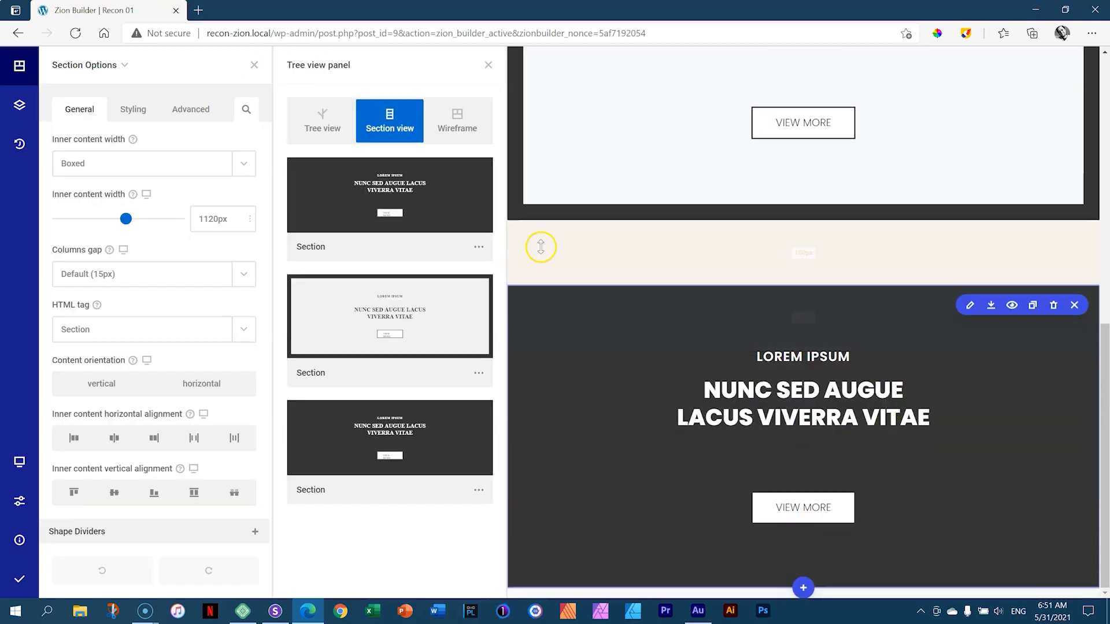
{"action": "left_click", "coordinate": [488, 66]}
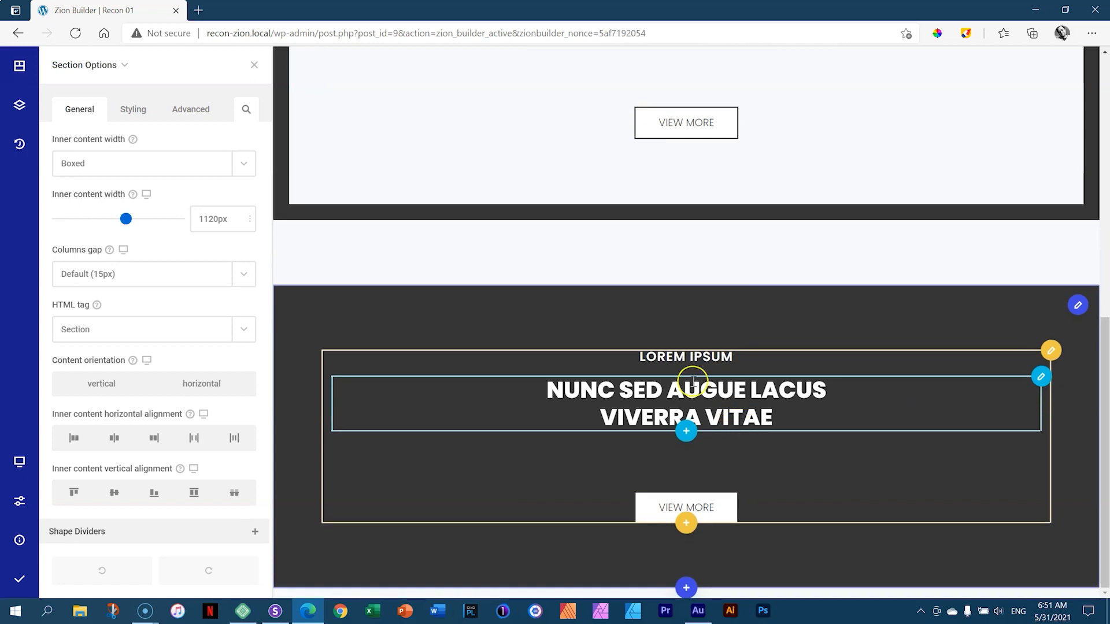
{"action": "left_click", "coordinate": [148, 107]}
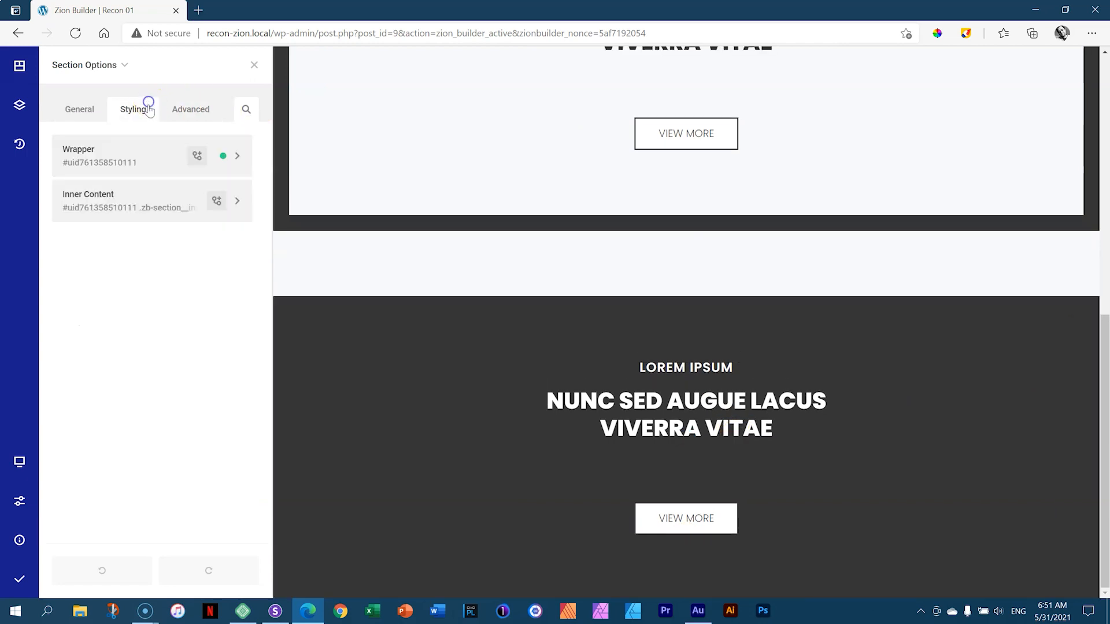
{"action": "left_click", "coordinate": [96, 159]}
{"action": "left_click", "coordinate": [99, 220]}
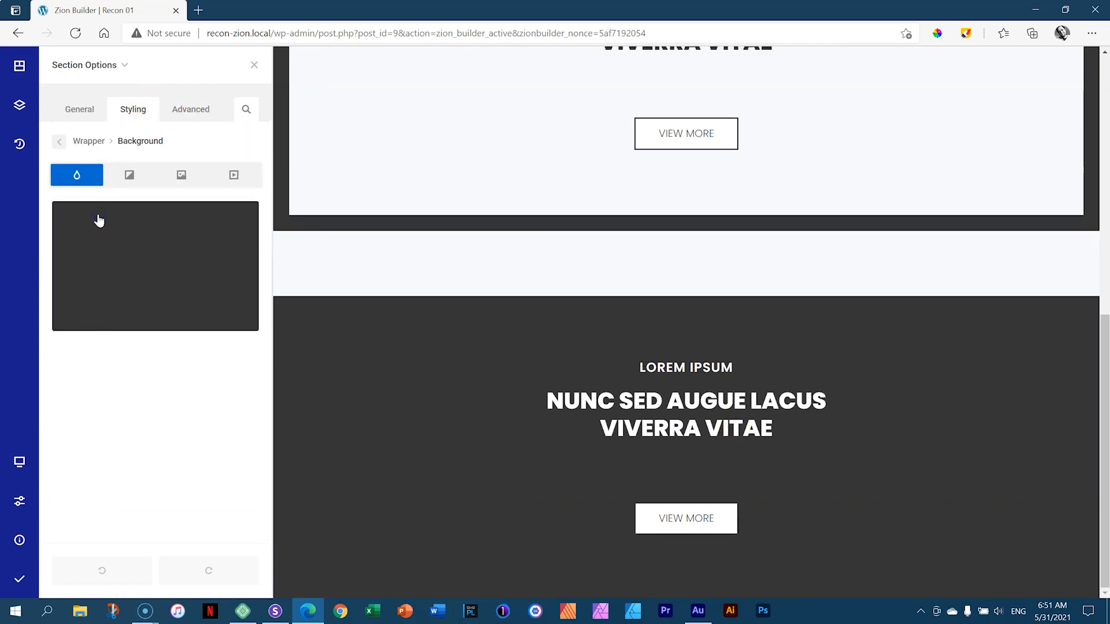
{"action": "left_click", "coordinate": [238, 314]}
- Upload the 01 _ Hero image from the day spa media folder and use it as the section wrapper's background image
{"action": "left_click", "coordinate": [128, 175]}
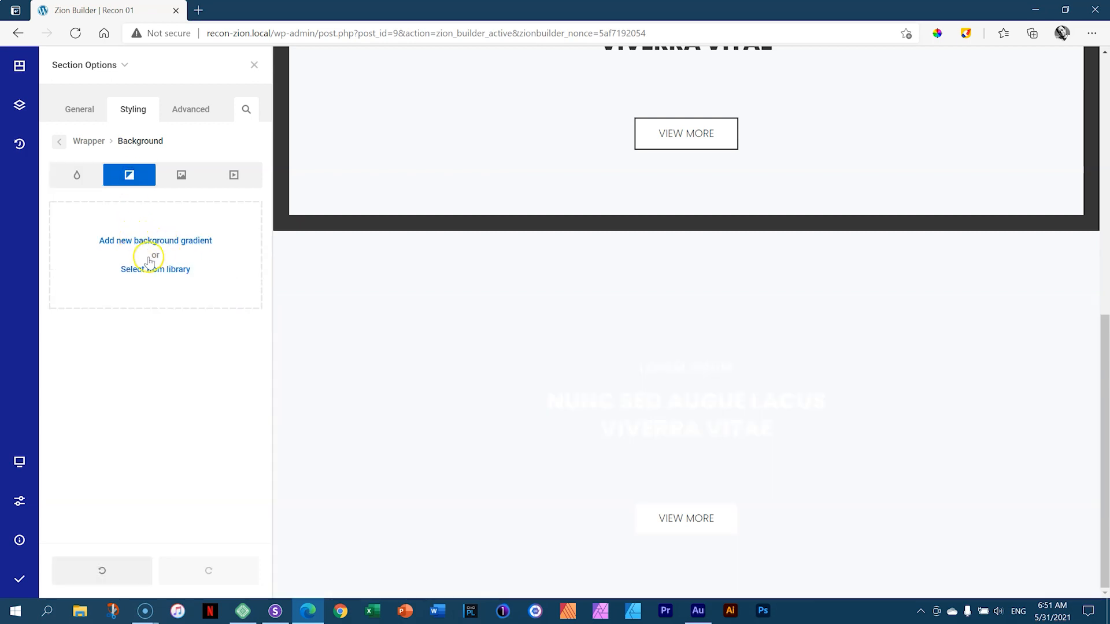
{"action": "left_click", "coordinate": [184, 175]}
{"action": "left_click", "coordinate": [171, 248]}
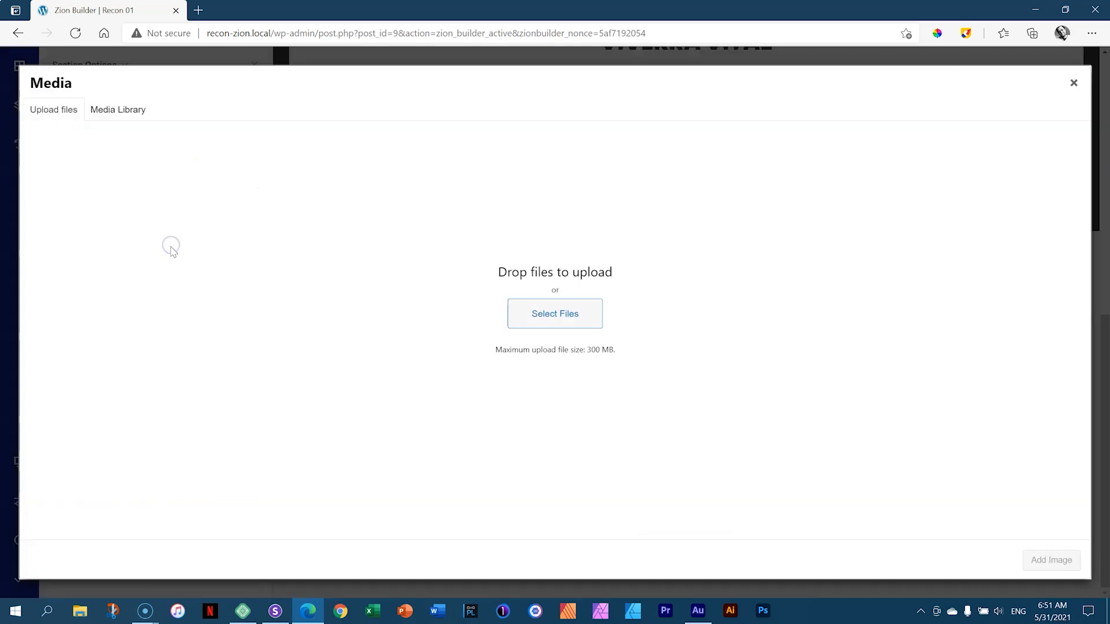
{"action": "left_click", "coordinate": [83, 611]}
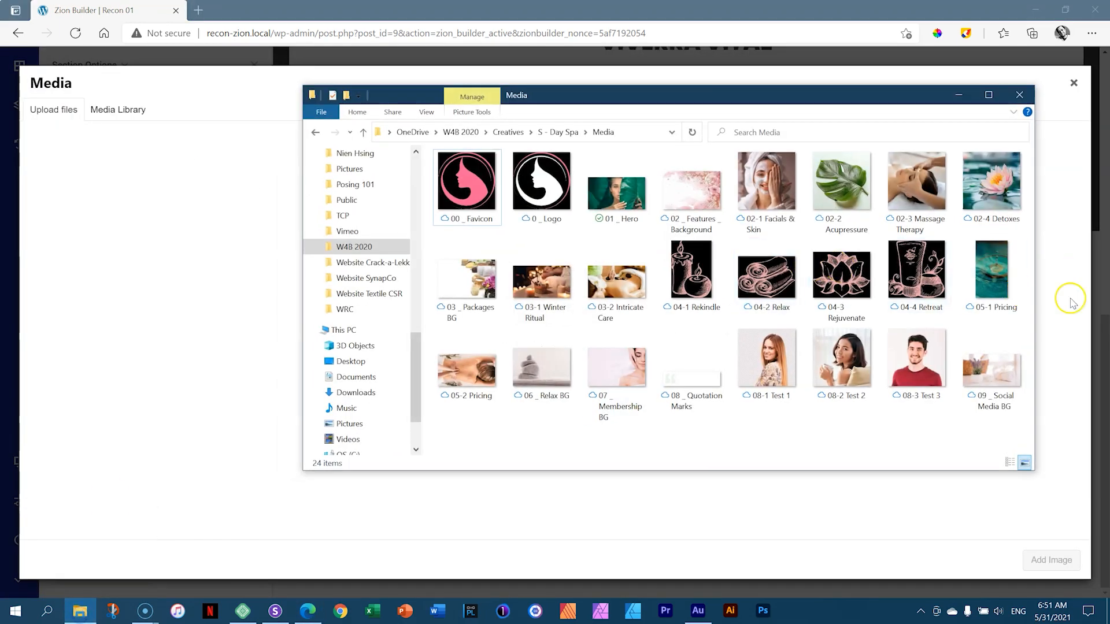
{"action": "left_click_drag", "start_coordinate": [624, 205], "coordinate": [184, 213]}
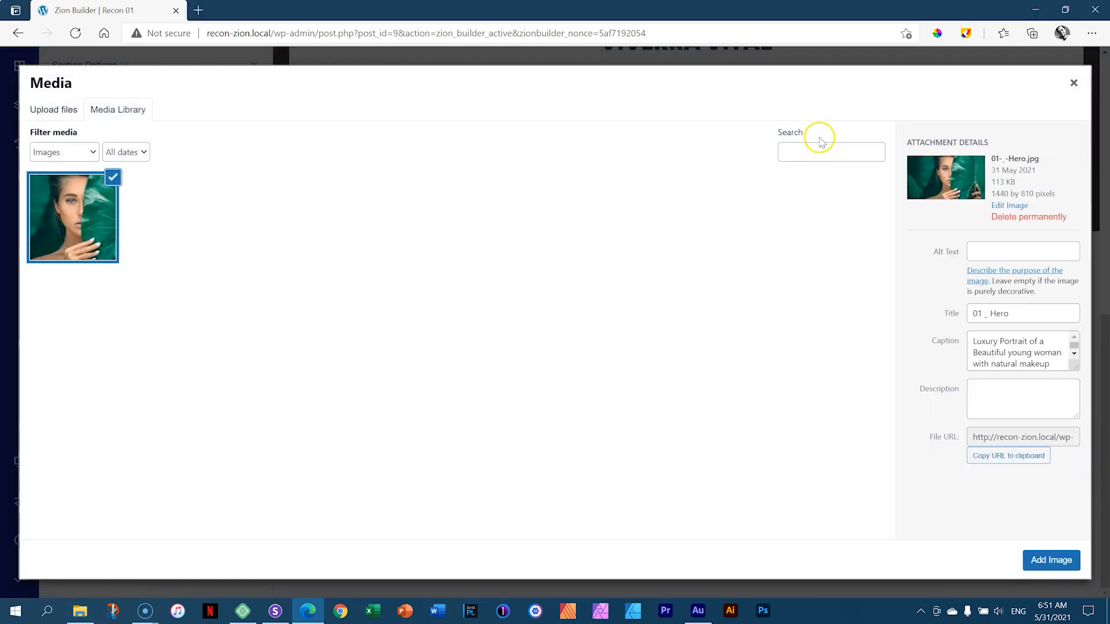
{"action": "left_click", "coordinate": [1047, 565]}
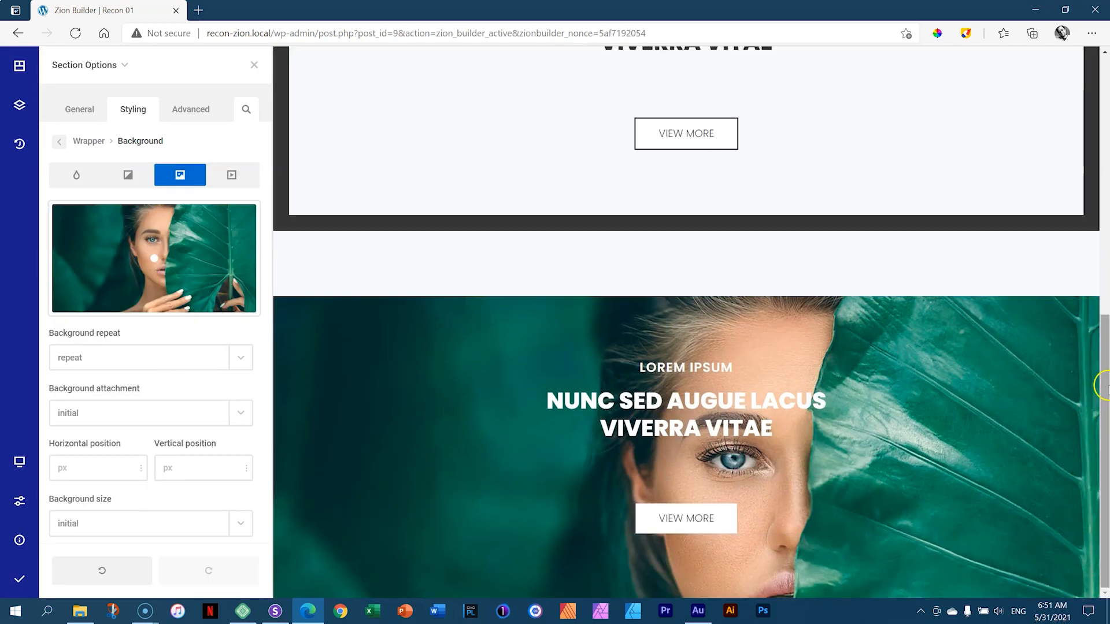
- Review the repeat and attachment options of the background image and set its background size to cover
{"action": "left_click", "coordinate": [245, 358]}
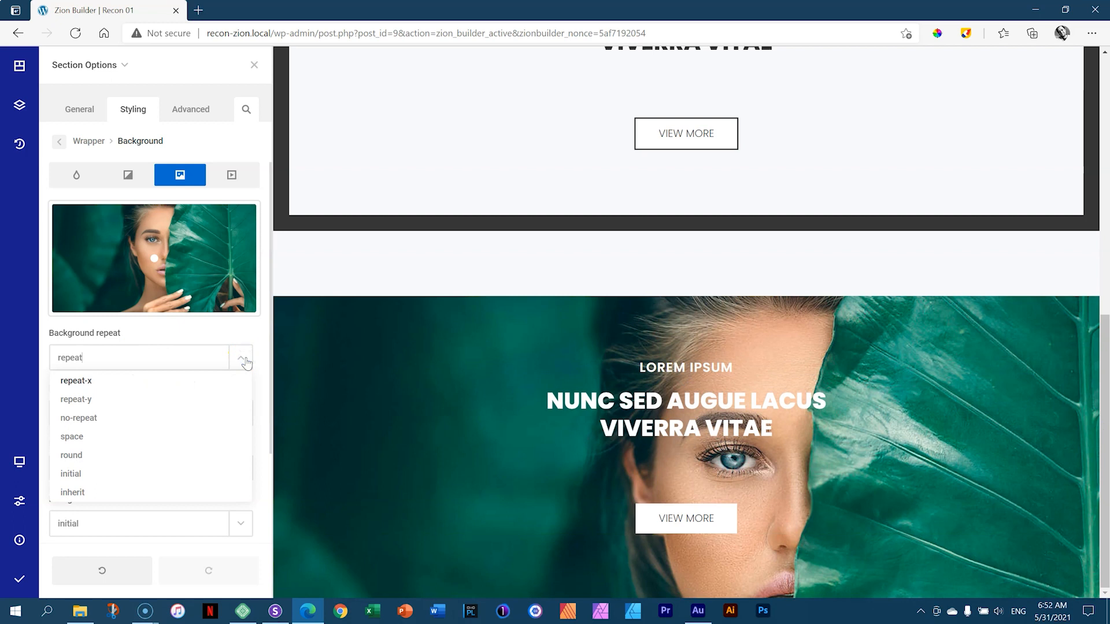
{"action": "left_click", "coordinate": [245, 360]}
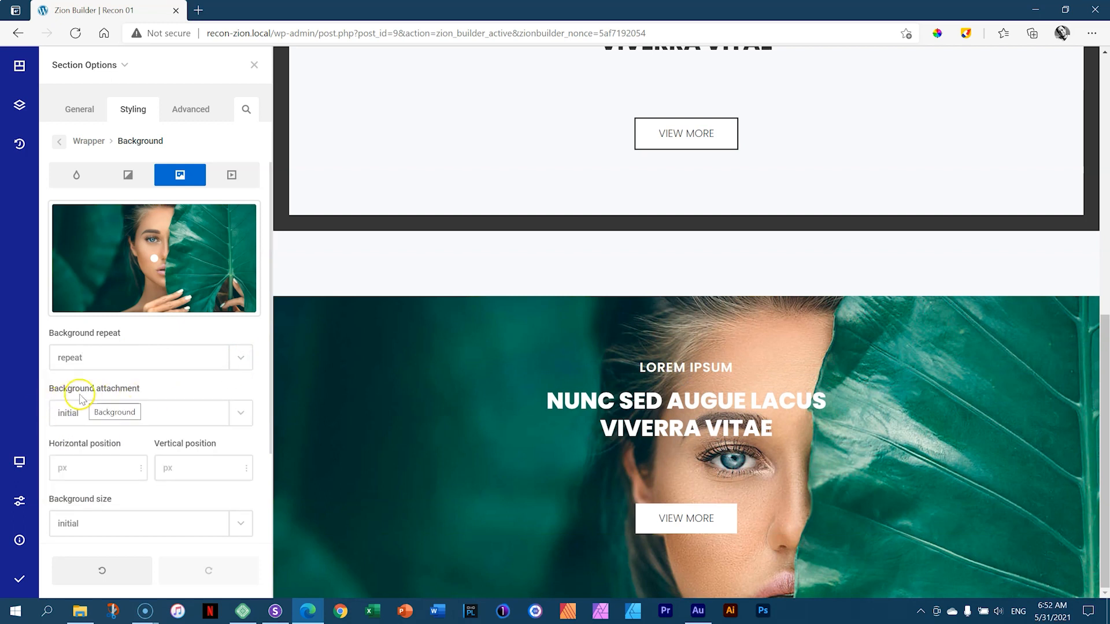
{"action": "left_click", "coordinate": [239, 412]}
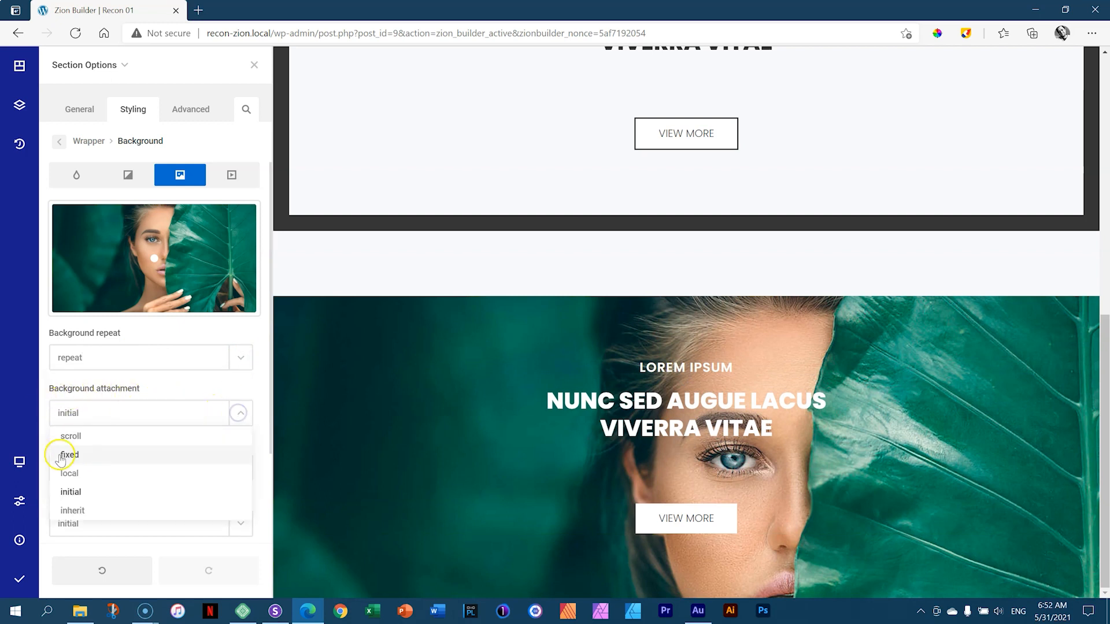
{"action": "left_click", "coordinate": [241, 415]}
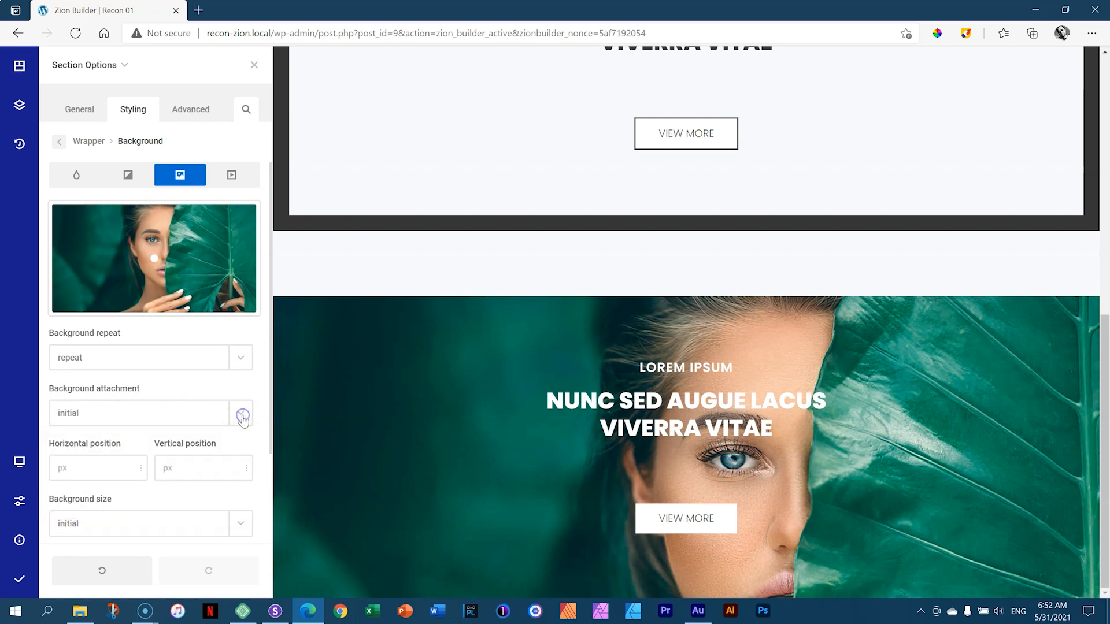
{"action": "left_click", "coordinate": [224, 525]}
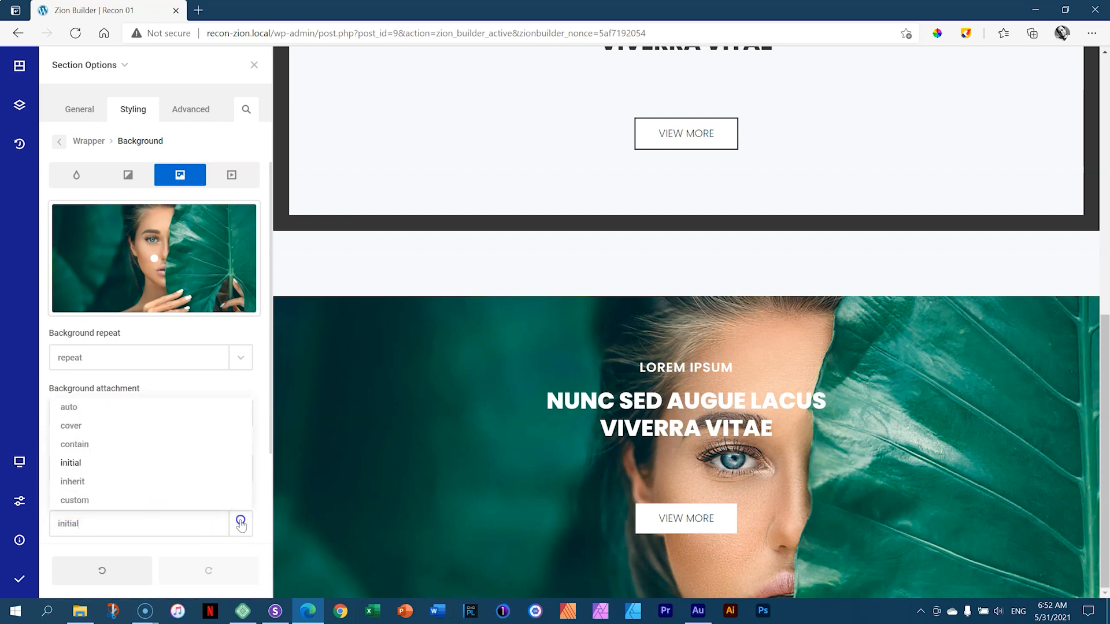
{"action": "left_click", "coordinate": [71, 426]}
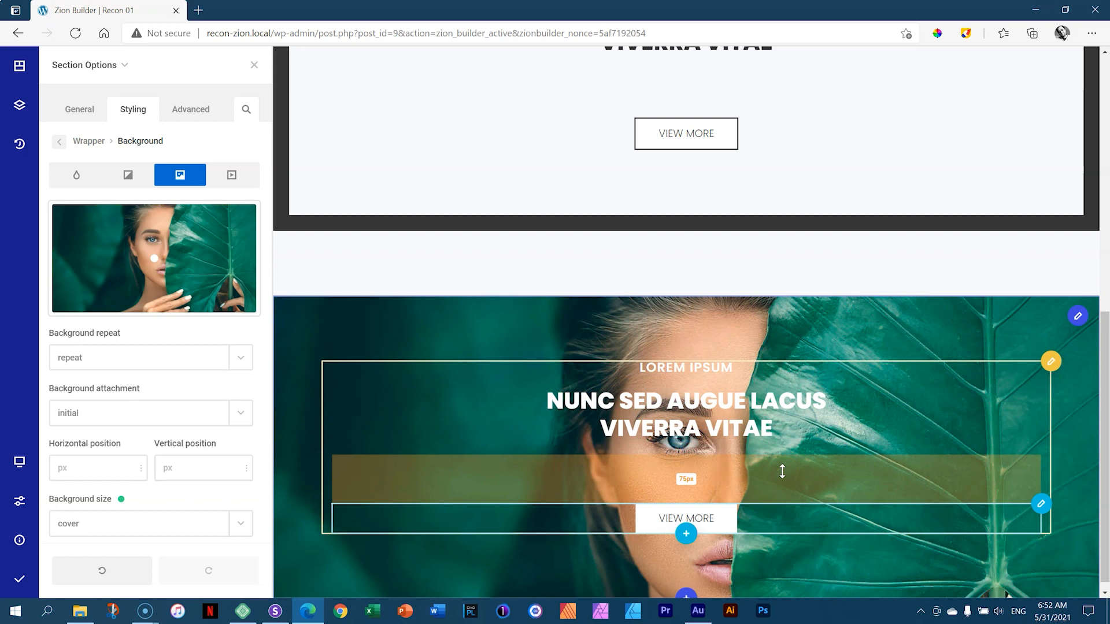
- Set the background color behind the section's hero image to #363636
{"action": "left_click", "coordinate": [80, 177]}
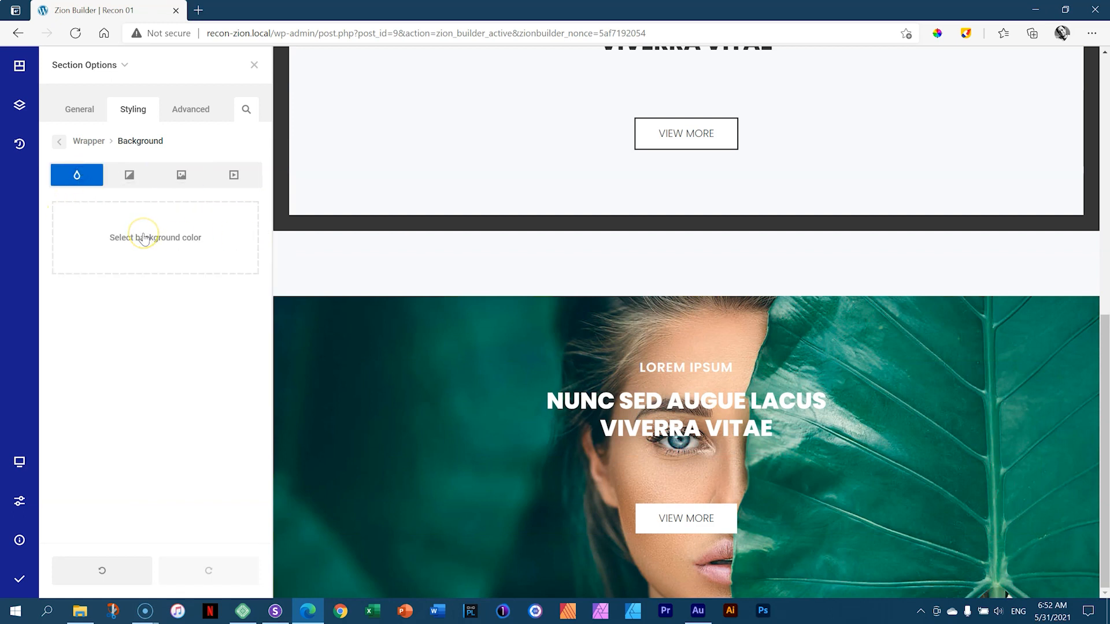
{"action": "left_click", "coordinate": [143, 237]}
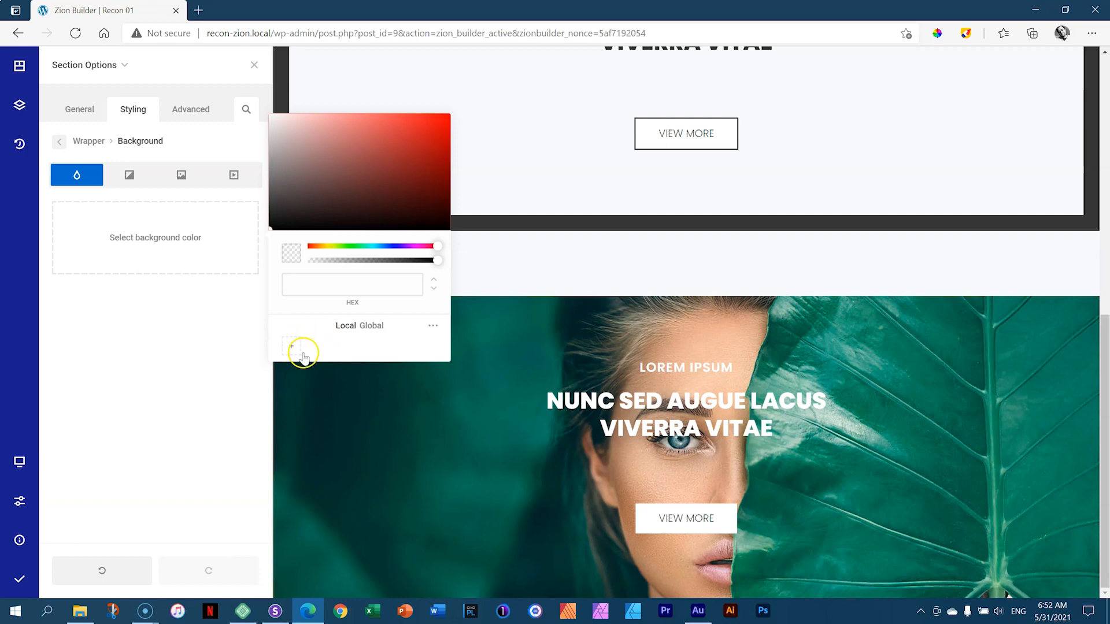
{"action": "left_click", "coordinate": [362, 284]}
{"action": "type", "text": "#36"}
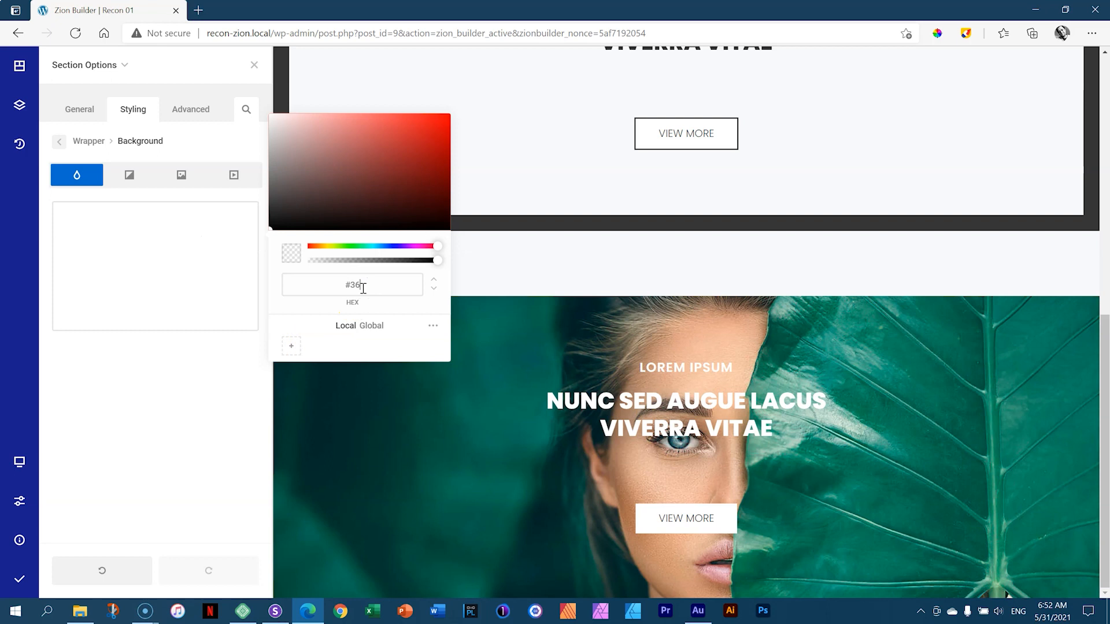
{"action": "type", "text": "3636"}
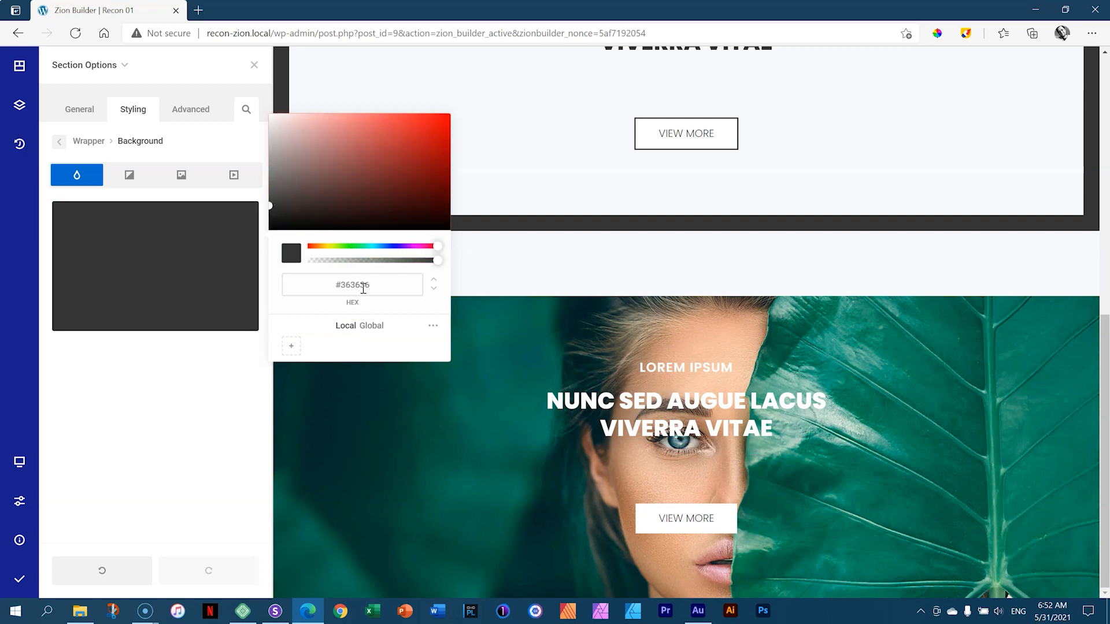
- Try the darken, luminosity and overlay blend modes on the hero section's background image
{"action": "left_click", "coordinate": [210, 275]}
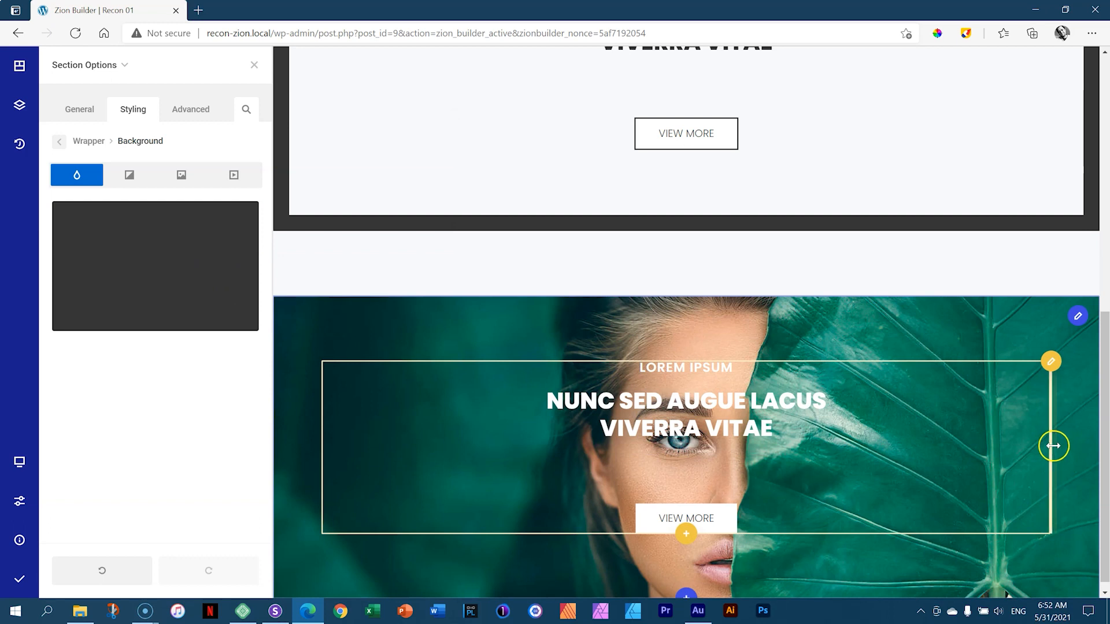
{"action": "left_click", "coordinate": [176, 180]}
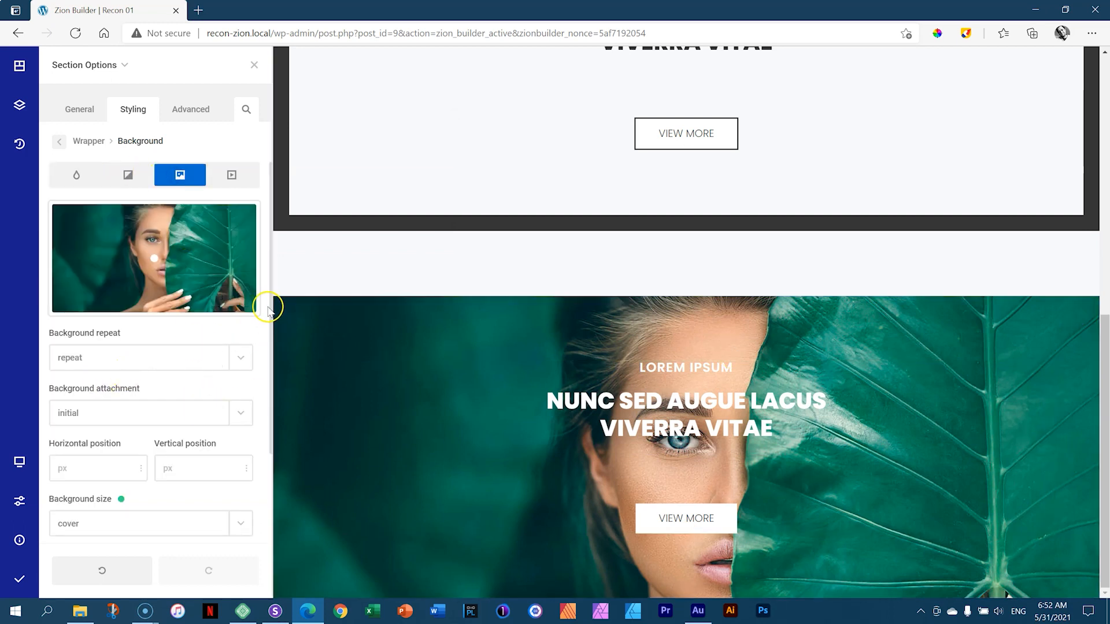
{"action": "scroll", "coordinate": [265, 329], "scroll_direction": "down", "scroll_amount": 2}
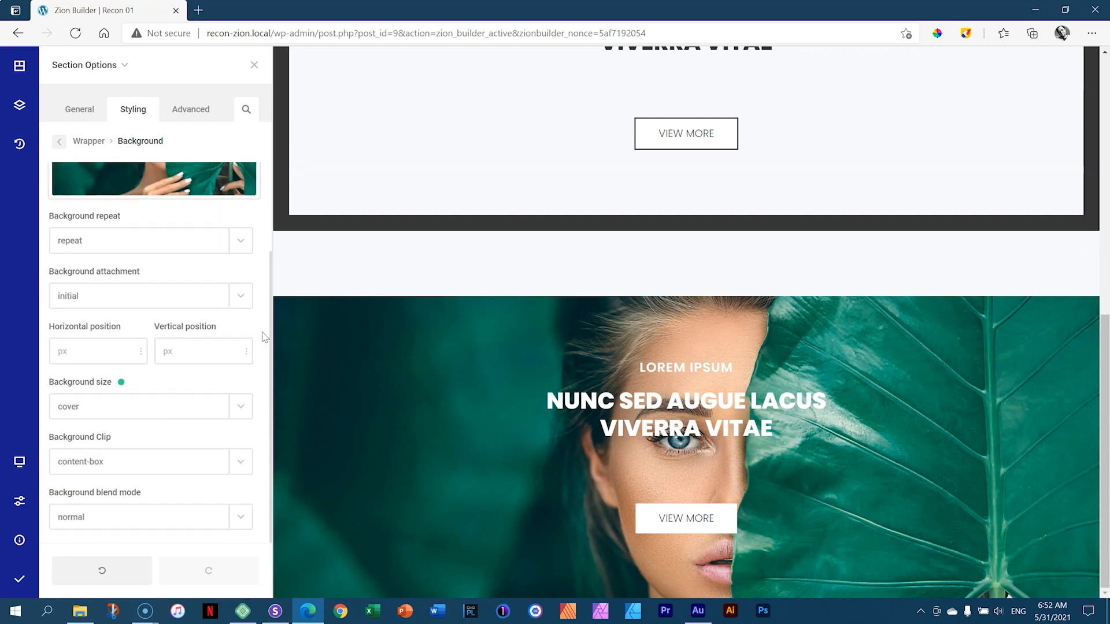
{"action": "left_click", "coordinate": [240, 517]}
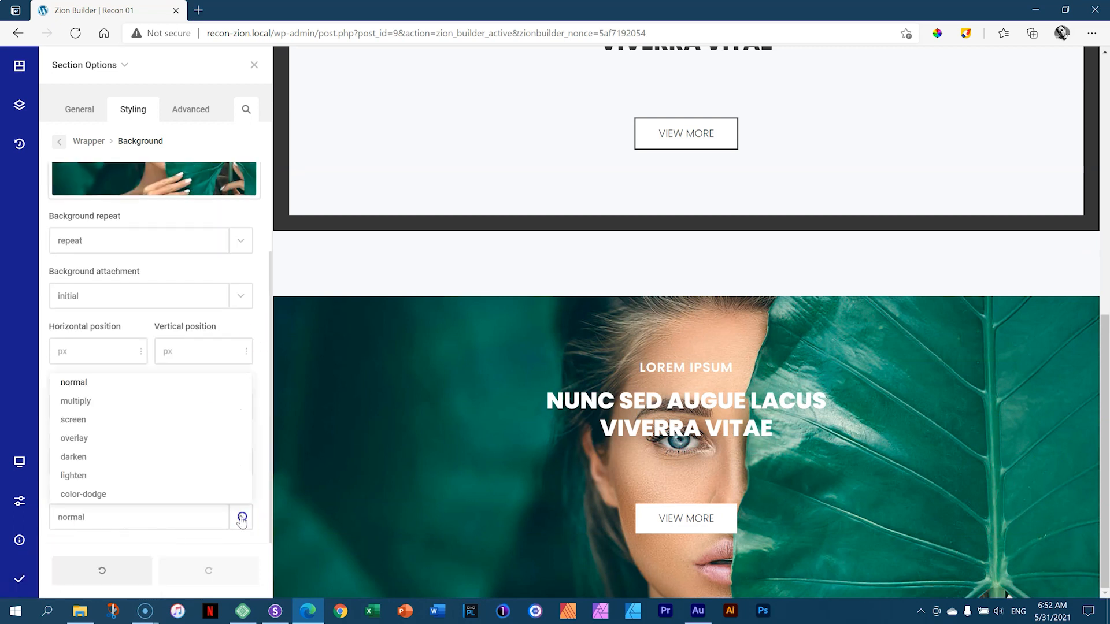
{"action": "left_click", "coordinate": [139, 458]}
{"action": "left_click", "coordinate": [237, 518]}
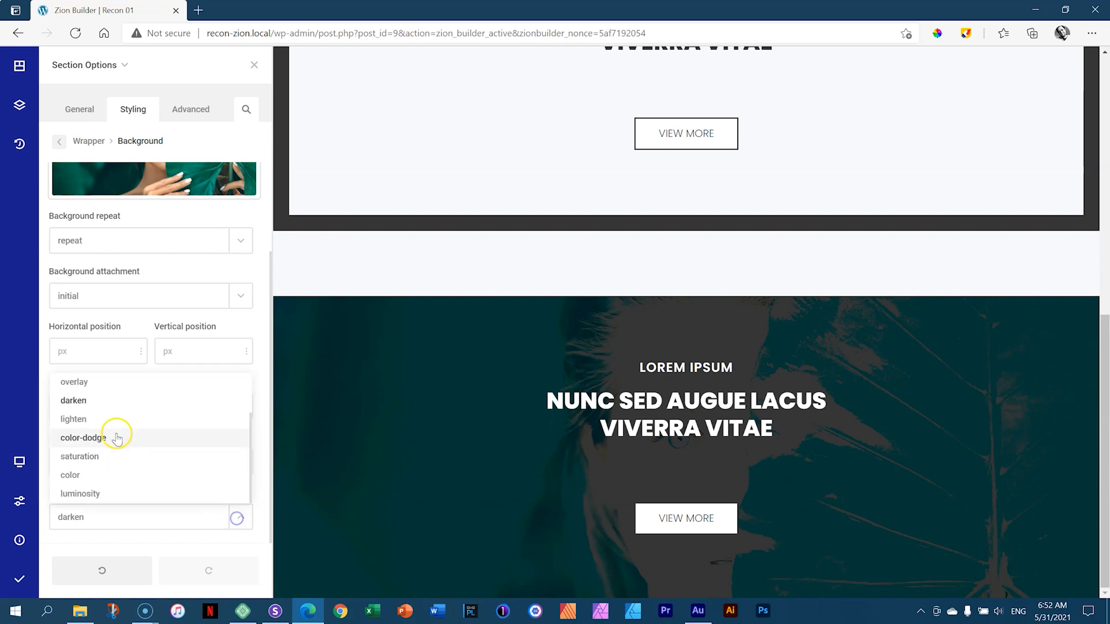
{"action": "left_click", "coordinate": [92, 494]}
{"action": "left_click", "coordinate": [241, 517]}
{"action": "left_click", "coordinate": [162, 400]}
{"action": "left_click", "coordinate": [248, 527]}
{"action": "left_click", "coordinate": [123, 381]}
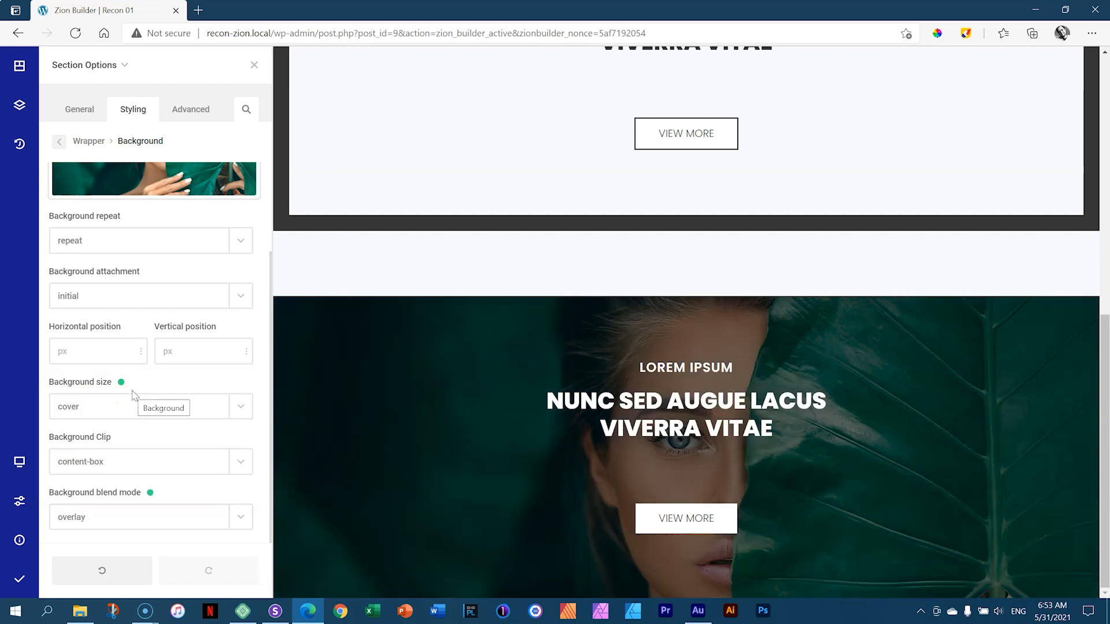
- Set the background image's blend mode back to normal
{"action": "left_click", "coordinate": [238, 517]}
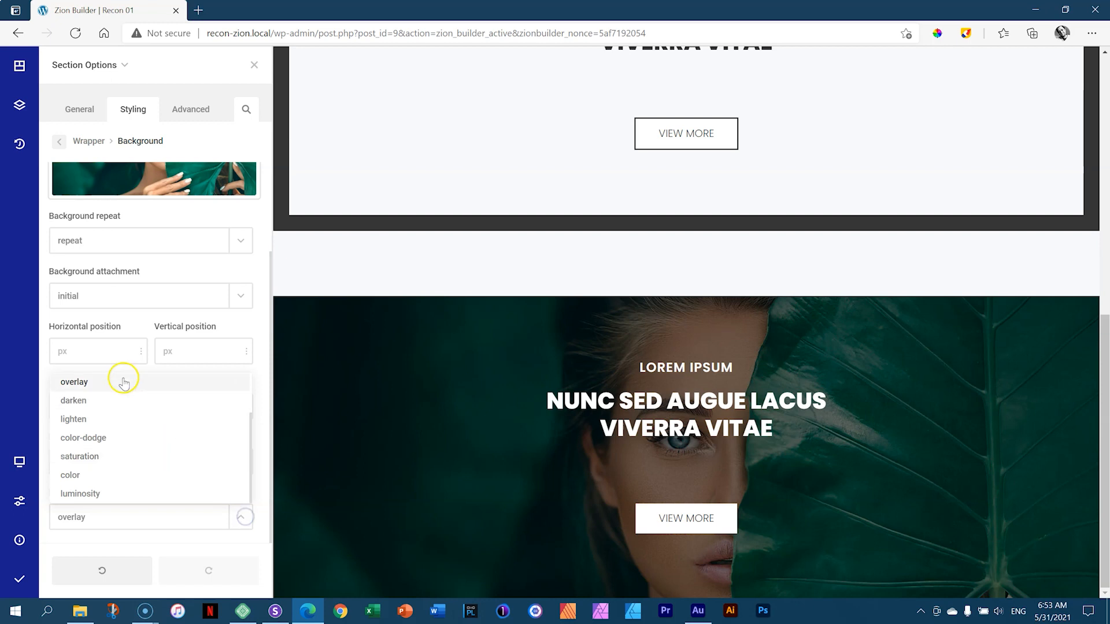
{"action": "scroll", "coordinate": [142, 446], "scroll_direction": "up", "scroll_amount": 3}
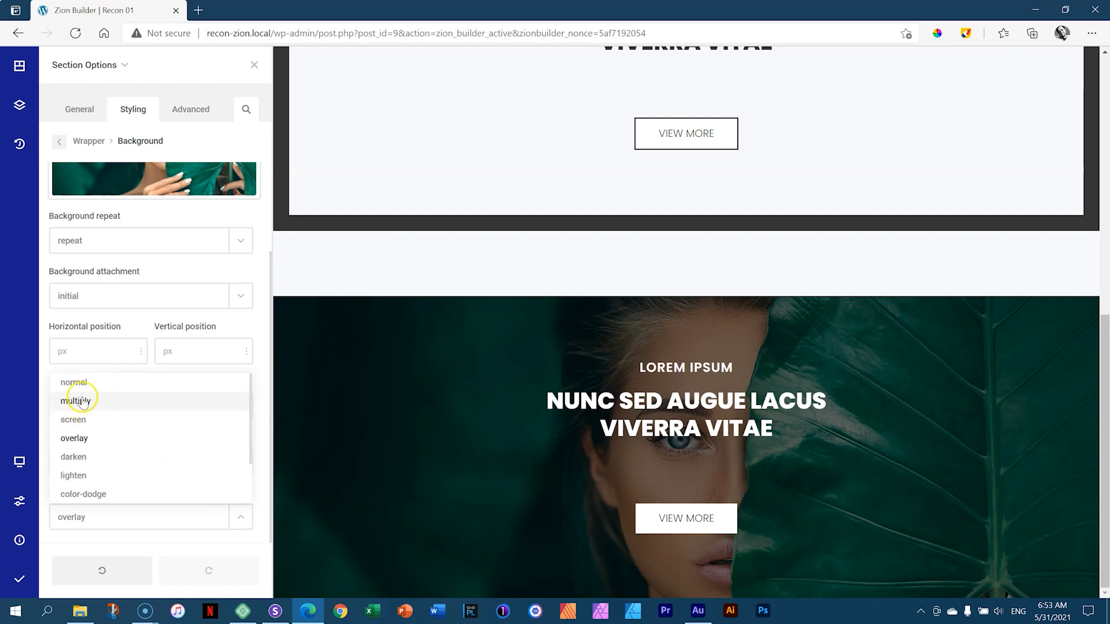
{"action": "left_click", "coordinate": [85, 386]}
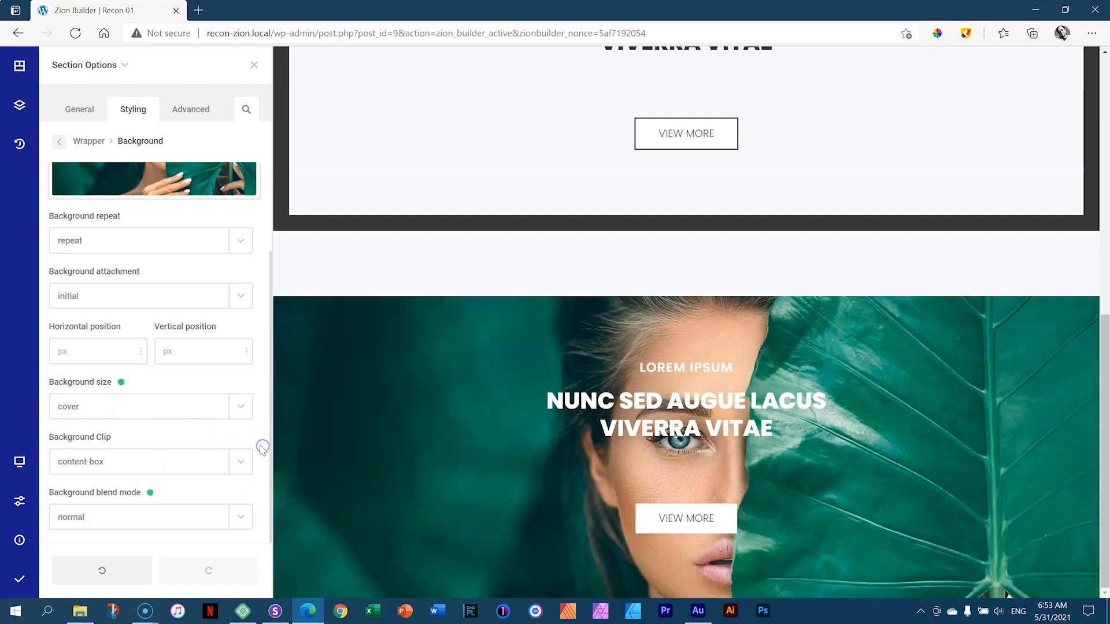
{"action": "scroll", "coordinate": [253, 235], "scroll_direction": "up", "scroll_amount": 3}
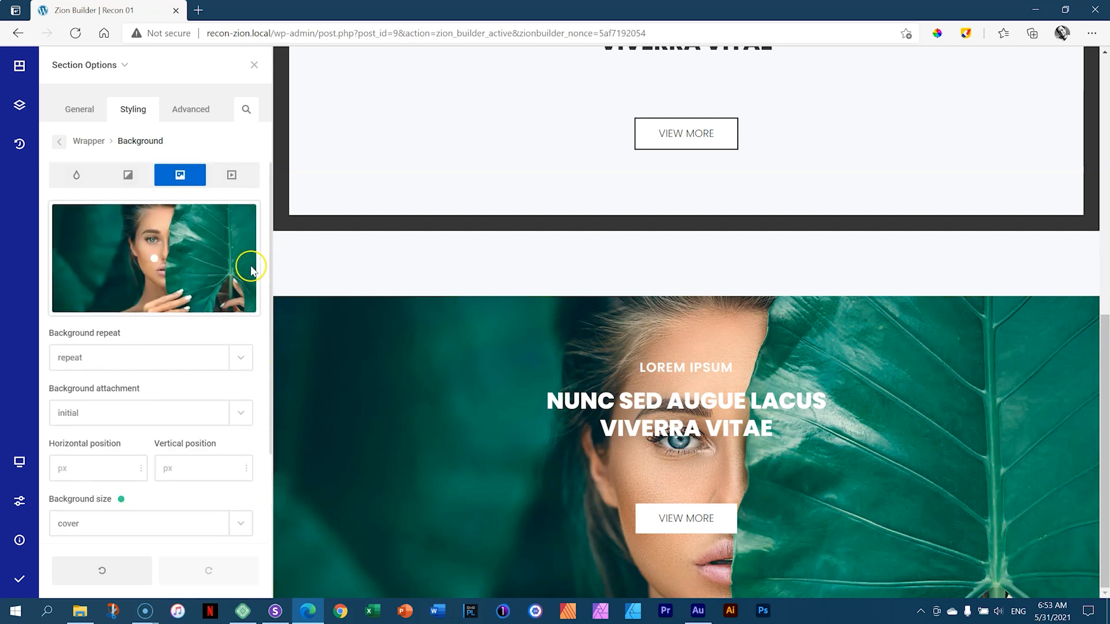
- Add a new background gradient to the hero section's wrapper
{"action": "left_click", "coordinate": [131, 179]}
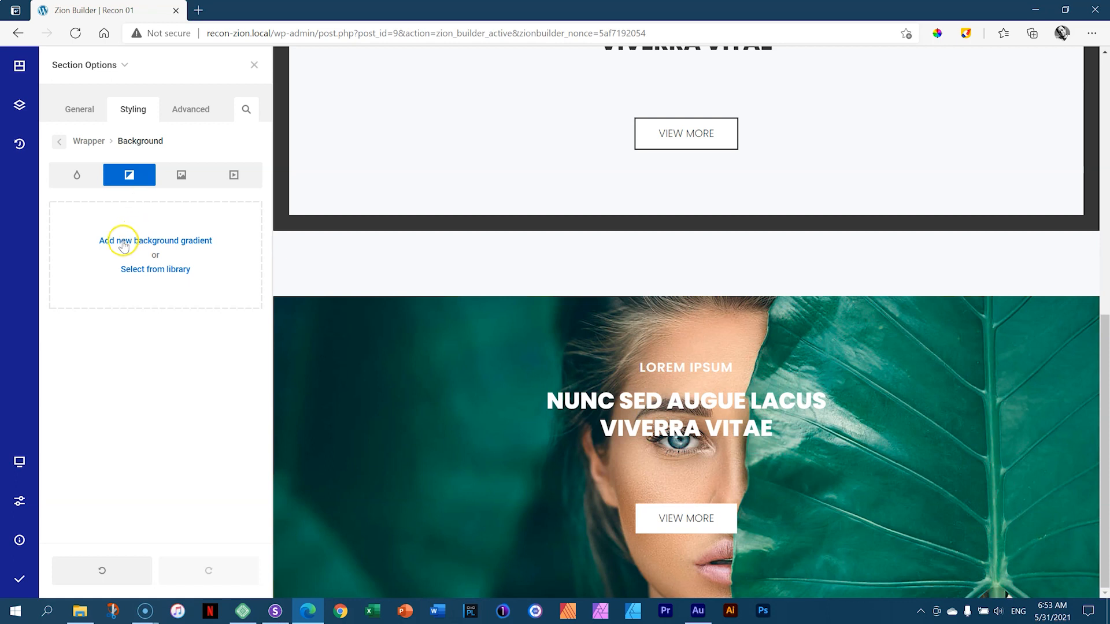
{"action": "left_click", "coordinate": [172, 243]}
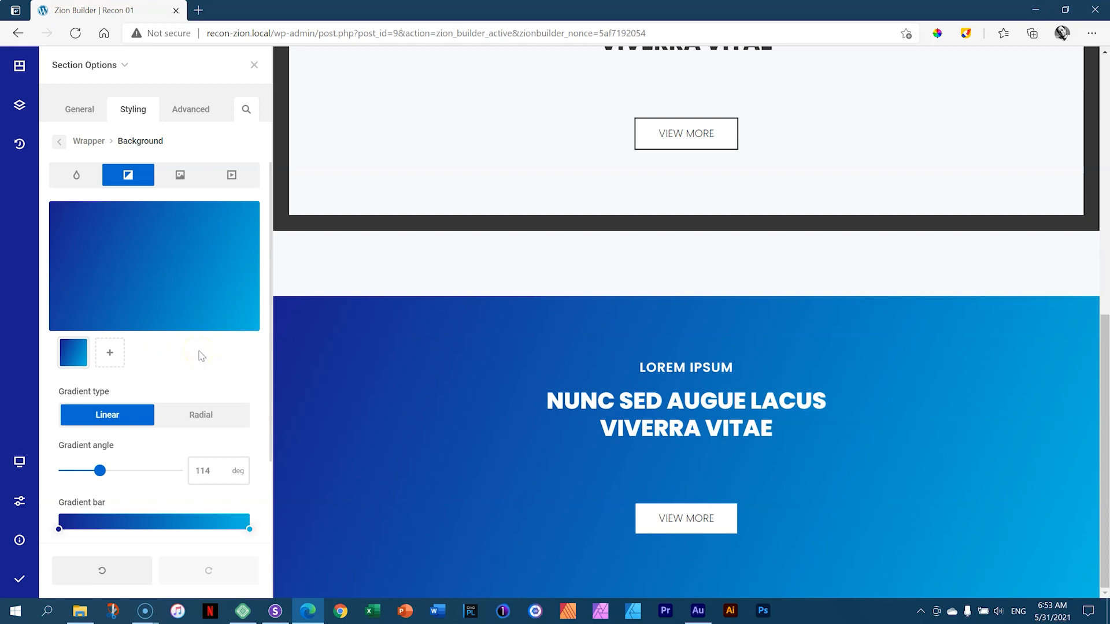
{"action": "scroll", "coordinate": [204, 356], "scroll_direction": "down", "scroll_amount": 2}
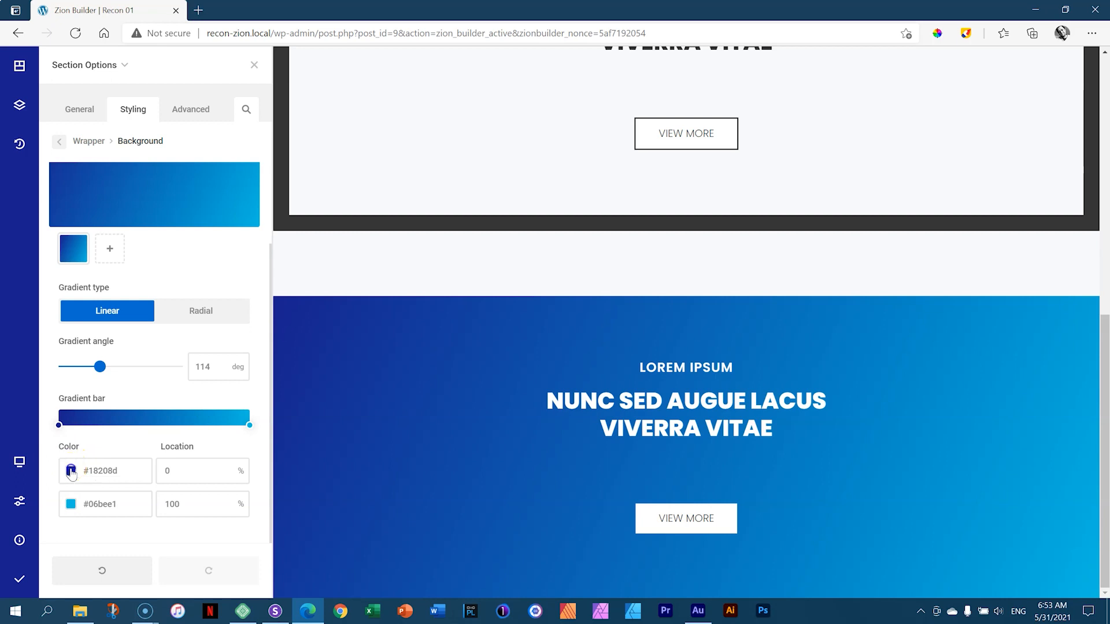
- Set both the start and end colors of the background gradient to #363636
{"action": "left_click", "coordinate": [71, 471]}
{"action": "double_click", "coordinate": [160, 518]}
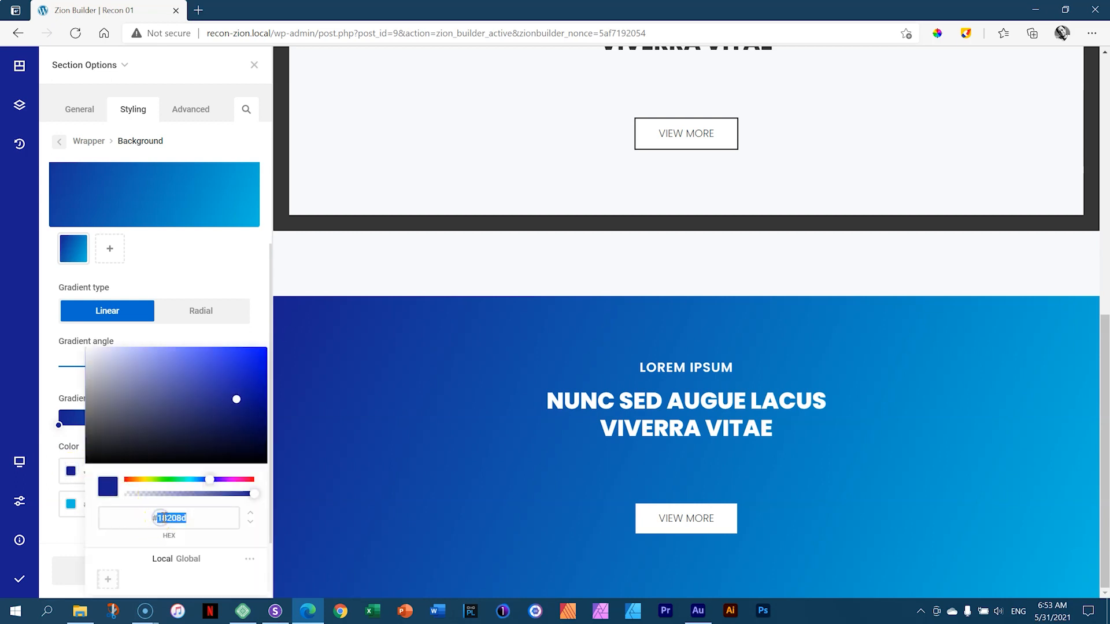
{"action": "type", "text": "363636"}
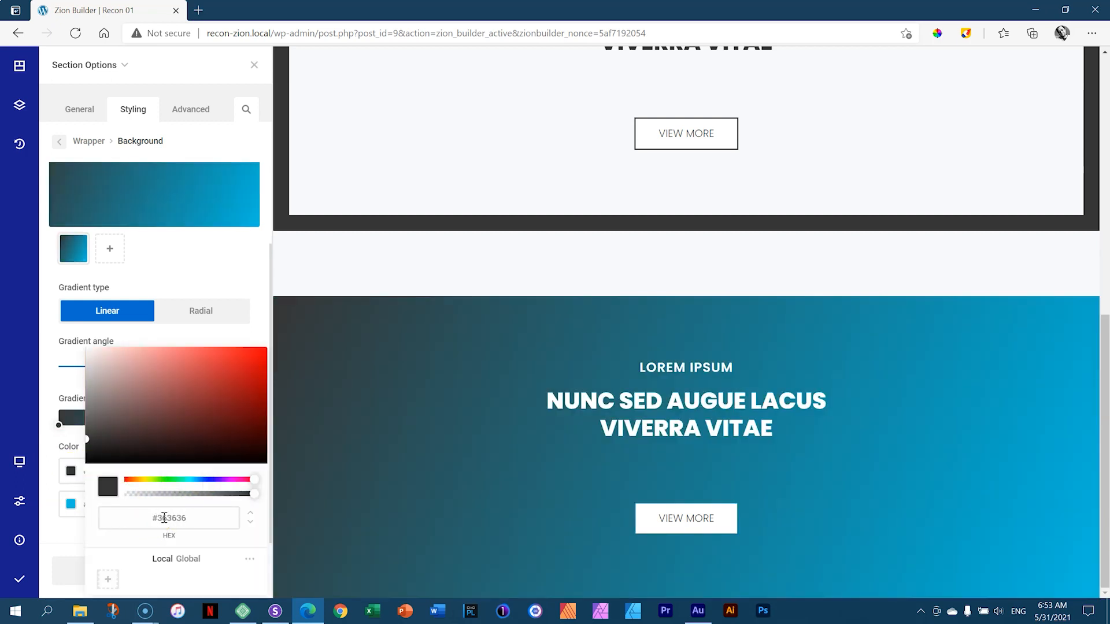
{"action": "left_click", "coordinate": [59, 503]}
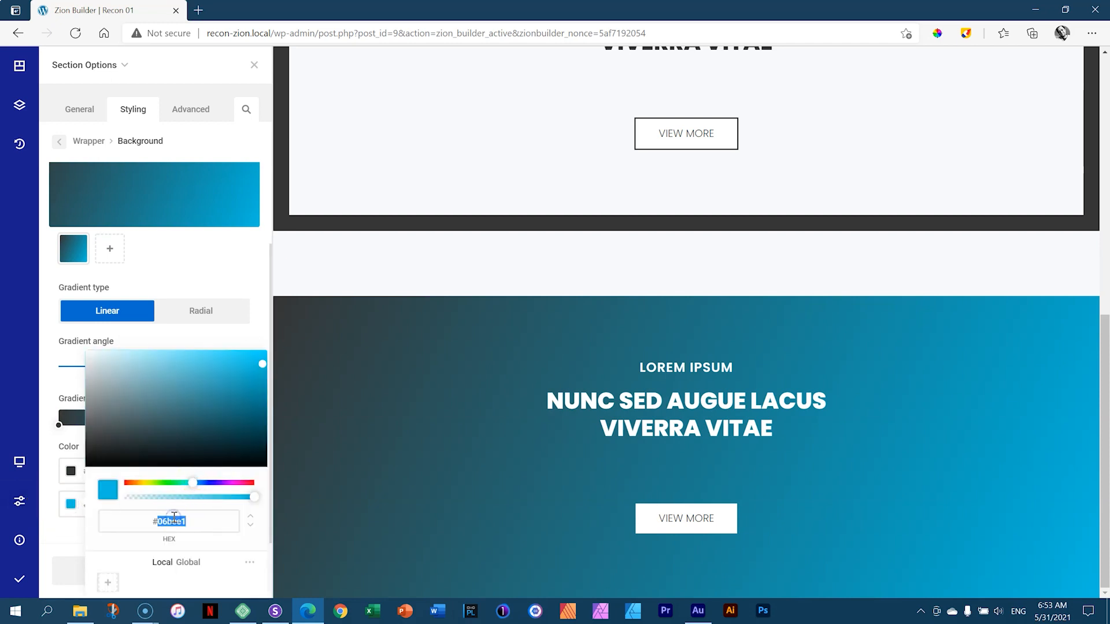
{"action": "type", "text": "363636"}
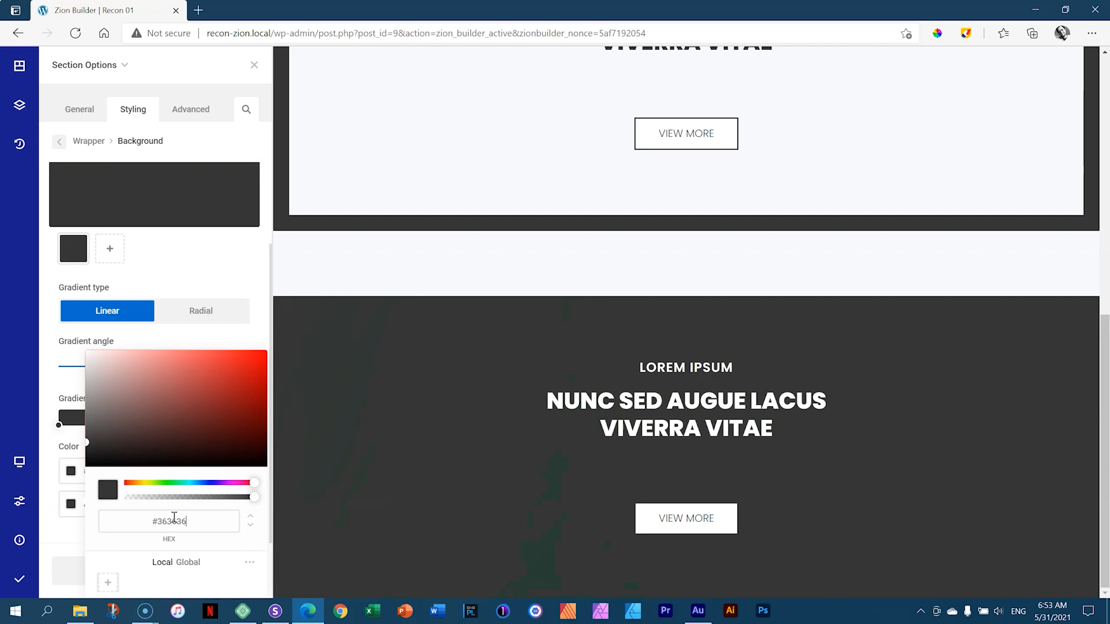
{"action": "left_click", "coordinate": [45, 382]}
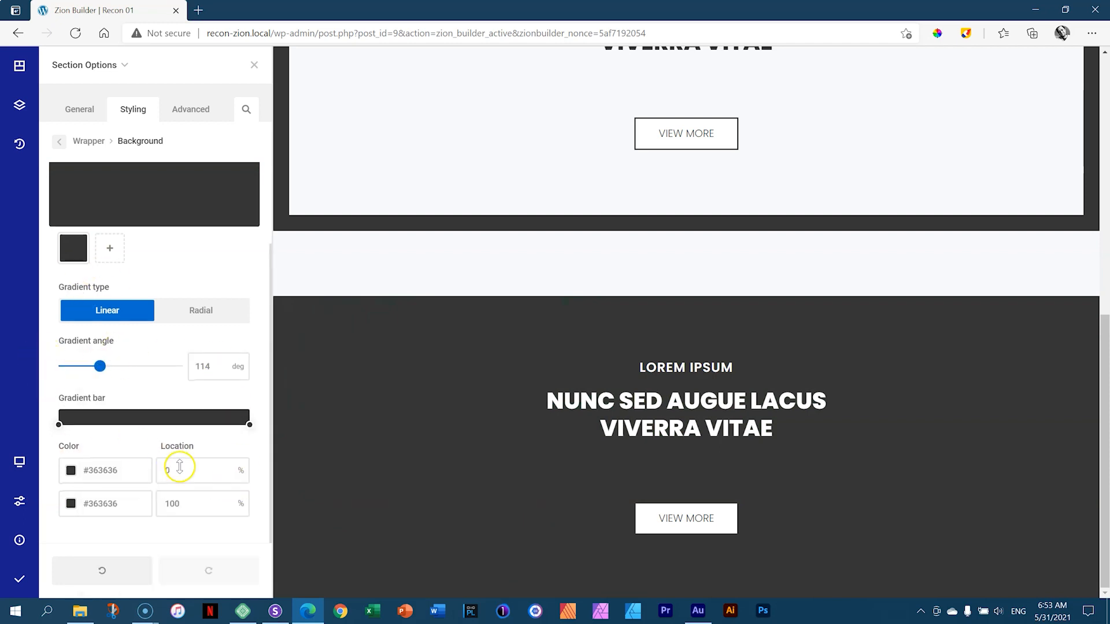
- Change both the start and end colors of the background gradient to black, #000000
{"action": "scroll", "coordinate": [192, 462], "scroll_direction": "up", "scroll_amount": 2}
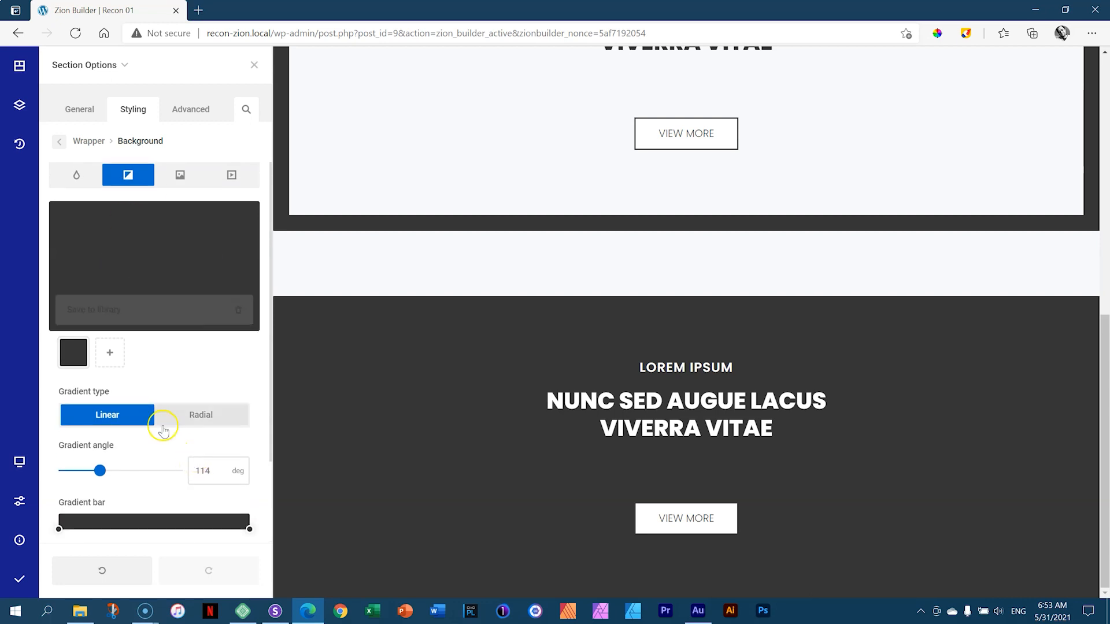
{"action": "scroll", "coordinate": [165, 431], "scroll_direction": "down", "scroll_amount": 1}
{"action": "scroll", "coordinate": [164, 431], "scroll_direction": "down", "scroll_amount": 1}
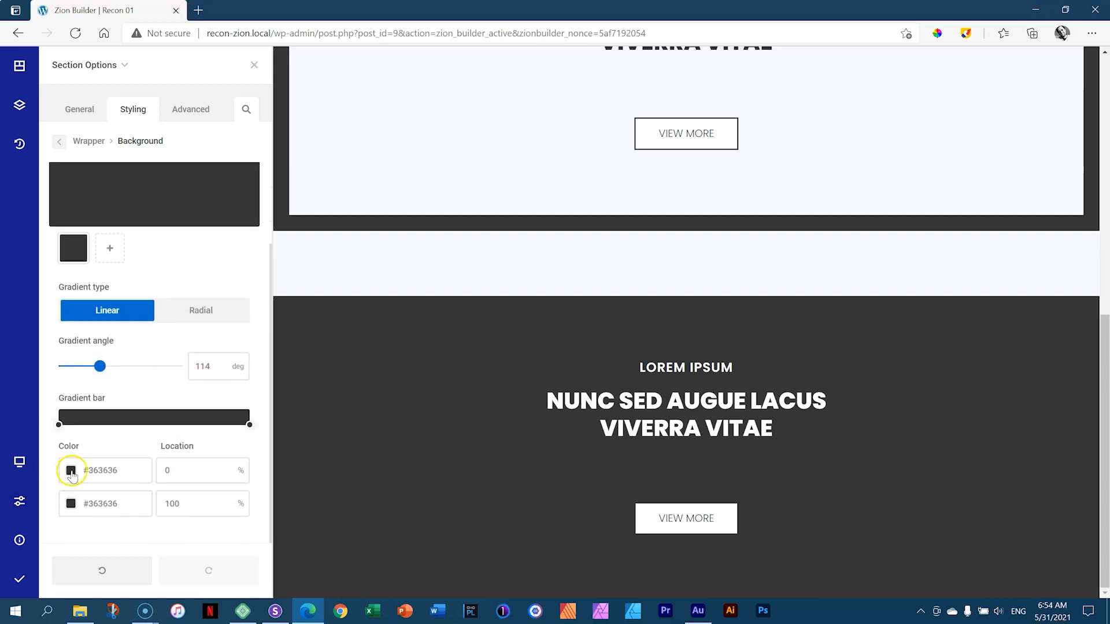
{"action": "left_click", "coordinate": [71, 472]}
{"action": "mouse_move", "coordinate": [253, 495]}
{"action": "left_mouse_down"}
{"action": "mouse_move", "coordinate": [215, 498]}
{"action": "mouse_move", "coordinate": [257, 495]}
{"action": "left_mouse_up"}
{"action": "left_click_drag", "start_coordinate": [123, 442], "coordinate": [83, 471]}
{"action": "left_click", "coordinate": [66, 504]}
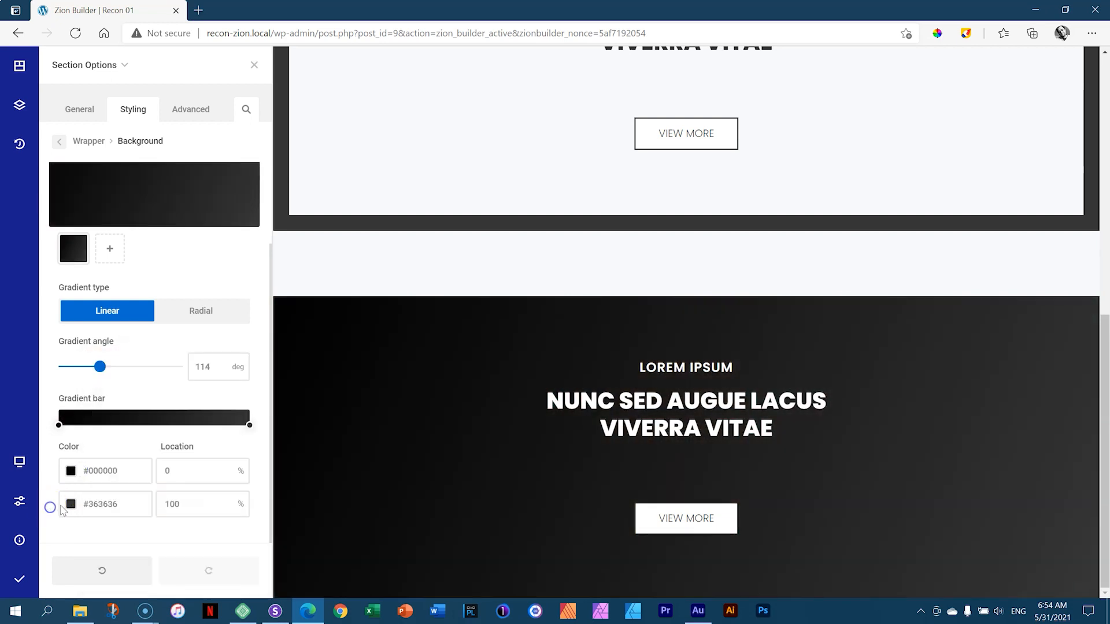
{"action": "left_click", "coordinate": [71, 504]}
{"action": "left_click_drag", "start_coordinate": [152, 459], "coordinate": [83, 474]}
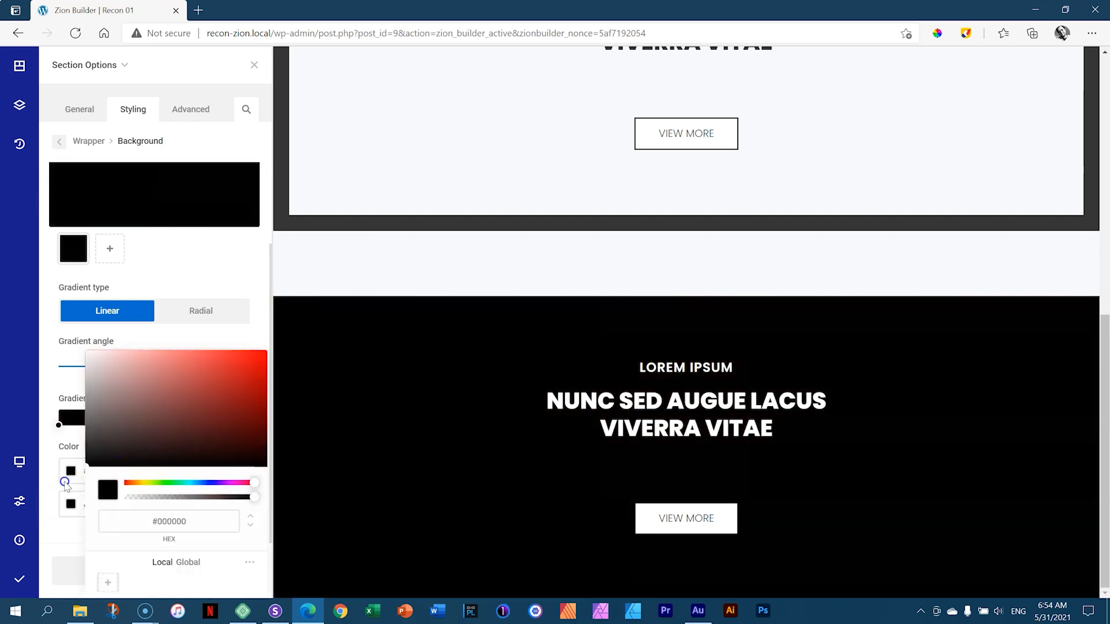
{"action": "left_click", "coordinate": [64, 484]}
- Lower the opacity of the gradient's start color to 0.2, with its values displayed as HSLA
{"action": "left_click", "coordinate": [70, 471]}
{"action": "left_click", "coordinate": [252, 496]}
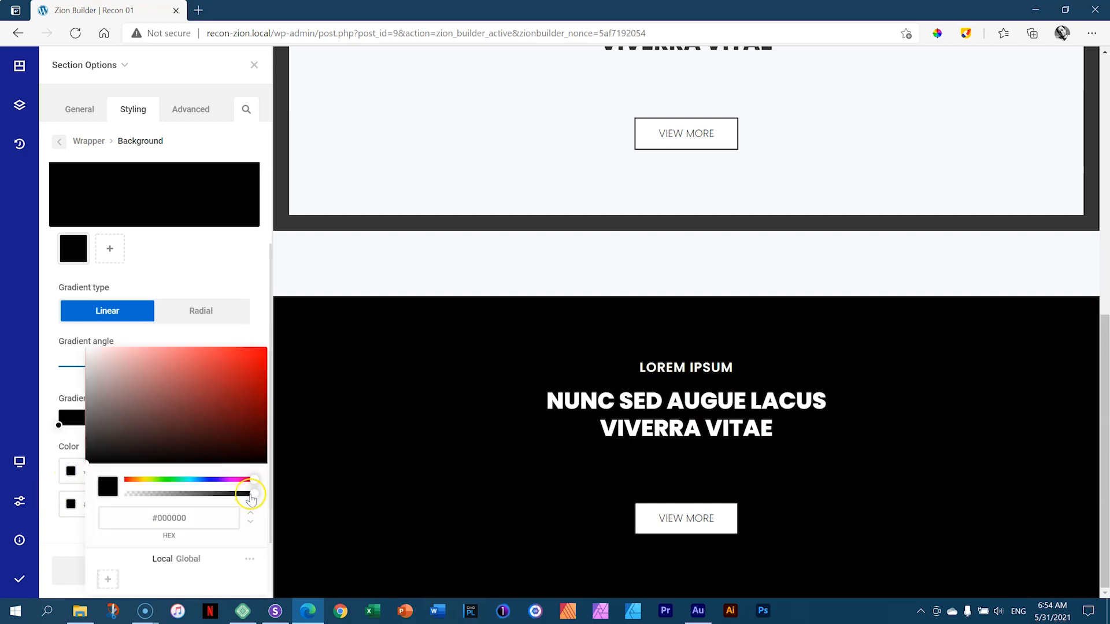
{"action": "left_click_drag", "start_coordinate": [255, 496], "coordinate": [164, 496]}
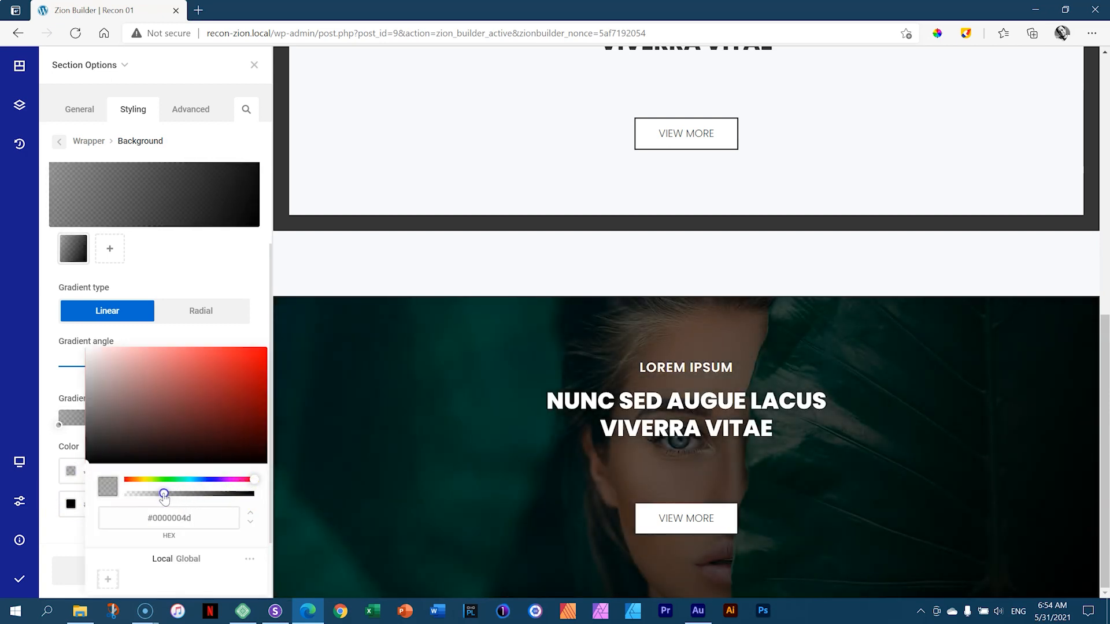
{"action": "left_click", "coordinate": [251, 518]}
{"action": "left_click_drag", "start_coordinate": [161, 495], "coordinate": [155, 497]}
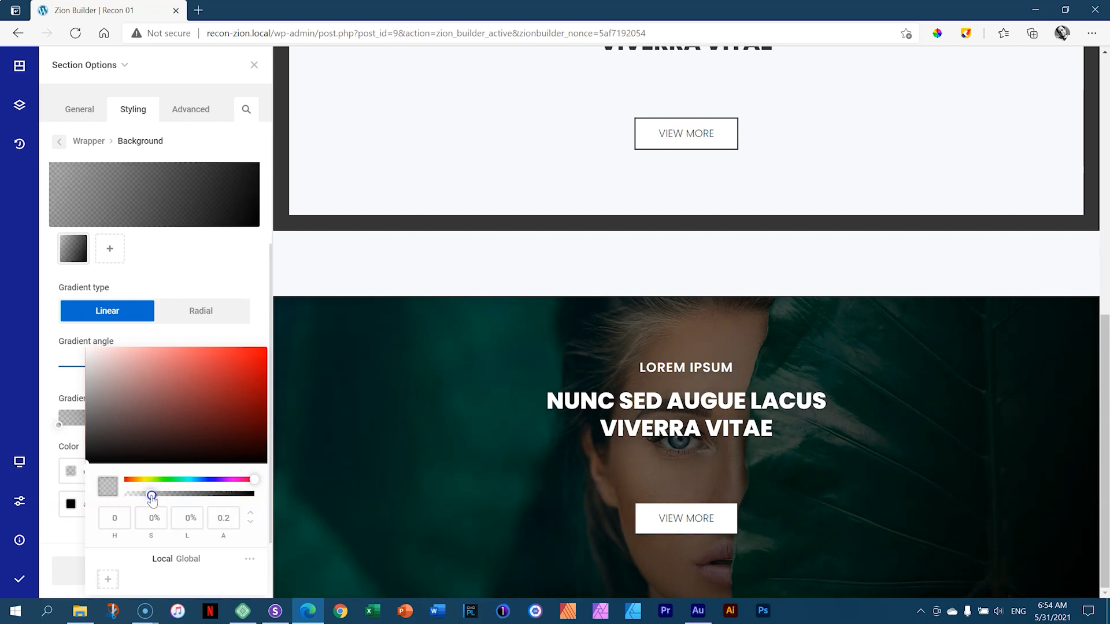
{"action": "left_click", "coordinate": [66, 525]}
- Set the opacity of the gradient's end color to 0.2, with its values displayed as HSLA
{"action": "left_click", "coordinate": [70, 504]}
{"action": "left_click", "coordinate": [250, 519]}
{"action": "mouse_move", "coordinate": [254, 496]}
{"action": "left_mouse_down"}
{"action": "mouse_move", "coordinate": [198, 494]}
{"action": "mouse_move", "coordinate": [151, 511]}
{"action": "mouse_move", "coordinate": [258, 503]}
{"action": "left_mouse_up"}
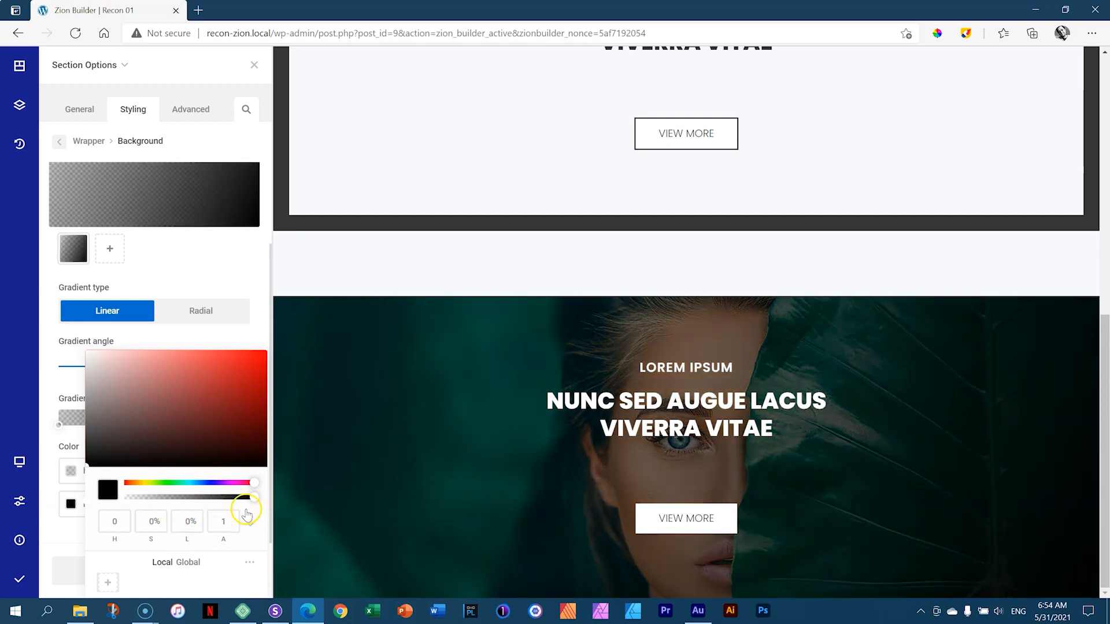
{"action": "left_click_drag", "start_coordinate": [252, 501], "coordinate": [119, 504]}
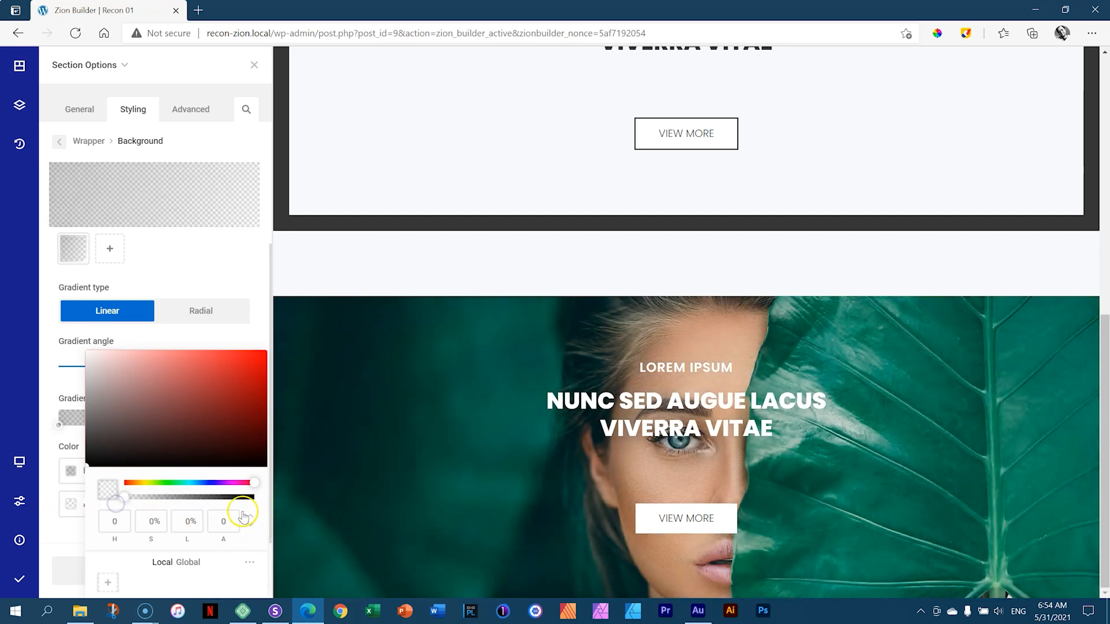
{"action": "left_click_drag", "start_coordinate": [134, 503], "coordinate": [141, 503]}
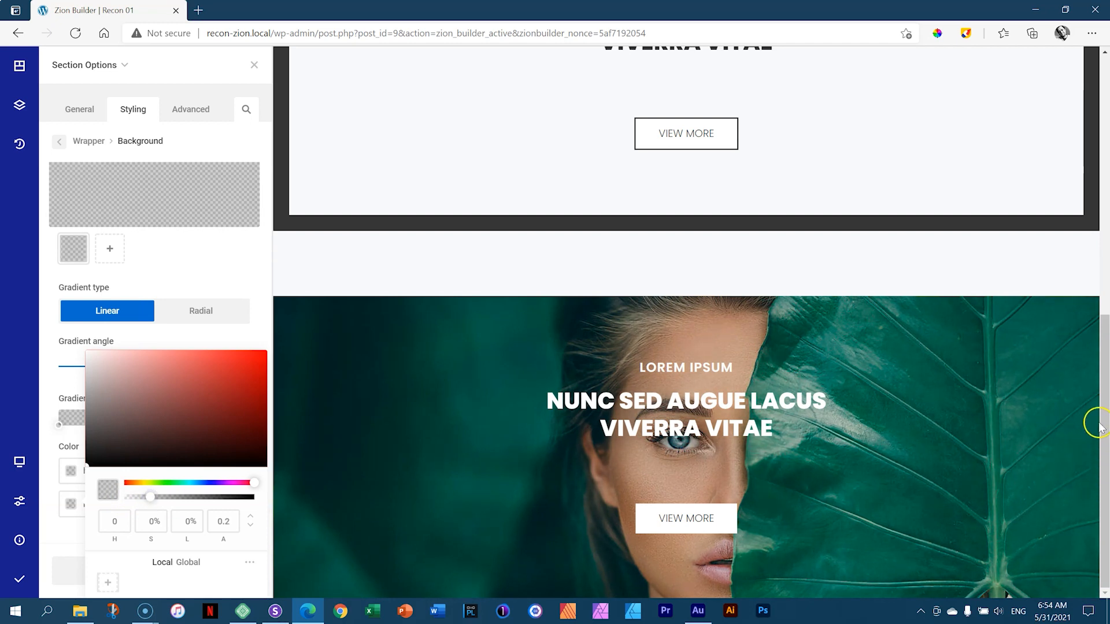
{"action": "left_click", "coordinate": [1104, 405]}
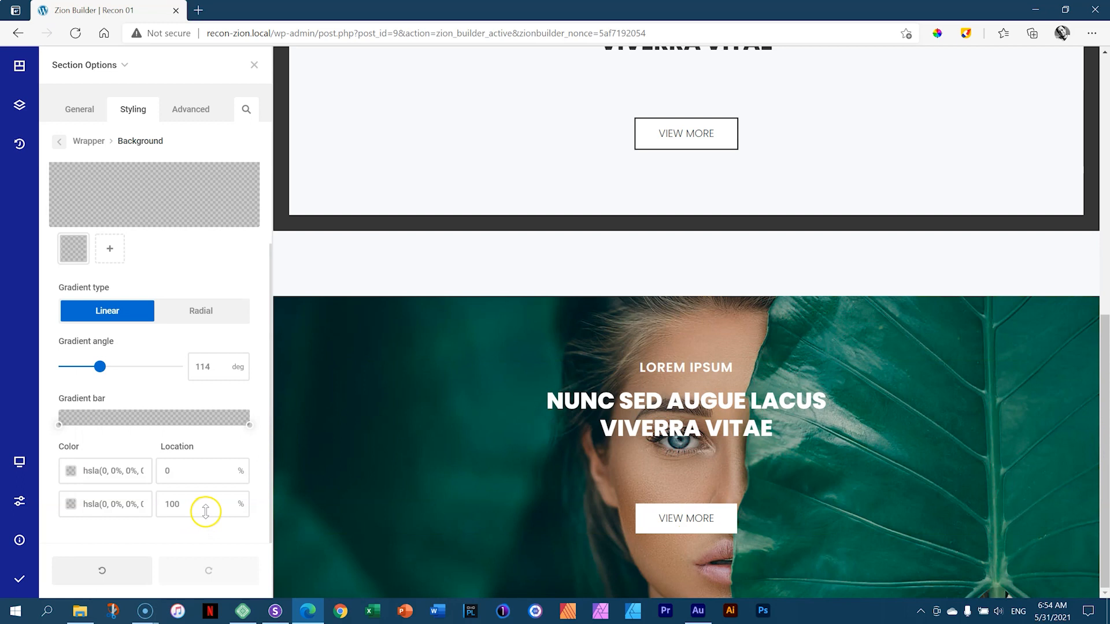
- Set the opacity of the gradient's start color to 0.47 and the gradient angle to 139 degrees
{"action": "left_click", "coordinate": [70, 505]}
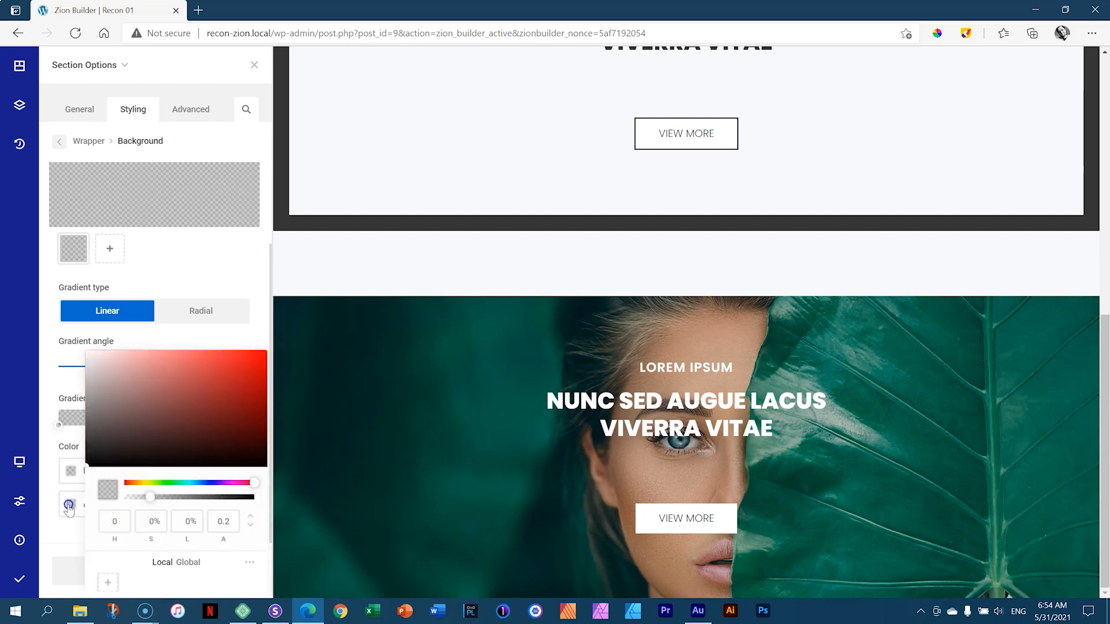
{"action": "left_click", "coordinate": [72, 473]}
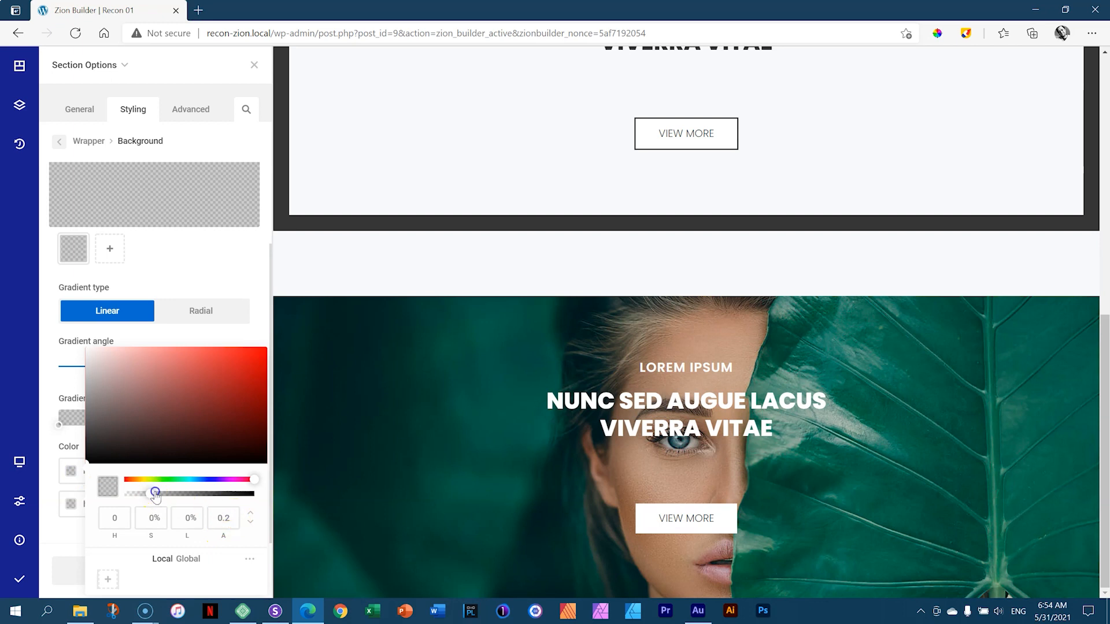
{"action": "left_click_drag", "start_coordinate": [155, 495], "coordinate": [183, 499]}
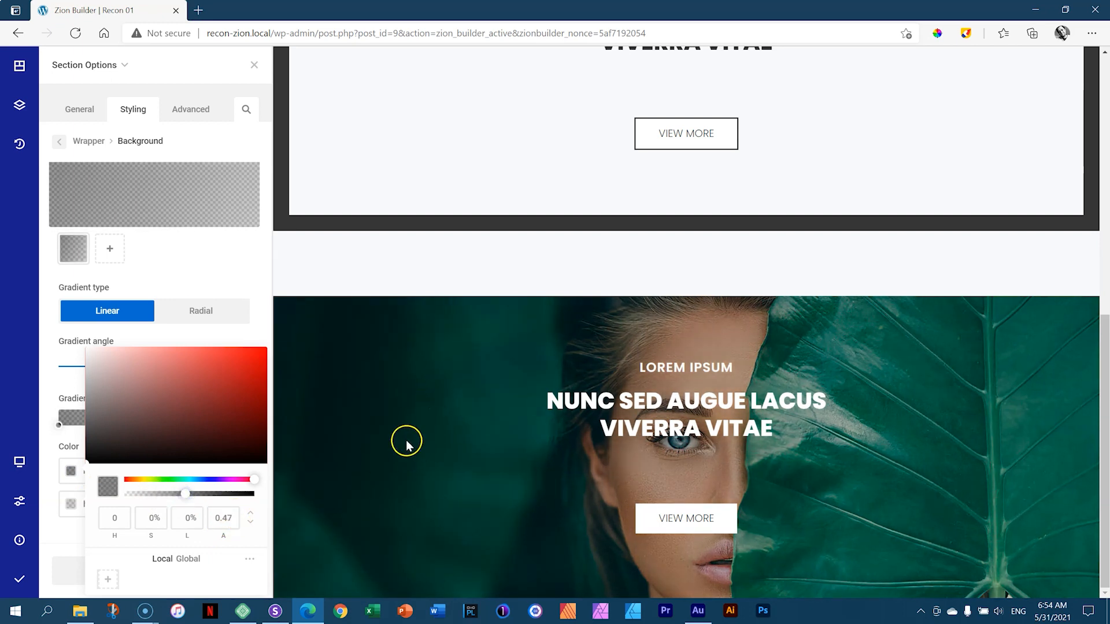
{"action": "left_click", "coordinate": [78, 548]}
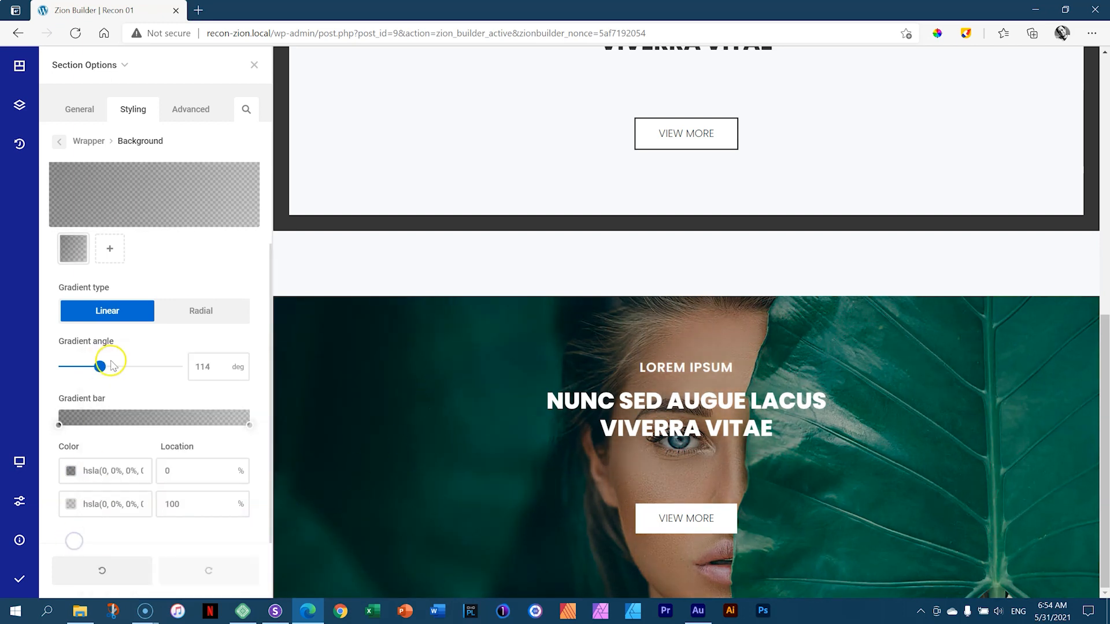
{"action": "mouse_move", "coordinate": [99, 365]}
{"action": "left_mouse_down"}
{"action": "mouse_move", "coordinate": [155, 370]}
{"action": "mouse_move", "coordinate": [60, 375]}
{"action": "mouse_move", "coordinate": [109, 379]}
{"action": "left_mouse_up"}
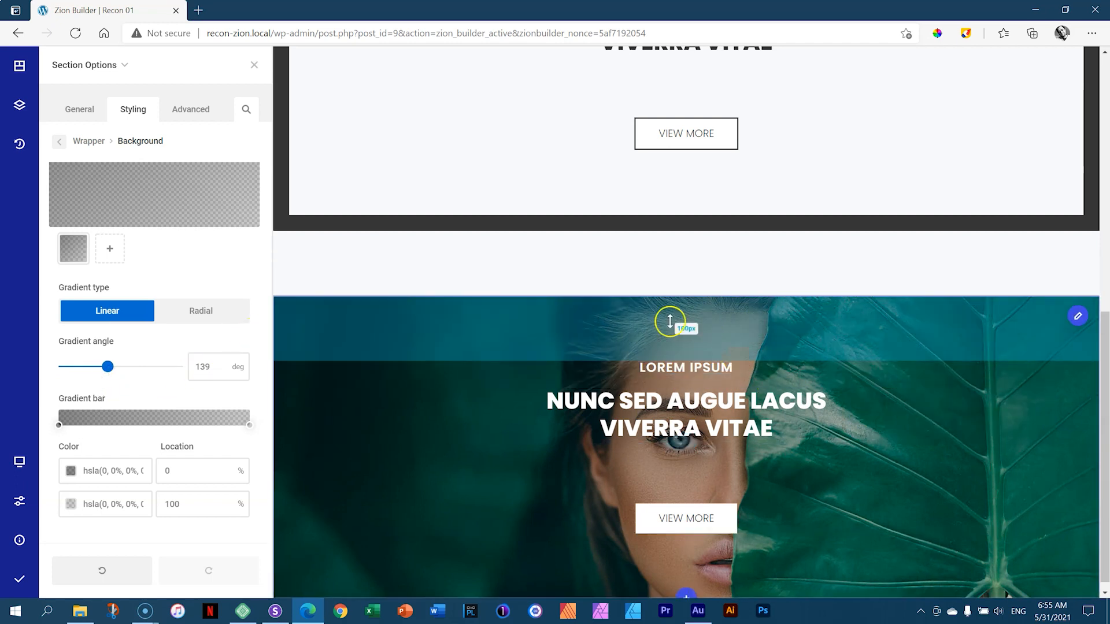
{"action": "left_click", "coordinate": [87, 65]}
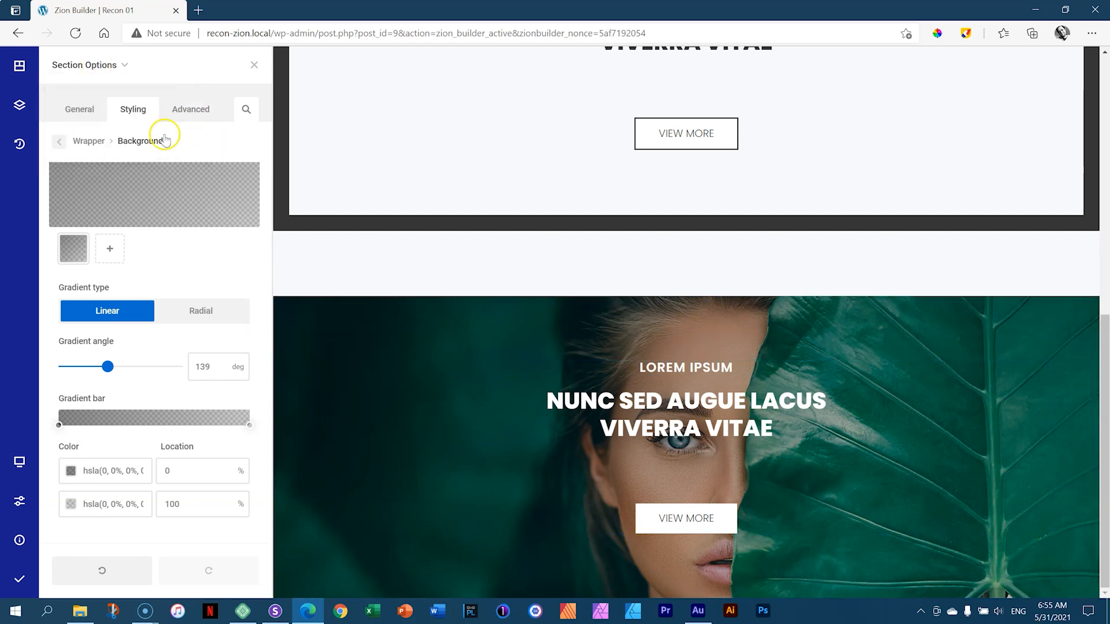
- Set the bottom margin of the third hero section to 100px and save the page
{"action": "left_click", "coordinate": [56, 142]}
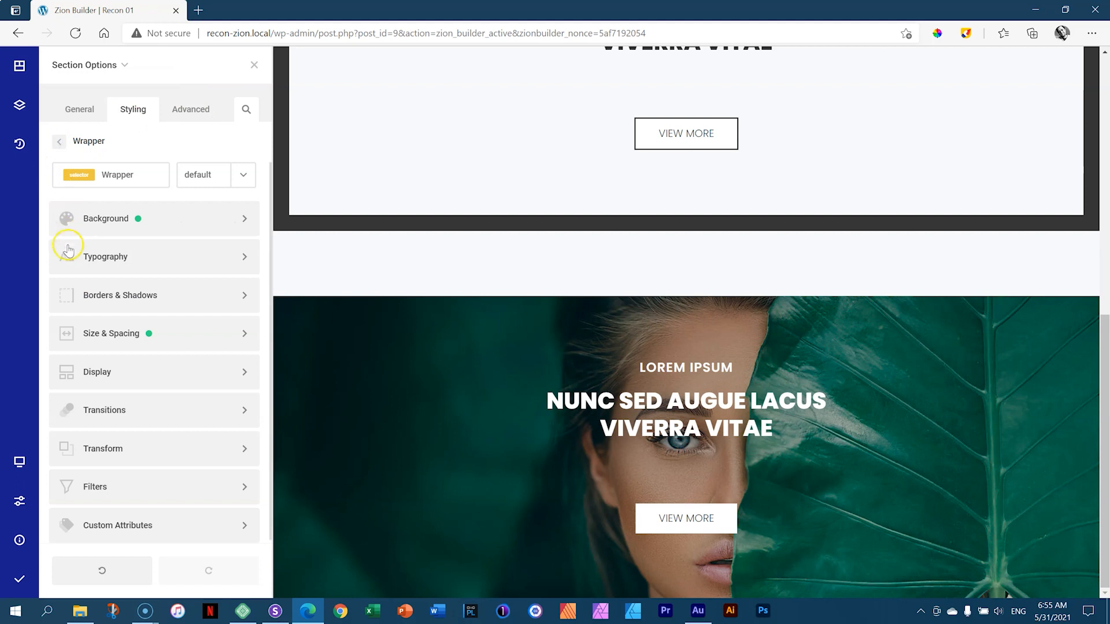
{"action": "left_click", "coordinate": [87, 334]}
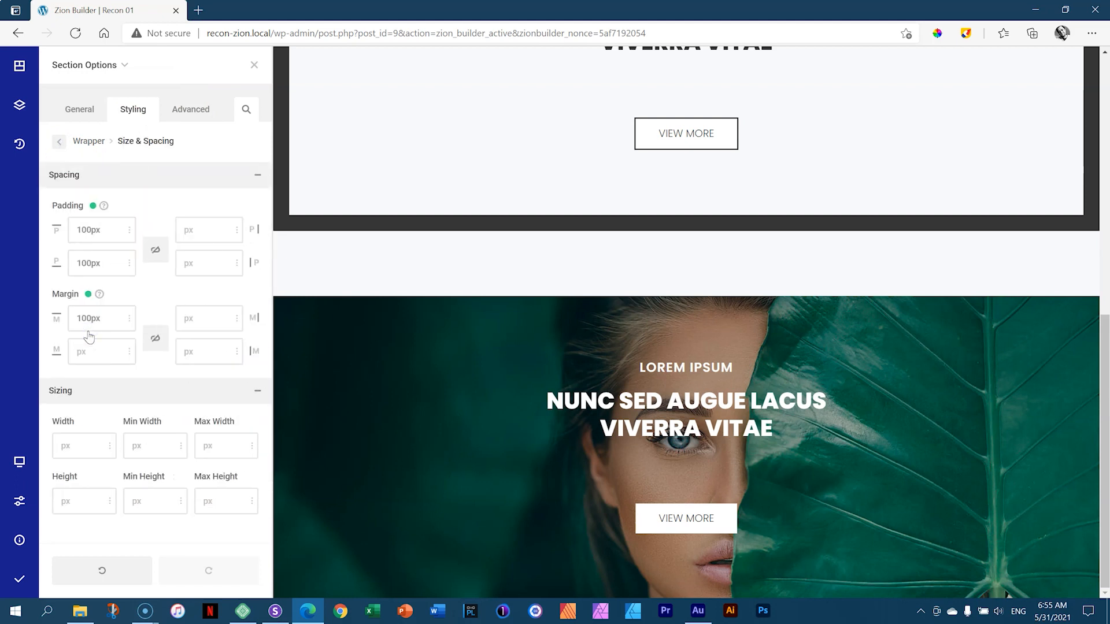
{"action": "left_click", "coordinate": [91, 351]}
{"action": "type", "text": "100"}
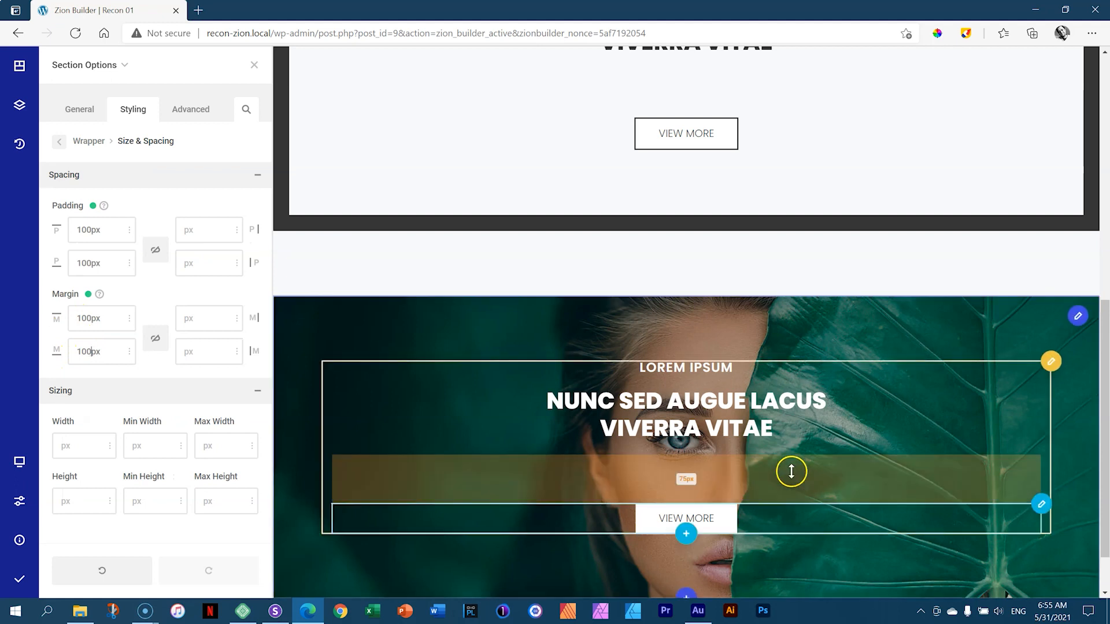
{"action": "scroll", "coordinate": [827, 515], "scroll_direction": "down", "scroll_amount": 1}
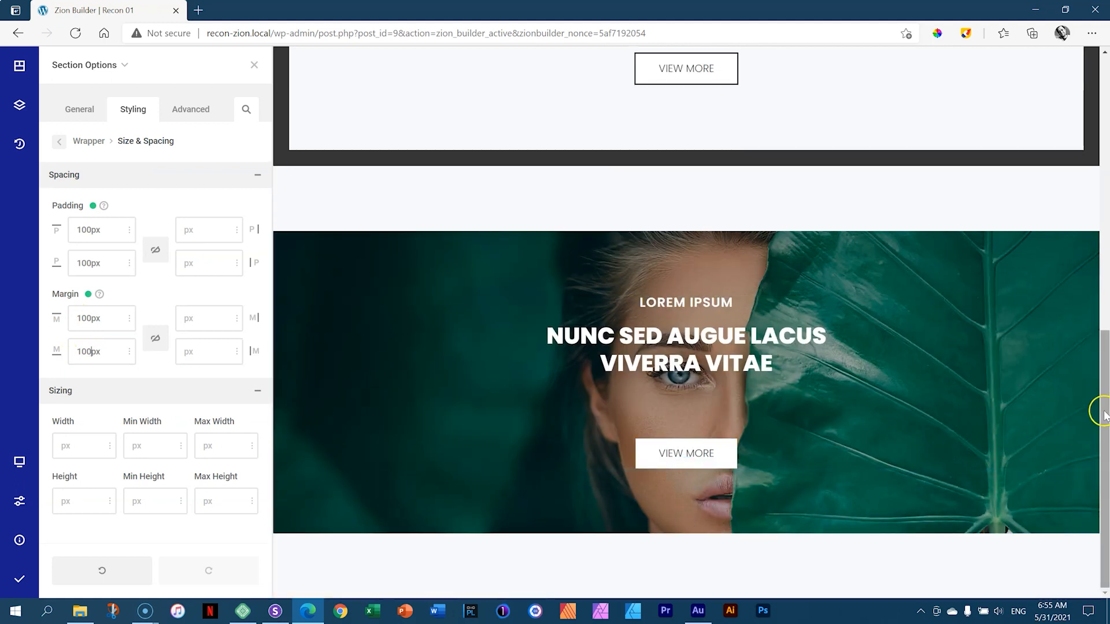
{"action": "mouse_move", "coordinate": [17, 587]}
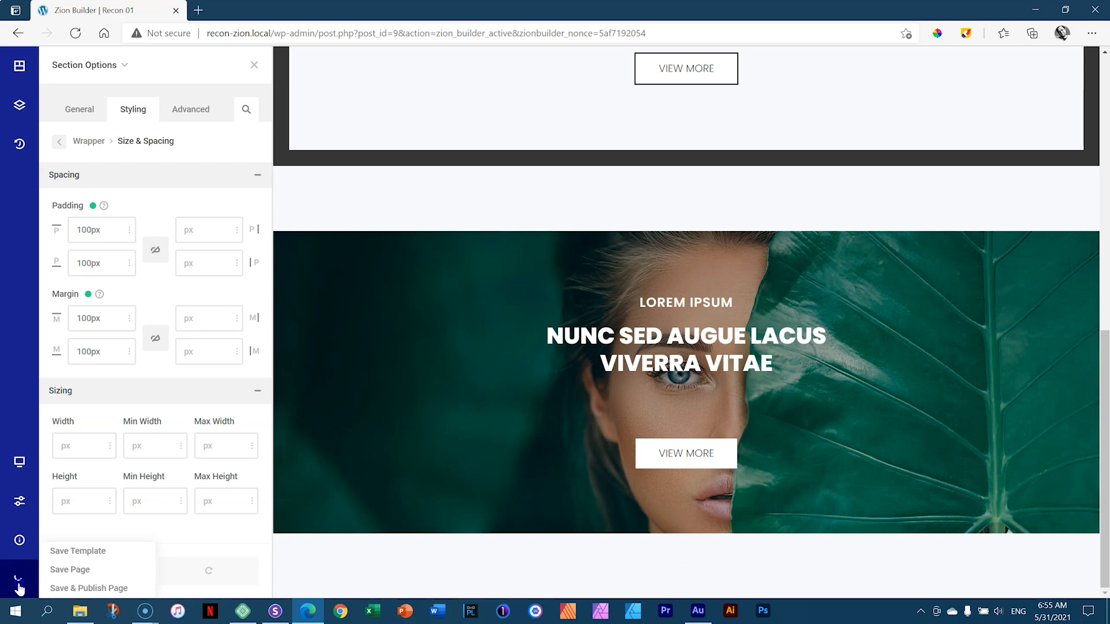
- Switch to the multi-device preview app, reload the Recon 01 page and examine the image hero section on the desktop, phone and tablet screens
{"action": "left_click", "coordinate": [275, 612]}
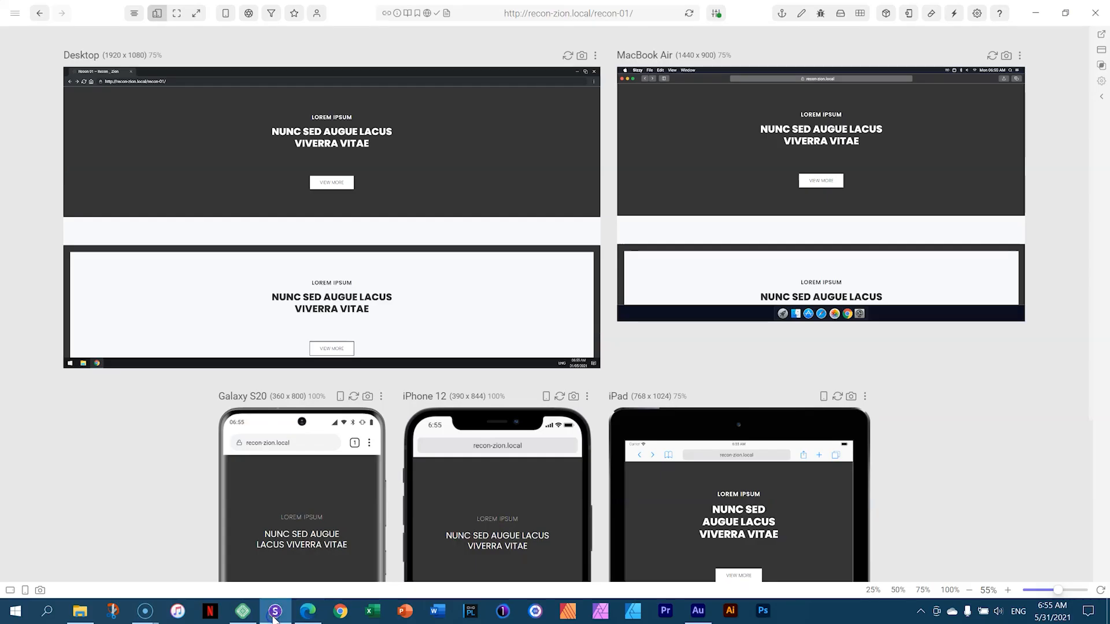
{"action": "left_click", "coordinate": [691, 13]}
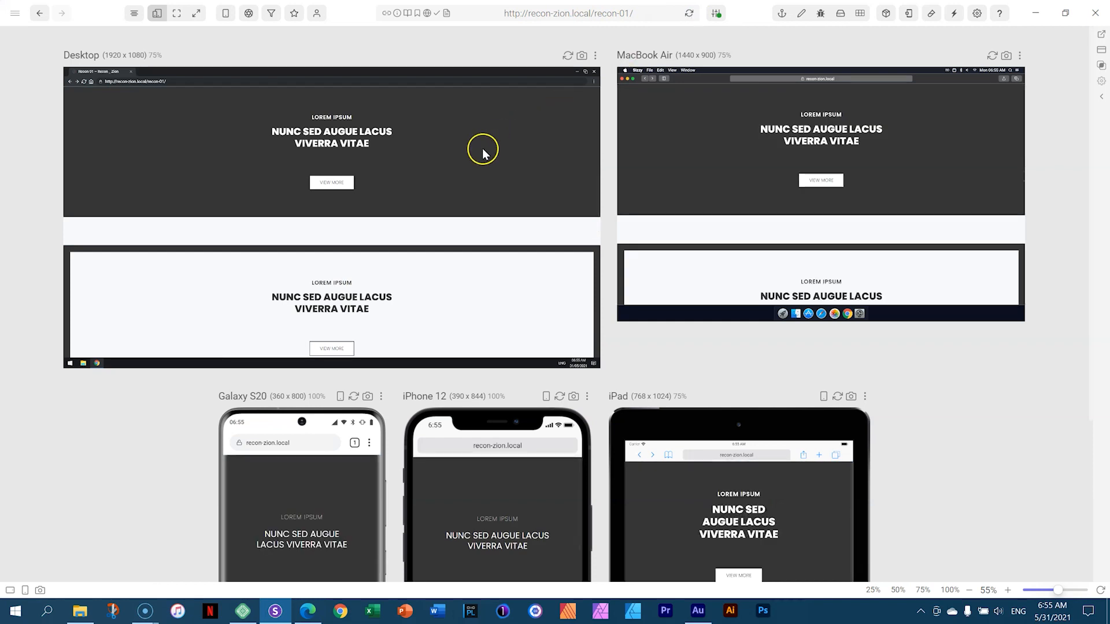
{"action": "scroll", "coordinate": [483, 147], "scroll_direction": "down", "scroll_amount": 5}
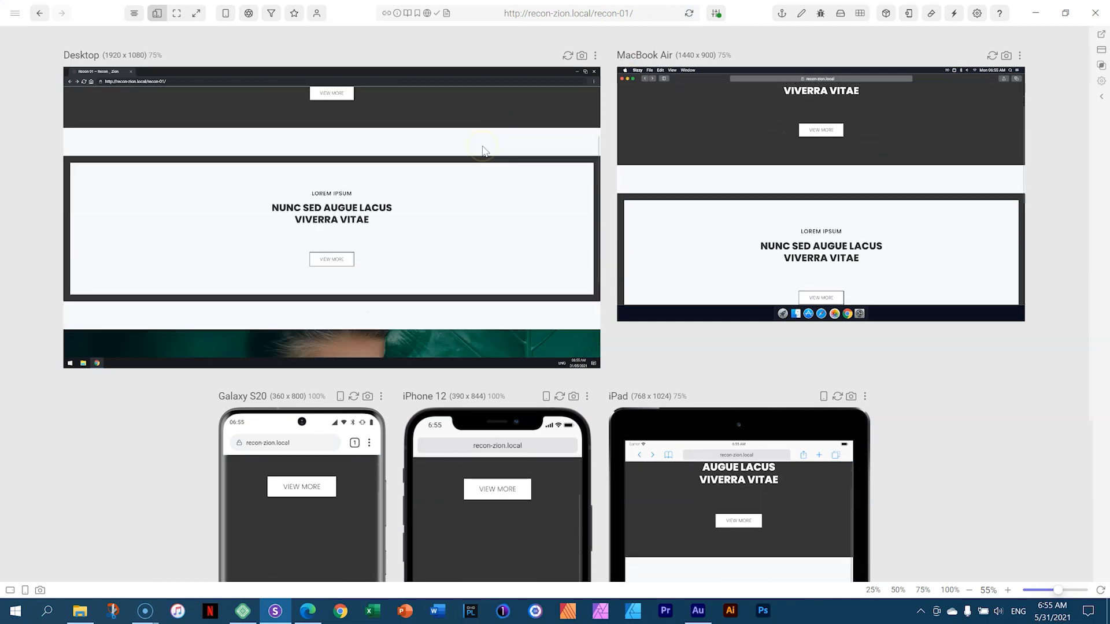
{"action": "scroll", "coordinate": [484, 152], "scroll_direction": "down", "scroll_amount": 2}
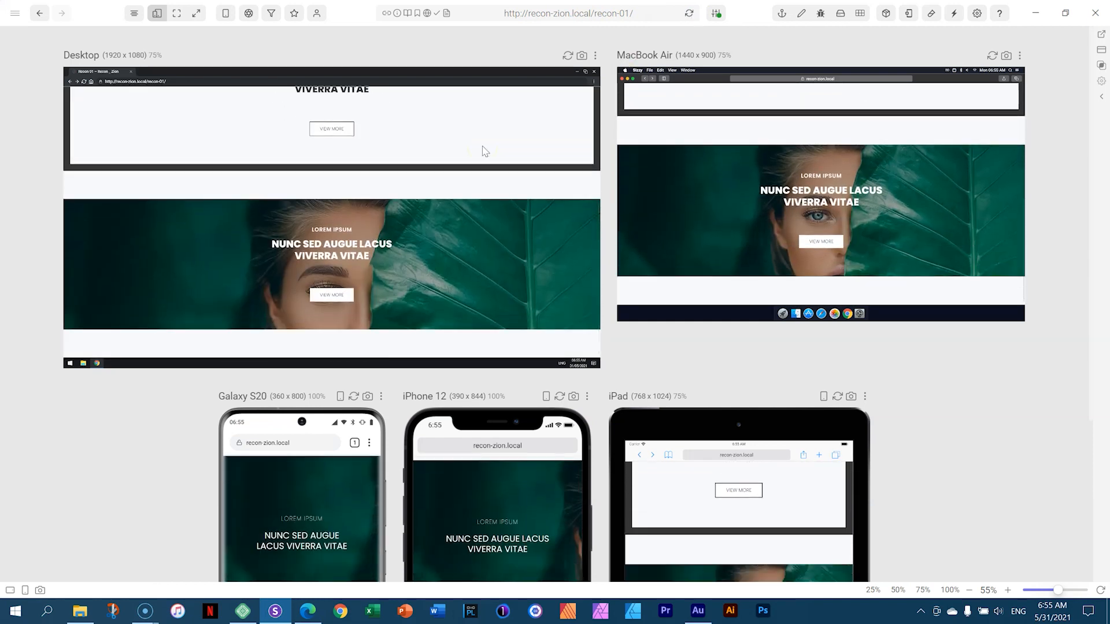
{"action": "scroll", "coordinate": [770, 197], "scroll_direction": "down", "scroll_amount": 2}
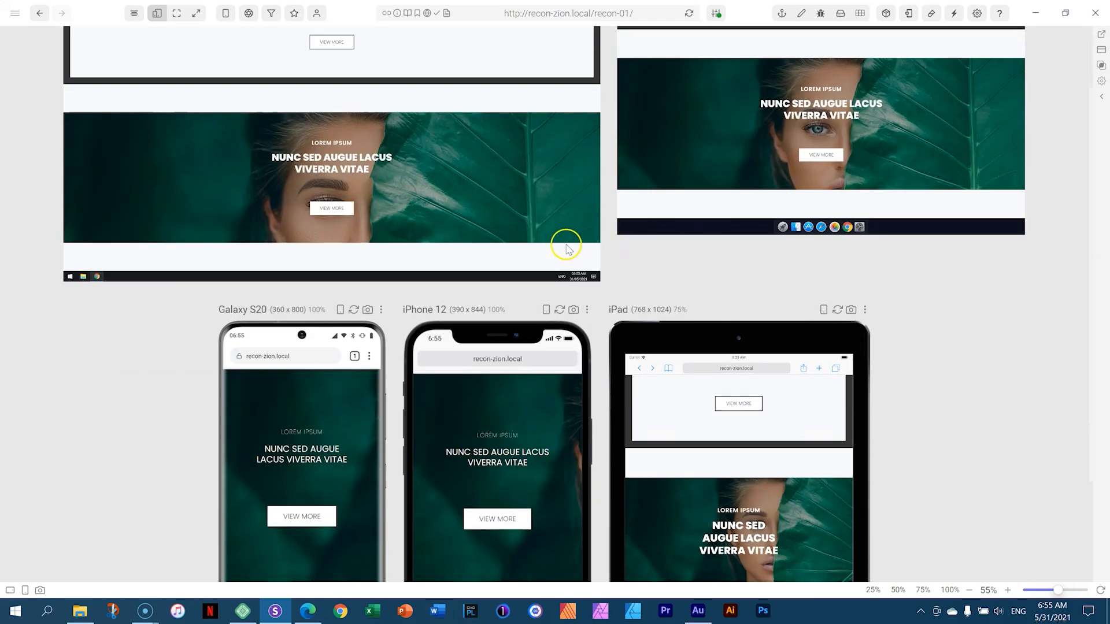
{"action": "scroll", "coordinate": [566, 249], "scroll_direction": "down", "scroll_amount": 3}
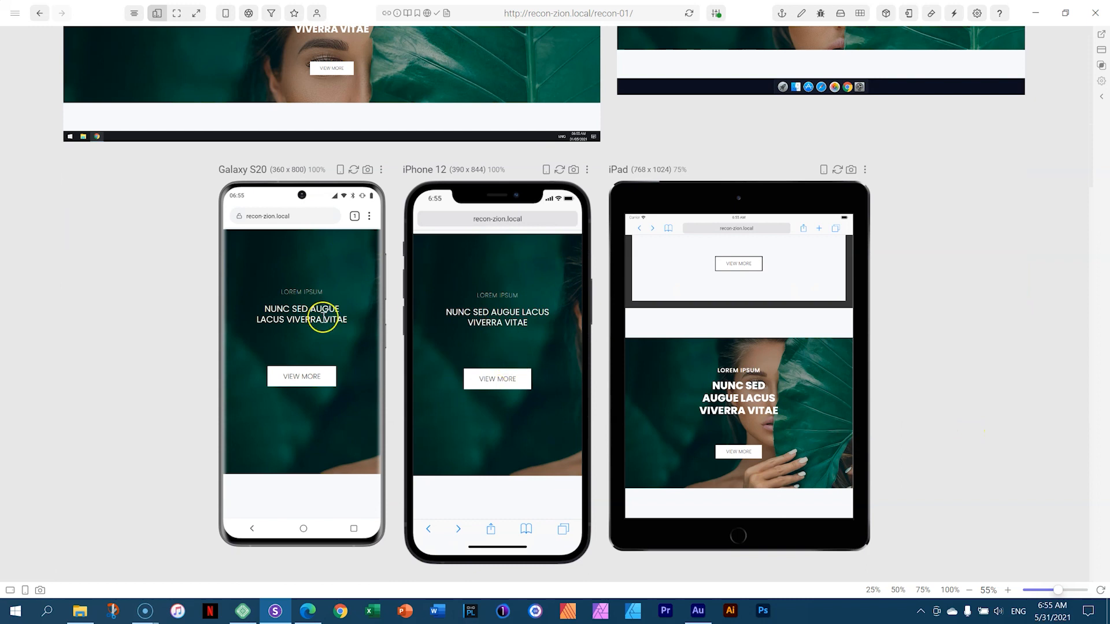
{"action": "scroll", "coordinate": [323, 317], "scroll_direction": "down", "scroll_amount": 5}
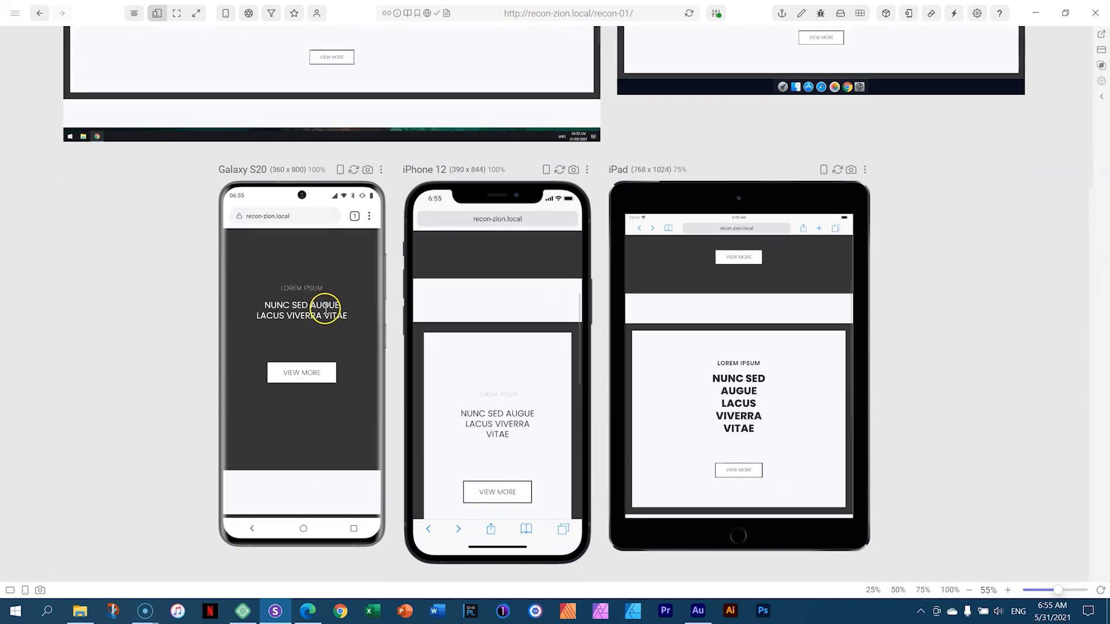
{"action": "scroll", "coordinate": [325, 309], "scroll_direction": "down", "scroll_amount": 5}
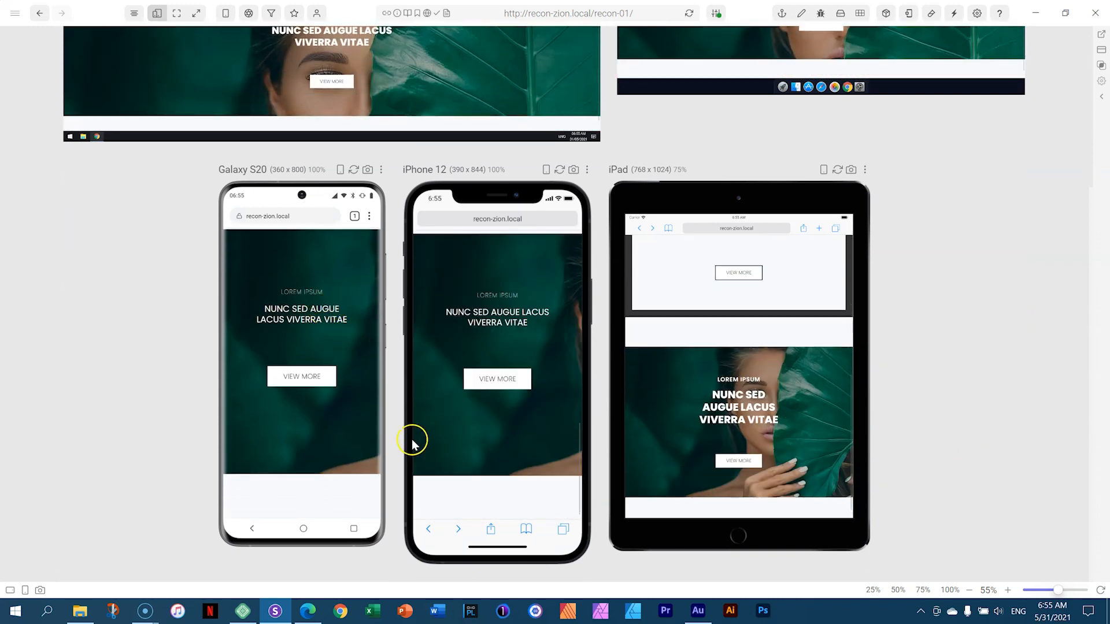
- Back in the Zion Builder browser window, move the section's background image focal point to 52% horizontal and 44% vertical, and save the page
{"action": "left_click", "coordinate": [309, 611]}
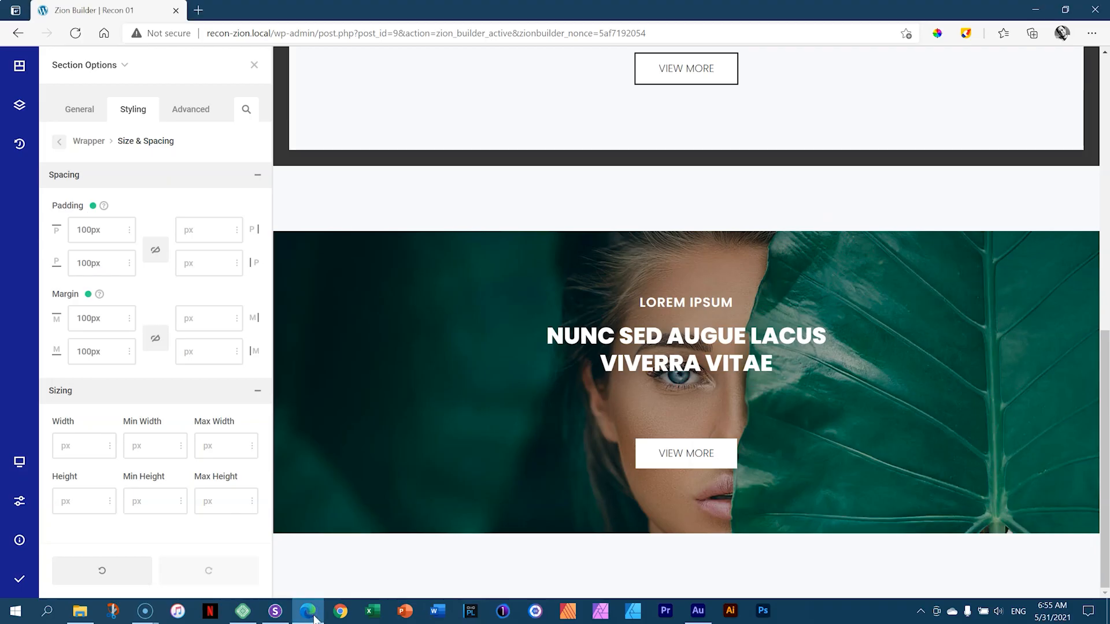
{"action": "left_click", "coordinate": [56, 146]}
{"action": "left_click", "coordinate": [86, 218]}
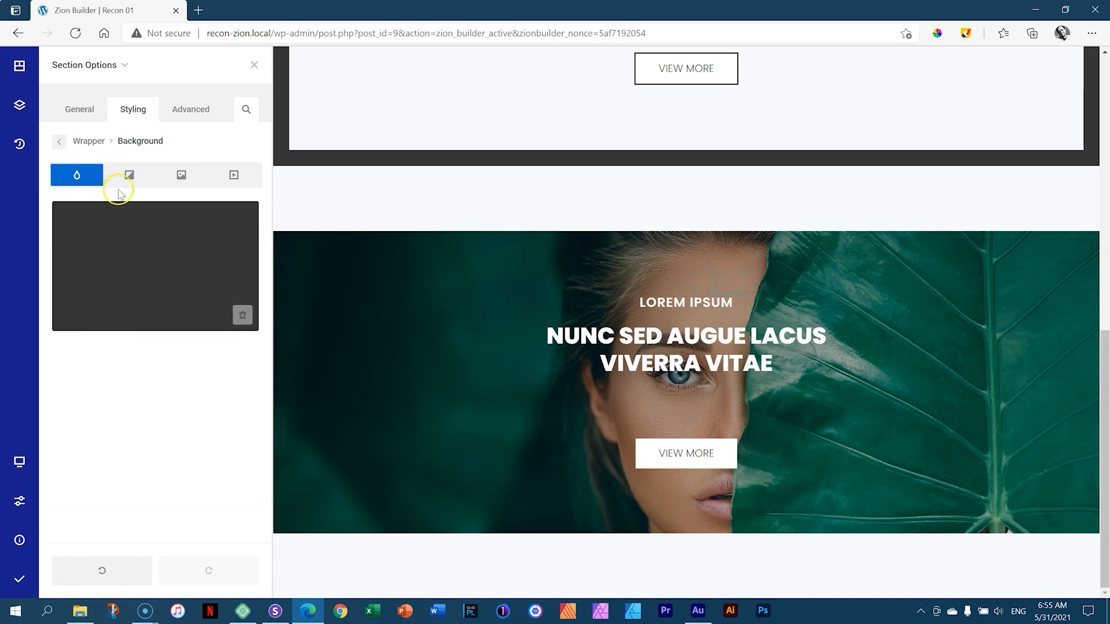
{"action": "left_click", "coordinate": [180, 174]}
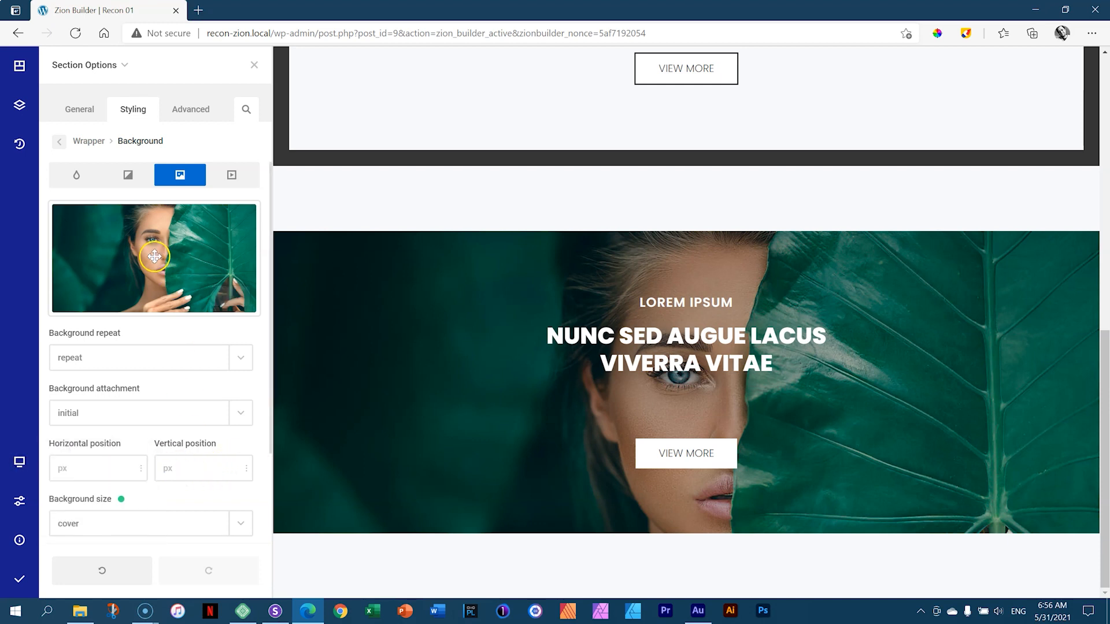
{"action": "mouse_move", "coordinate": [155, 258]}
{"action": "left_mouse_down"}
{"action": "mouse_move", "coordinate": [165, 249]}
{"action": "mouse_move", "coordinate": [154, 231]}
{"action": "mouse_move", "coordinate": [168, 232]}
{"action": "mouse_move", "coordinate": [139, 239]}
{"action": "mouse_move", "coordinate": [173, 242]}
{"action": "mouse_move", "coordinate": [113, 241]}
{"action": "mouse_move", "coordinate": [173, 272]}
{"action": "mouse_move", "coordinate": [94, 272]}
{"action": "mouse_move", "coordinate": [215, 278]}
{"action": "mouse_move", "coordinate": [77, 240]}
{"action": "mouse_move", "coordinate": [159, 241]}
{"action": "mouse_move", "coordinate": [161, 250]}
{"action": "left_mouse_up"}
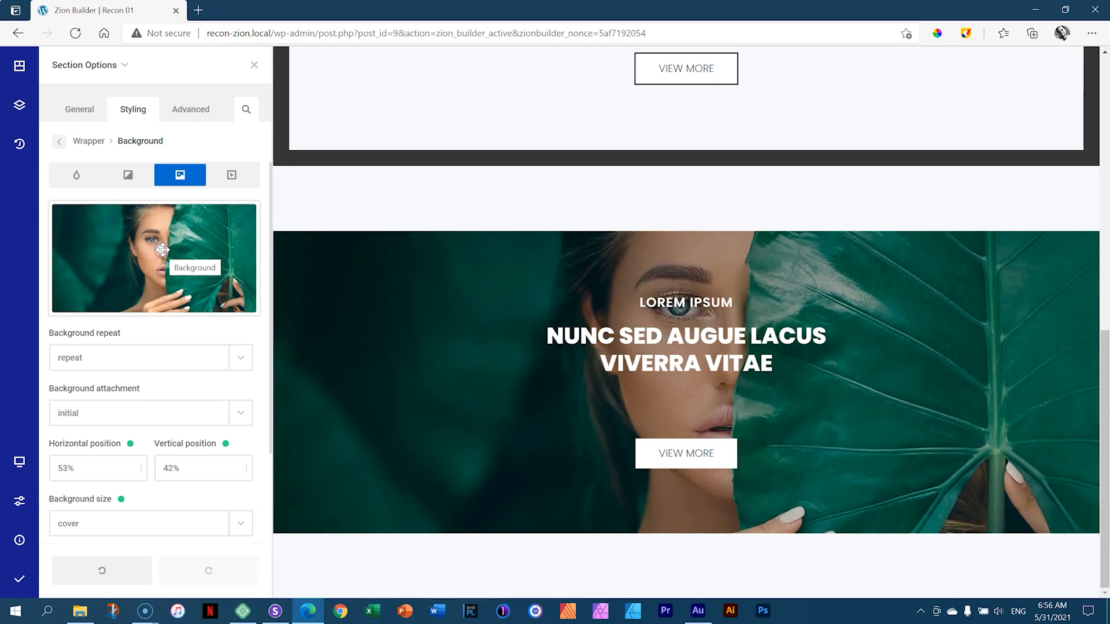
{"action": "mouse_move", "coordinate": [162, 249]}
{"action": "left_mouse_down"}
{"action": "mouse_move", "coordinate": [142, 258]}
{"action": "mouse_move", "coordinate": [158, 258]}
{"action": "left_mouse_up"}
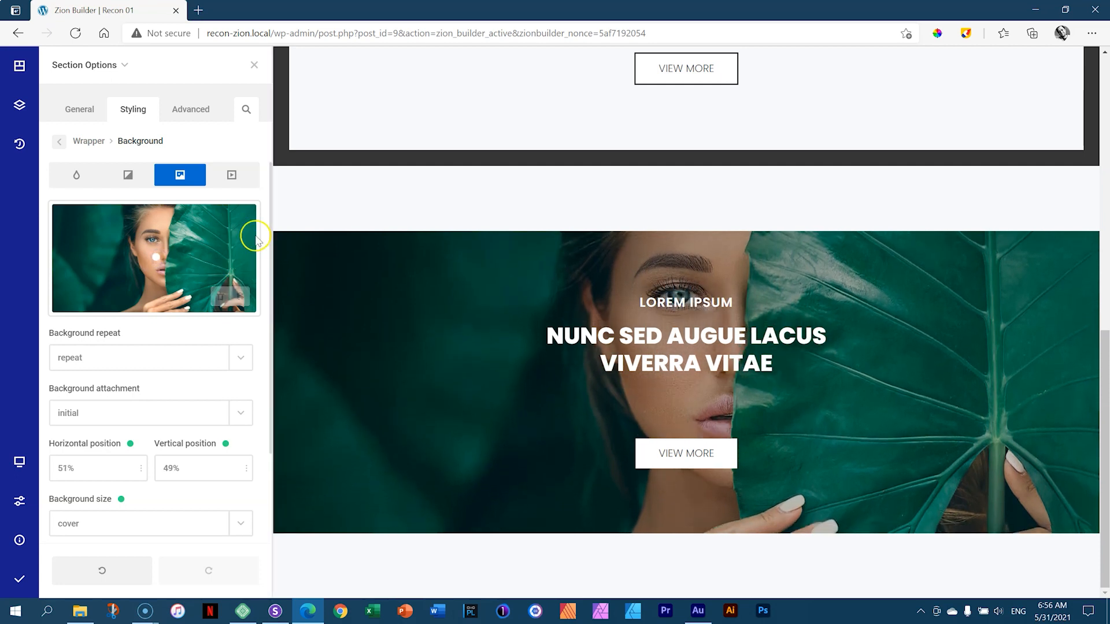
{"action": "mouse_move", "coordinate": [156, 256]}
{"action": "left_mouse_down"}
{"action": "mouse_move", "coordinate": [191, 249]}
{"action": "mouse_move", "coordinate": [160, 252]}
{"action": "left_mouse_up"}
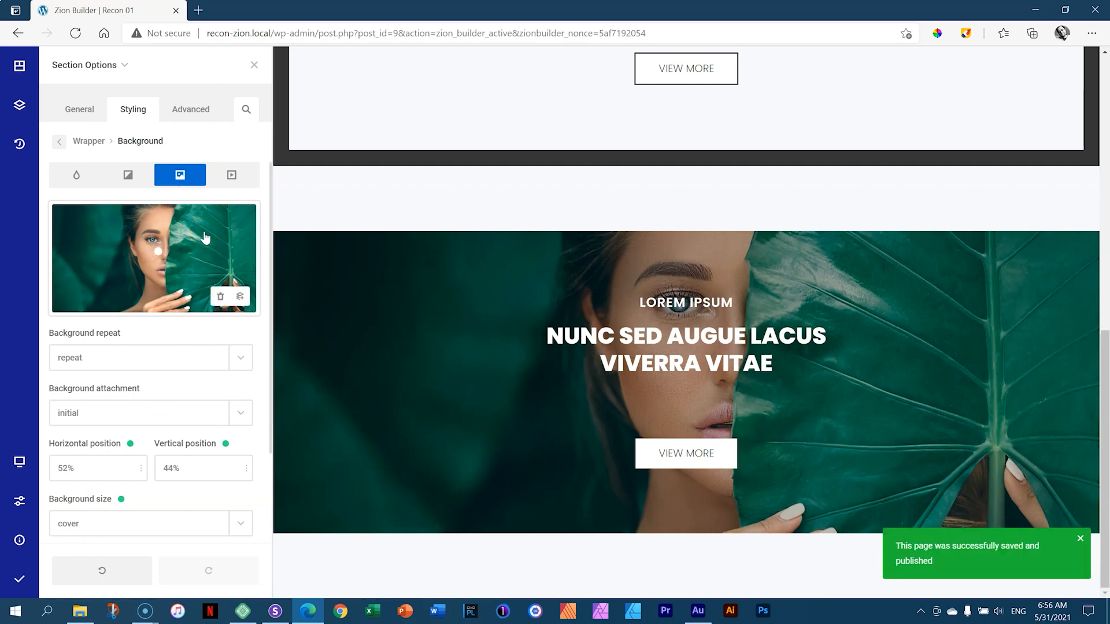
- Reload the page in the multi-device preview app, check the repositioned background image on each device, and return to the browser
{"action": "left_click", "coordinate": [275, 610]}
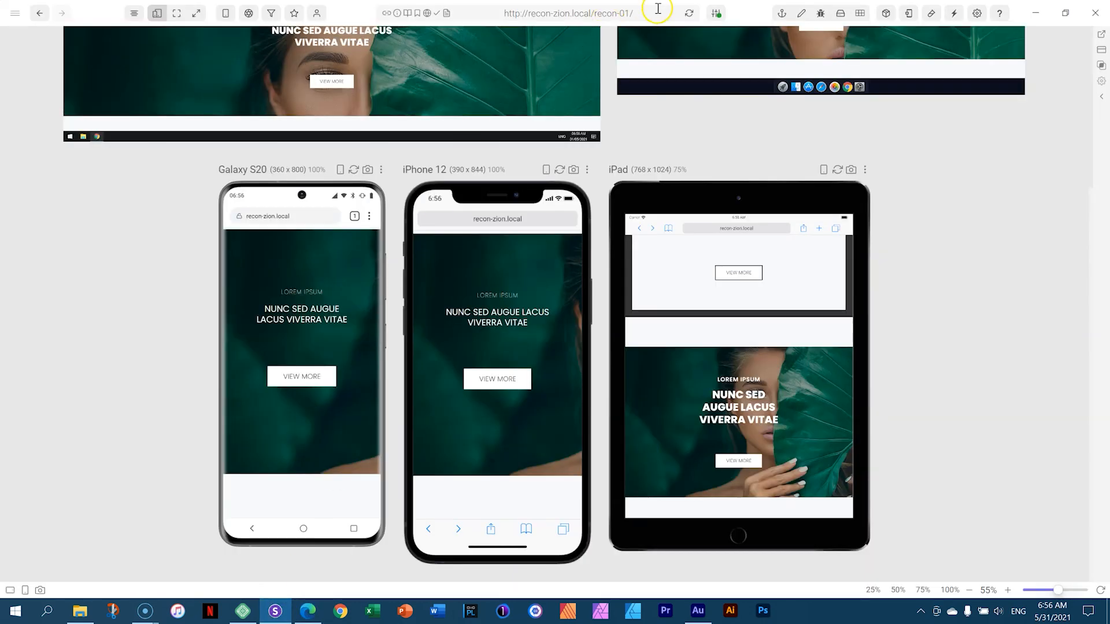
{"action": "left_click", "coordinate": [687, 12]}
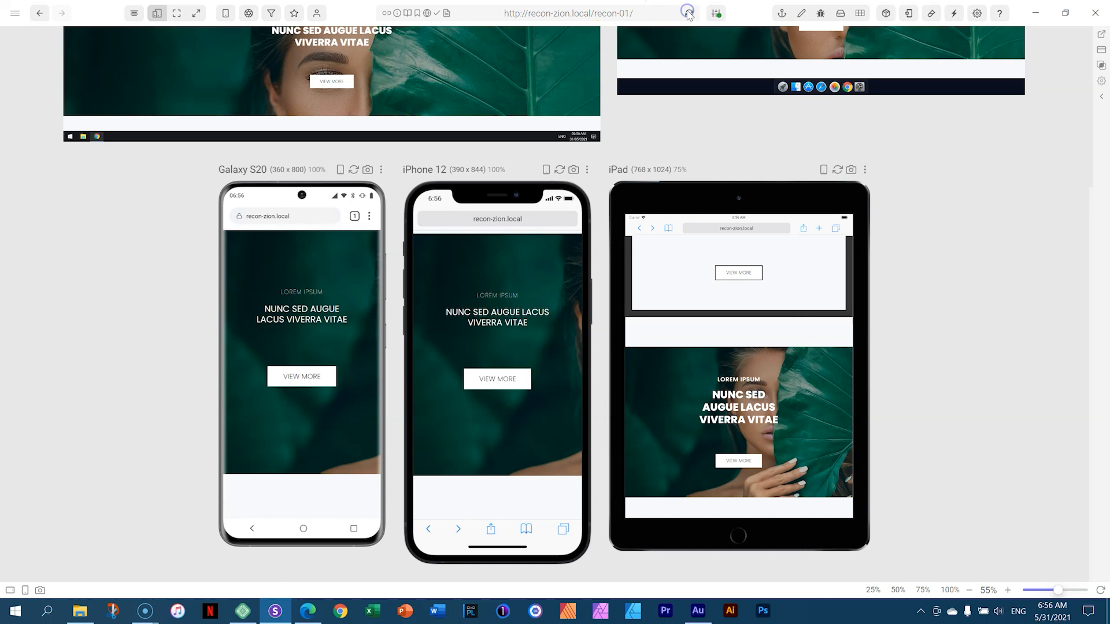
{"action": "scroll", "coordinate": [570, 301], "scroll_direction": "down", "scroll_amount": 10}
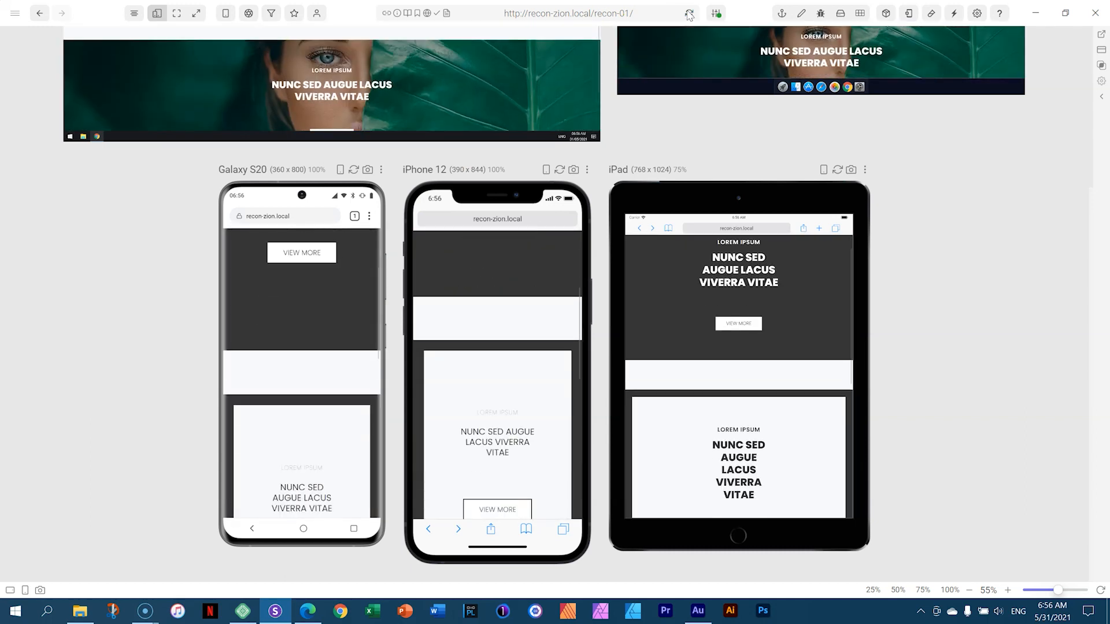
{"action": "scroll", "coordinate": [546, 289], "scroll_direction": "down", "scroll_amount": 3}
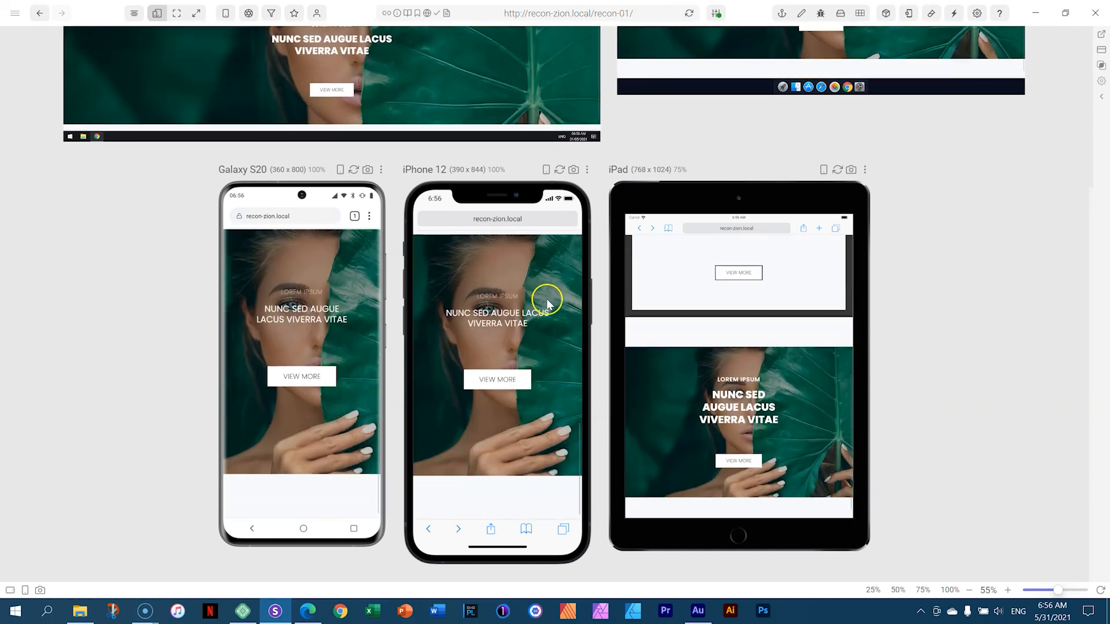
{"action": "scroll", "coordinate": [597, 399], "scroll_direction": "down", "scroll_amount": 10}
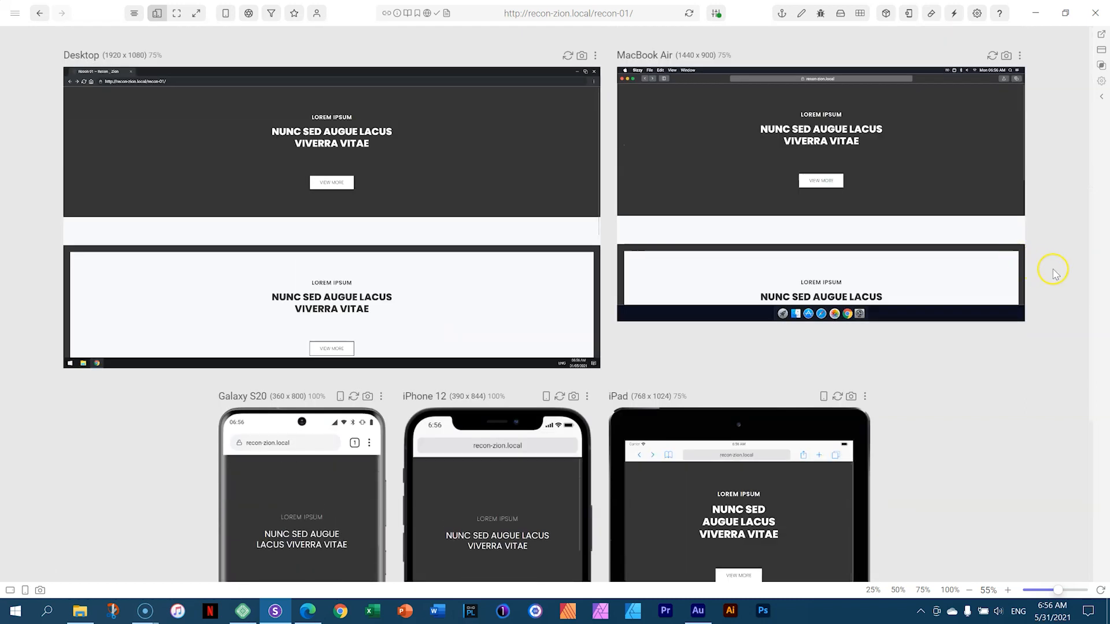
{"action": "scroll", "coordinate": [1051, 273], "scroll_direction": "down", "scroll_amount": 4}
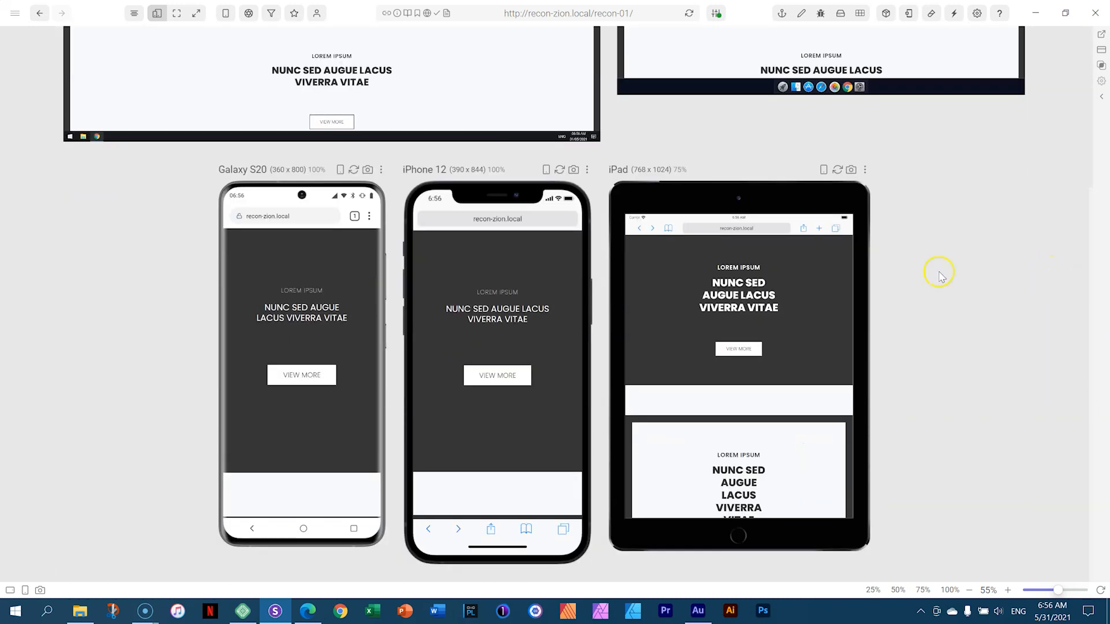
{"action": "left_click", "coordinate": [311, 616]}
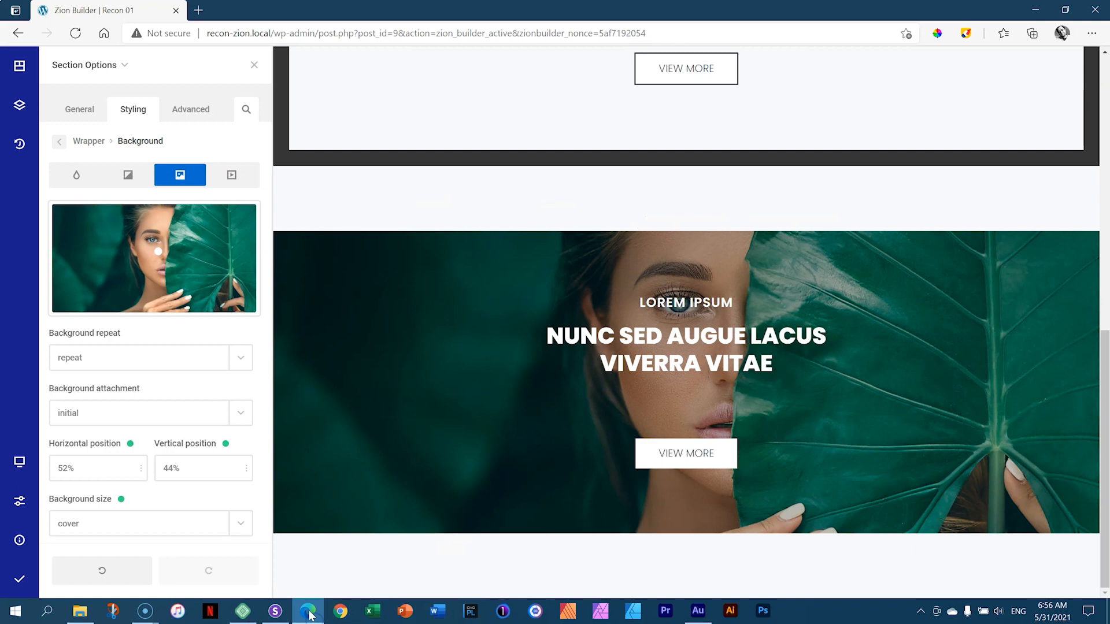